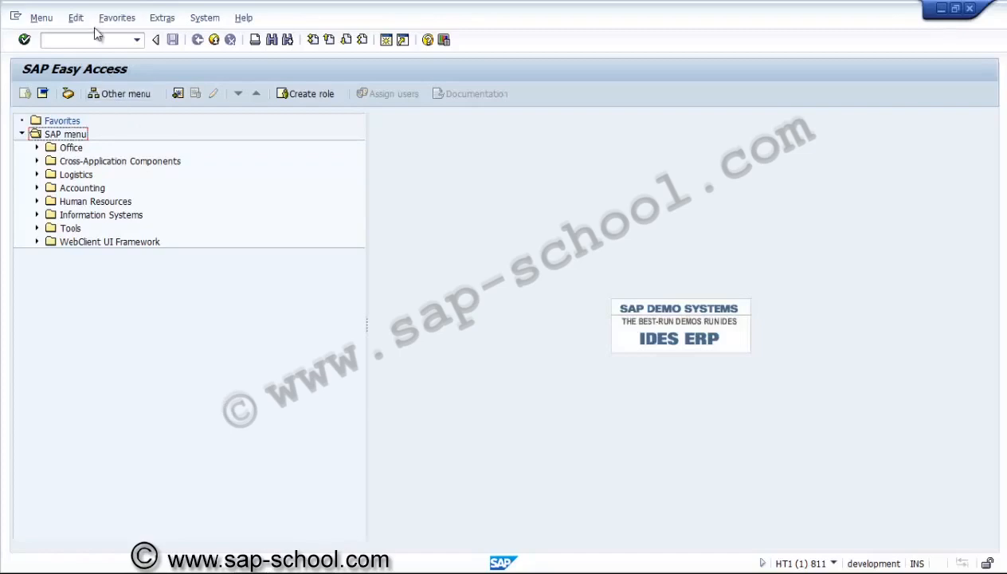
Run transaction SPRO and display the SAP Reference IMG
click(94, 41)
text(spro)
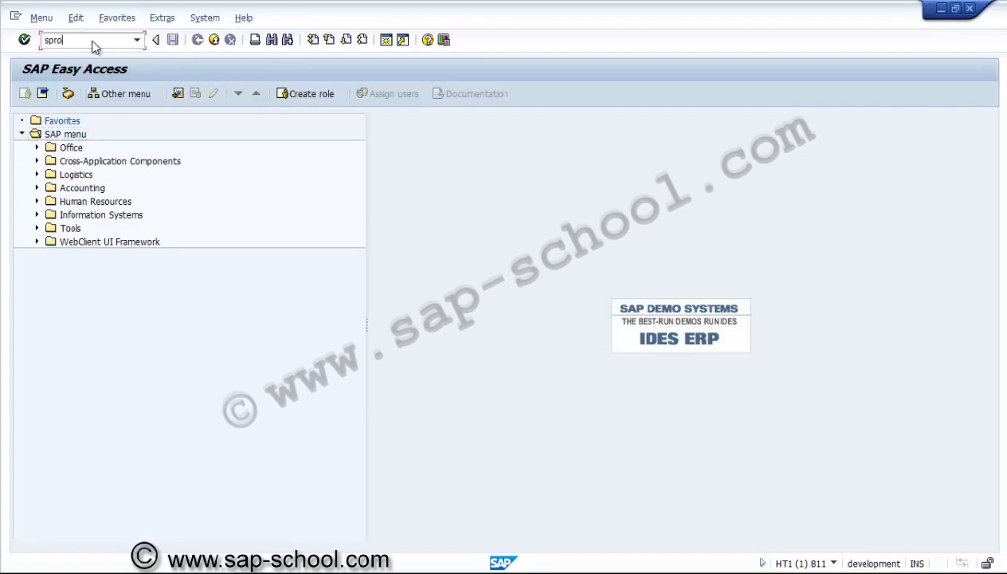
key(Return)
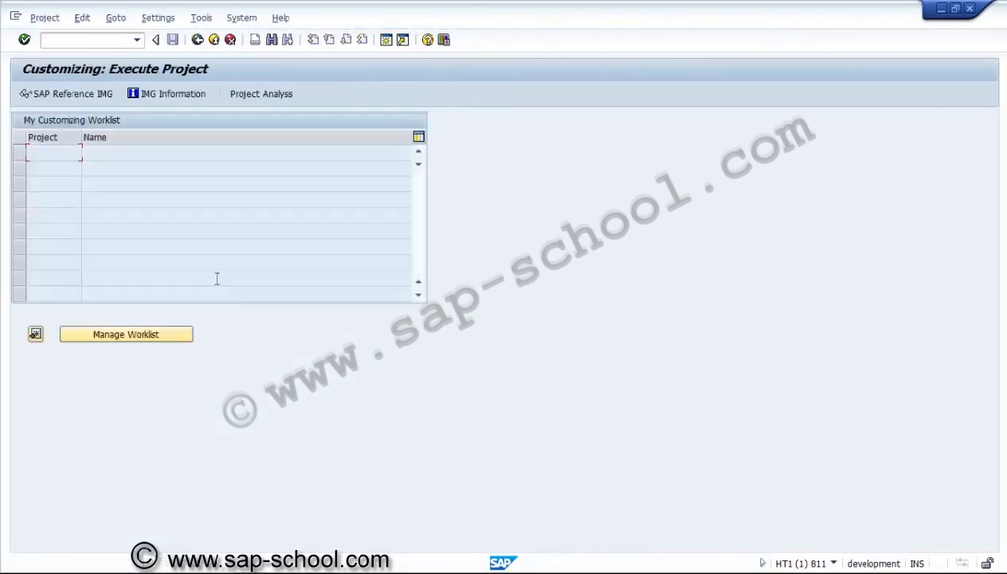
click(93, 95)
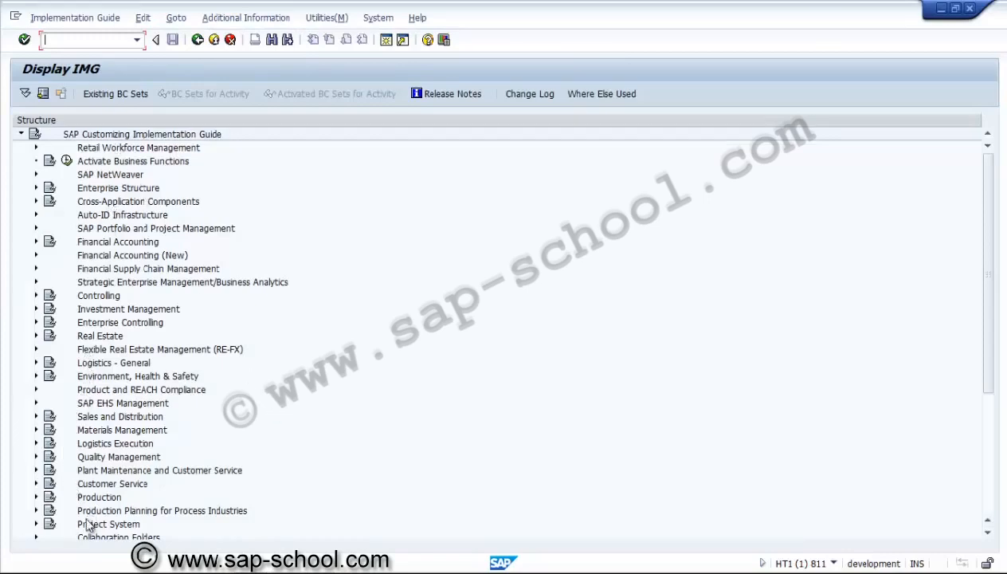
Expand Project System in the implementation guide down through Structures to Operative Structures
click(50, 523)
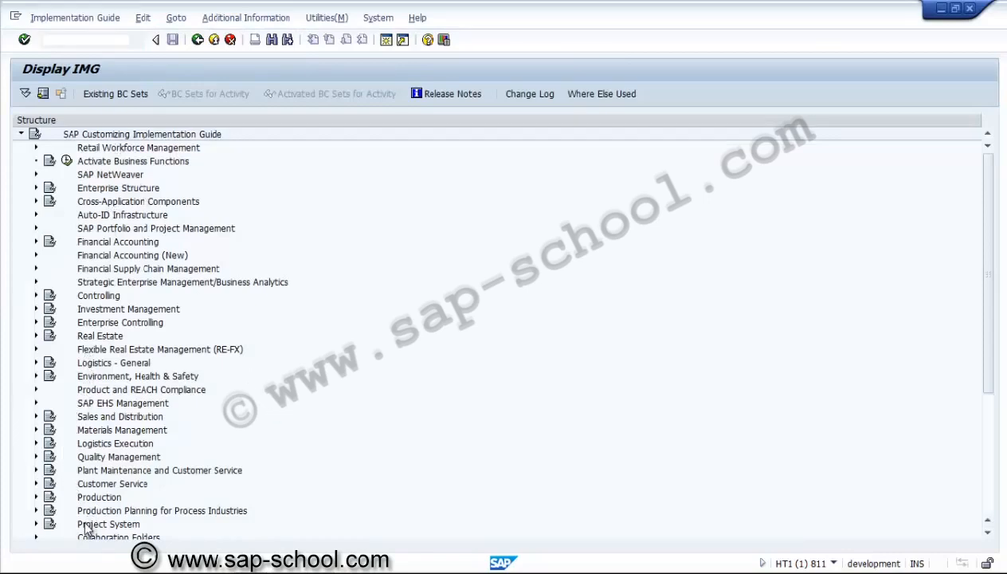
click(37, 524)
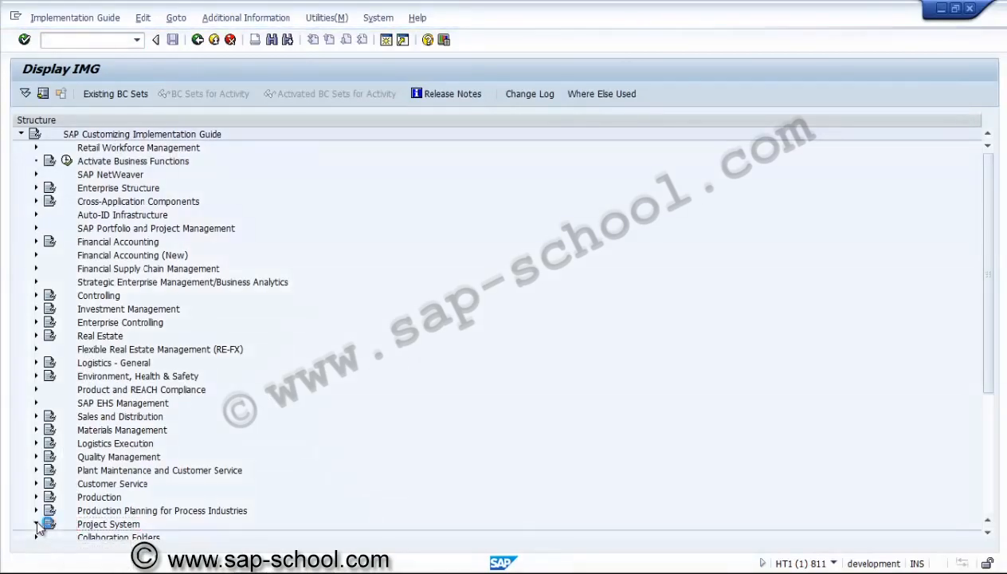
click(988, 534)
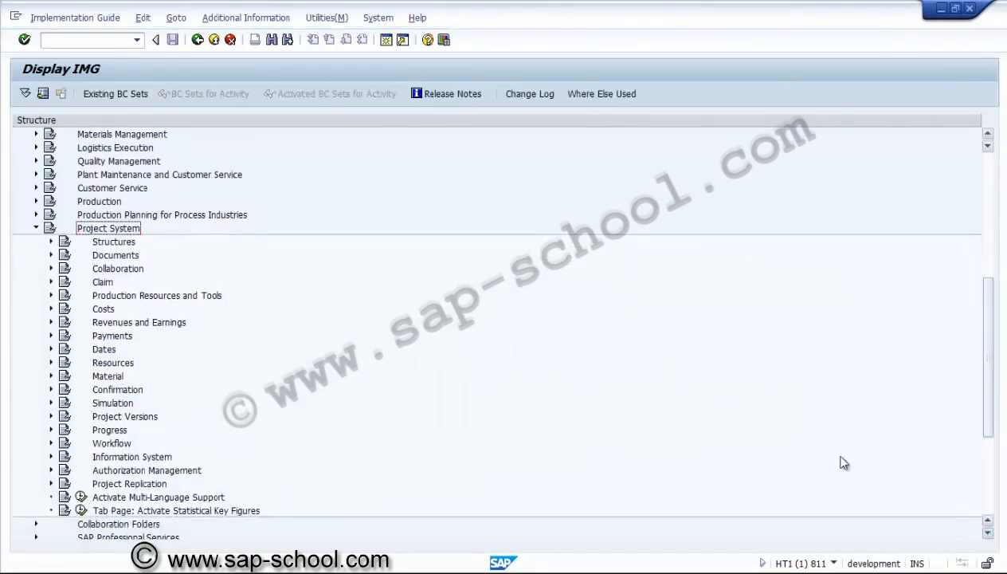
click(129, 244)
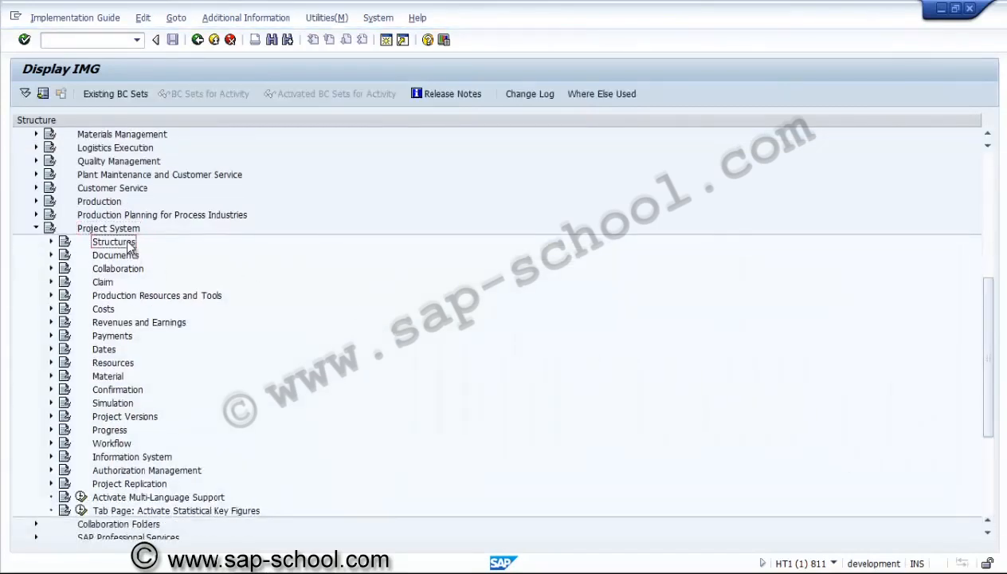
click(51, 242)
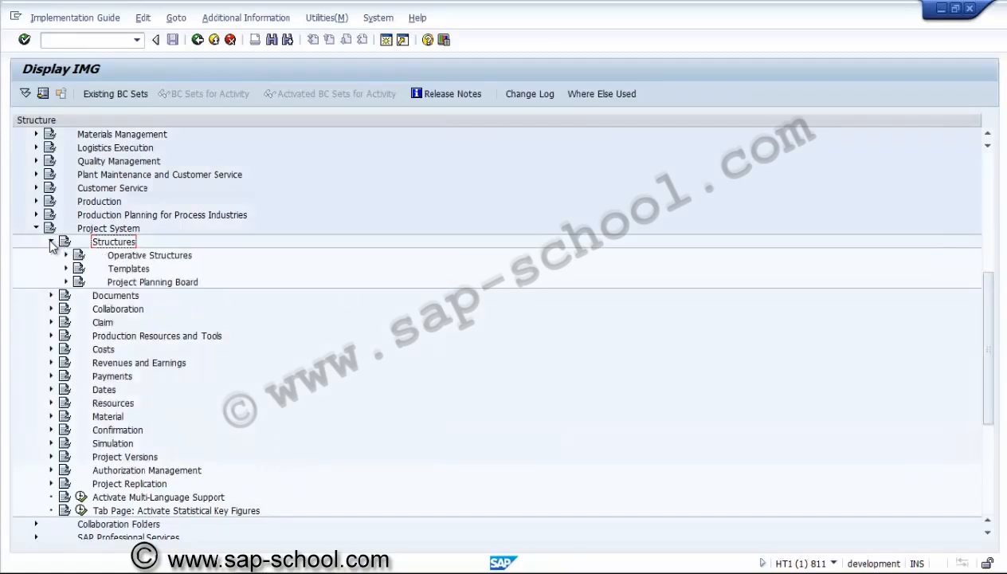
click(135, 259)
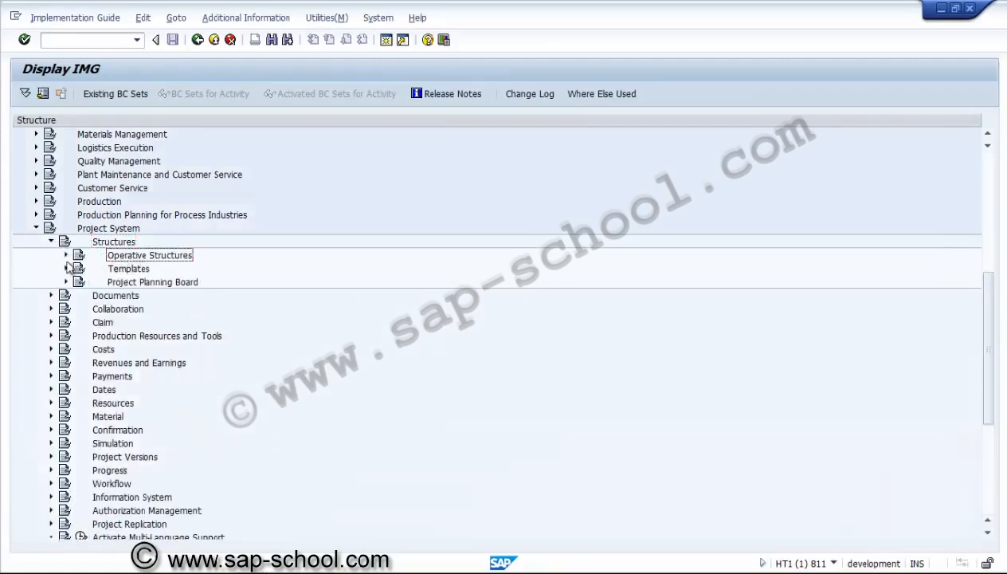
click(66, 256)
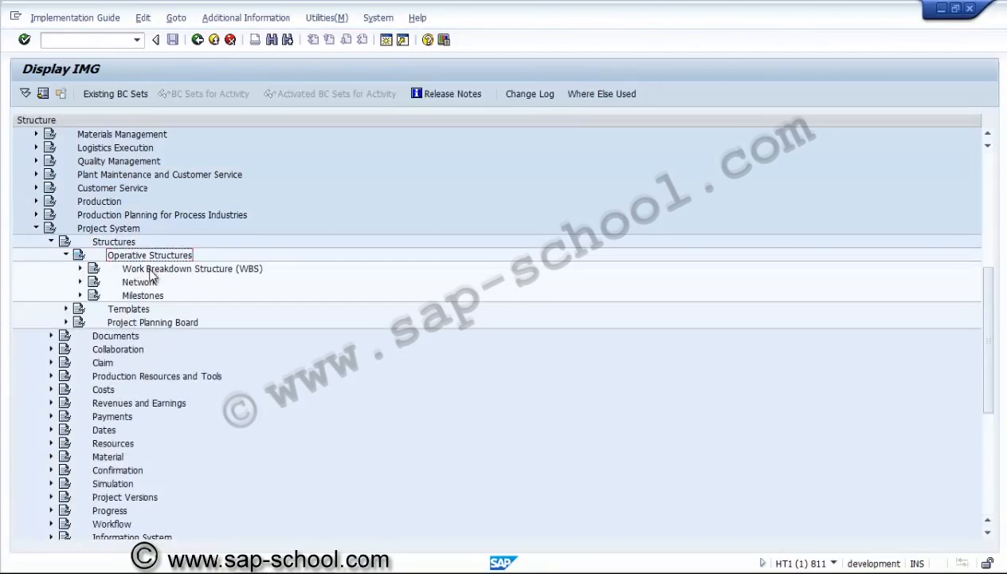
Expand Work Breakdown Structure (WBS) and Project Coding Mask, and run the Define Special Characters for Projects activity
click(153, 271)
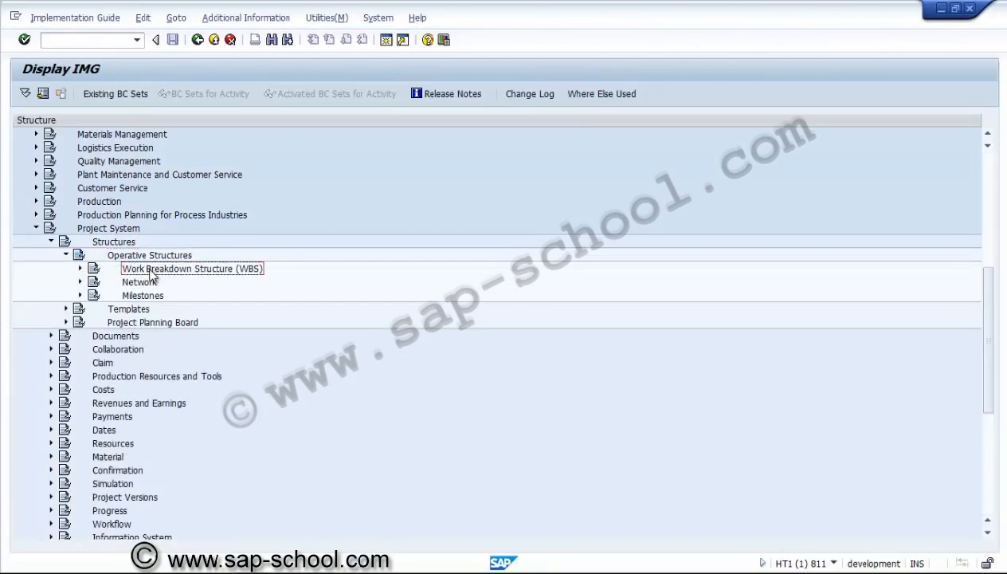
click(80, 269)
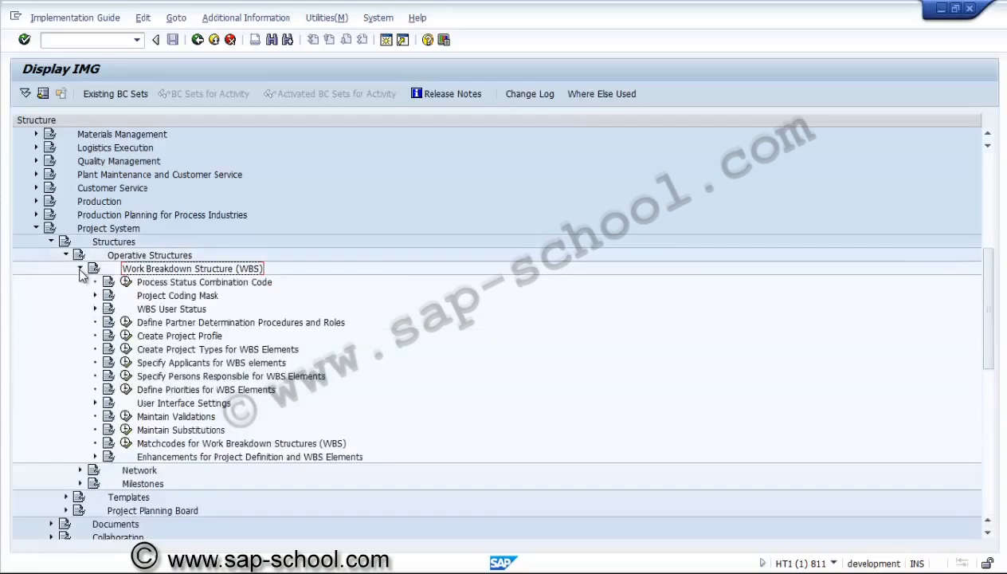
click(141, 298)
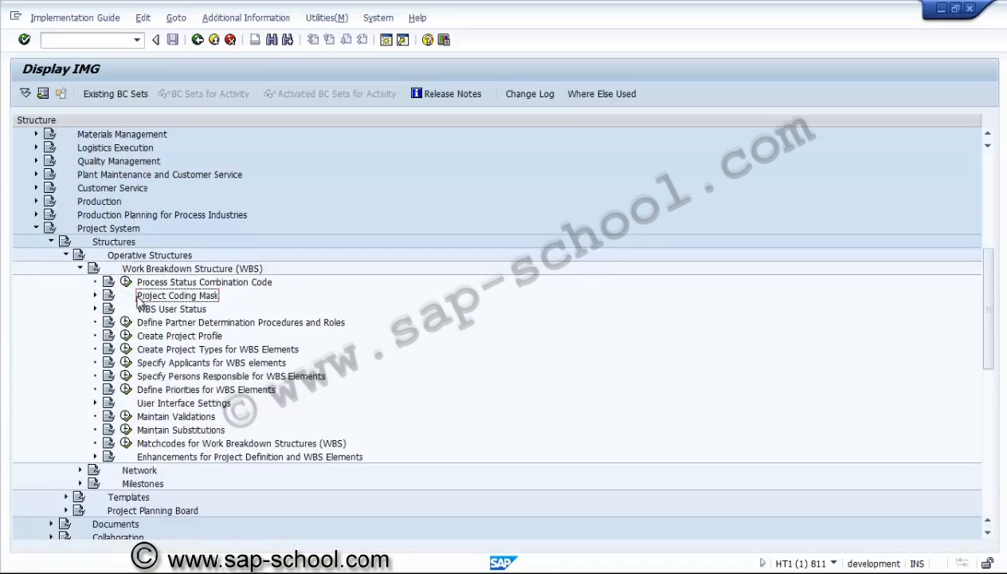
click(95, 296)
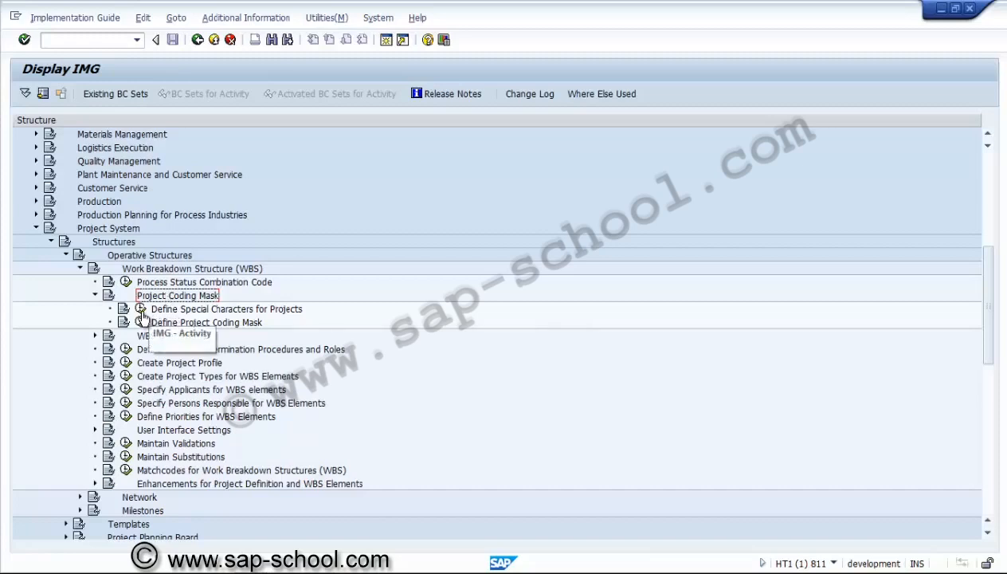
click(141, 311)
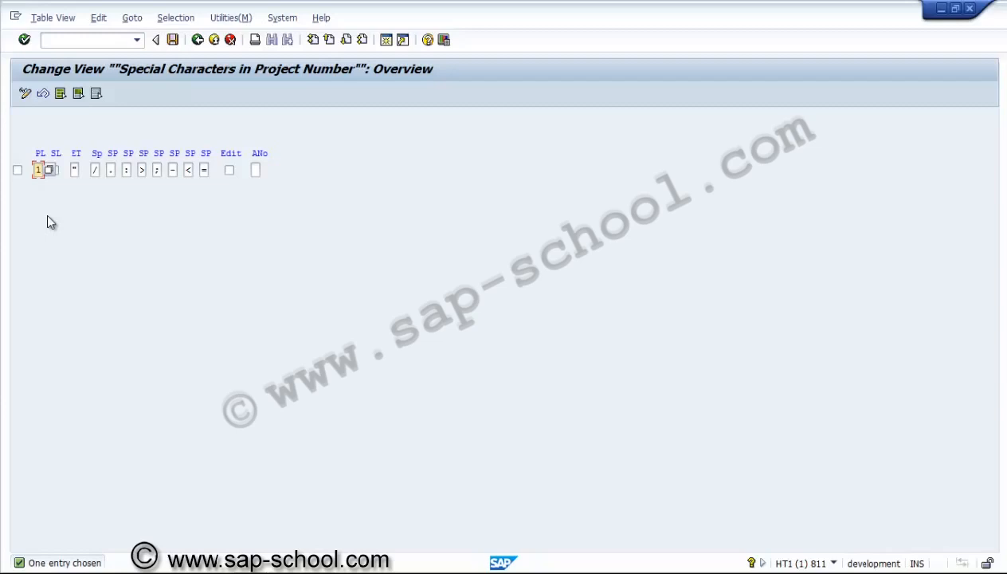
Set the project key length (PL) to 5 and enable the Edit option in the special characters entry
text(5)
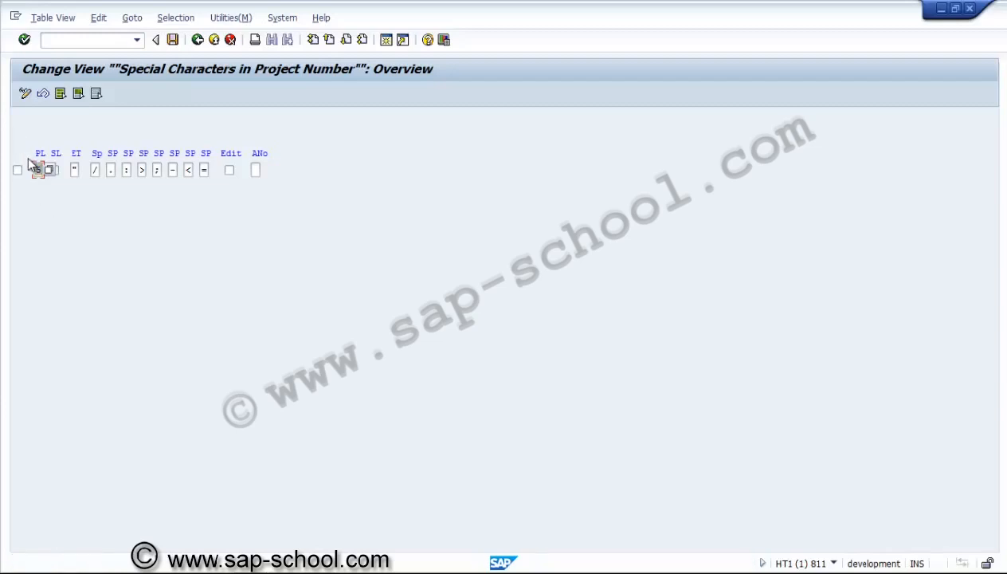
text($)
key(Tab)
click(230, 171)
click(230, 171)
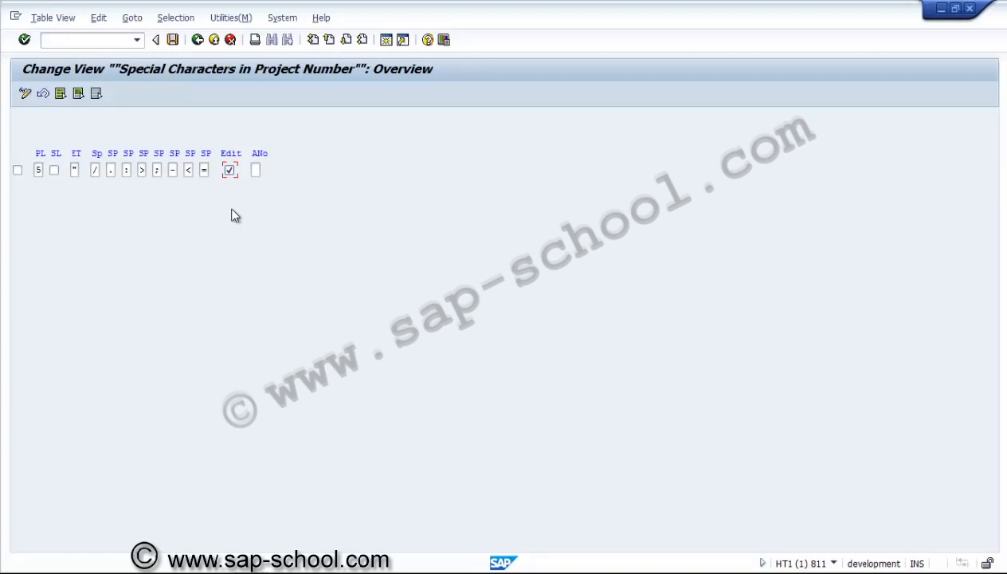
Save the special characters settings under a new customizing request described as "PS - Special characters"
click(172, 40)
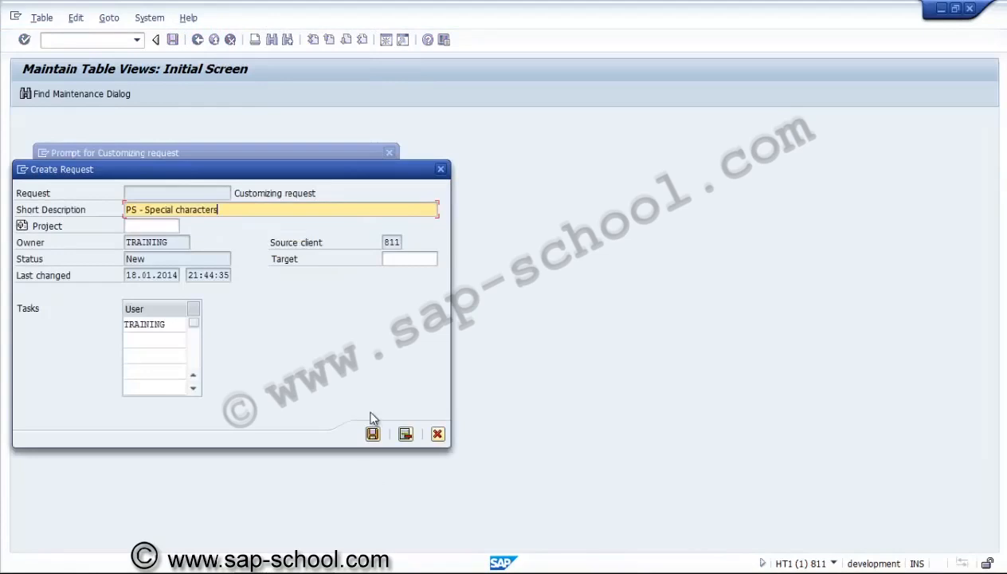
click(372, 434)
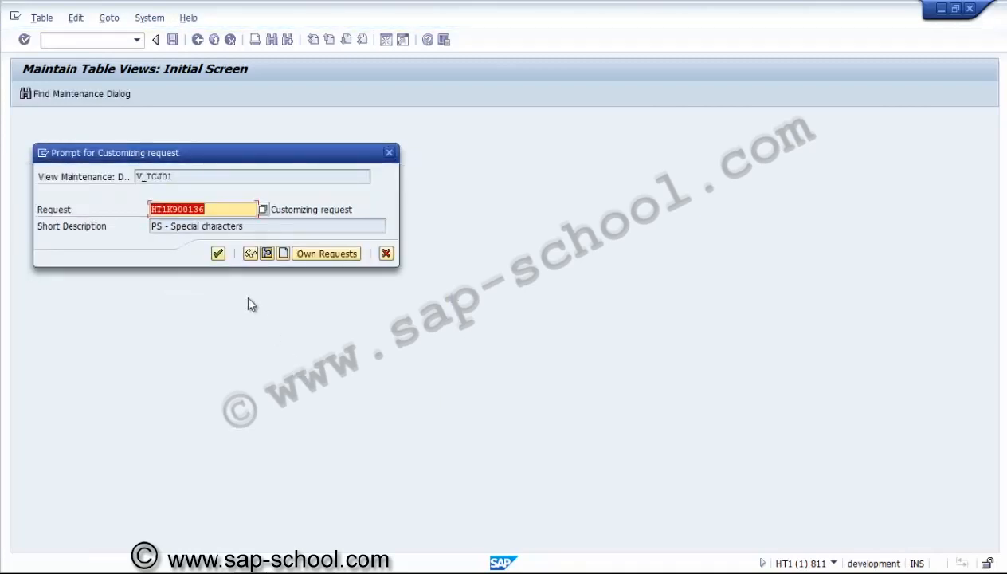
click(218, 254)
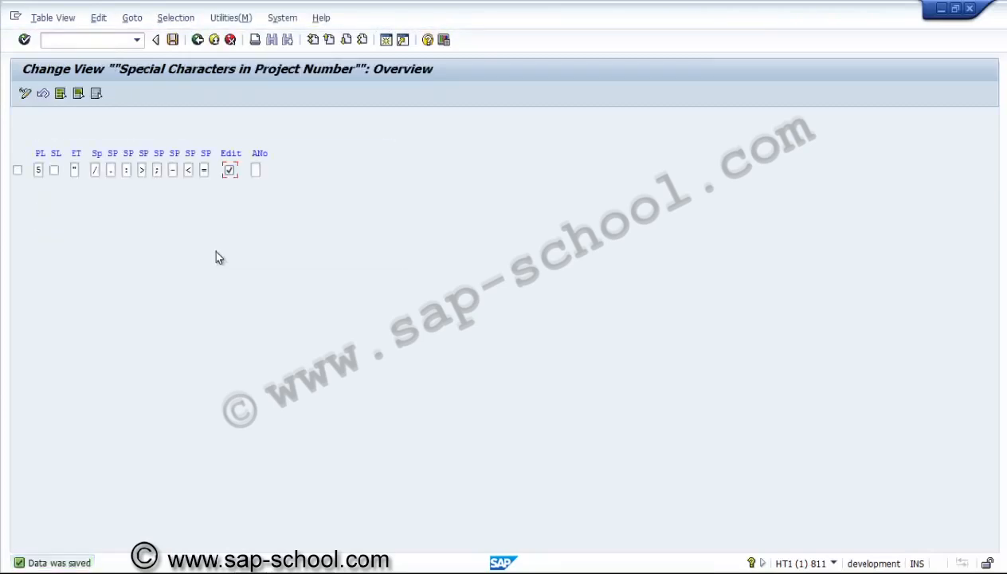
Return to the implementation guide, run Define Project Coding Mask, and examine the existing masks for company divisions A and B
click(197, 40)
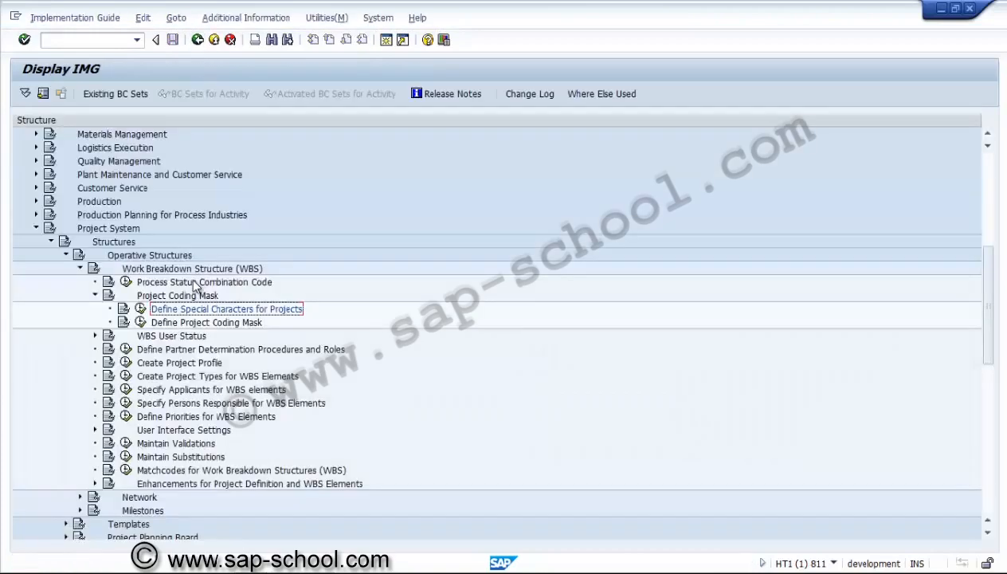
click(141, 322)
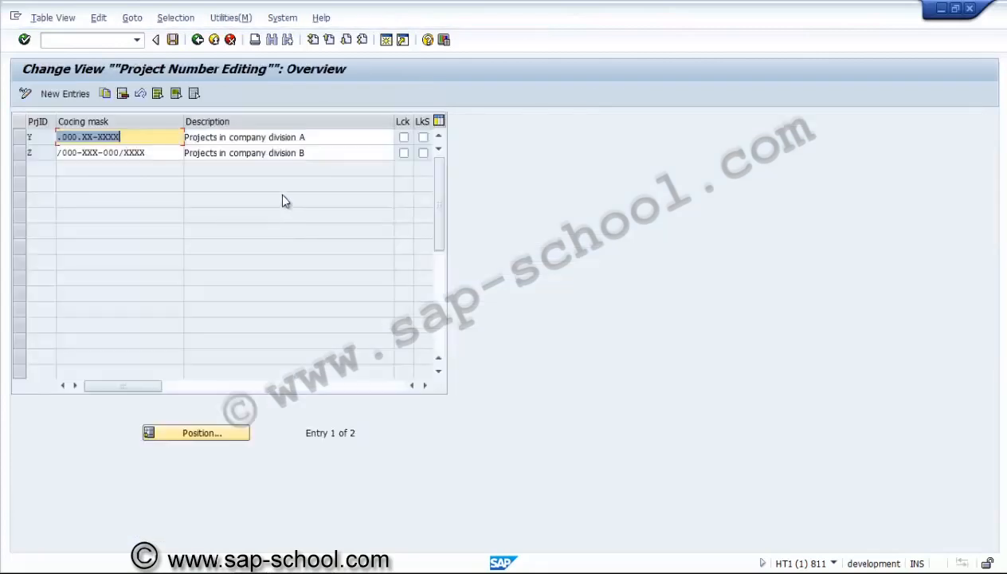
click(320, 153)
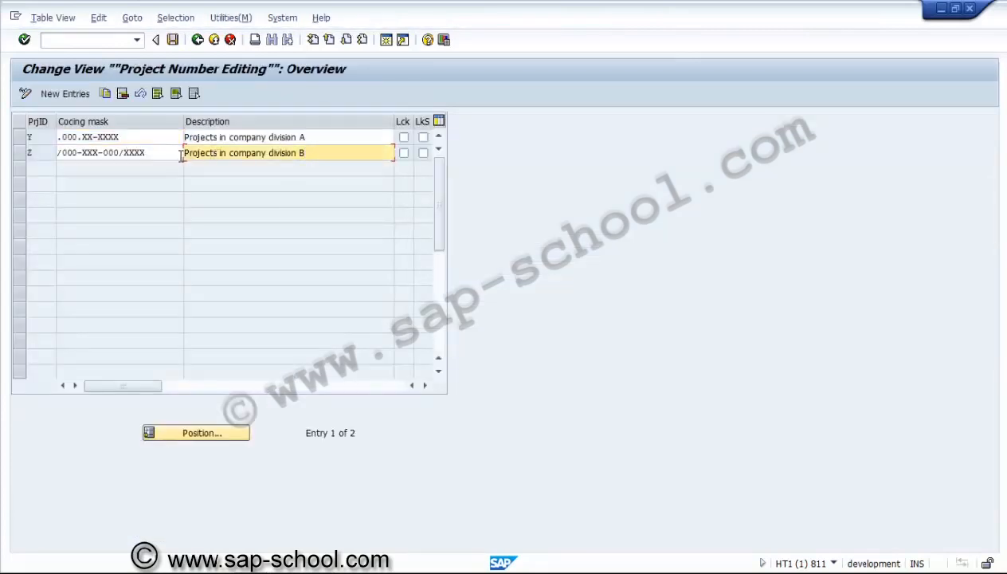
click(122, 141)
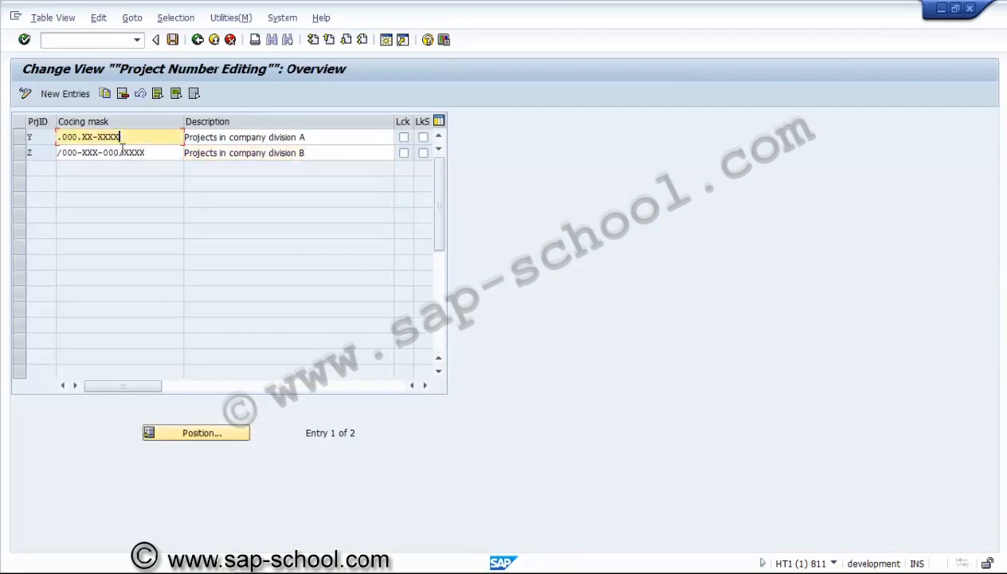
click(123, 150)
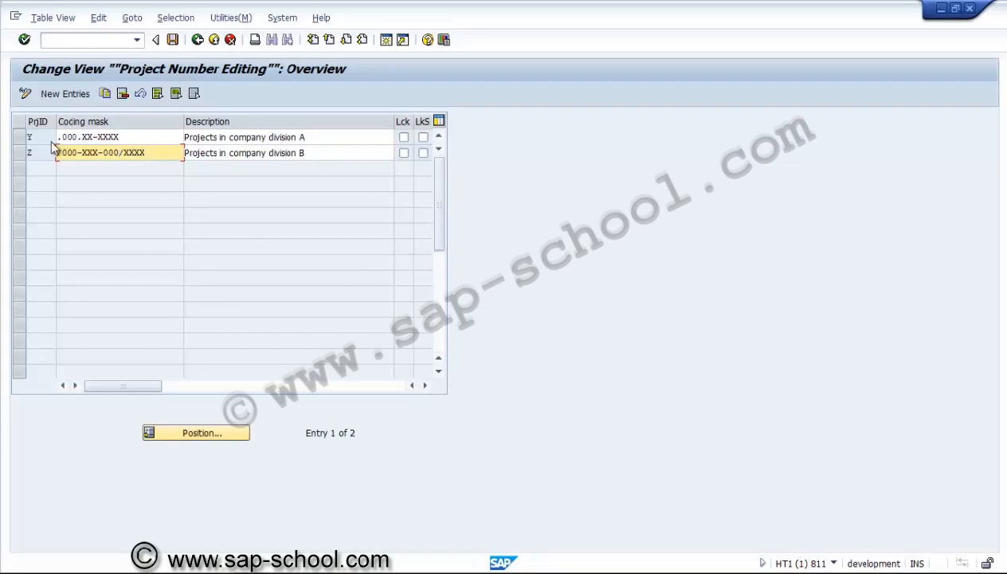
click(138, 141)
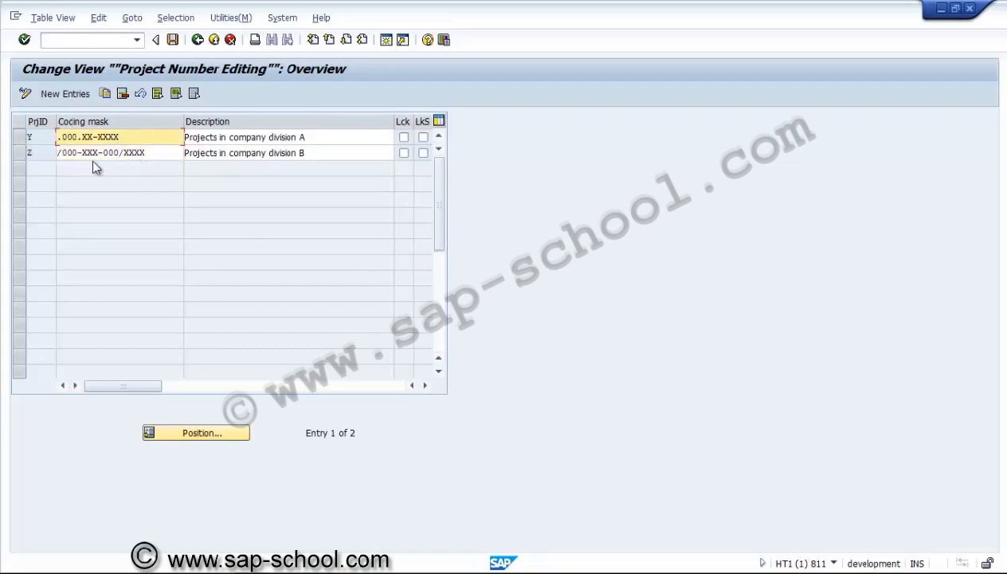
Start new coding mask entries and enter U3000 as the first project ID
click(78, 99)
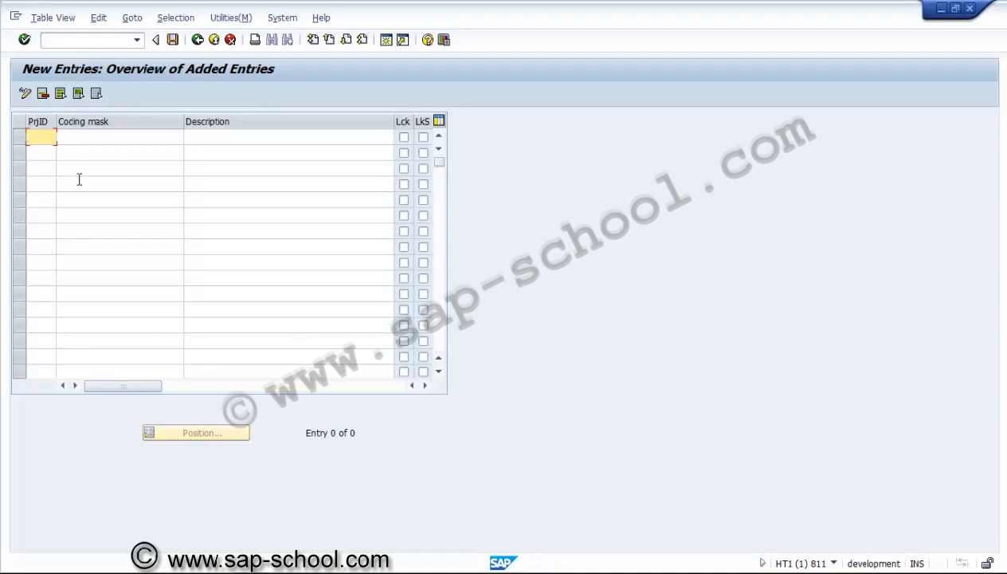
text(T)
text(30)
text(00)
key(Tab)
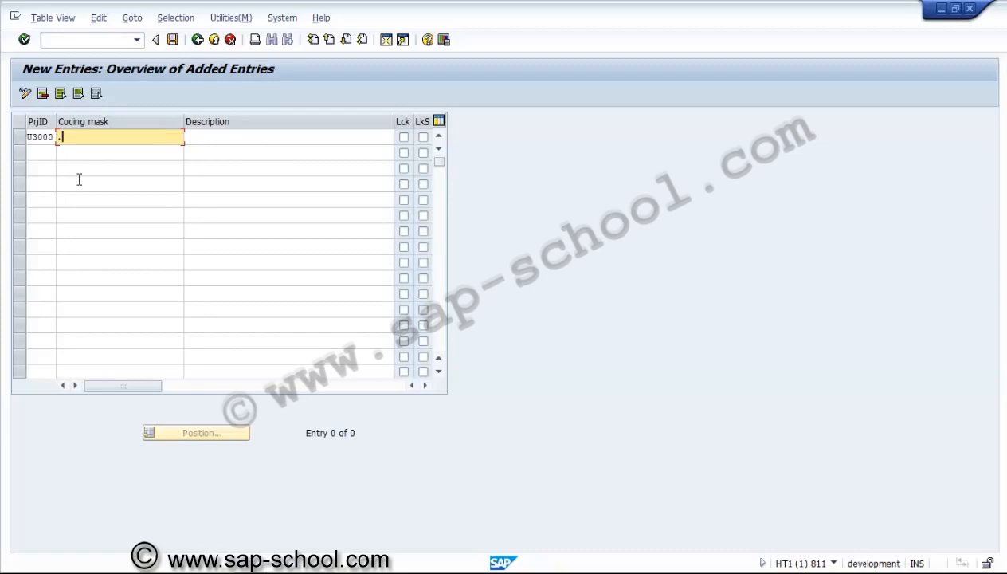
Enter the coding mask .XXXX.X.XXXXX.X for project ID U3000
text(XX)
text(XX)
text(.)
text(x)
text(.)
text(xx)
text(x)
text(xx)
text(x.x)
click(63, 138)
Describe the U3000 entry as "Plant 3000 Capex coding mask"
click(211, 137)
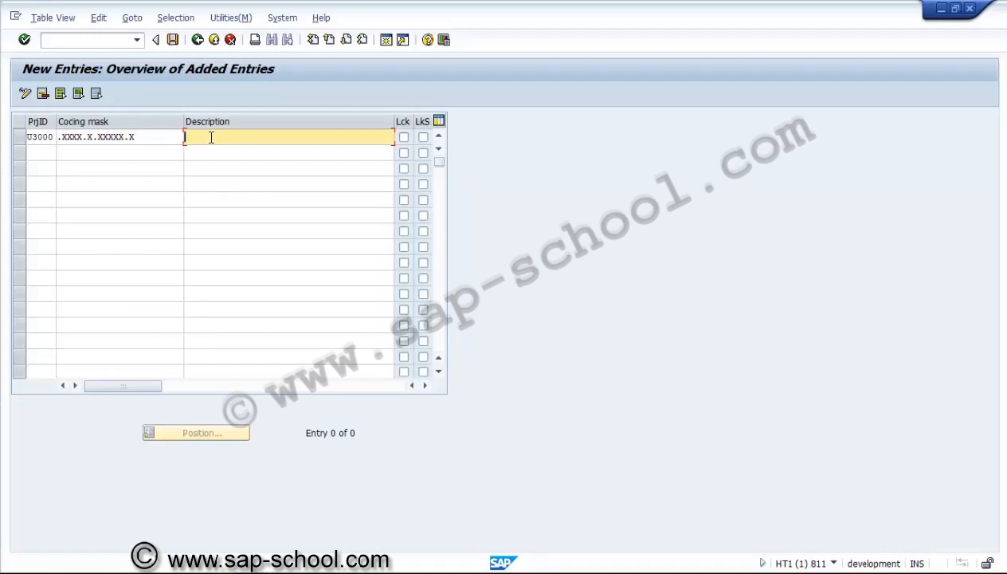
text(Plant 3000 Capex coding mask)
click(163, 139)
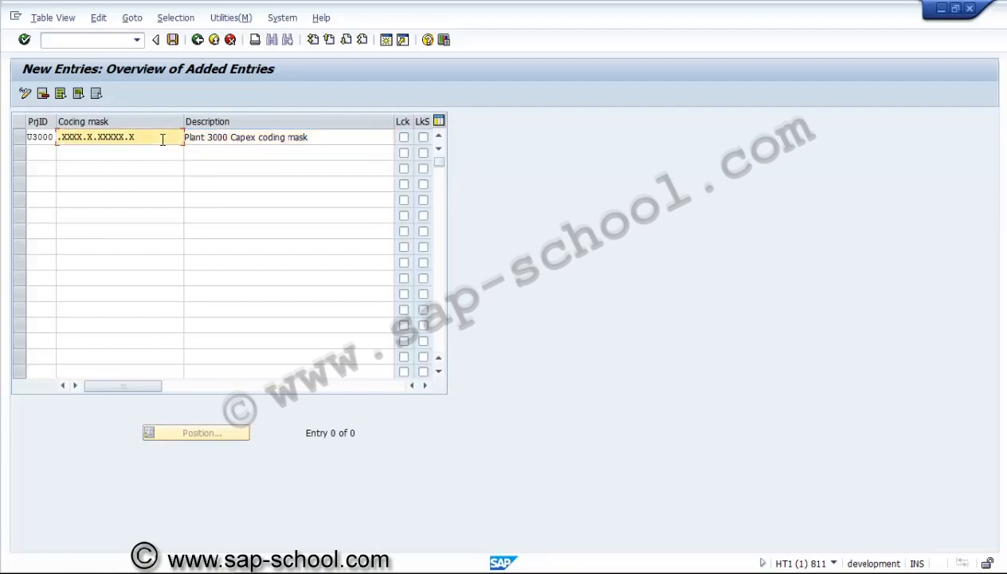
text(.)
text(X.x)
key(BackSpace)
key(BackSpace)
key(BackSpace)
Add a second entry with project ID U3001 and coding mask .XXXX.X.XXXXX.X
click(47, 152)
text(U)
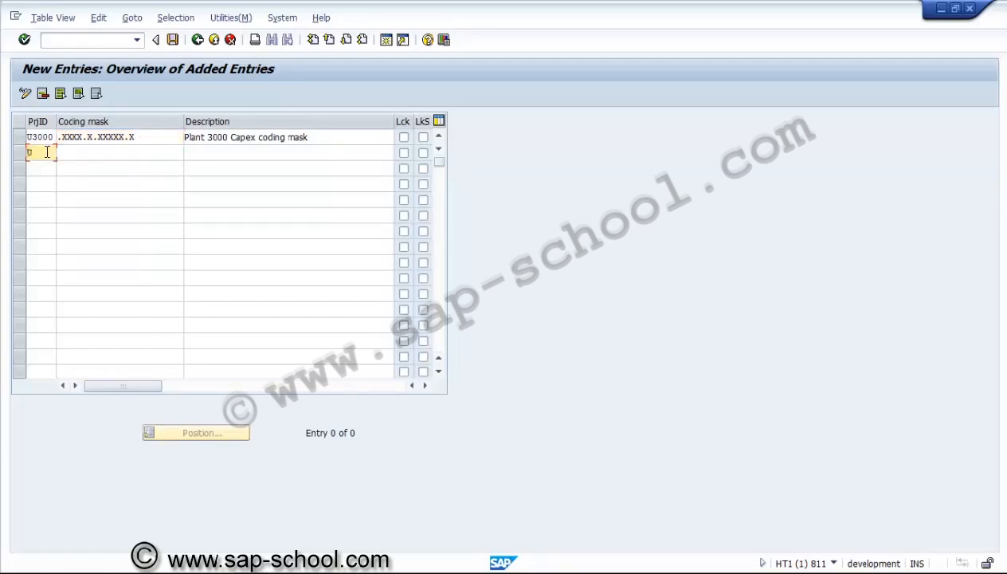
text(3001)
click(76, 152)
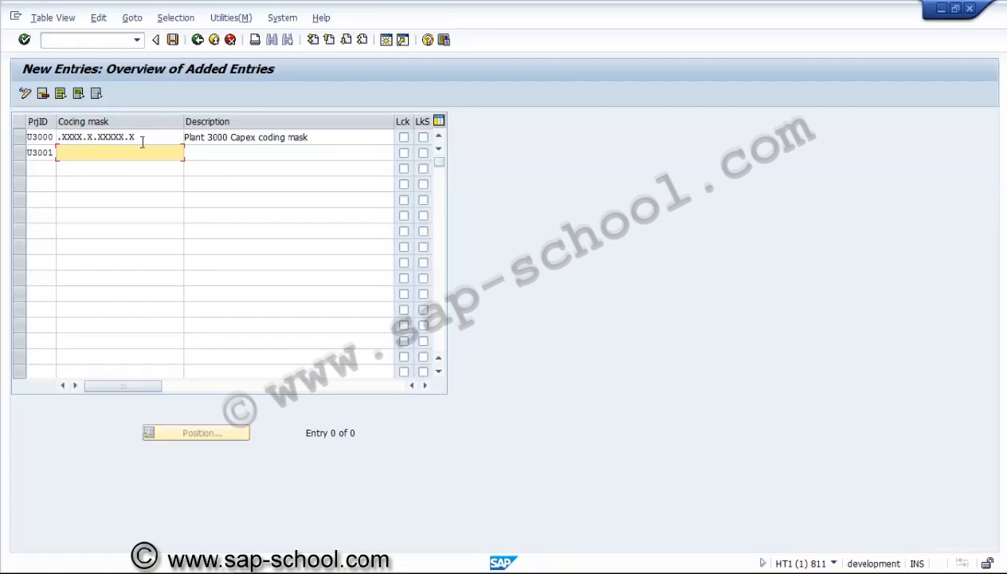
text(.xx)
key(BackSpace)
key(BackSpace)
text(xxxx.)
text(X.XXXXX.X)
Describe the U3001 entry as "Plant 3001 Capex coding mask", reusing the description text of the U3000 entry
click(314, 138)
drag(314, 138, 189, 138)
key(ctrl+c)
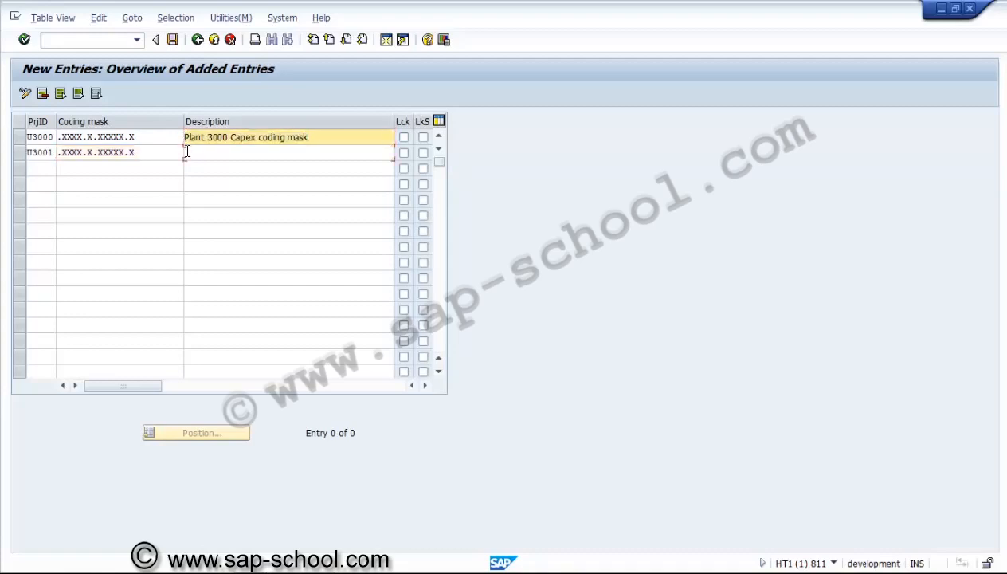
click(185, 151)
key(ctrl+v)
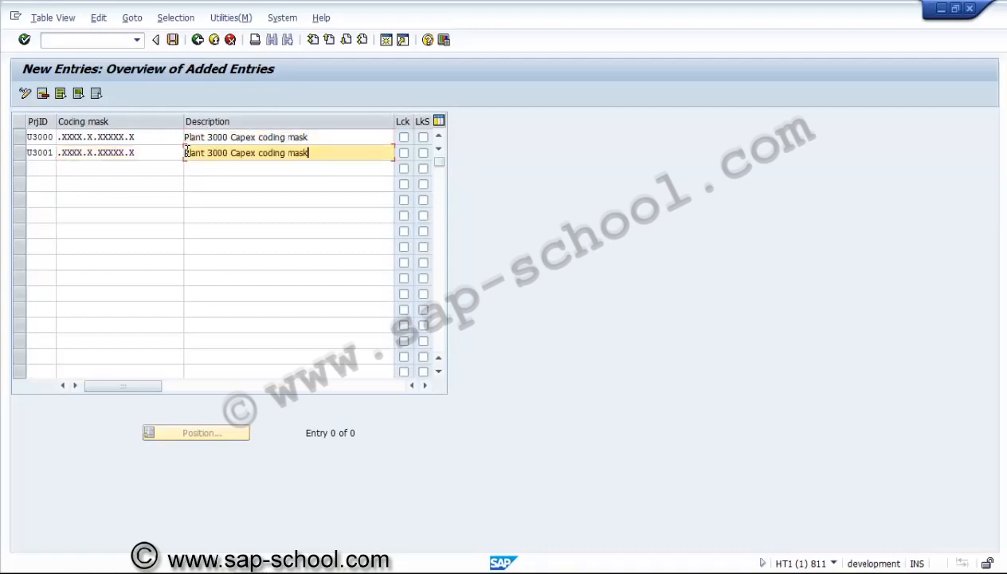
click(224, 152)
text(1)
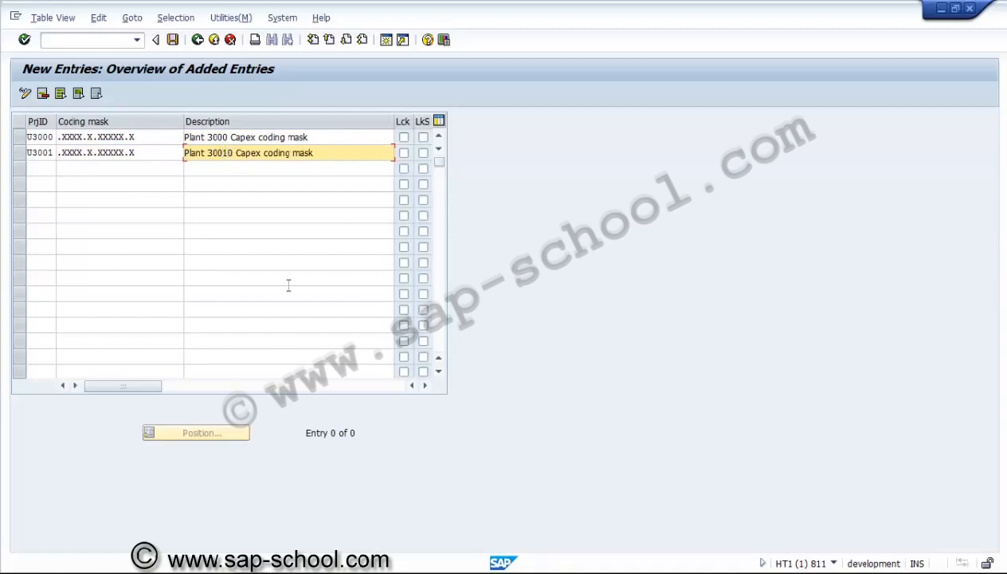
key(Delete)
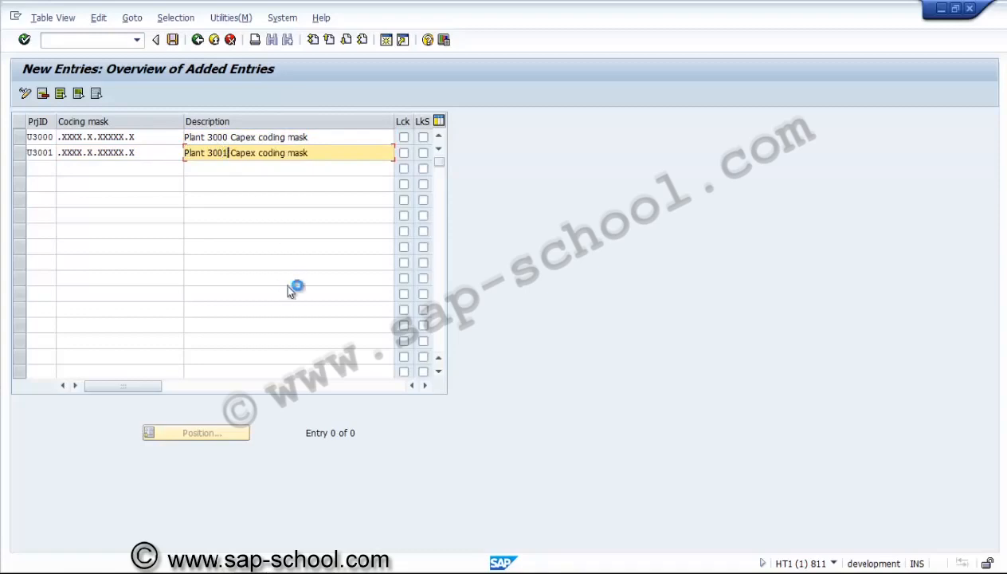
key(Return)
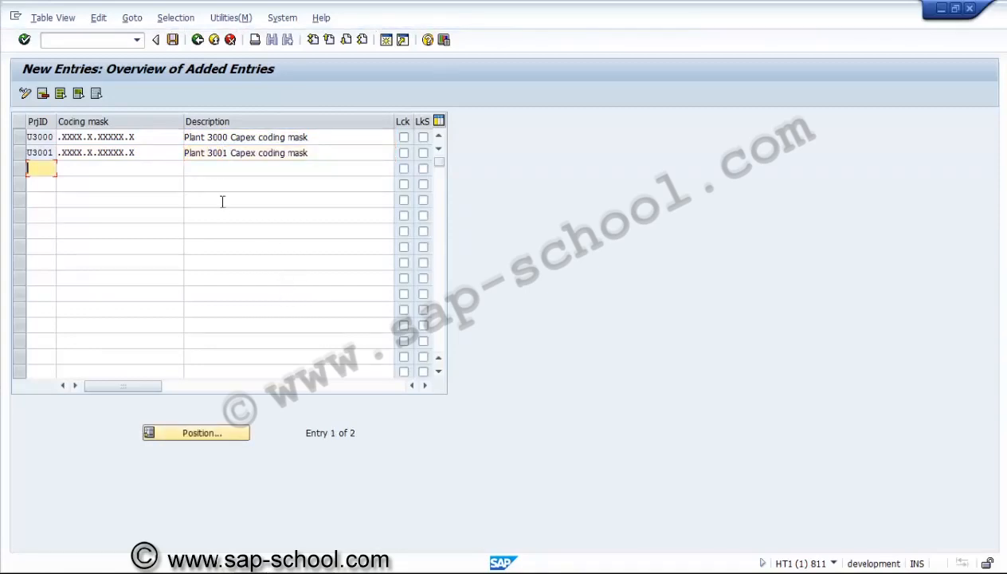
Save the two new coding mask entries and agree to carry out their transport
click(246, 152)
click(173, 40)
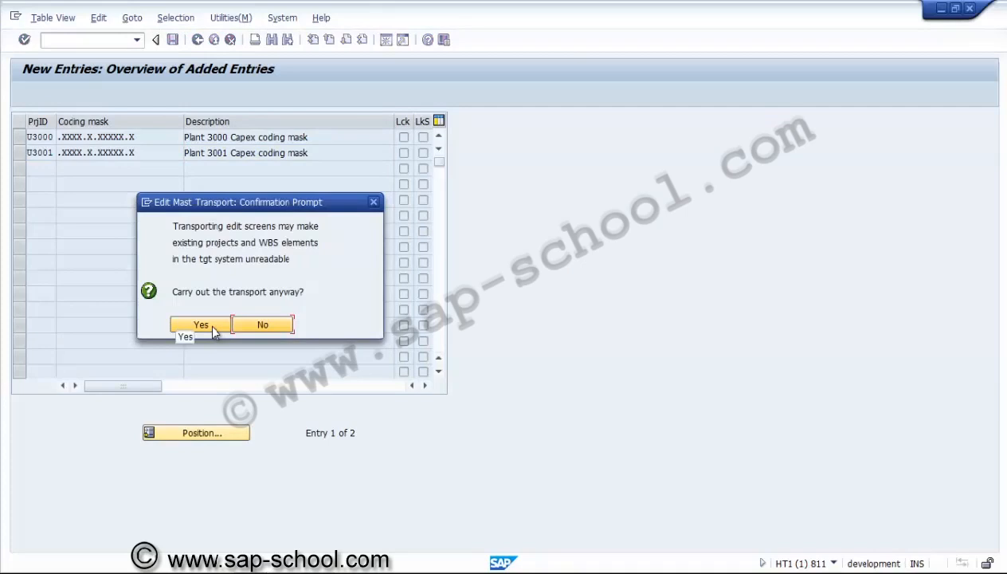
click(201, 325)
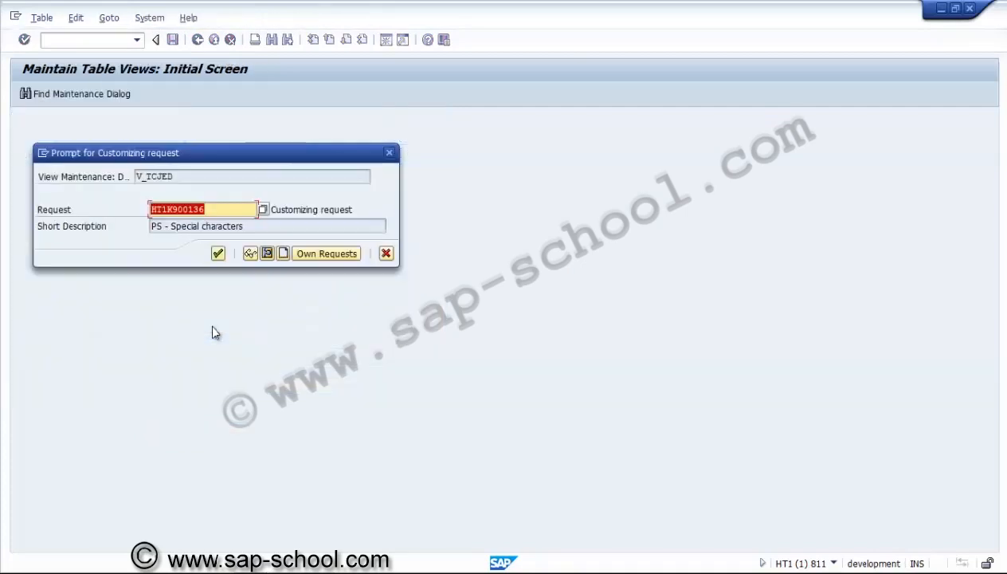
Create a customizing request described as "PS - Project coding mask" and assign the coding mask entries to it
click(279, 252)
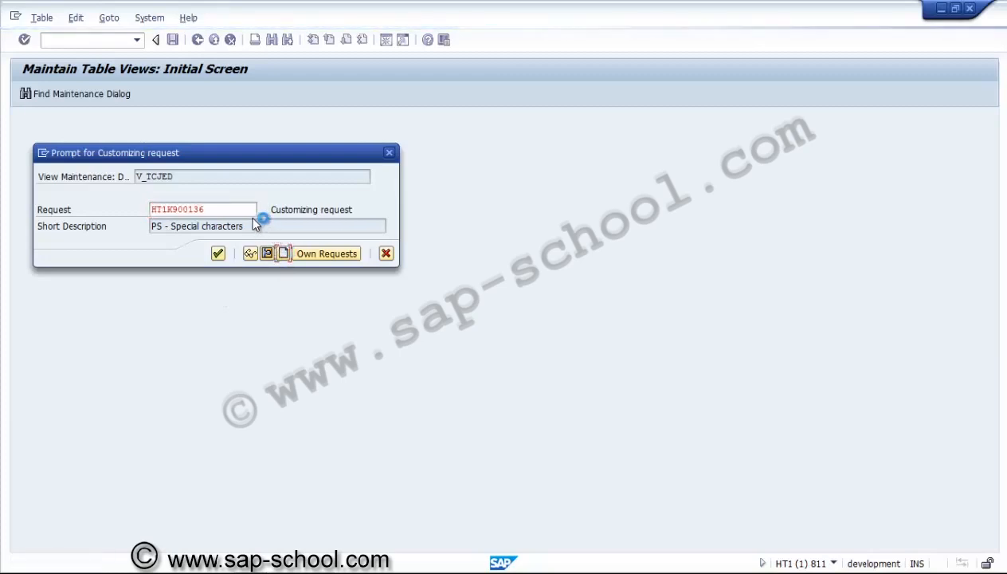
text(ps)
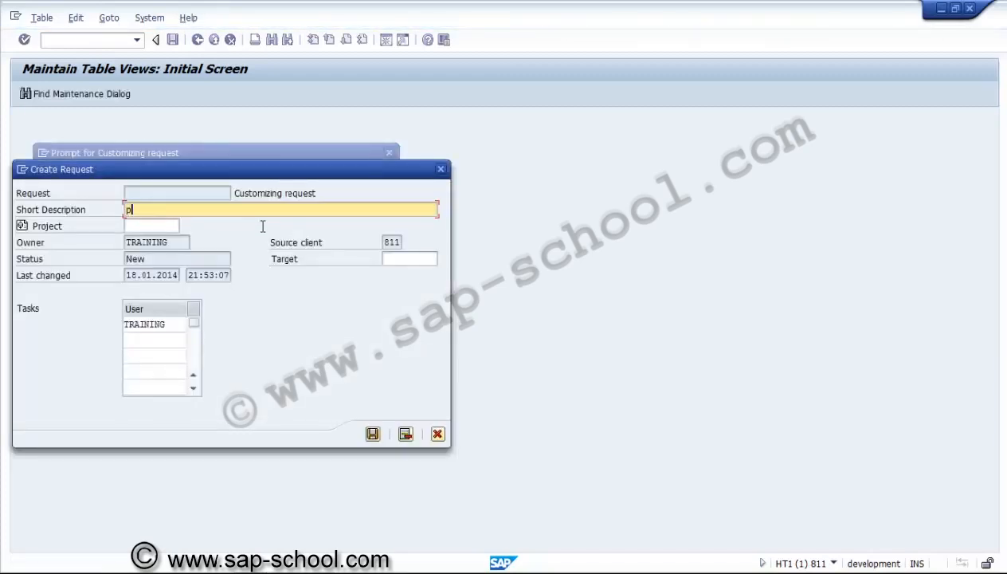
key(BackSpace)
key(BackSpace)
text(PS - Project codingm)
key(BackSpace)
text(mask)
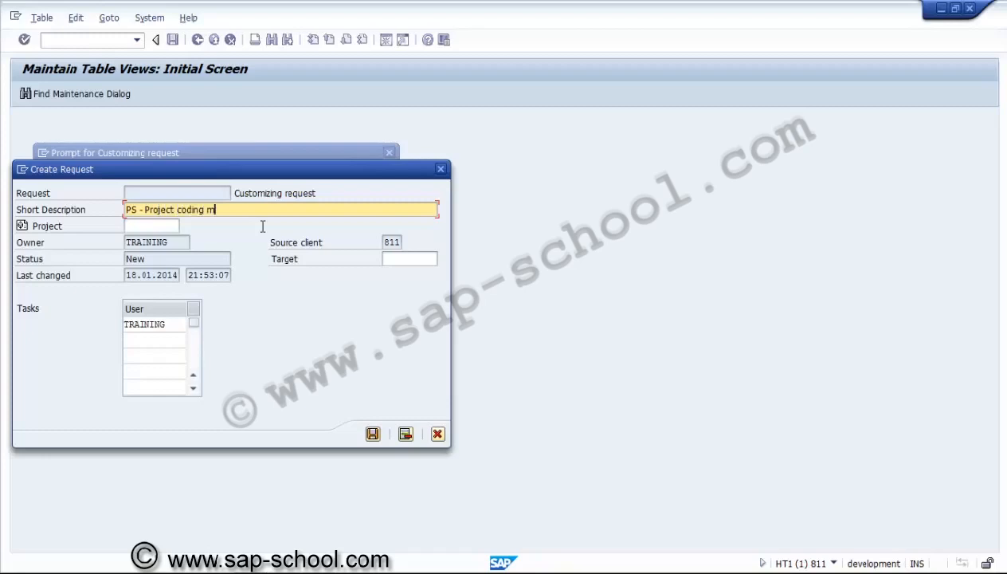
click(374, 434)
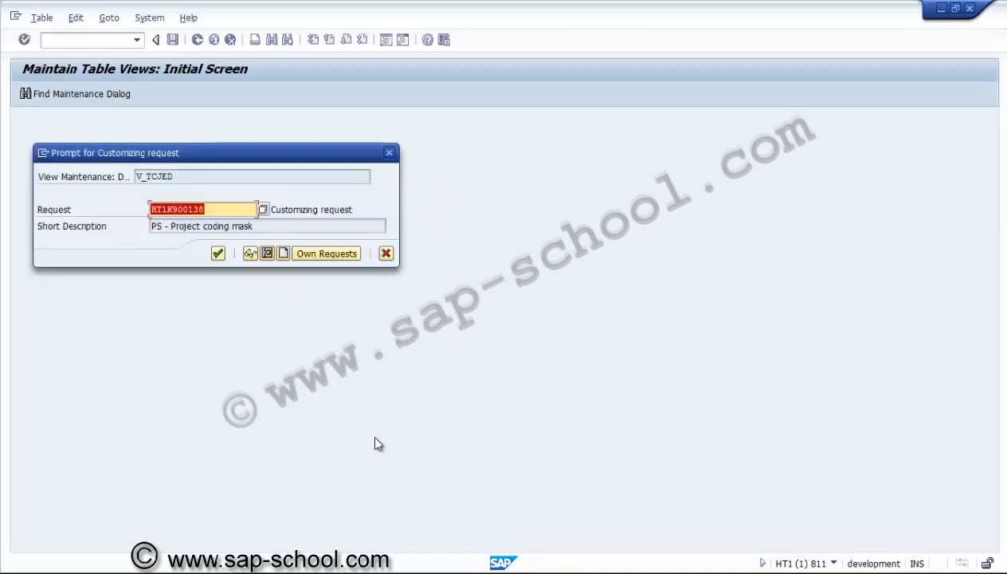
click(217, 254)
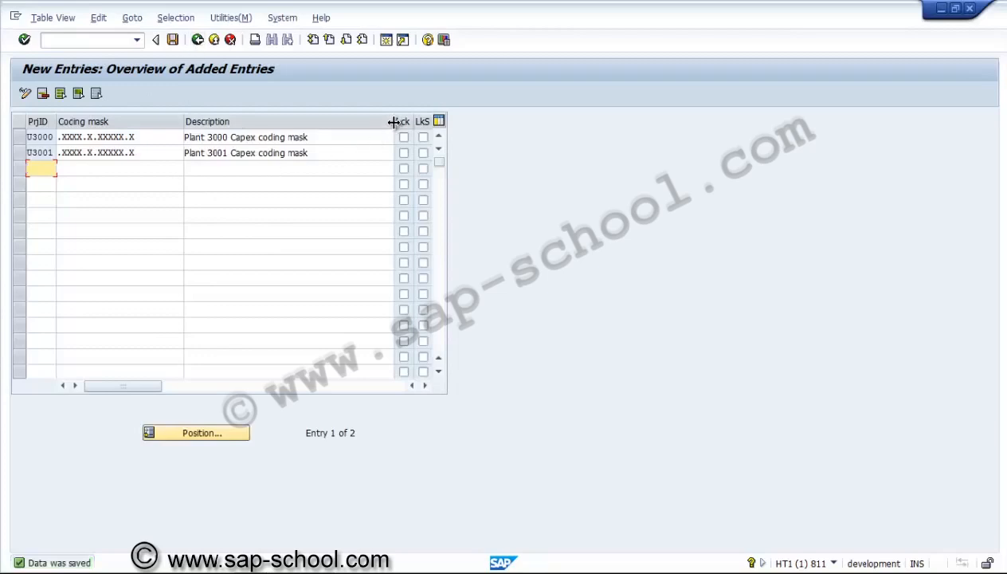
Narrow the Description column of the coding mask table and examine the lock indicators of the U3000 entry
drag(338, 121, 333, 121)
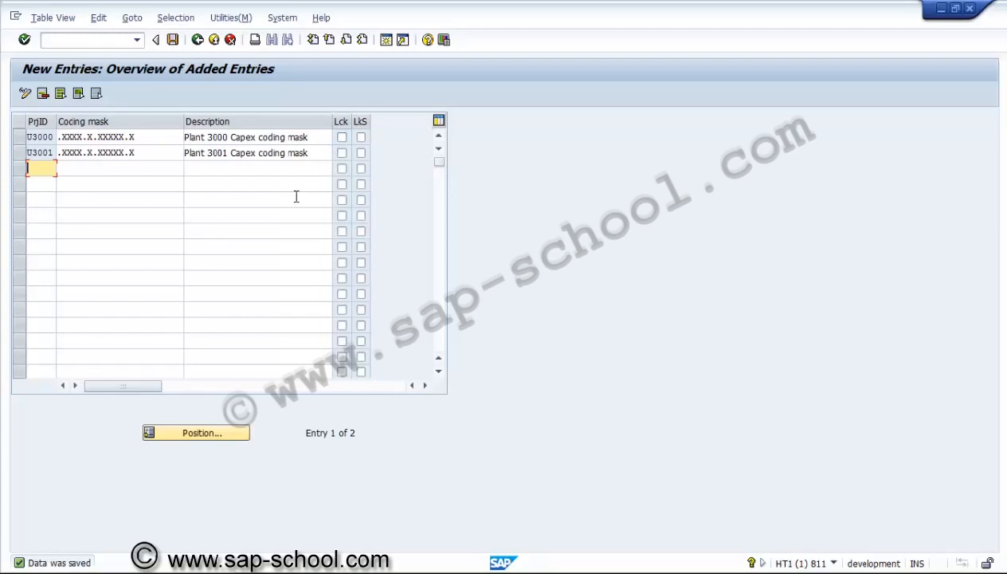
click(362, 142)
click(362, 140)
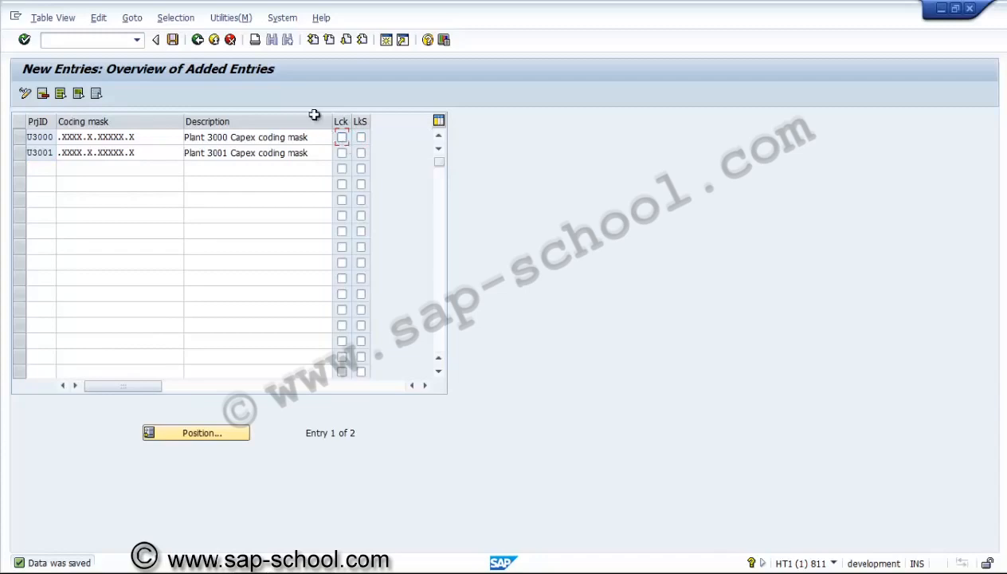
Return from the coding mask table to the implementation guide and collapse the Project Coding Mask node
click(197, 40)
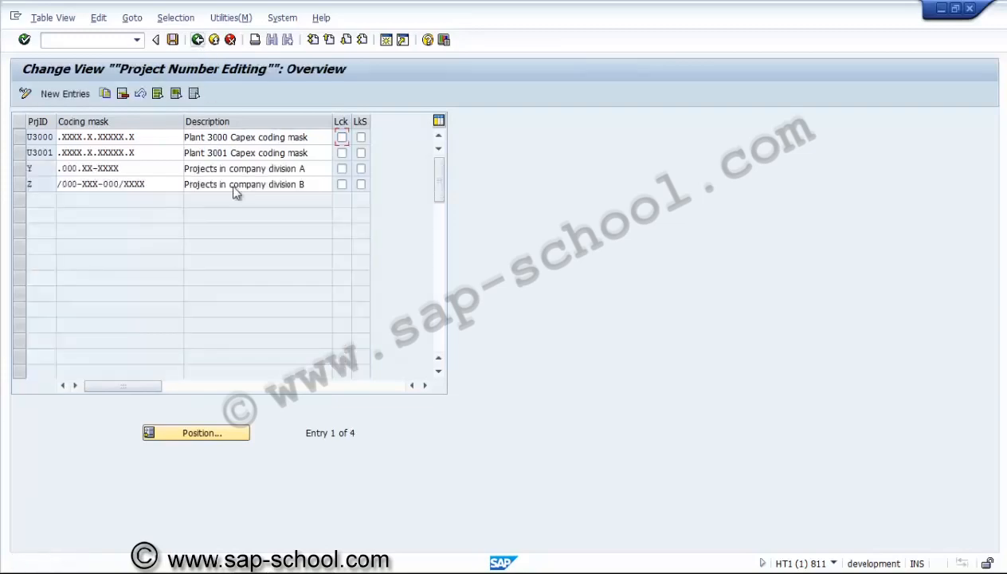
click(198, 39)
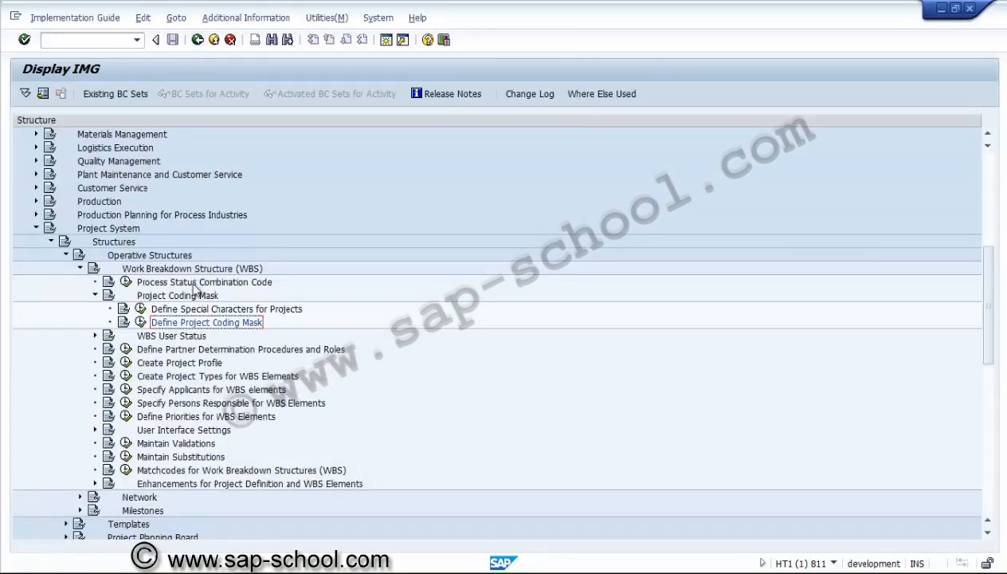
click(95, 296)
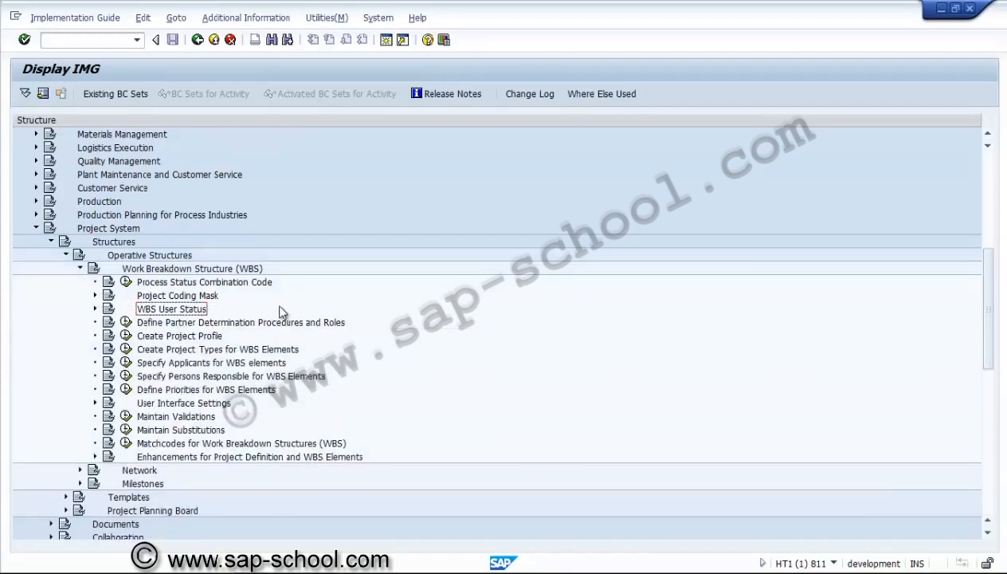
Run the Create Project Profile activity under Work Breakdown Structure (WBS) and open the details of profile 0000001
click(159, 300)
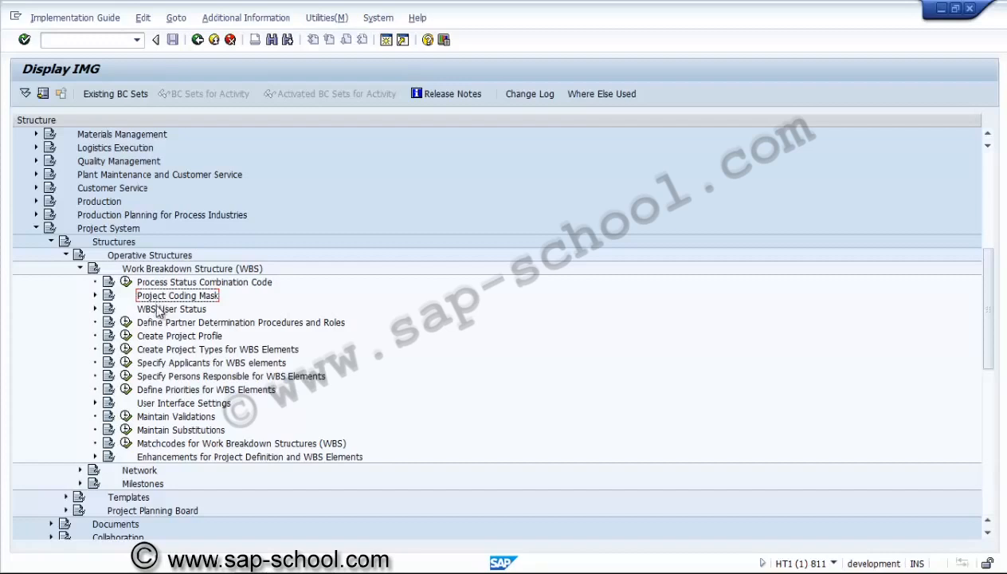
click(159, 338)
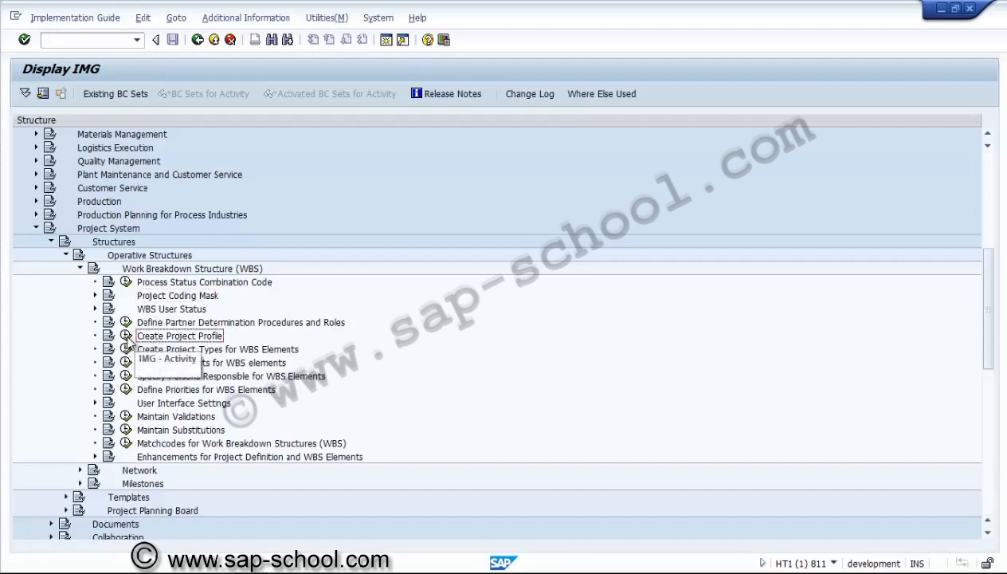
click(126, 336)
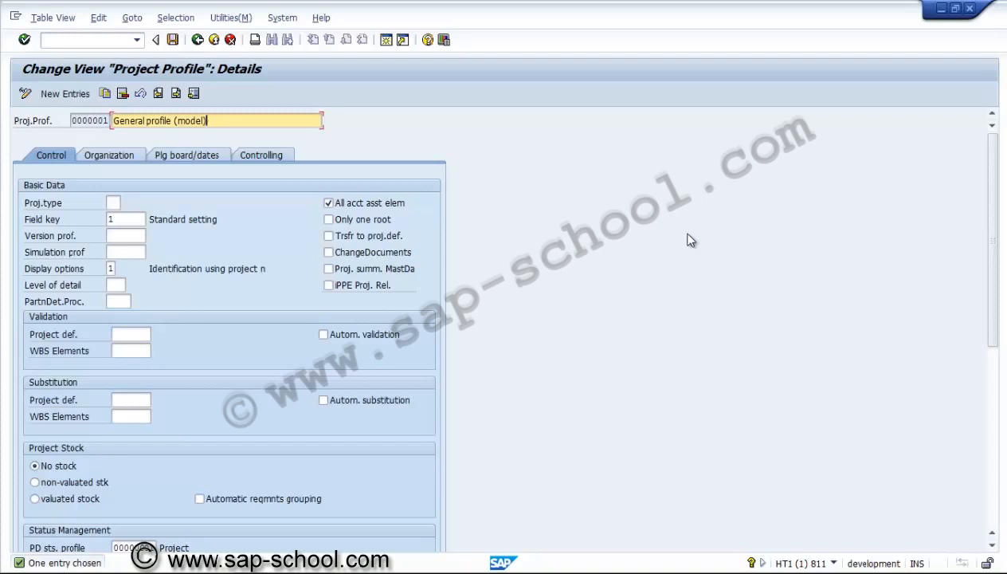
Look through the organization, planning board/dates and controlling settings of profile 0000001, then return to its control settings
click(108, 157)
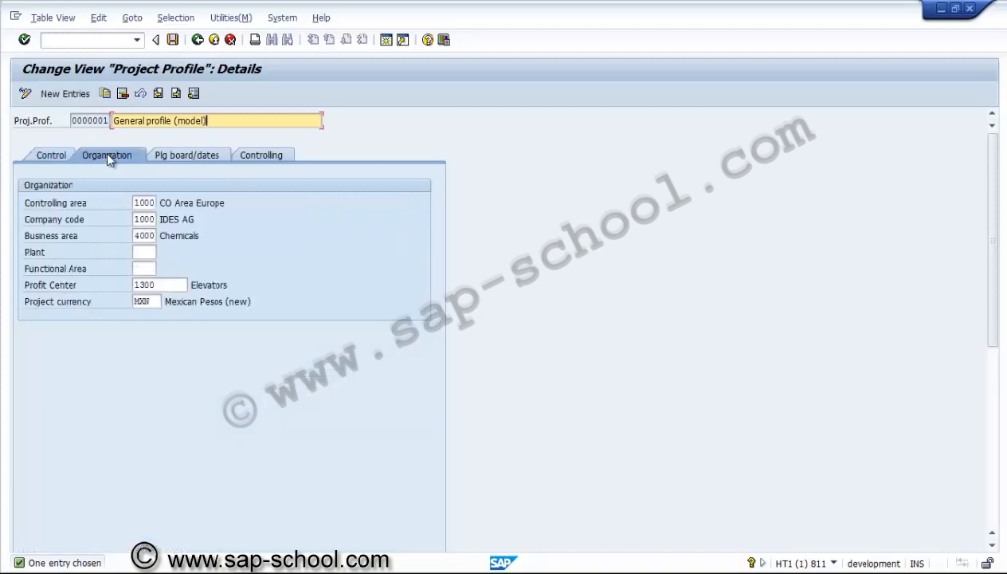
click(172, 158)
click(268, 159)
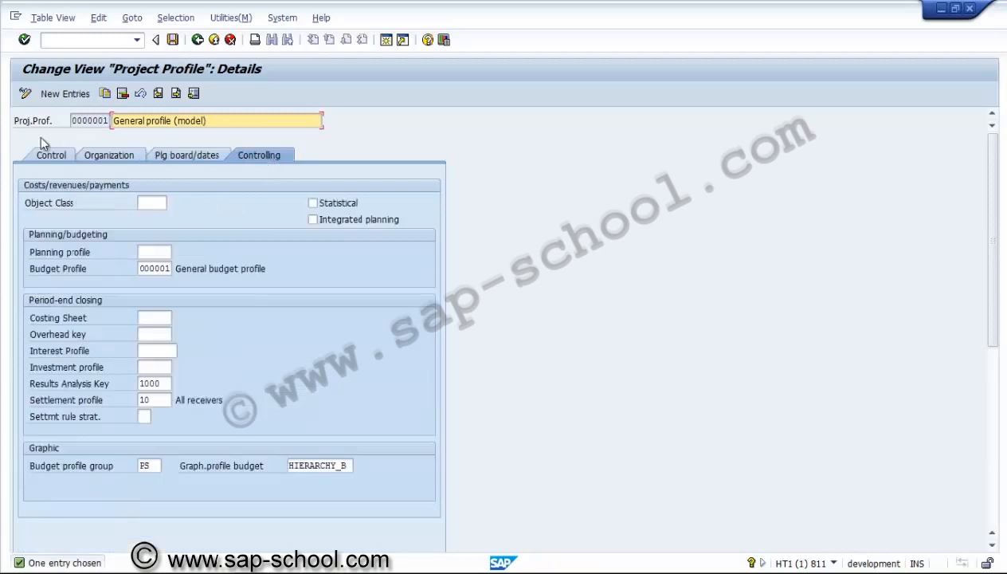
click(49, 158)
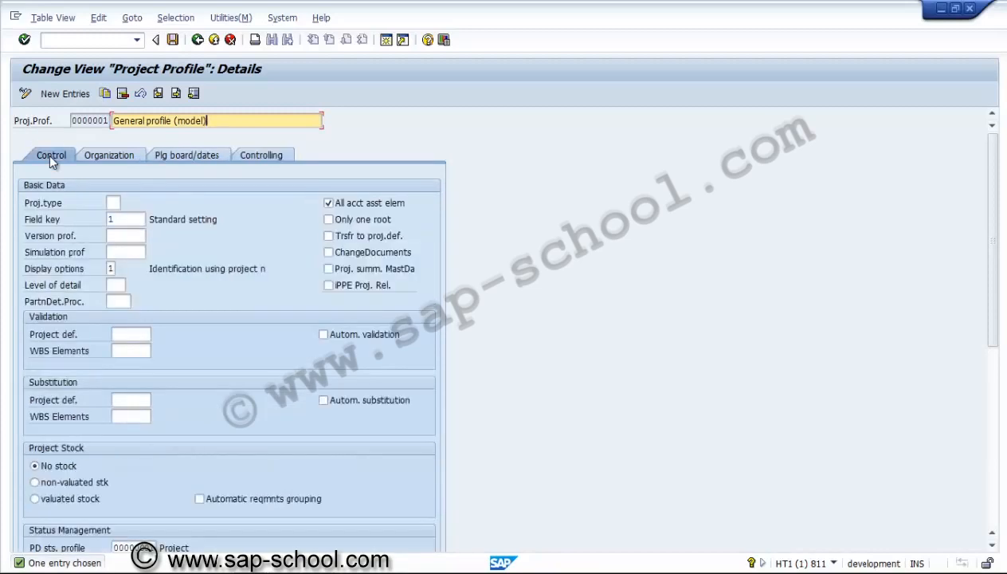
View the available project types for the profile and close the list without choosing one
click(116, 203)
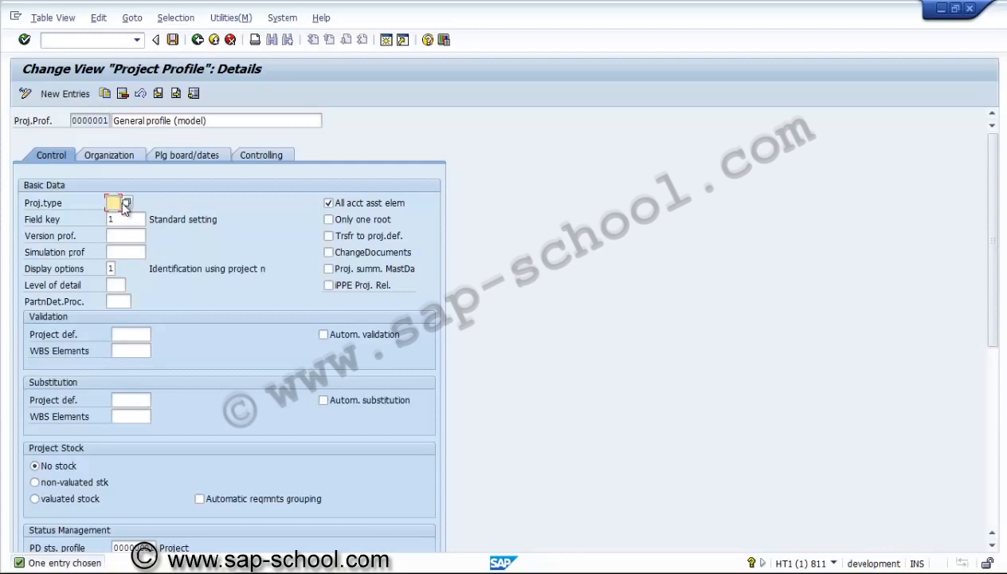
click(126, 203)
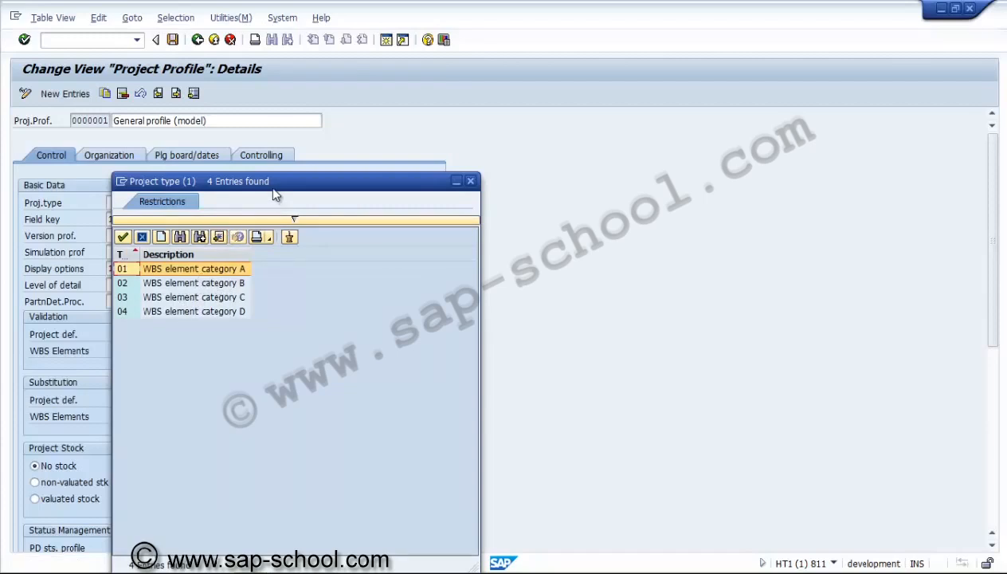
drag(275, 191, 365, 117)
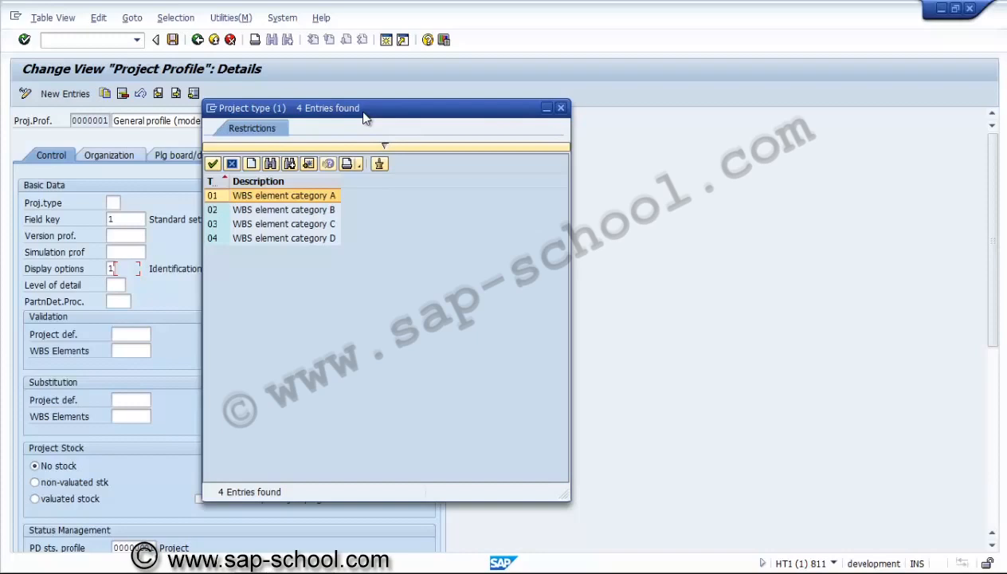
click(559, 106)
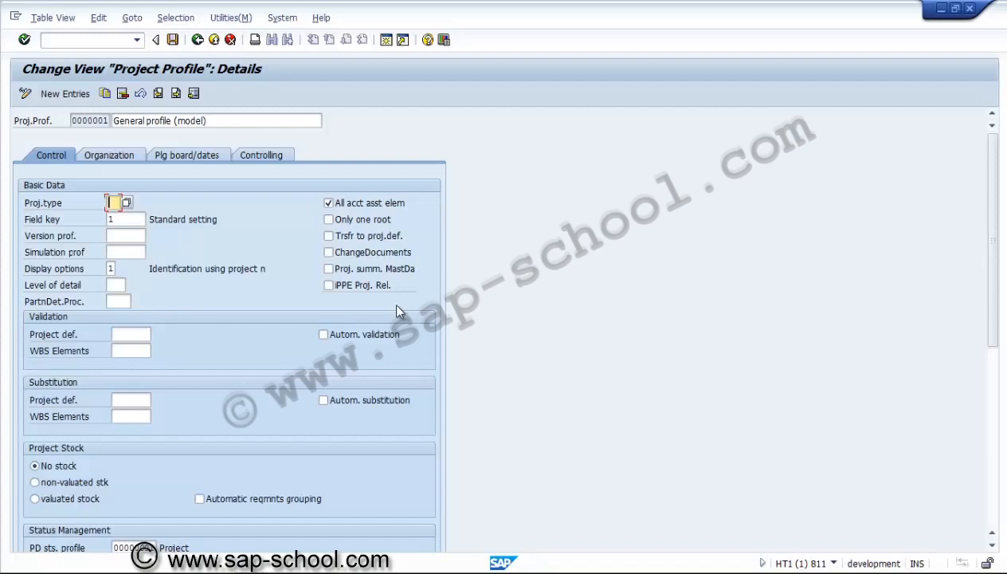
Examine the version, simulation, validation, substitution and status management fields in the profile's control settings
click(124, 235)
click(128, 252)
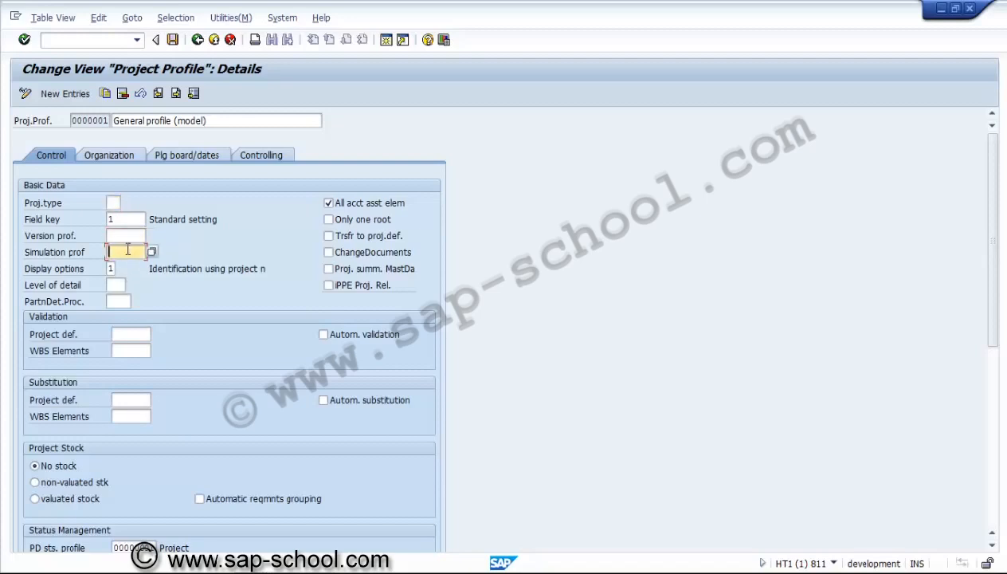
click(128, 335)
click(129, 351)
click(127, 399)
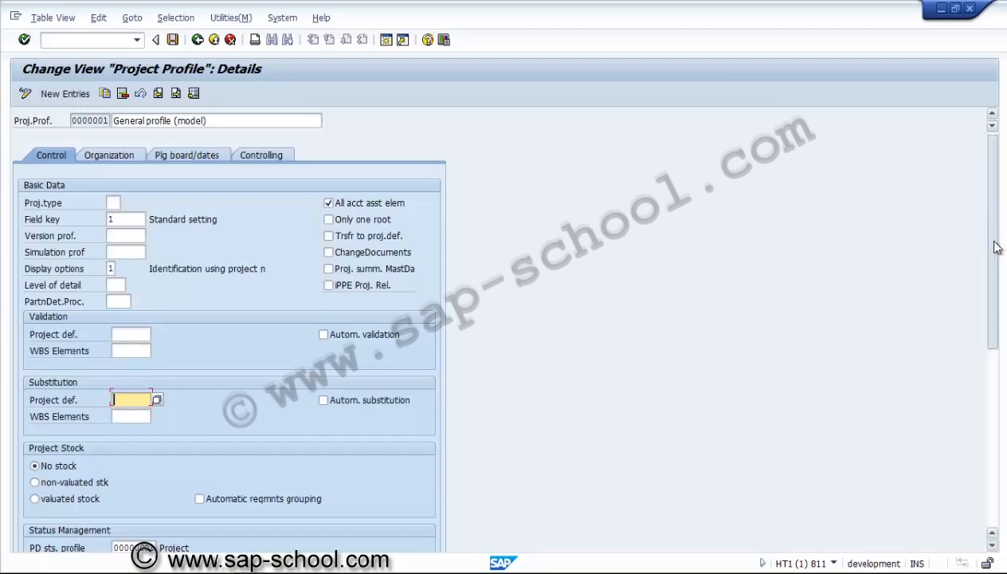
drag(996, 248, 994, 340)
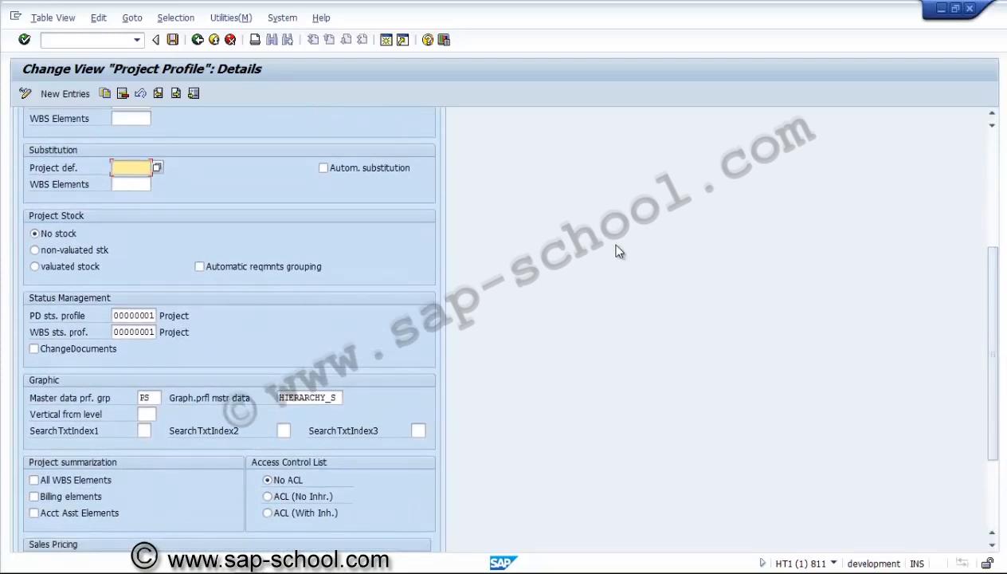
click(134, 315)
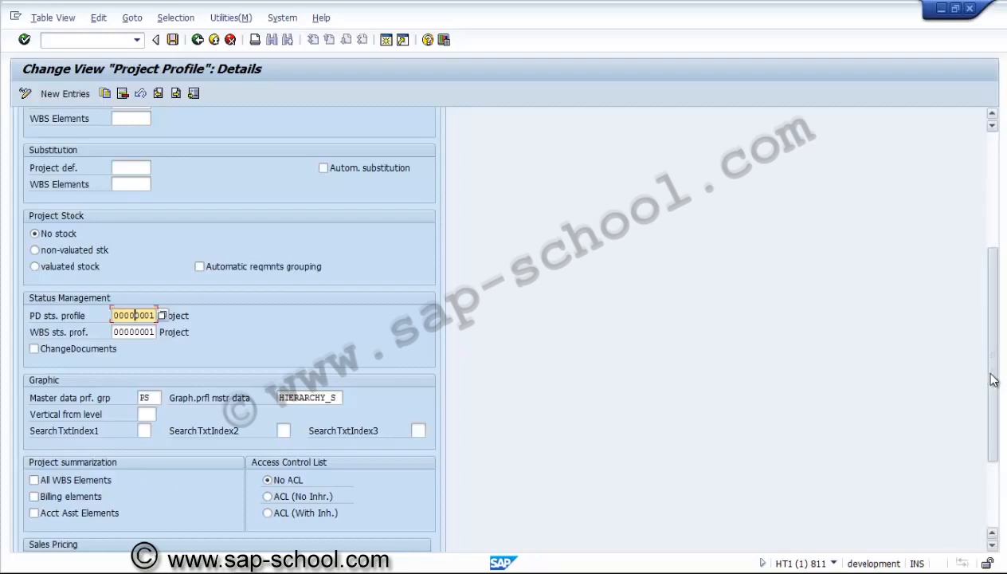
drag(987, 372, 995, 219)
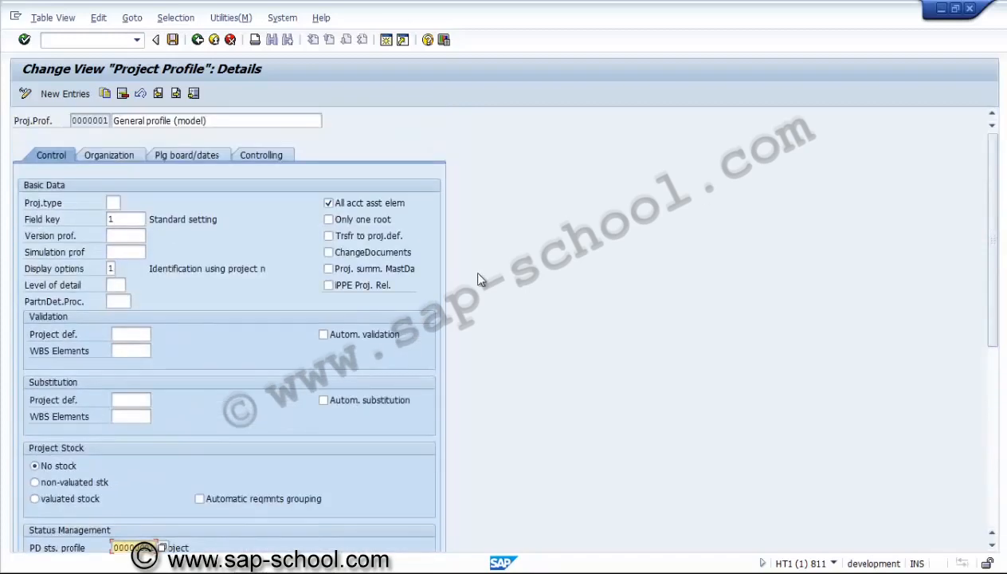
Review the profile's organization defaults and its planning board and date settings down to the hierarchy graphic section
click(131, 155)
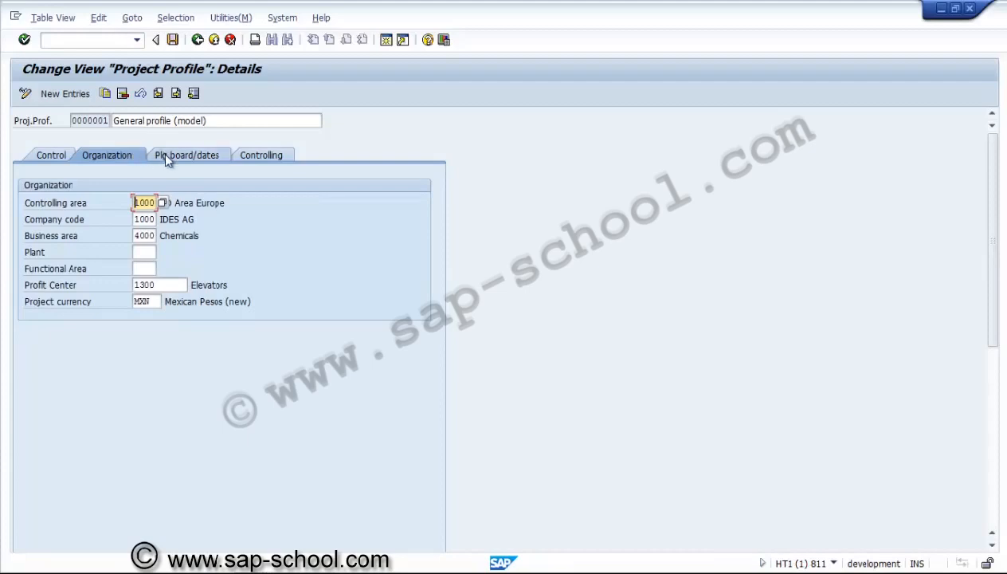
click(166, 157)
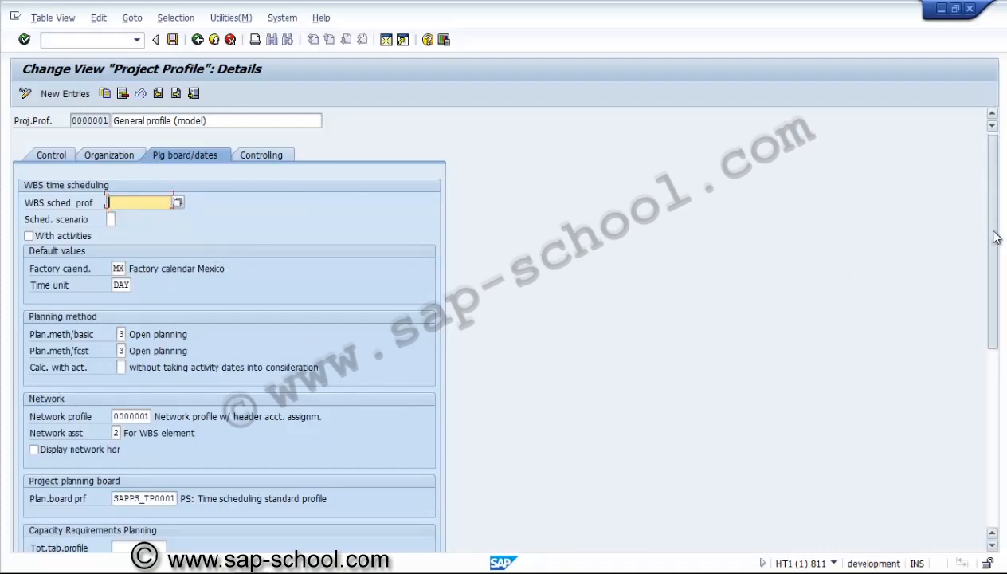
drag(993, 202, 1002, 341)
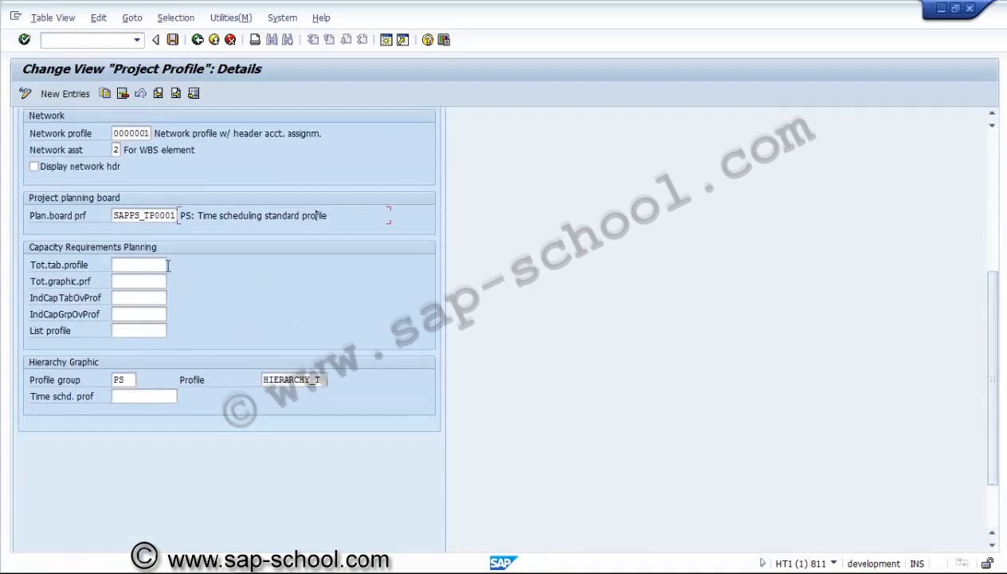
Review the capacity requirements planning fields of project profile 0000001, followed by its controlling settings
click(114, 264)
click(157, 281)
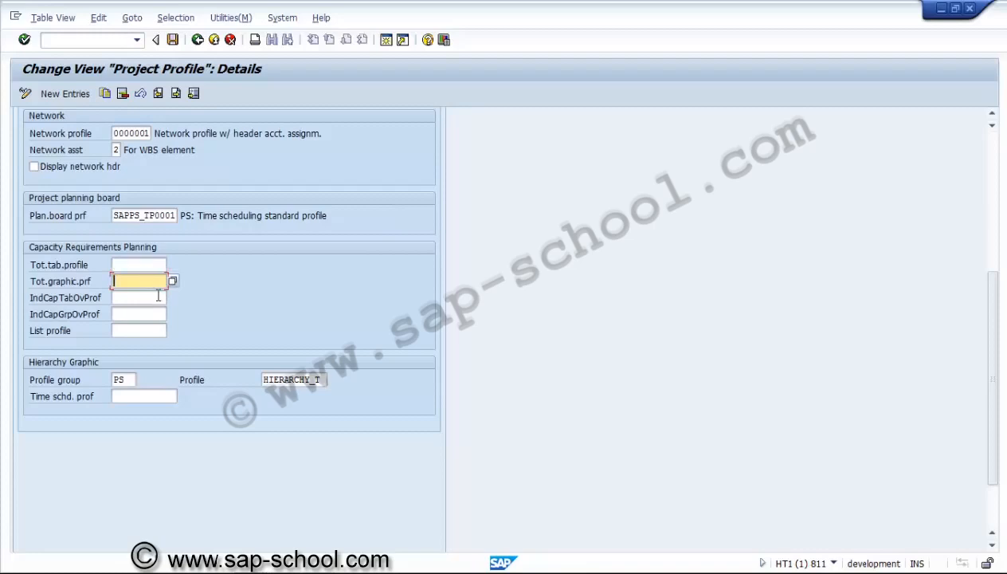
click(158, 298)
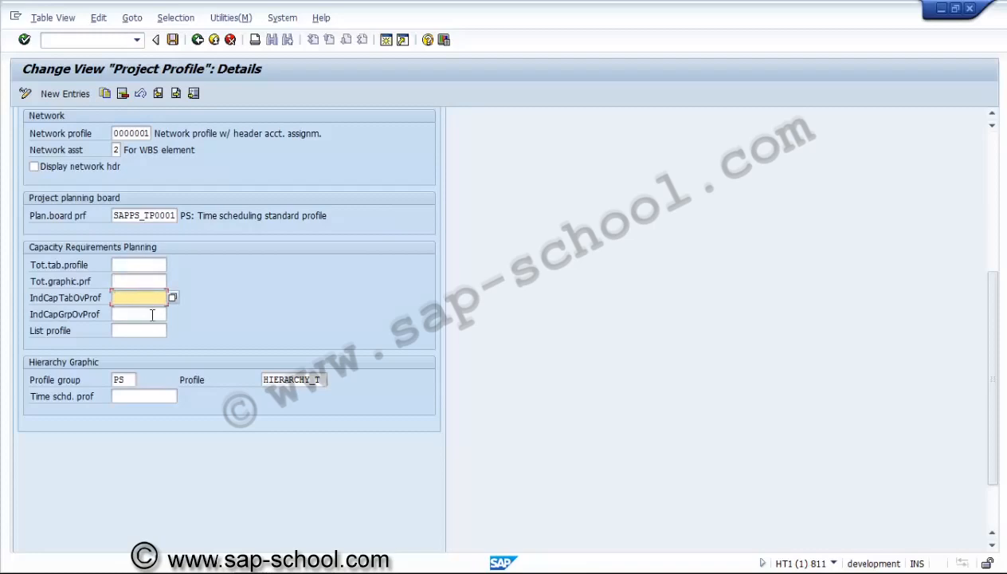
click(151, 315)
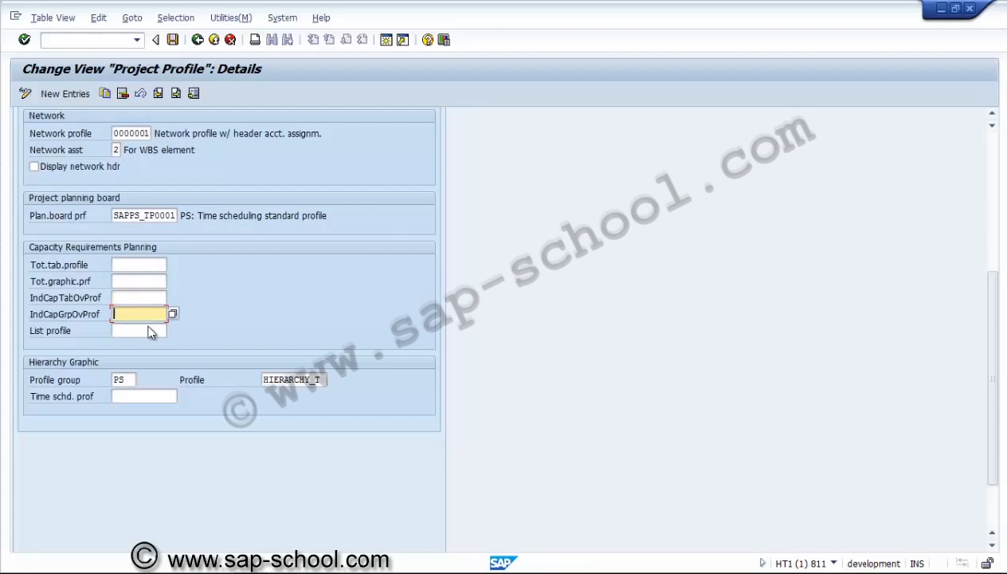
click(153, 330)
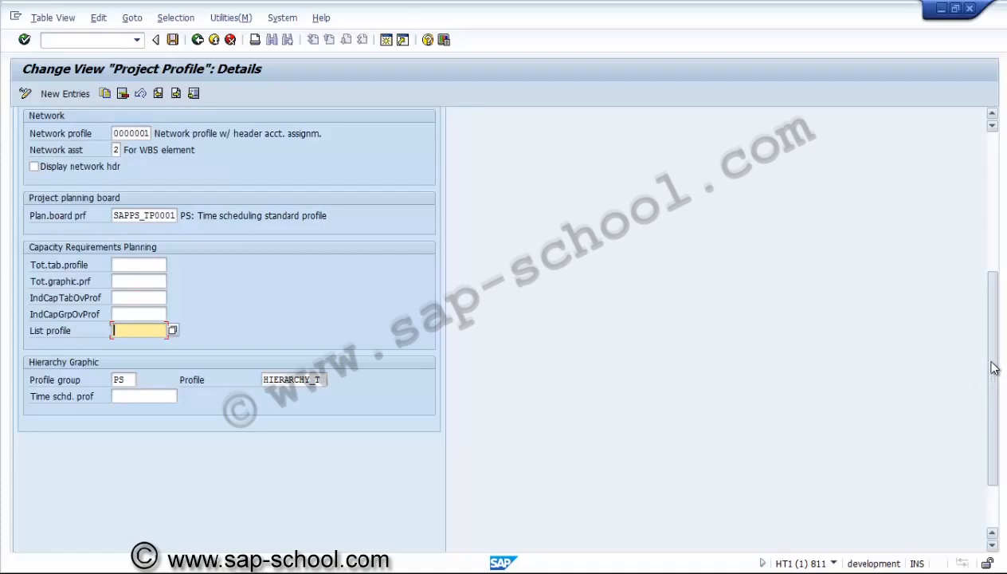
drag(992, 364, 994, 221)
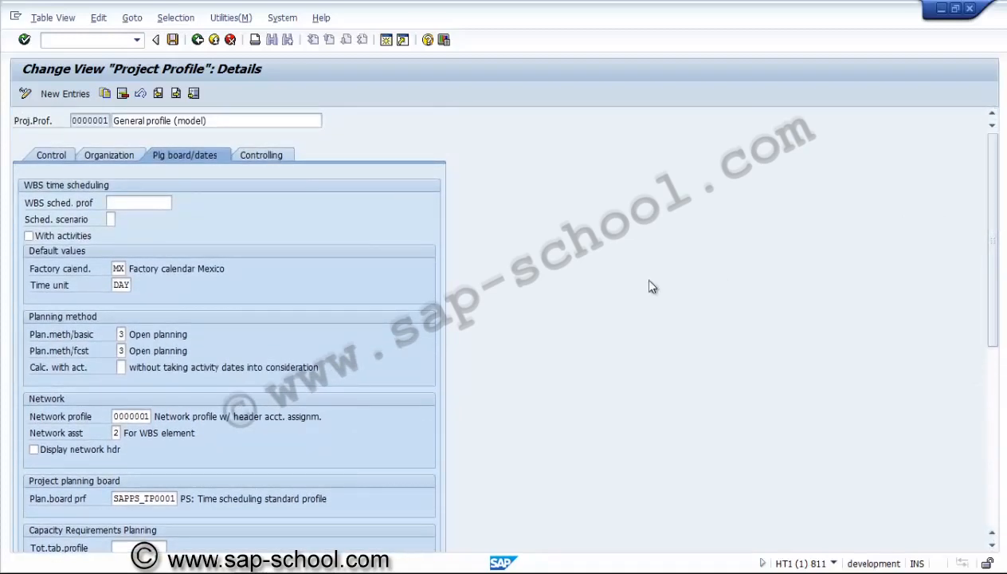
click(250, 156)
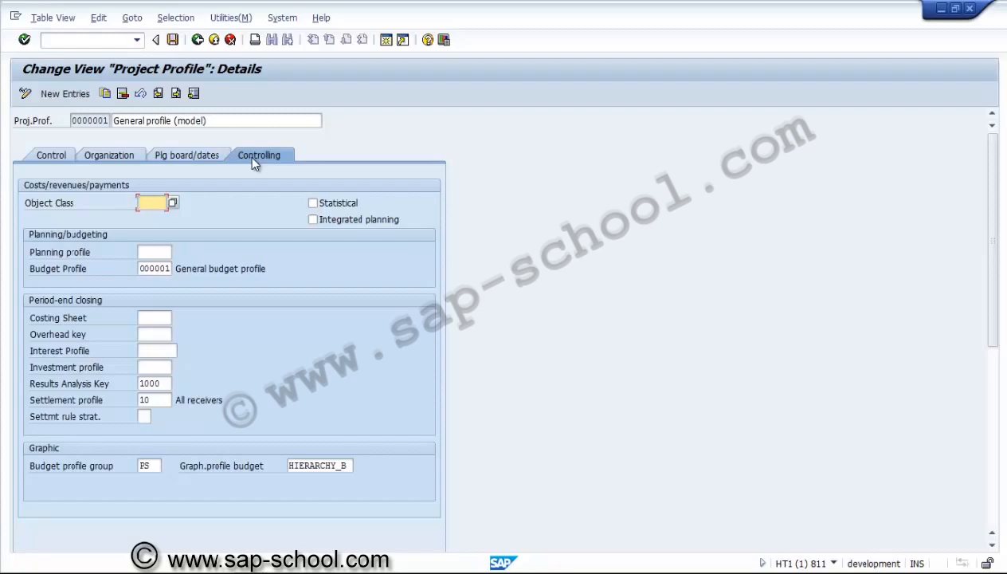
Leave the details of project profile 0000001 and return to the implementation guide structure
click(199, 42)
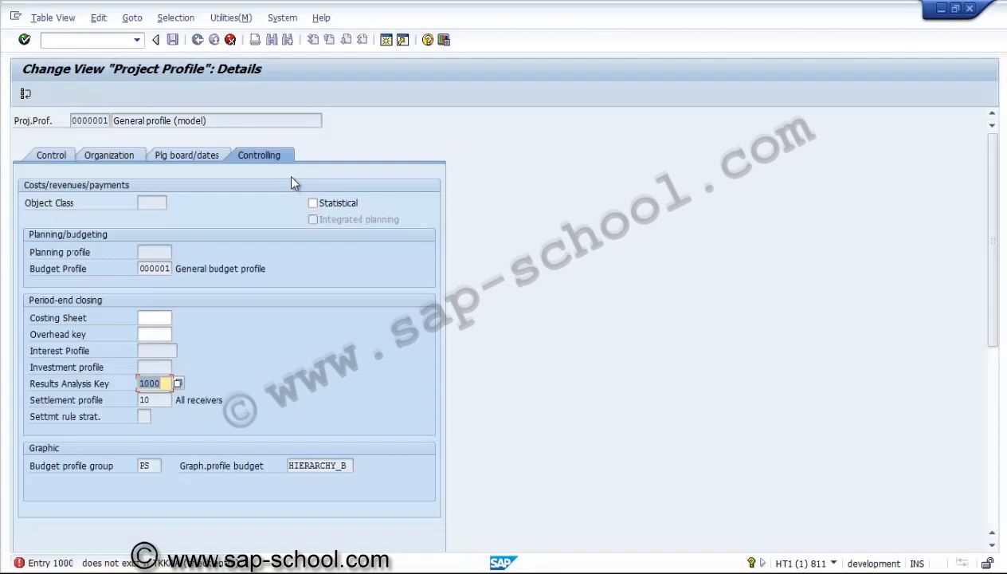
click(27, 94)
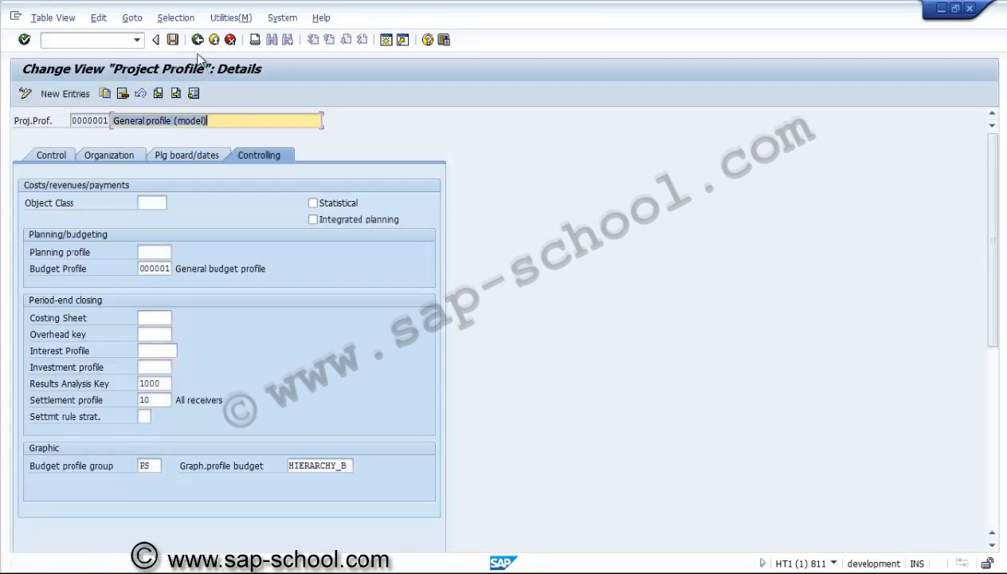
click(198, 40)
click(27, 96)
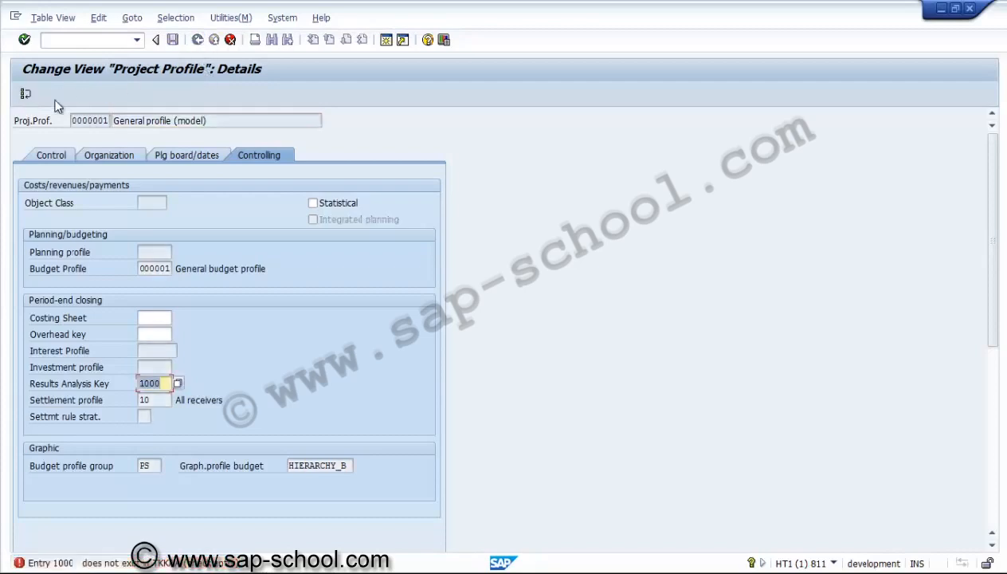
click(25, 95)
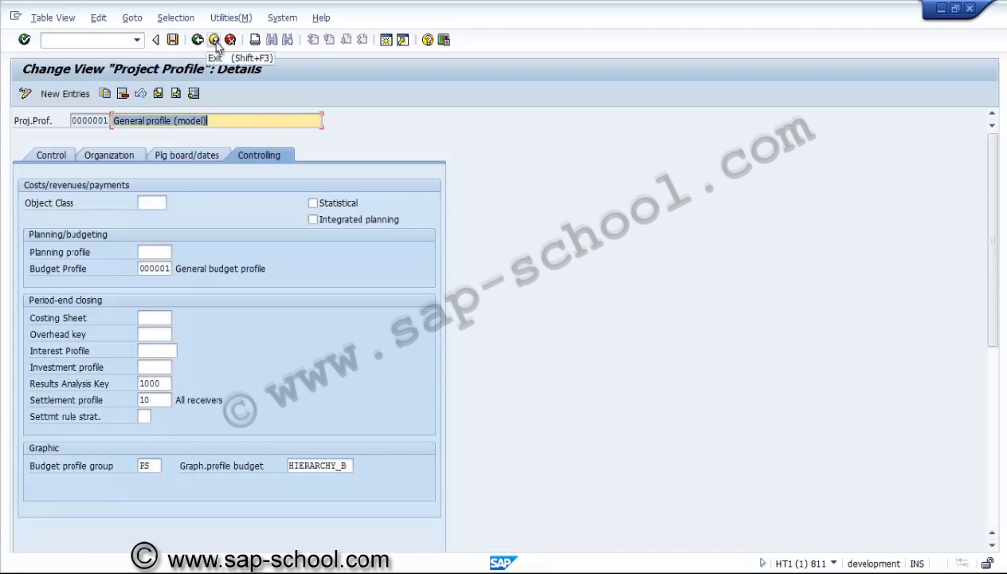
click(214, 41)
click(230, 40)
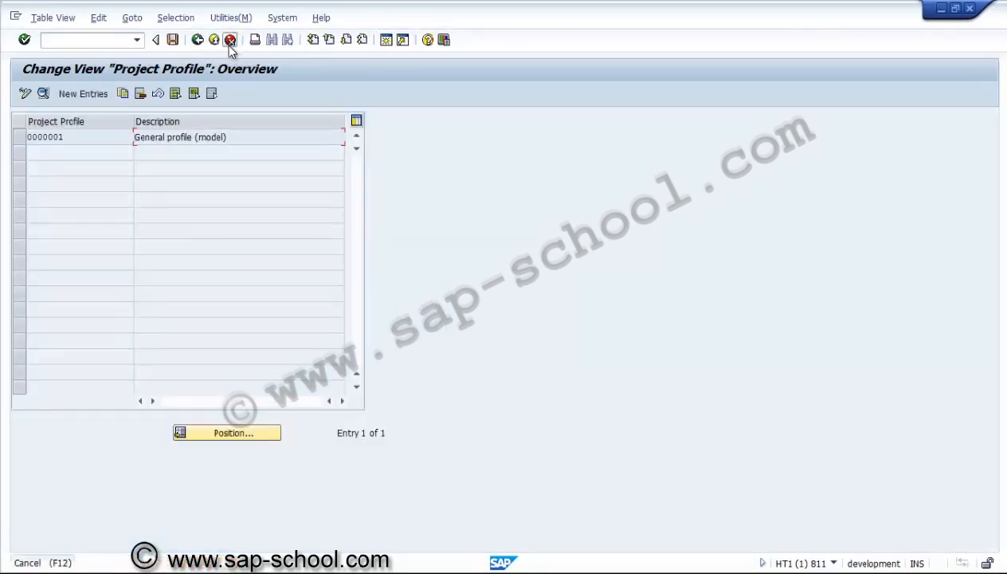
click(198, 42)
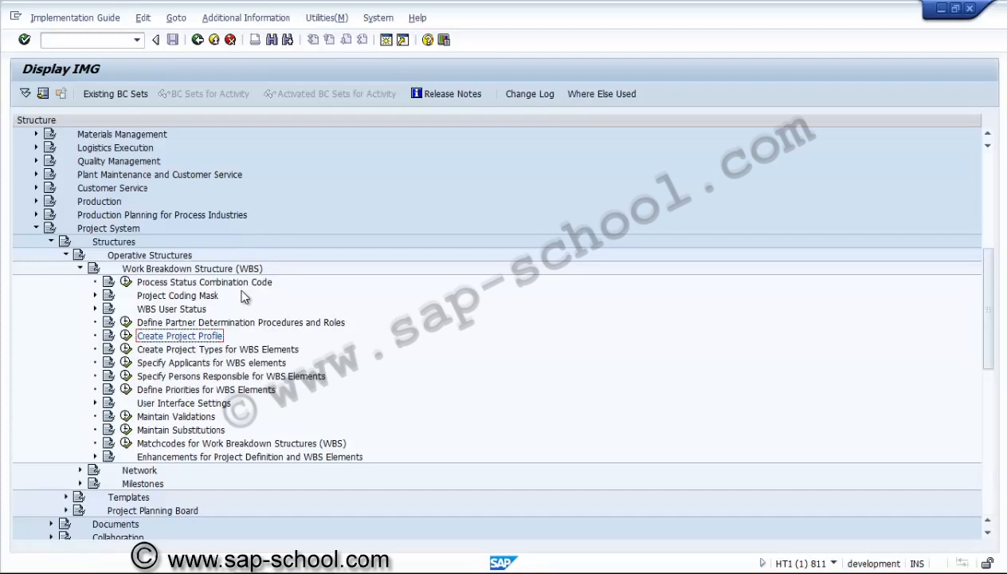
Open Create Project Types for WBS Elements and add a new entry with type 10 and description "Replacement"
click(209, 325)
click(191, 351)
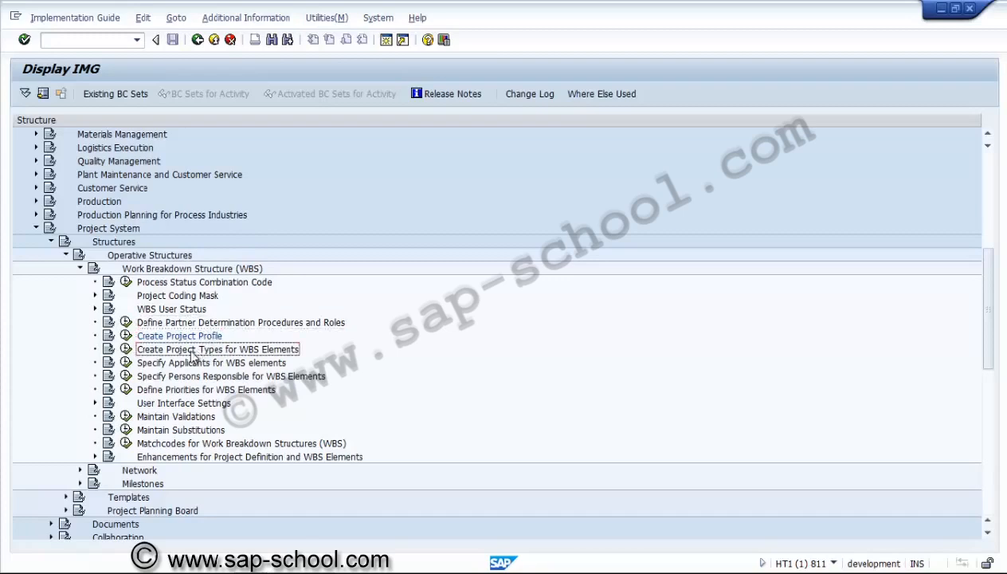
click(126, 349)
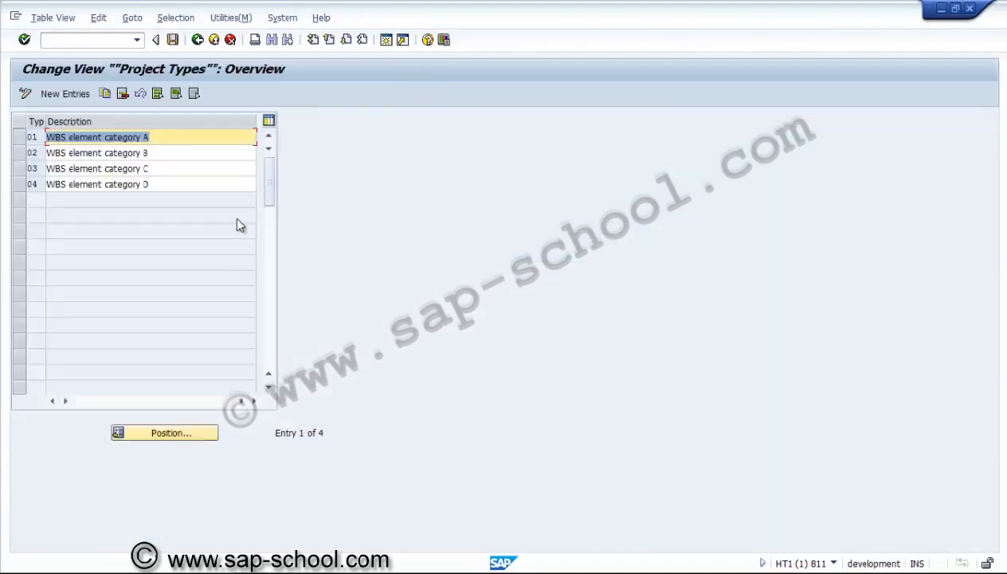
click(67, 95)
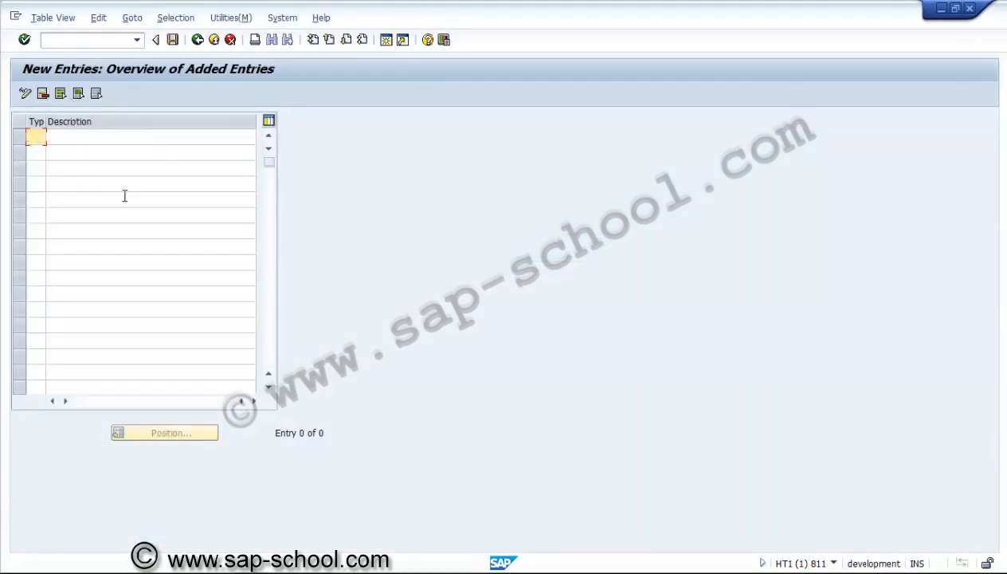
text(10)
key(Tab)
text(Re)
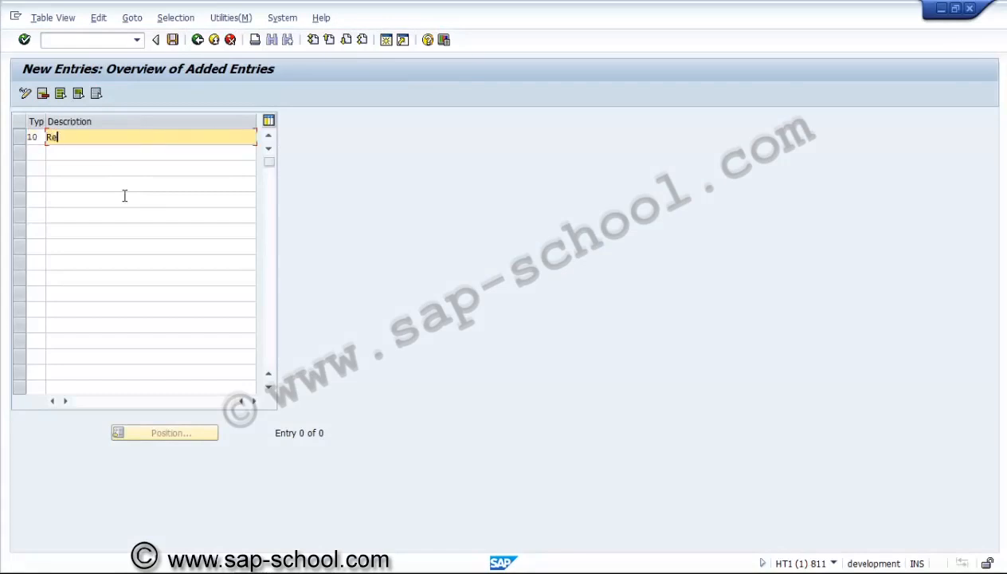
text(placeme)
text(nt)
Add project type 20 with the description "Expansion / diversification"
click(36, 154)
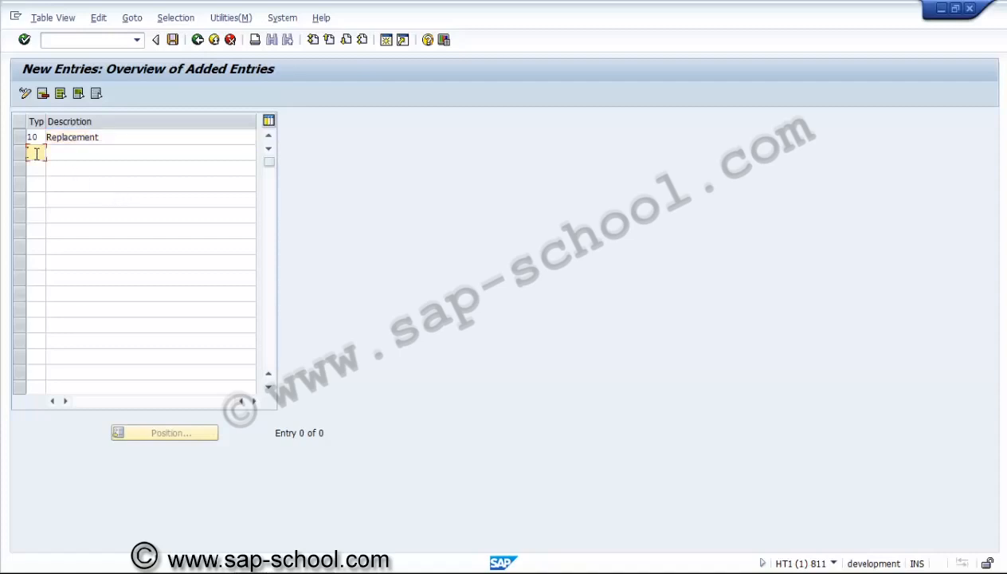
text(20)
key(Tab)
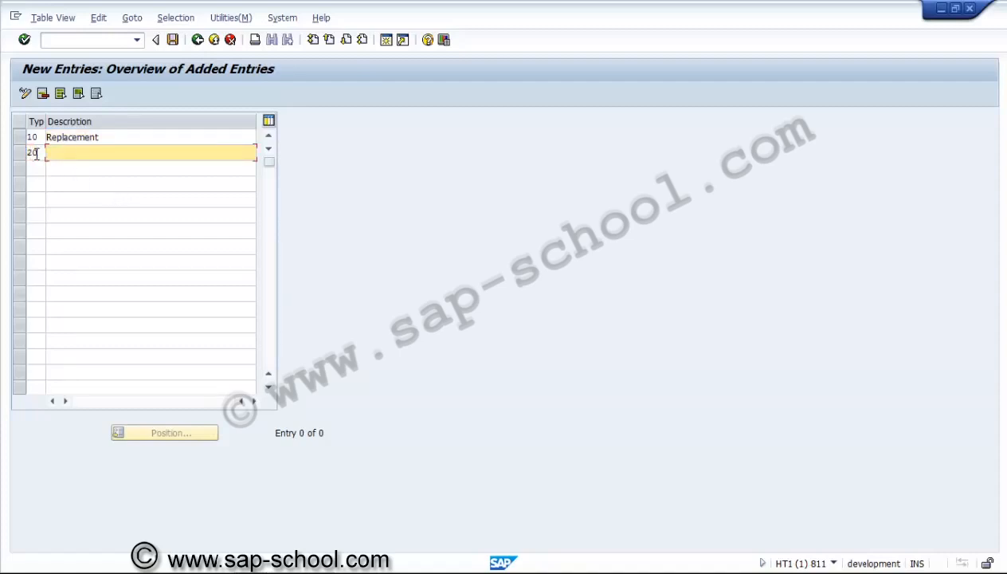
text(Expansion / diversification)
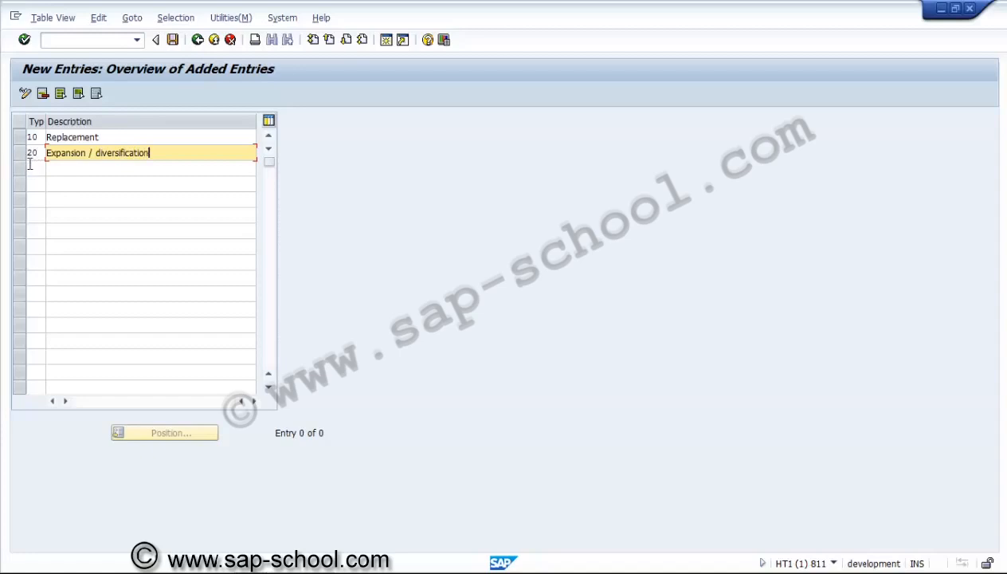
Add project type 30 with the description "Shutdown project"
click(32, 168)
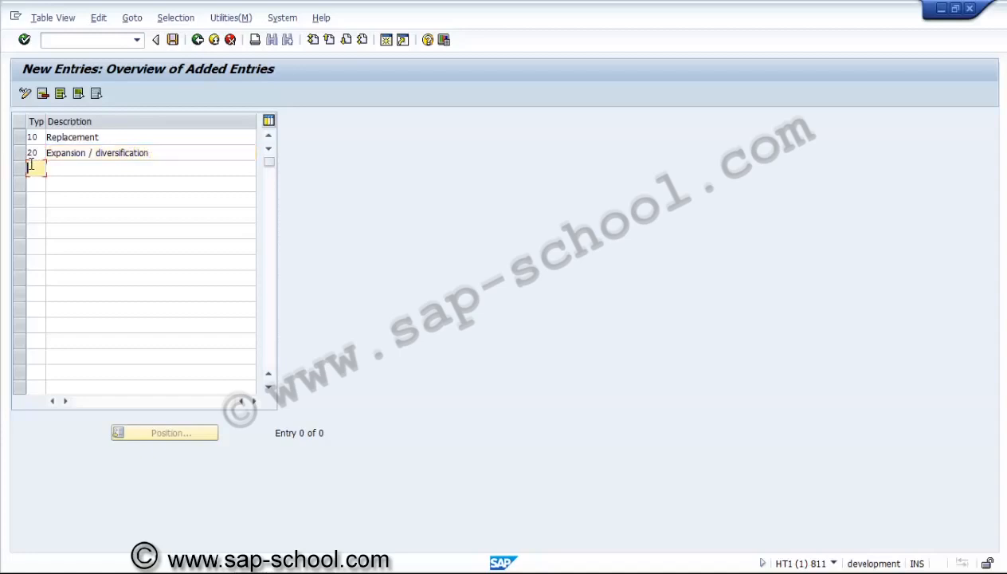
text(30)
click(68, 171)
text(Shutdown )
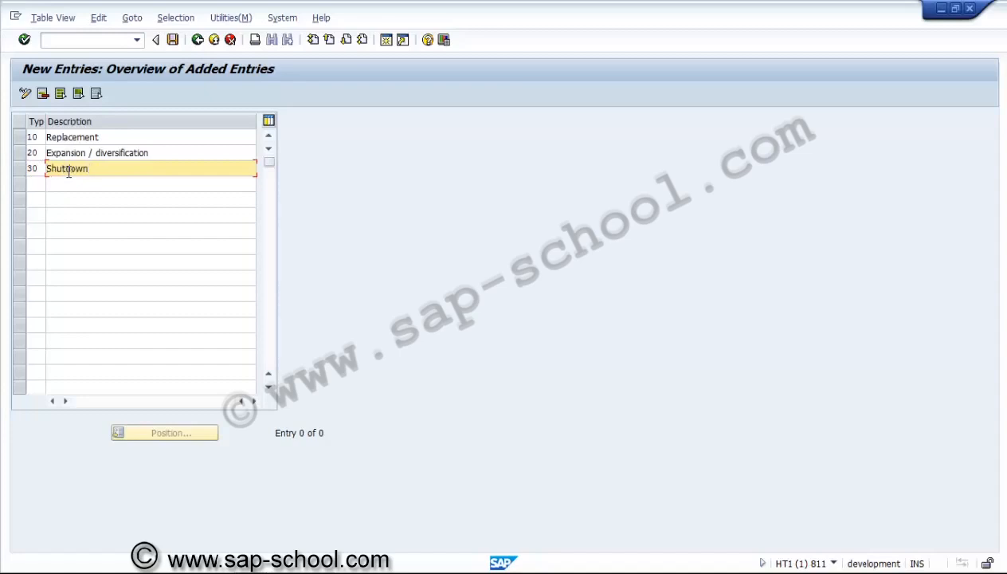
text(project)
Add project type 40 with the description "Environmental"
click(40, 185)
text(40)
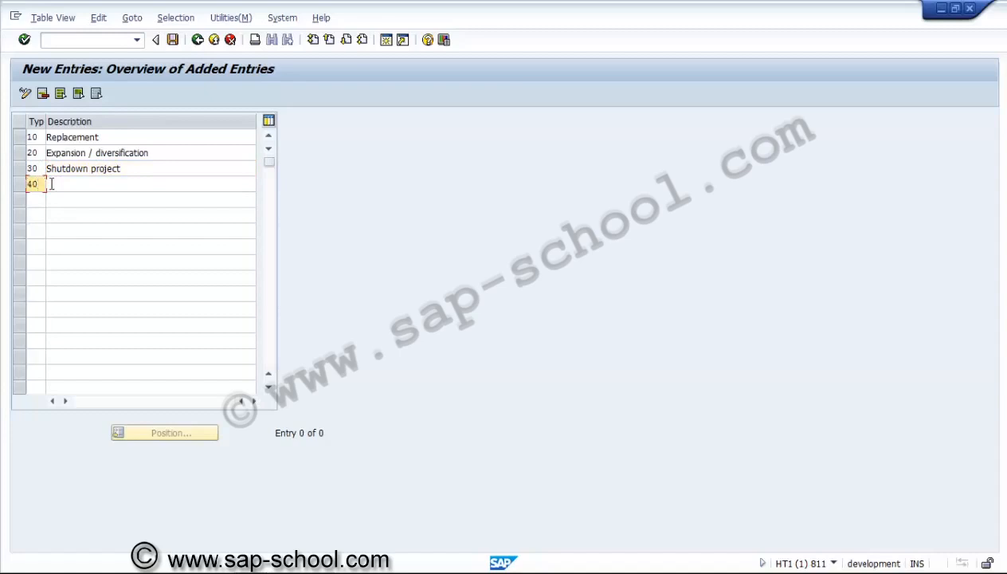
click(64, 182)
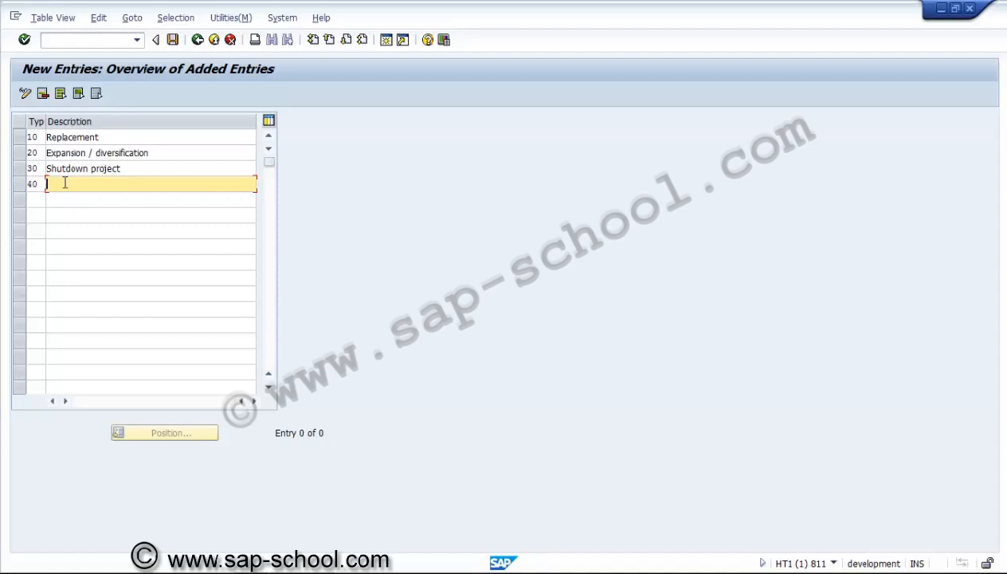
text(Environmental)
Add project type 50 with the description "Social and Safety"
click(39, 200)
text(50)
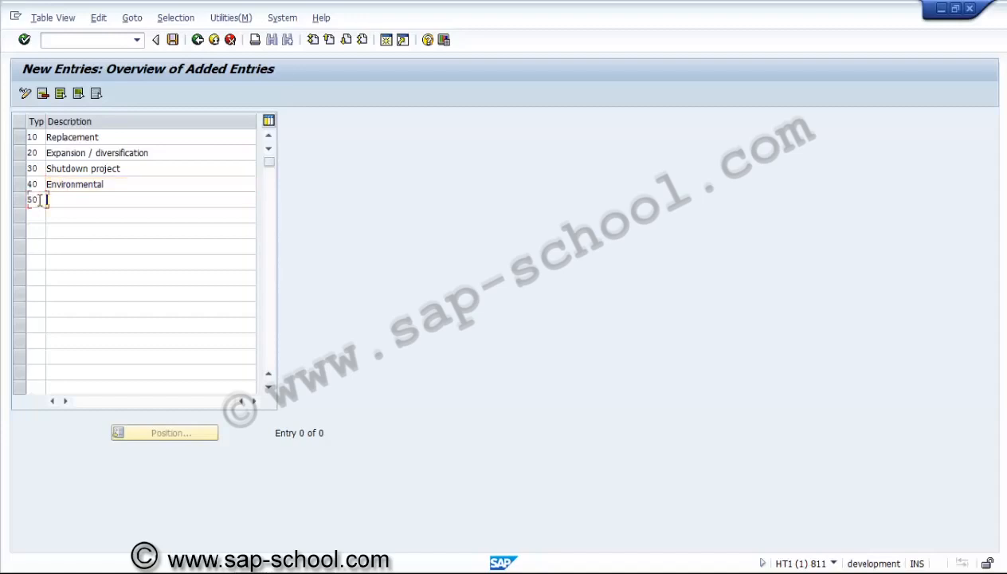
key(Tab)
text(So)
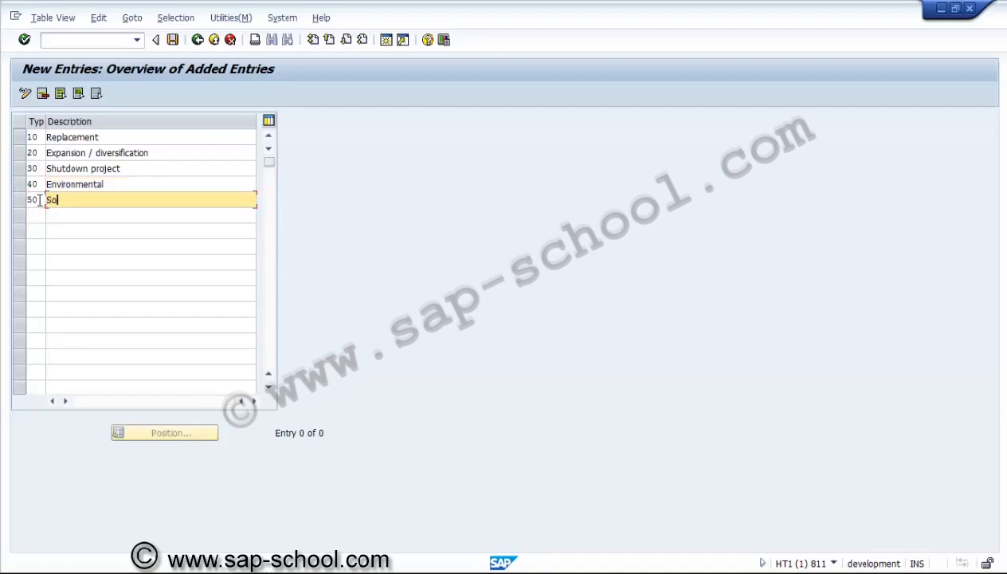
text(cial and Safety)
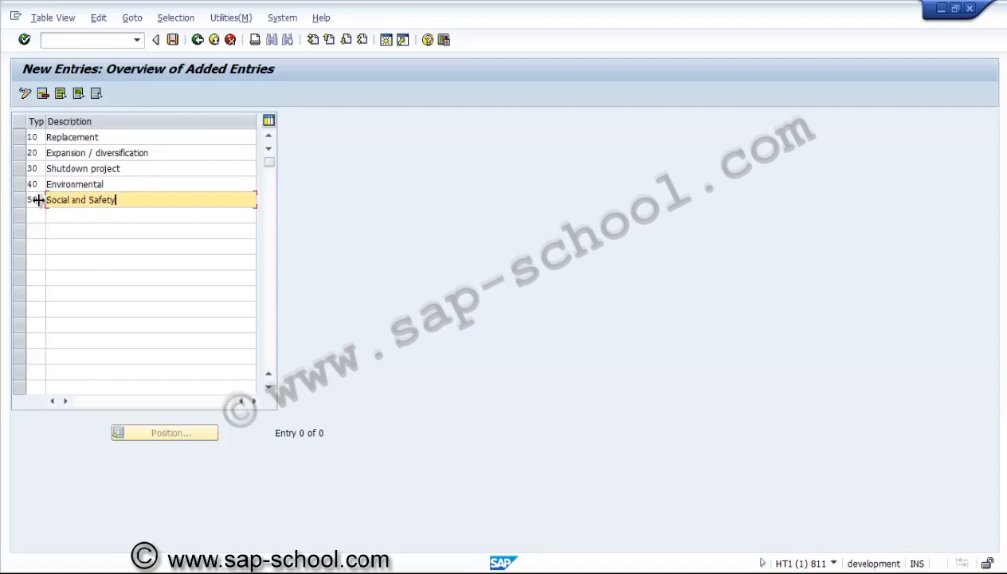
Save the new project types under a new customizing request with the short description "PS - Project types"
click(174, 48)
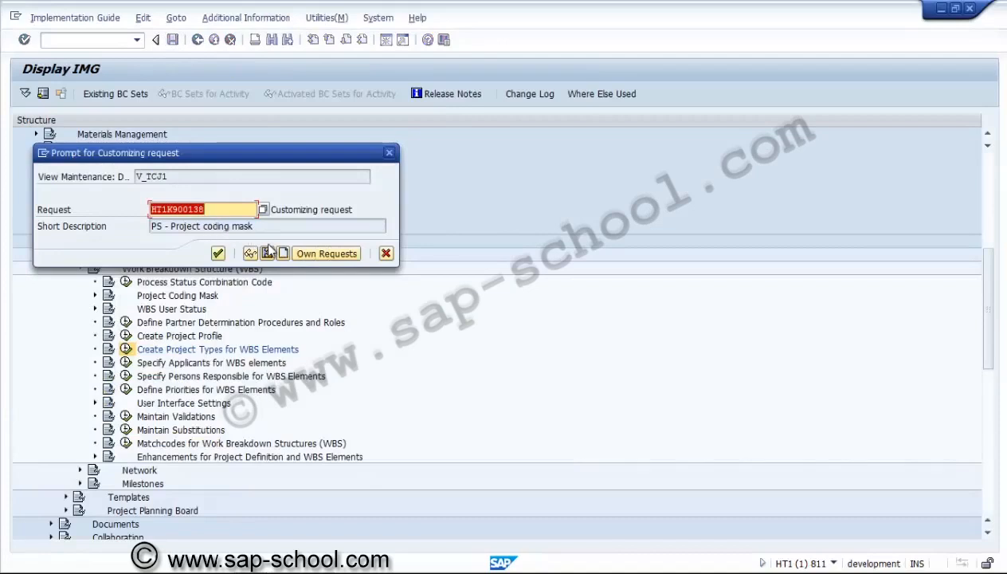
click(268, 253)
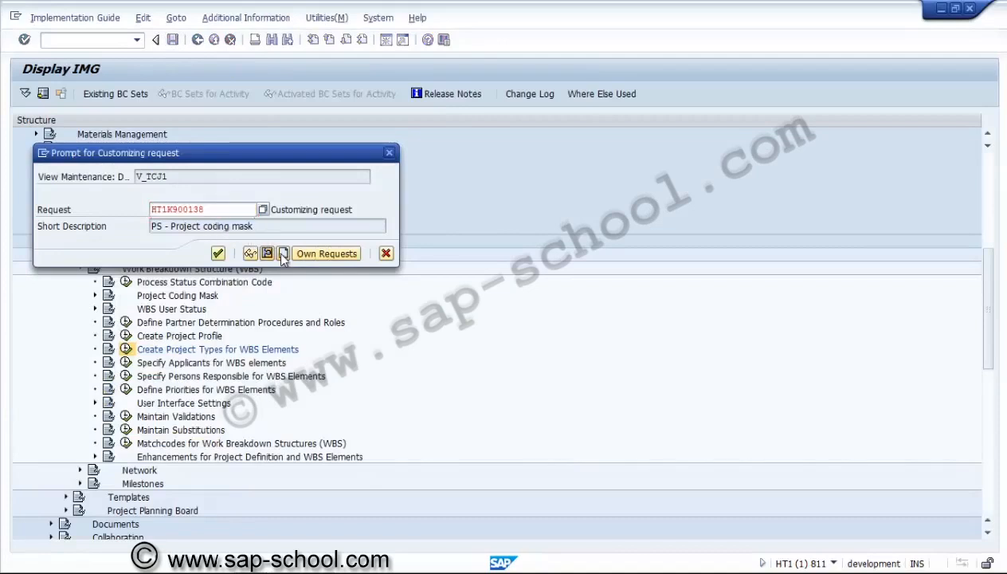
text(P)
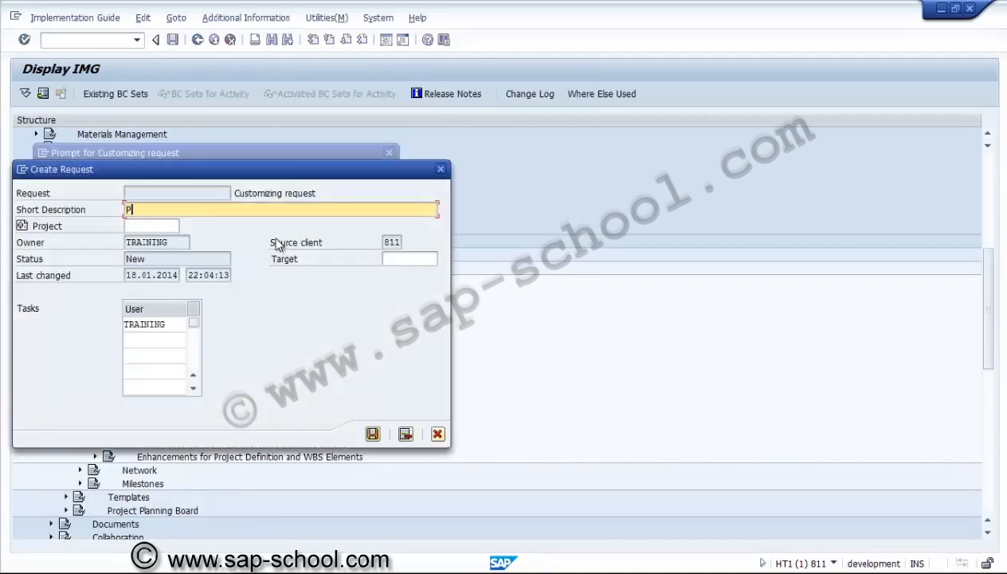
text(S - Project types)
click(372, 433)
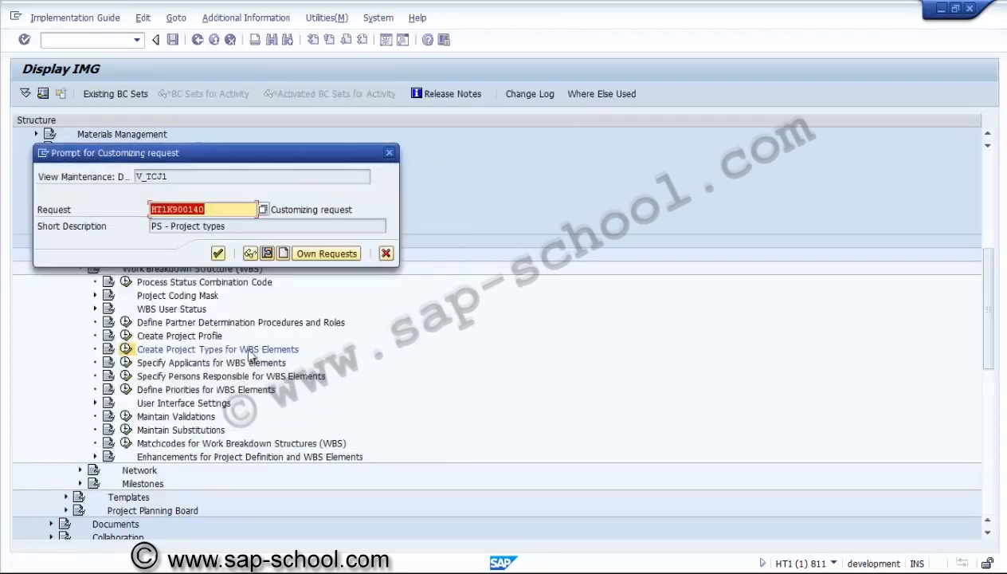
click(218, 254)
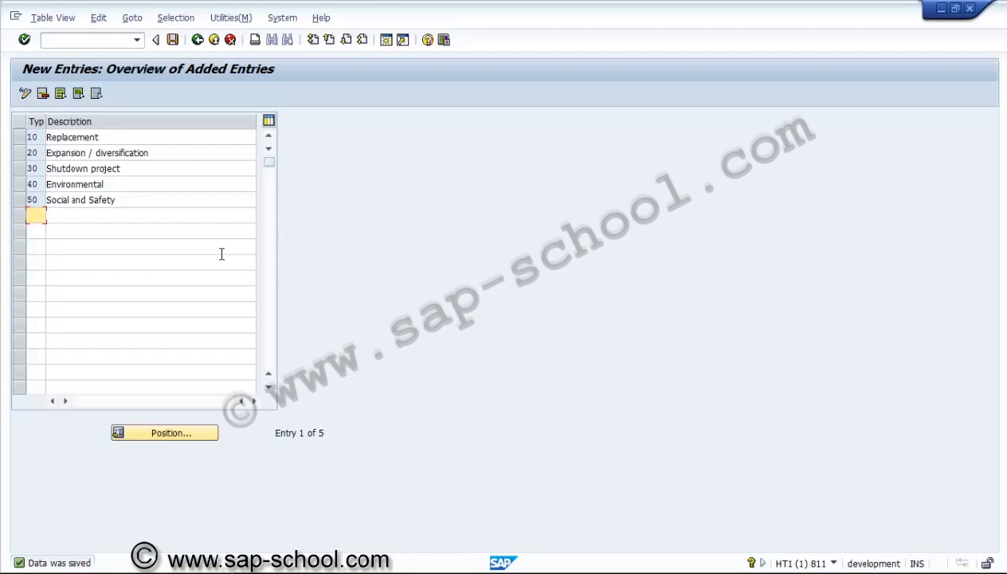
Leave the project types and review the existing applicants and priorities for WBS elements
click(198, 40)
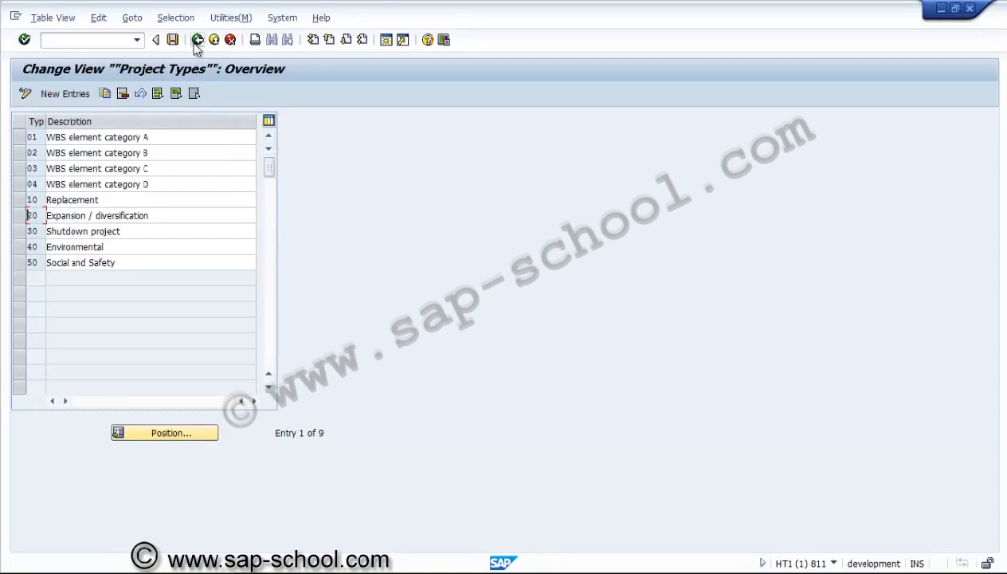
click(197, 40)
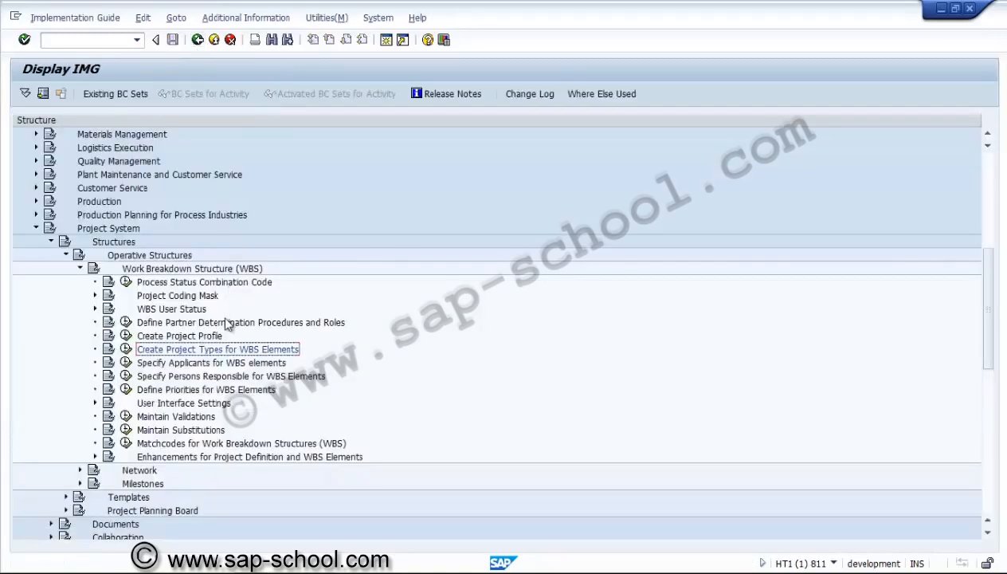
click(134, 363)
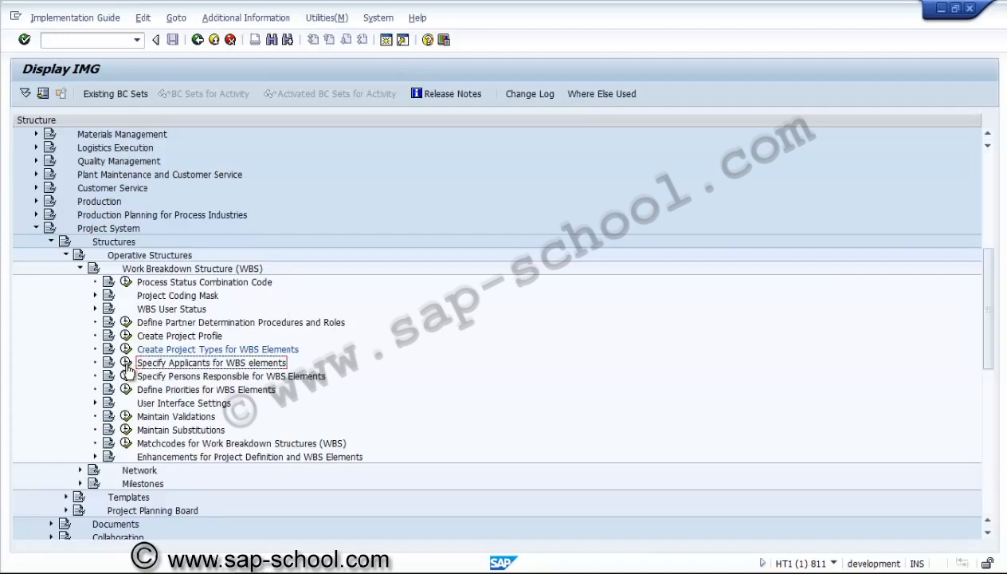
click(126, 364)
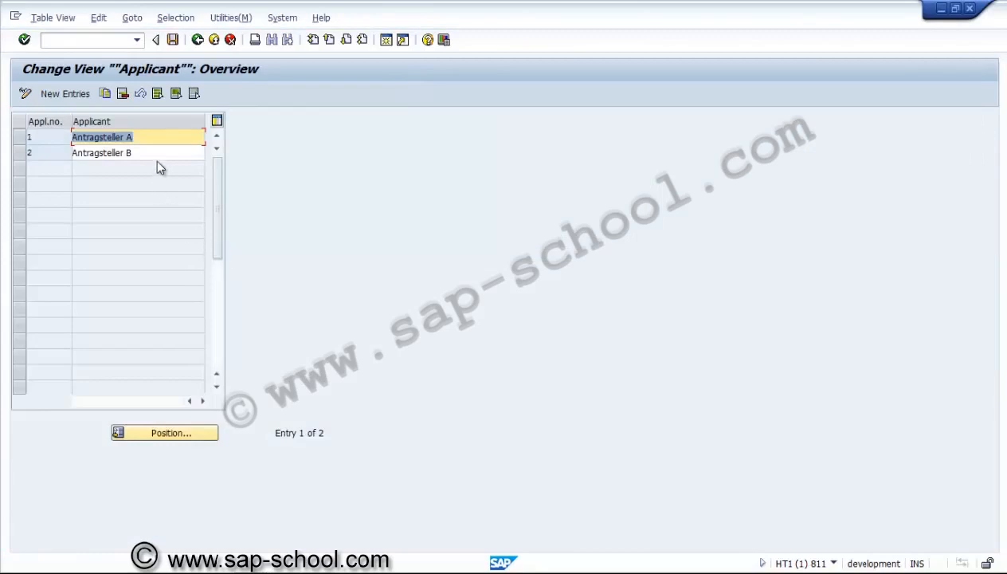
click(157, 156)
click(152, 139)
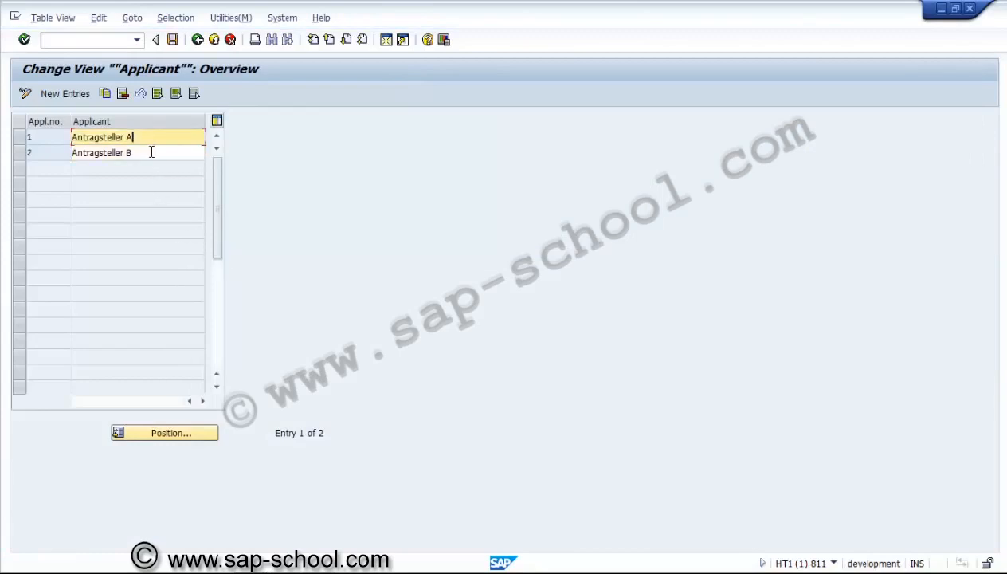
click(151, 154)
click(150, 138)
click(148, 155)
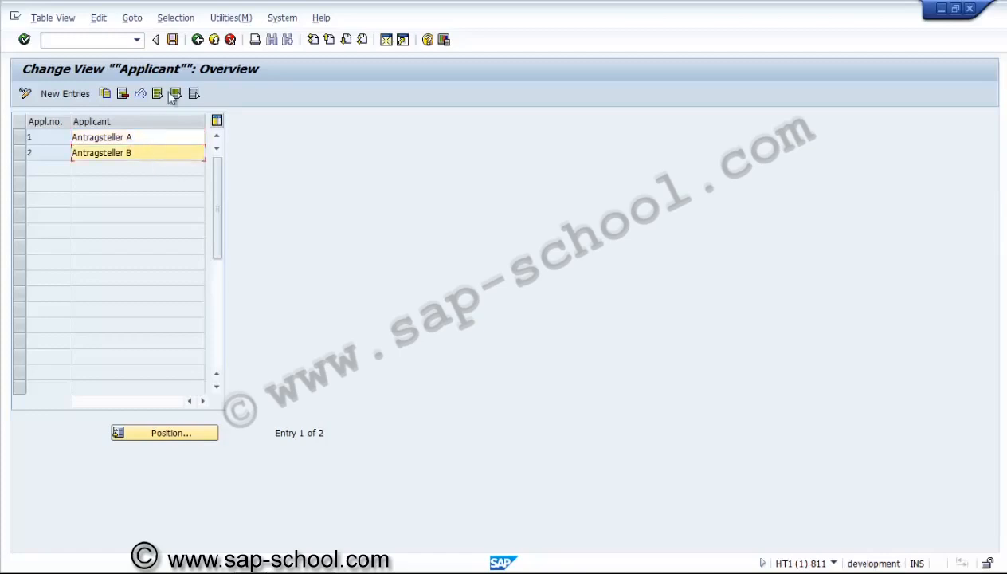
click(197, 45)
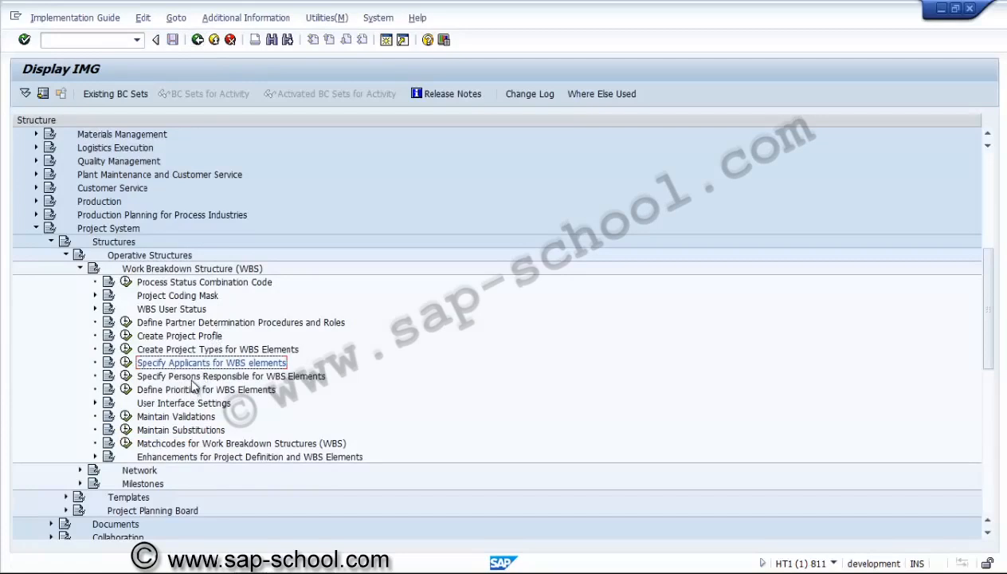
click(126, 389)
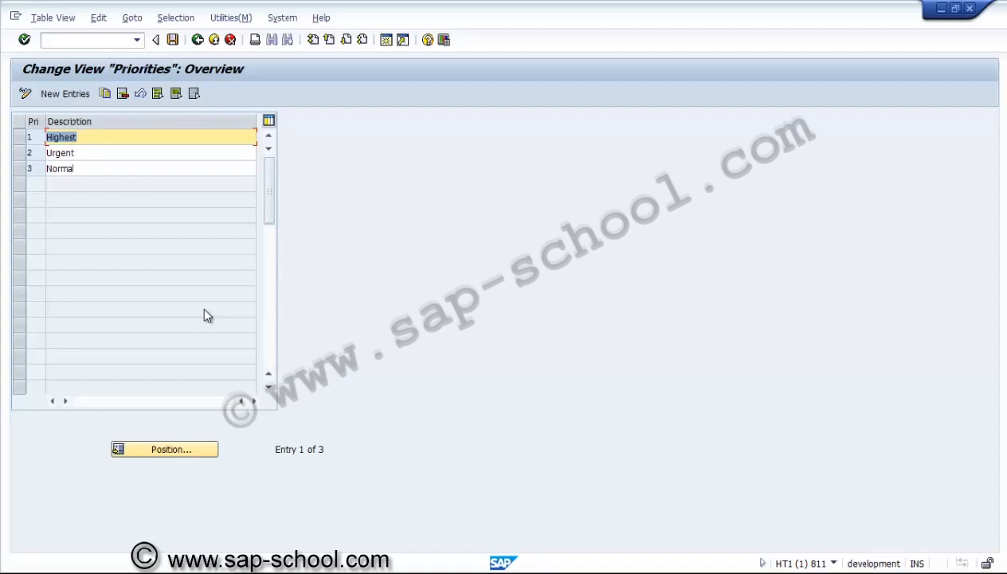
click(197, 40)
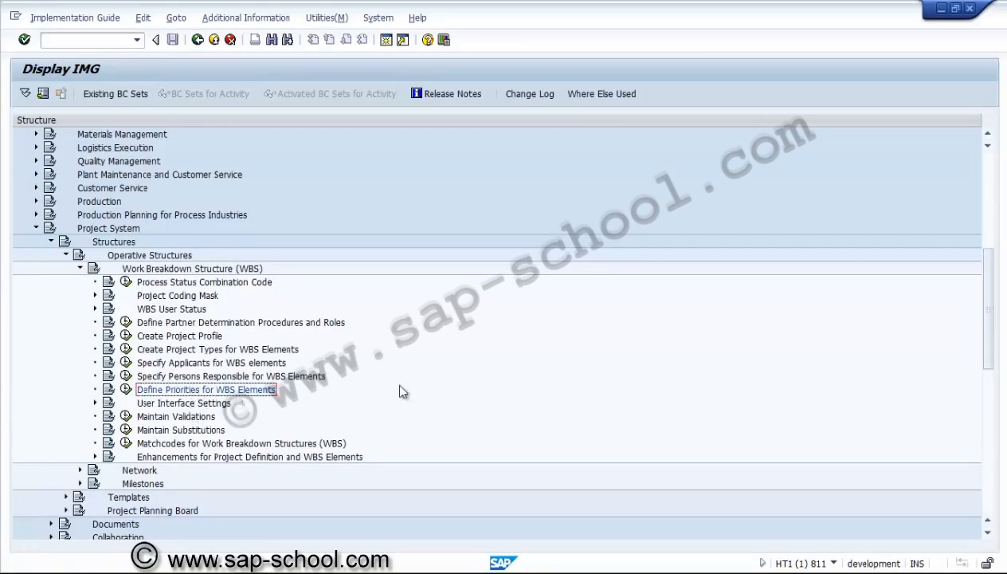
Expand the Project Planning Board node under Structures and look over its customizing activities
click(988, 534)
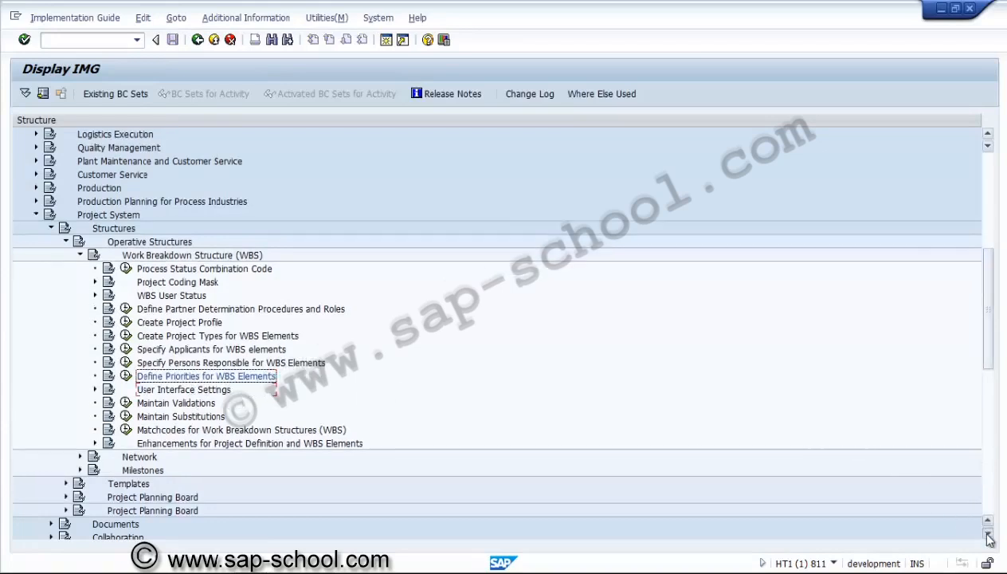
click(987, 535)
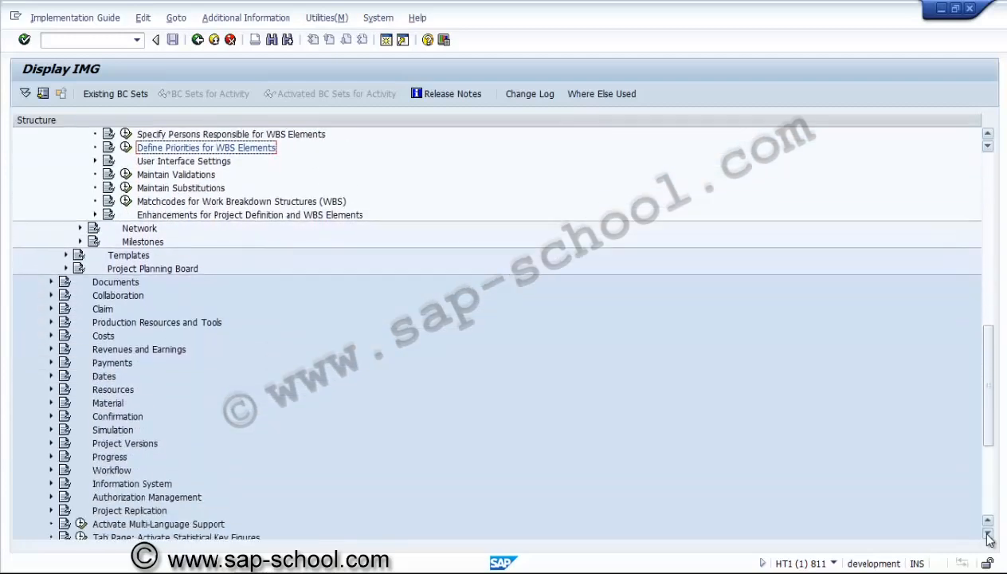
click(987, 534)
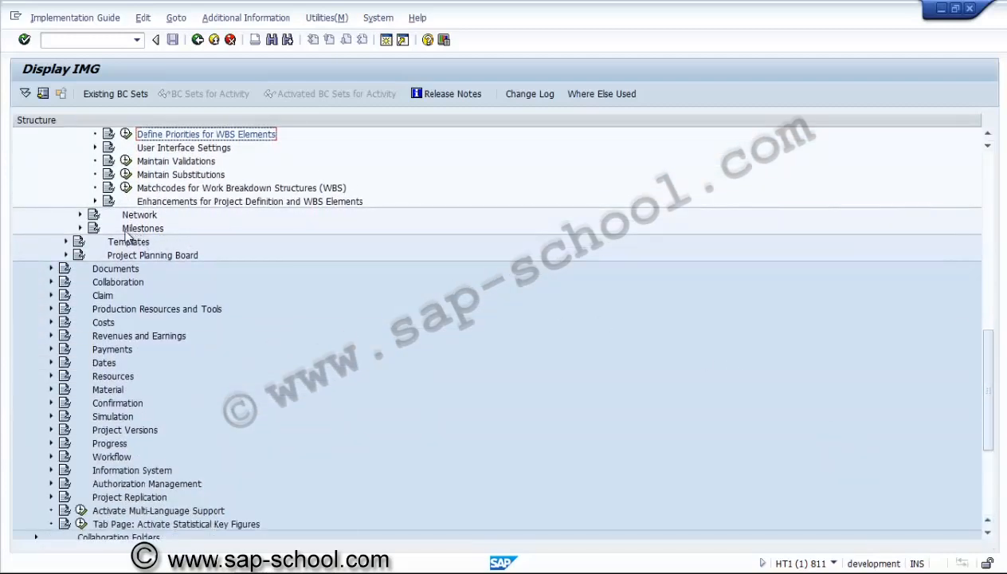
click(67, 255)
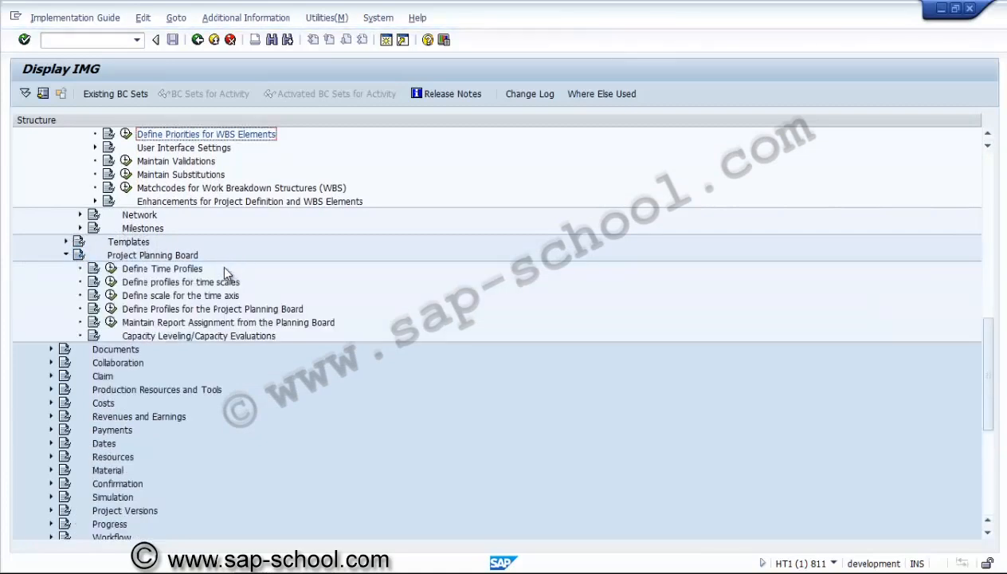
click(179, 271)
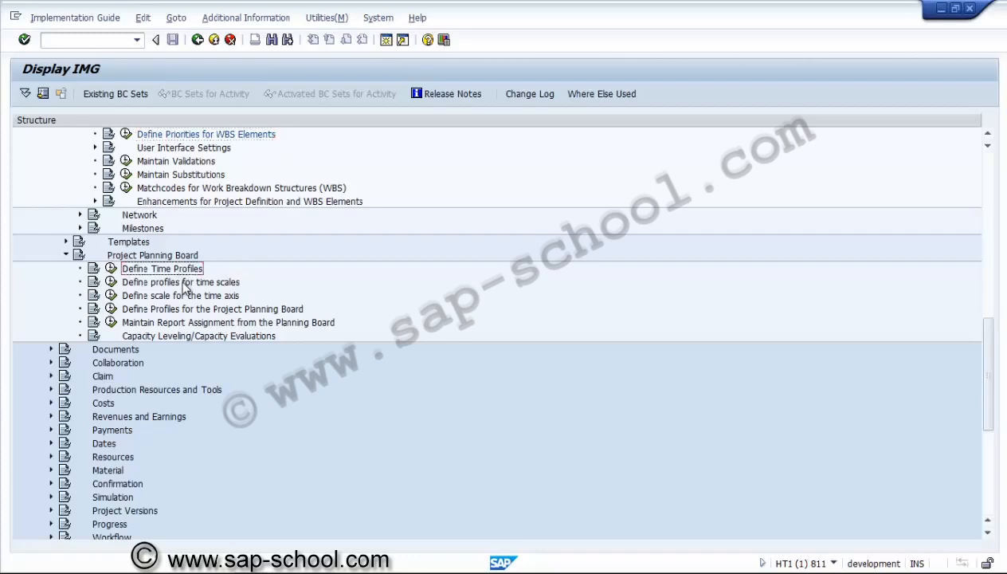
click(185, 310)
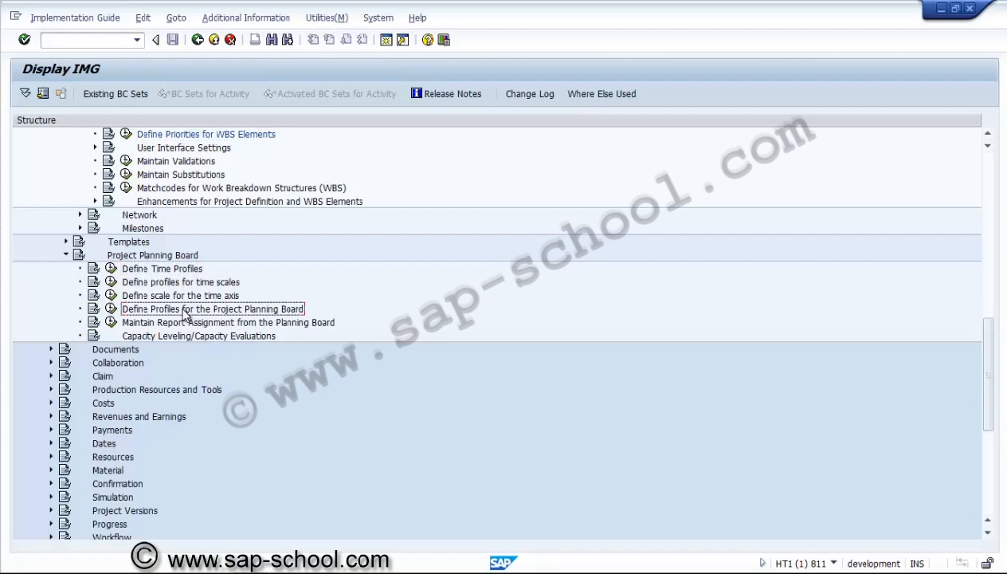
click(185, 324)
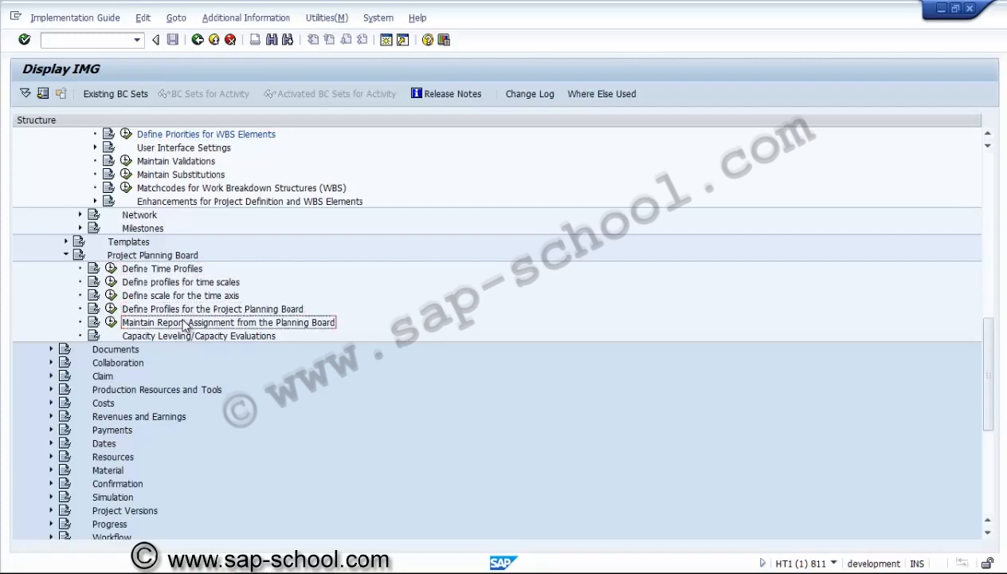
Open Define Time Profiles and review the evaluation and planning periods of time profile SAPPS_Z001
click(111, 269)
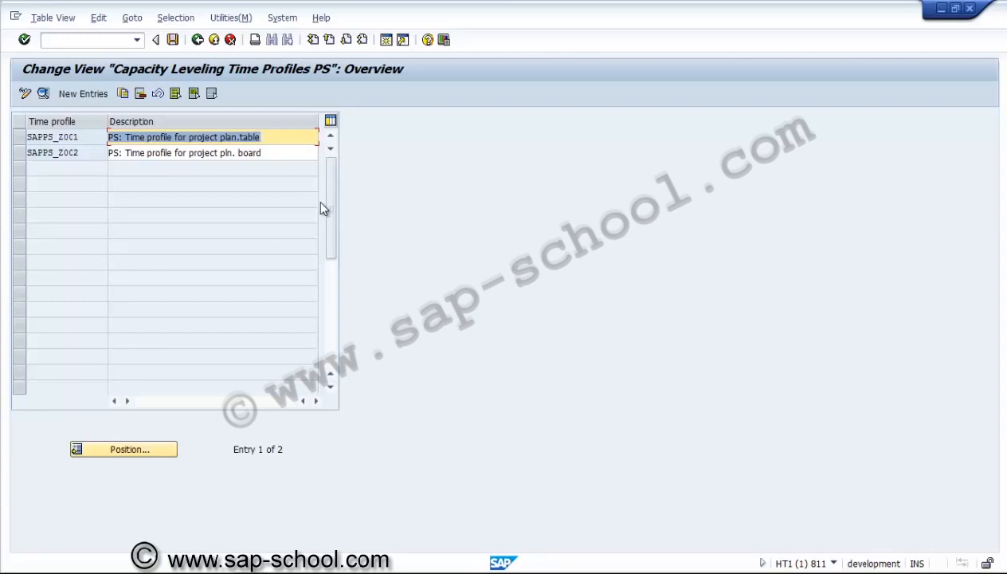
click(277, 135)
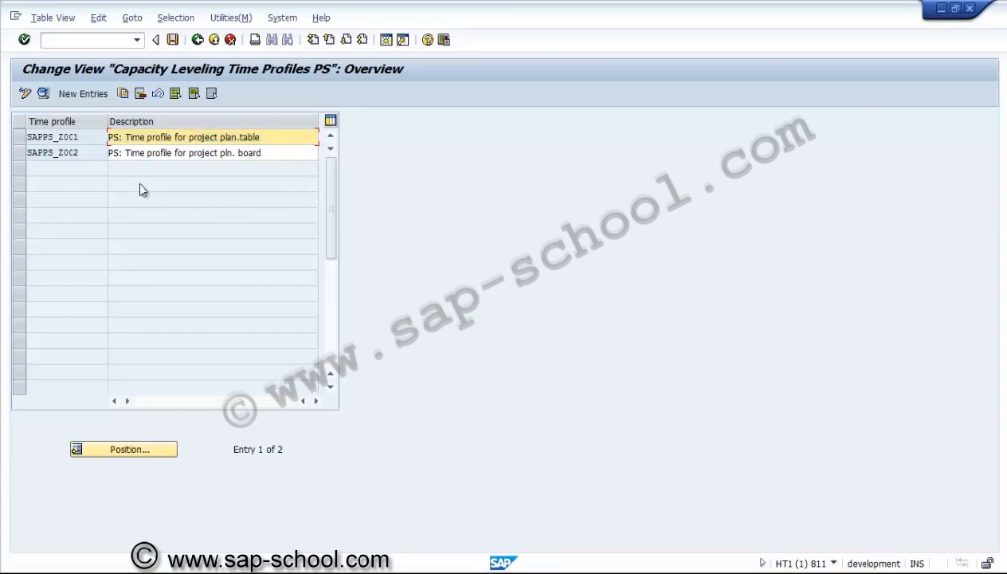
click(19, 139)
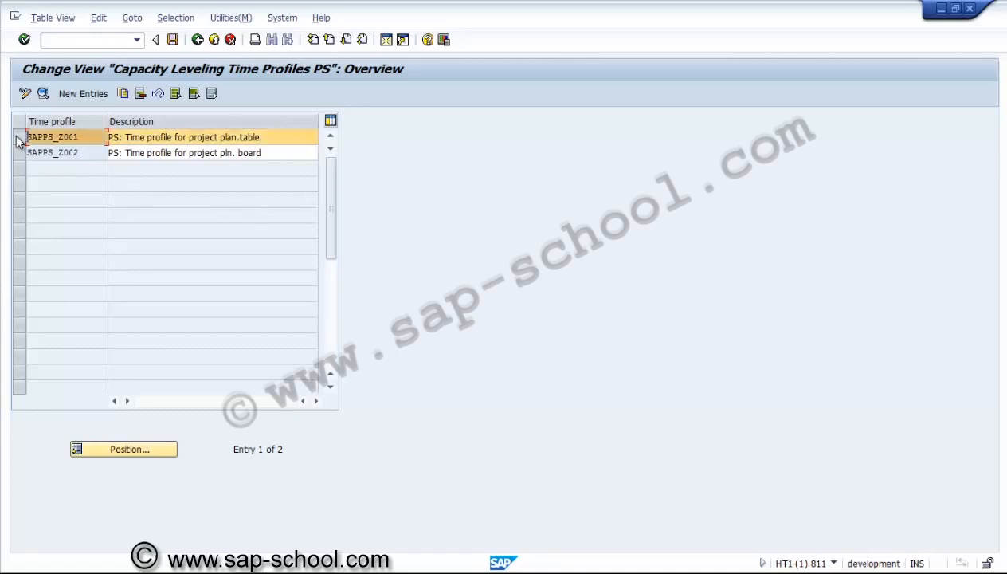
click(44, 93)
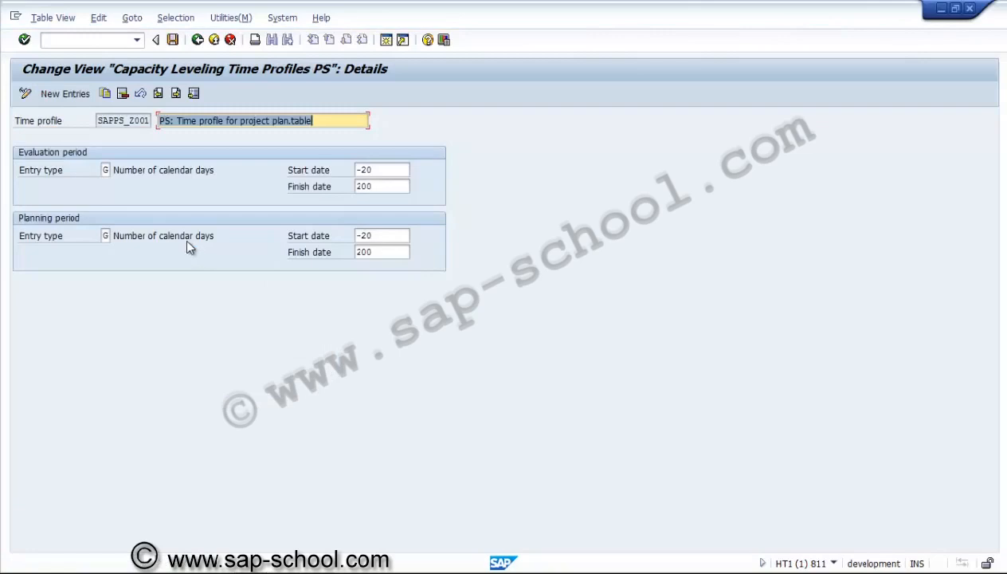
click(106, 169)
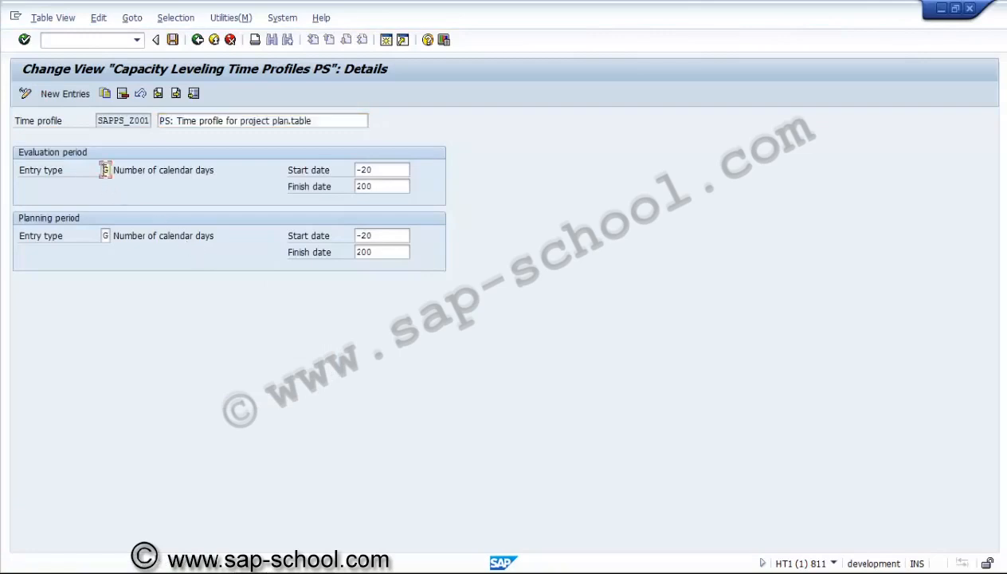
click(147, 175)
click(198, 40)
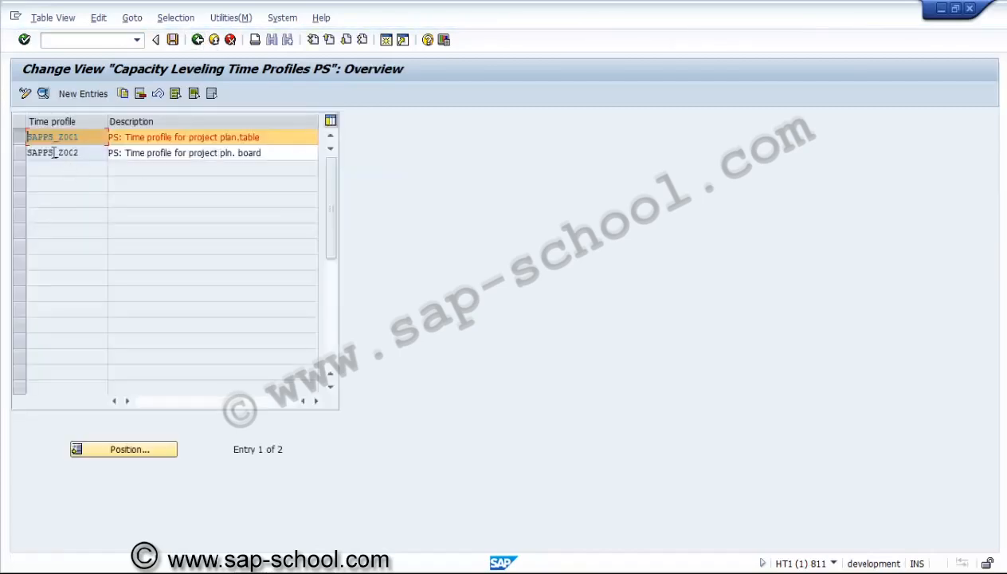
Review the evaluation and planning periods of time profile SAPPS_Z002, and return to the IMG structure
click(18, 138)
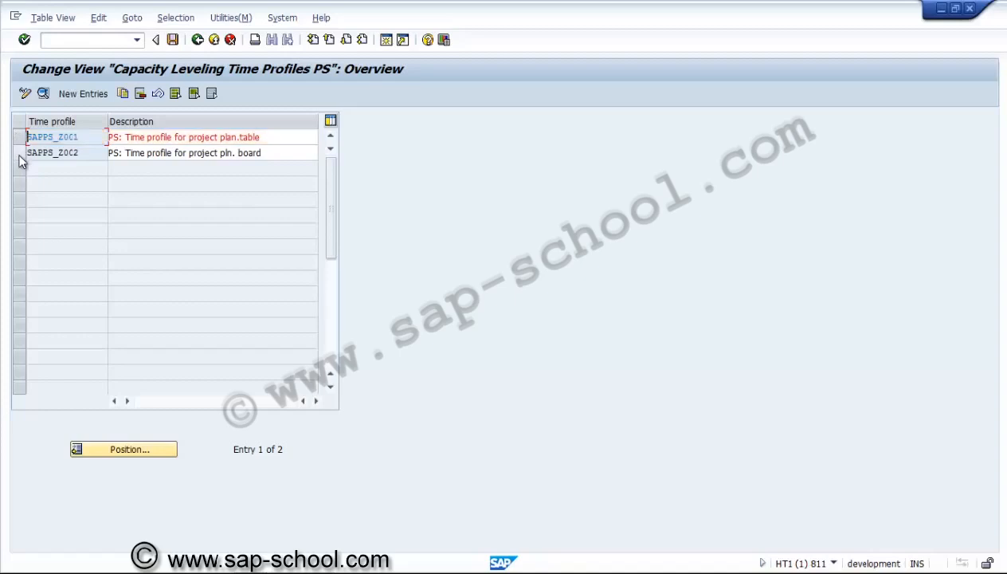
click(19, 155)
click(43, 93)
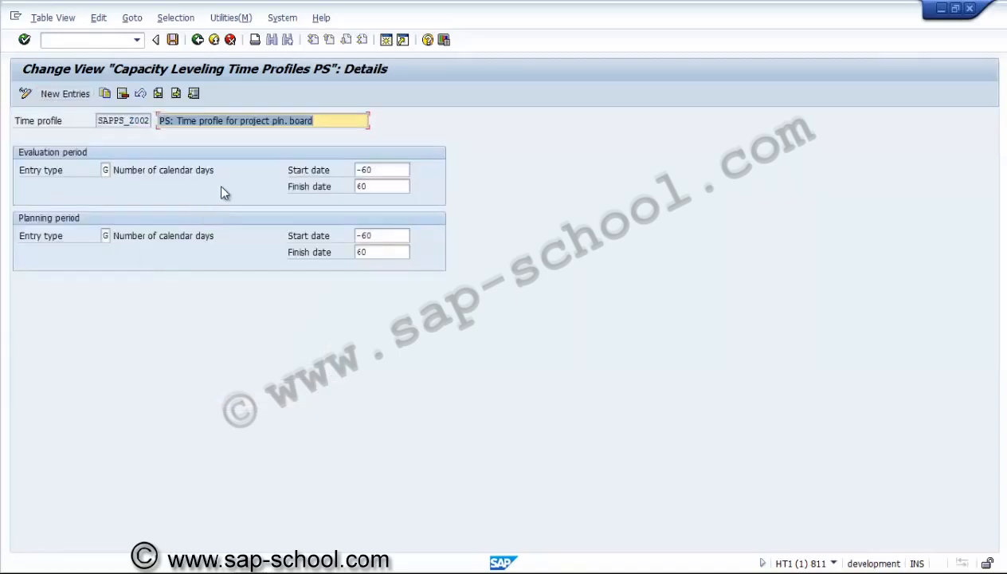
click(388, 171)
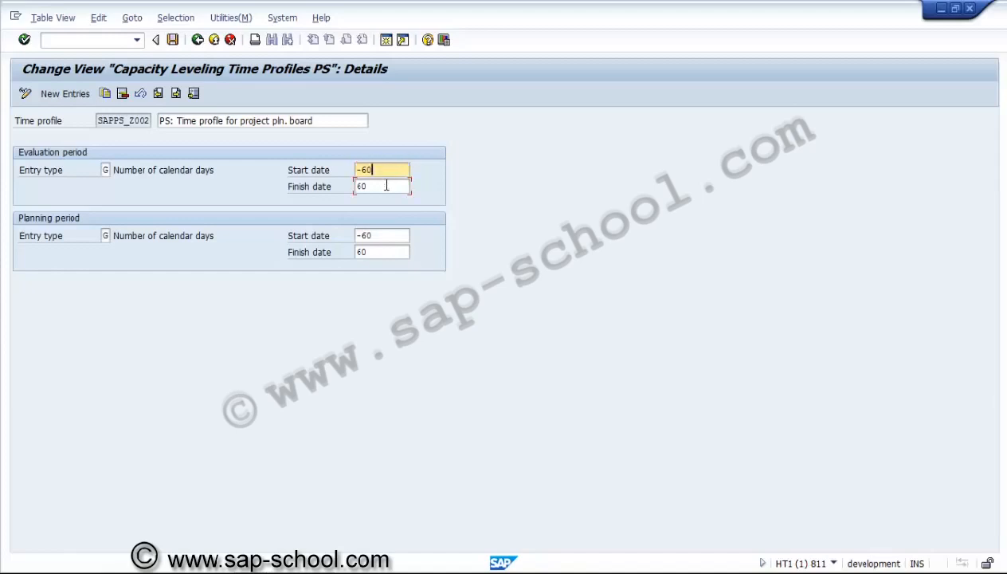
click(387, 185)
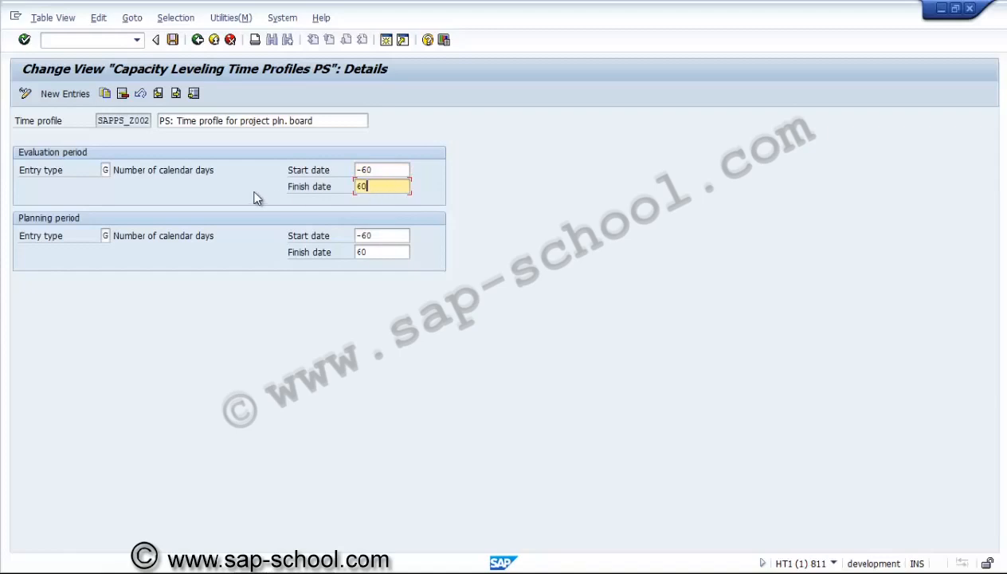
click(196, 42)
click(198, 40)
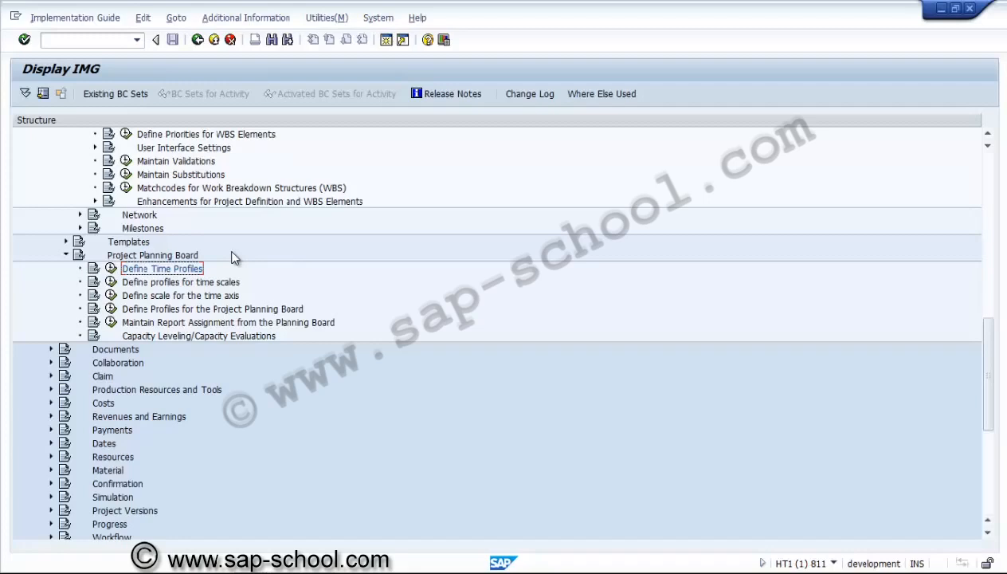
Open the details of time scale profile SAPPD_ZS01 and examine its period splits from yearly down to shift
click(111, 282)
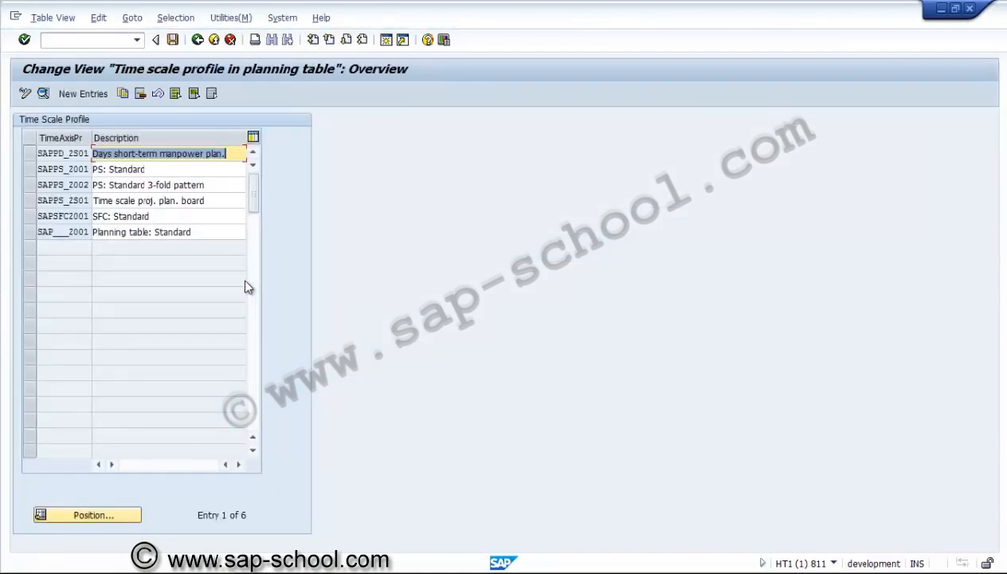
click(138, 232)
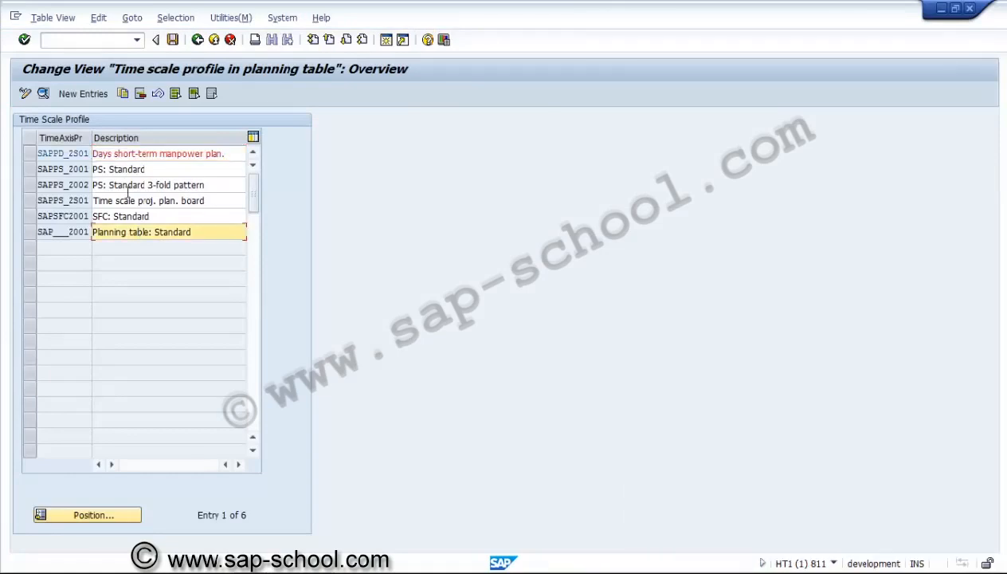
click(30, 152)
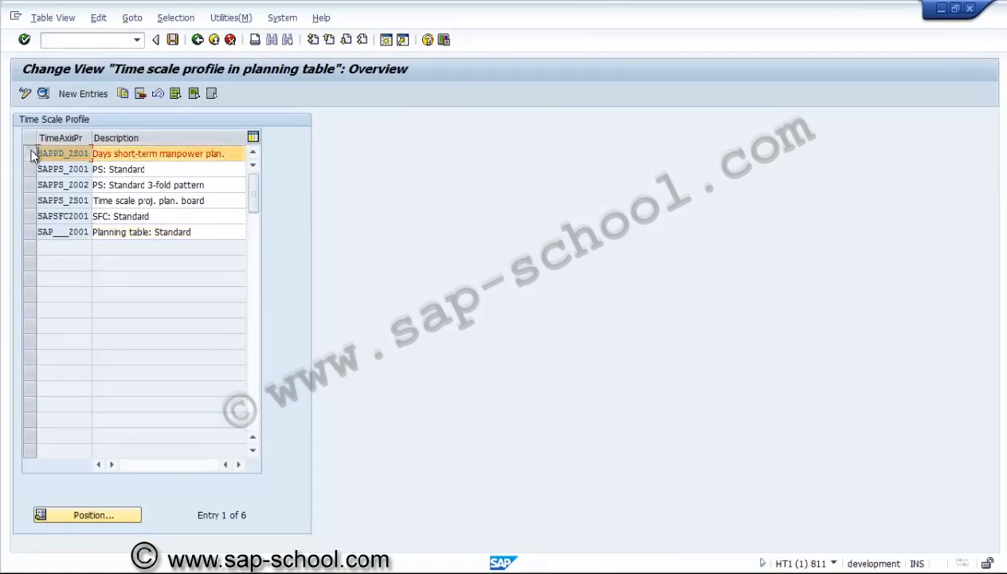
click(43, 93)
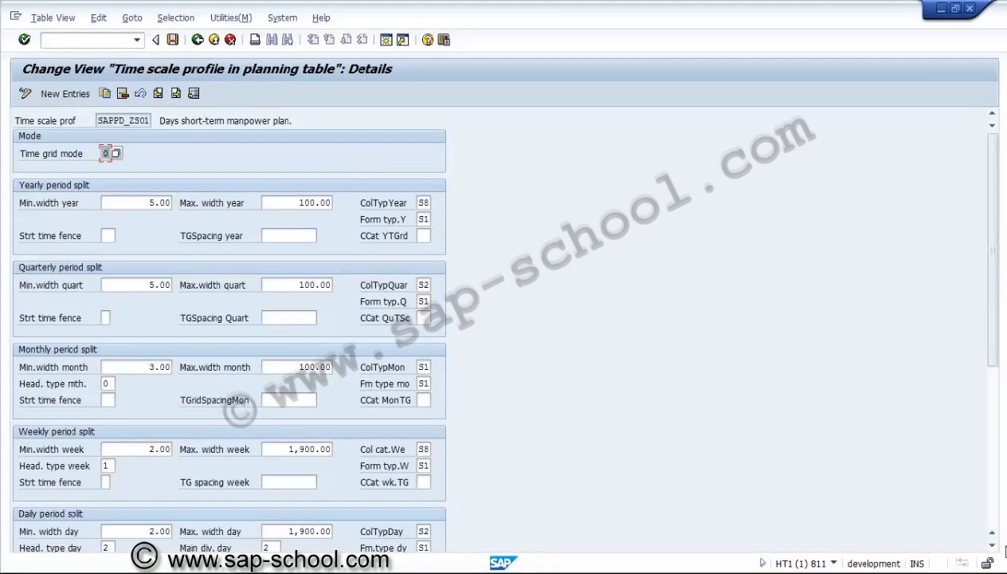
click(993, 545)
click(992, 546)
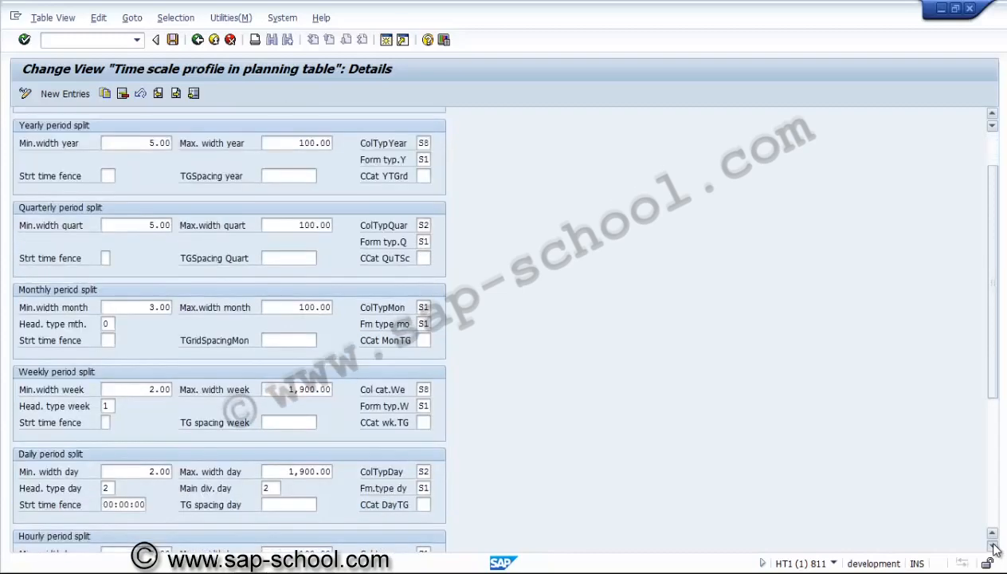
click(993, 546)
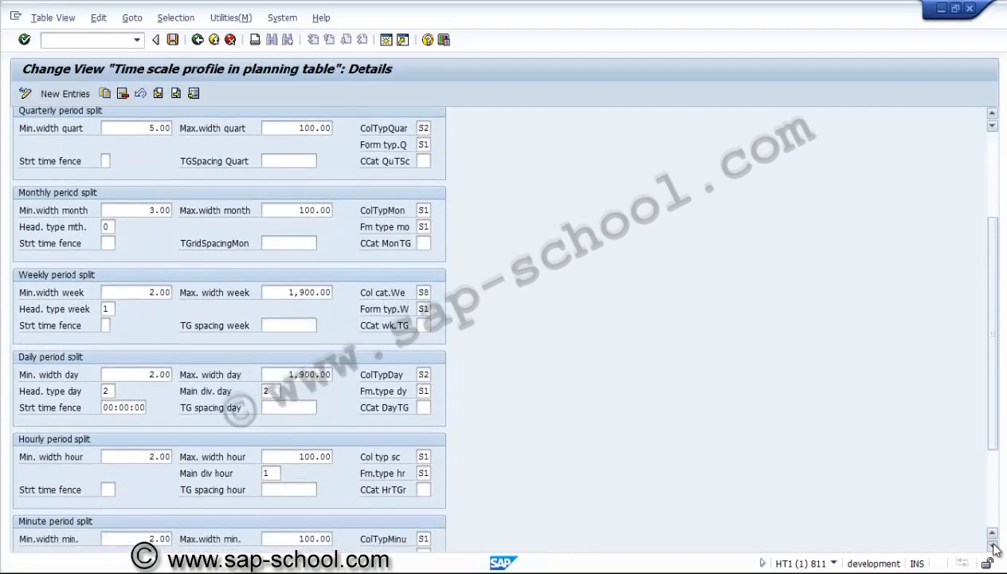
click(993, 546)
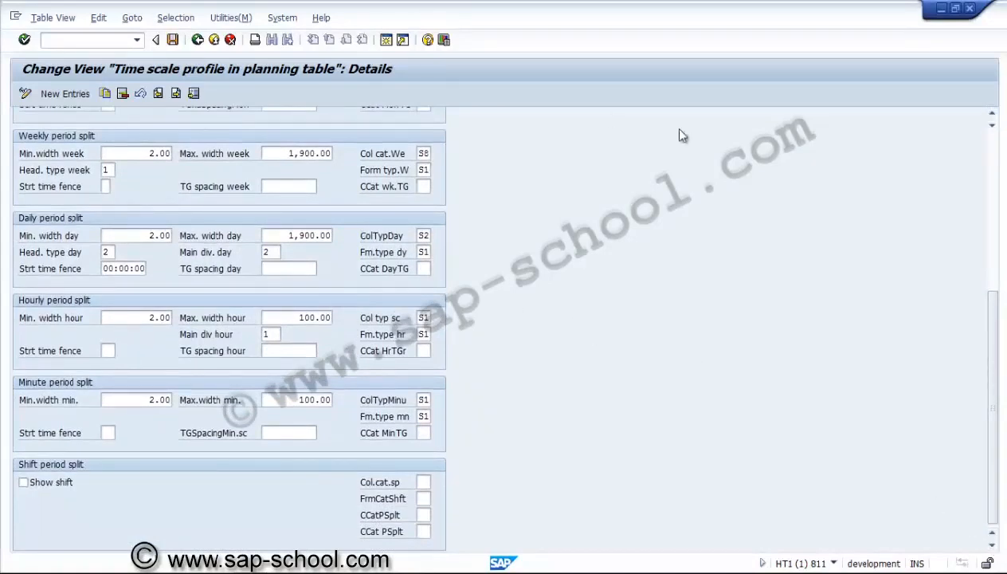
click(996, 159)
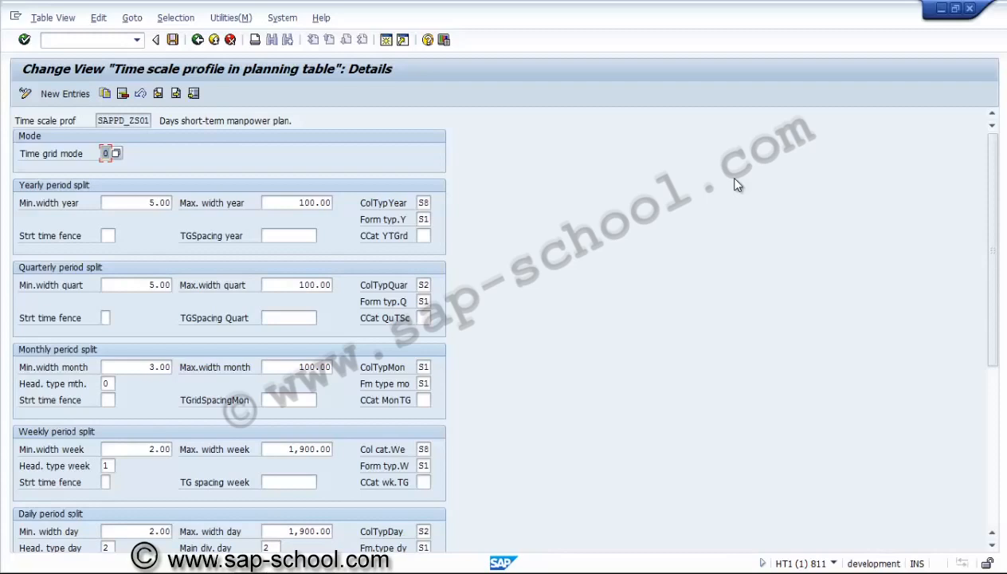
Examine the yearly split's minimum and maximum width, color type and form type, check the remaining period splits, and return to the profile overview
click(147, 204)
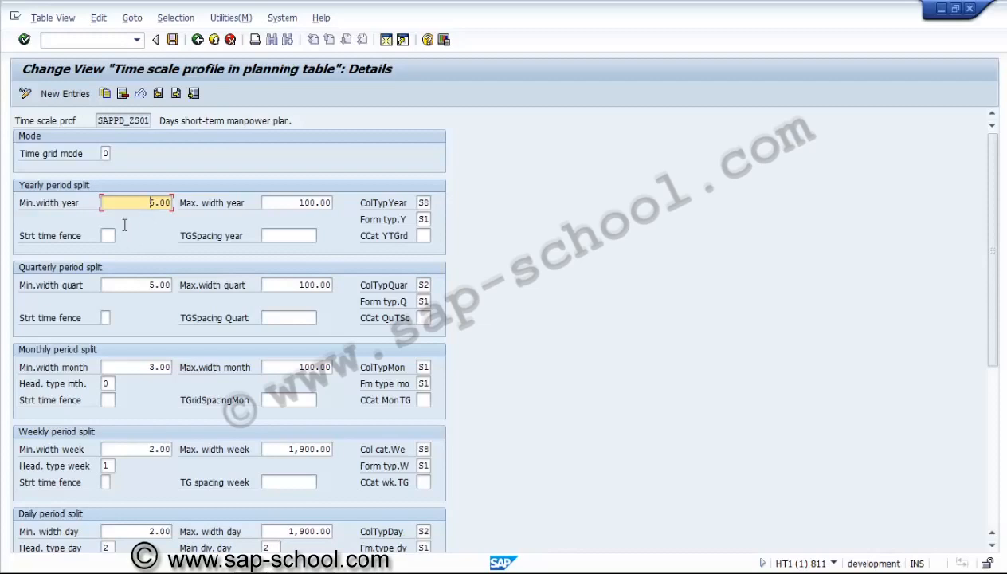
click(300, 204)
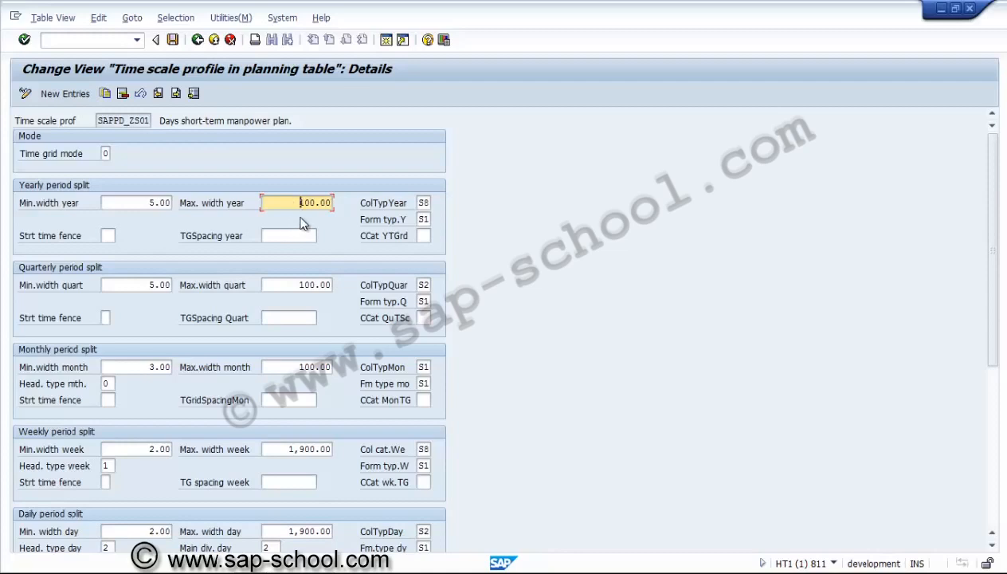
click(425, 204)
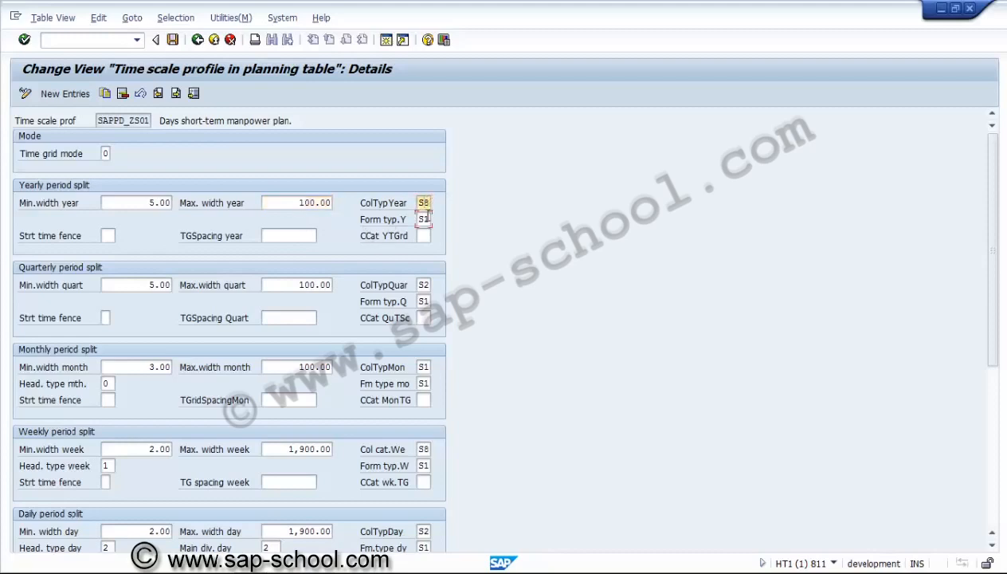
click(423, 219)
click(991, 499)
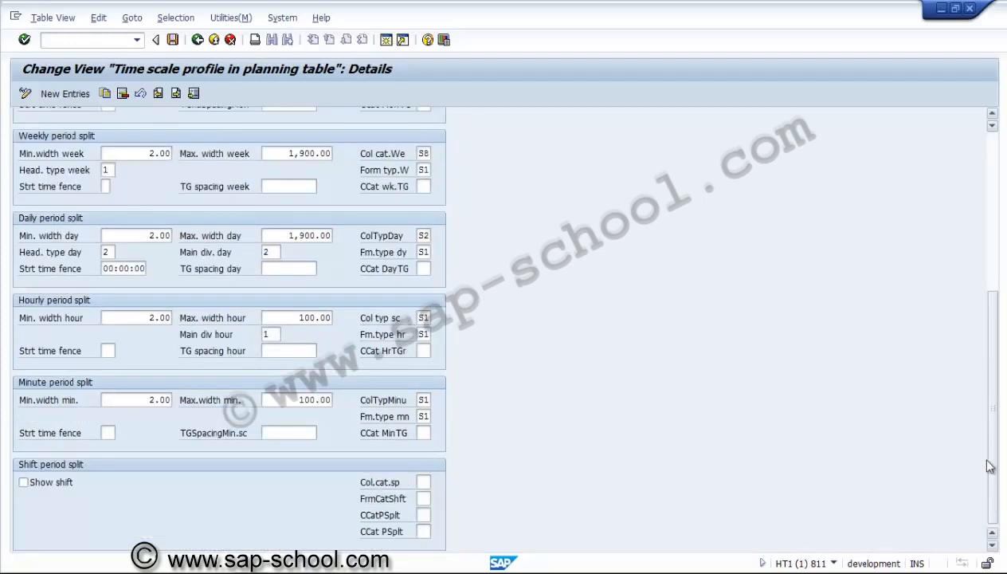
click(993, 216)
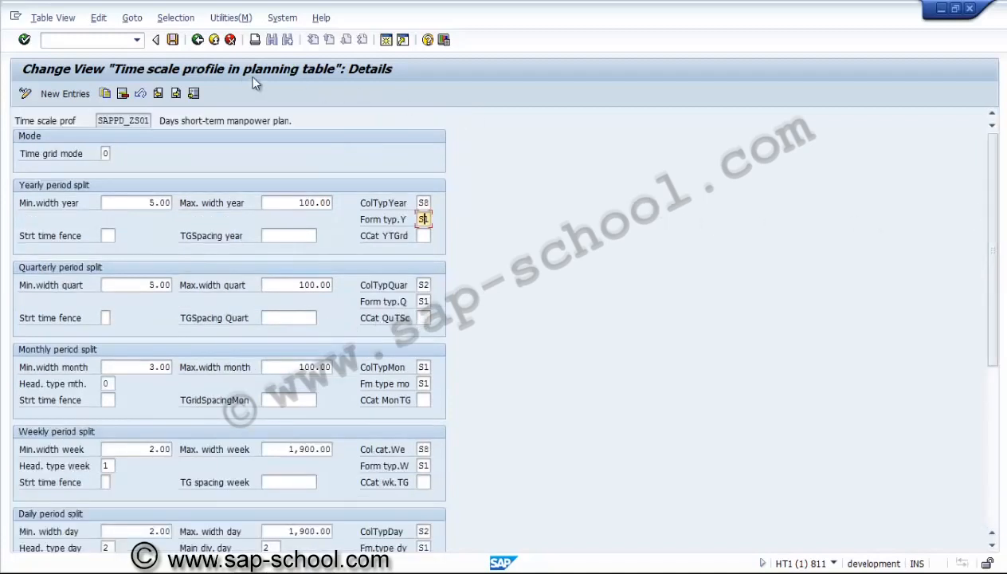
click(198, 40)
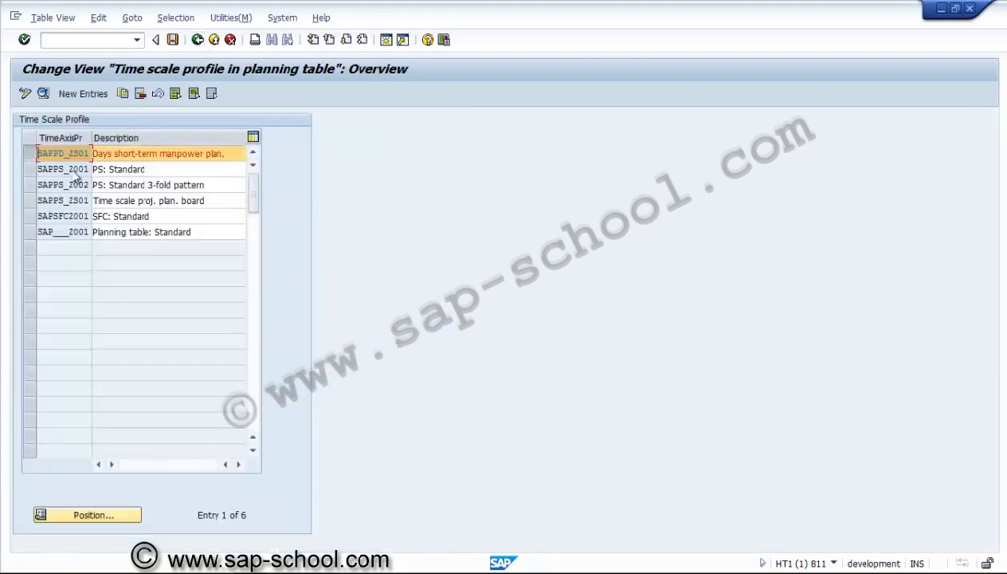
Look over the PS and SFC standard entries in the time scale profile list, and return to the IMG structure
click(176, 169)
click(176, 184)
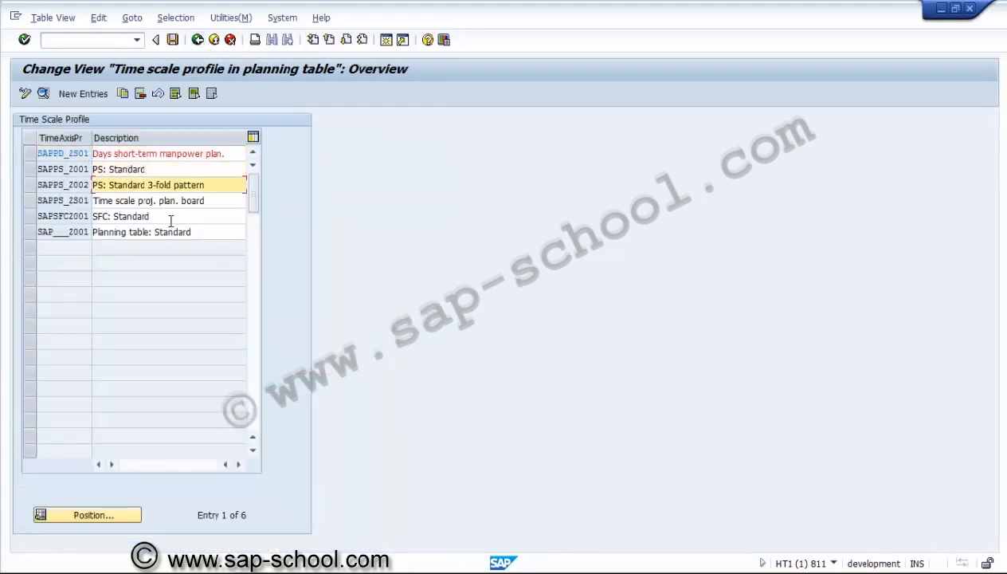
click(173, 216)
click(197, 40)
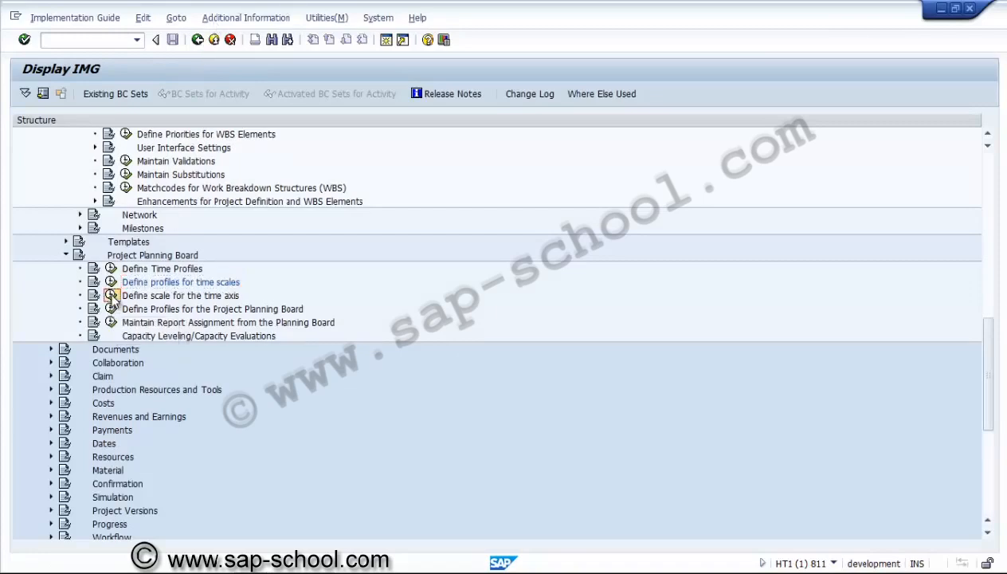
Open Define scale for the time axis and display the details of the SAPMPSMA01 serial period pattern
click(111, 295)
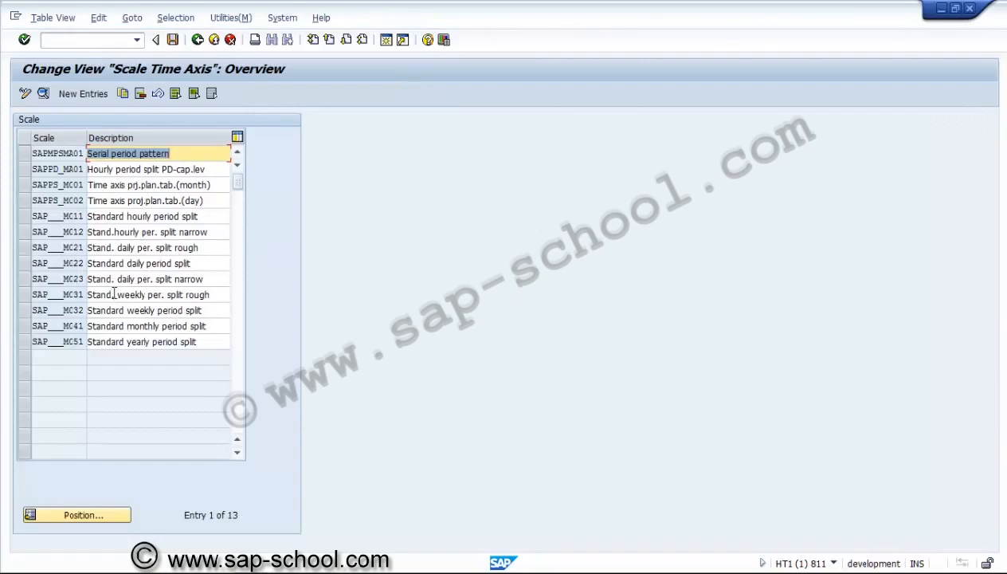
click(27, 156)
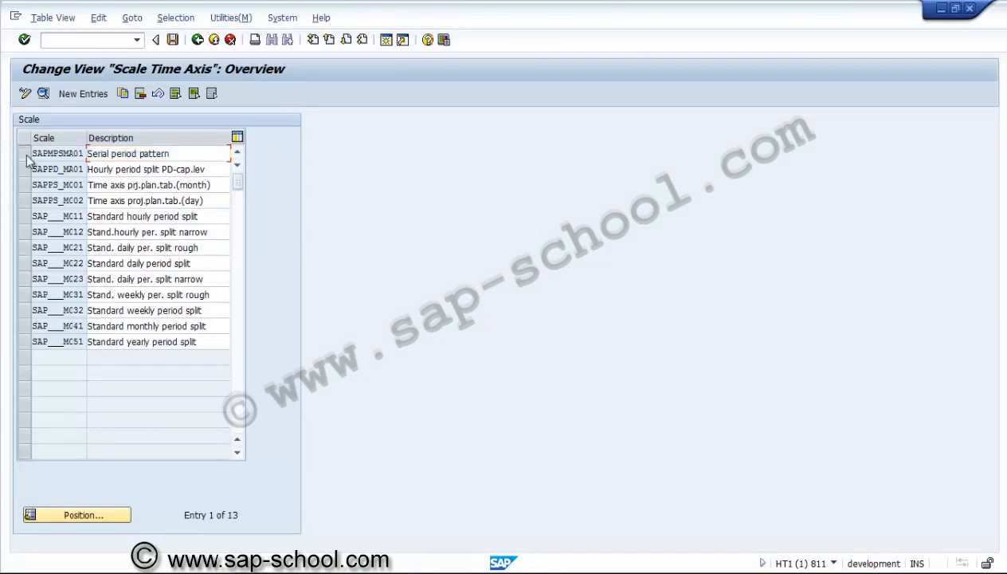
click(43, 94)
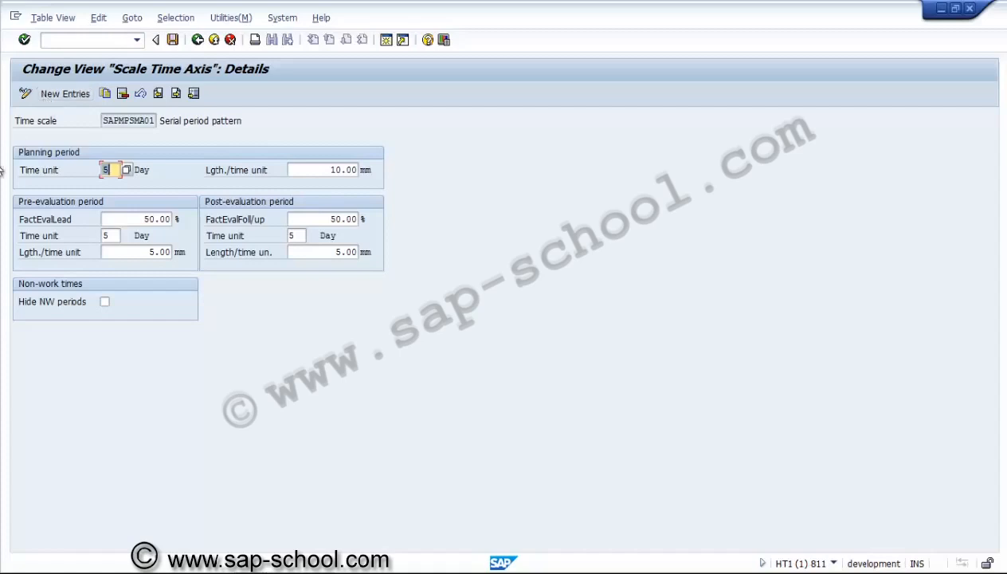
Leave the time axis scale view and open Define Profiles for the Project Planning Board from the IMG structure
click(197, 40)
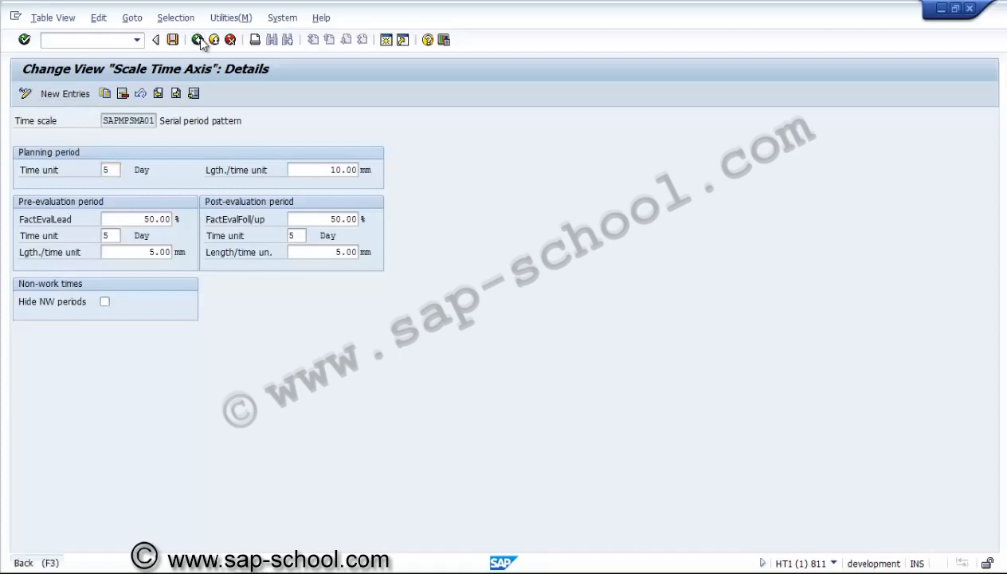
click(198, 39)
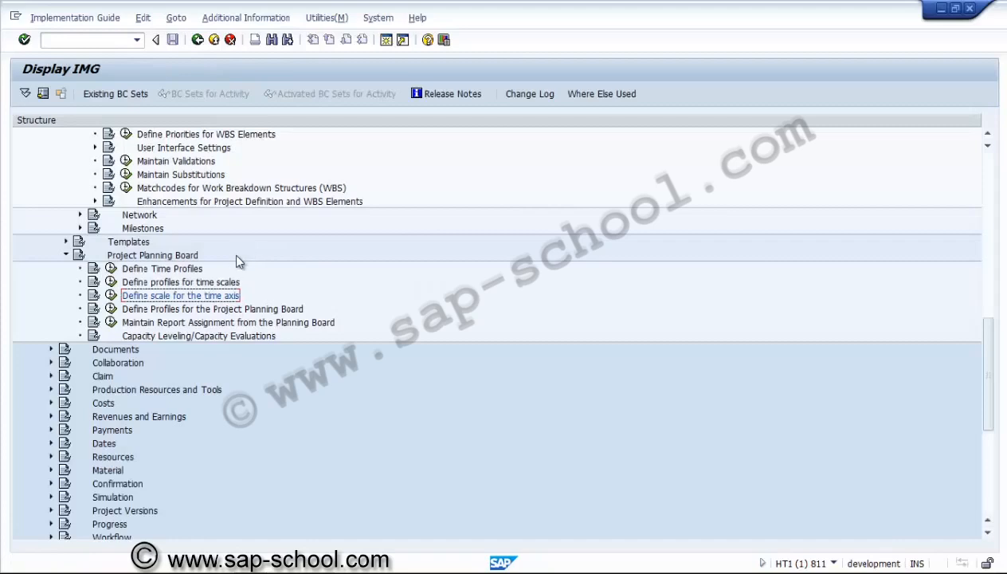
click(111, 309)
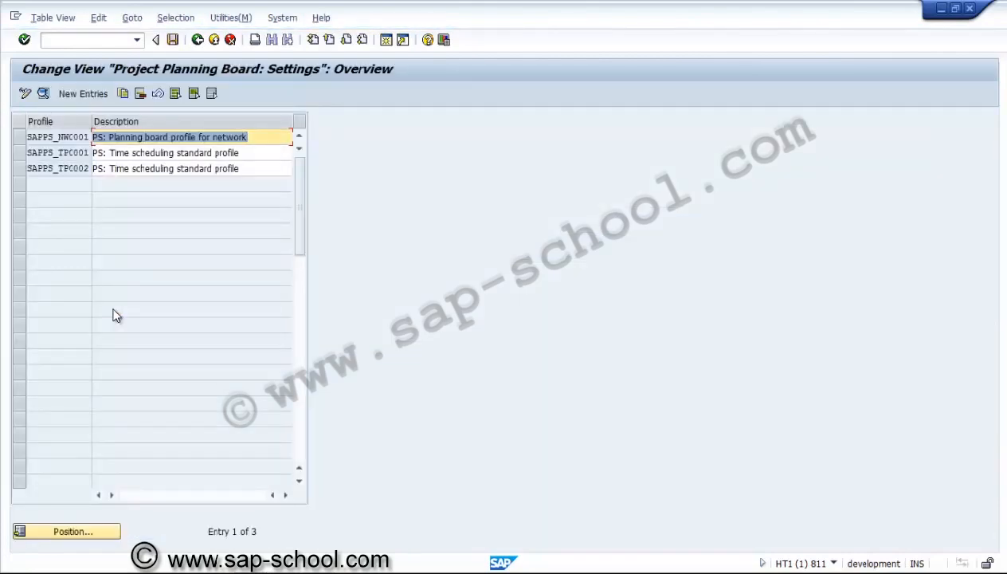
Open the details of planning board profile SAPPS_NW0001 for networks
click(121, 172)
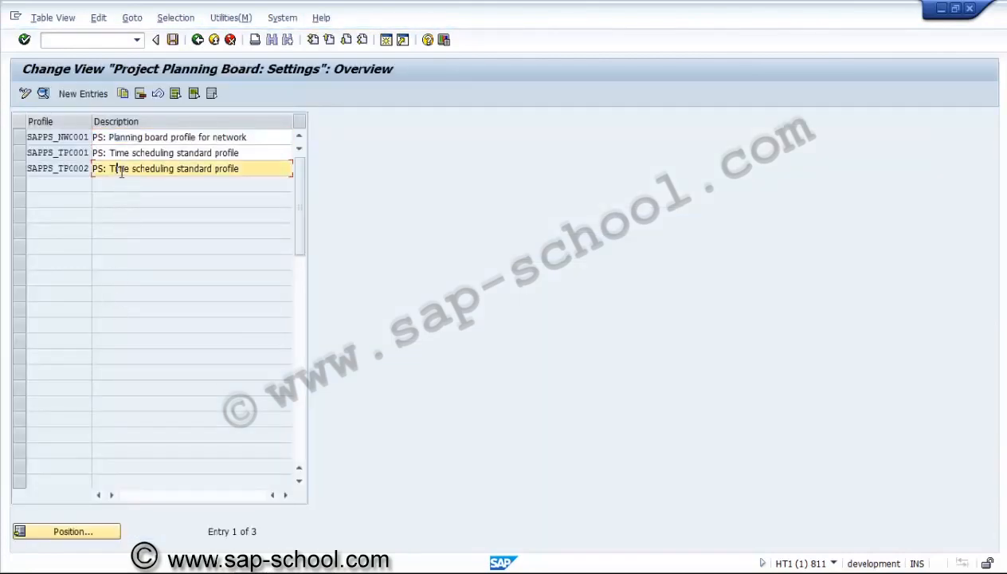
click(130, 139)
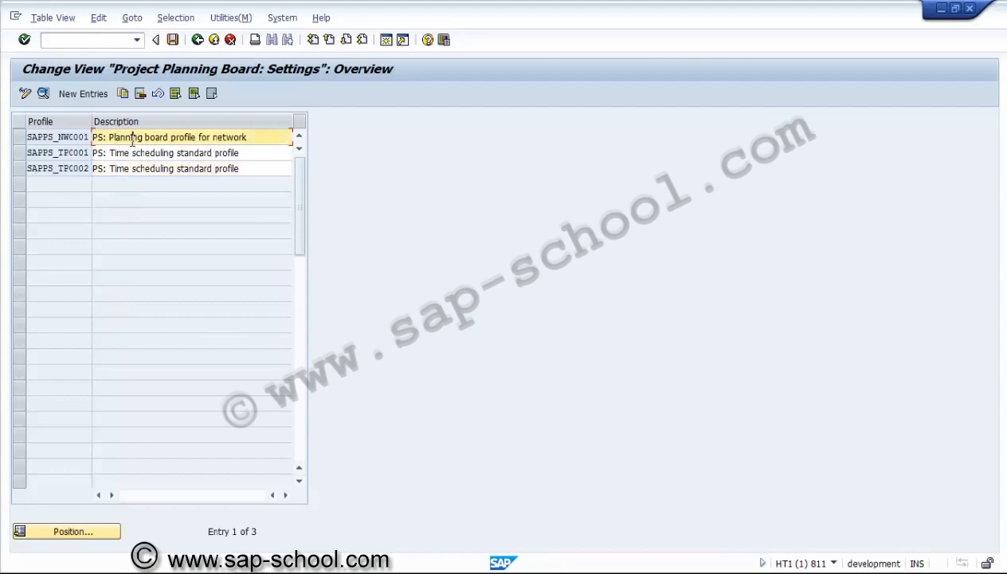
click(18, 138)
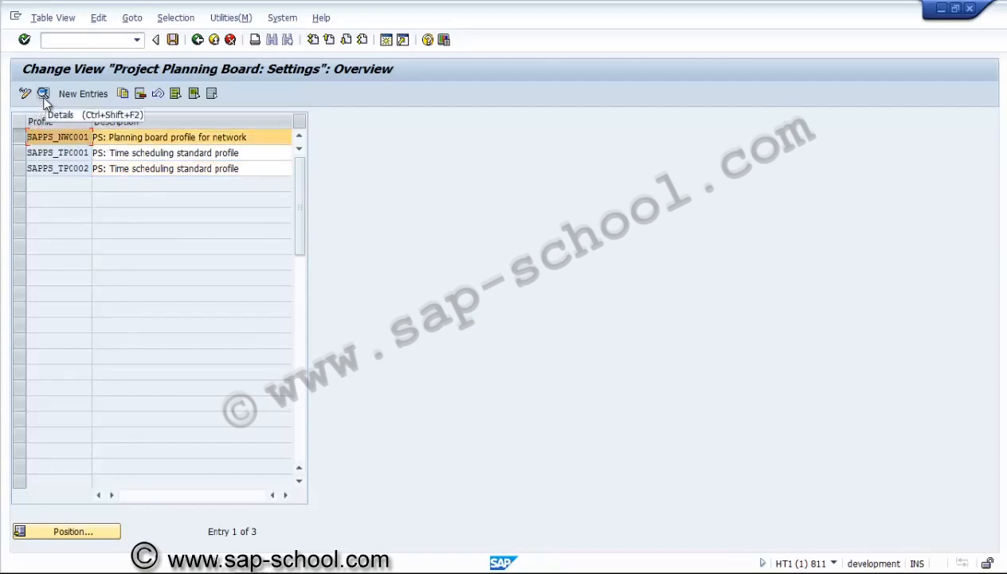
click(44, 95)
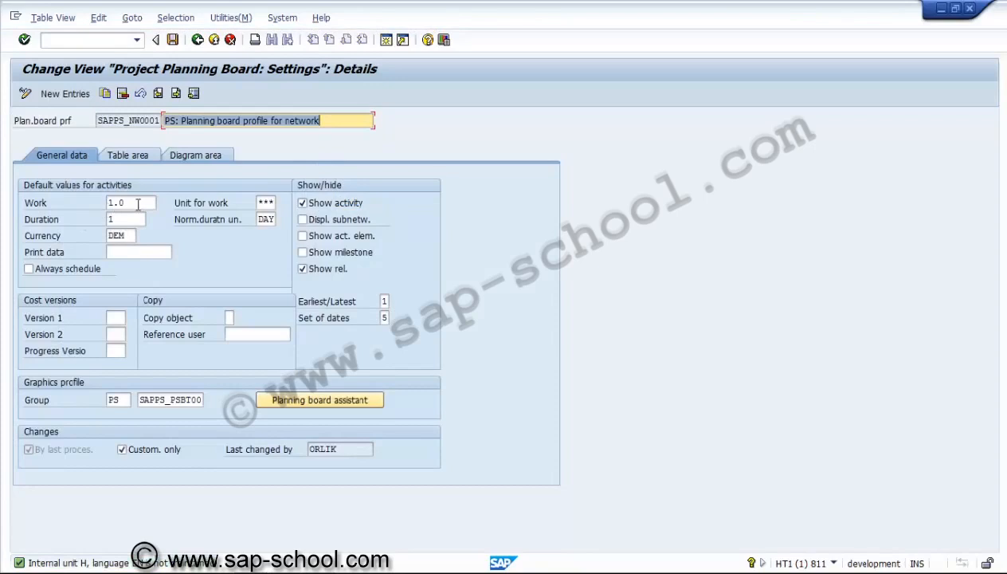
Set the profile's unit for work to HR (Hours) in the default values for activities
click(136, 203)
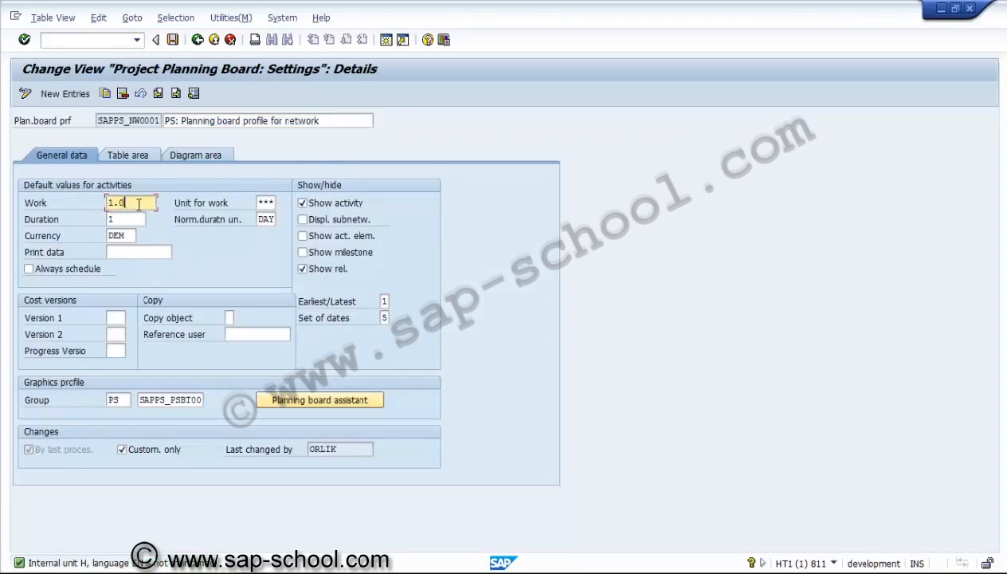
click(262, 203)
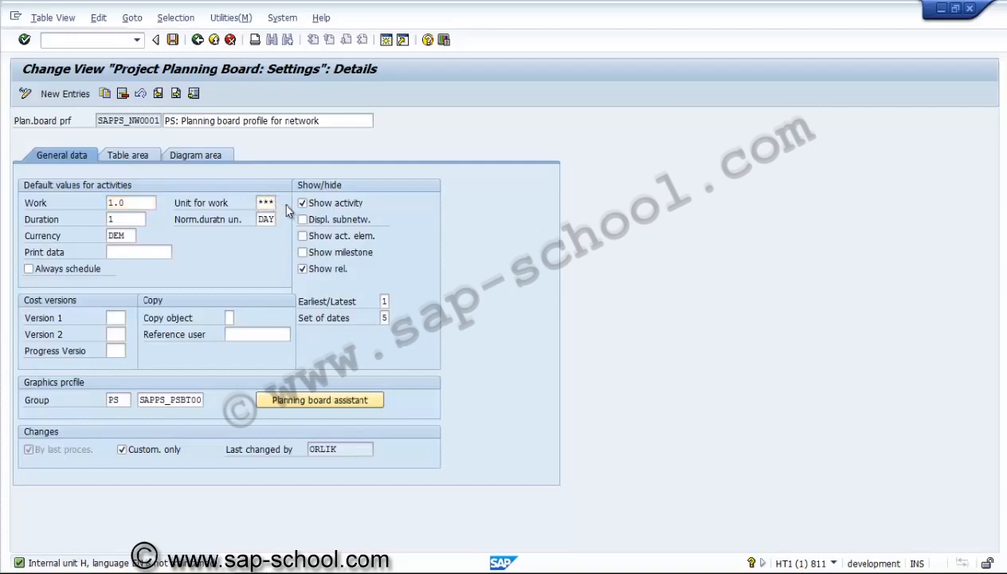
click(358, 254)
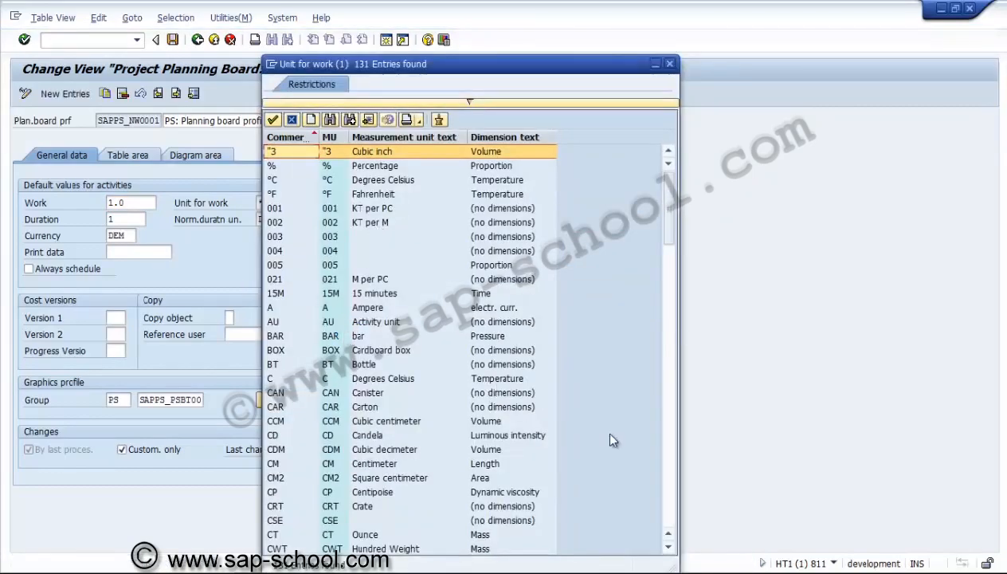
scroll(658, 474, down, 3)
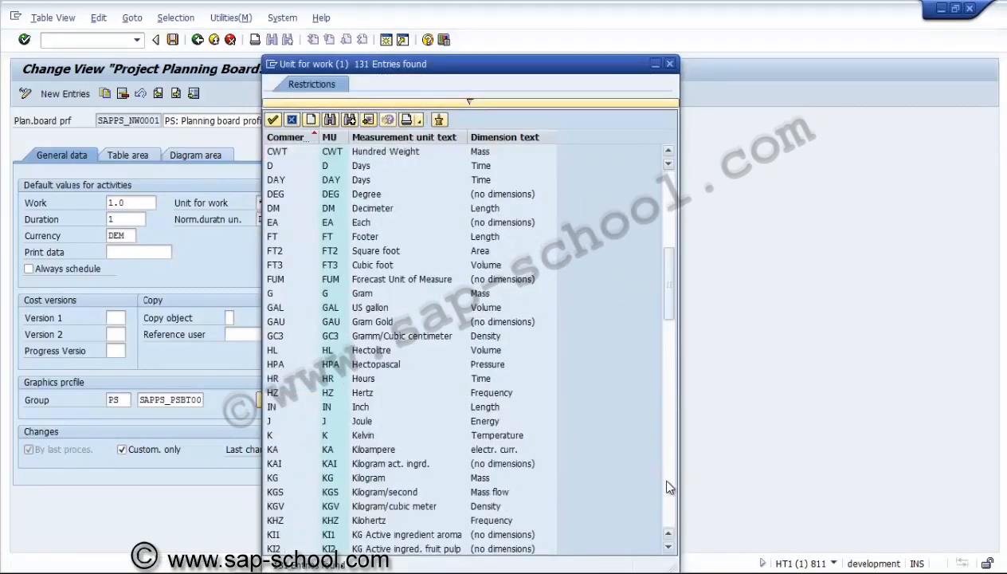
click(303, 351)
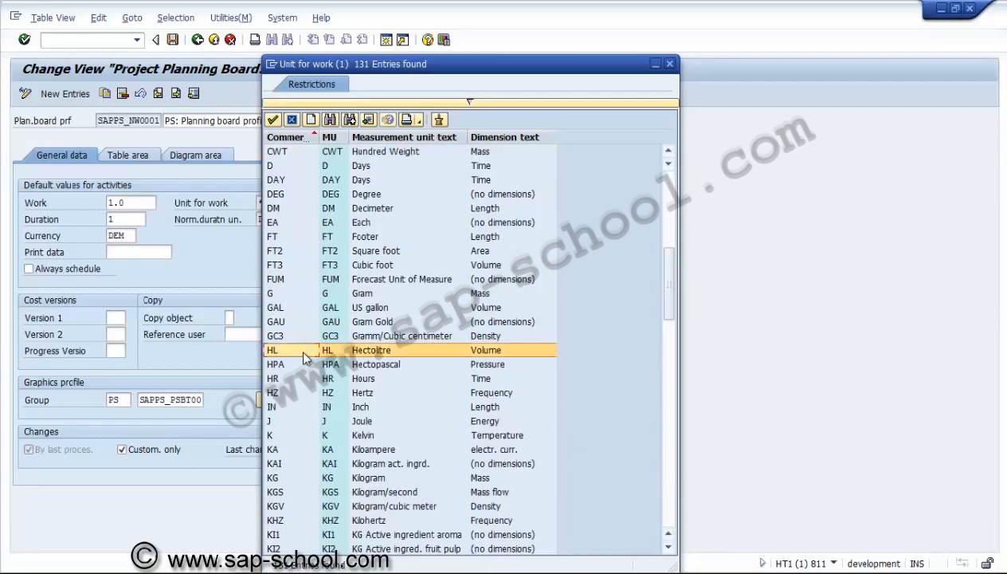
click(304, 370)
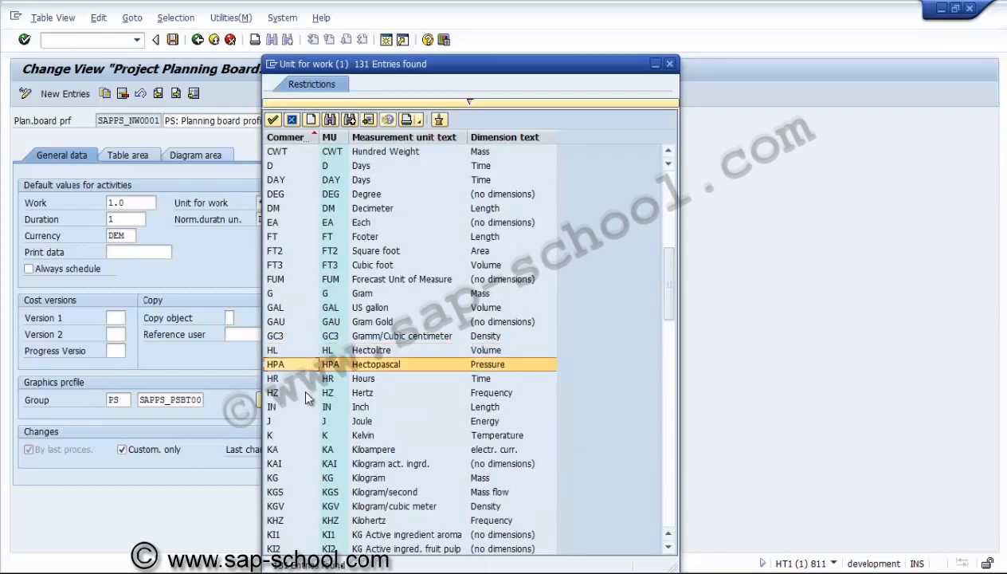
click(301, 390)
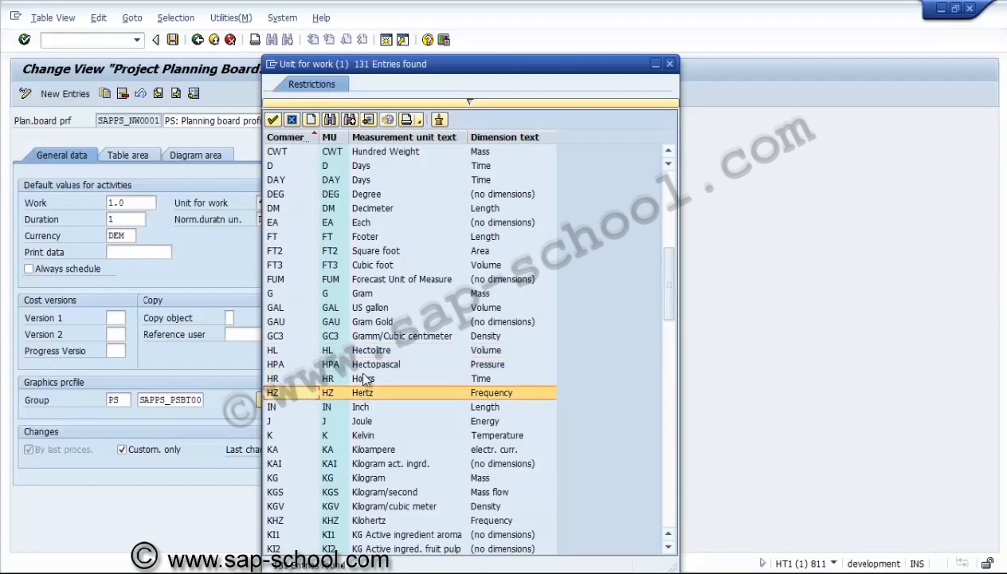
click(362, 379)
double_click(363, 379)
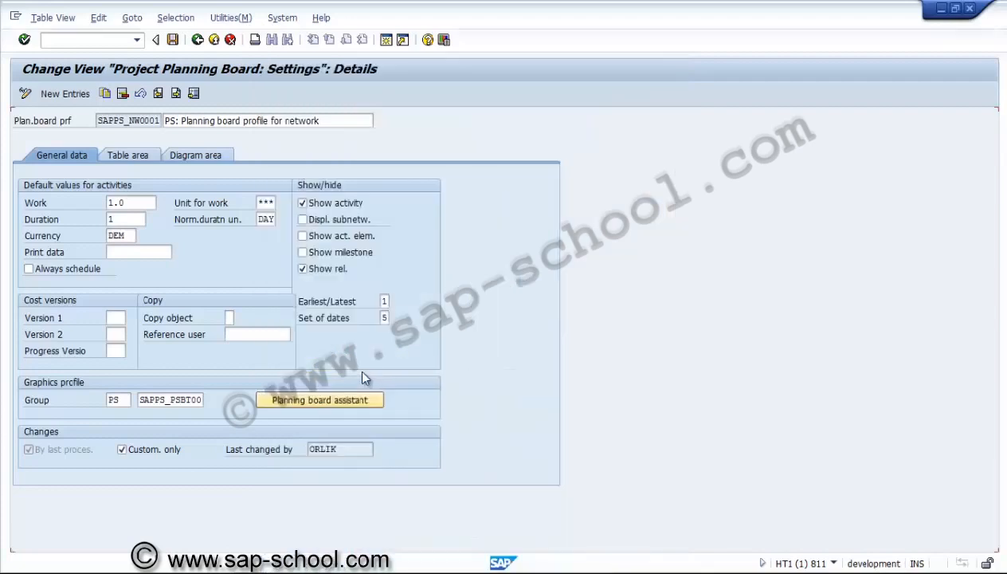
Check the normal duration and its unit, and set the default currency for activities to USD
click(267, 220)
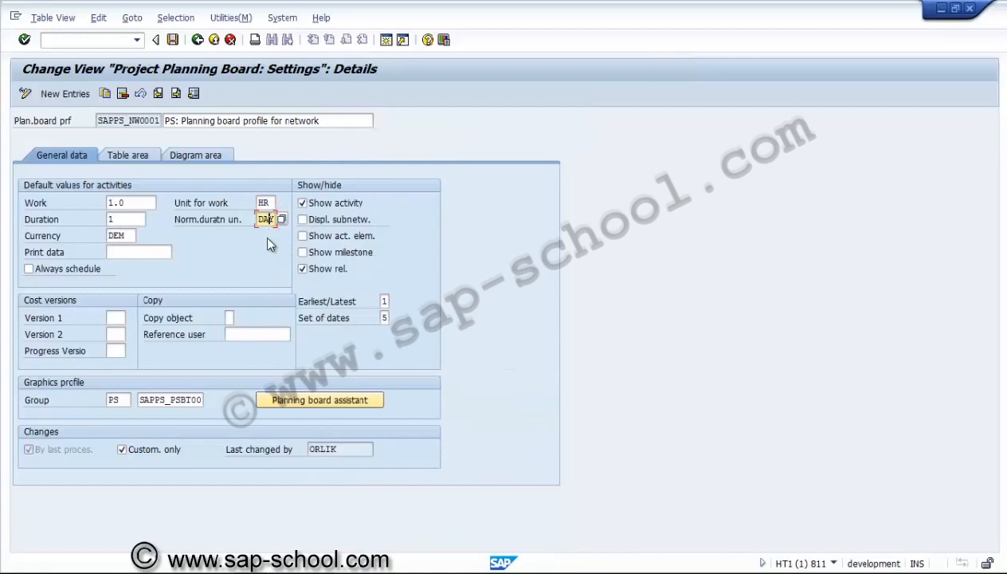
click(135, 220)
click(132, 233)
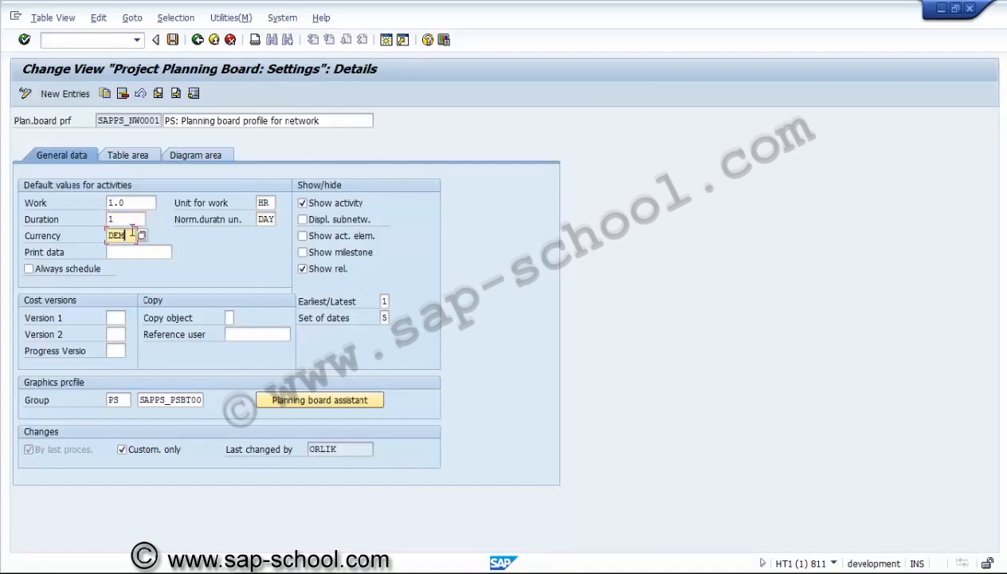
key(BackSpace)
key(BackSpace)
key(BackSpace)
text(usd)
click(133, 252)
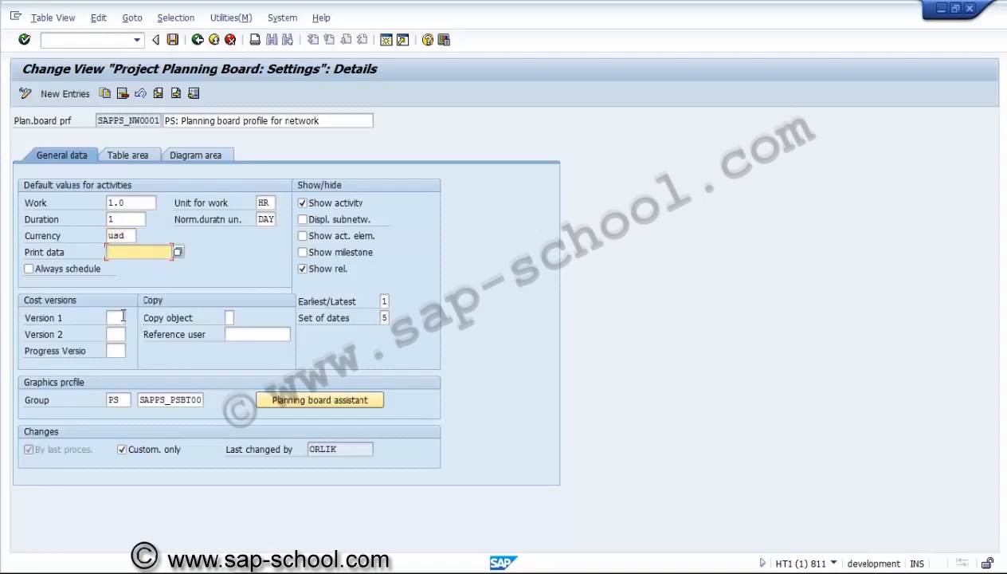
Look up the progress versions for controlling area US01, and view the graphics profile group and the table area settings
click(119, 317)
click(118, 350)
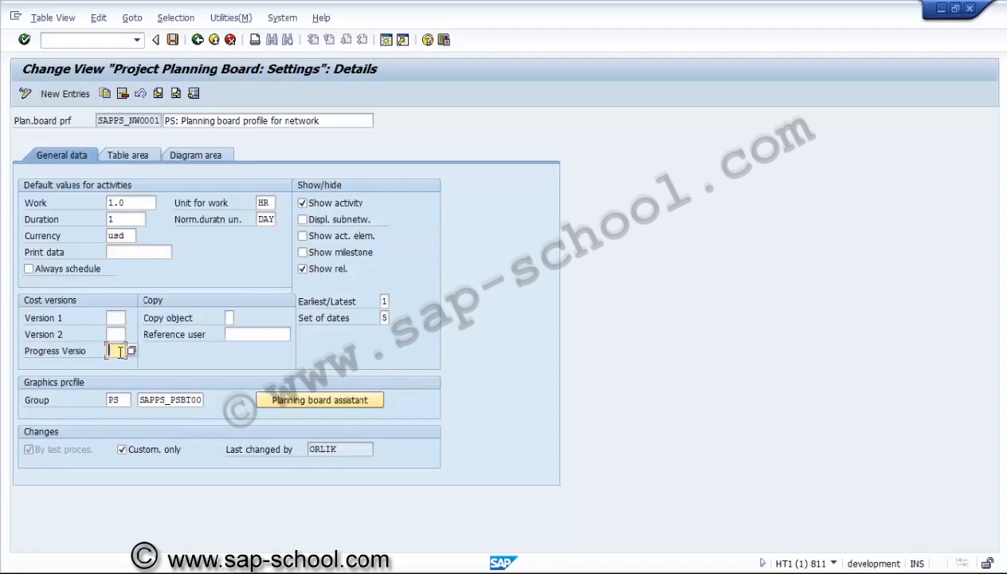
click(131, 352)
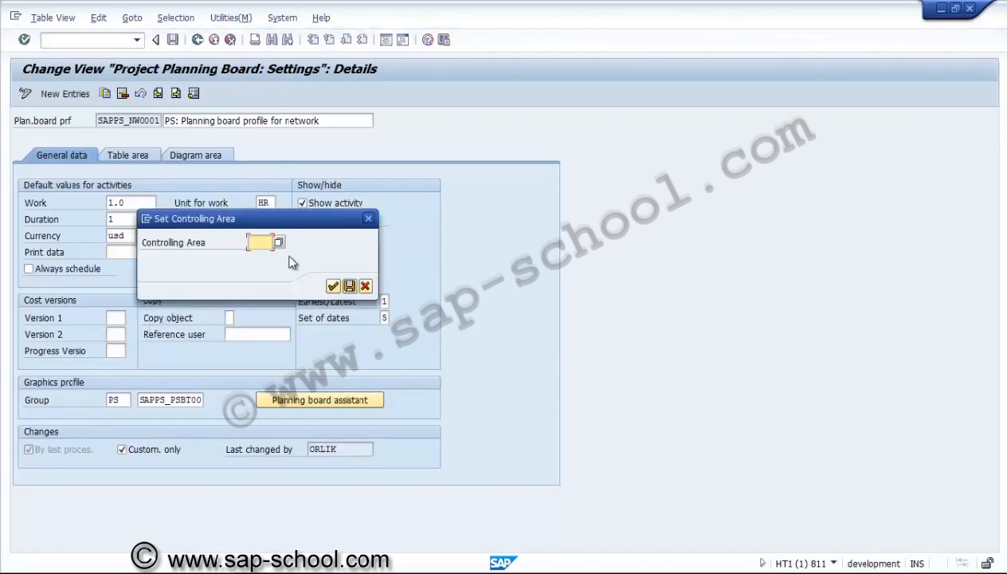
text(us01)
key(Return)
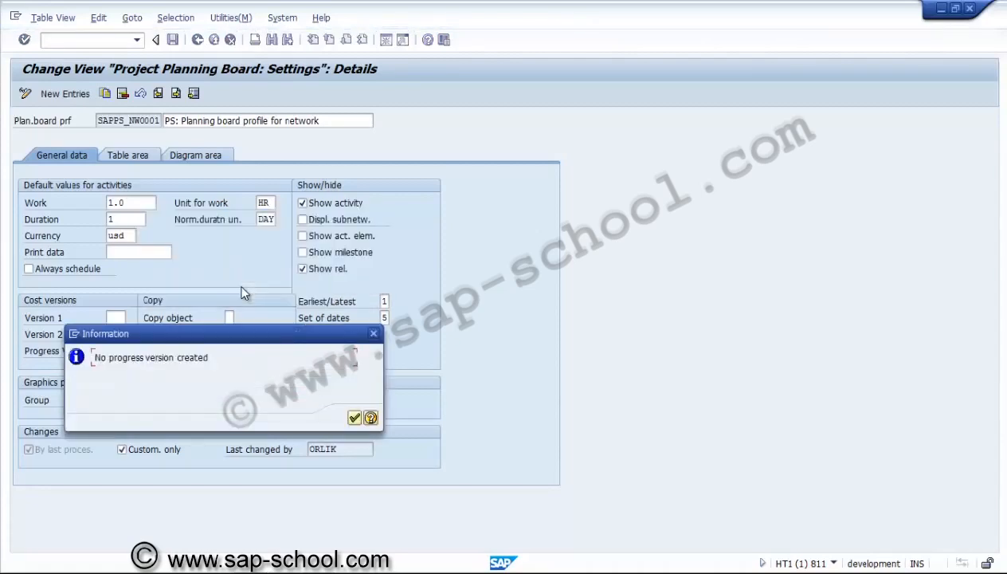
key(Return)
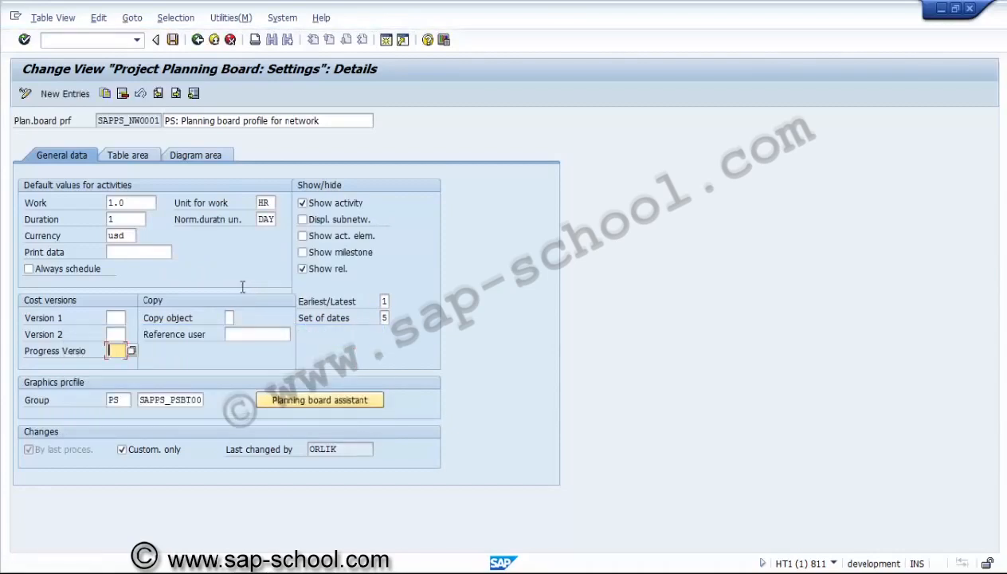
click(161, 400)
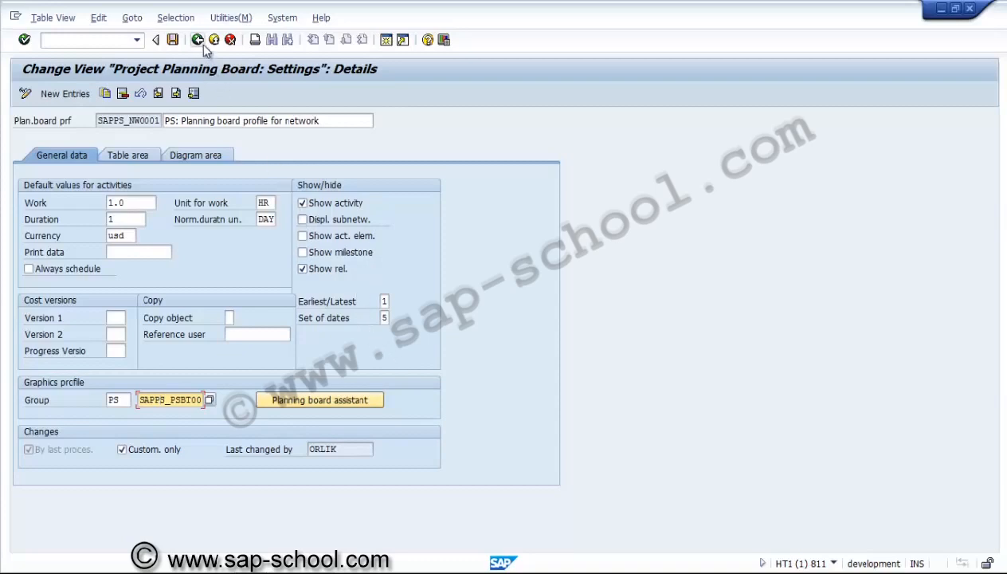
click(134, 156)
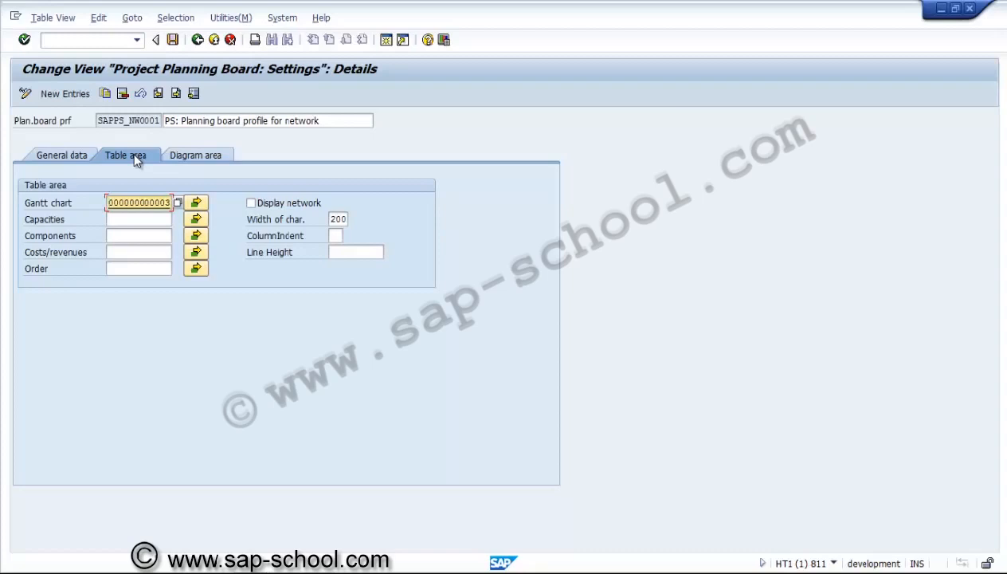
Save the planning board profile under a new customizing request described as "PS - Planning board profile"
click(175, 42)
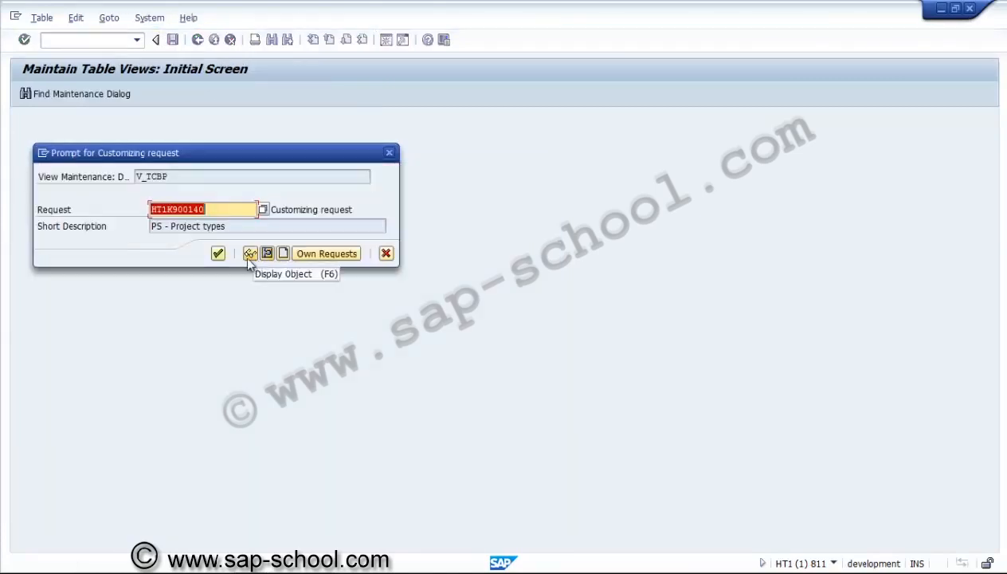
click(284, 254)
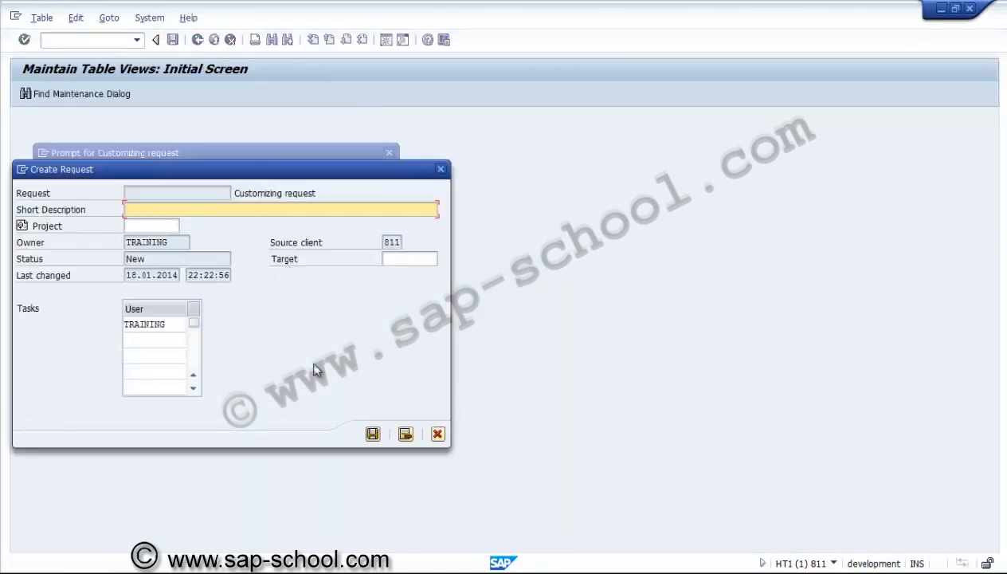
text(PSD)
key(BackSpace)
text(- Planning ba)
key(BackSpace)
text(oard profile)
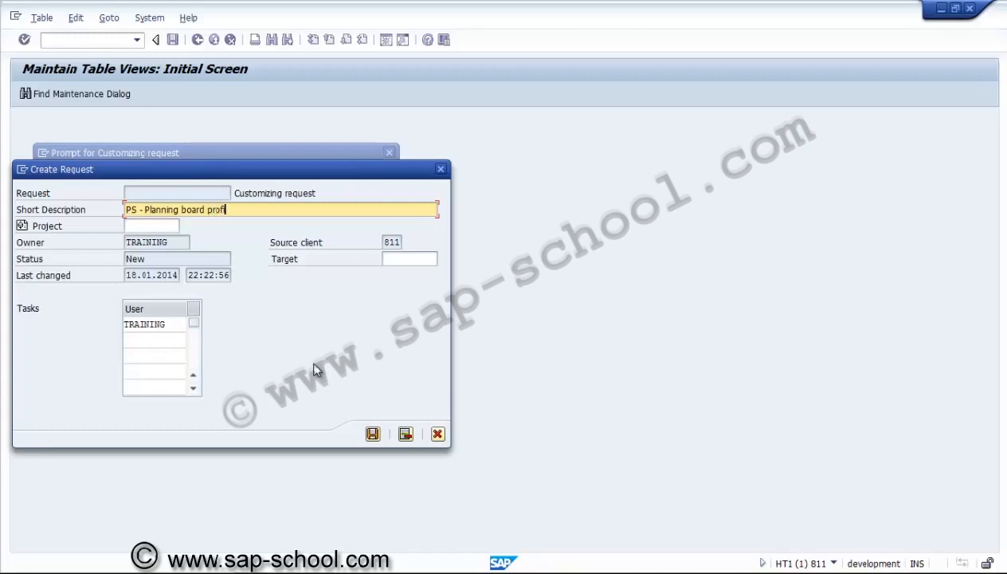
click(376, 437)
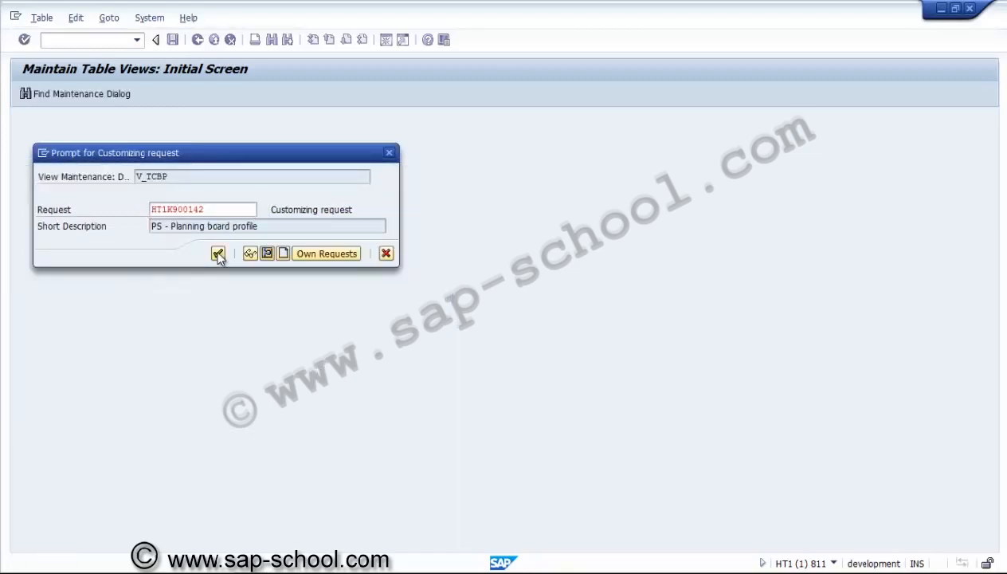
click(218, 253)
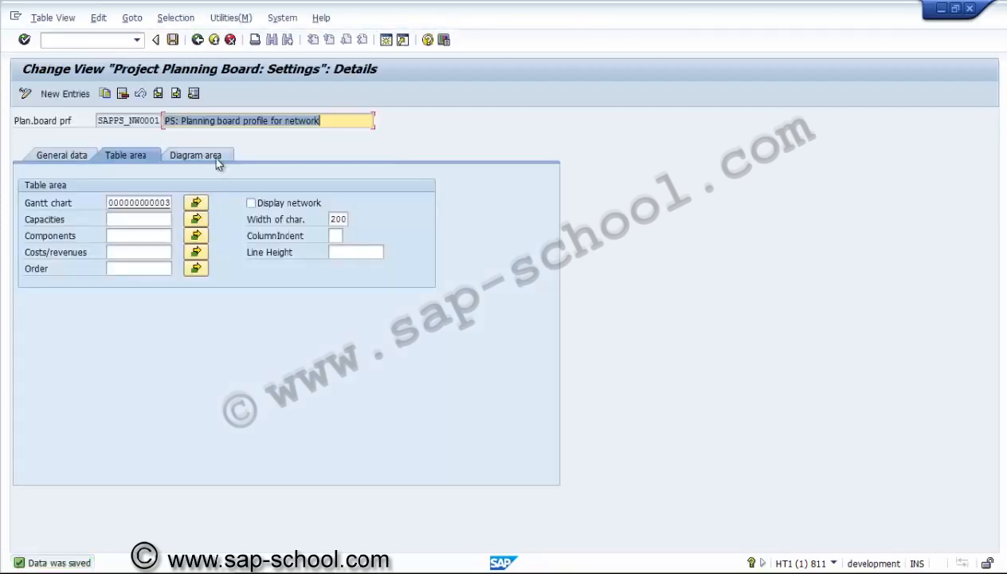
Examine the profile's diagram area settings, including the assigned time scale and time scale profile
click(211, 157)
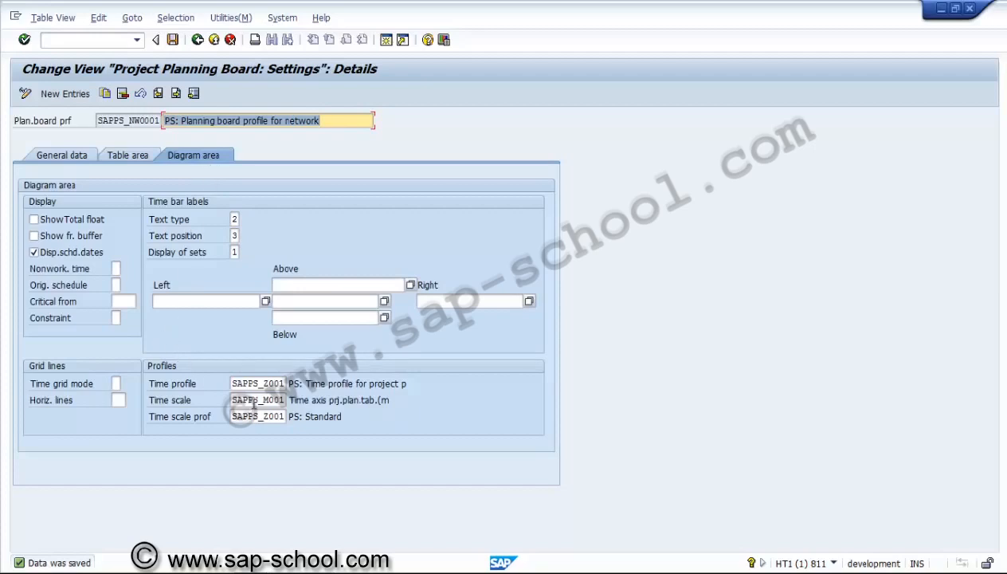
click(254, 400)
click(253, 415)
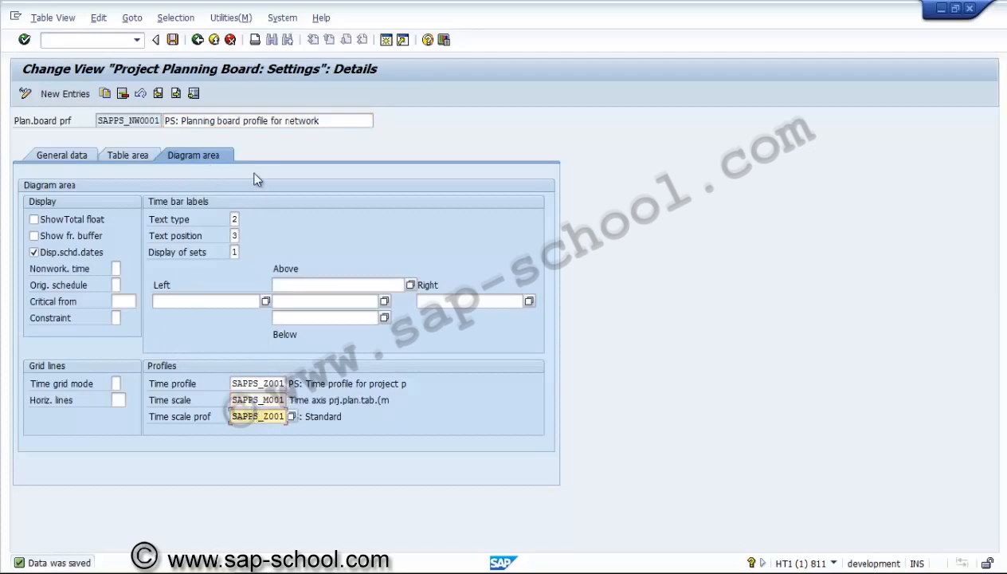
Return to the IMG structure and collapse the Project Planning Board node
click(198, 40)
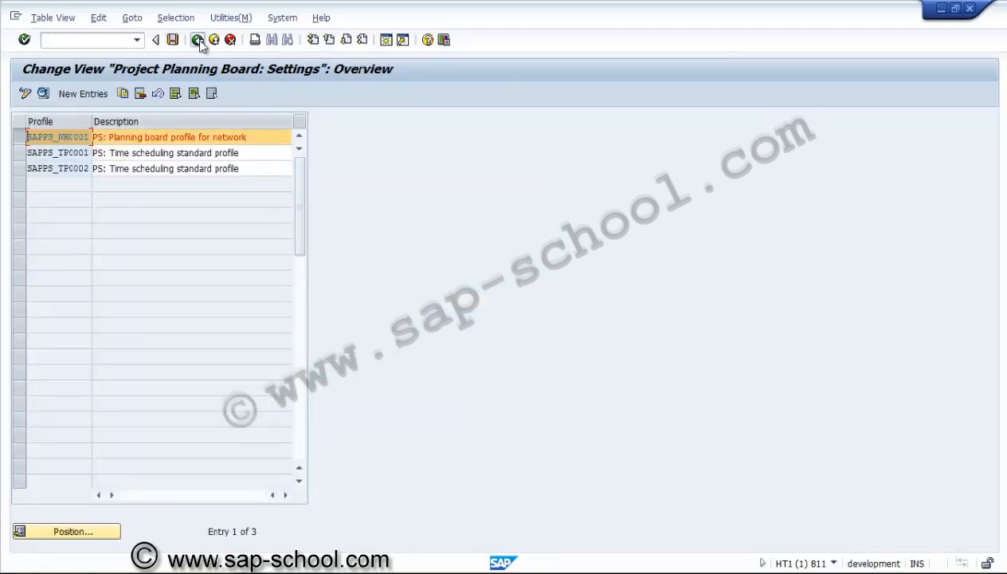
click(198, 40)
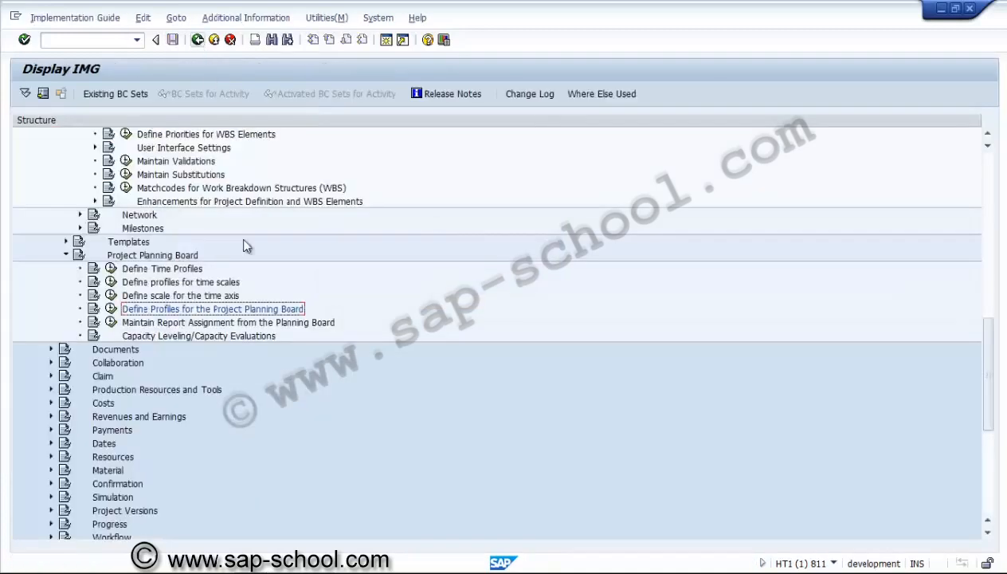
click(246, 323)
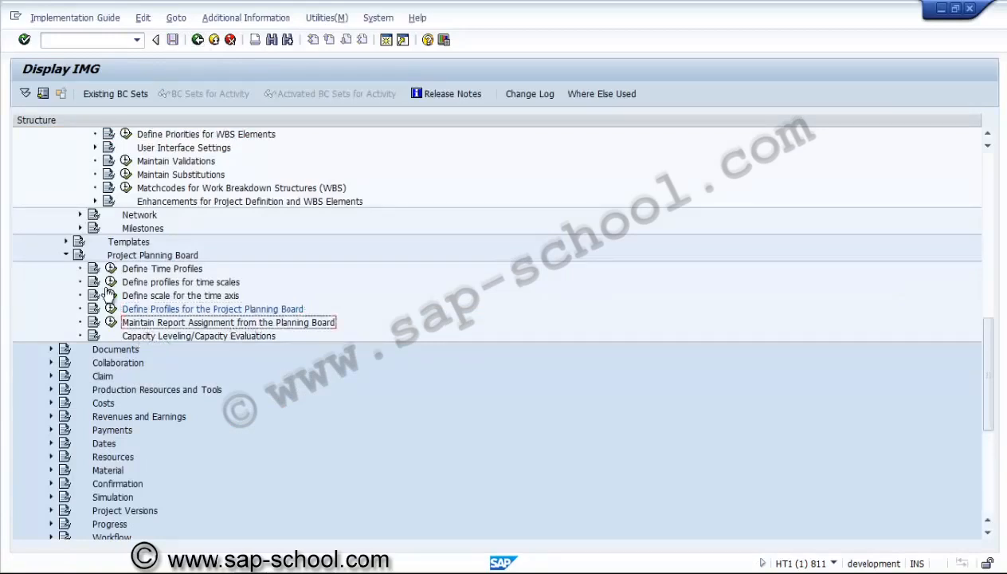
click(66, 255)
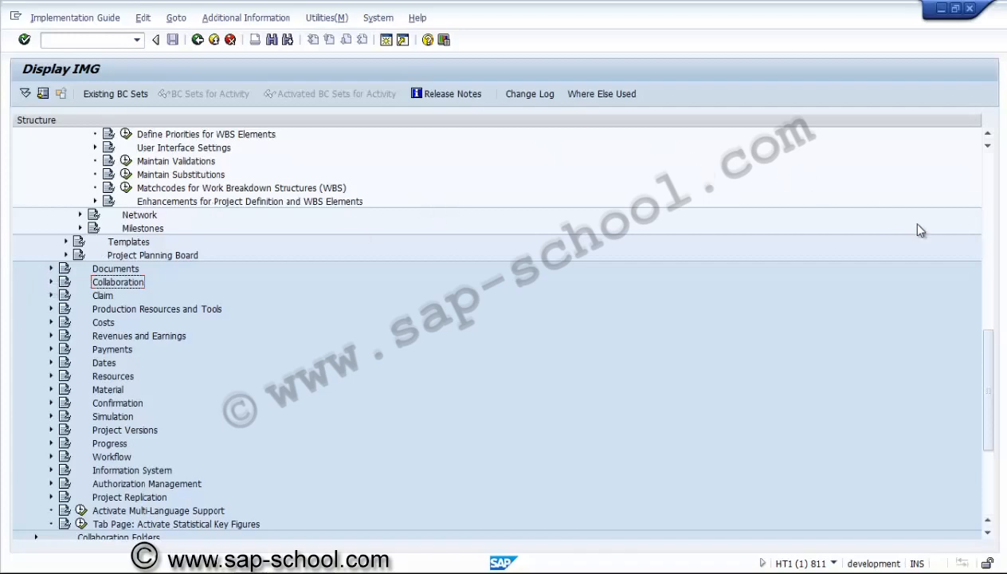
Collapse the Work Breakdown Structure node and open the default object class activity for project definitions under Costs, Object Class Default Values
drag(992, 372, 989, 292)
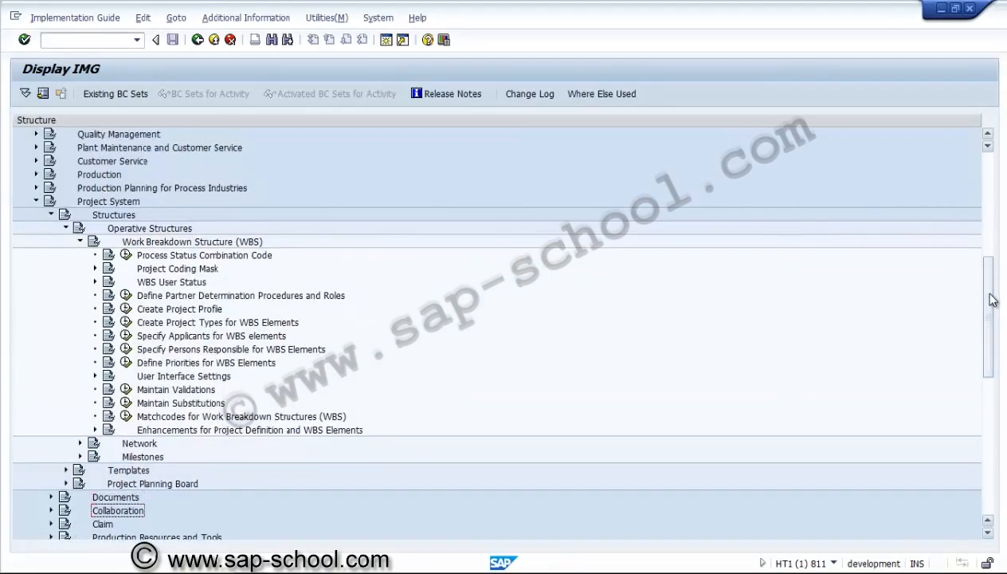
click(80, 241)
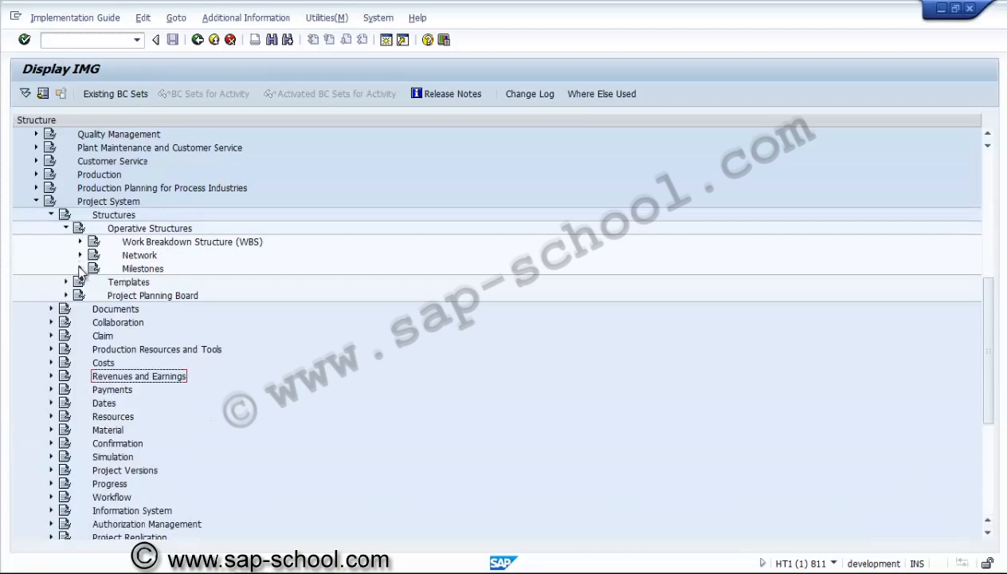
click(140, 295)
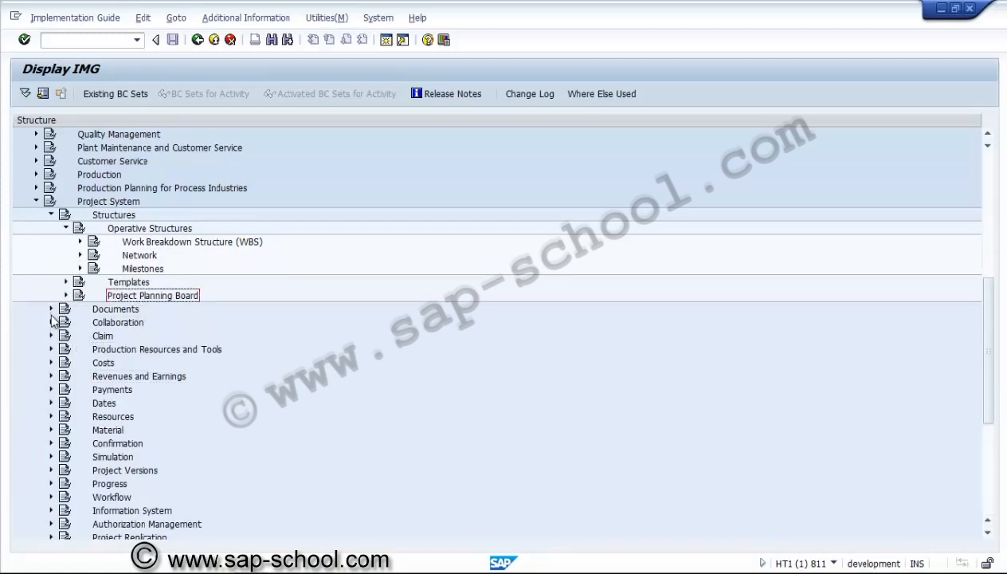
click(51, 363)
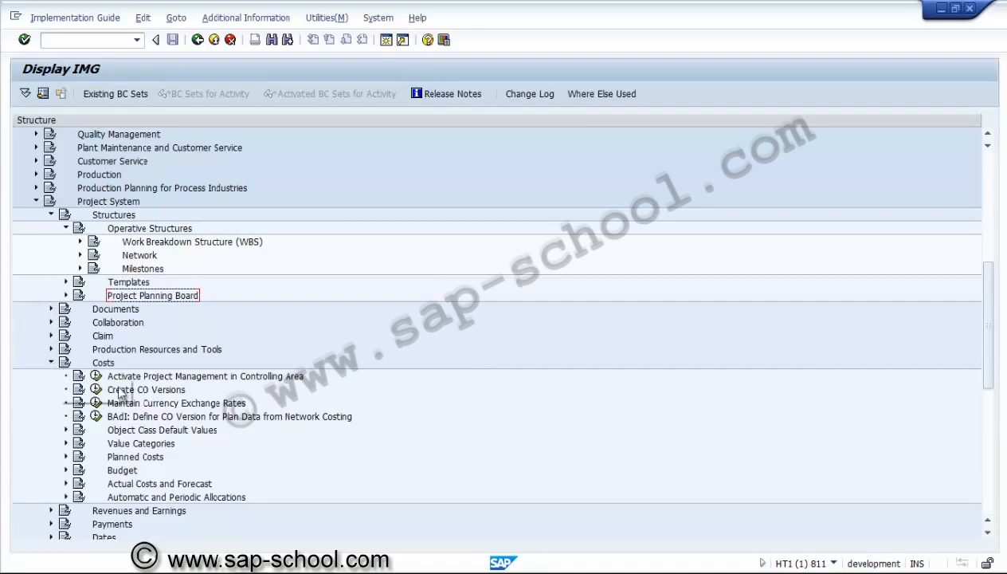
click(128, 472)
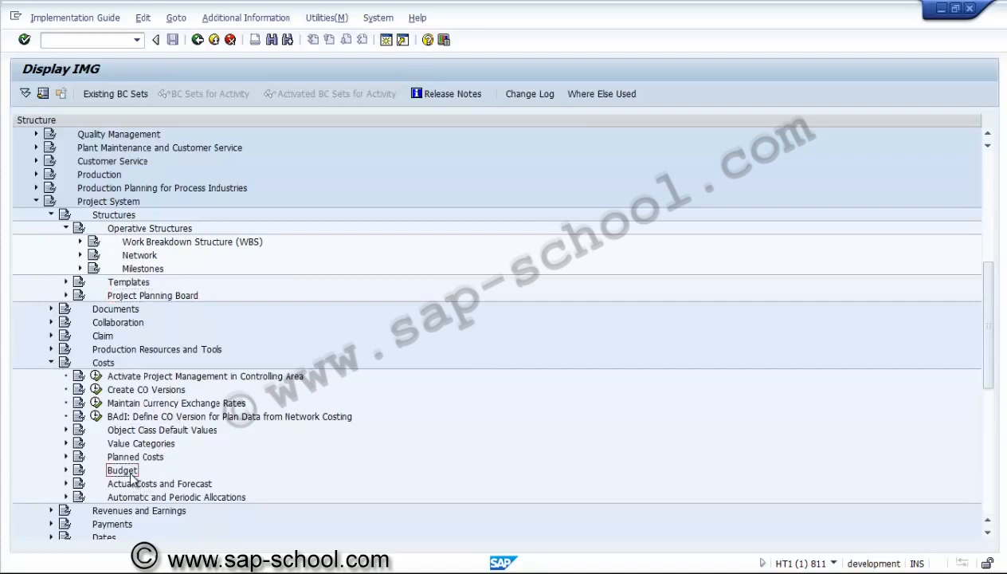
click(66, 430)
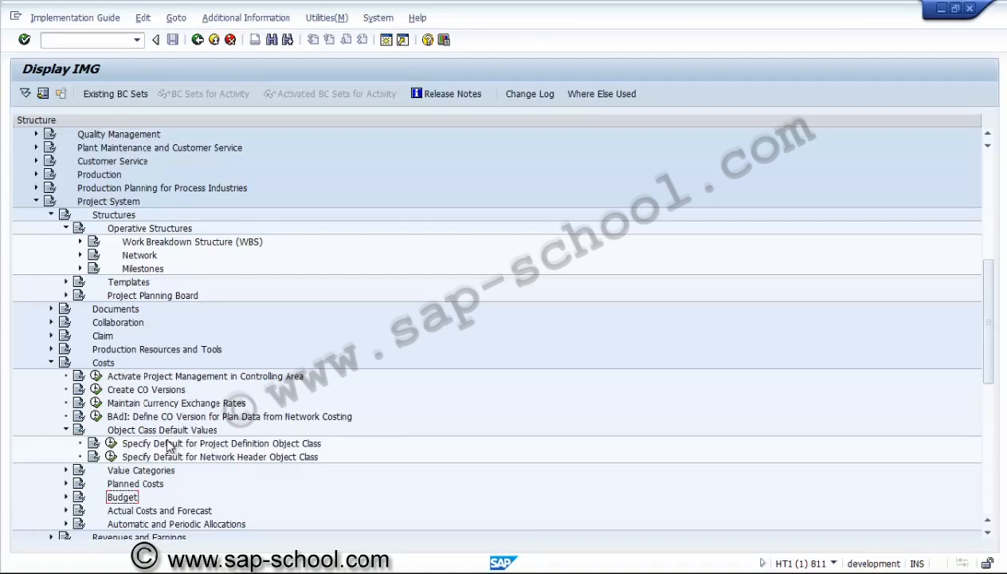
click(112, 443)
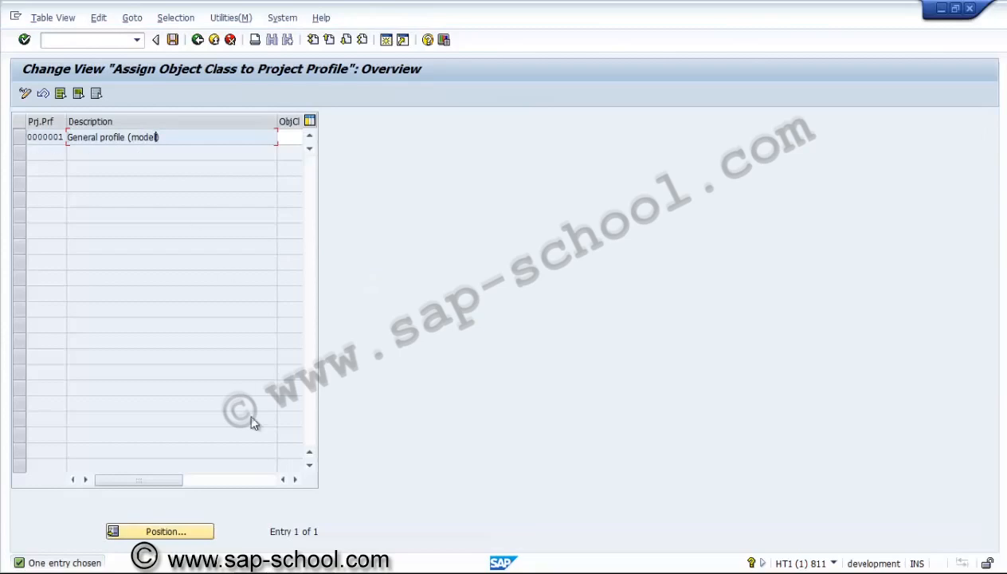
Look up the available object classes for the general project profile, including Investment, without assigning one, and return to the IMG structure
click(295, 479)
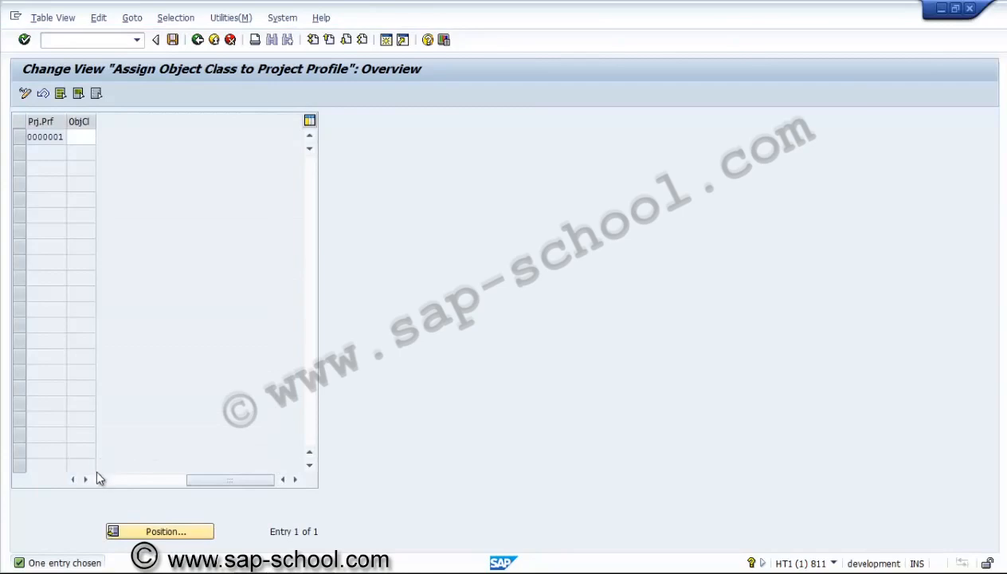
click(77, 480)
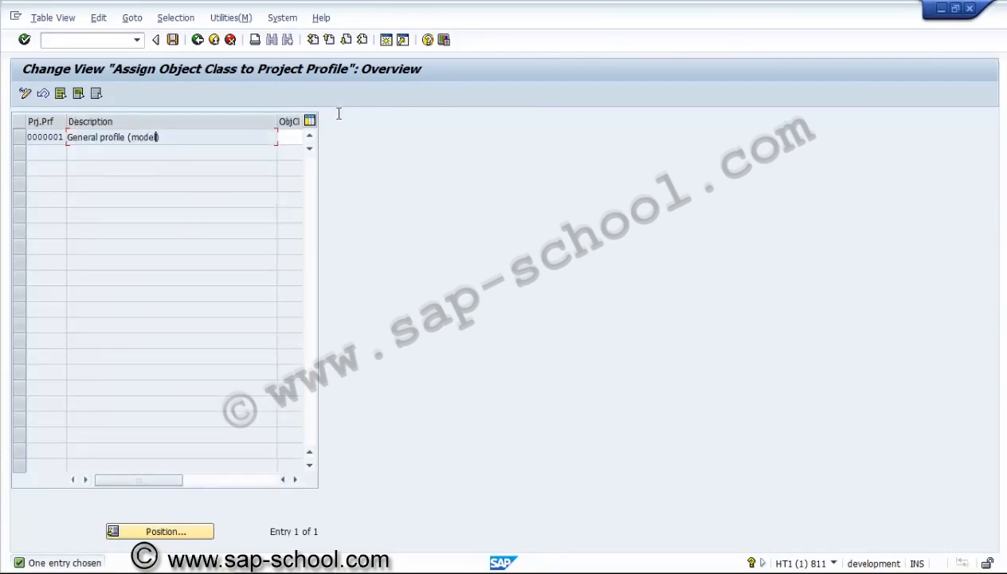
click(299, 135)
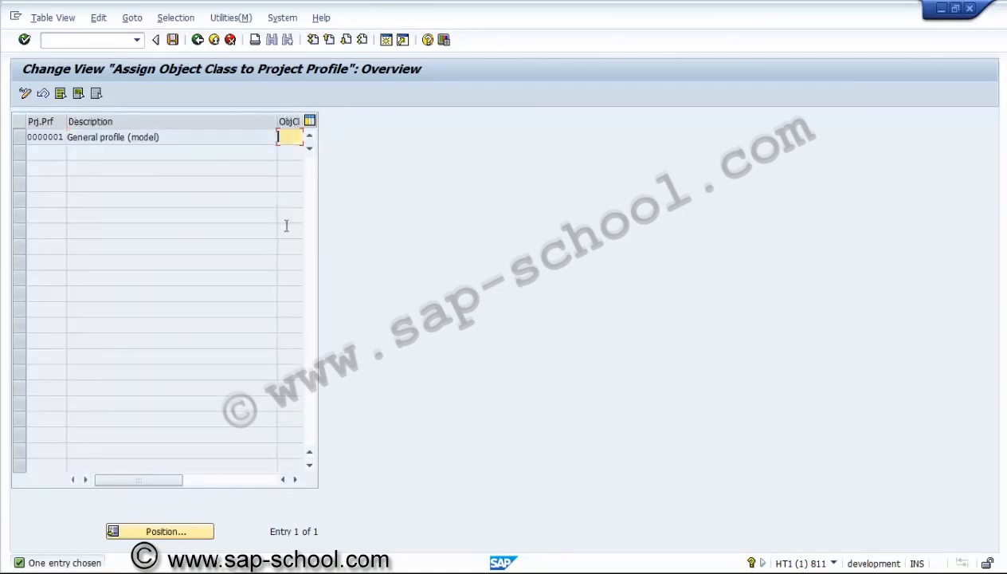
click(295, 480)
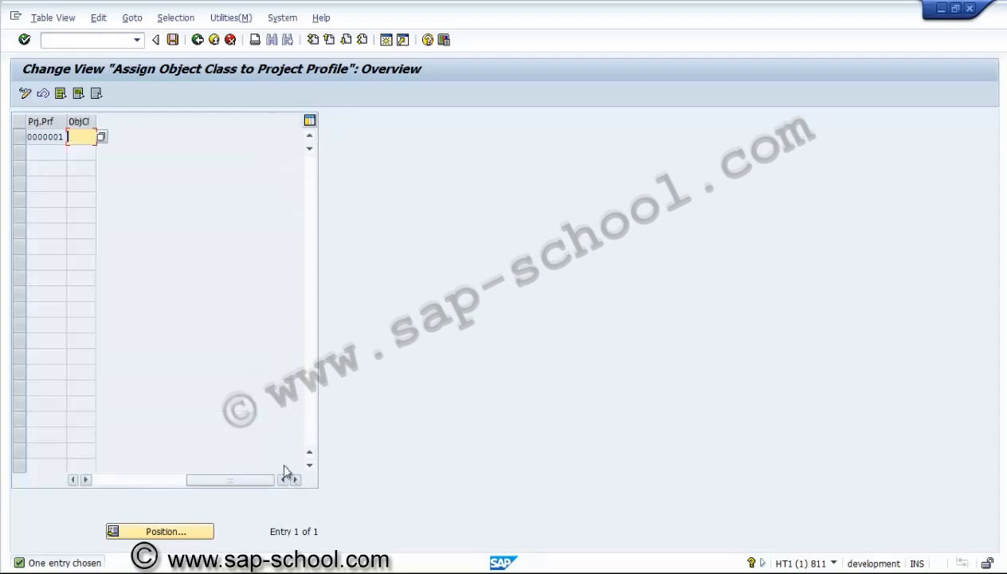
click(102, 139)
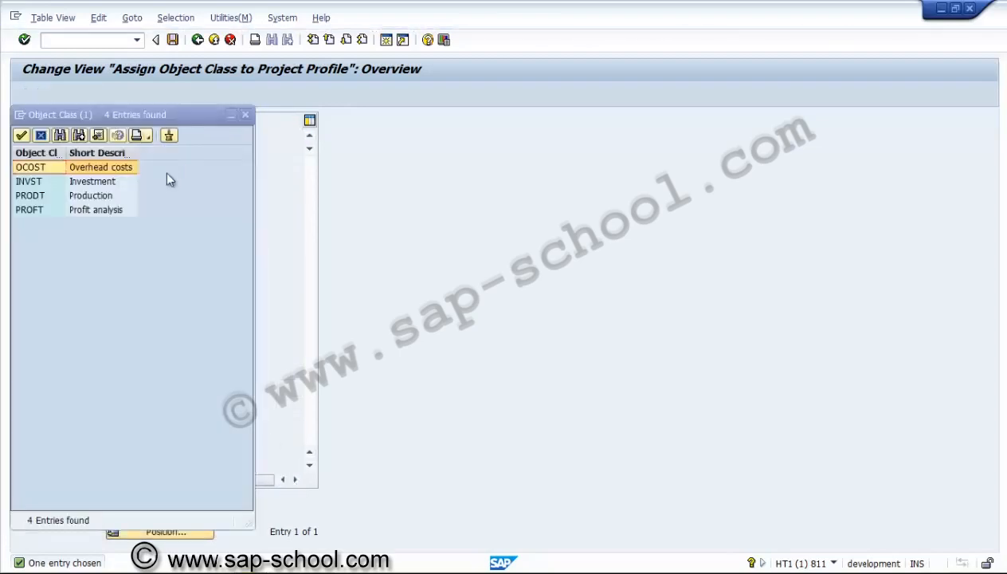
click(57, 183)
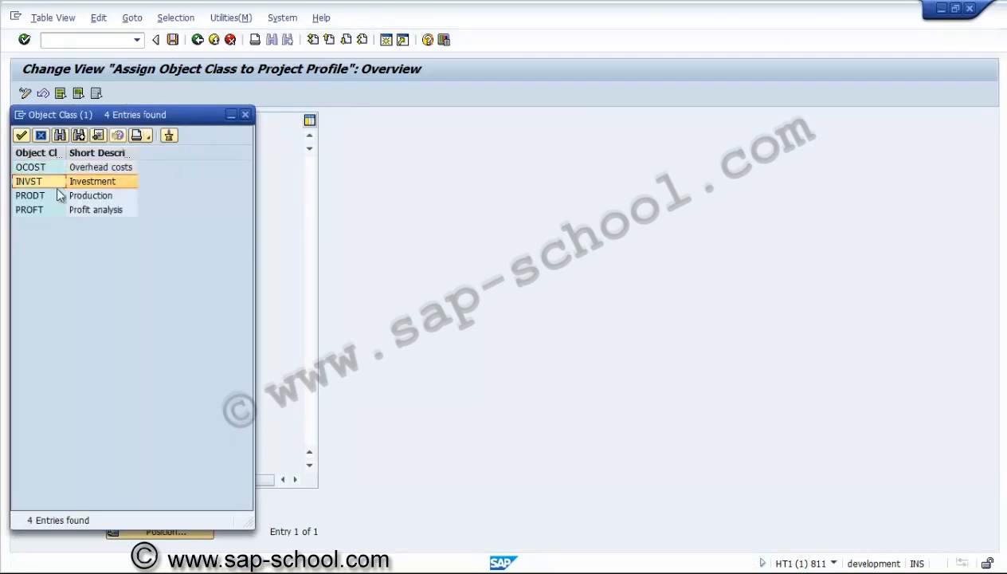
click(245, 116)
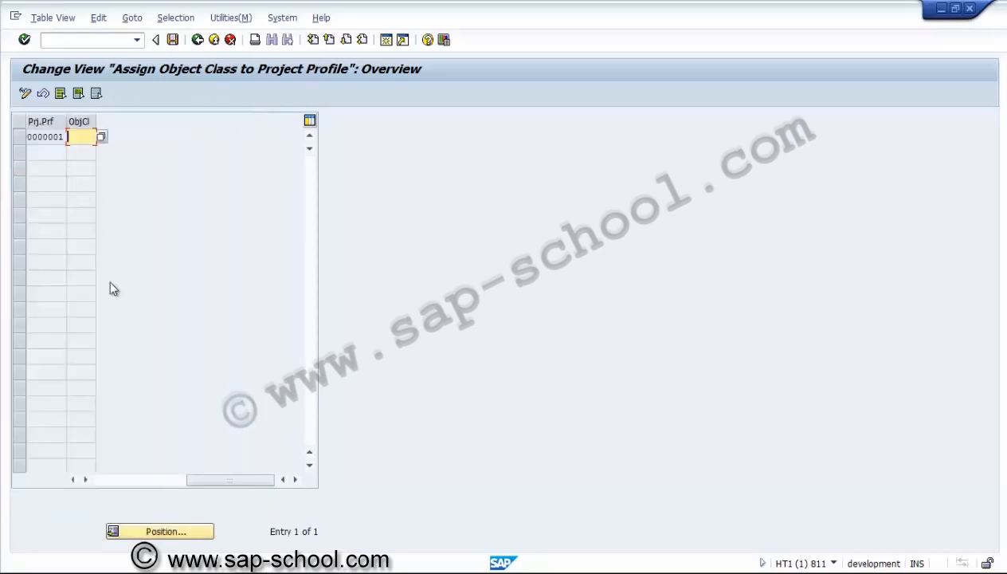
click(107, 476)
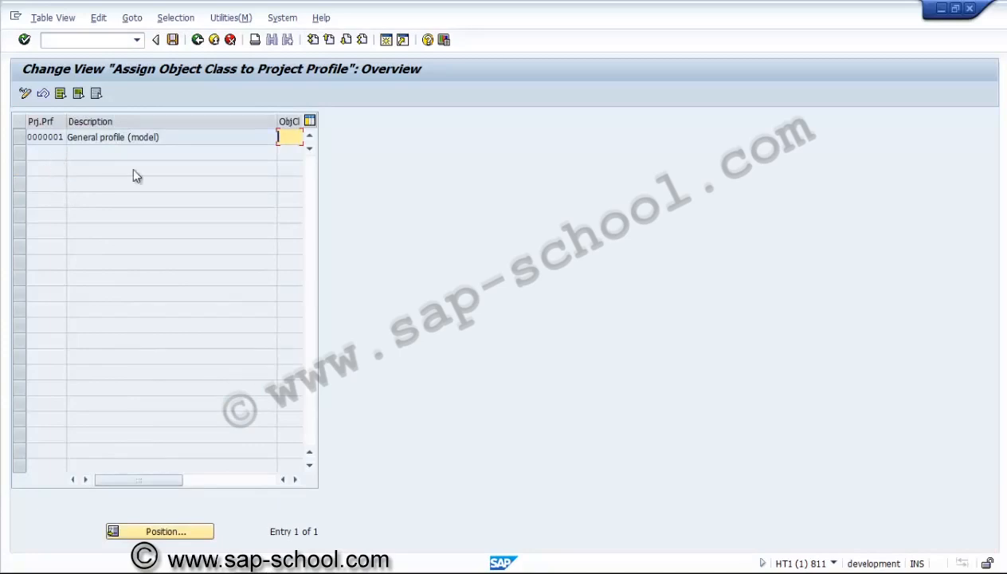
click(196, 44)
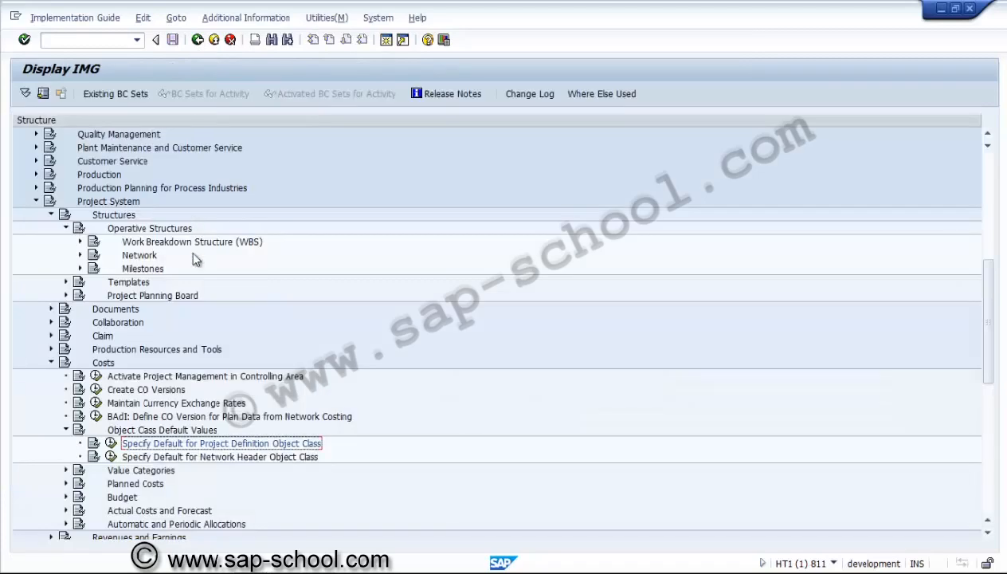
Collapse Object Class Default Values and view the activities under Value Categories
click(66, 429)
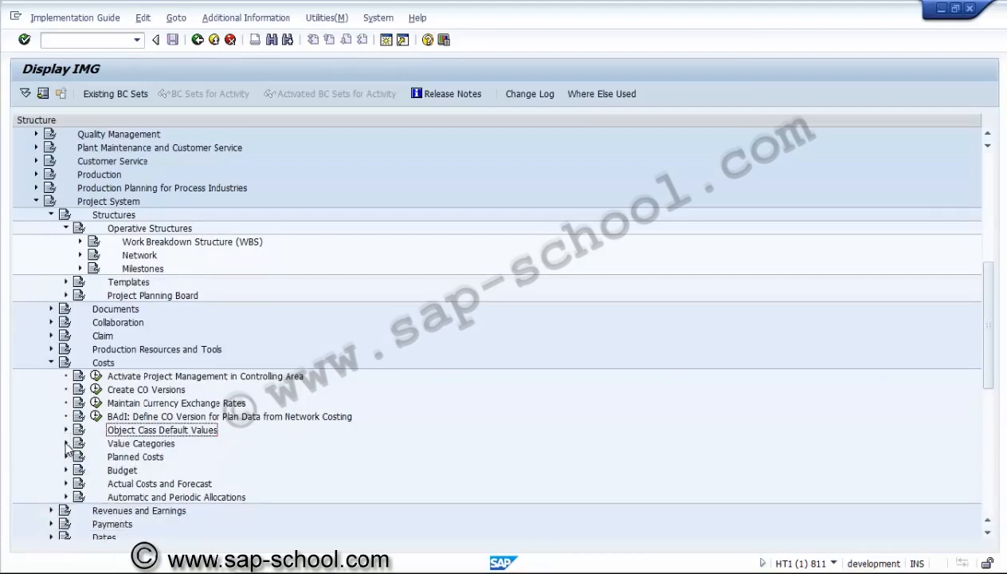
click(66, 444)
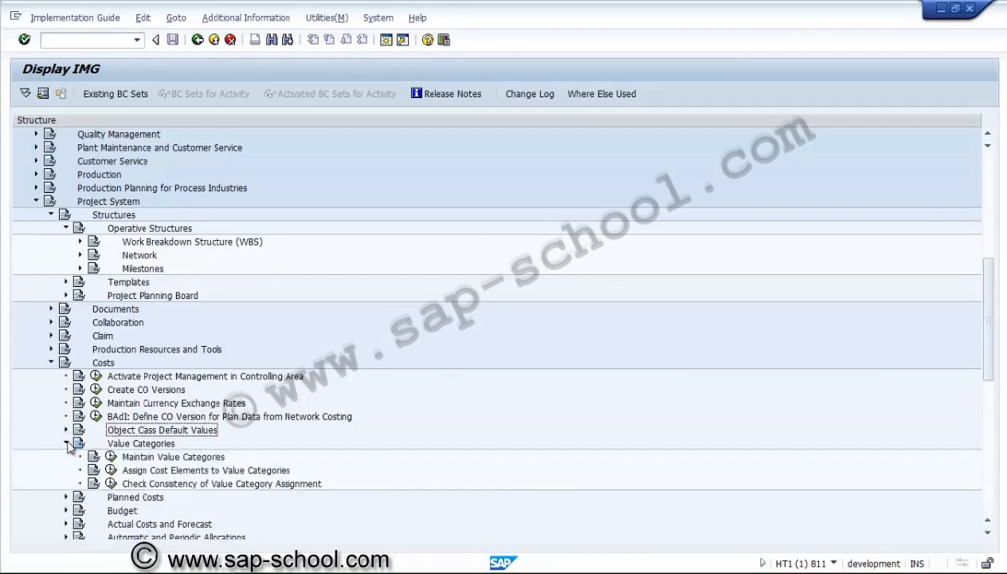
click(66, 444)
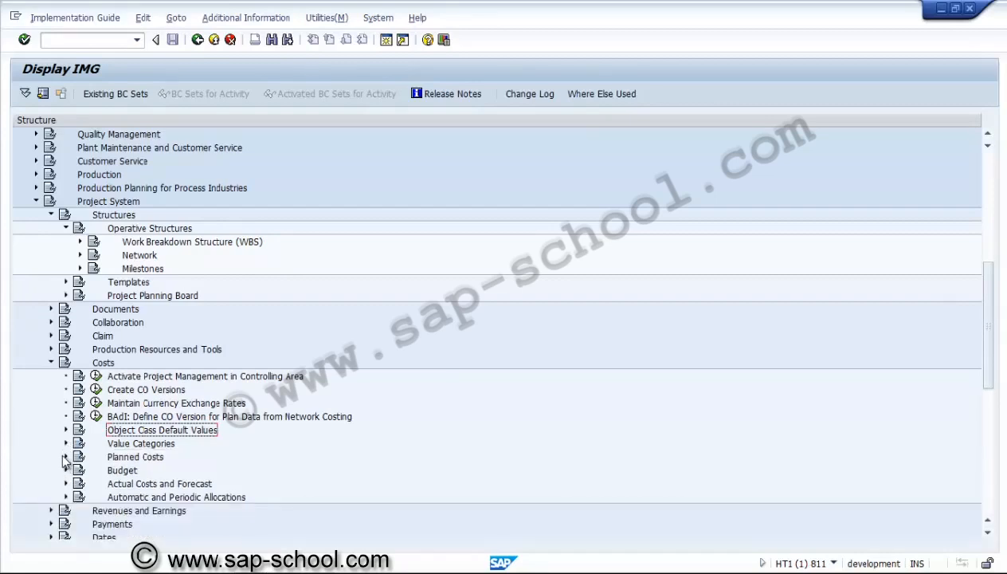
Open the general plan profile from Create/Change Planning Profile under Planned Costs, Manual Cost Planning in WBS, Hierarchical Cost Planning
click(66, 457)
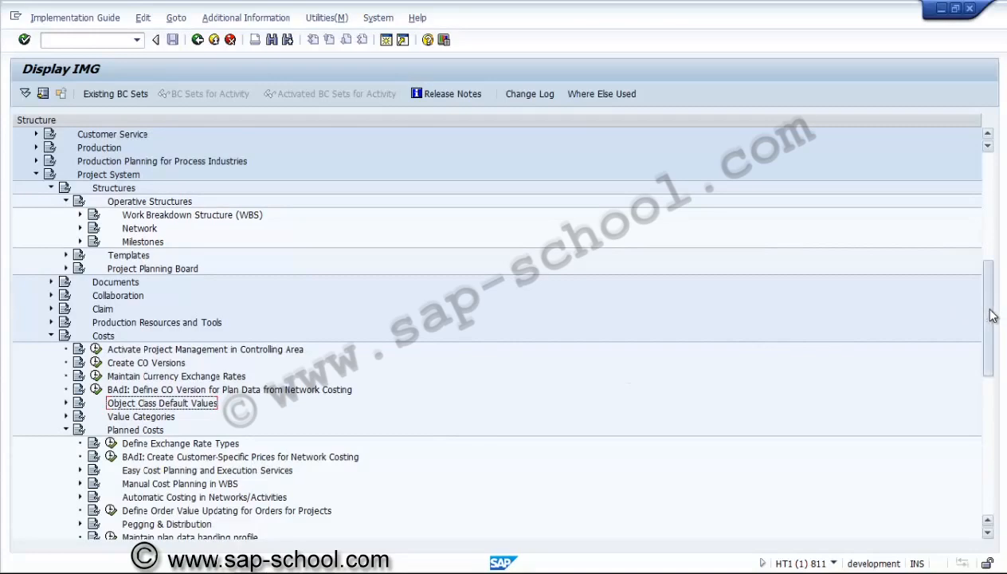
drag(992, 316, 988, 347)
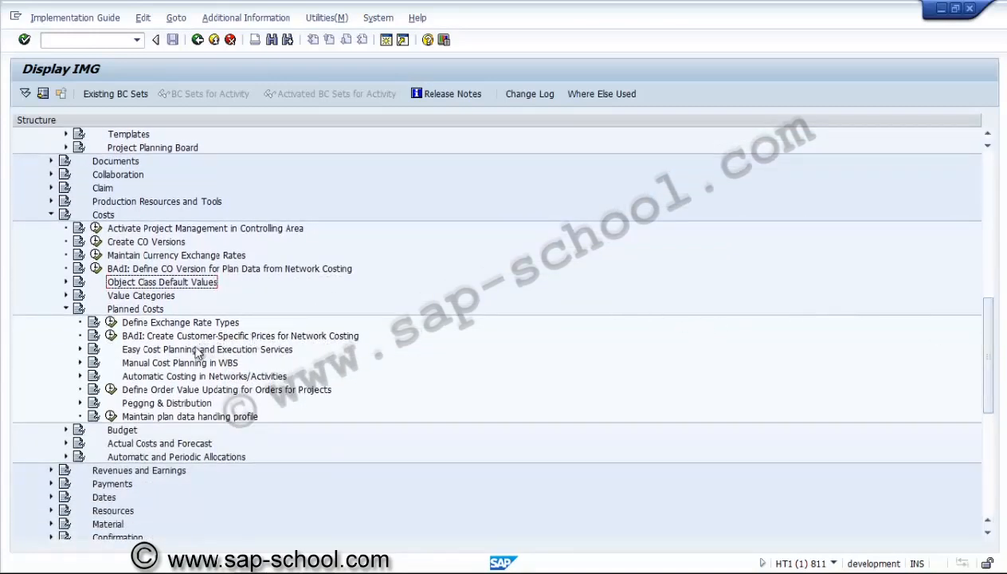
click(158, 408)
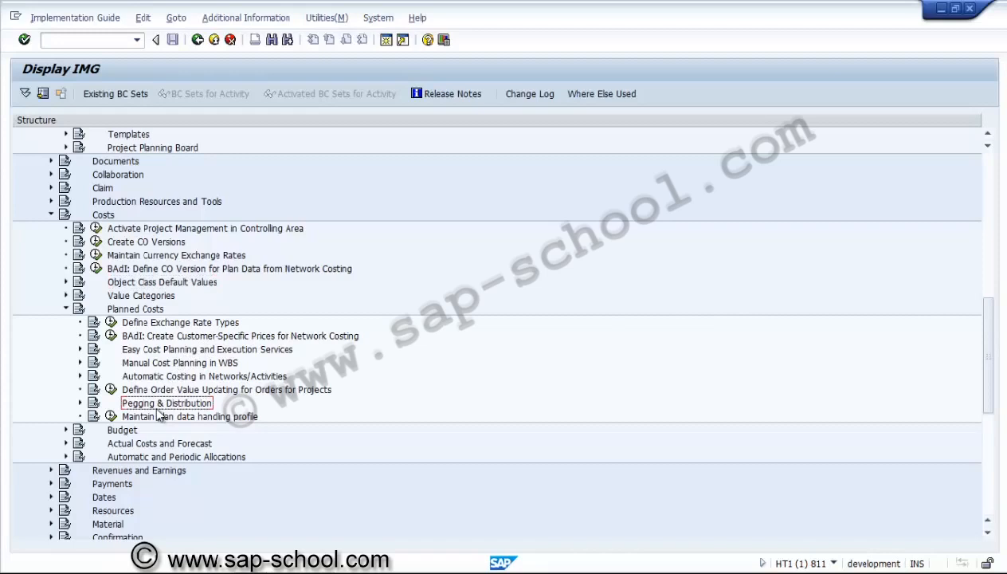
click(156, 366)
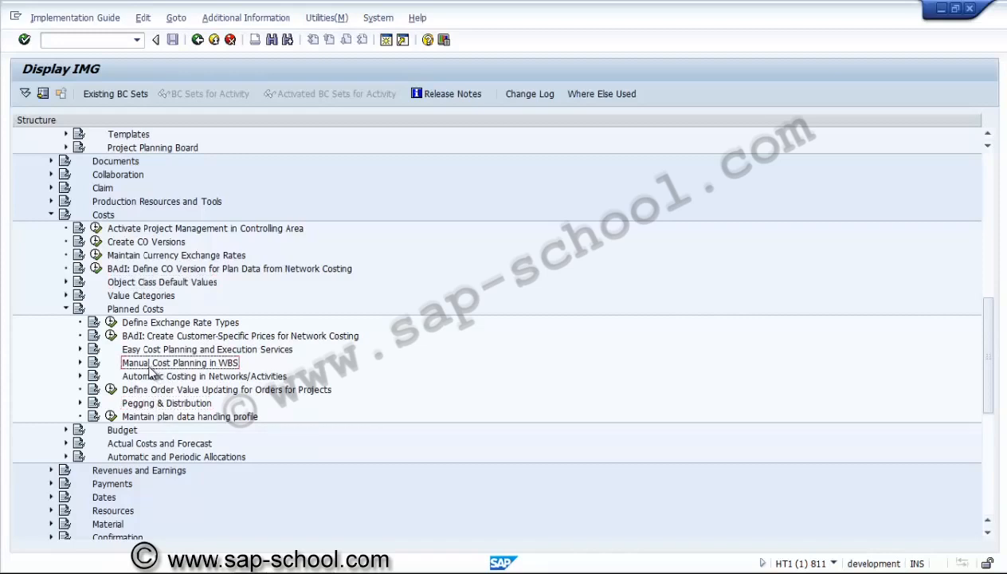
click(80, 362)
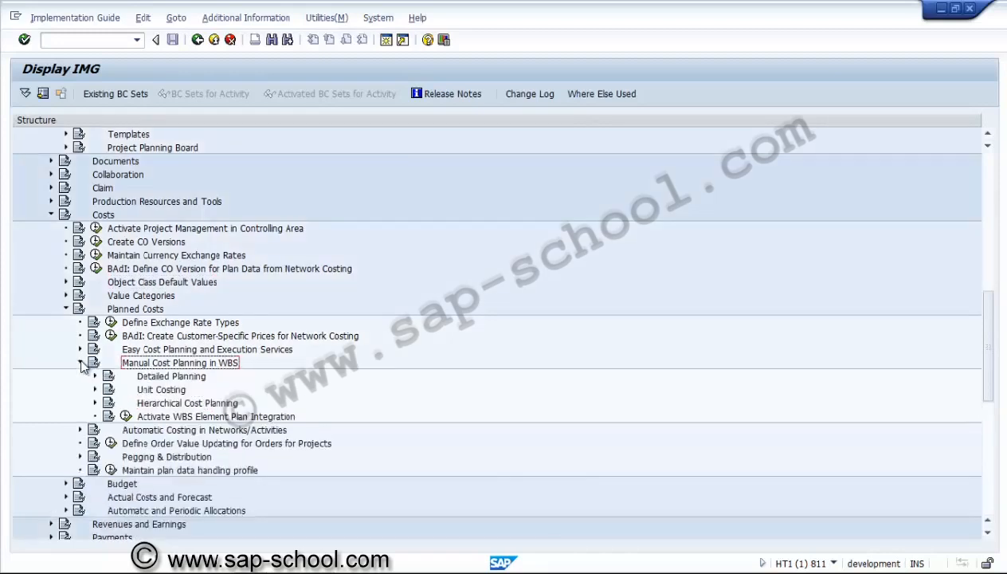
click(95, 404)
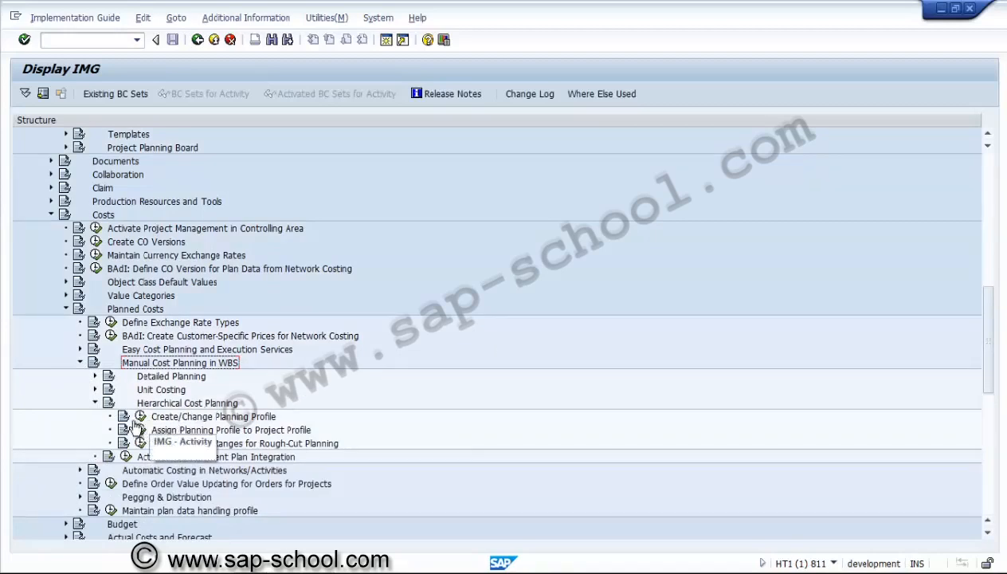
click(141, 416)
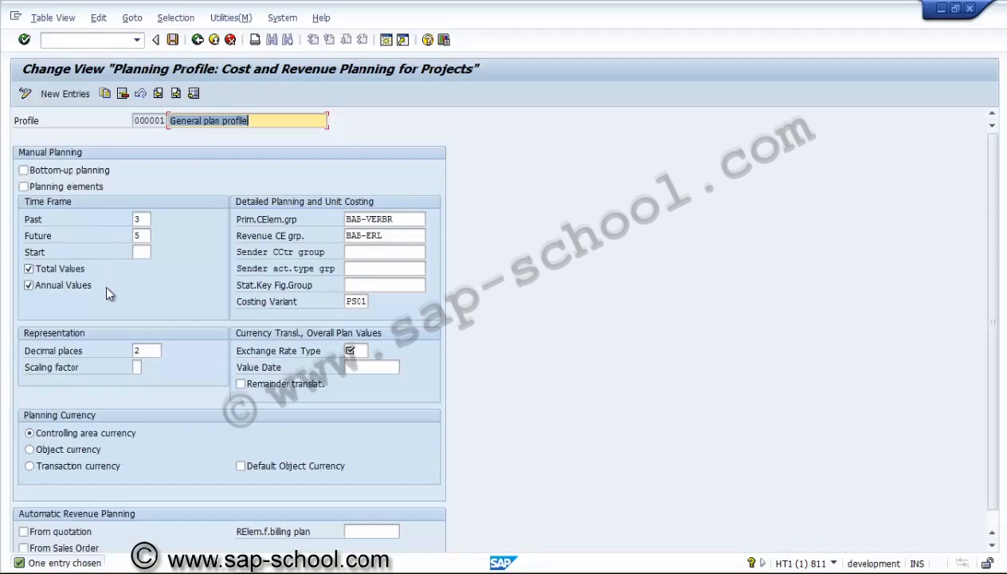
Examine the planning profile's detailed planning and unit costing fields, from the cost element groups to the costing variant
click(412, 216)
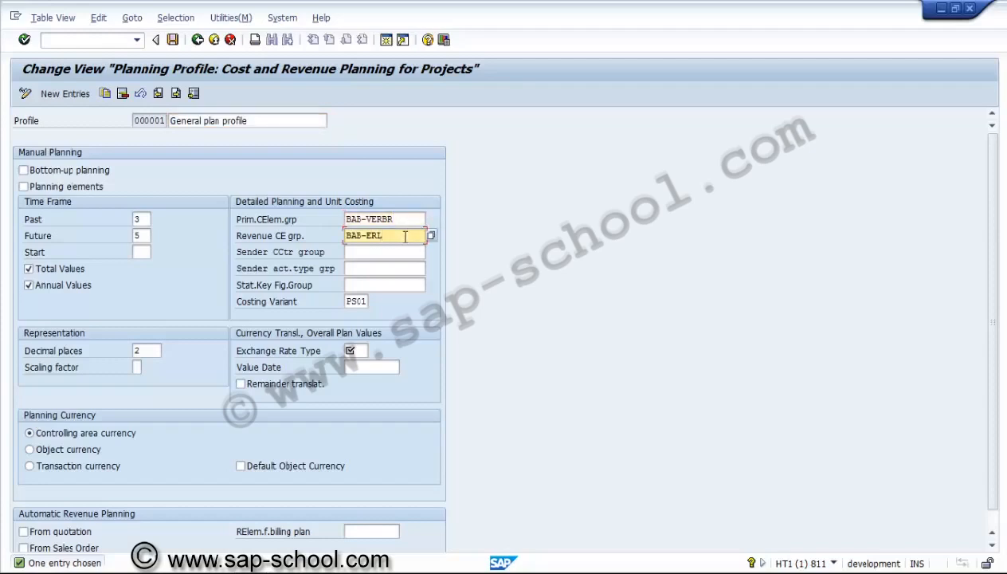
click(397, 252)
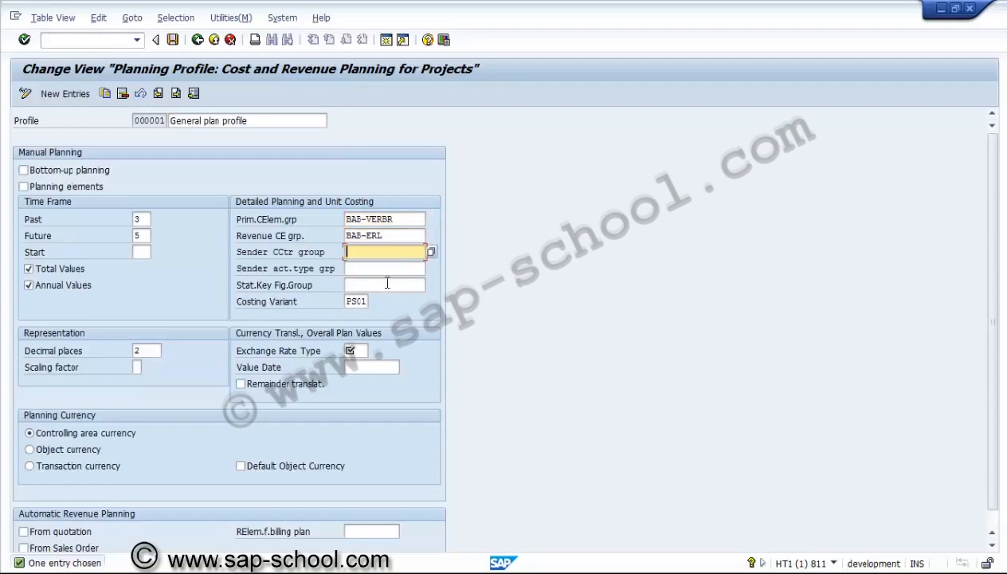
click(387, 284)
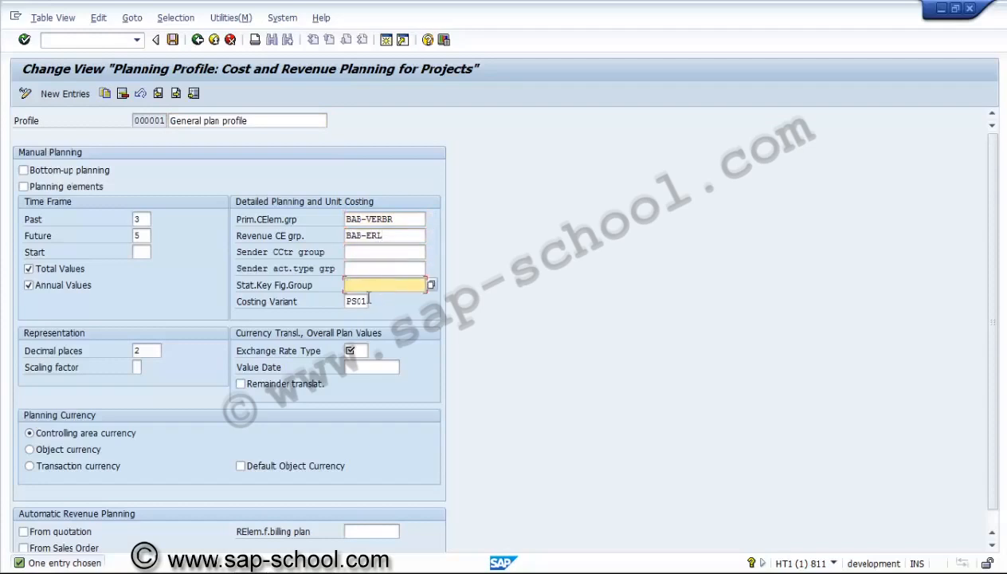
click(366, 300)
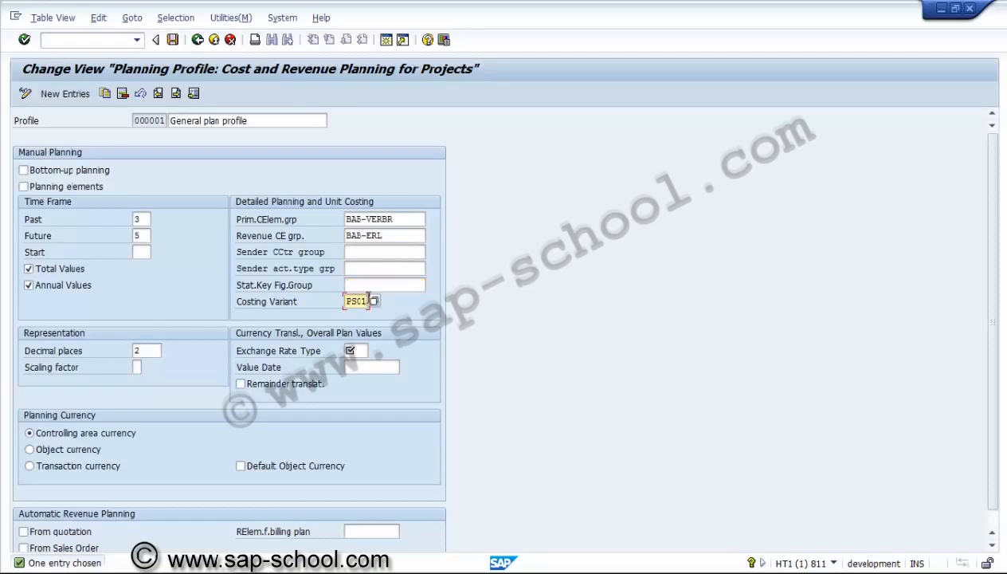
Look up the exchange rate types for overall plan values, including M for standard translation at average rate, without choosing one
click(356, 351)
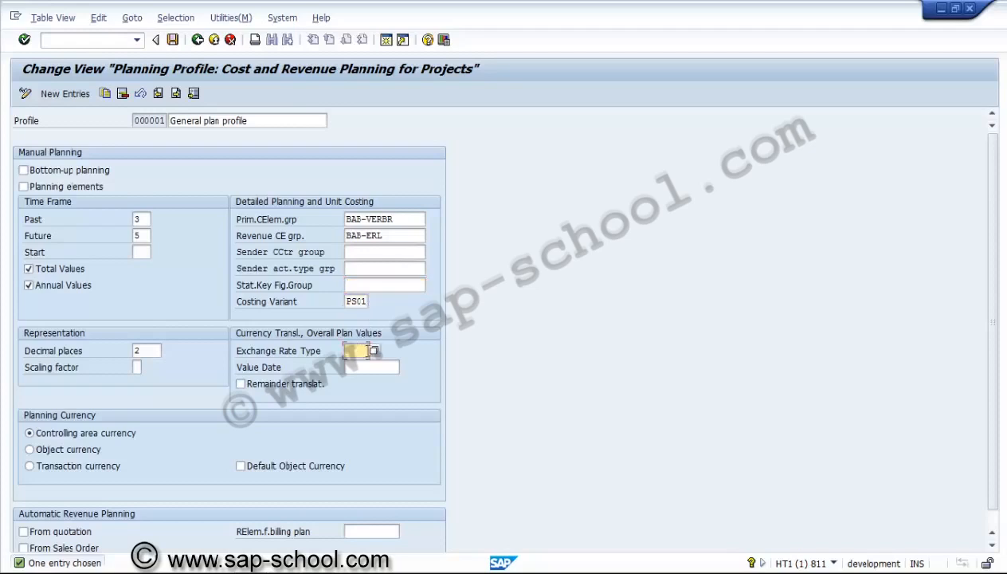
click(374, 350)
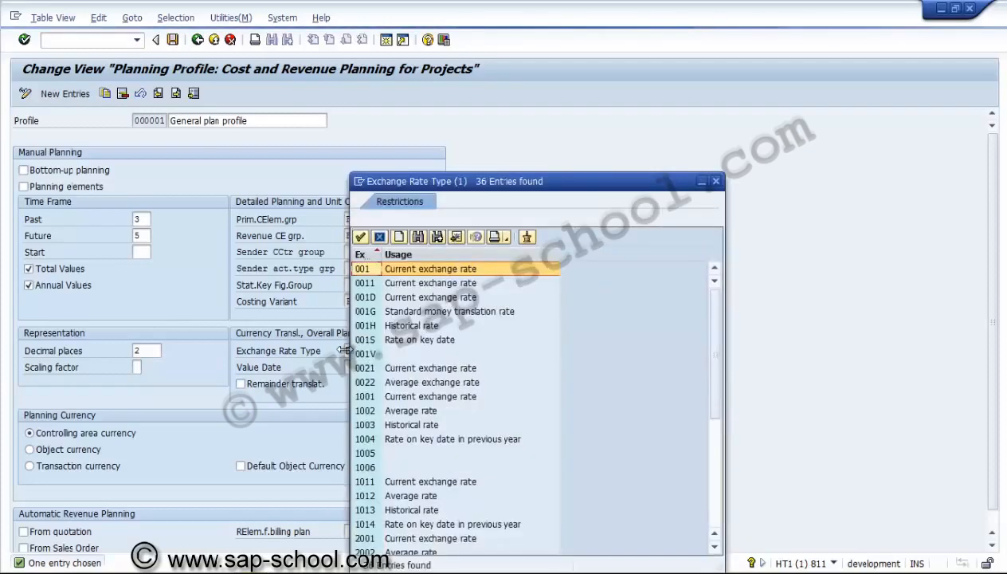
click(715, 486)
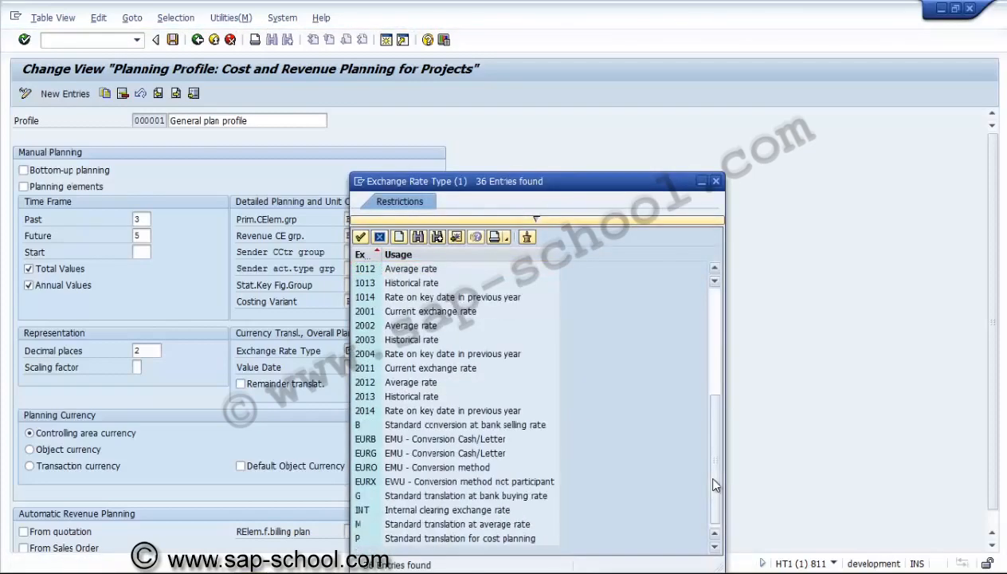
click(457, 530)
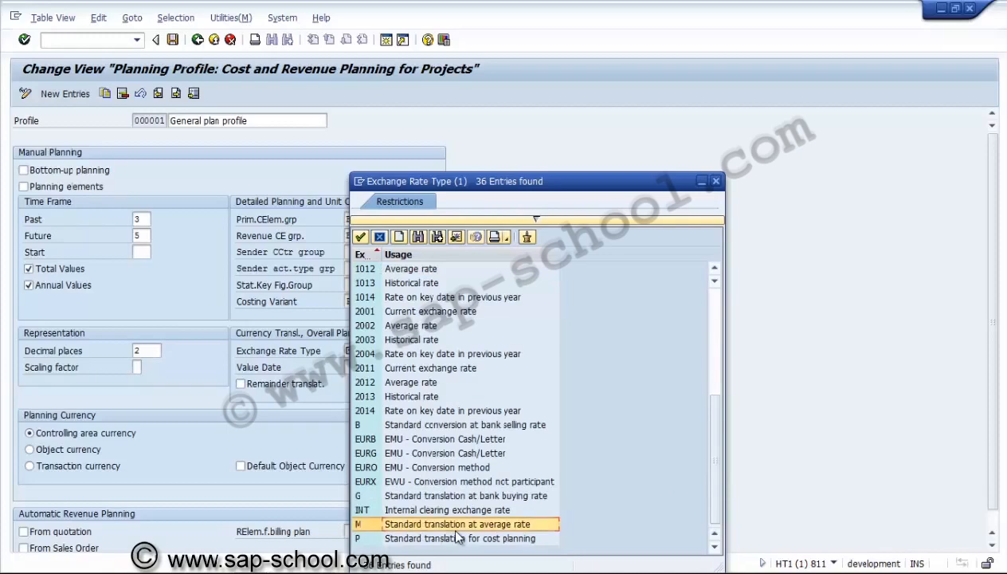
click(715, 183)
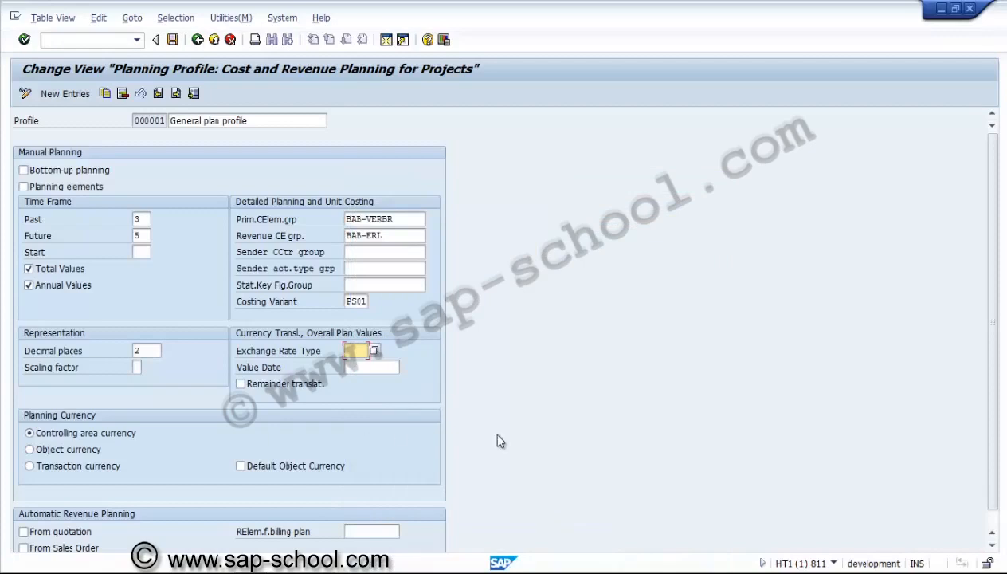
View the general plan profile's planning currency and automatic revenue planning settings, and return to the profile list, discarding the unsaved changes
click(992, 546)
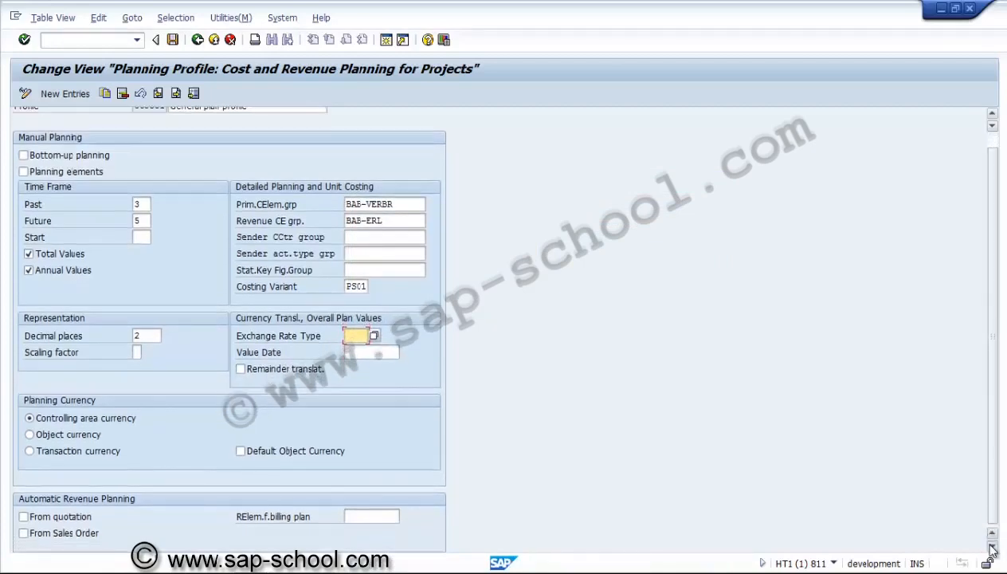
click(993, 547)
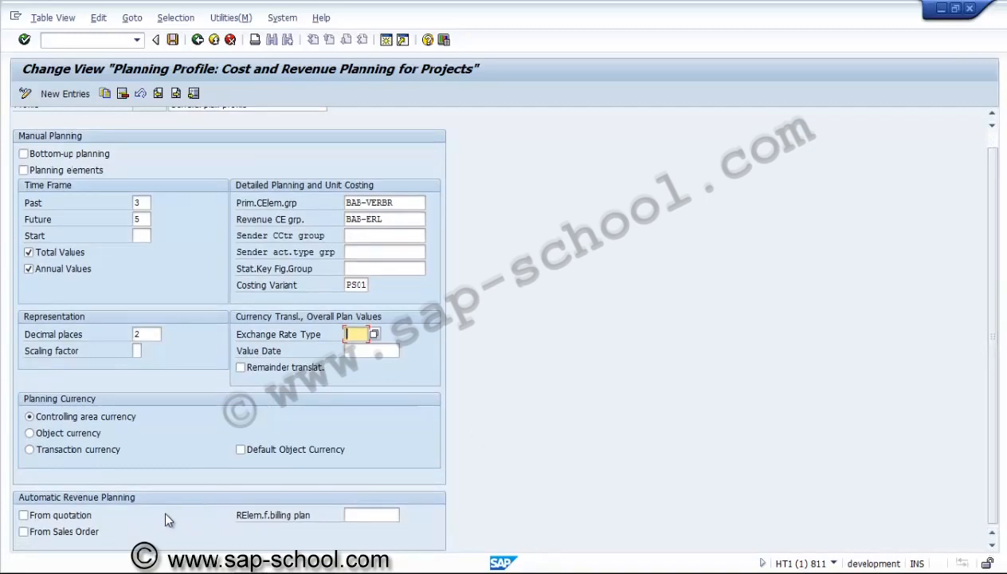
click(990, 140)
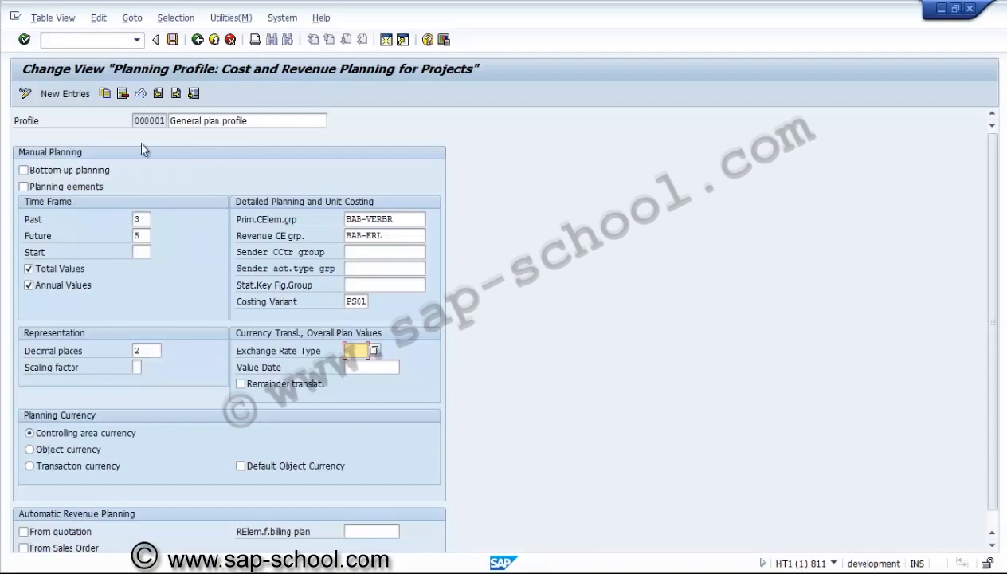
click(106, 94)
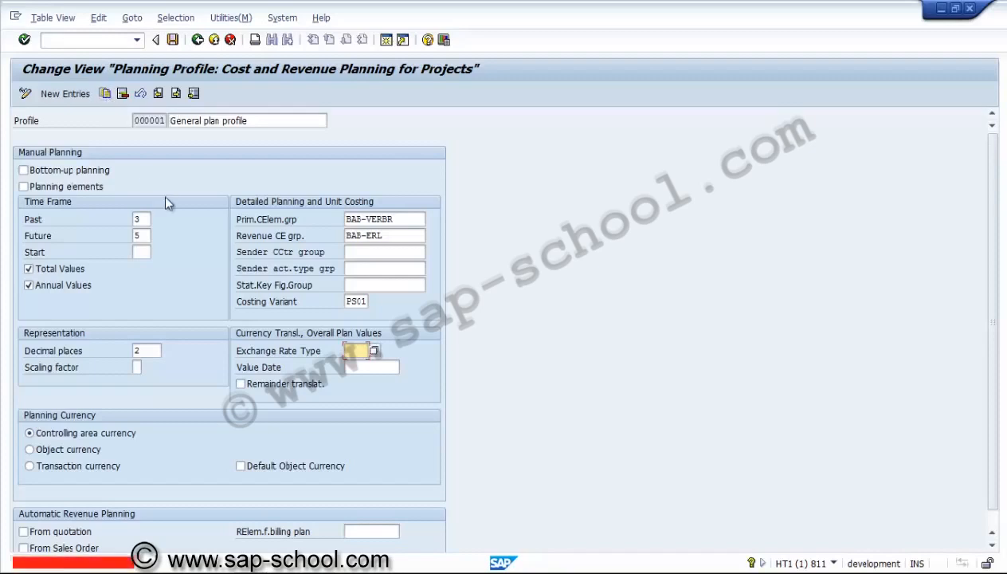
click(230, 39)
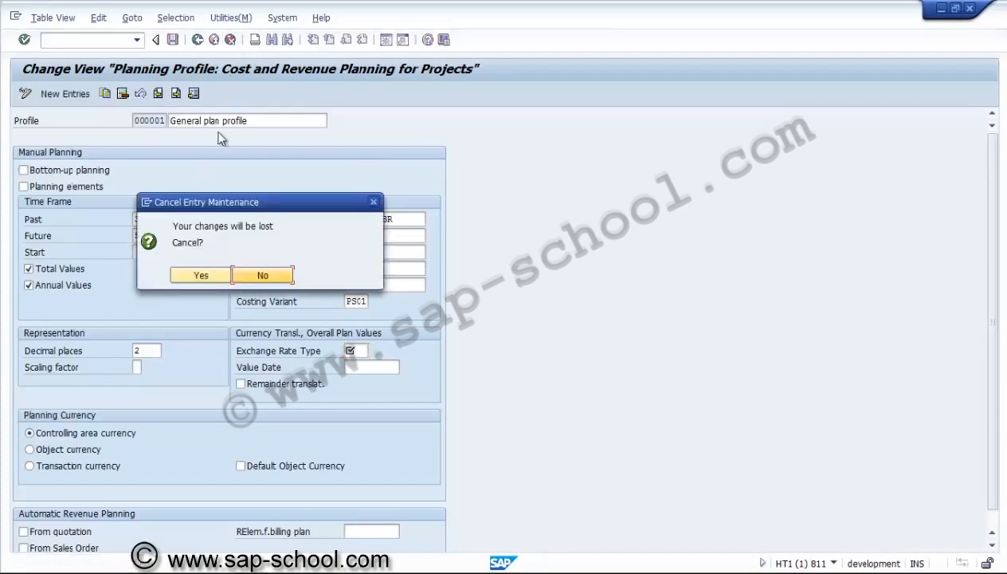
click(204, 276)
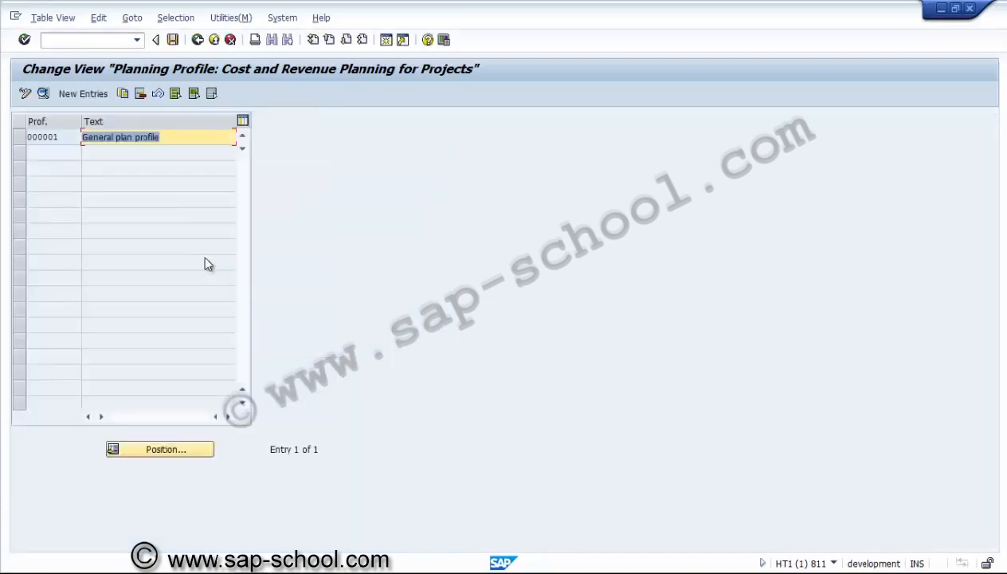
Copy general plan profile 000001 as a new planning profile with the key ZPSUS1
click(21, 137)
click(124, 93)
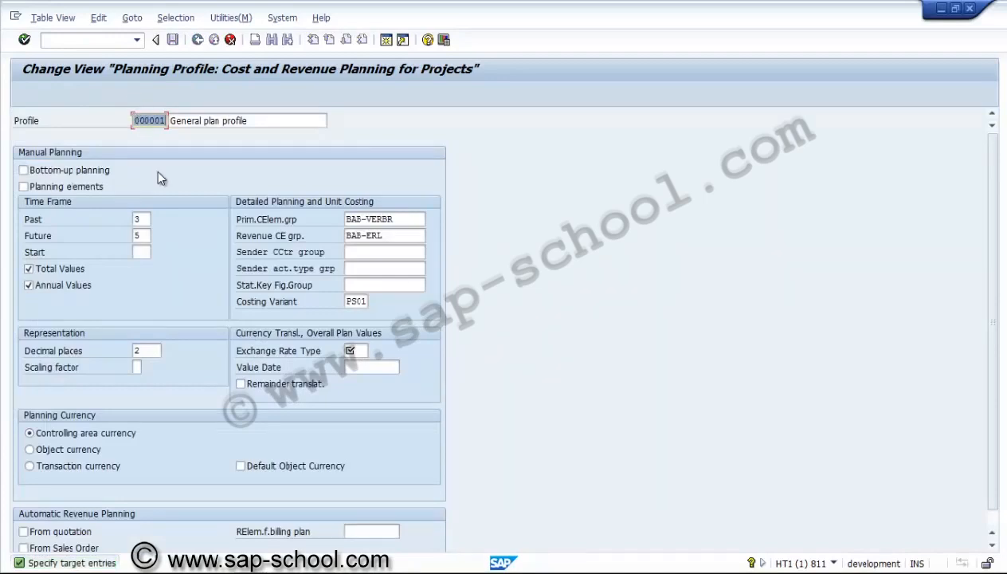
text(ZESUS1)
Change the copied planning profile's description to "Plan profile FOR US"
click(204, 120)
key(BackSpace)
key(BackSpace)
key(BackSpace)
key(BackSpace)
key(BackSpace)
key(BackSpace)
key(BackSpace)
key(BackSpace)
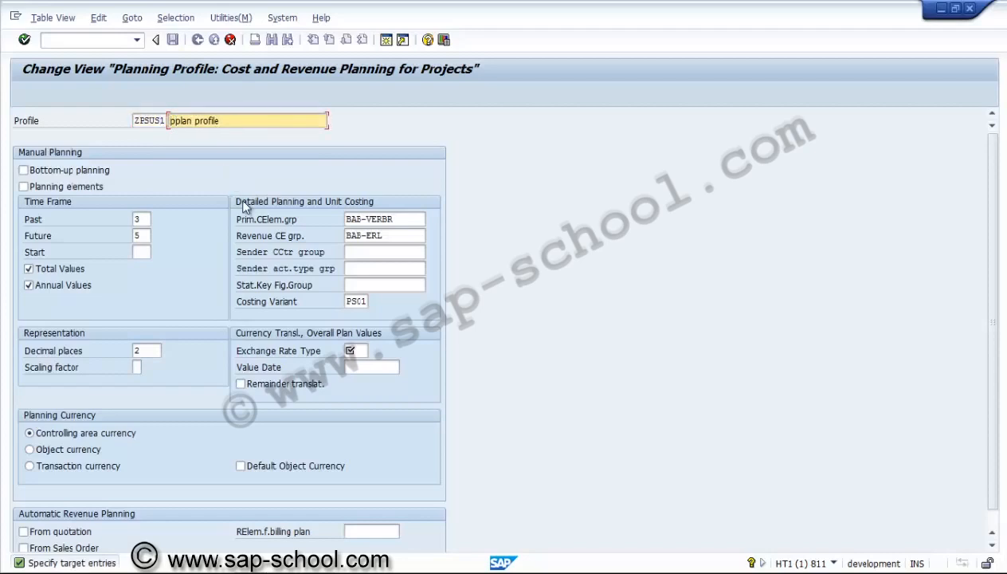
text(P)
key(Delete)
key(super+Right)
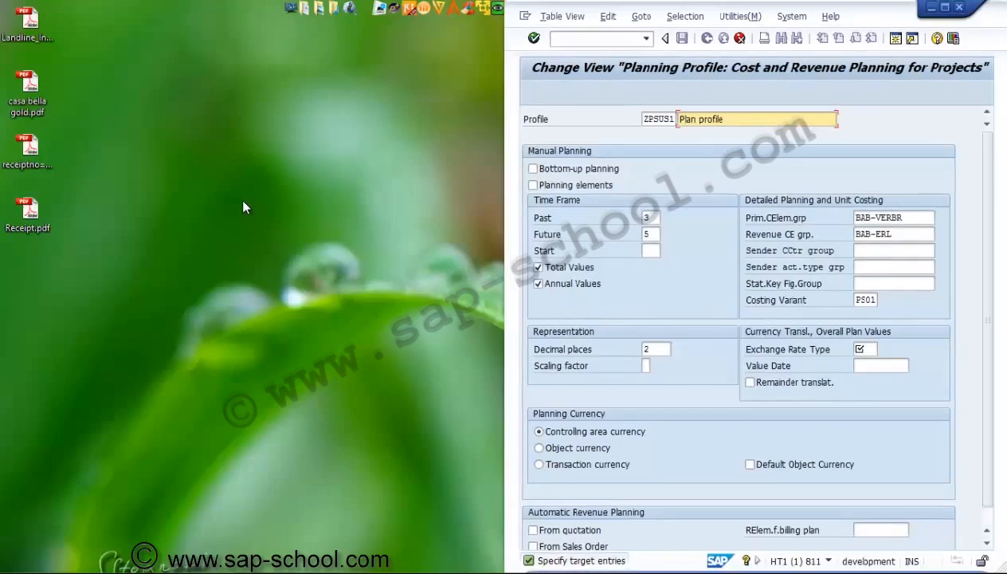
click(945, 8)
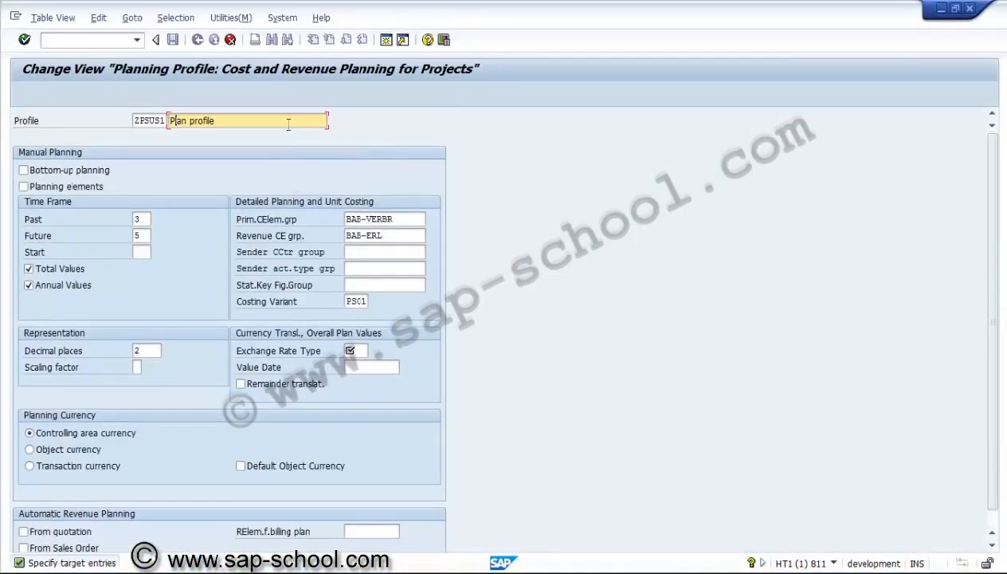
click(289, 121)
text(FOR)
key(BackSpace)
text(US)
Enable bottom-up planning and planning elements for manual planning, and check the past and future time frame fields
click(85, 174)
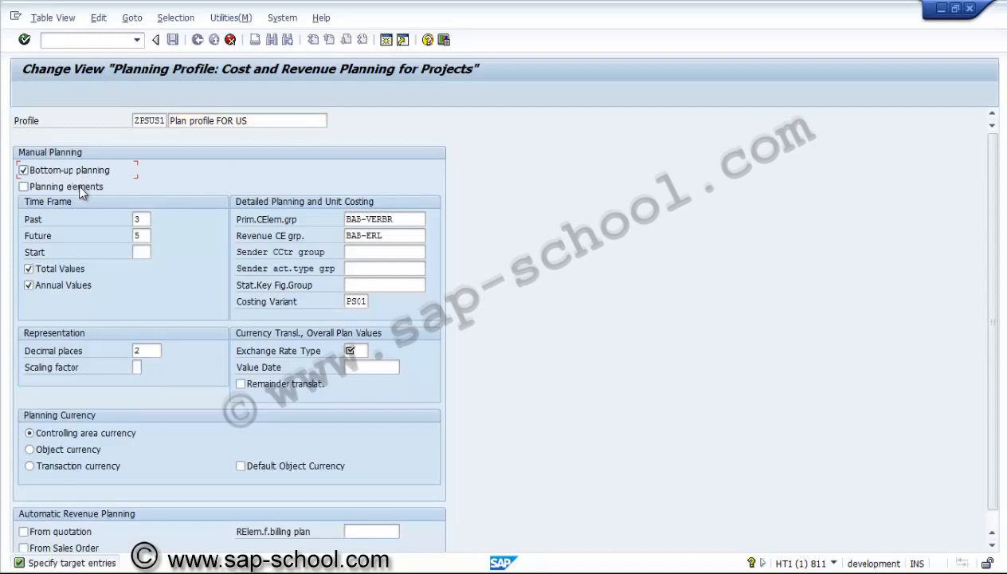
click(79, 187)
click(147, 220)
click(147, 234)
Clear the primary cost element group and the revenue cost element group under detailed planning and unit costing
double_click(403, 220)
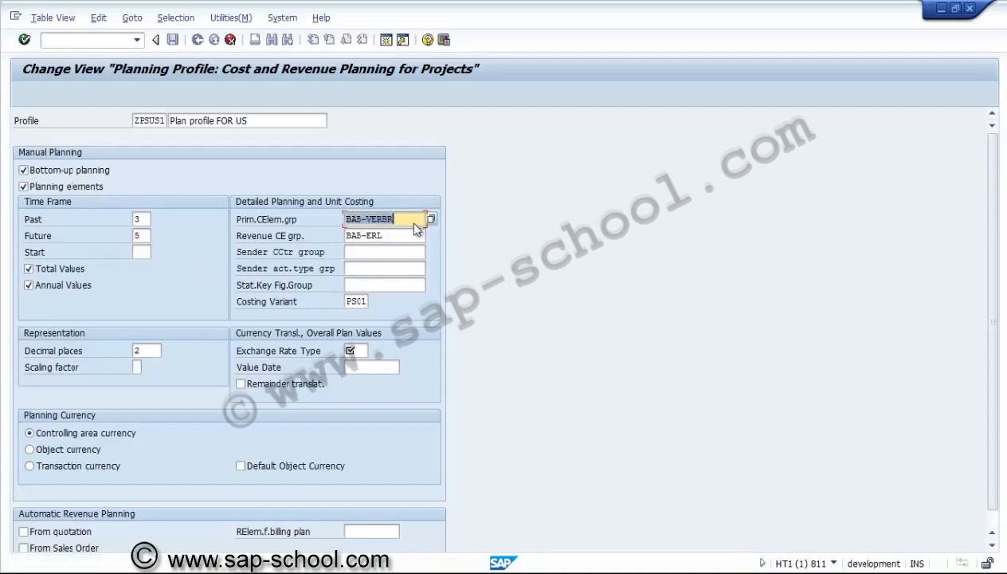
key(Delete)
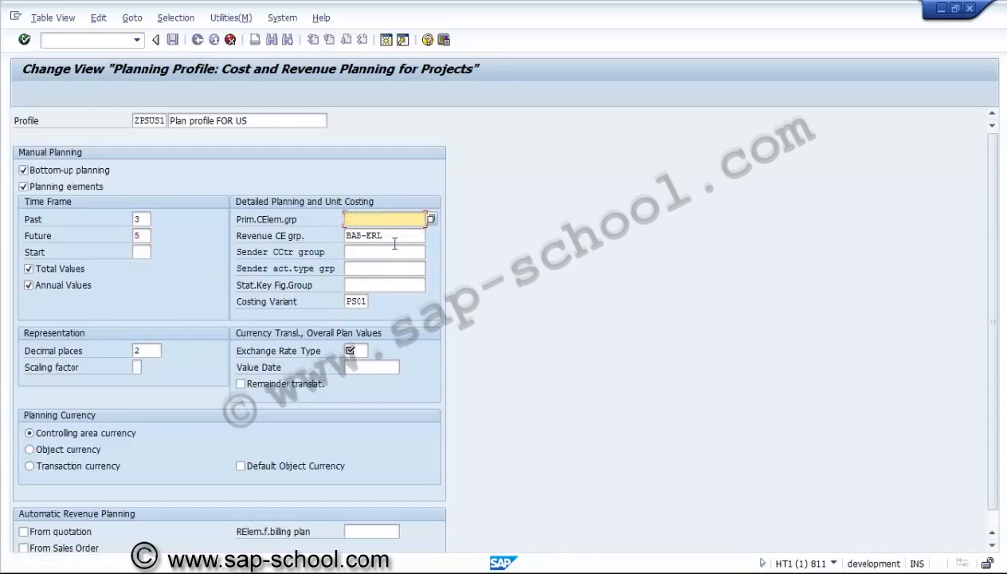
click(395, 236)
key(BackSpace)
key(BackSpace)
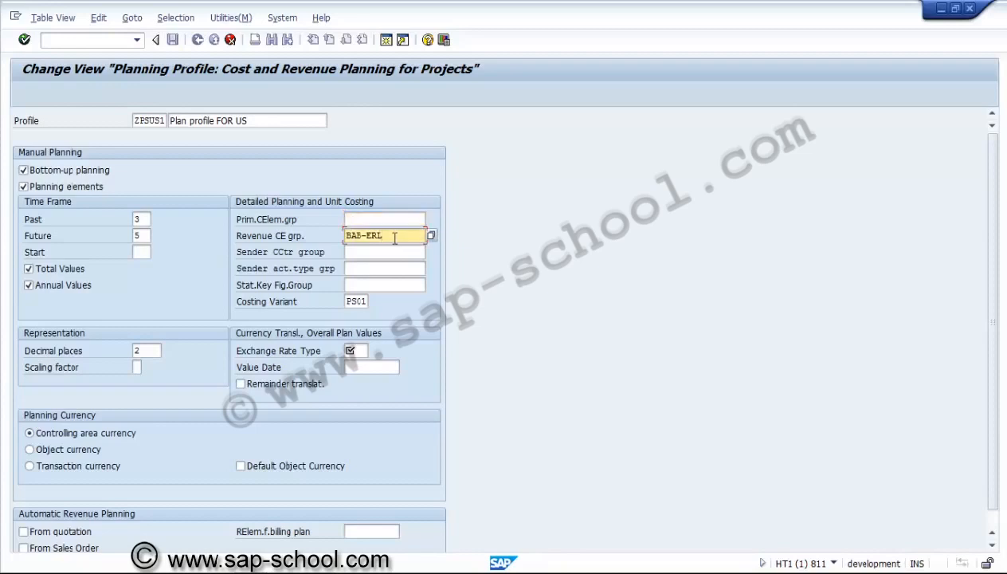
key(BackSpace)
key(BackSpace)
key(BackSpace)
key(BackSpace)
key(BackSpace)
Set the exchange rate type for overall plan values to M and confirm the copied planning profile
click(363, 286)
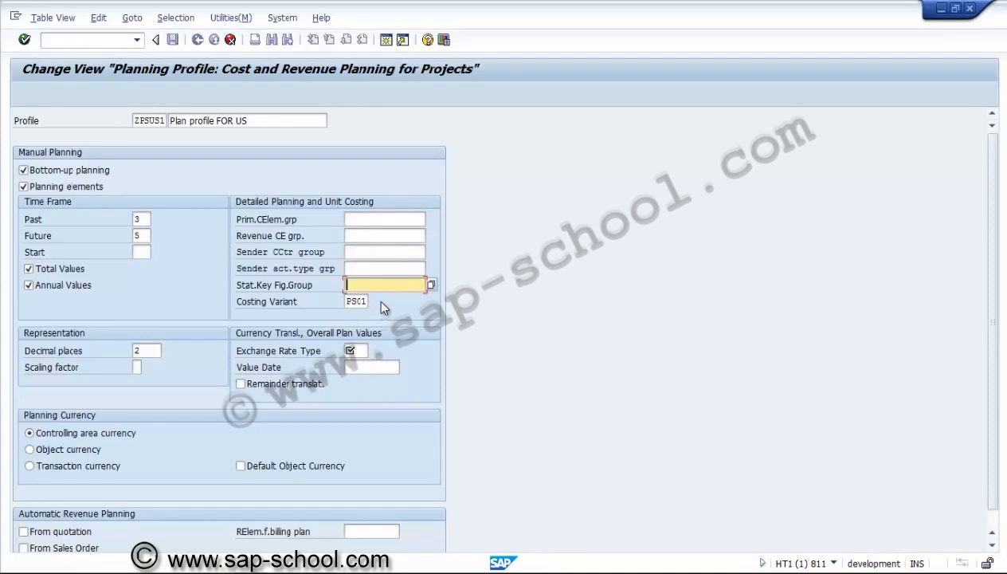
click(358, 351)
text(M)
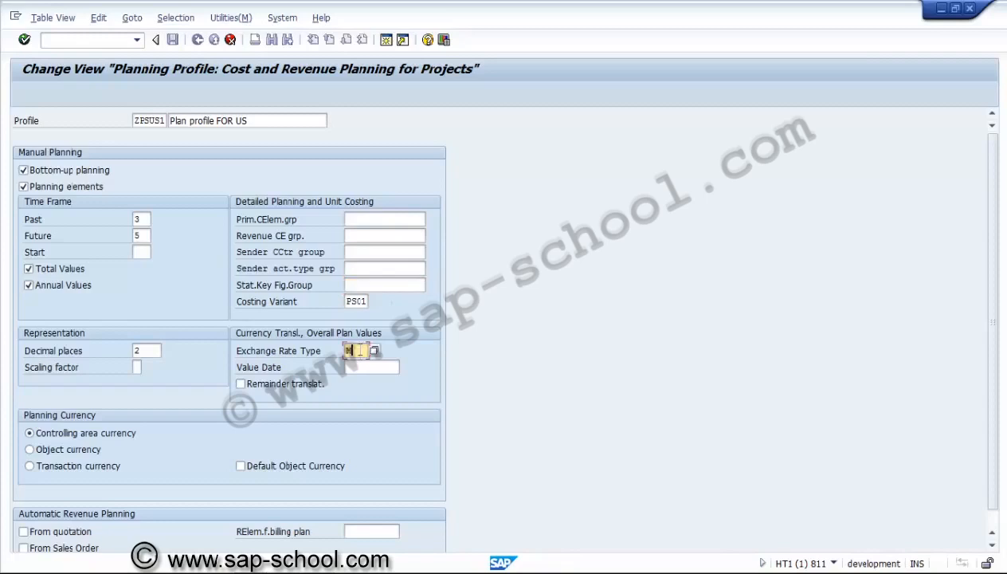
click(369, 285)
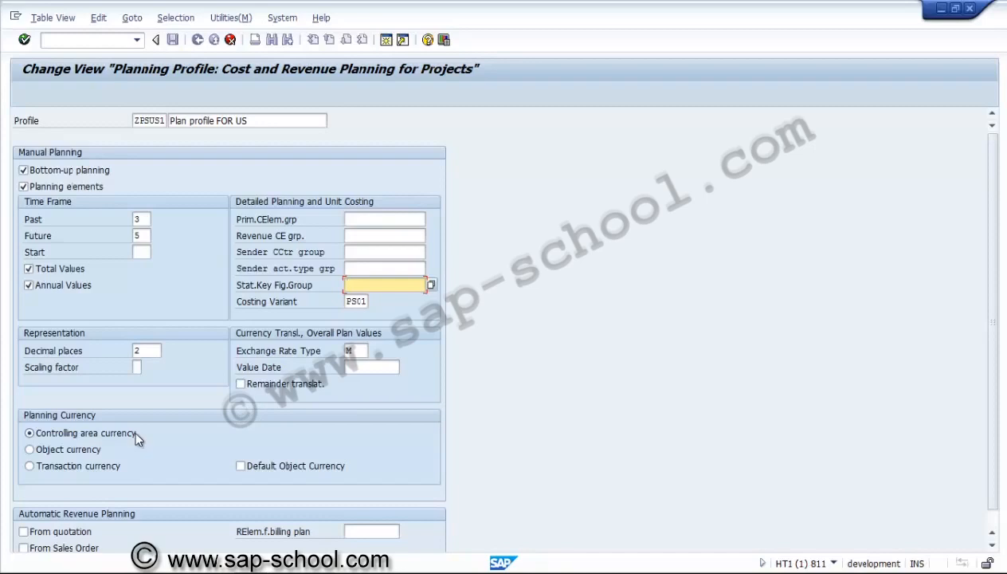
click(353, 351)
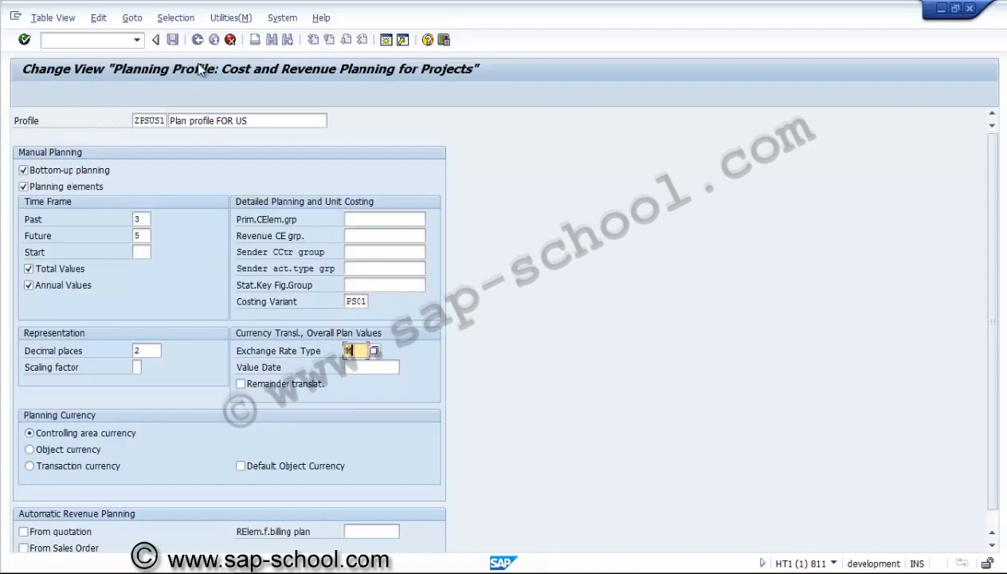
key(Return)
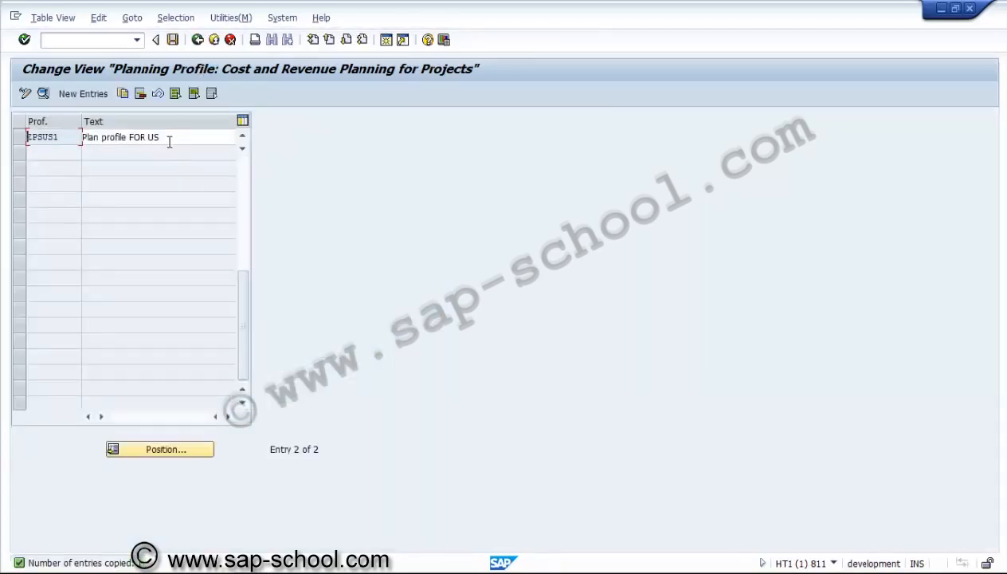
Save the new planning profile in a new customizing request with the short description "PS - Planning profile"
click(168, 142)
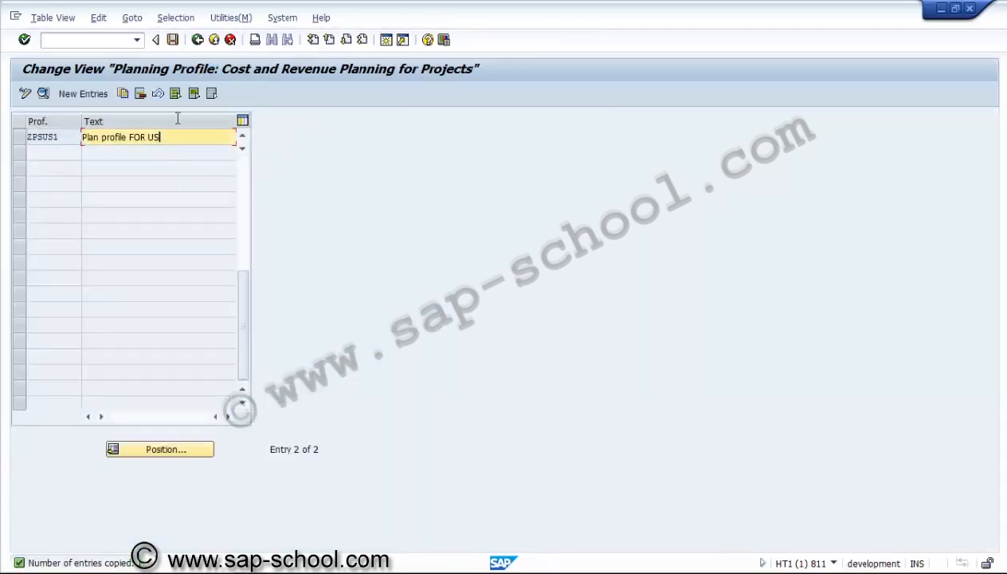
click(173, 40)
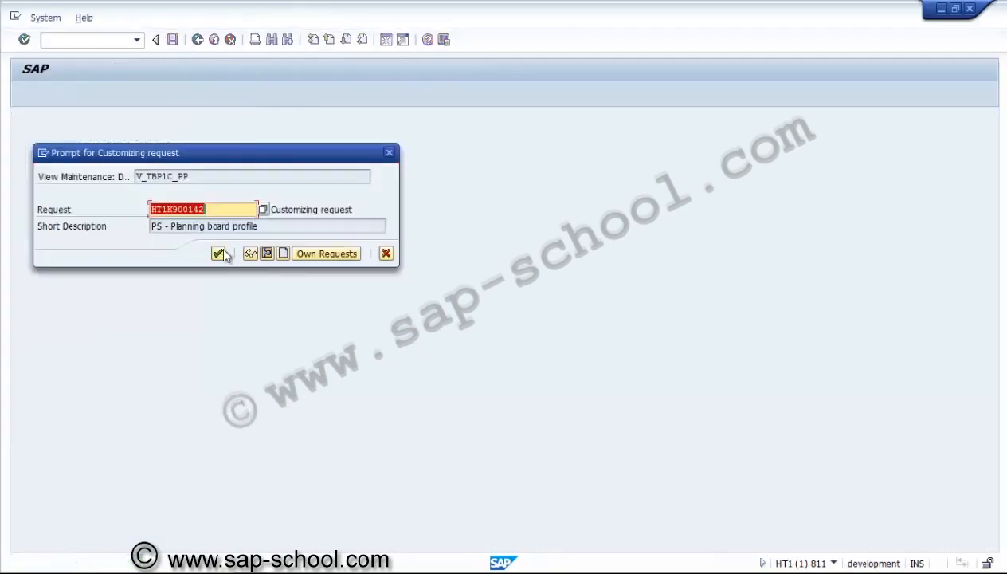
click(279, 252)
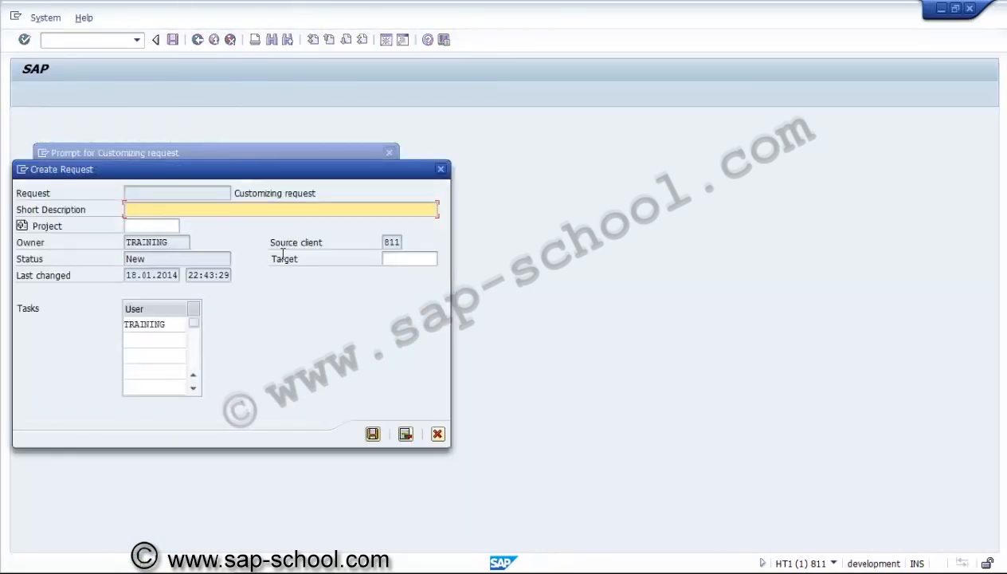
text(ps)
key(BackSpace)
key(BackSpace)
key(BackSpace)
text(PS - Planning profile)
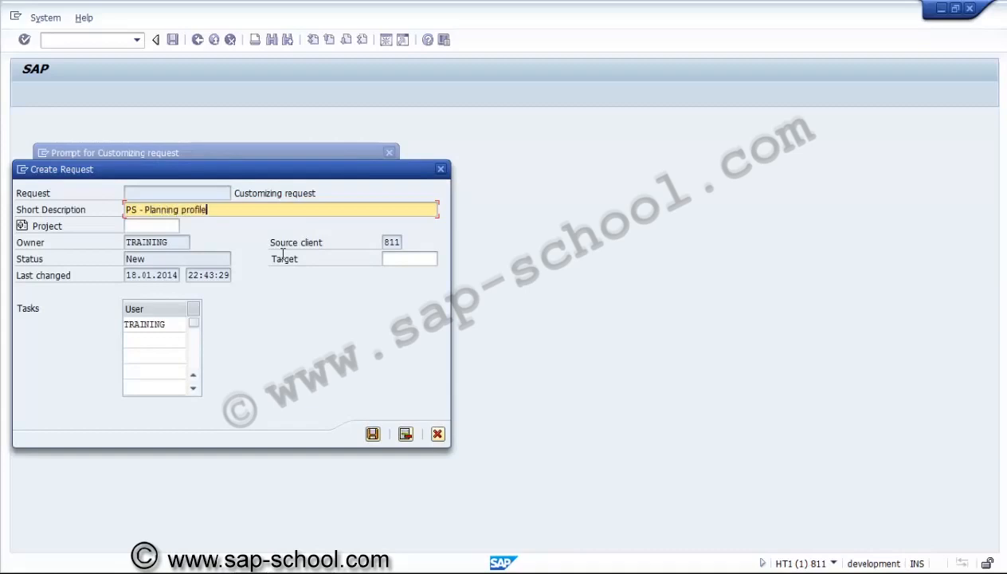
click(373, 433)
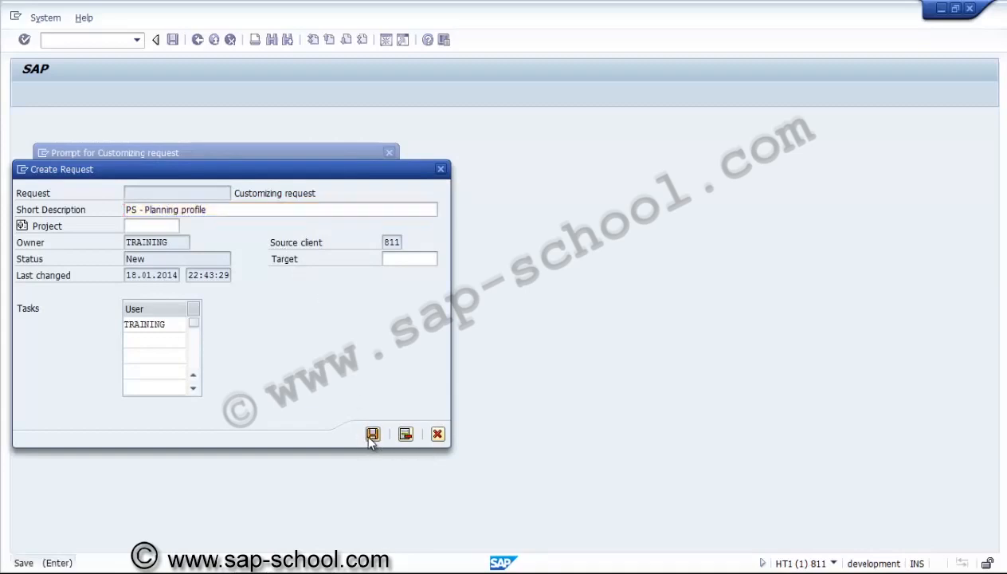
click(217, 254)
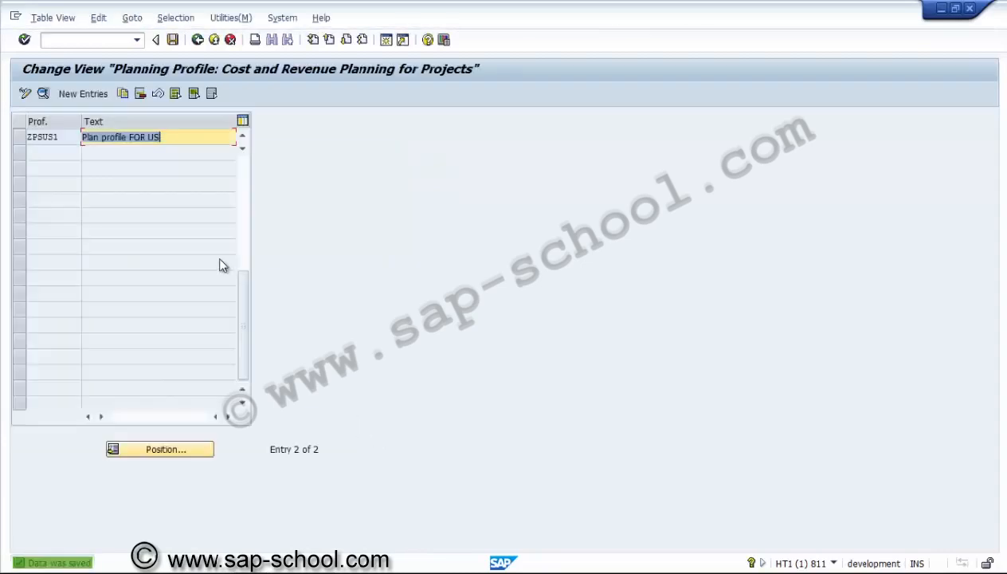
Return to the IMG structure and collapse Hierarchical Cost Planning, Manual Cost Planning in WBS and Planned Costs
click(197, 40)
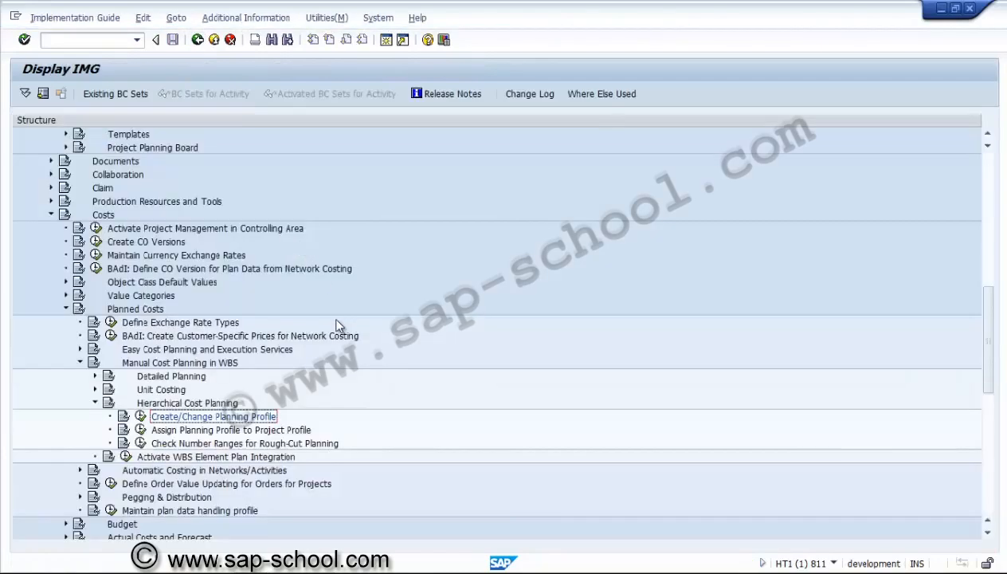
click(175, 433)
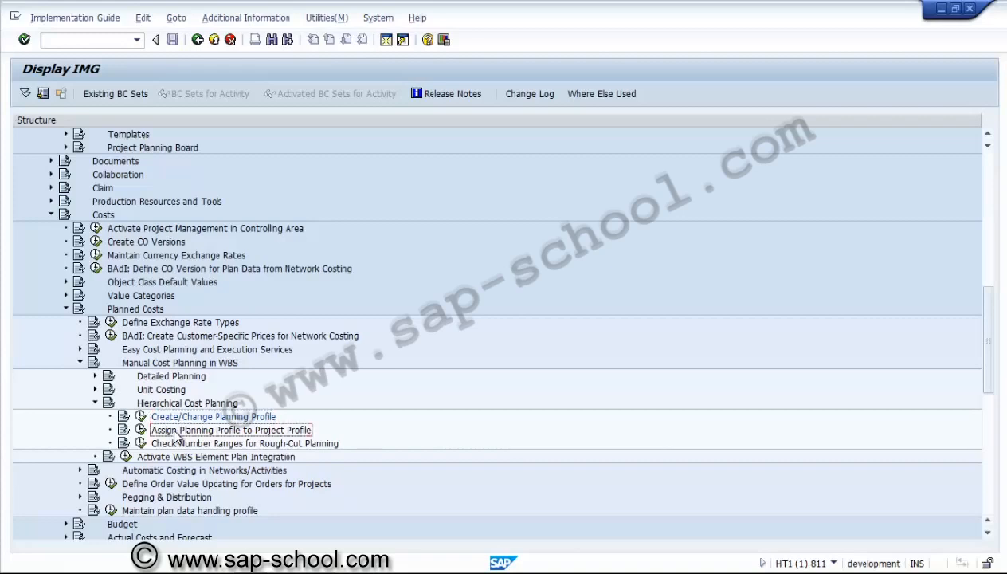
click(95, 404)
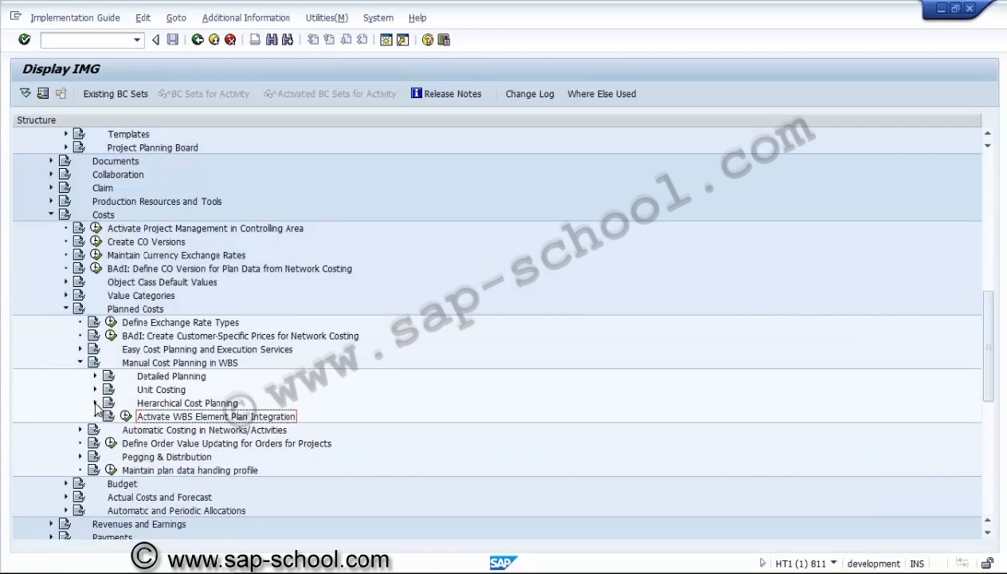
click(80, 363)
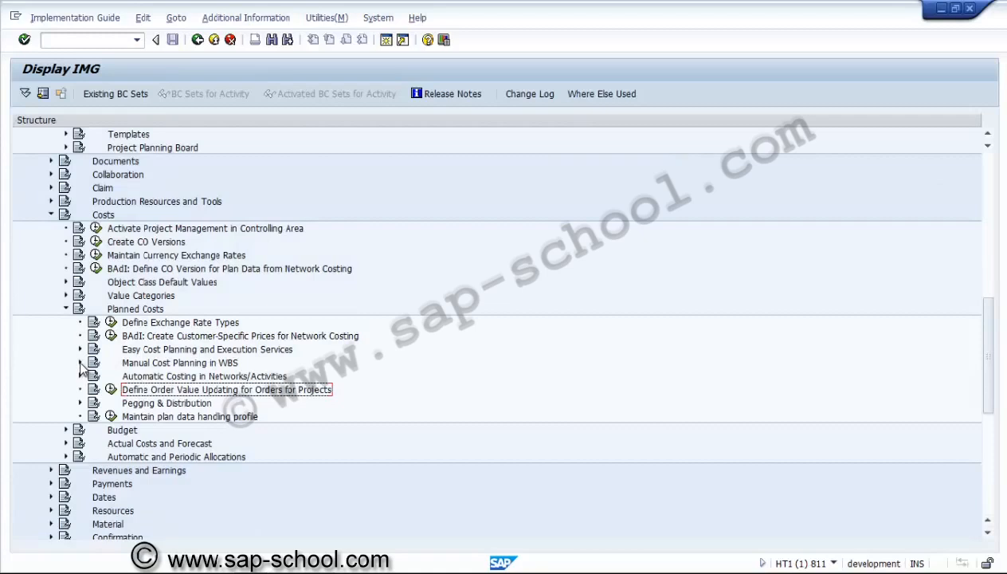
click(66, 309)
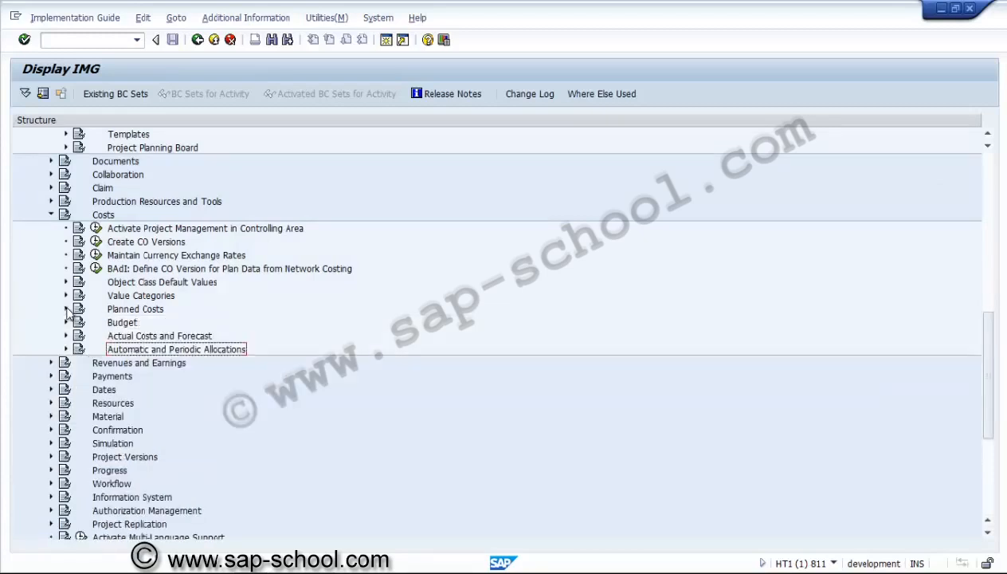
Open the general budget profile from Maintain Budget Profiles under Budget and examine its time frame, decimal places and availability control activation type
click(67, 322)
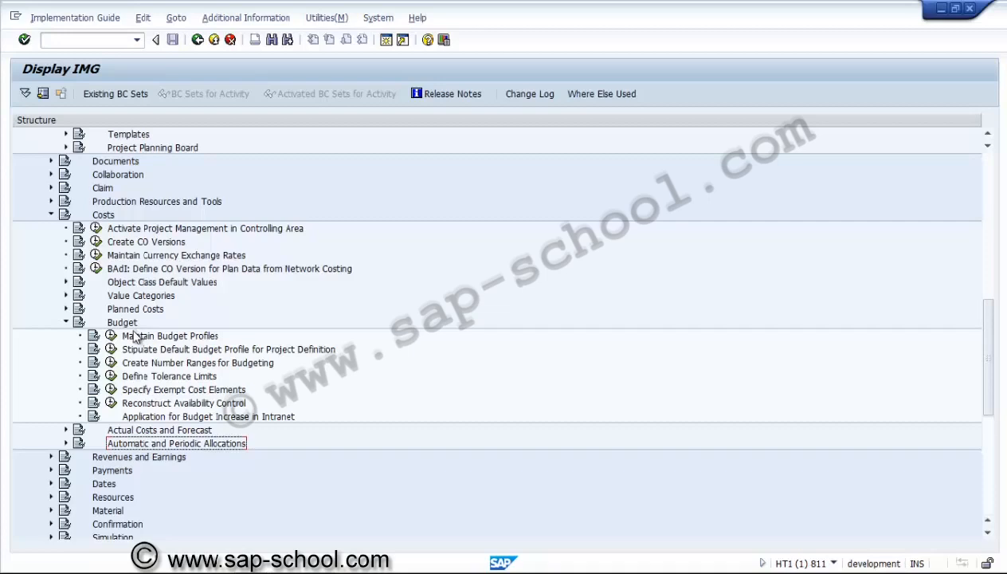
click(112, 336)
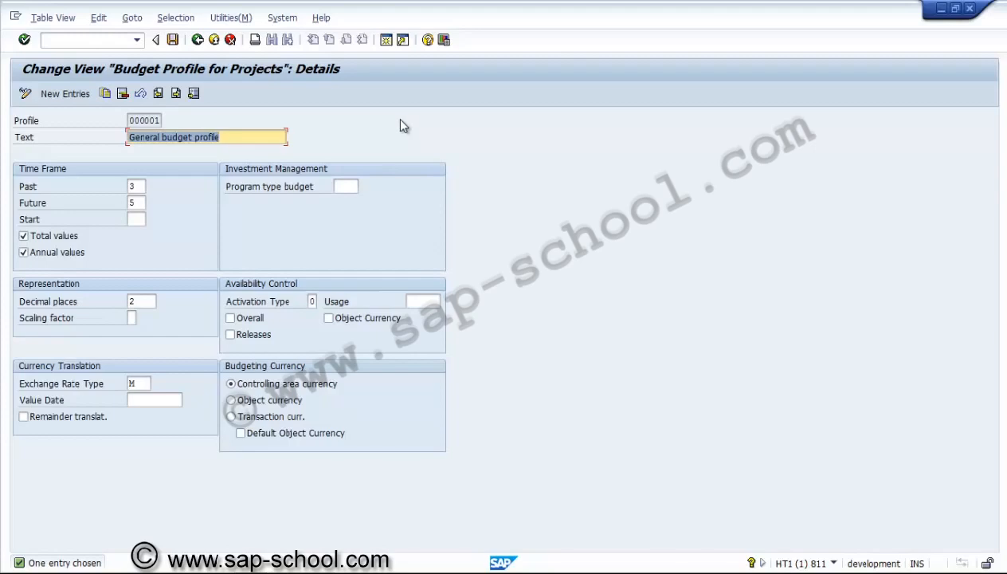
click(136, 186)
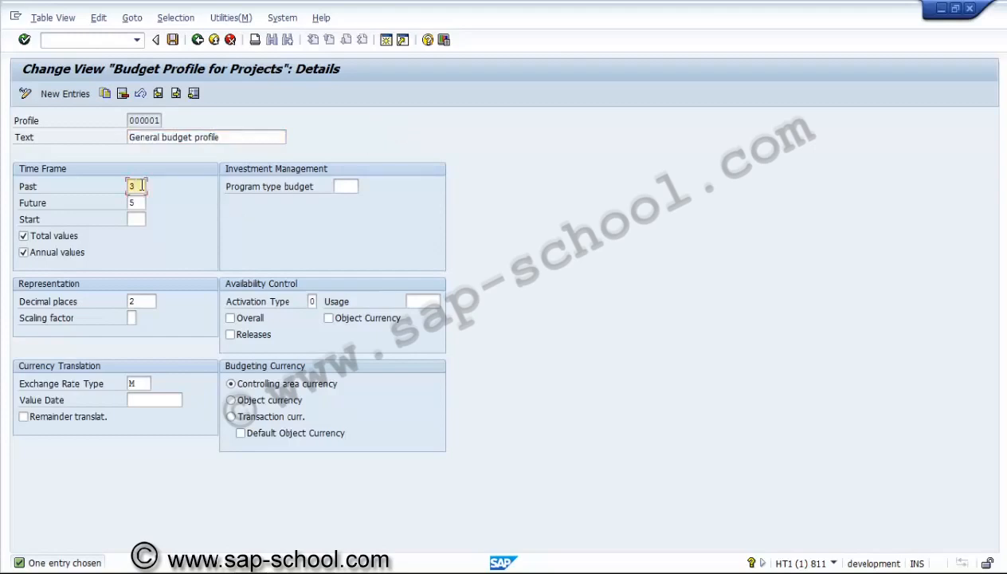
click(146, 303)
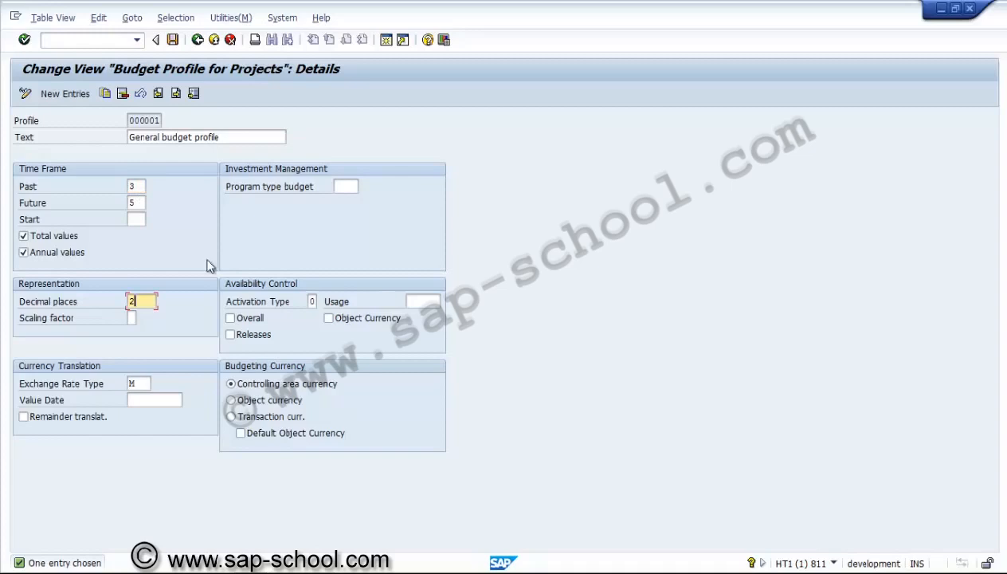
click(315, 302)
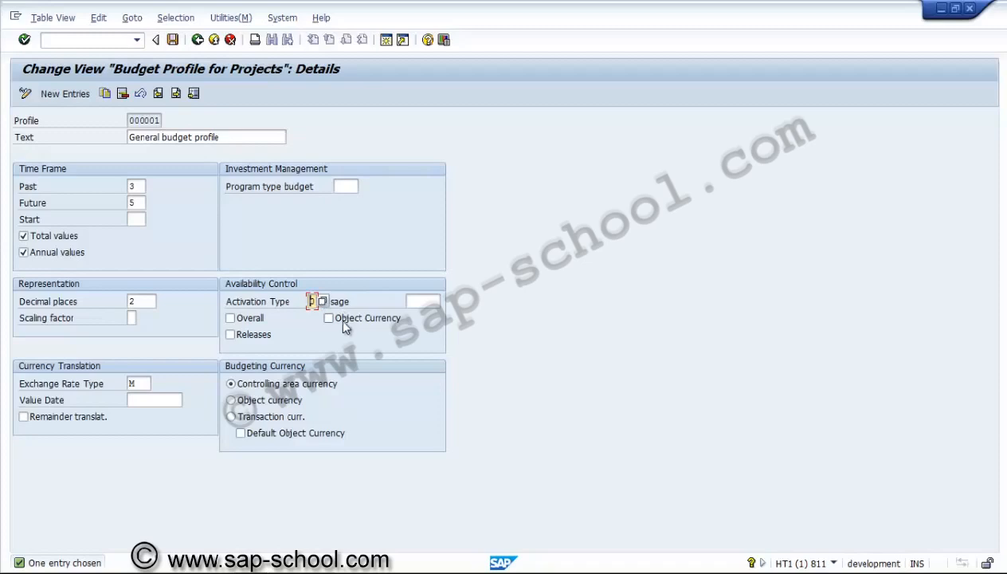
Check the availability control activation types, and start a copy of the general budget profile under the profile key ZPSUS1
click(323, 302)
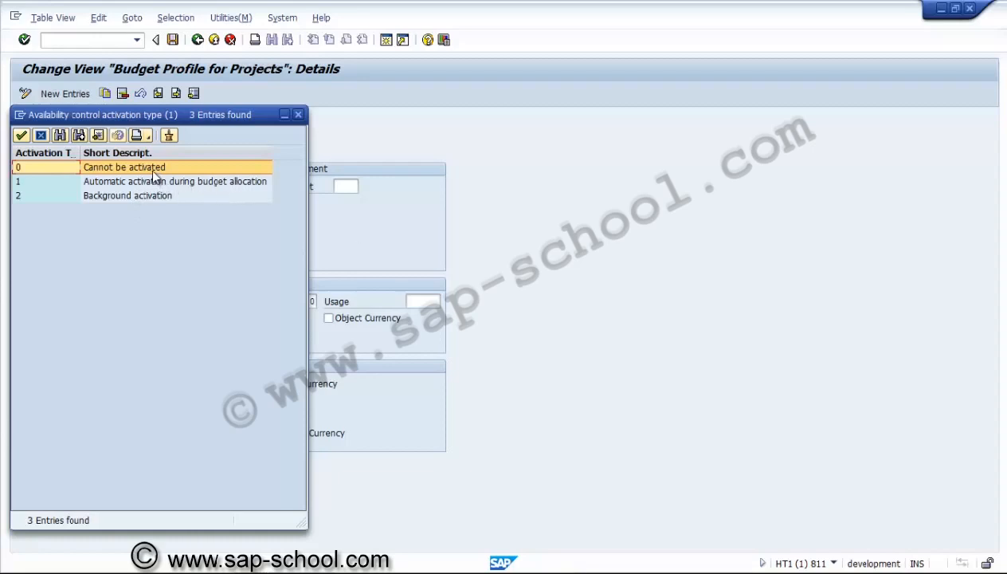
click(297, 116)
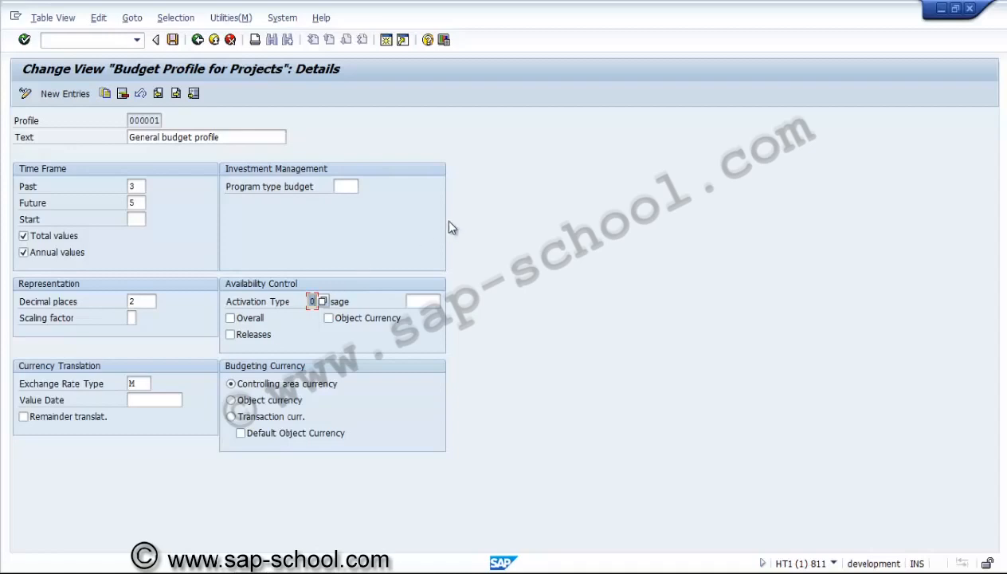
click(106, 94)
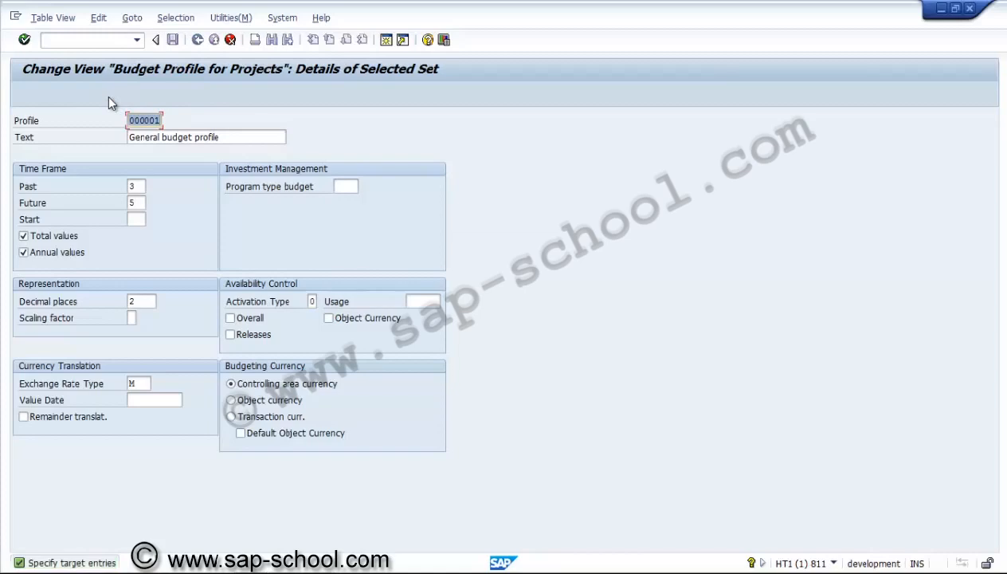
text(z)
text(ZPSUS)
text(1)
Change the copied budget profile's text to "Budget profile for US01"
click(160, 138)
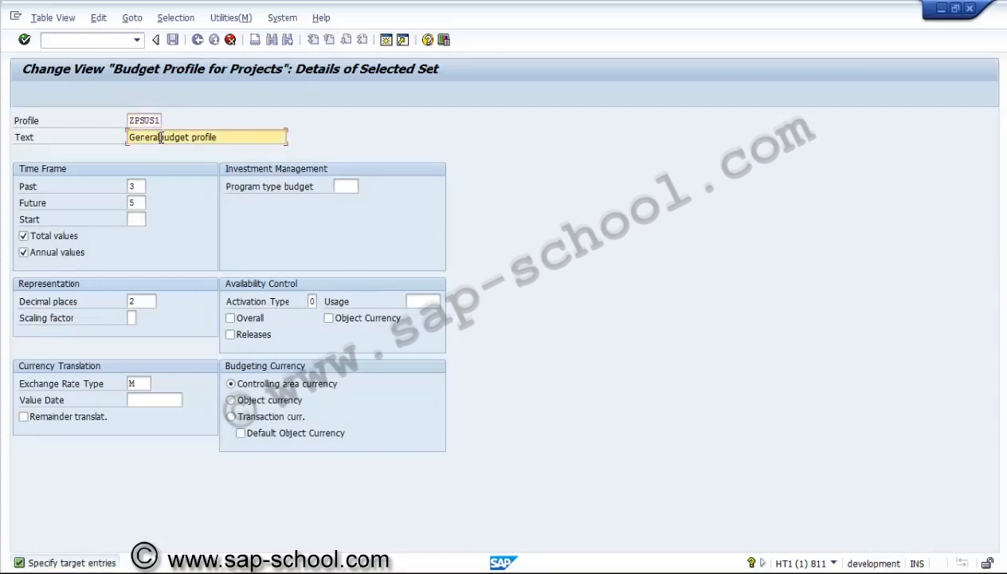
key(BackSpace)
key(BackSpace)
key(BackSpace)
key(BackSpace)
key(BackSpace)
key(BackSpace)
key(BackSpace)
key(BackSpace)
text(B)
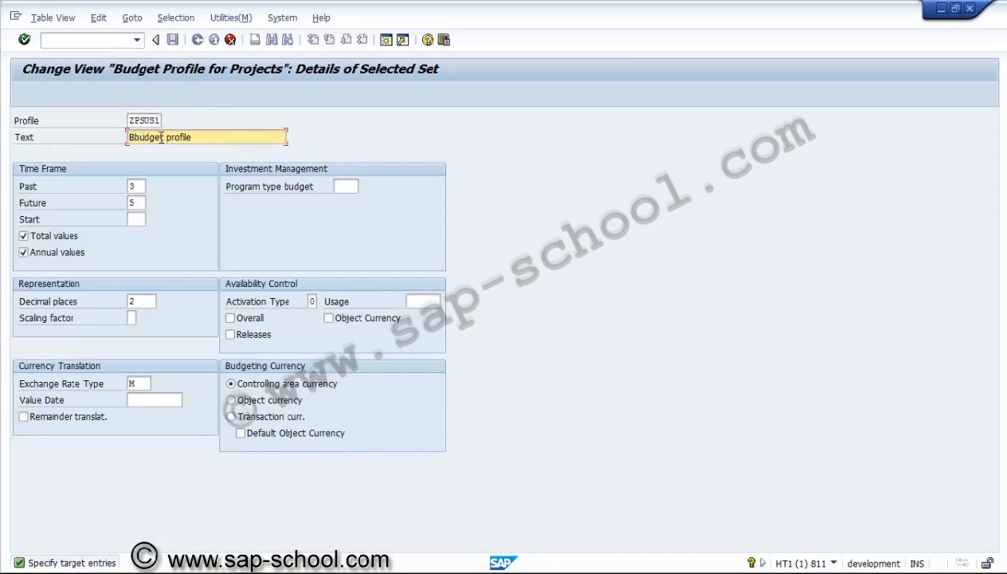
key(Delete)
key(Right)
key(Right)
key(Right)
key(Right)
key(Right)
key(Right)
key(Right)
key(Right)
key(Right)
key(Right)
key(Right)
key(Right)
key(Right)
text(for US01)
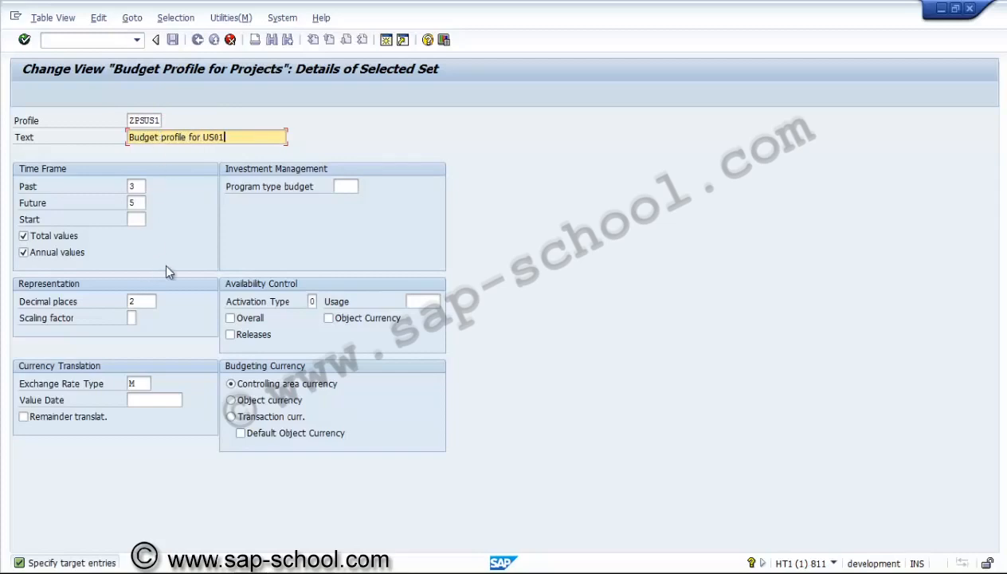
Set availability control to activation type 1 (automatic activation during budget allocation) with Overall and Releases enabled, and confirm the copied profile
click(314, 301)
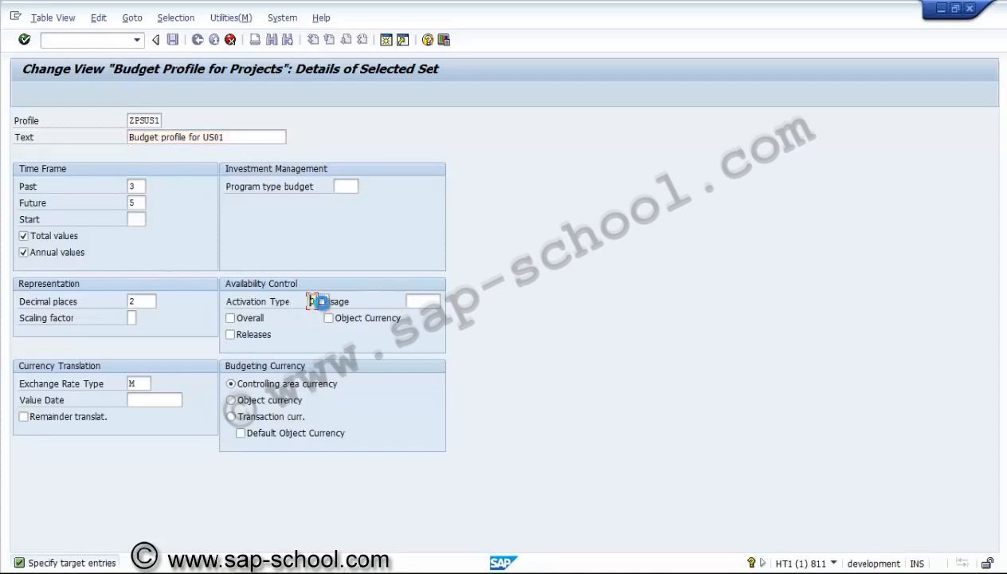
click(322, 302)
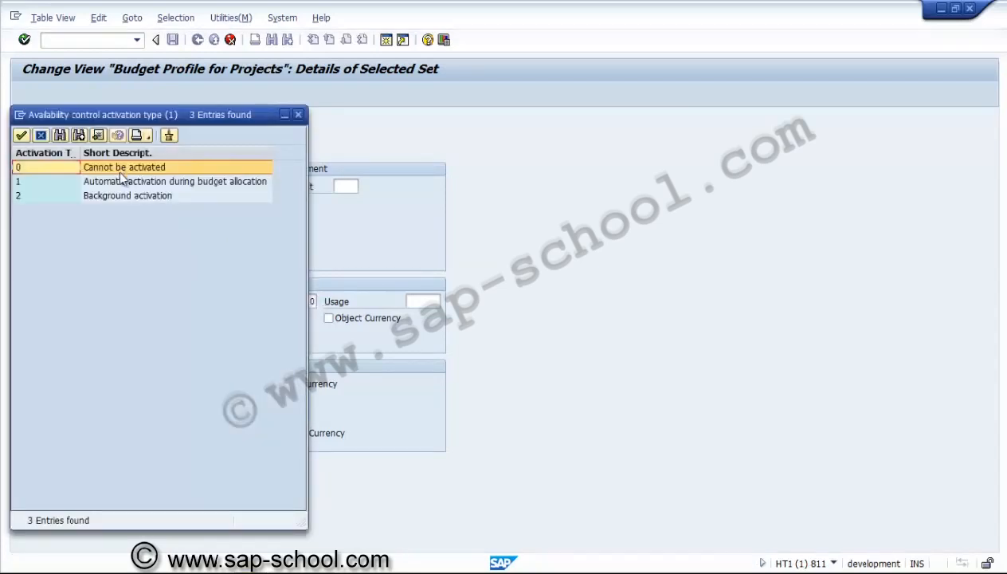
double_click(115, 180)
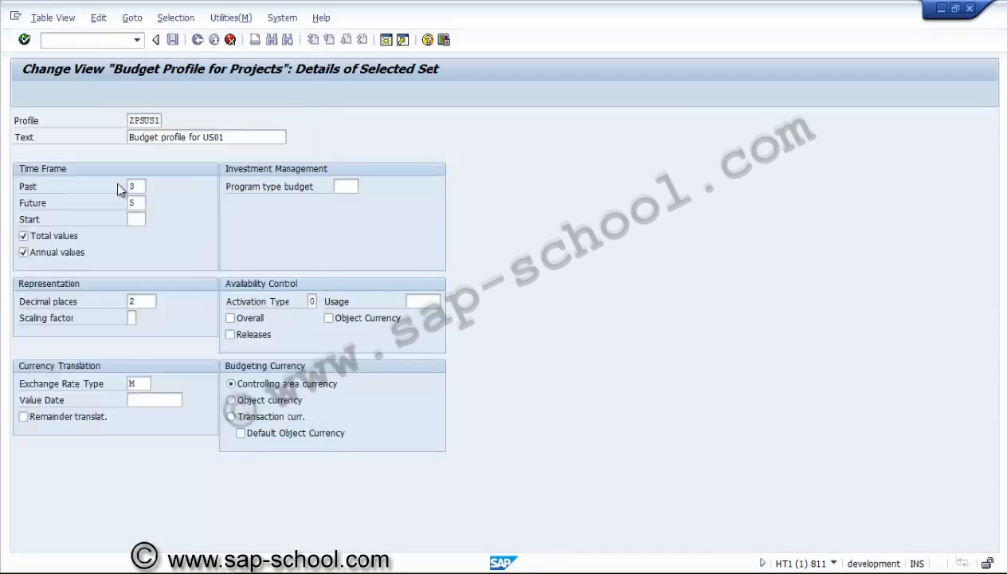
click(249, 322)
click(250, 331)
click(250, 336)
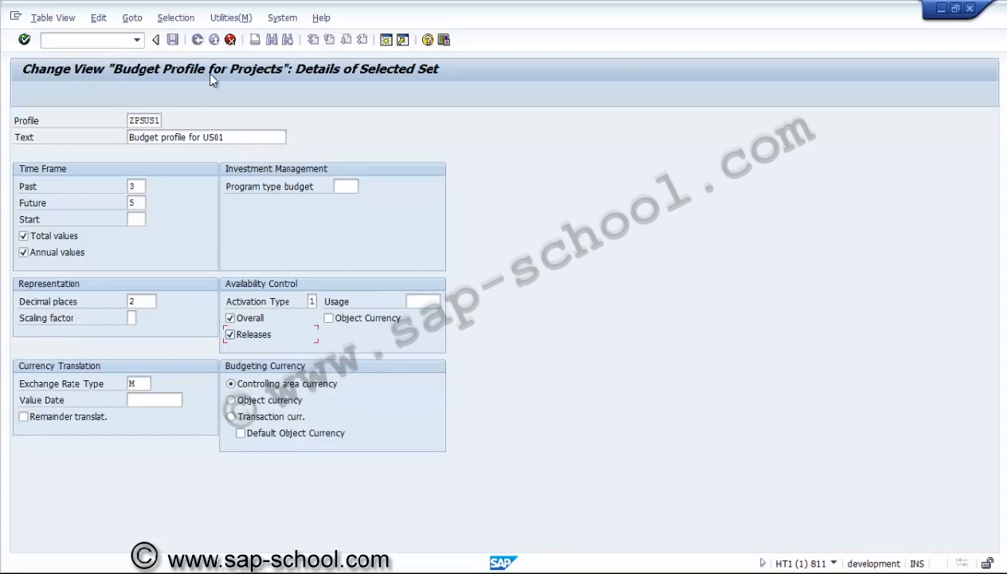
key(Return)
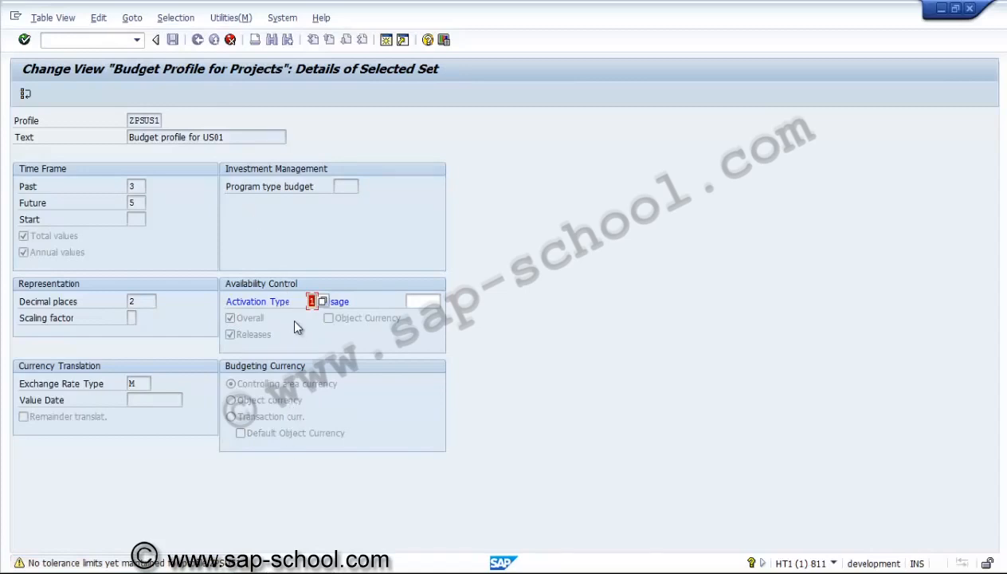
key(Return)
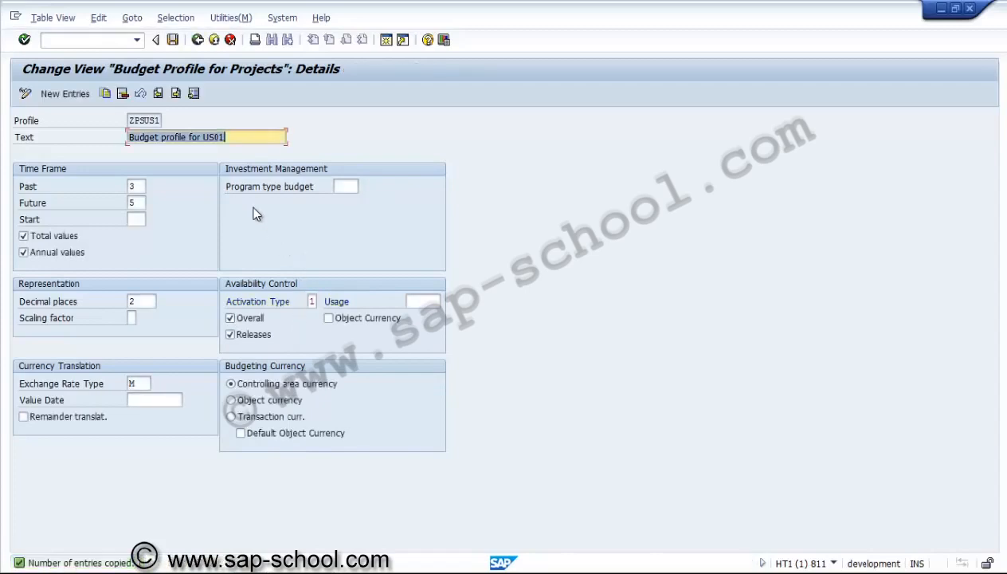
Save the new budget profile in a new customizing request with the short description "PS - Budget profile"
click(172, 39)
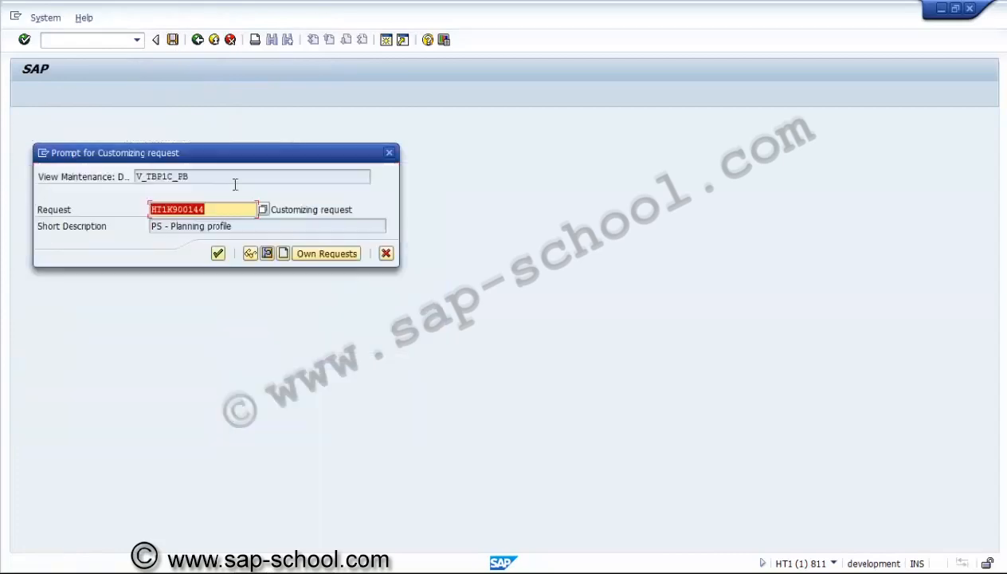
click(283, 253)
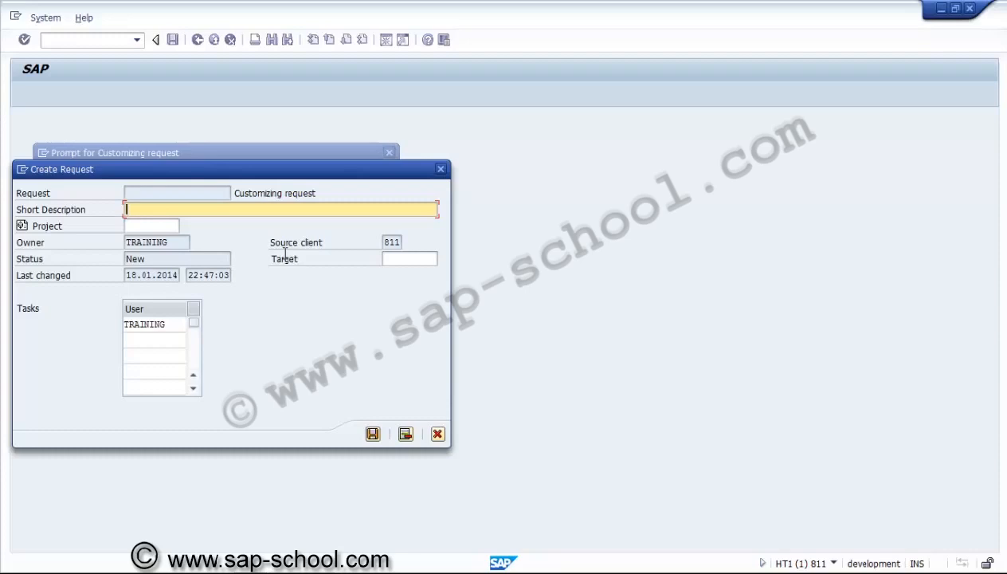
text(PS - Budget profile)
click(372, 434)
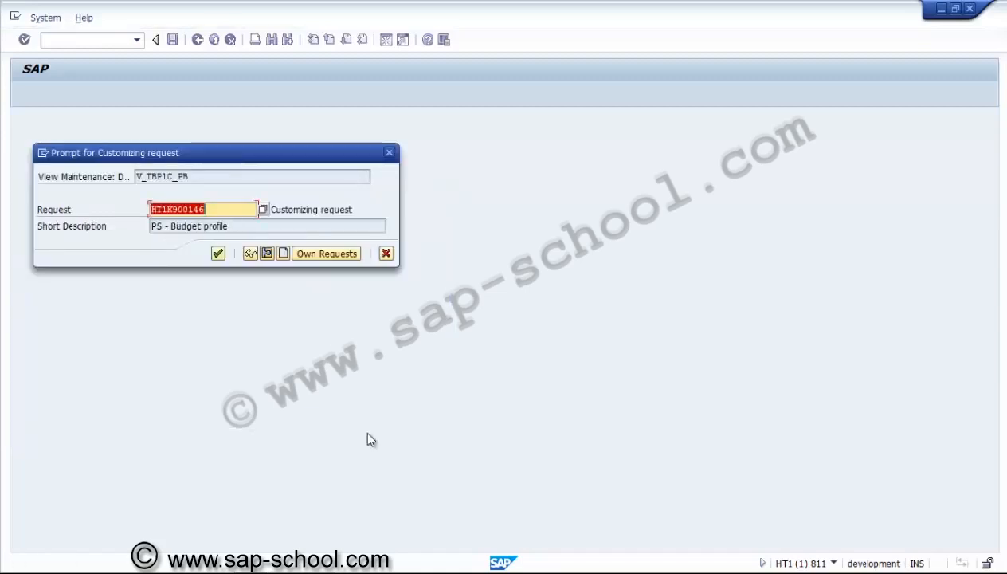
key(Return)
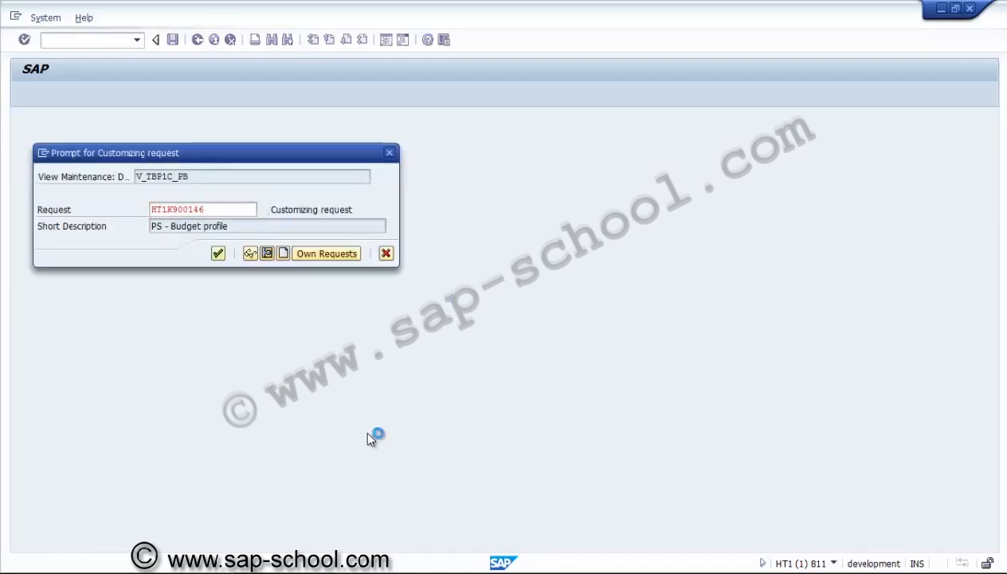
Return to the IMG structure and open Define Tolerance Limits under Budget
key(F3)
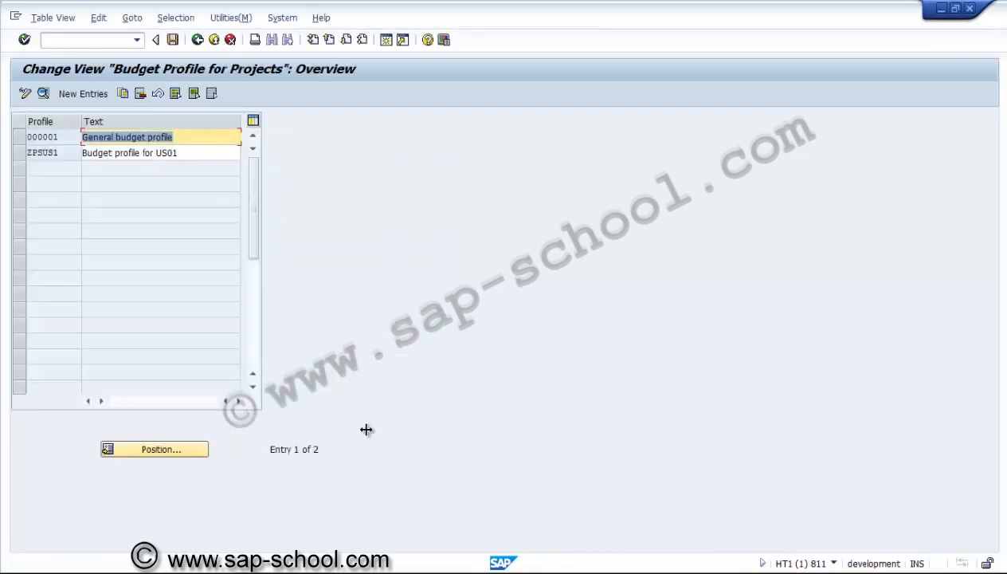
click(196, 41)
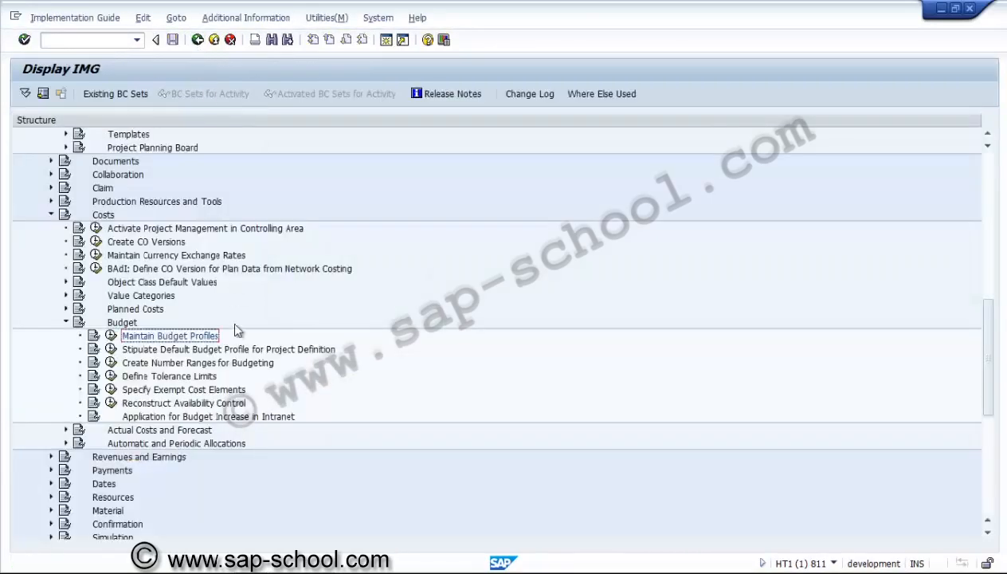
click(150, 377)
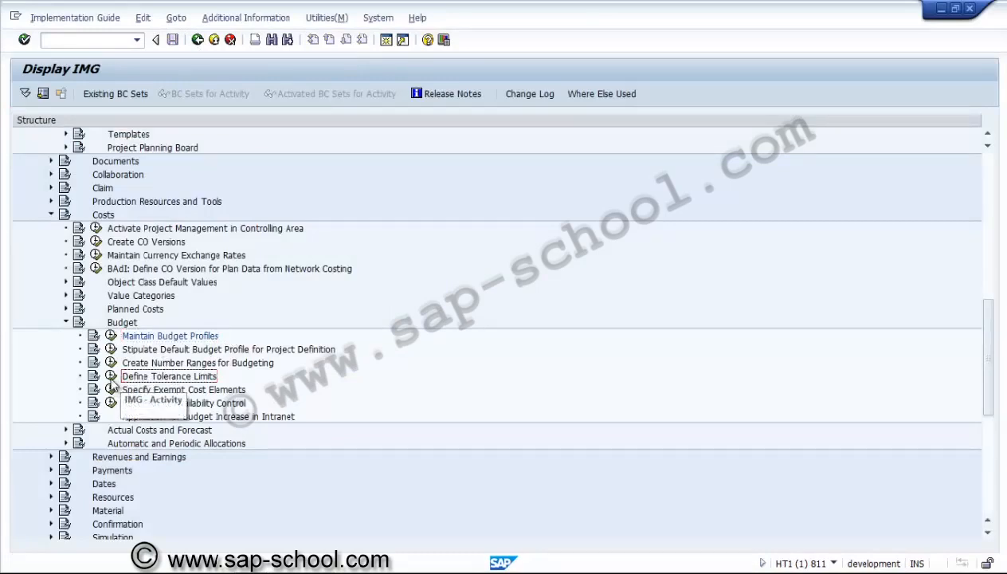
click(111, 377)
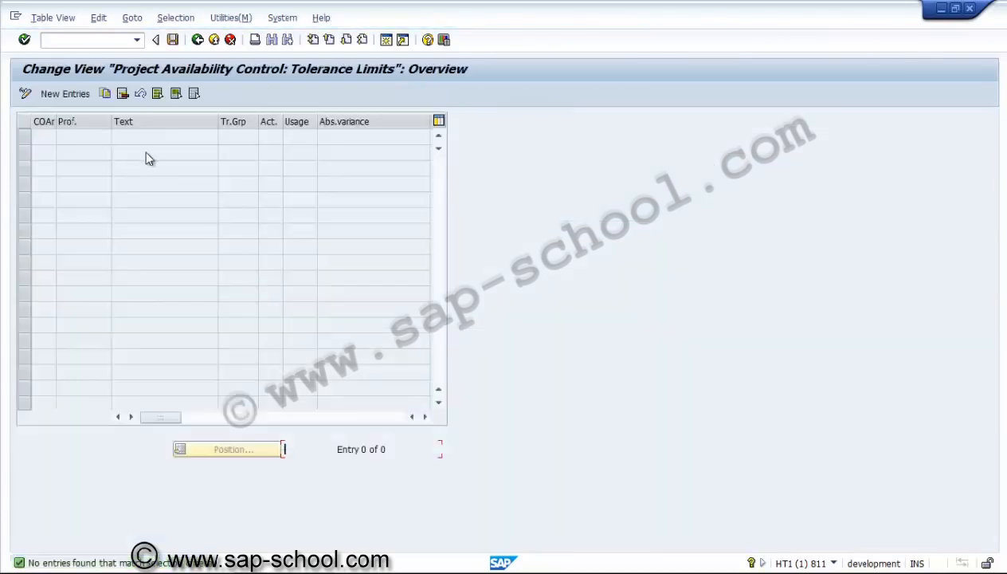
Create a new tolerance limit entry for controlling area US01 and budget profile ZPSUS1
click(77, 95)
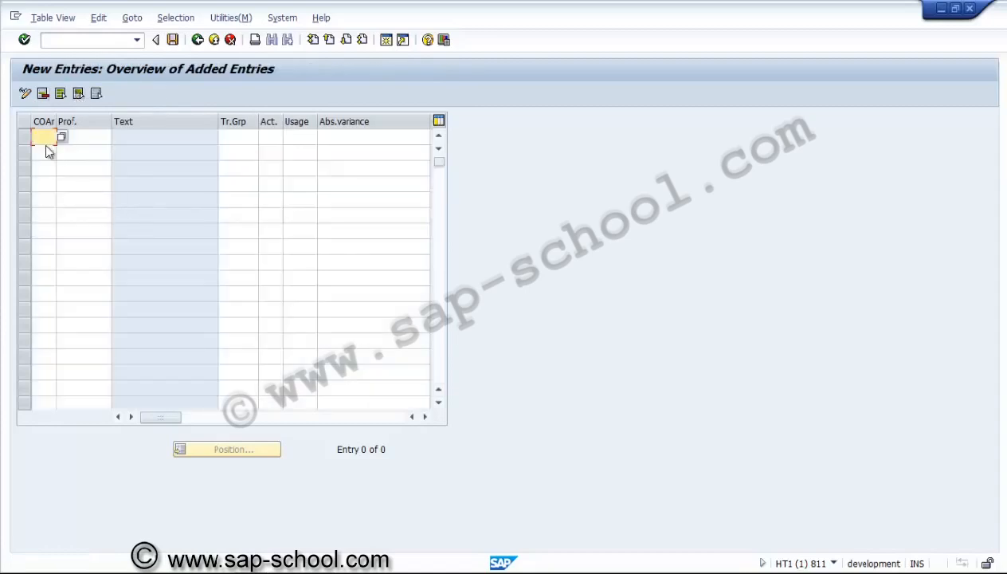
click(66, 139)
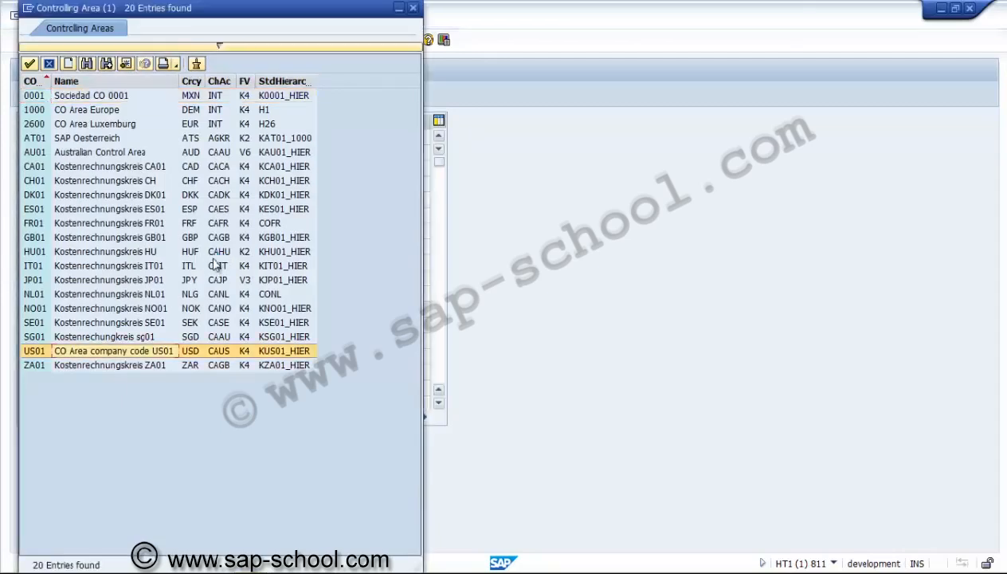
double_click(35, 350)
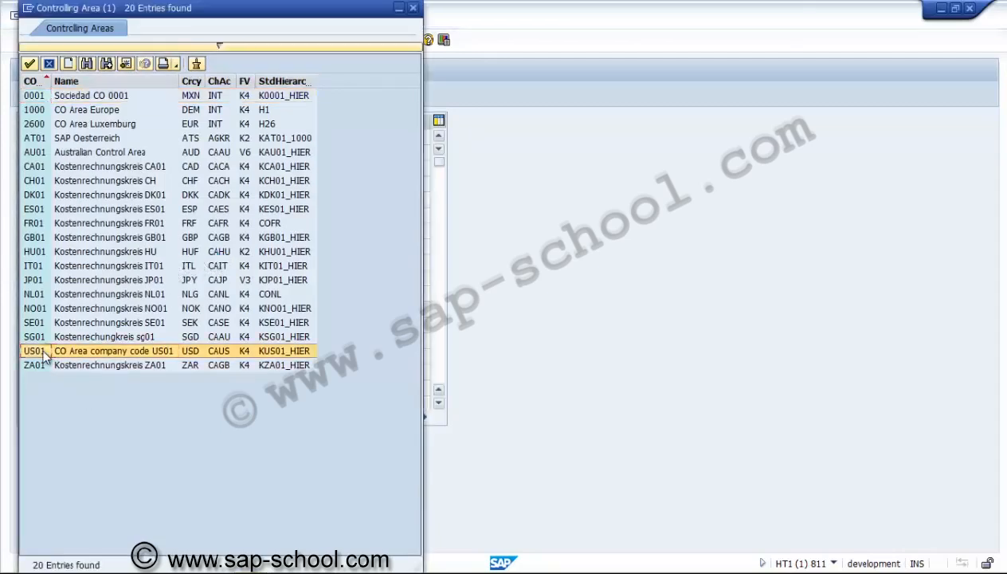
click(93, 140)
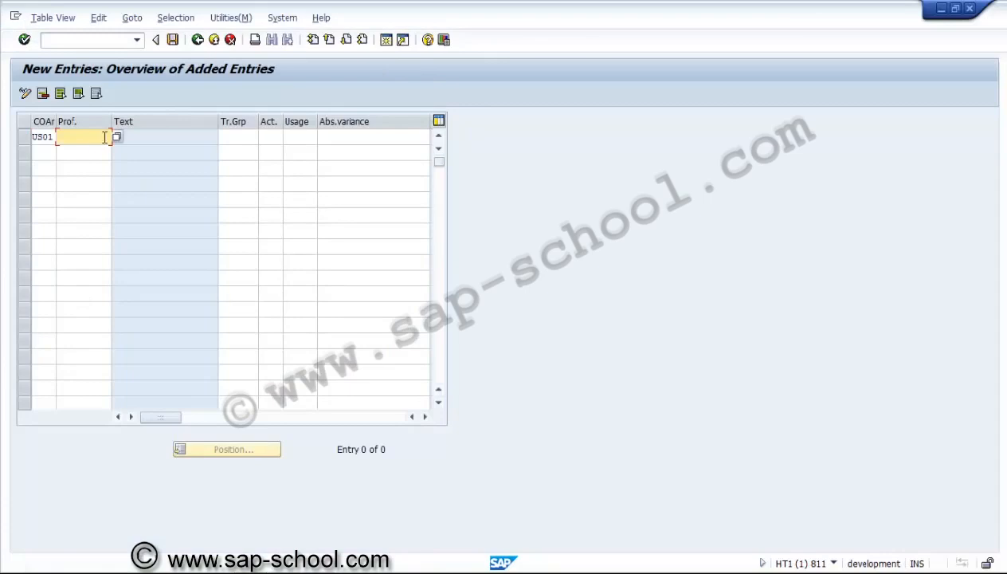
key(Return)
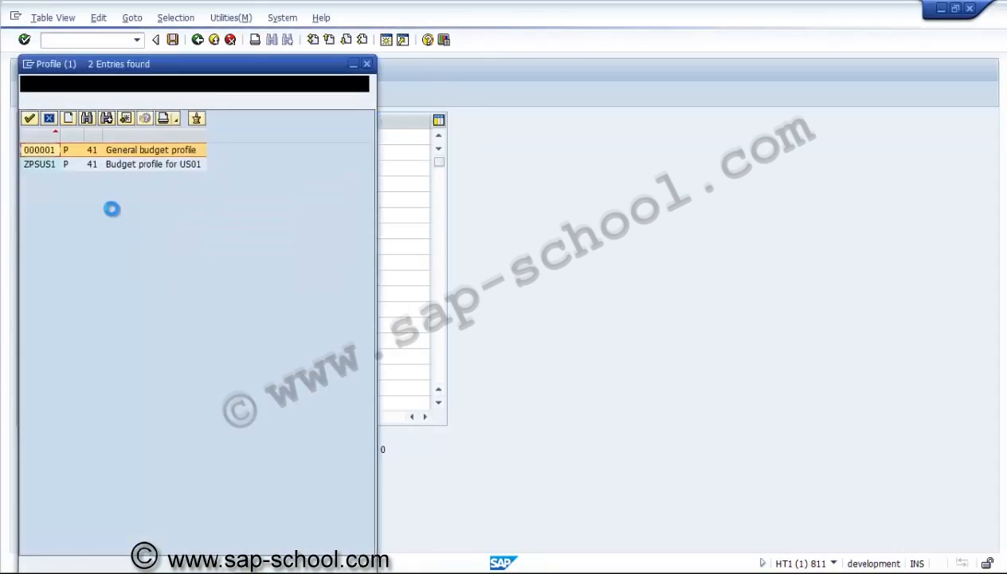
click(47, 167)
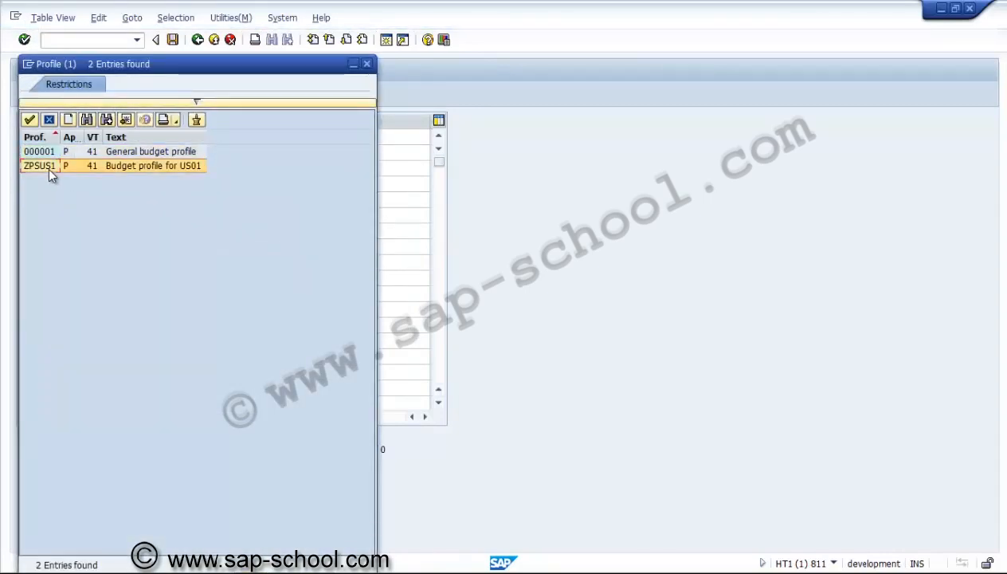
double_click(48, 166)
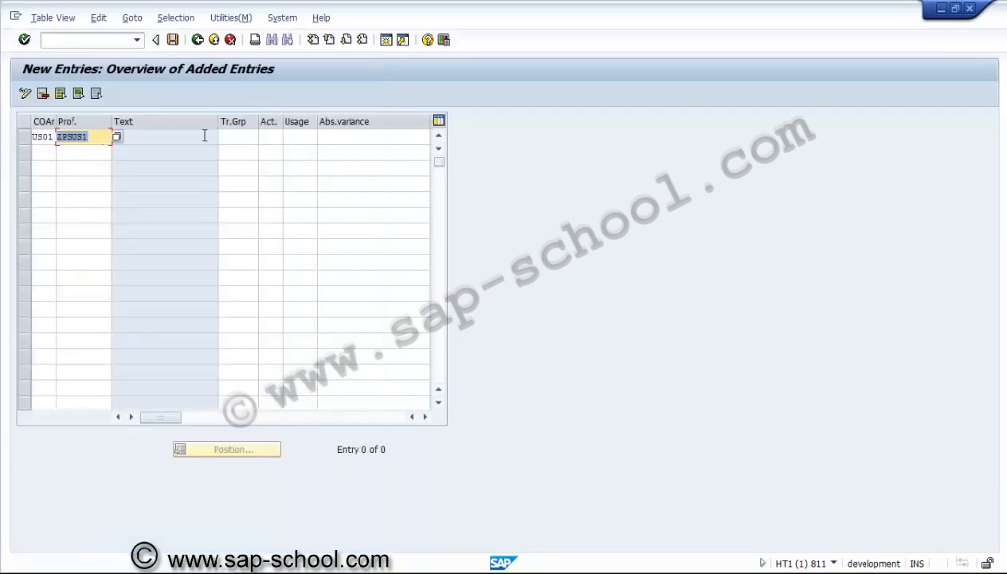
Assign all activity groups (++) and availability control action 1 (Warning) to the US01 tolerance limit entry
click(240, 135)
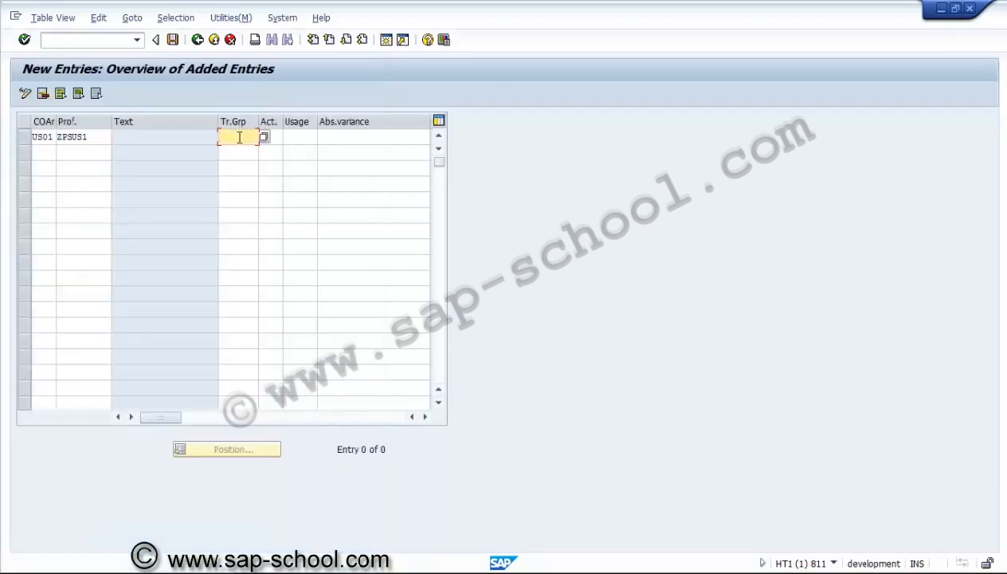
click(263, 137)
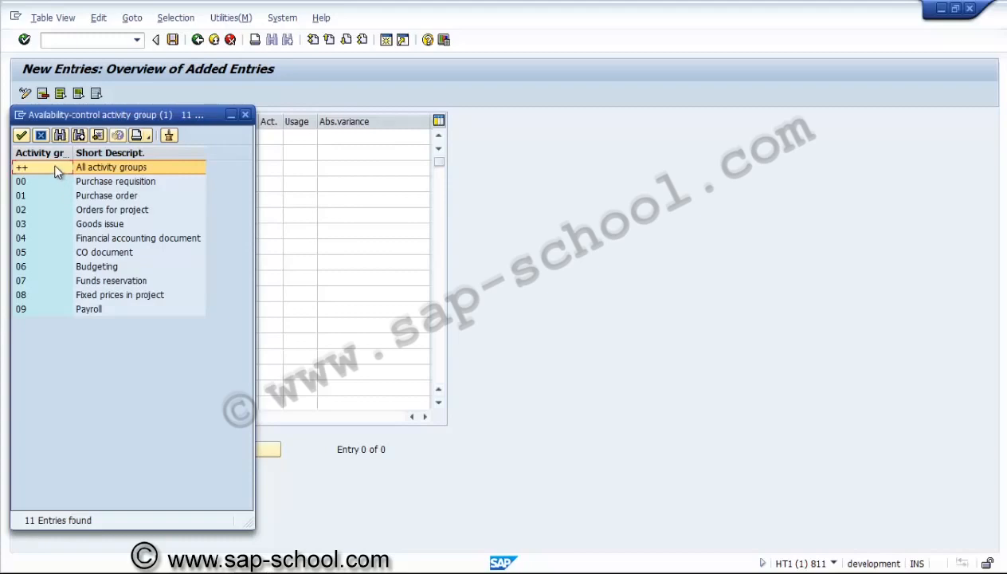
double_click(55, 168)
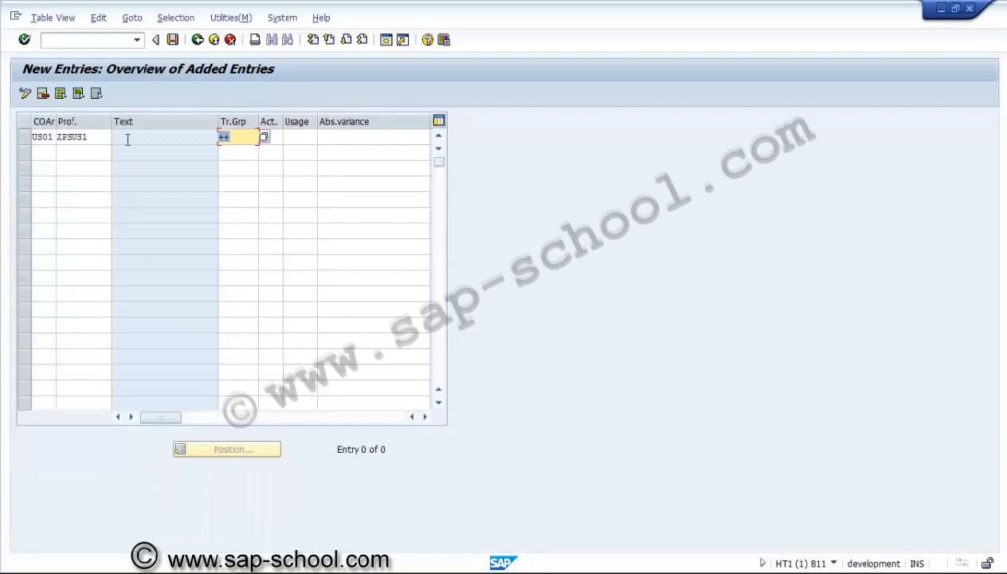
click(276, 140)
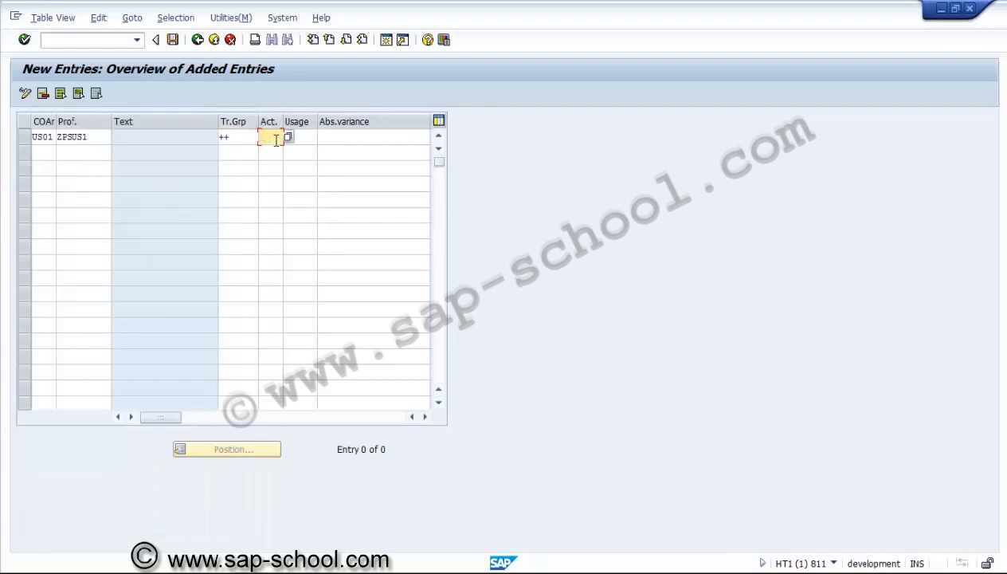
click(287, 138)
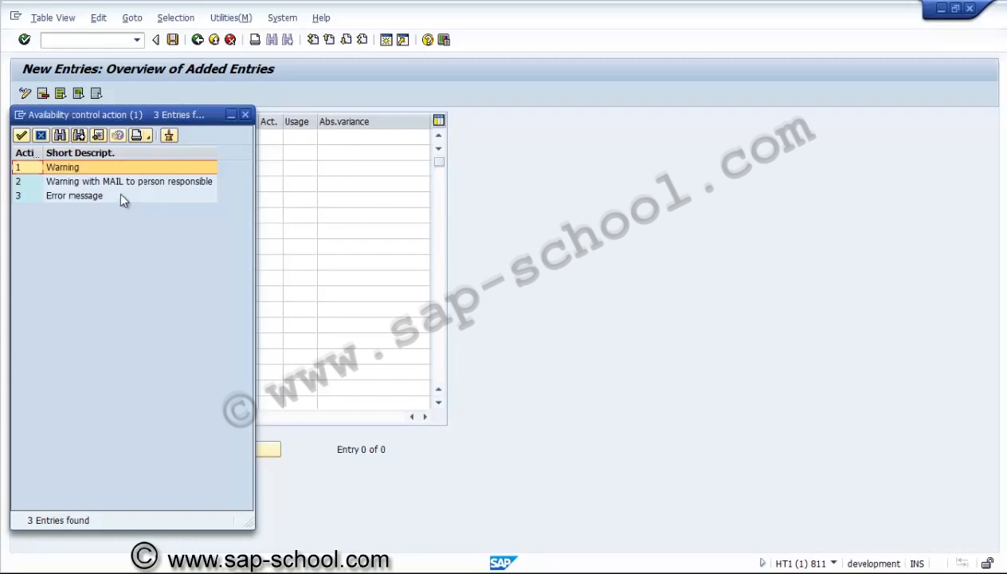
double_click(102, 167)
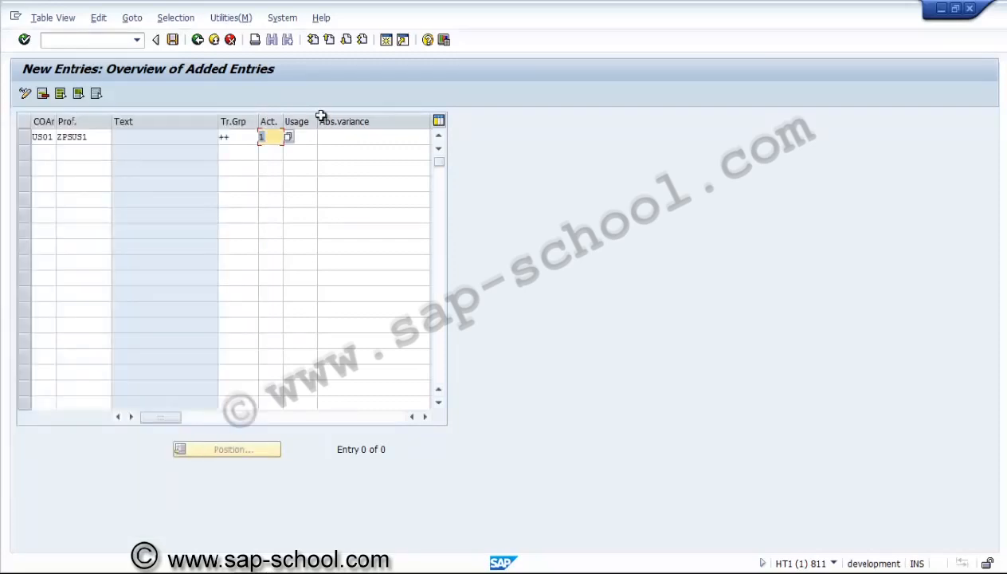
Set the usage of the warning tolerance limit to 85 and leave its absolute variance empty
click(312, 139)
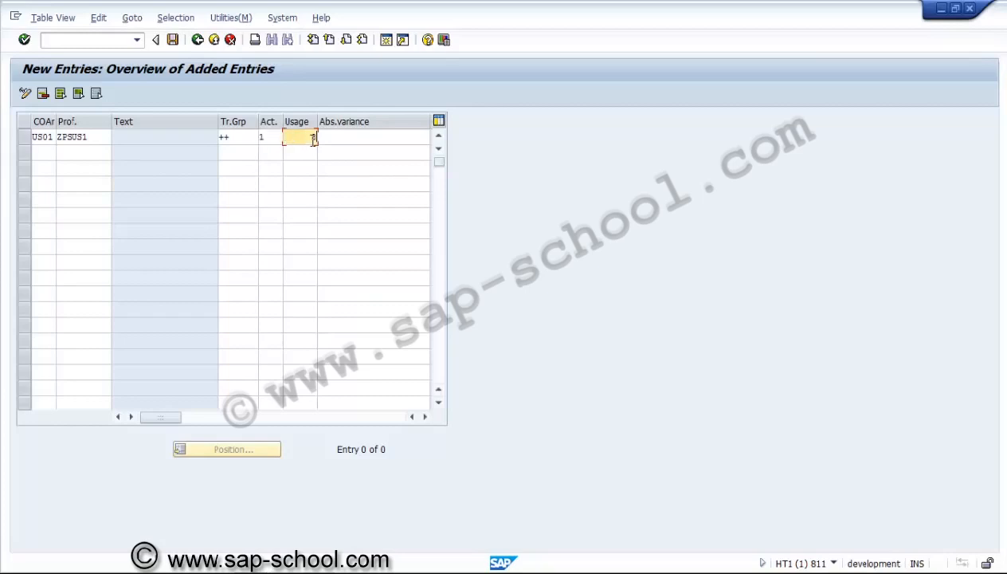
text(80)
click(346, 141)
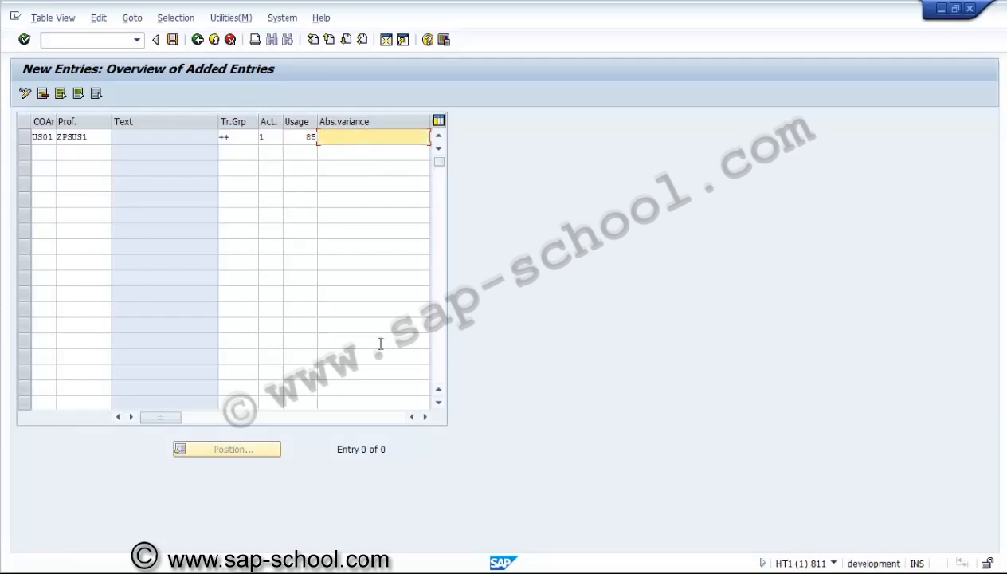
Add a second tolerance limit entry for controlling area US01 and budget profile ZPSUS1
click(425, 417)
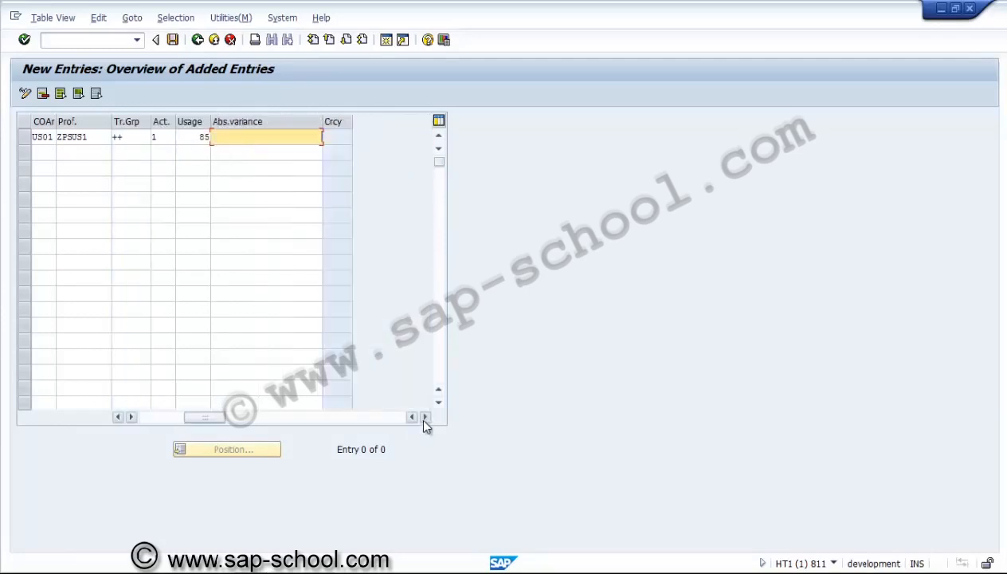
click(151, 417)
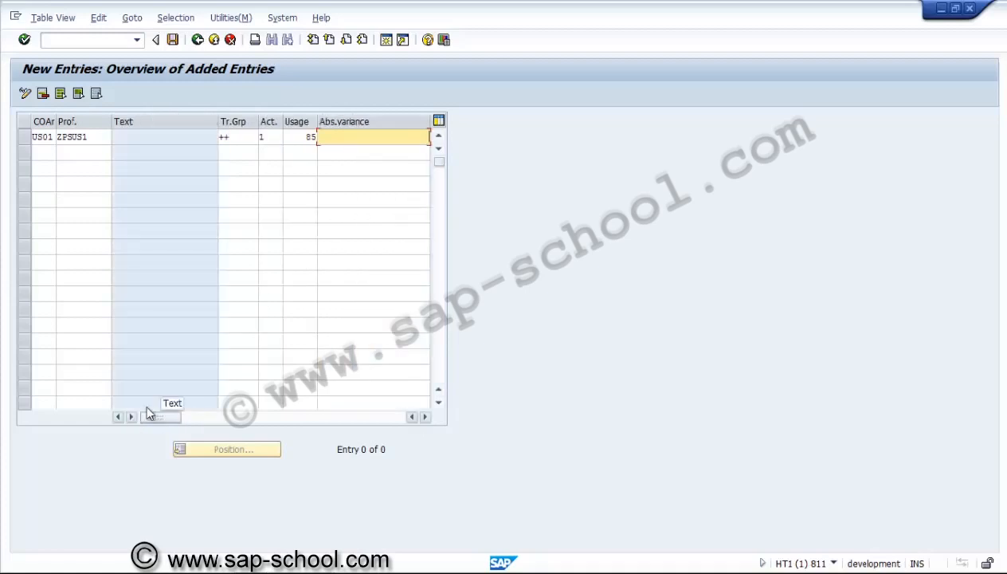
click(46, 155)
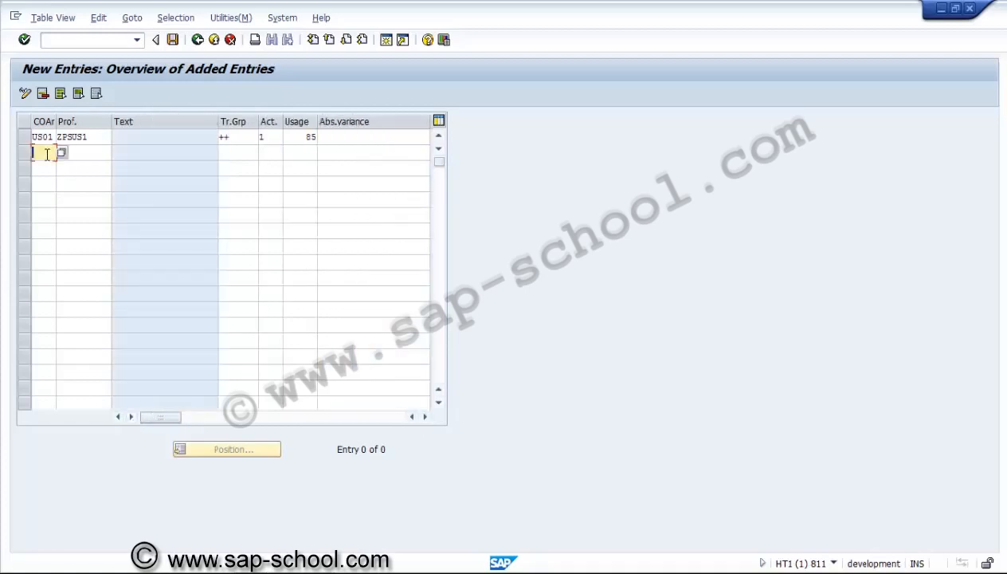
text(us01)
key(Tab)
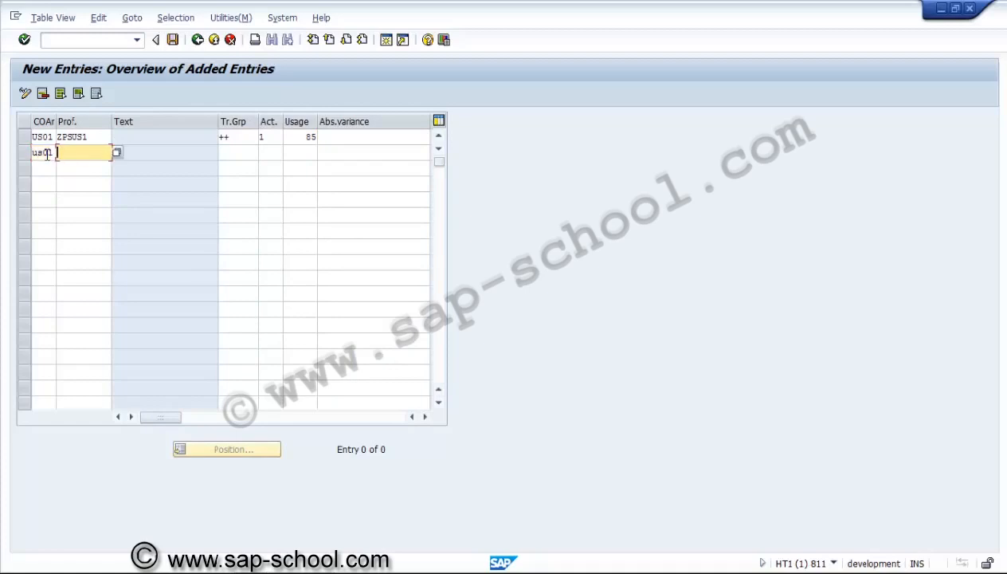
text(zpsus1)
key(Tab)
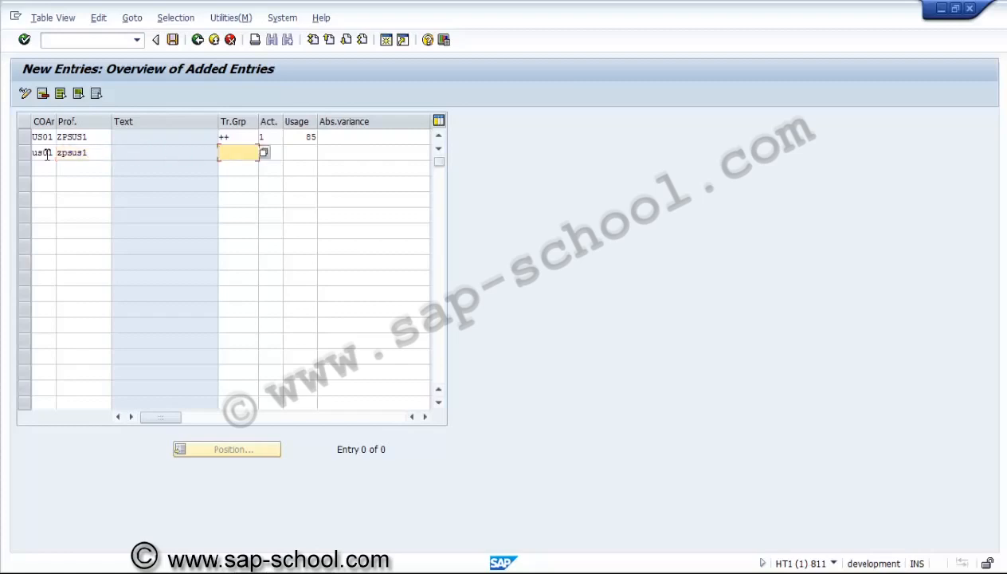
Assign all activity groups (++) and availability control action 3 (Error message) to the second tolerance limit entry
key(F4)
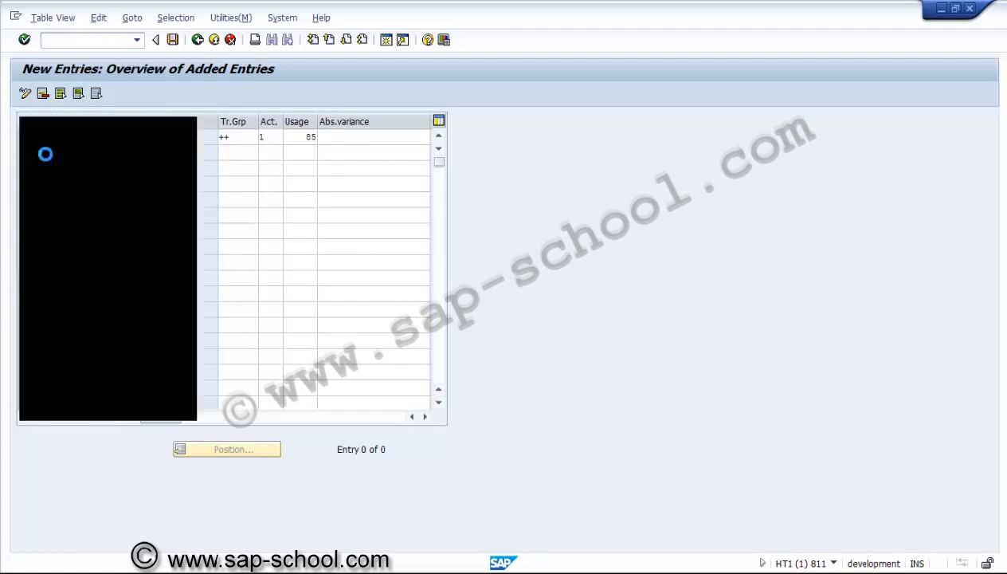
double_click(42, 168)
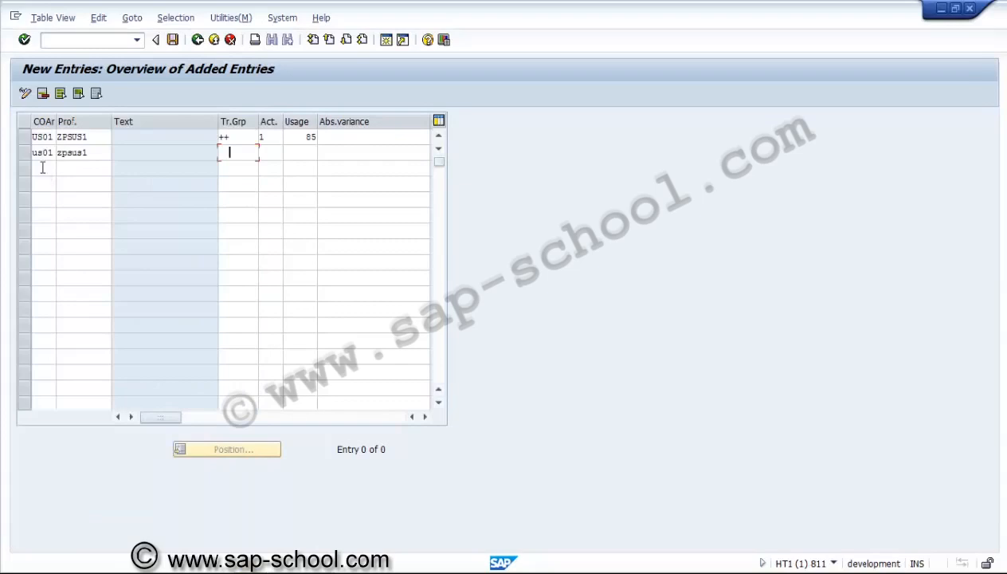
click(277, 154)
click(288, 153)
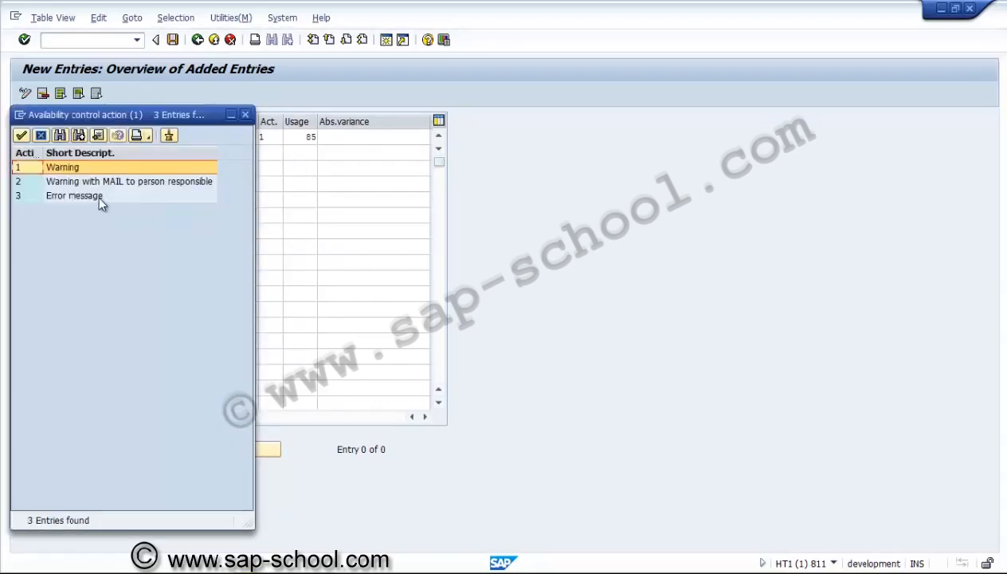
double_click(97, 195)
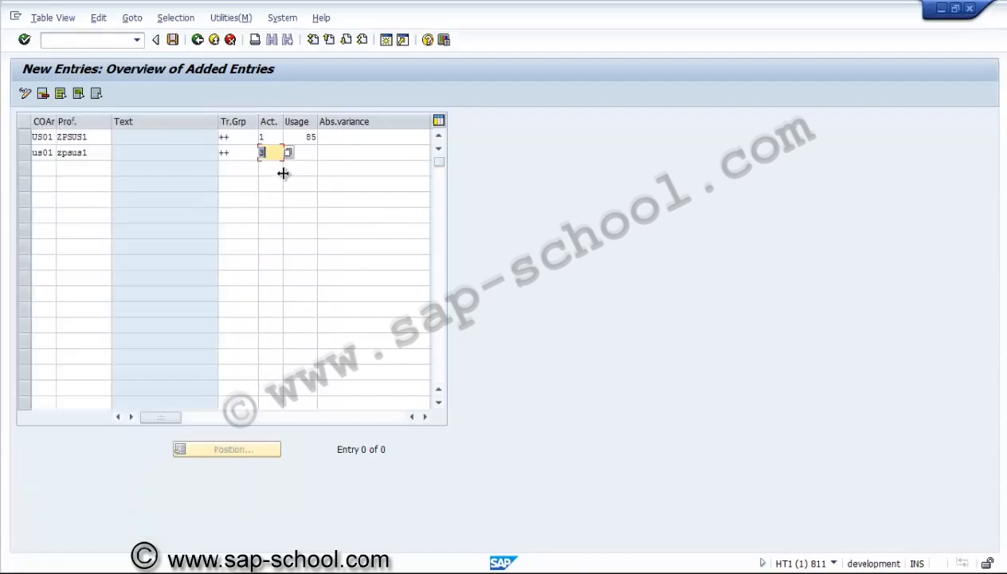
Set the usage of the error message tolerance limit to 100, leave its absolute variance empty, and check both entries
click(307, 155)
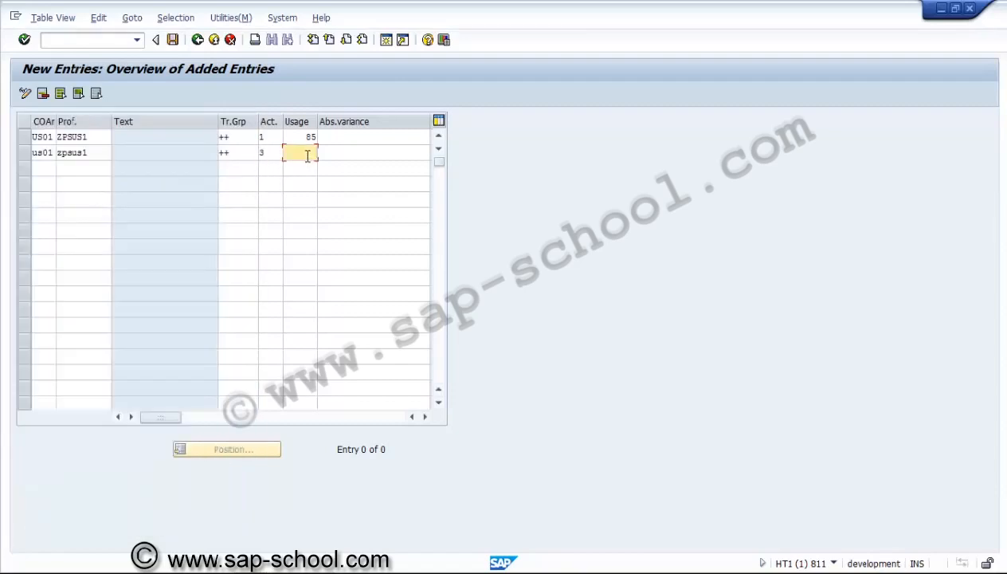
text(100)
key(Tab)
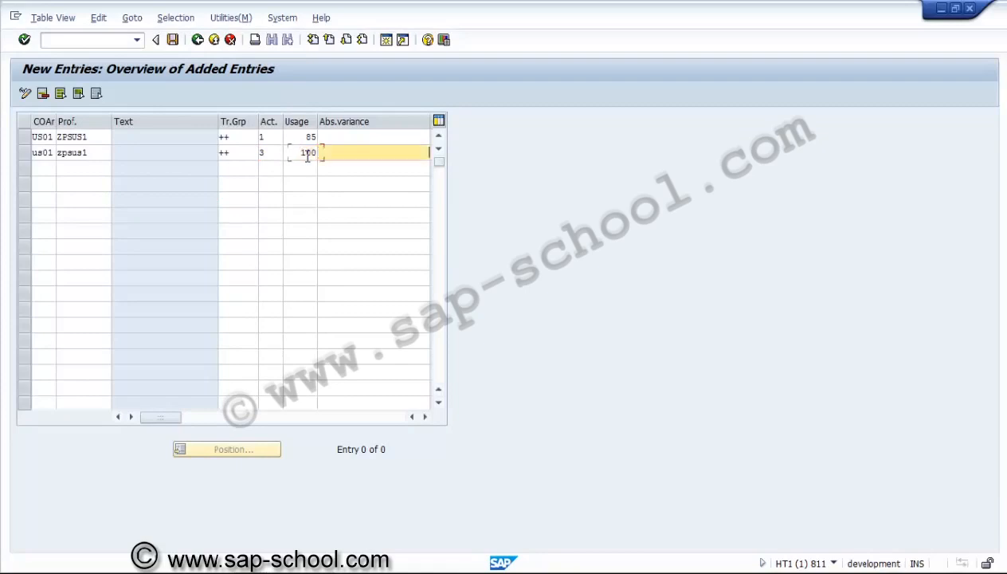
key(Return)
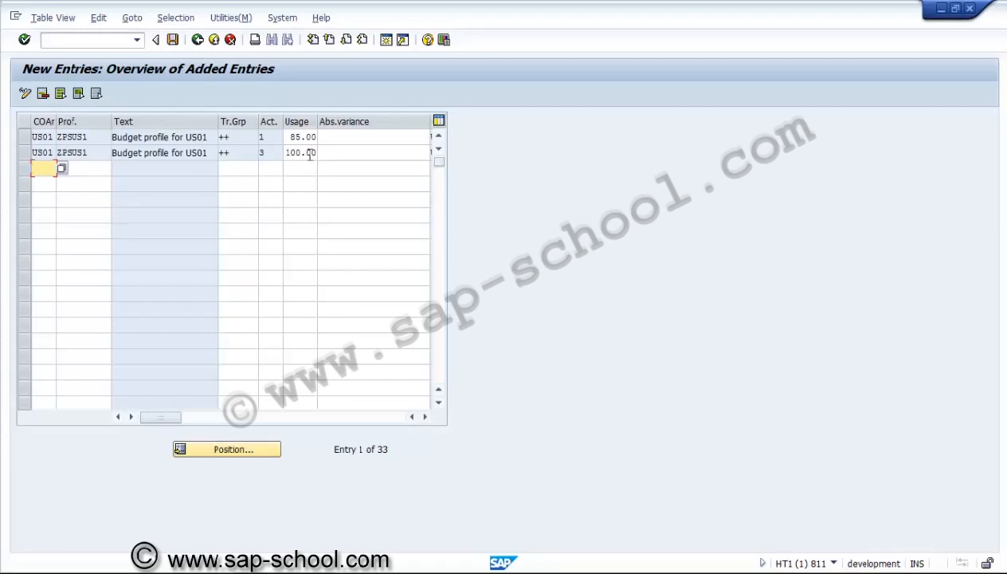
click(308, 152)
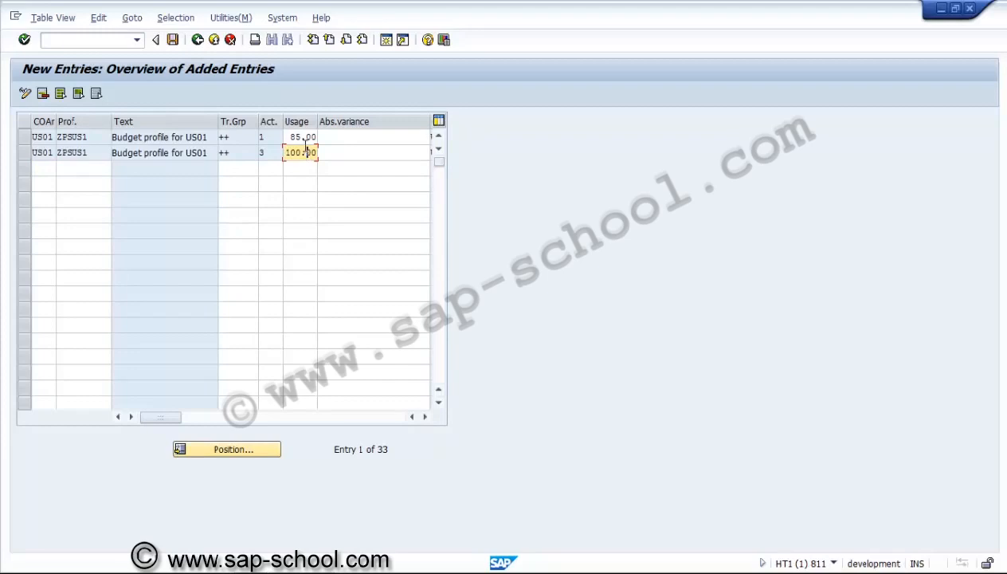
click(304, 137)
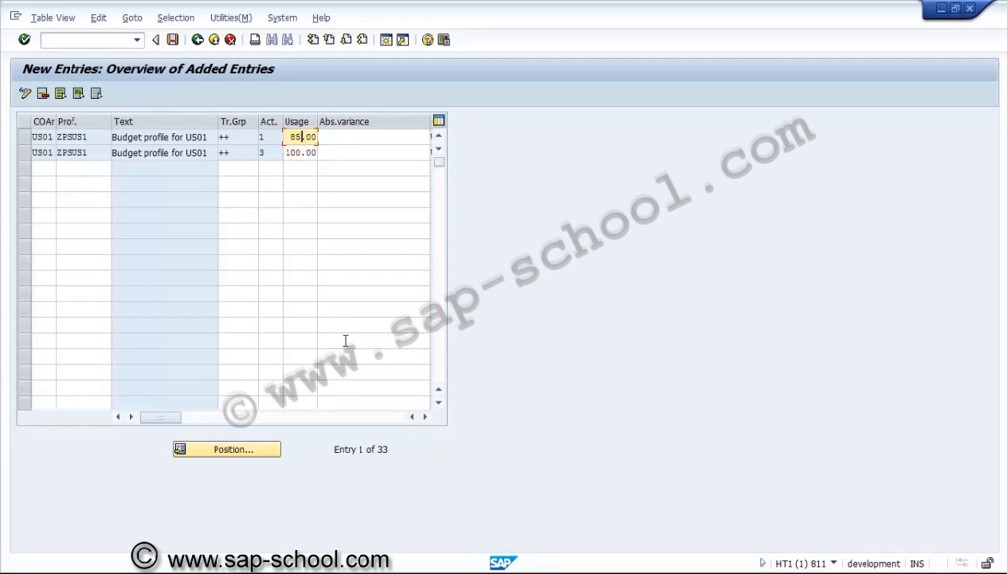
click(425, 416)
click(425, 416)
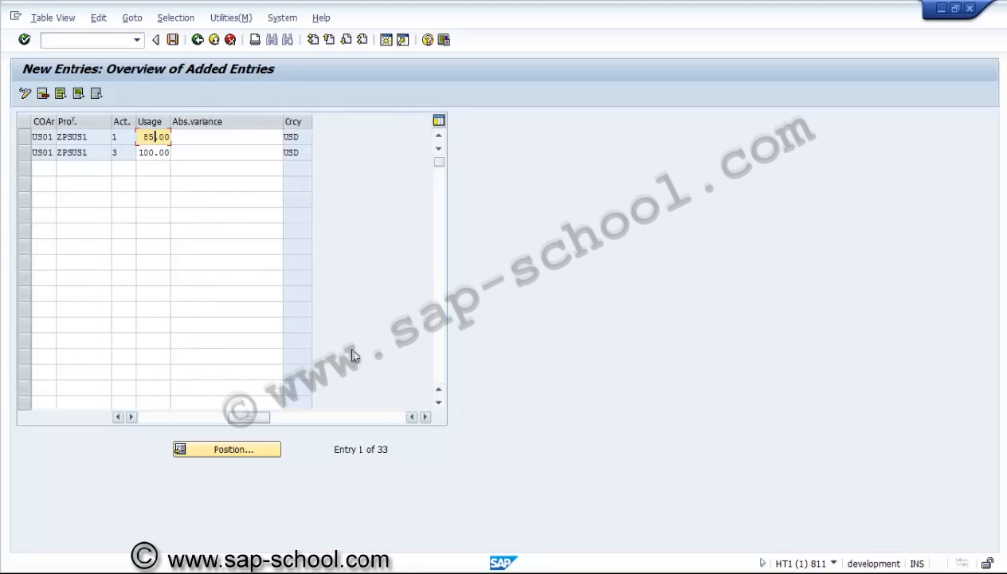
Save the tolerance limits under a new customizing request described "PS - Tolerance limits" and return to the IMG structure
click(172, 40)
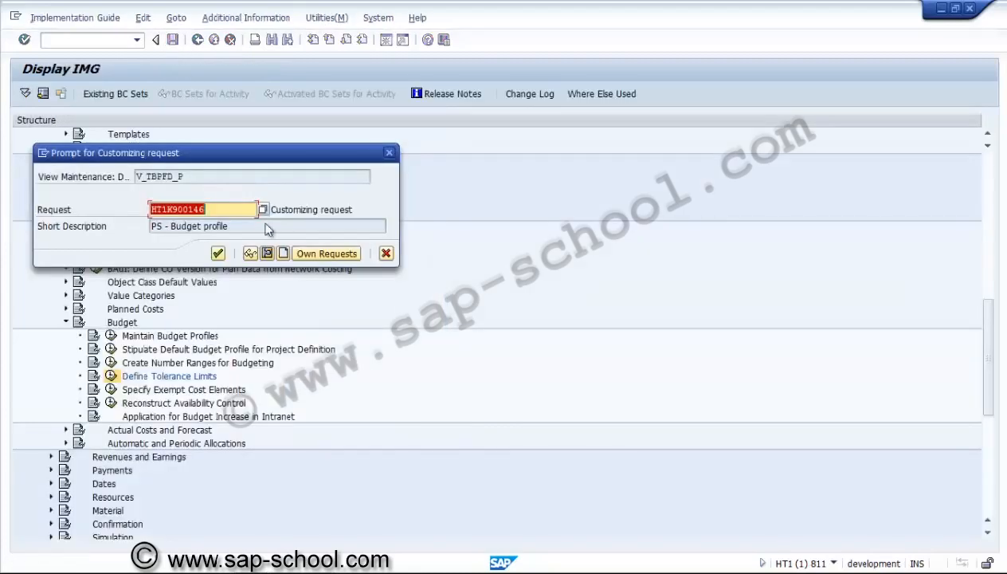
click(283, 254)
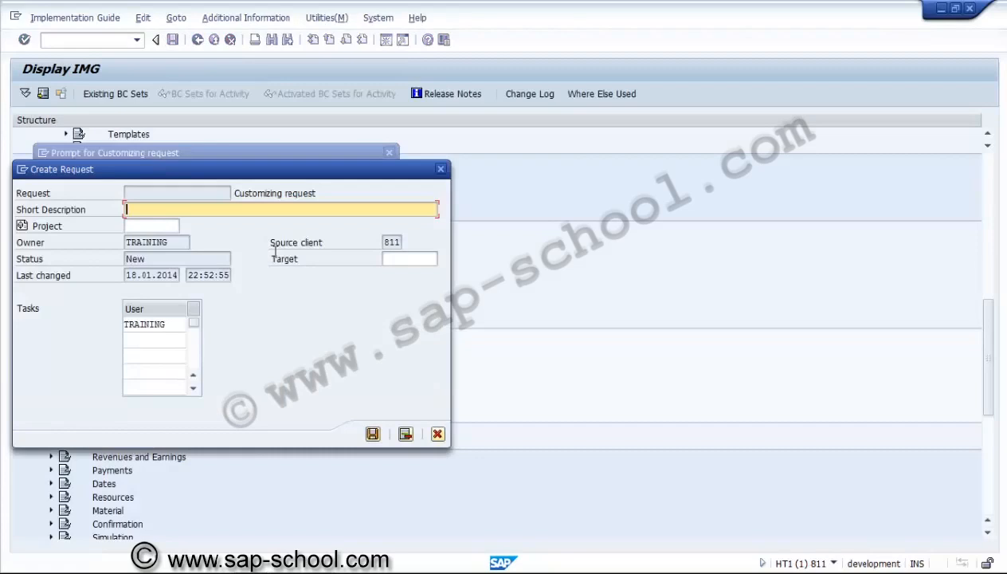
text(PS )
text(- Toler)
text(ence)
key(BackSpace)
key(BackSpace)
key(BackSpace)
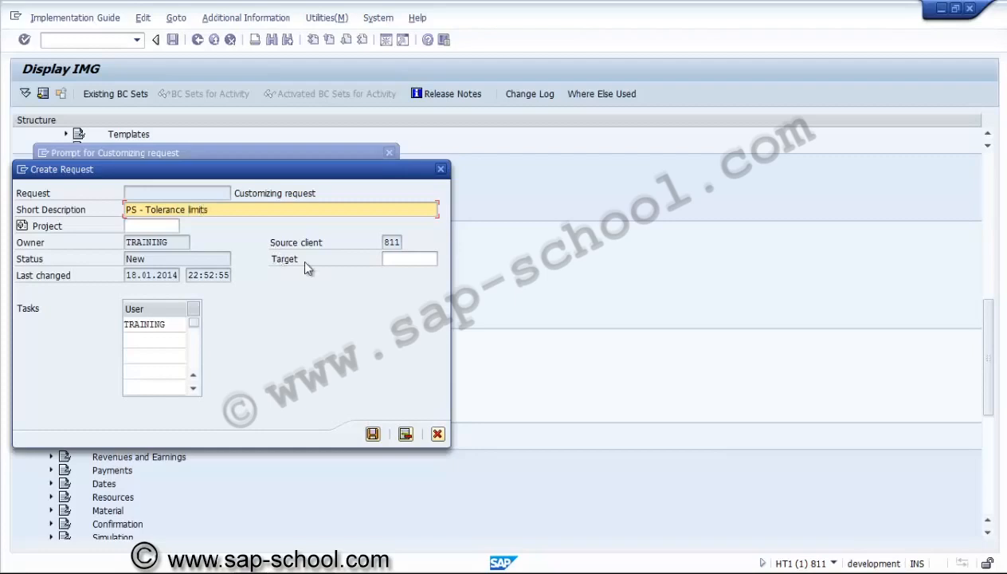
click(373, 434)
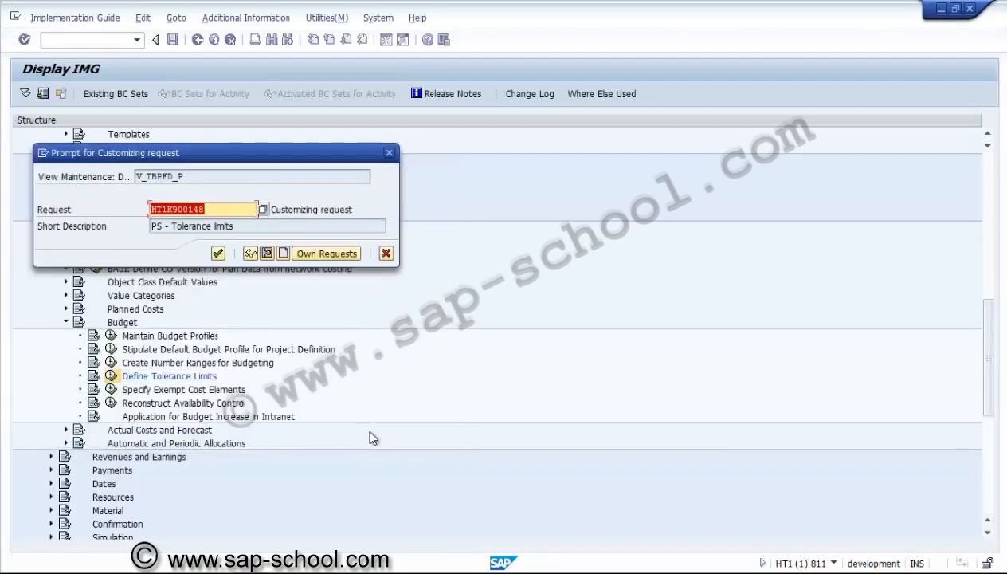
click(218, 253)
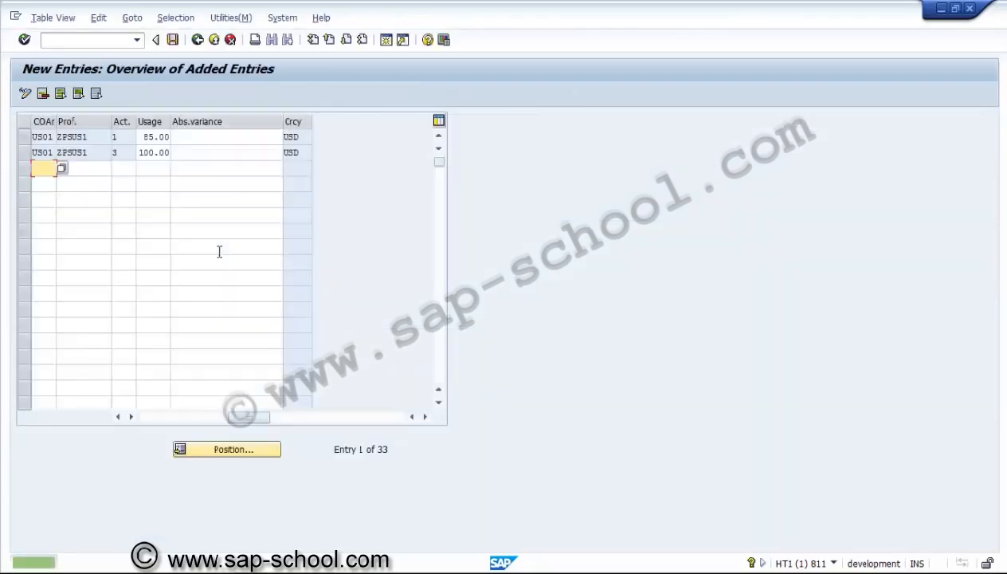
click(199, 41)
click(199, 41)
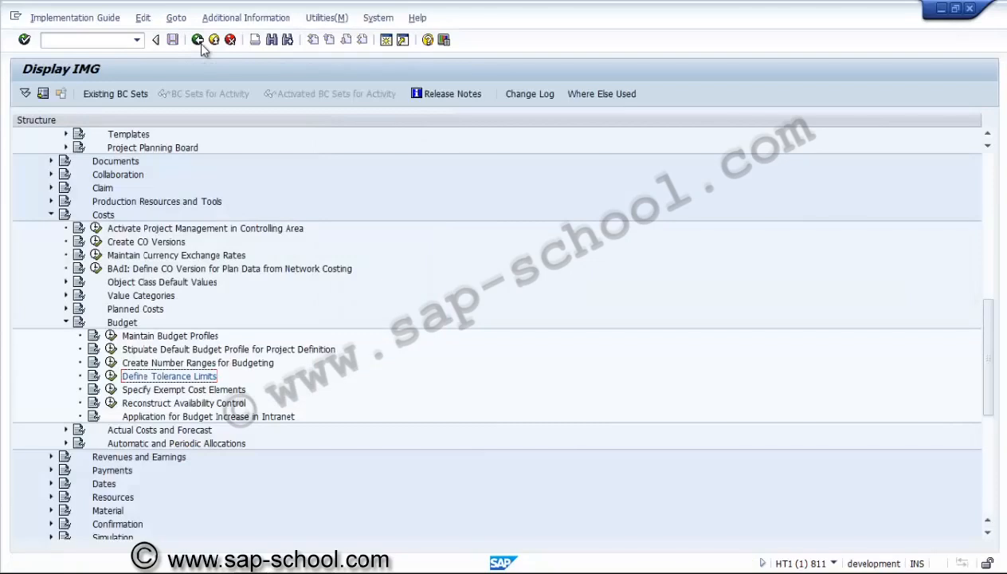
Review the budget profile assignment under Stipulate Default Budget Profile for Project Definition, then return to the IMG structure
click(196, 362)
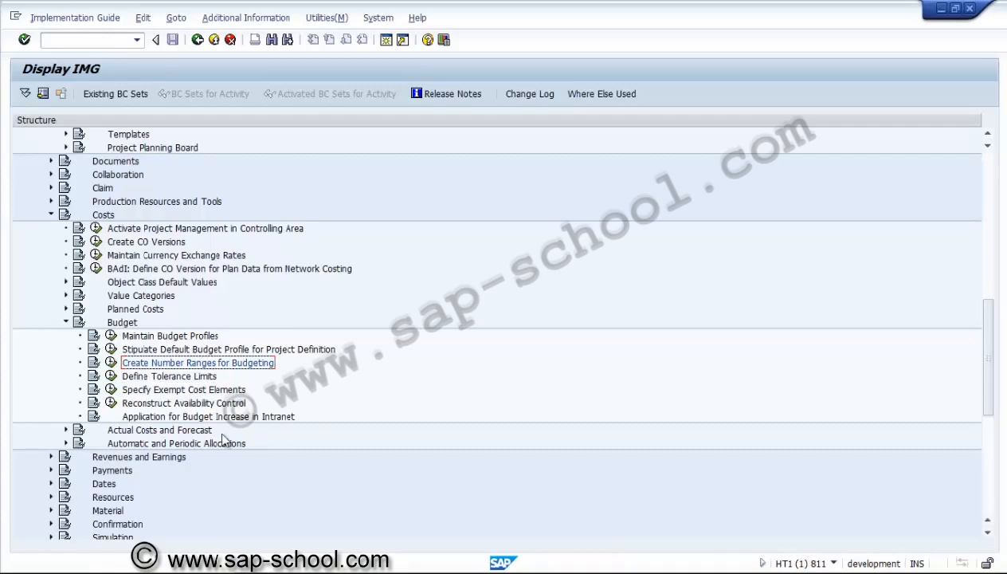
click(229, 351)
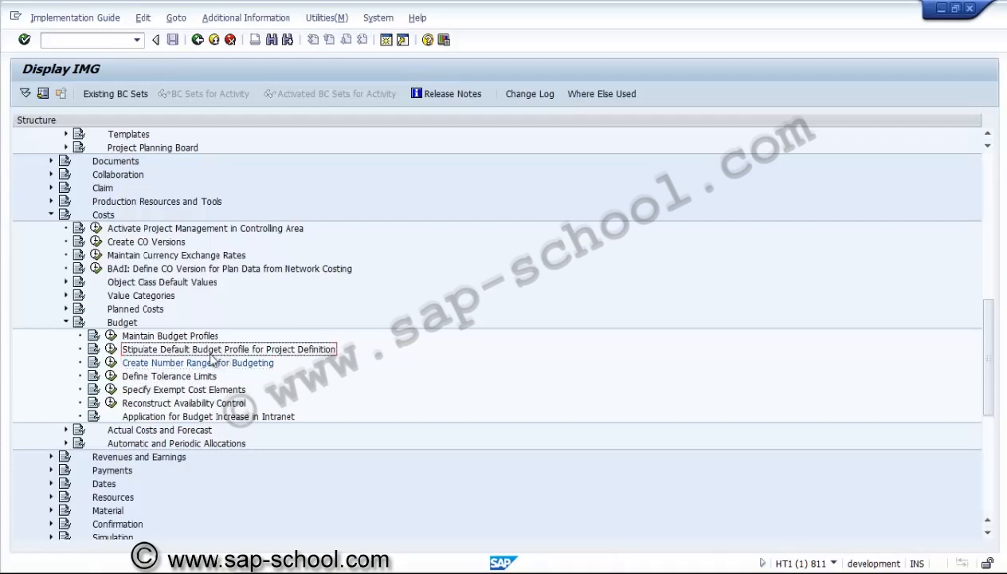
click(112, 350)
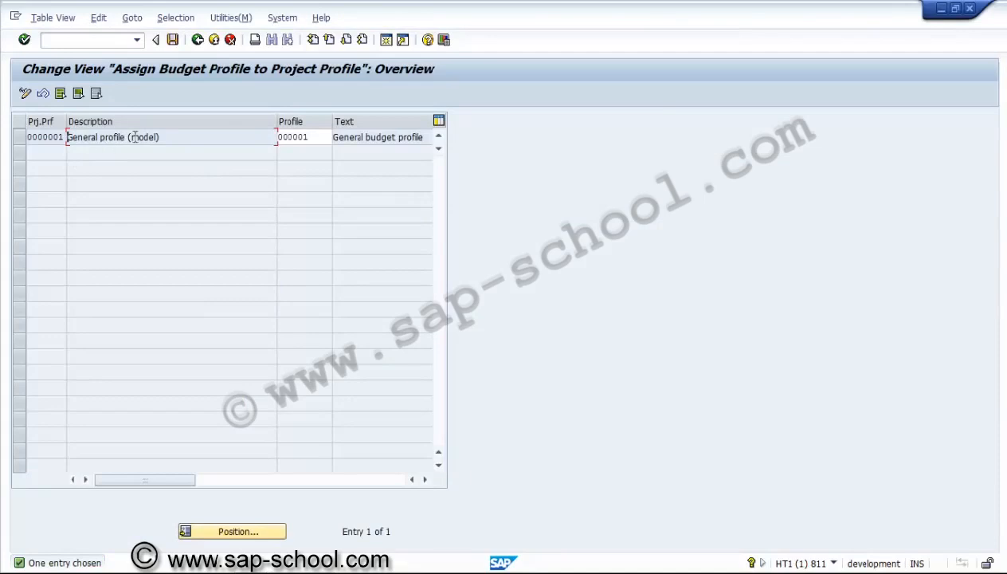
click(197, 40)
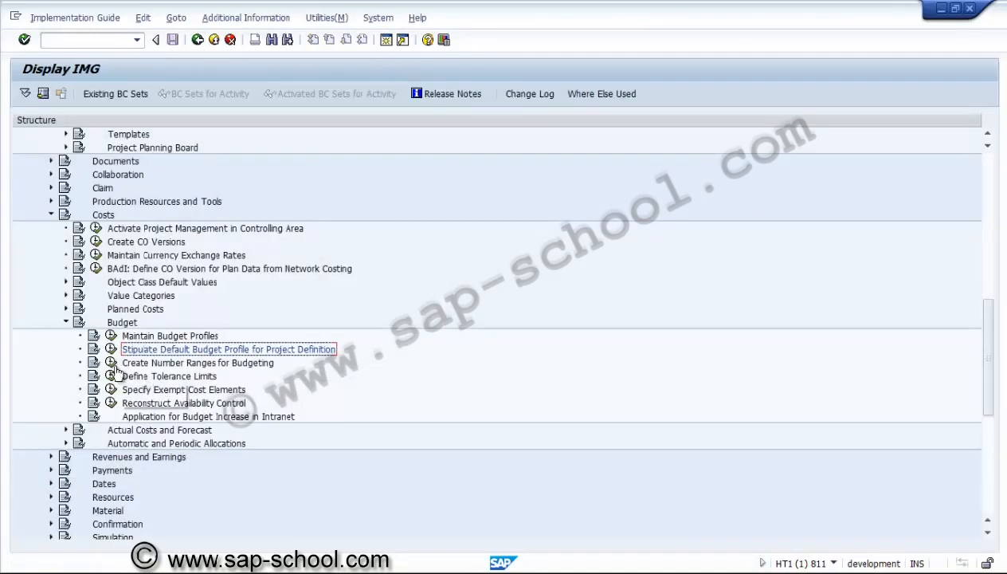
Display the number range intervals for cost planning and budgeting, then return to the IMG structure
click(111, 364)
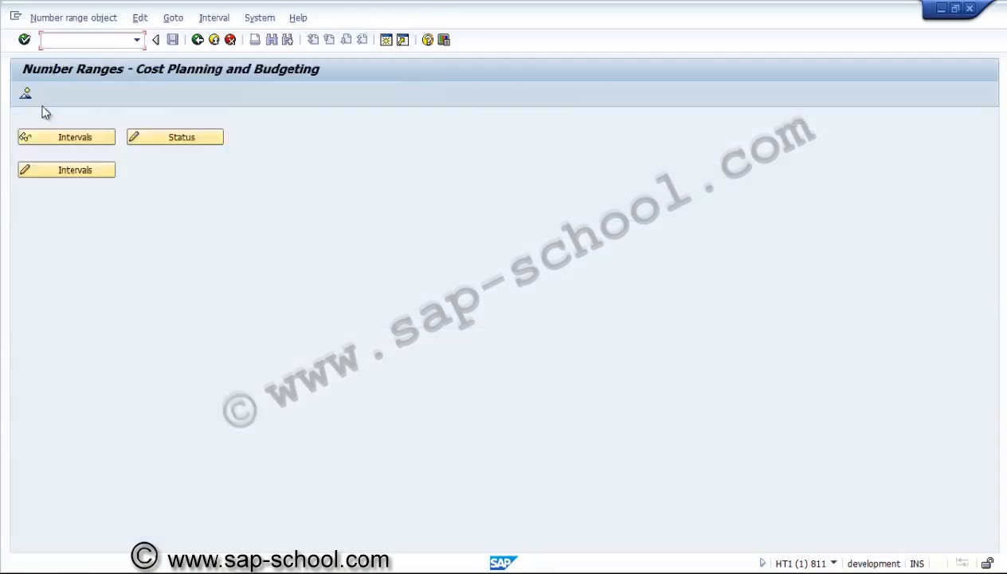
click(66, 137)
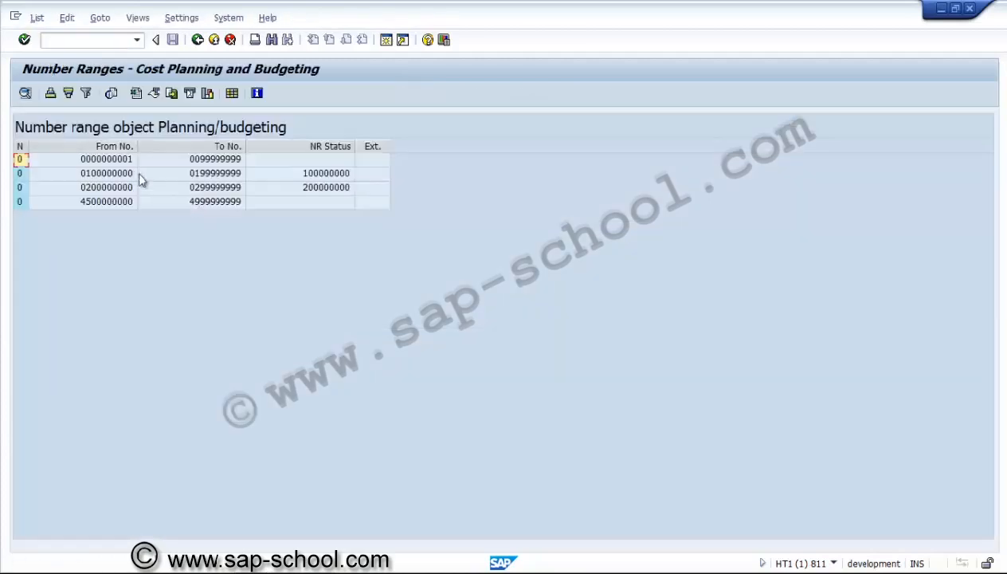
click(197, 40)
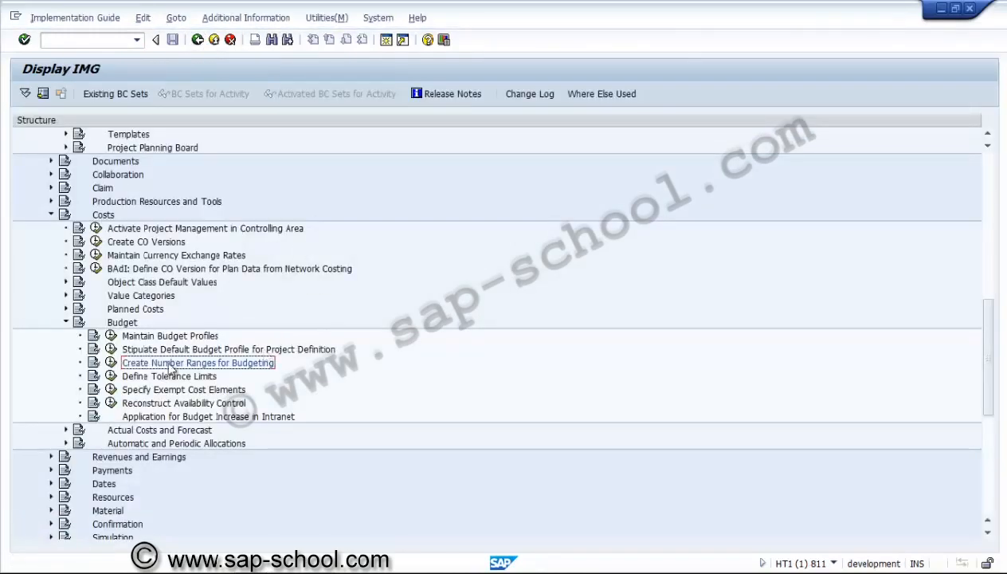
Collapse the Budget node and expand Settlement under Automatic and Periodic Allocations in the Costs section
click(68, 322)
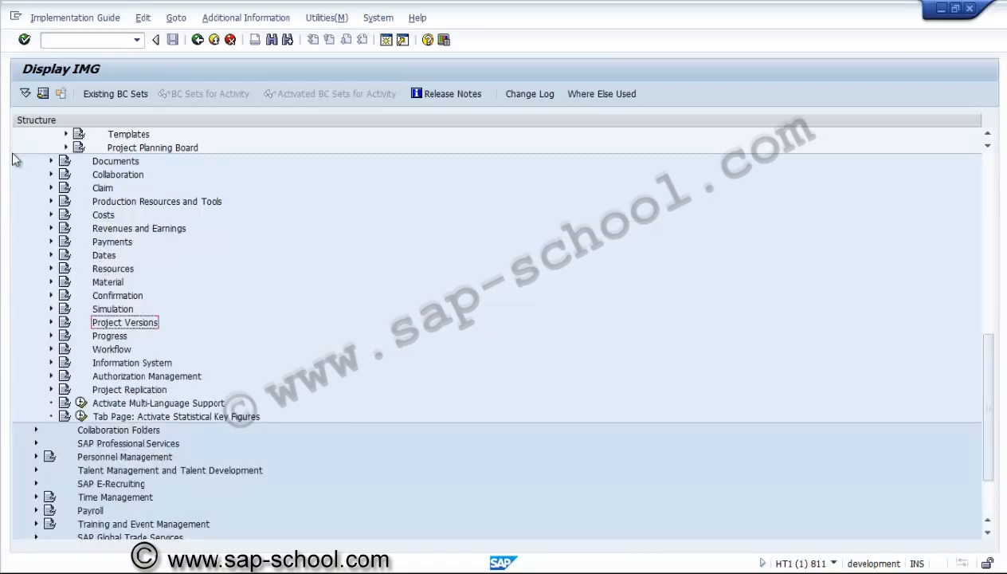
click(50, 215)
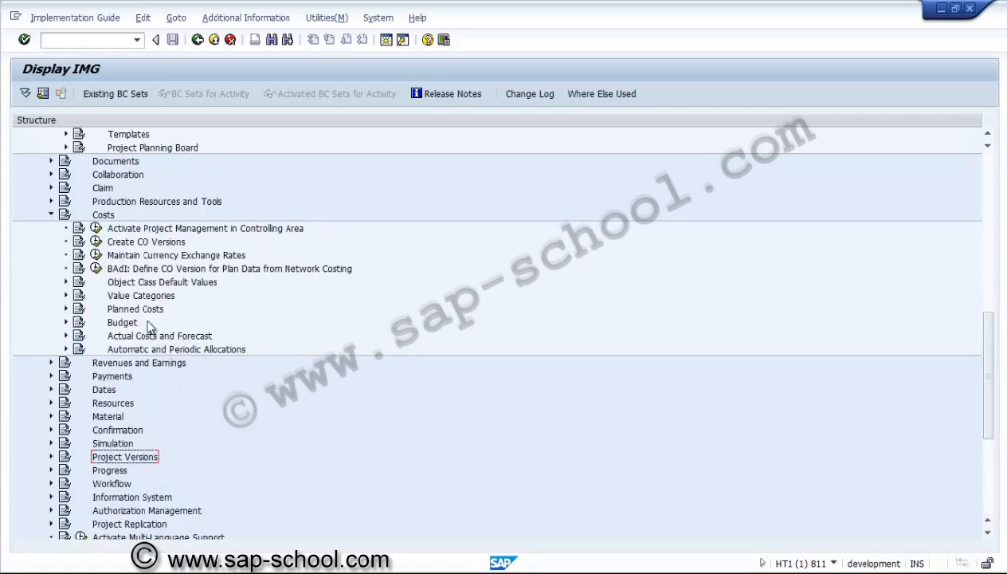
click(109, 217)
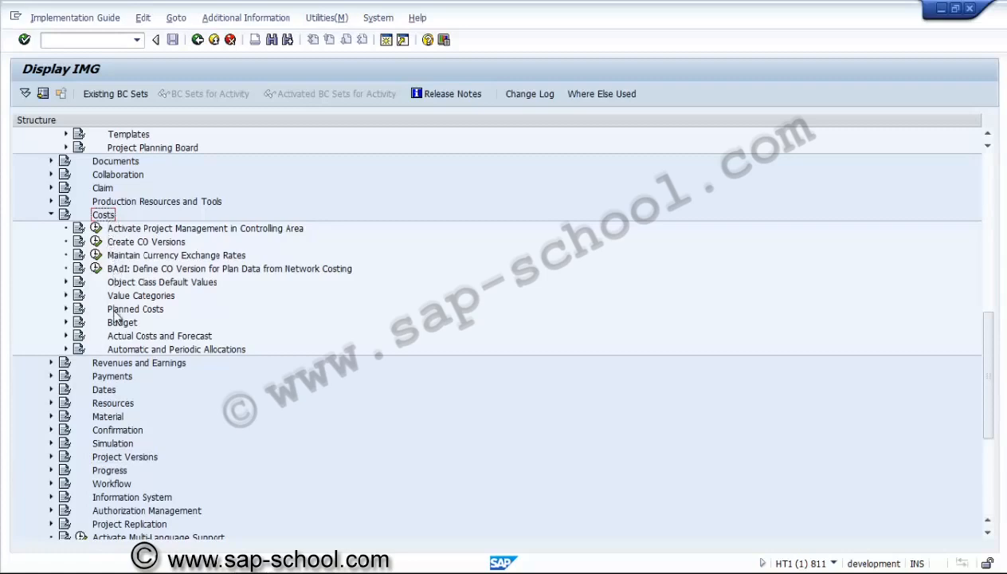
click(113, 350)
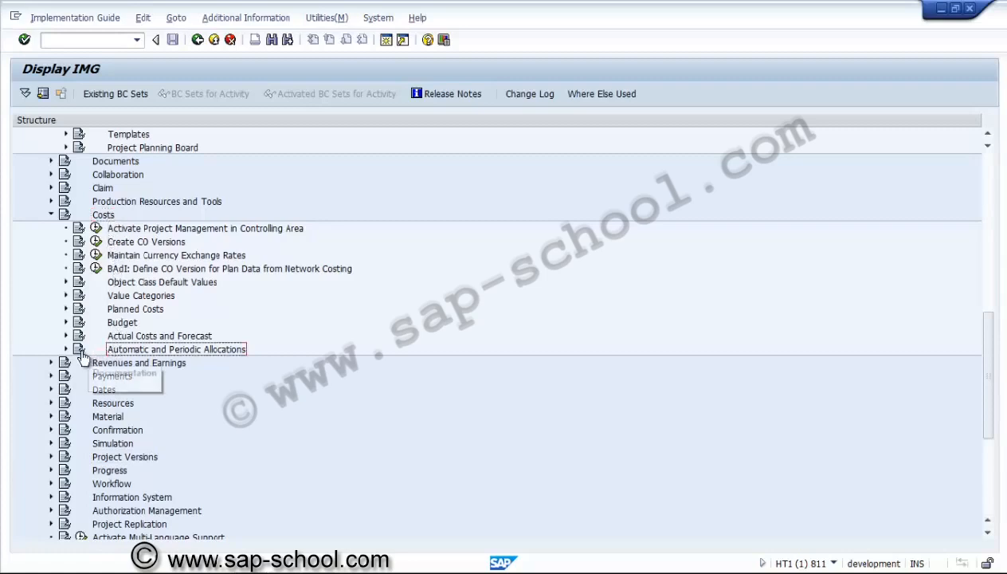
click(64, 349)
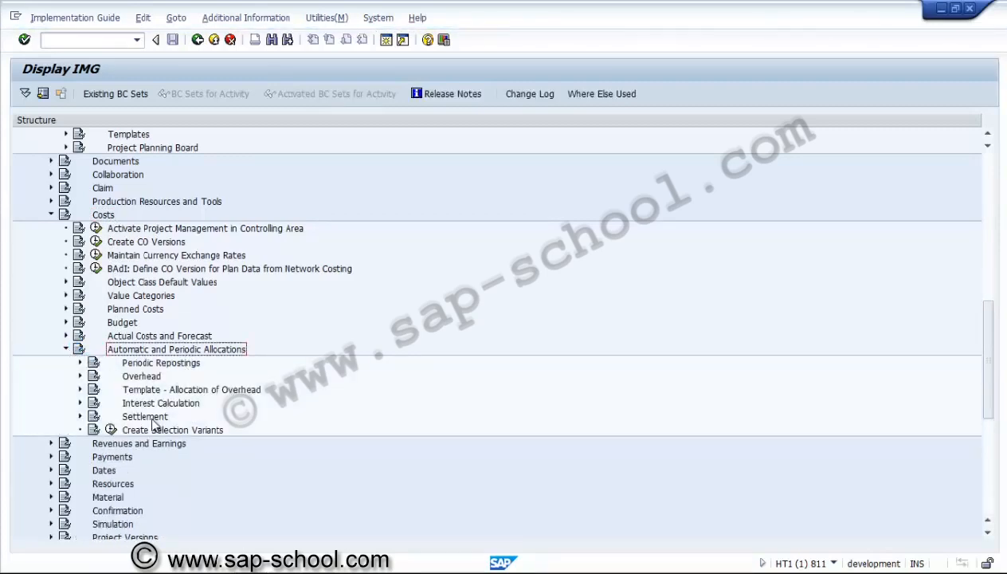
click(151, 419)
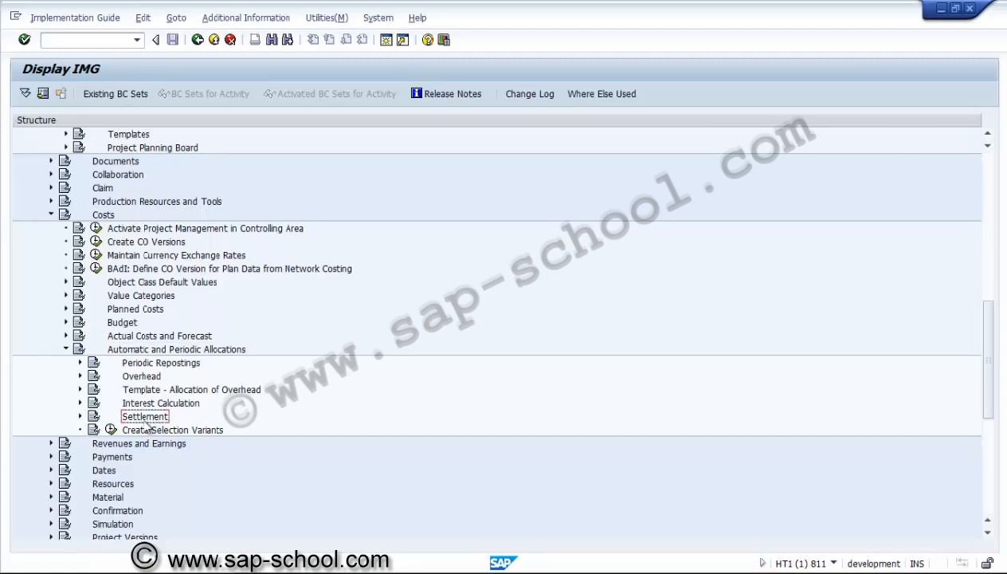
click(80, 416)
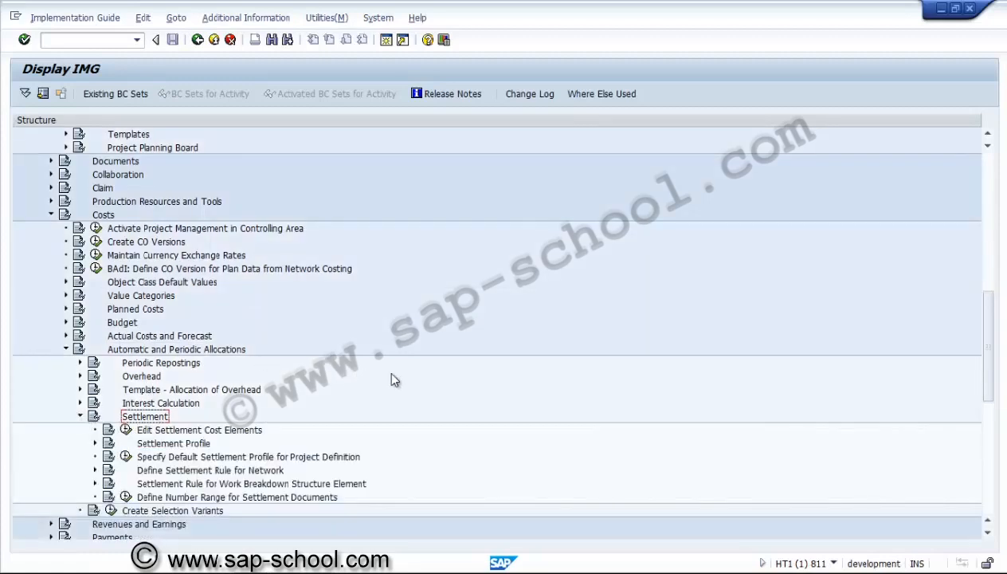
Expand Settlement Profile under the Settlement node and open the Create Allocation Structure activity
click(231, 431)
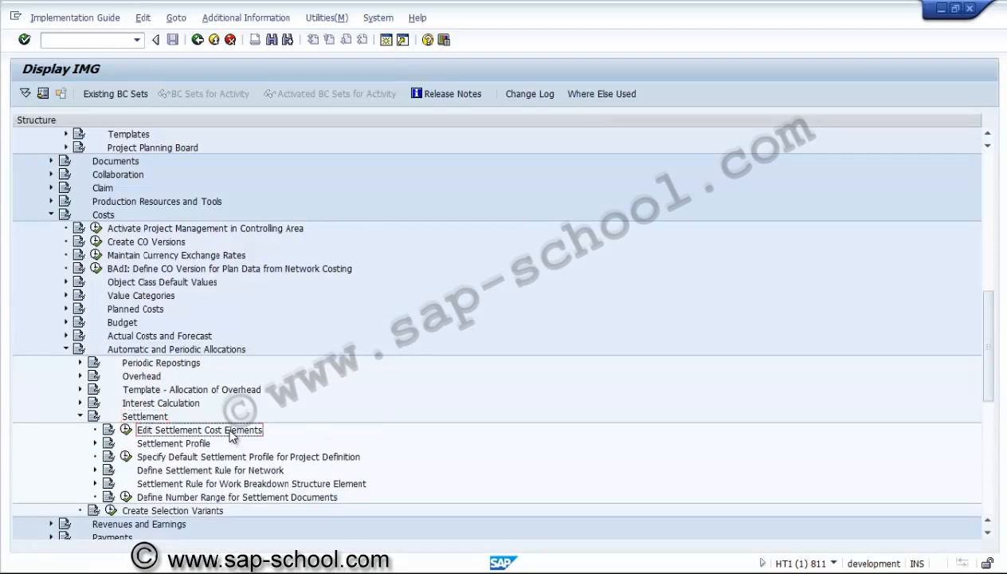
click(988, 533)
drag(988, 538, 988, 539)
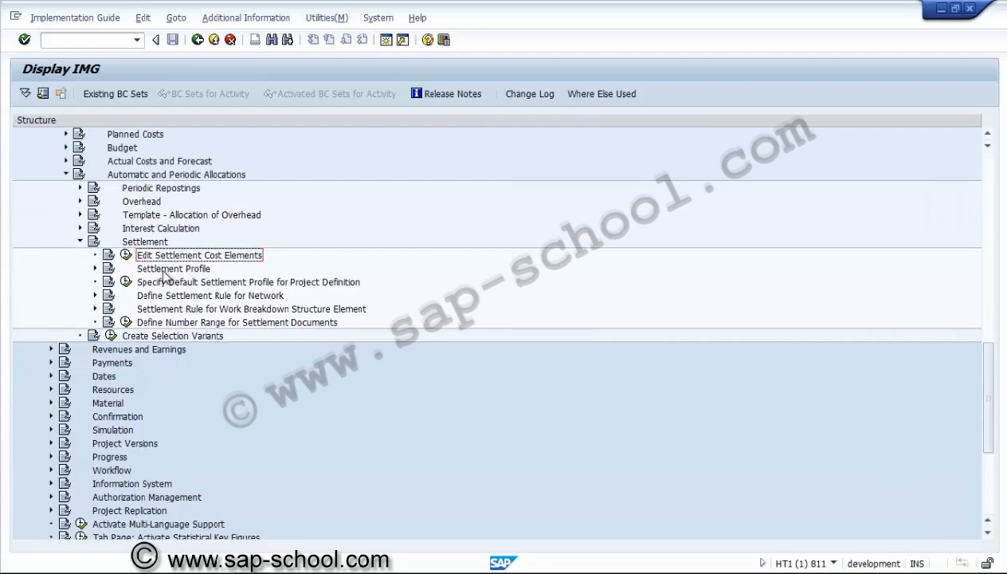
click(95, 268)
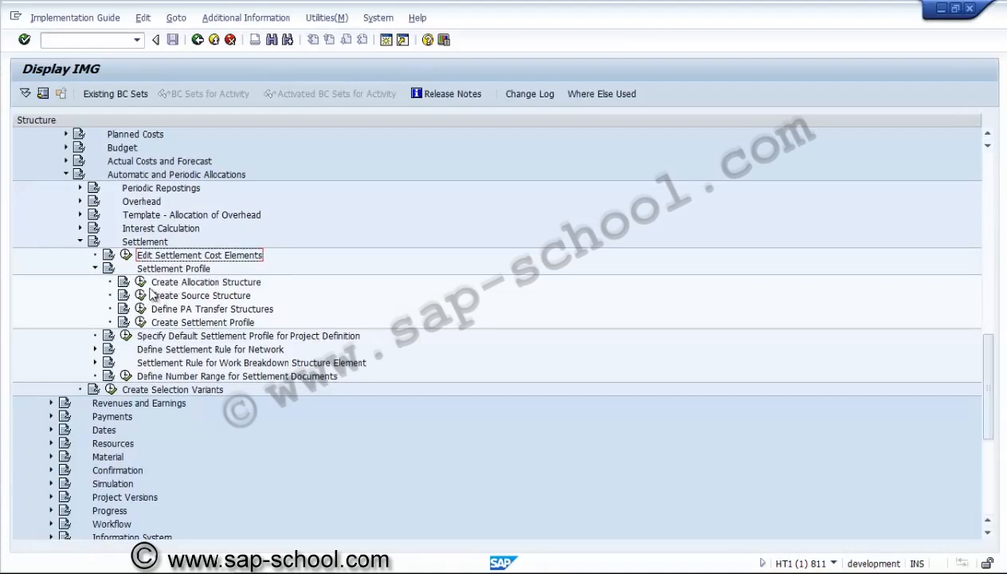
click(141, 283)
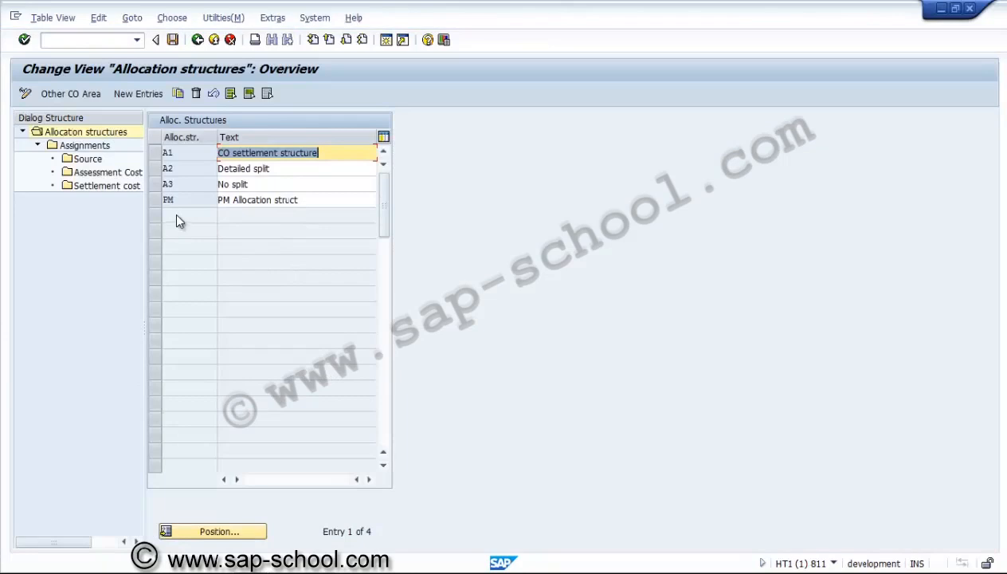
Copy allocation structure PM with its dependent entries to a new structure PS named "PS Allocation struct"
click(174, 202)
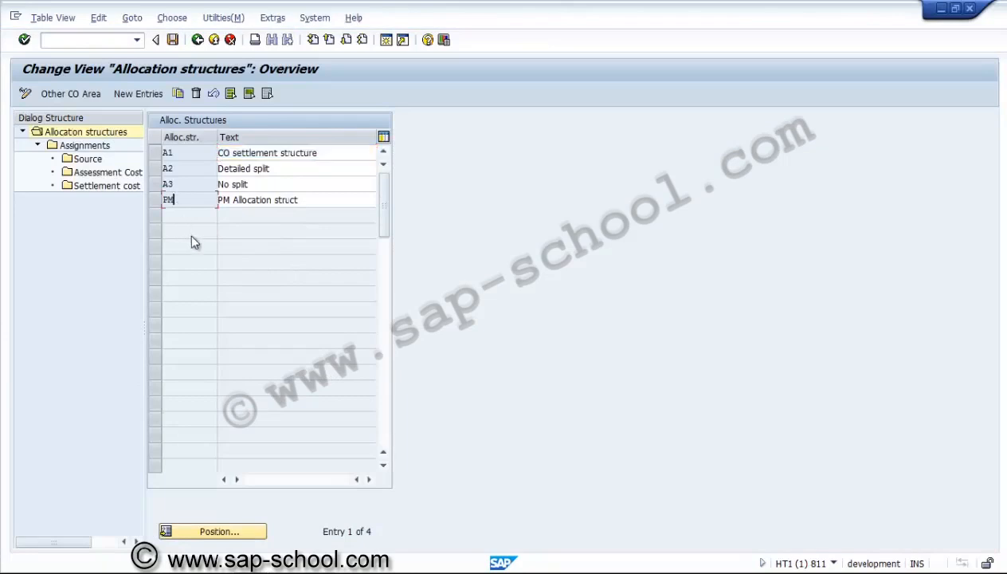
click(190, 169)
click(157, 201)
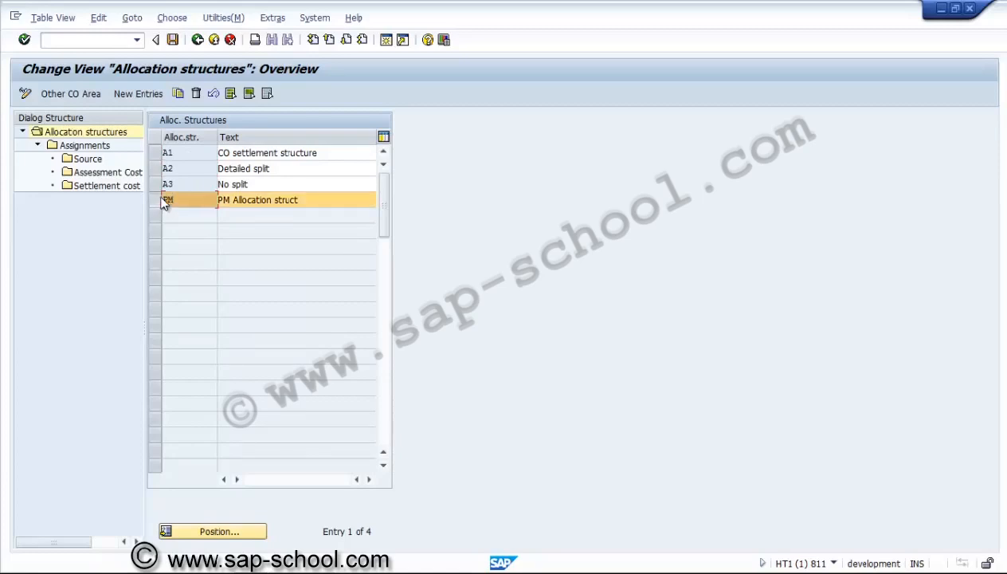
click(178, 94)
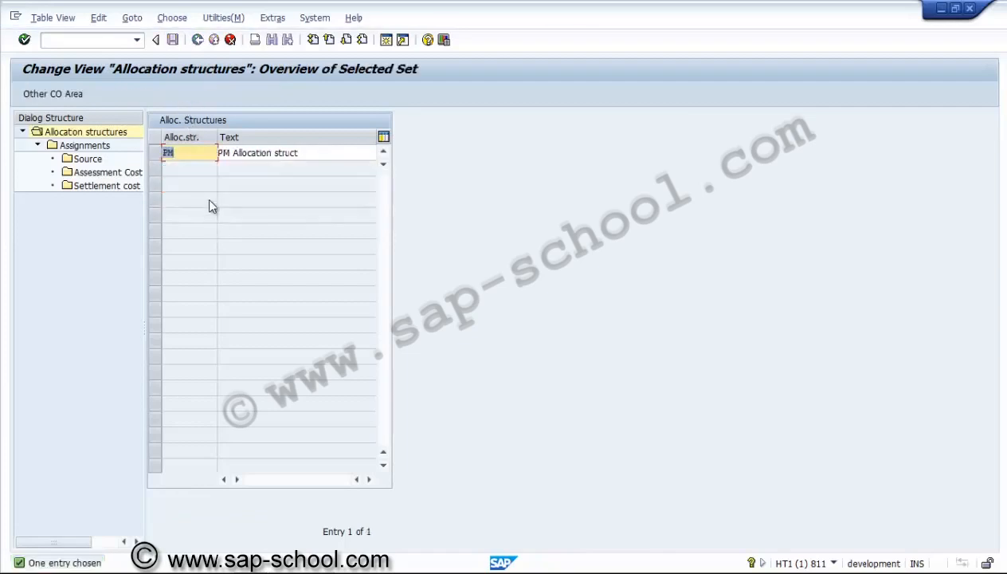
text(PS)
click(222, 152)
text(S)
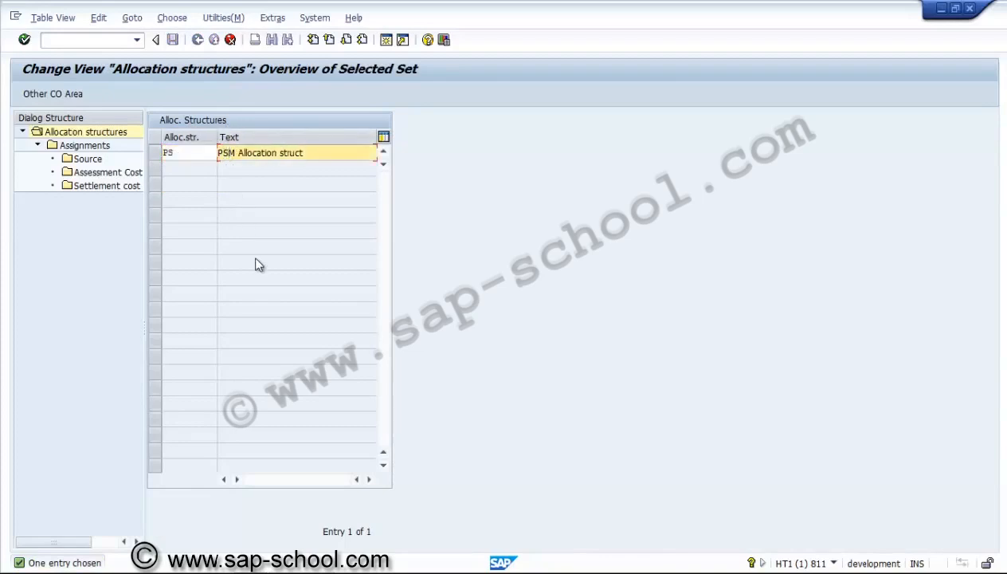
key(Delete)
click(178, 152)
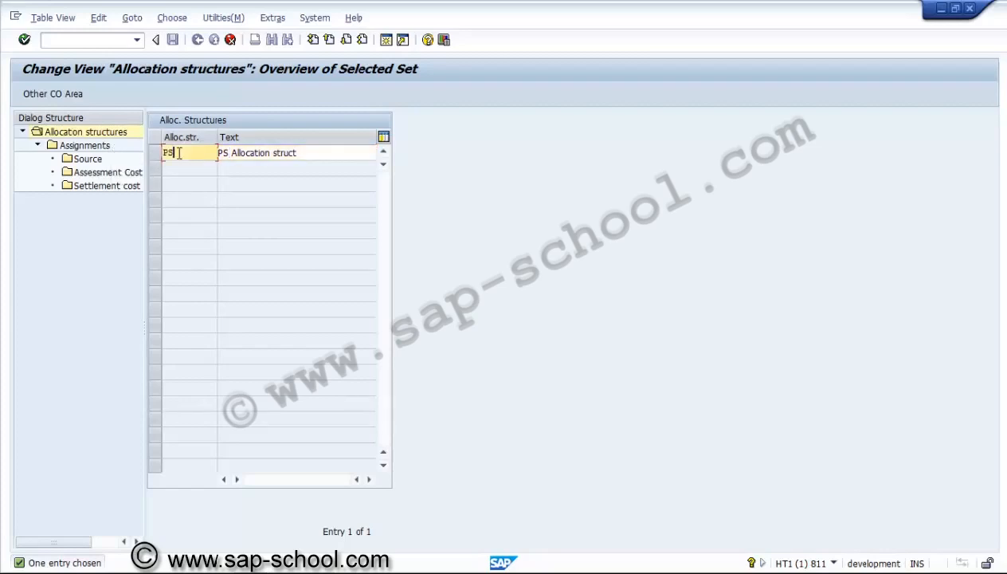
double_click(104, 146)
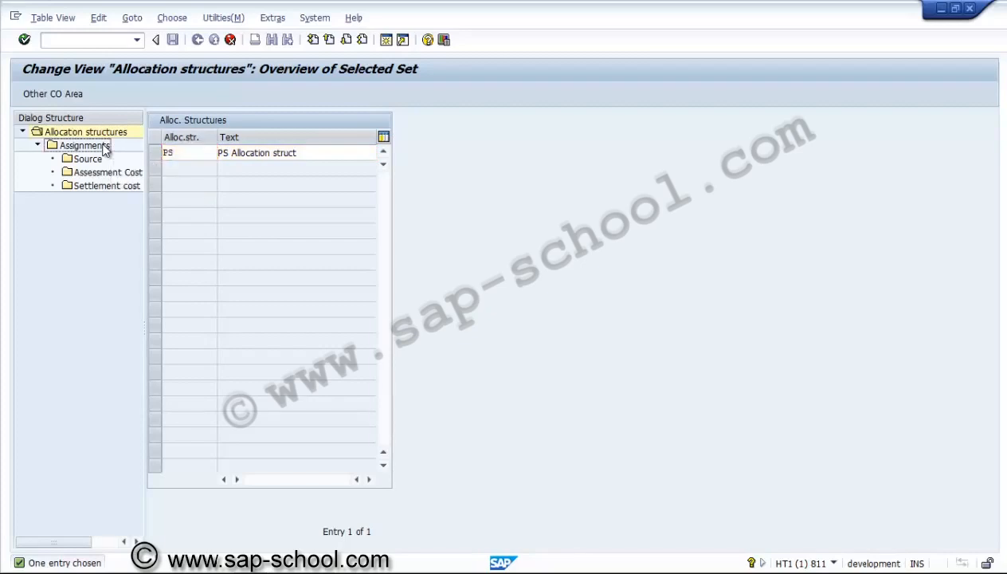
double_click(185, 155)
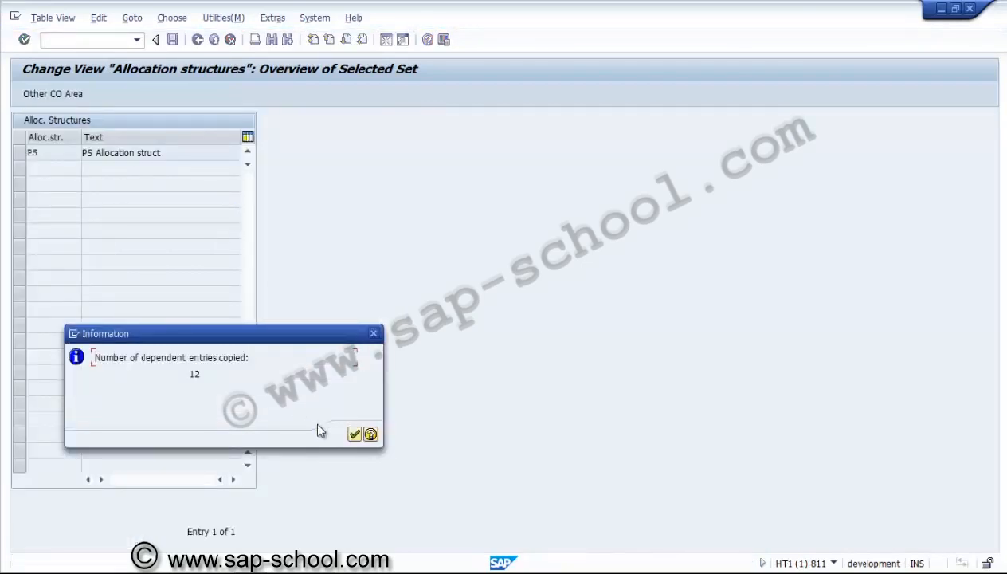
click(355, 433)
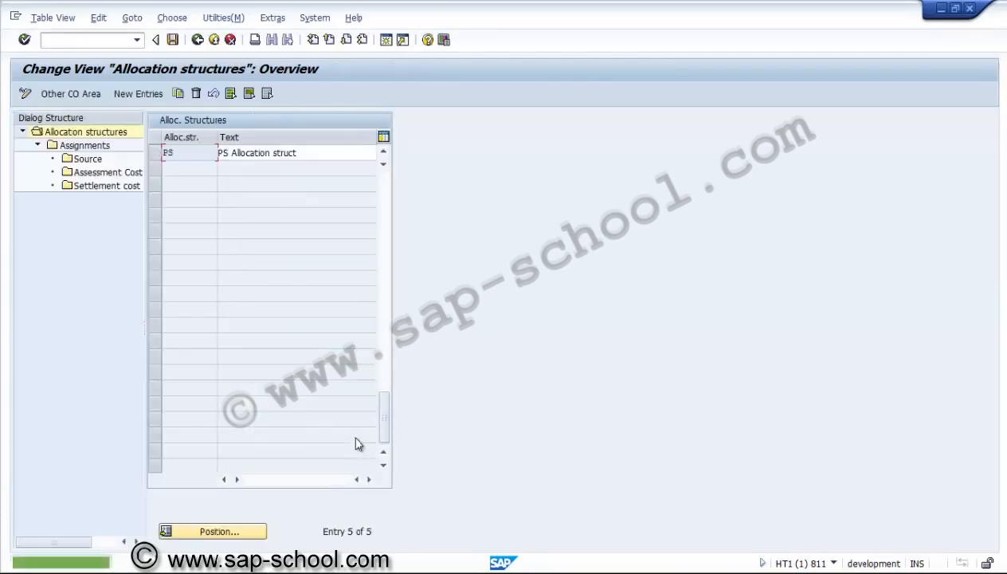
Open the assignments of allocation structure PS and review the maintenance, labour, external and other cost entries
click(157, 155)
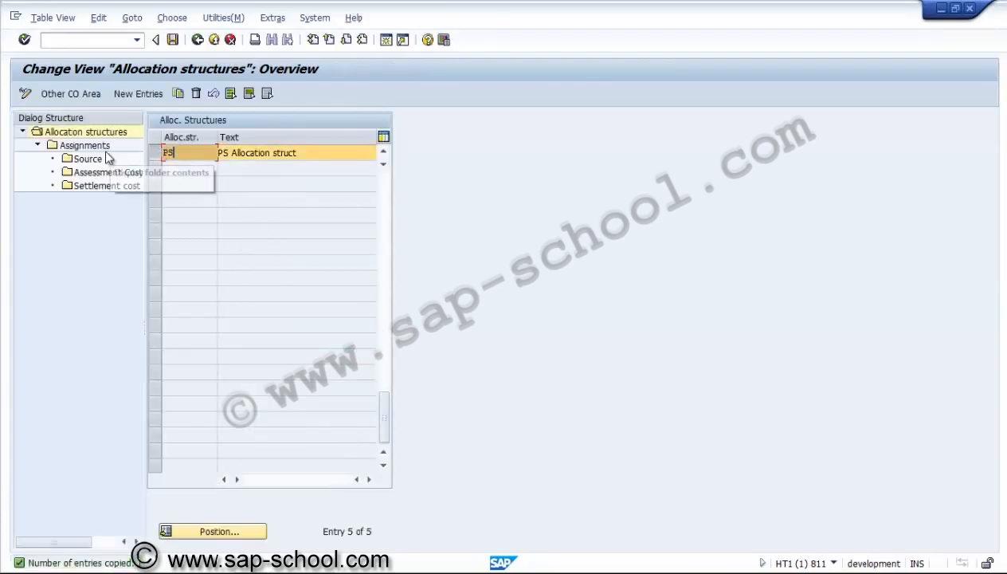
double_click(102, 146)
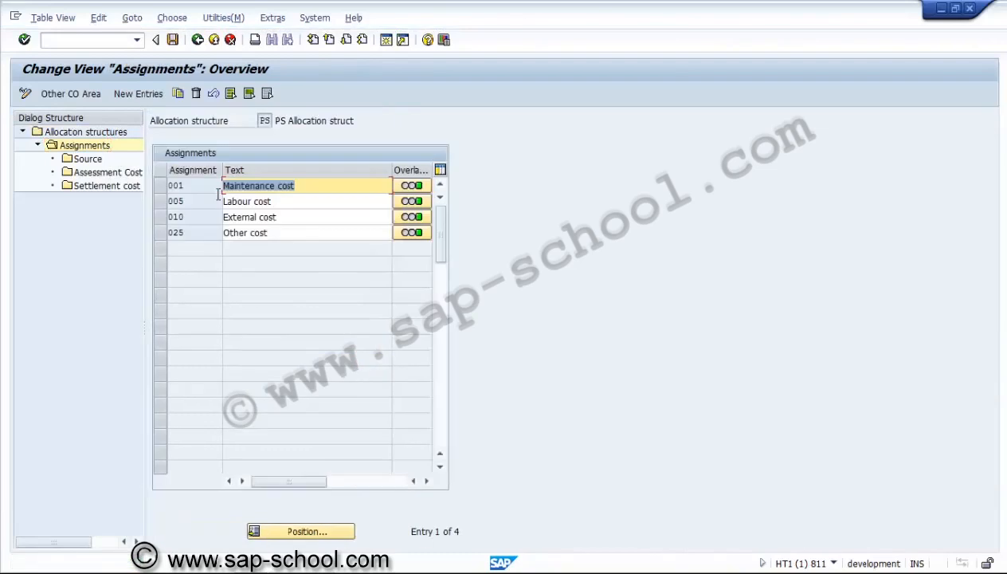
click(309, 203)
click(307, 222)
click(305, 233)
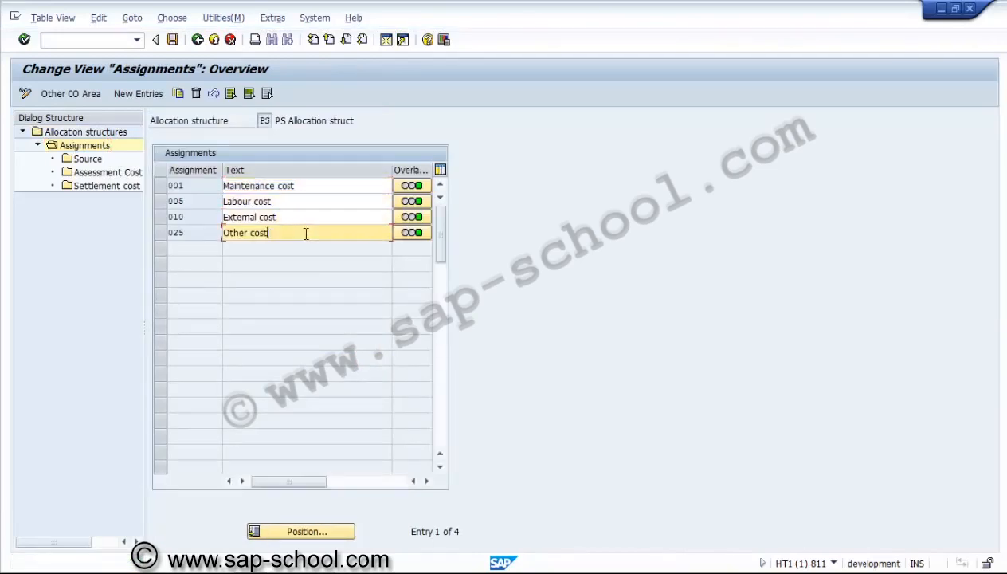
click(307, 217)
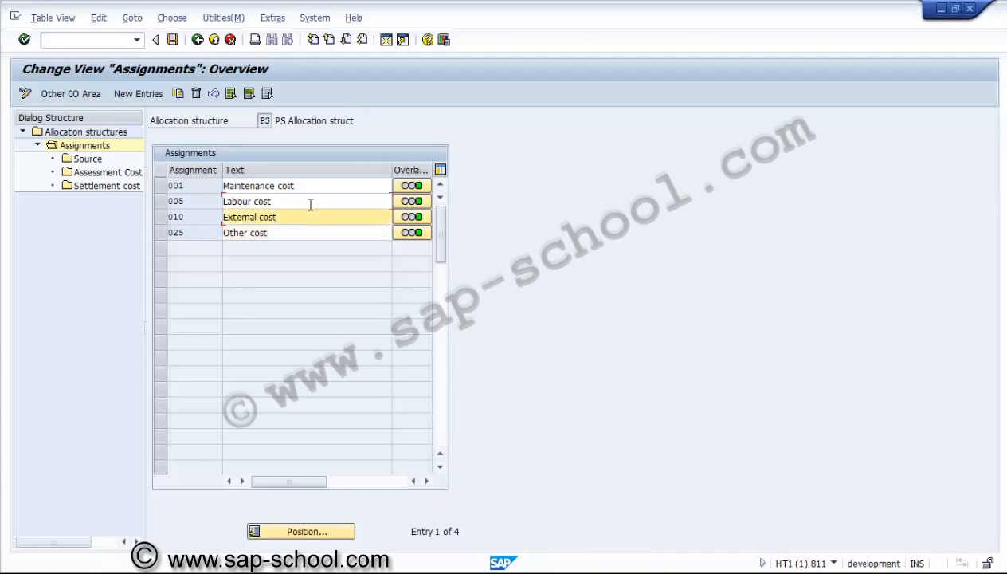
click(312, 202)
click(318, 187)
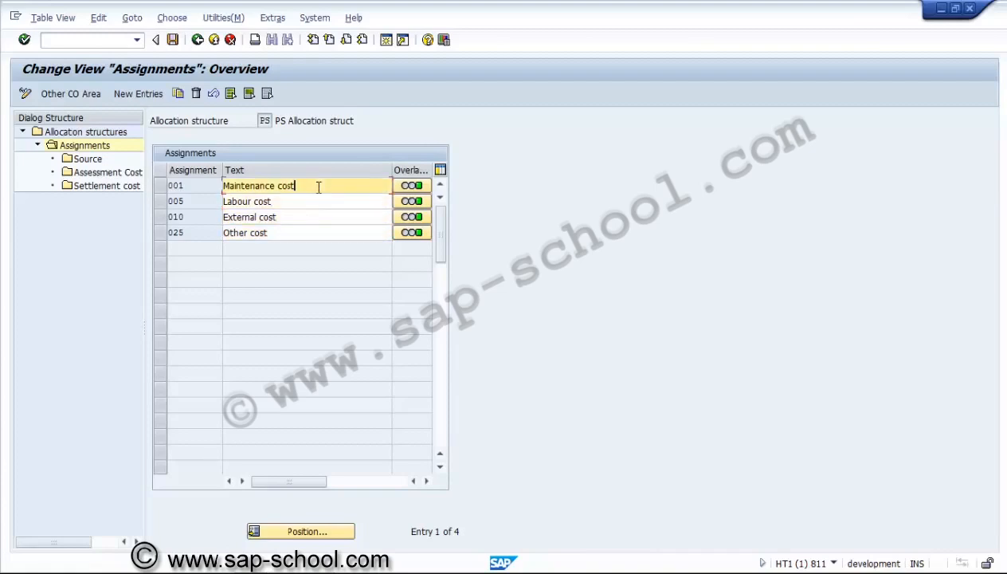
click(315, 201)
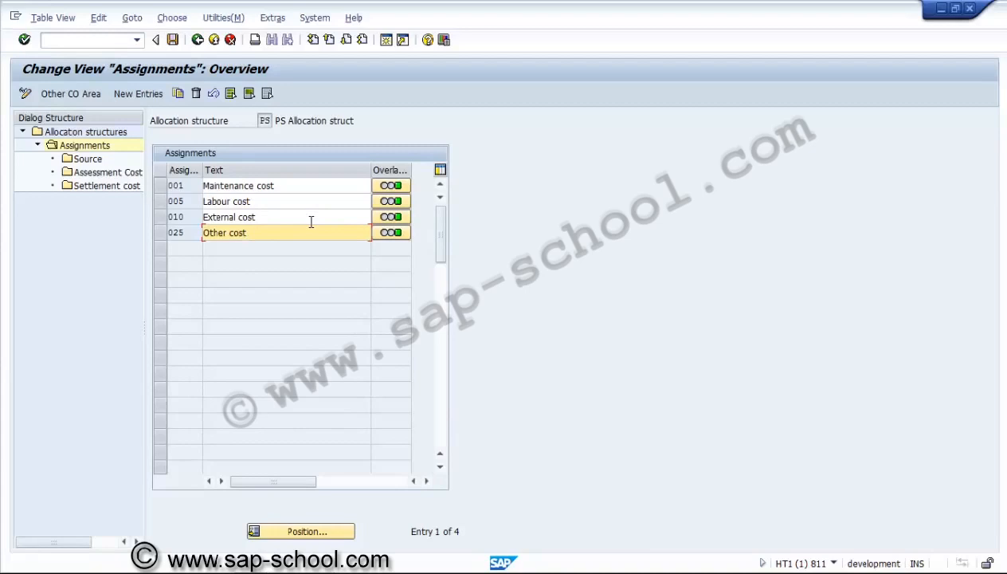
Delete assignments 005 Labour cost, 010 External cost and 025 Other cost from allocation structure PS
click(157, 228)
ctrl+click(159, 216)
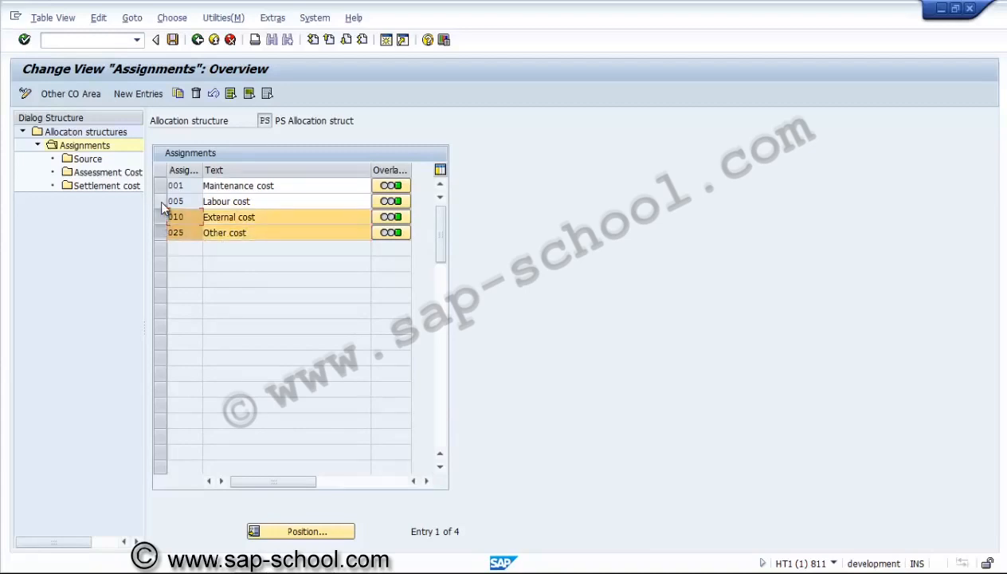
ctrl+click(159, 201)
click(199, 95)
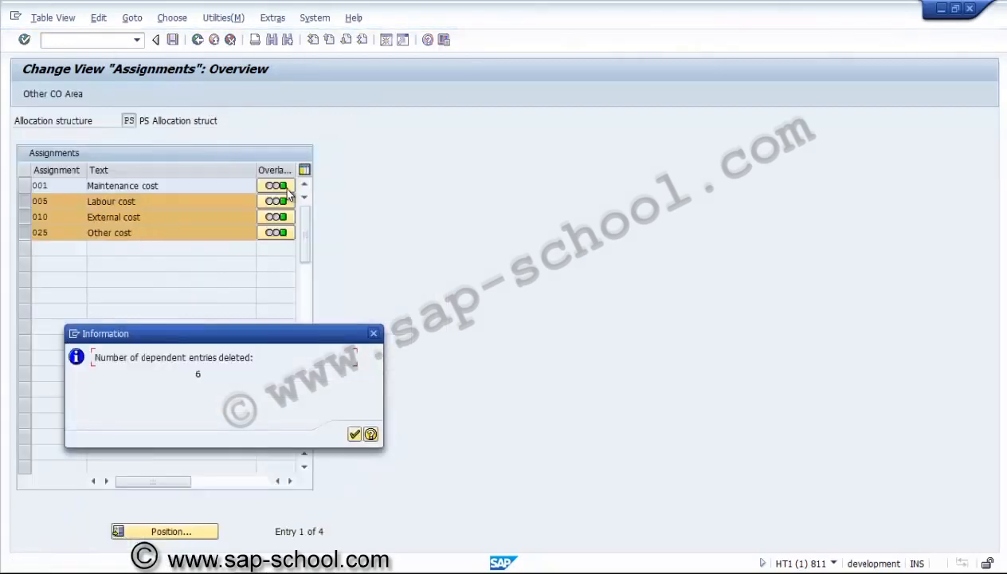
click(355, 434)
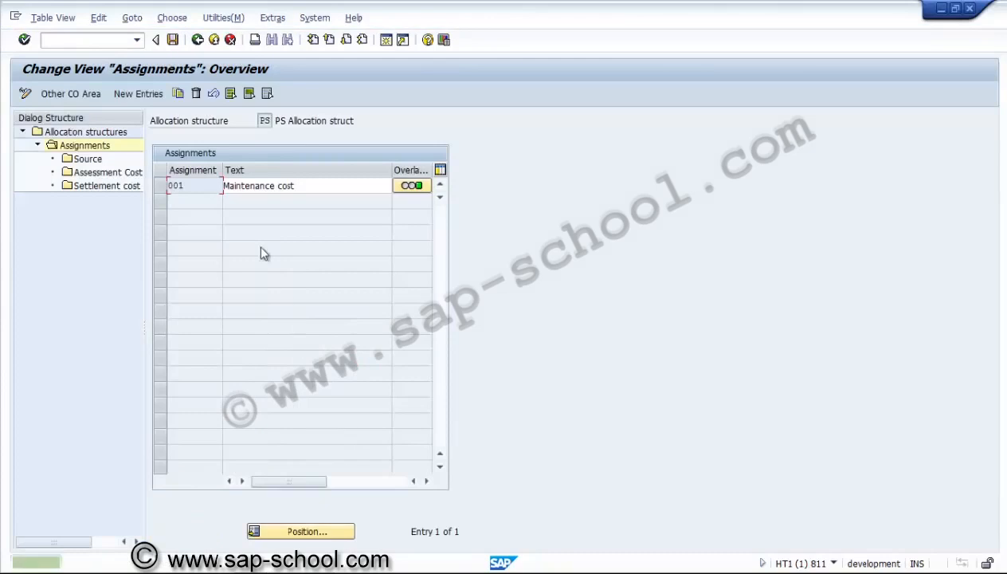
Rename assignment 001 of allocation structure PS to "Material cost"
click(301, 186)
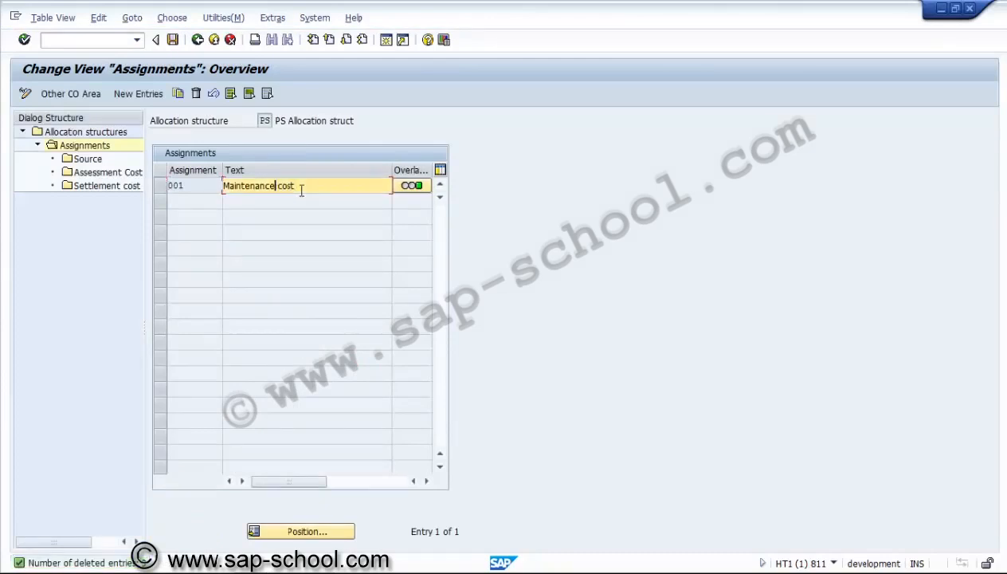
key(shift+Left)
key(shift+Left)
key(shift+Left)
text(terial)
Select assignment 001 and open its Source details
drag(310, 194, 89, 160)
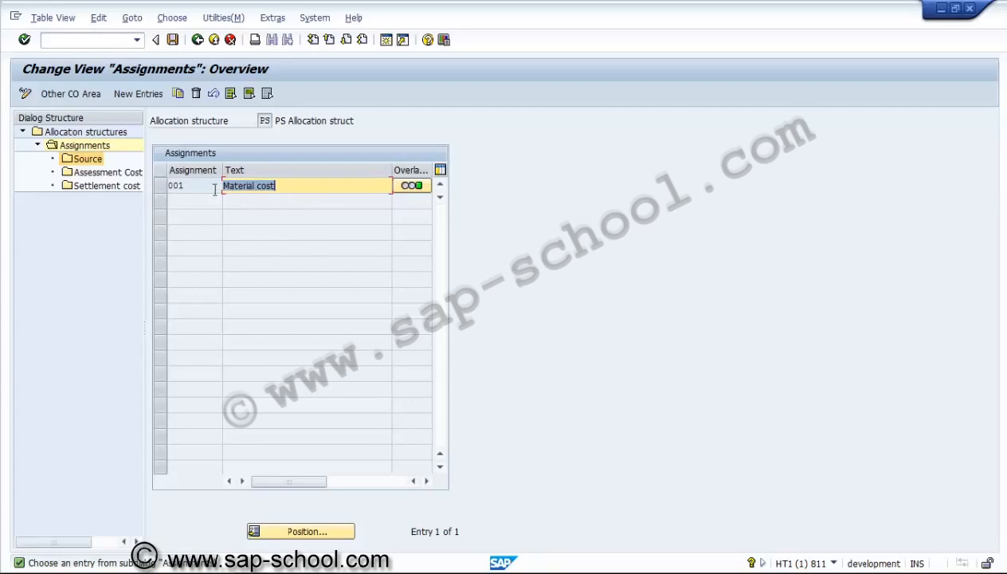
click(160, 184)
double_click(89, 159)
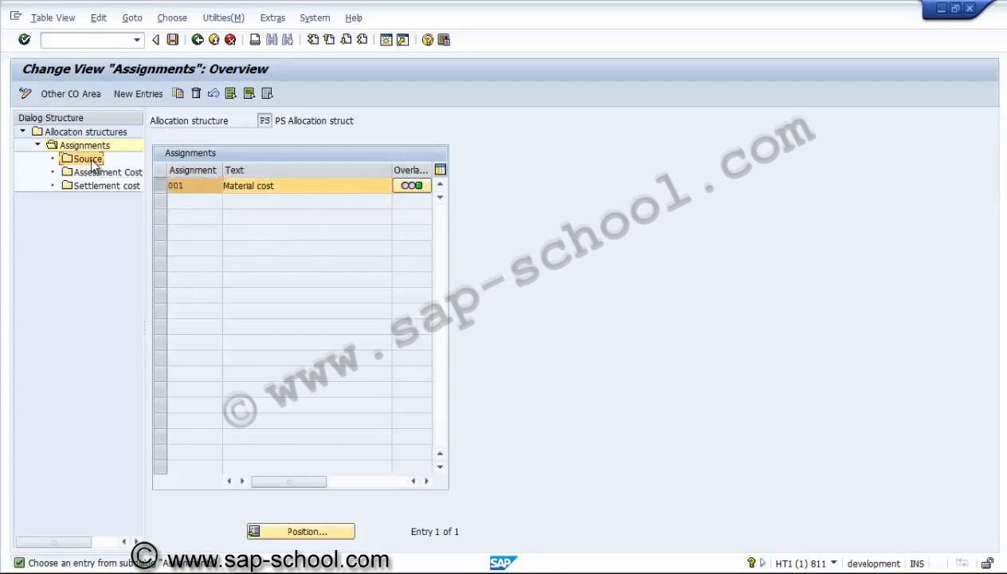
List all cost element groups of chart of accounts CAUS for the source of assignment 001
click(399, 207)
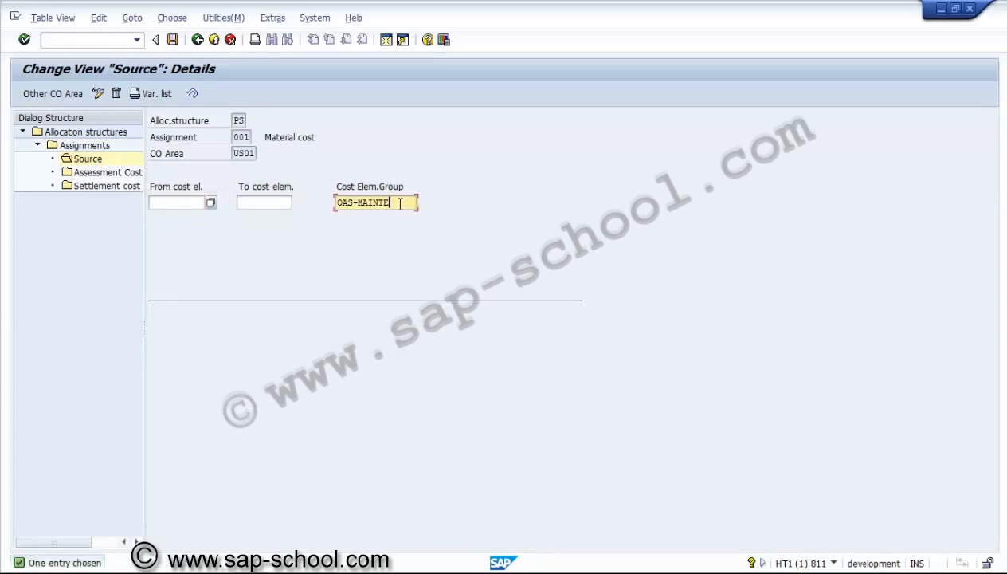
click(425, 204)
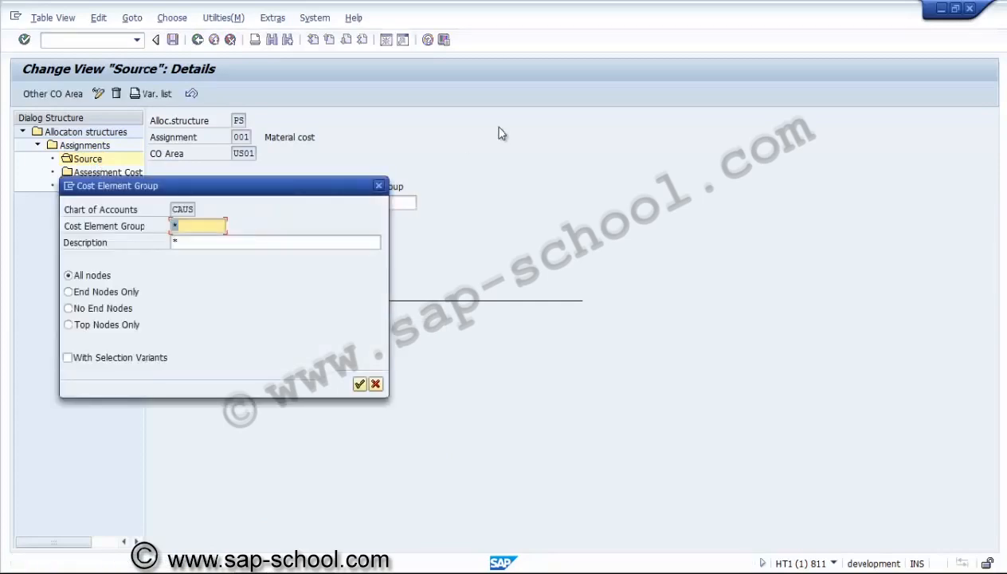
click(359, 385)
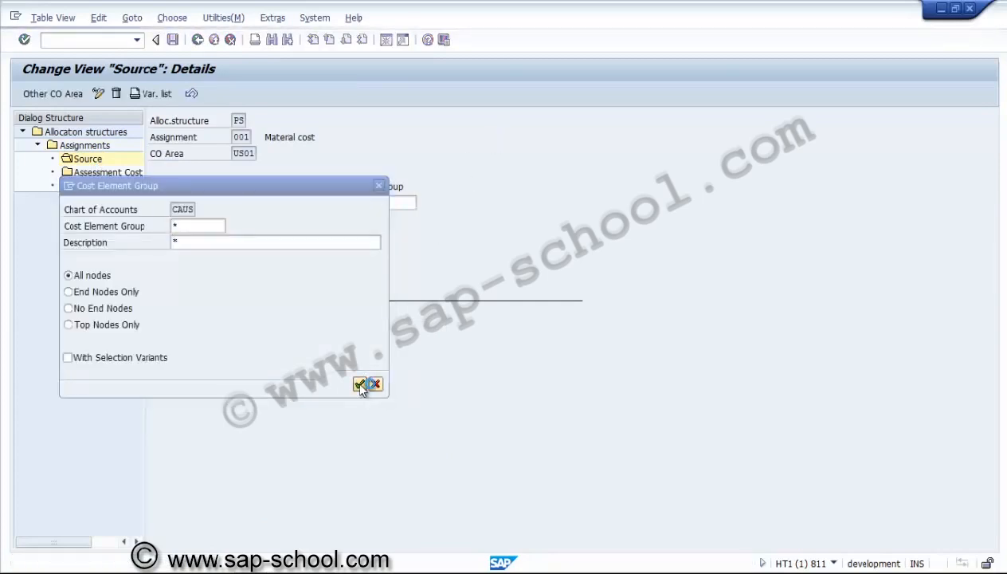
drag(340, 192, 696, 101)
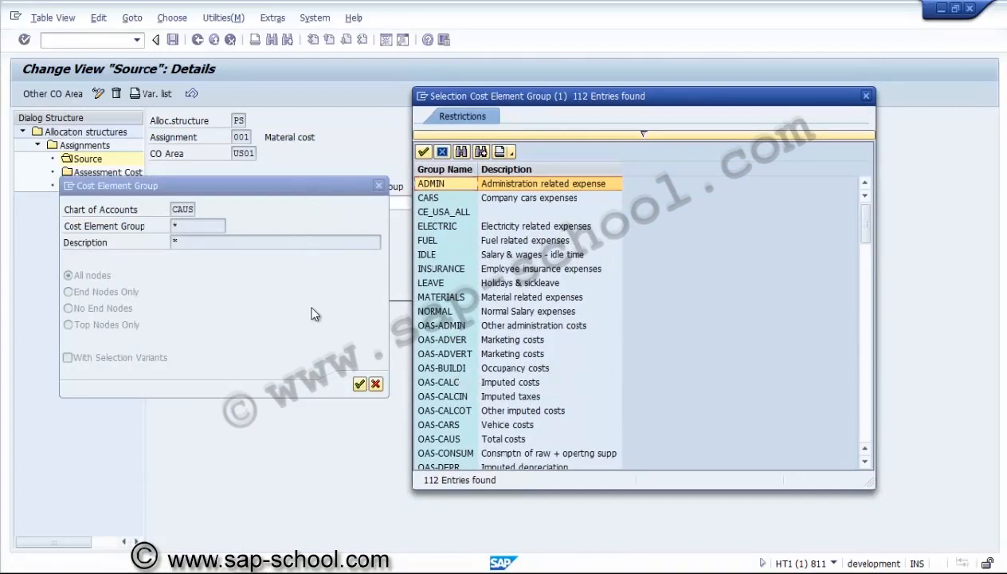
click(865, 96)
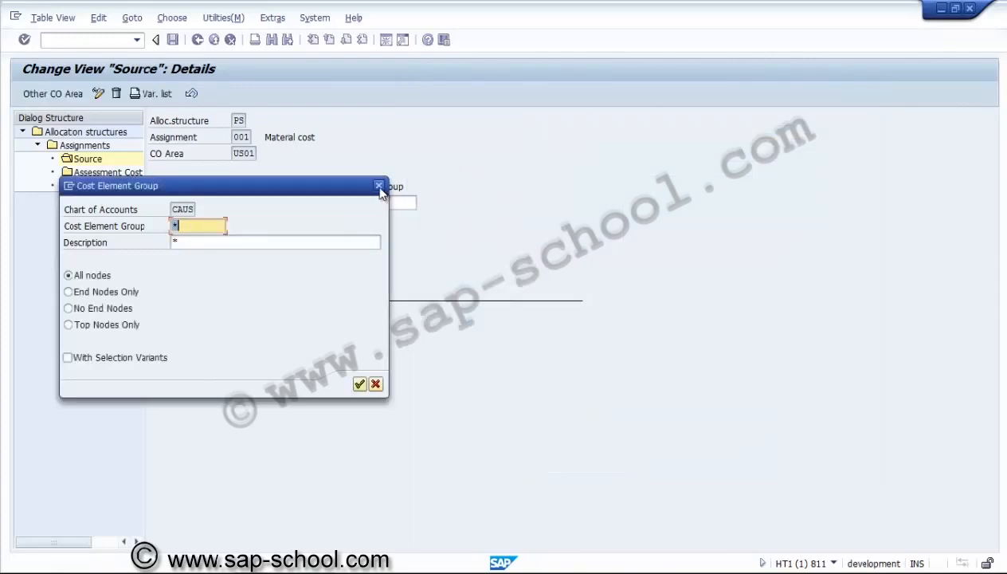
drag(346, 189, 801, 204)
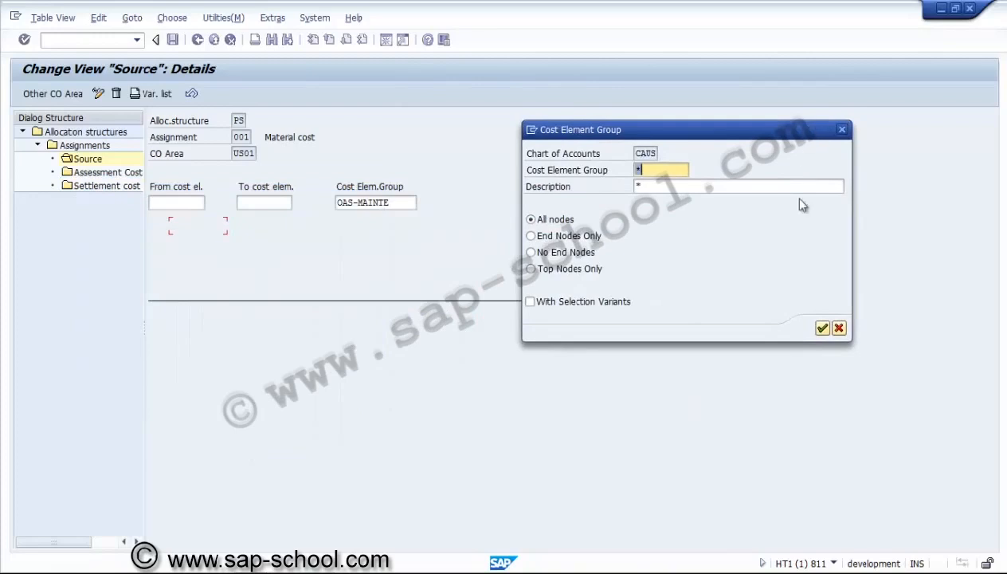
click(822, 329)
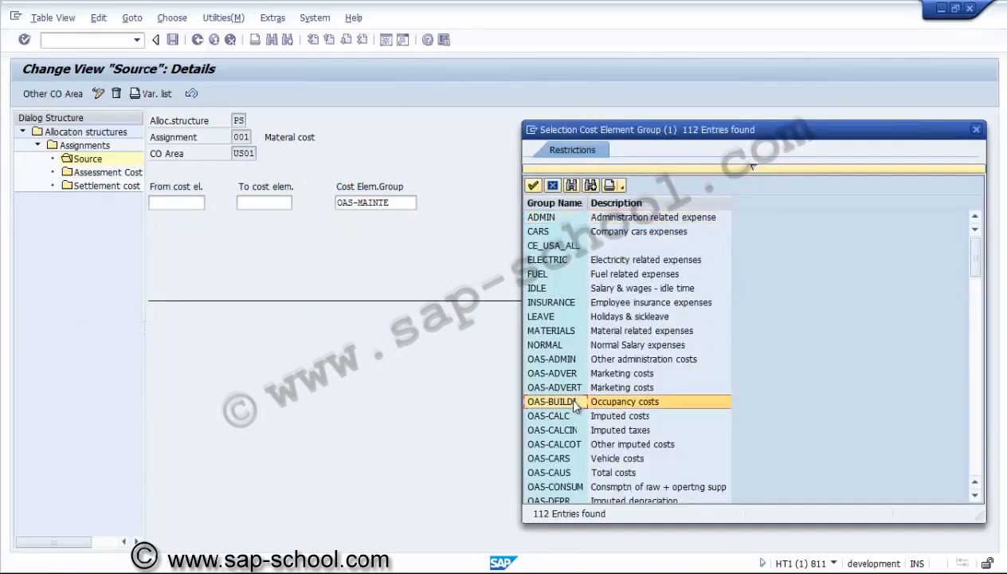
Browse the cost element groups, checking the OAS-MAINTE maintenance costs group and the entries that follow it
scroll(570, 402, down, 3)
scroll(574, 405, down, 5)
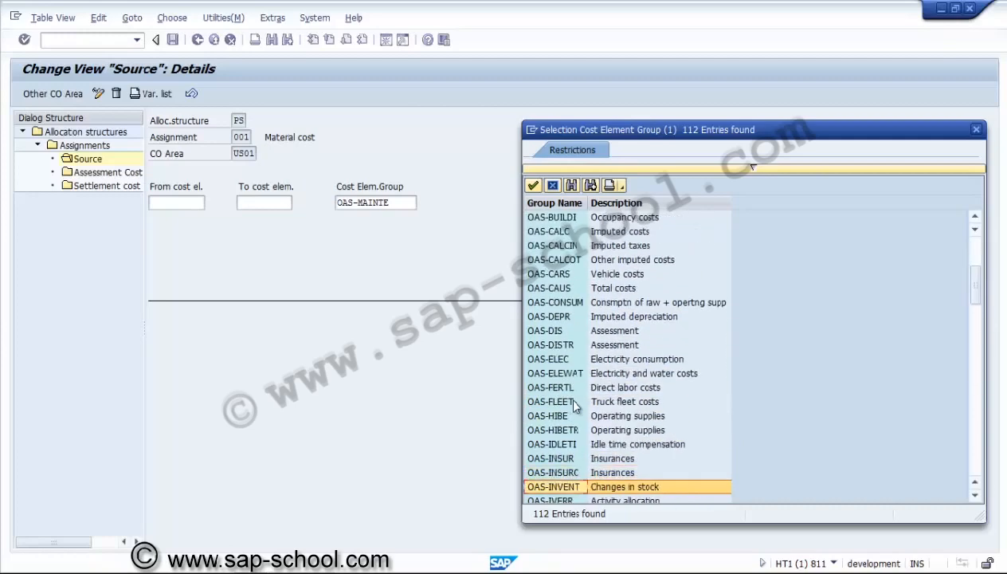
scroll(575, 405, down, 1)
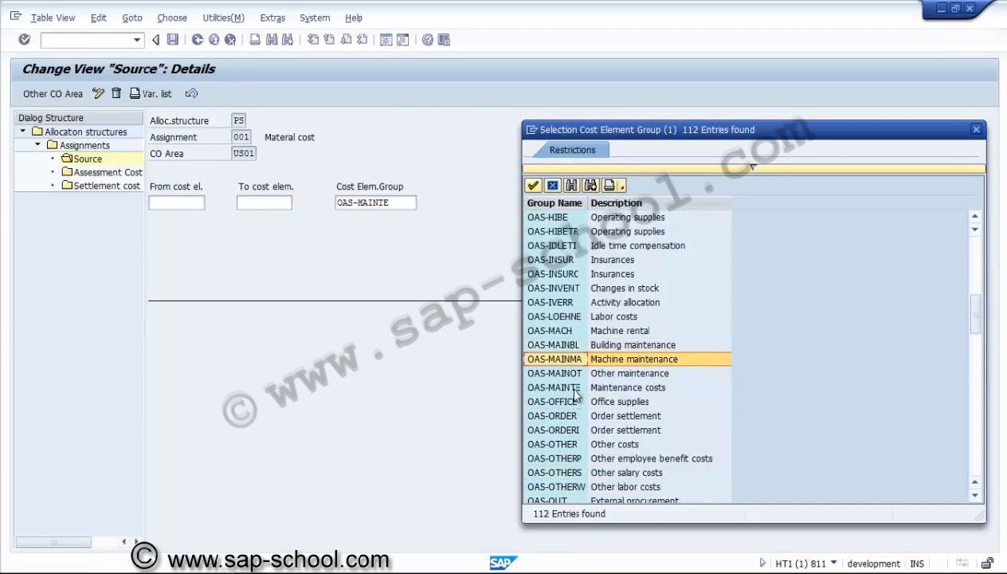
click(575, 389)
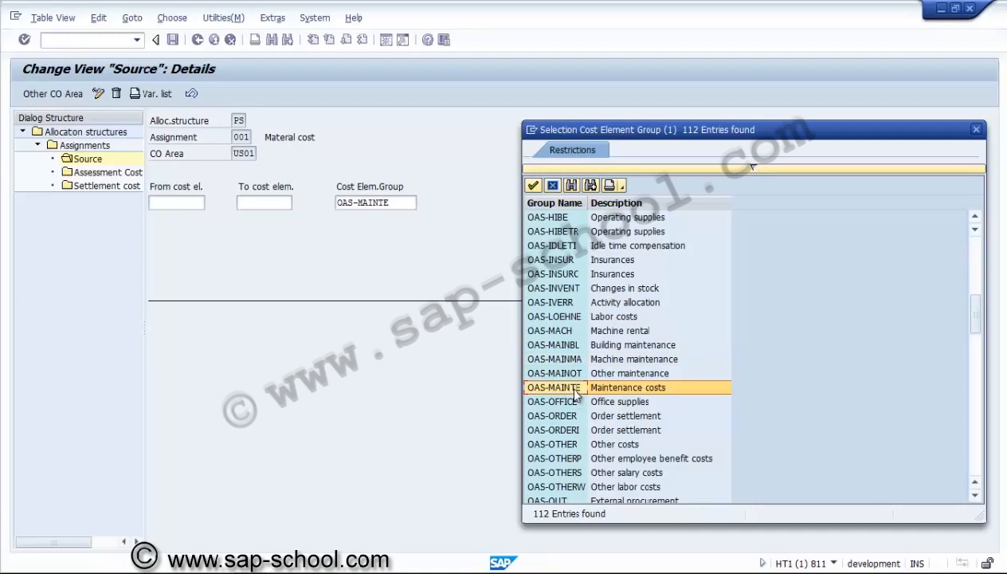
key(Down)
key(Down)
key(Down)
key(Down)
key(Down)
key(Down)
key(Down)
key(Down)
key(Down)
key(Down)
key(Down)
key(Down)
key(Down)
key(Down)
key(Down)
key(Down)
key(Down)
key(Down)
key(Down)
key(Down)
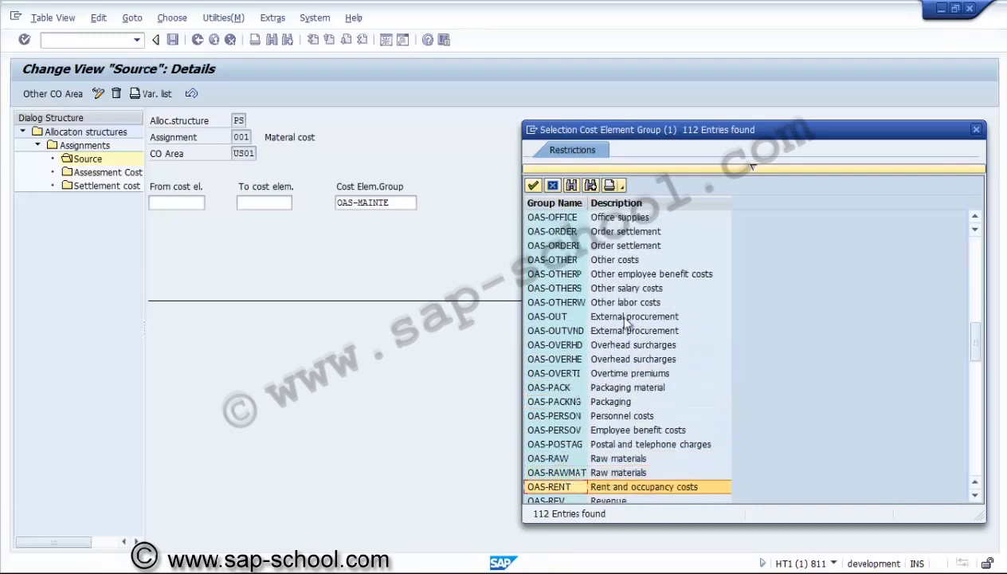
Search the cost element groups for "material" and step through all the matching entries
click(571, 185)
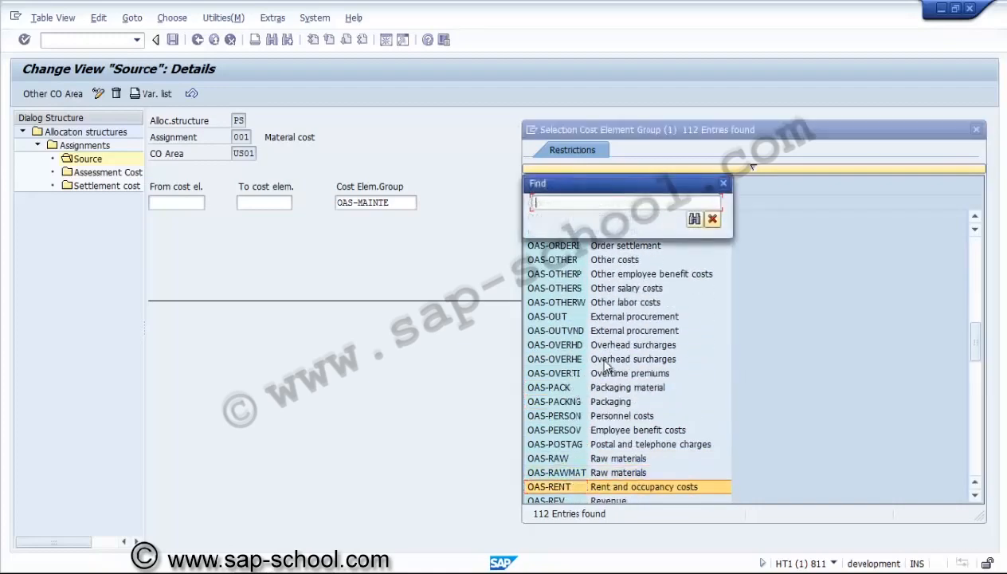
text(material)
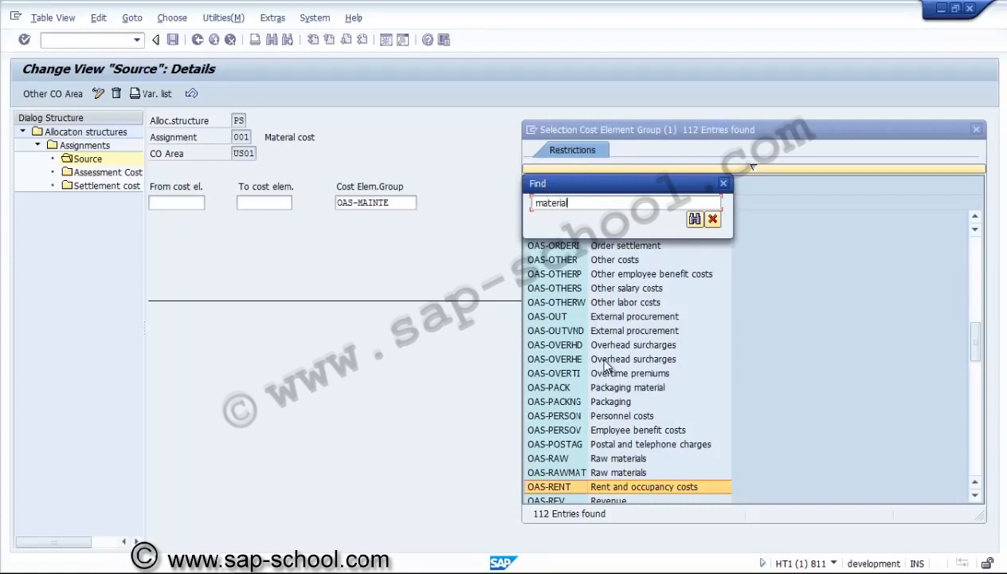
key(Return)
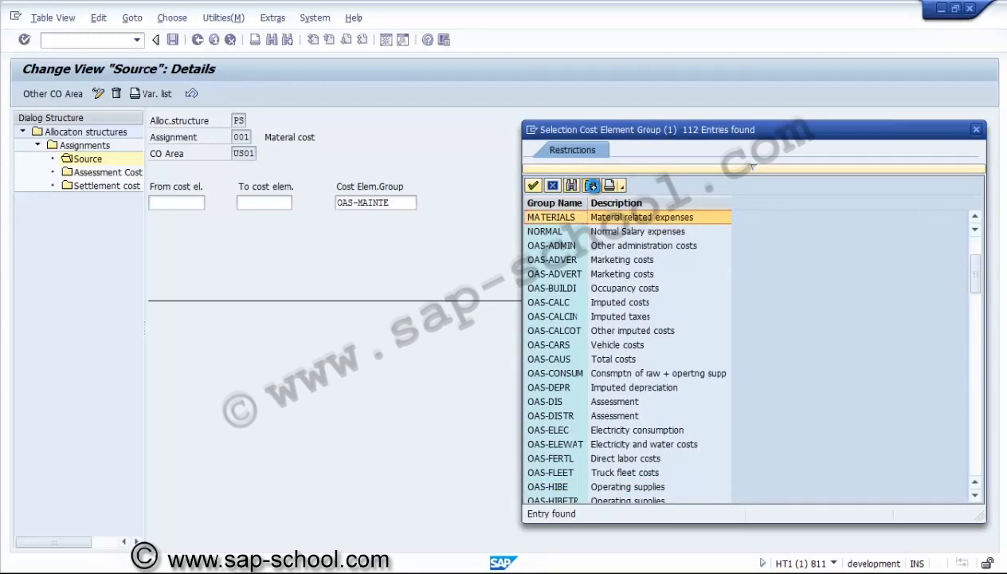
click(590, 185)
click(590, 185)
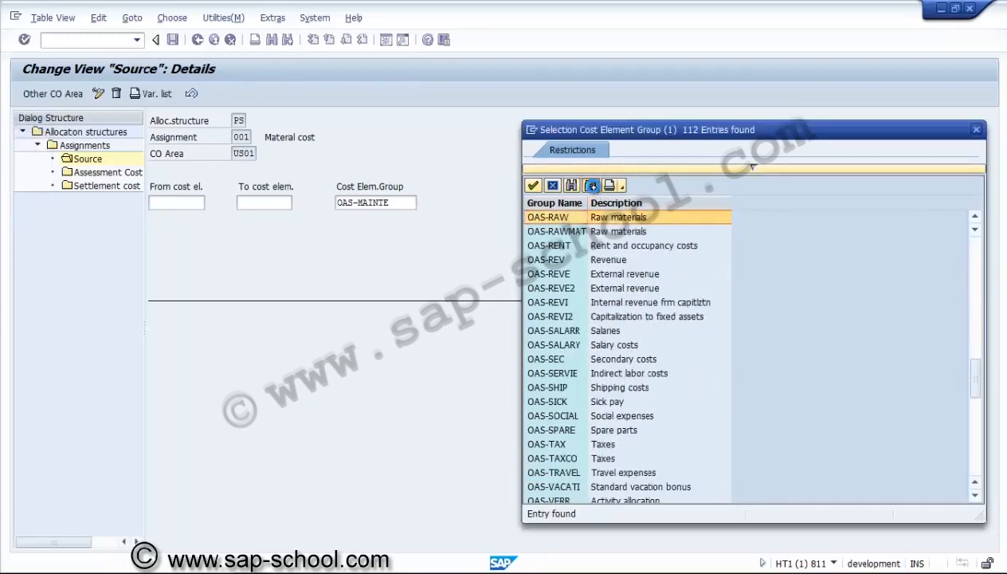
click(591, 185)
click(591, 185)
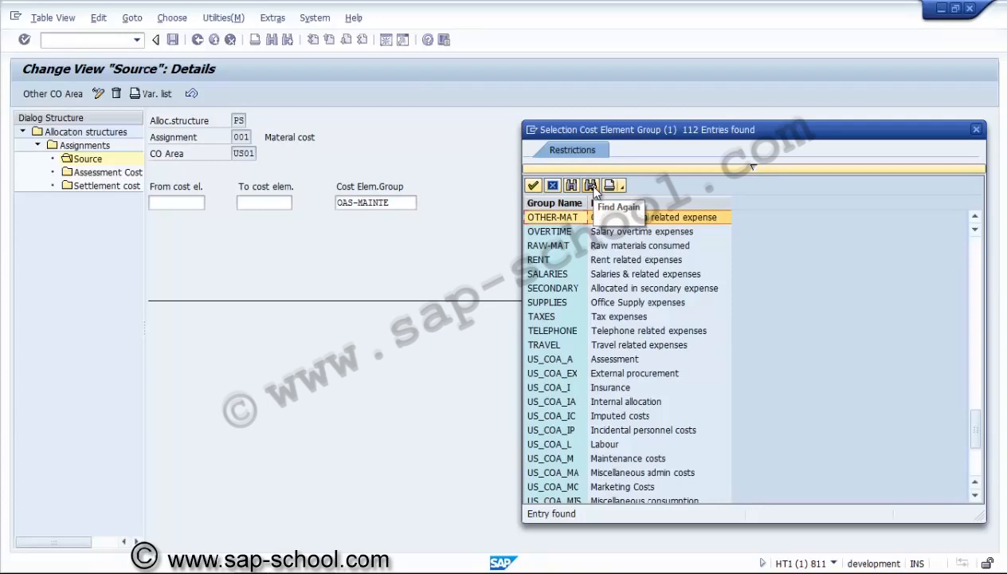
click(591, 185)
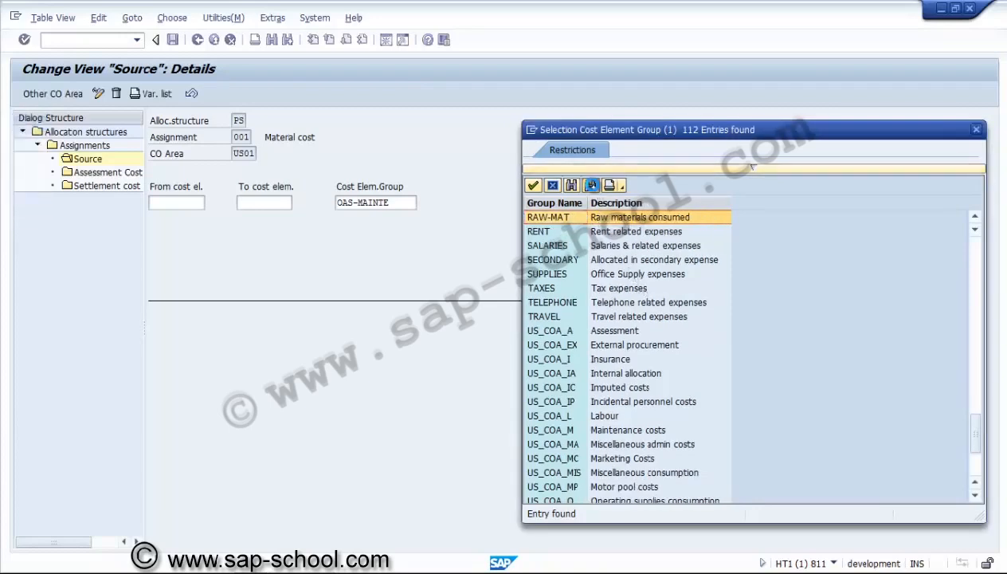
click(591, 185)
click(592, 185)
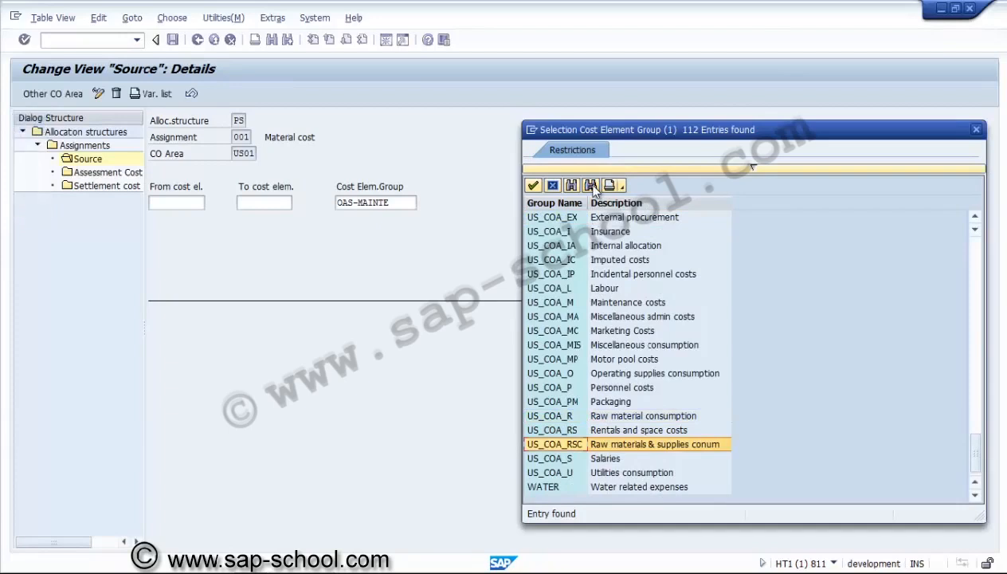
click(591, 186)
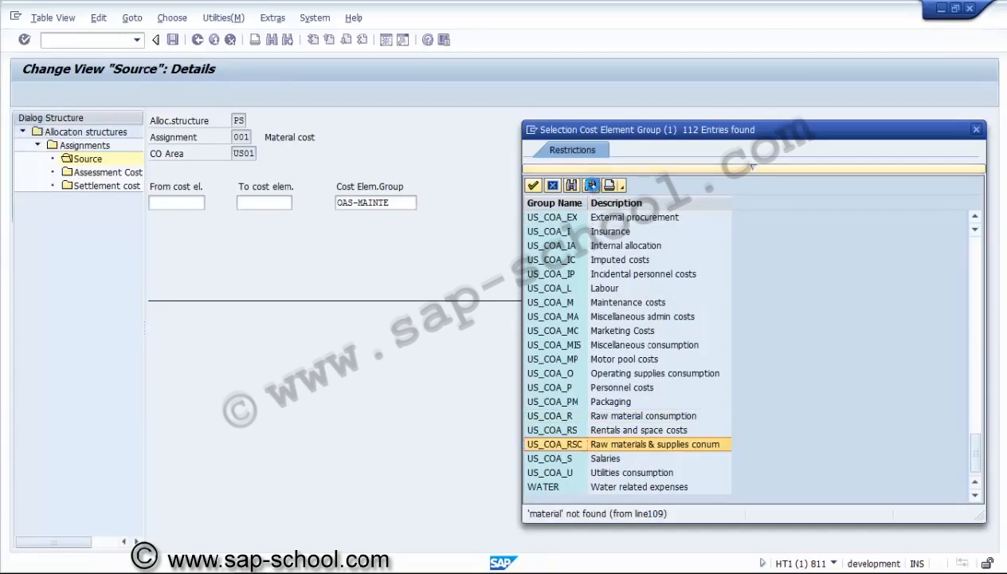
Relist the cost element groups and leave the selection without choosing a group
click(976, 129)
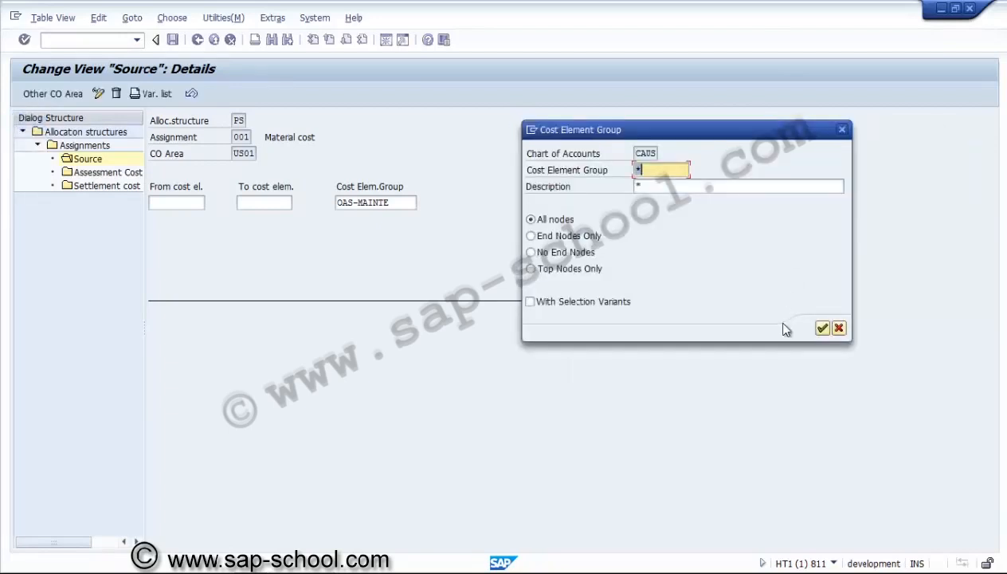
click(822, 328)
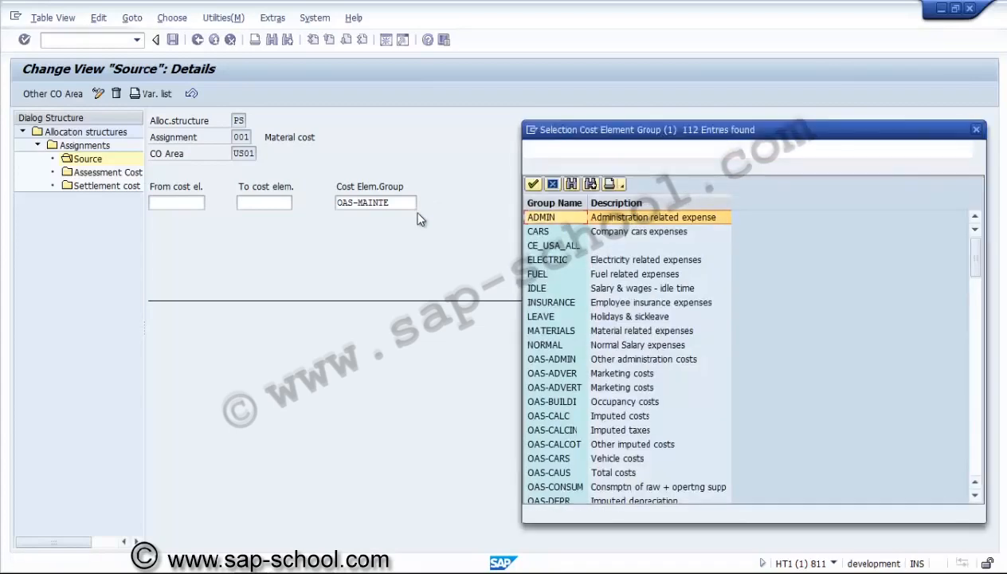
click(977, 129)
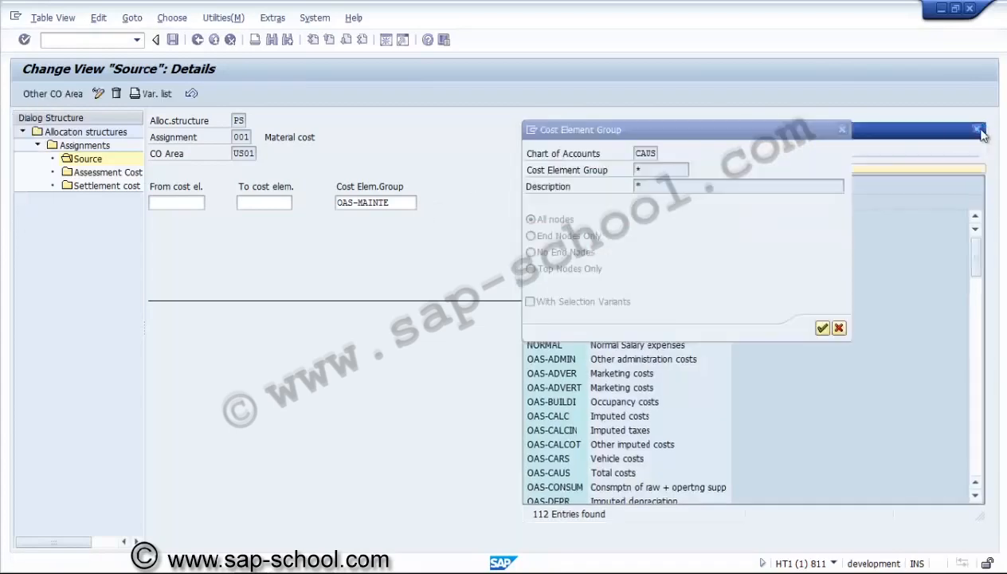
click(839, 328)
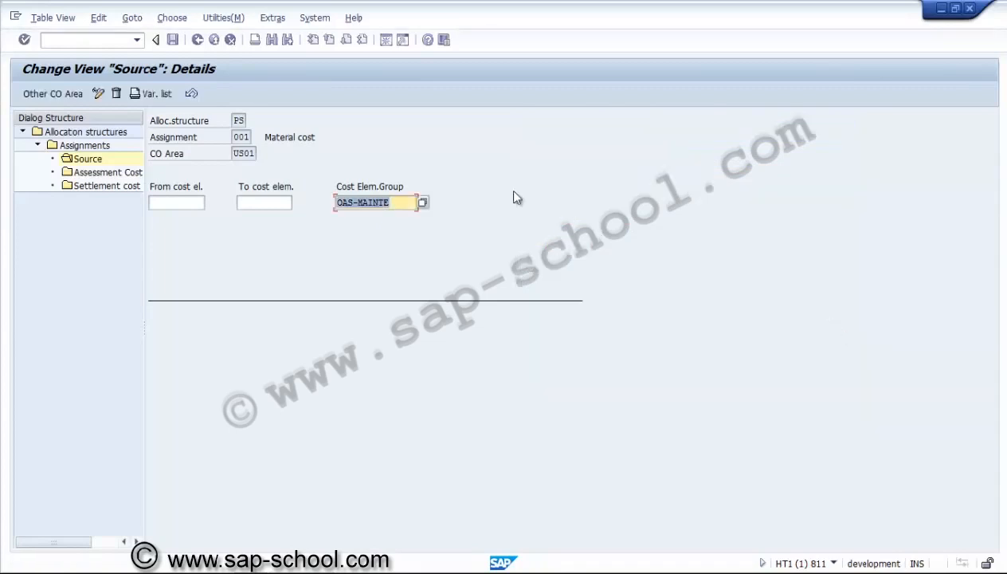
Check the assessment cost elements of assignment 001 and delete receiver category CTR from its settlement cost elements
double_click(135, 174)
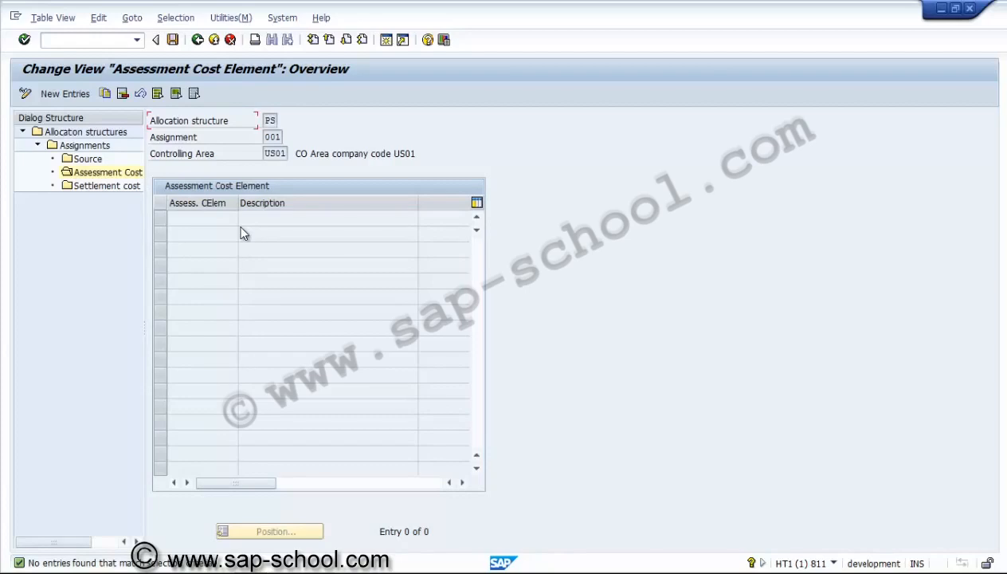
double_click(114, 190)
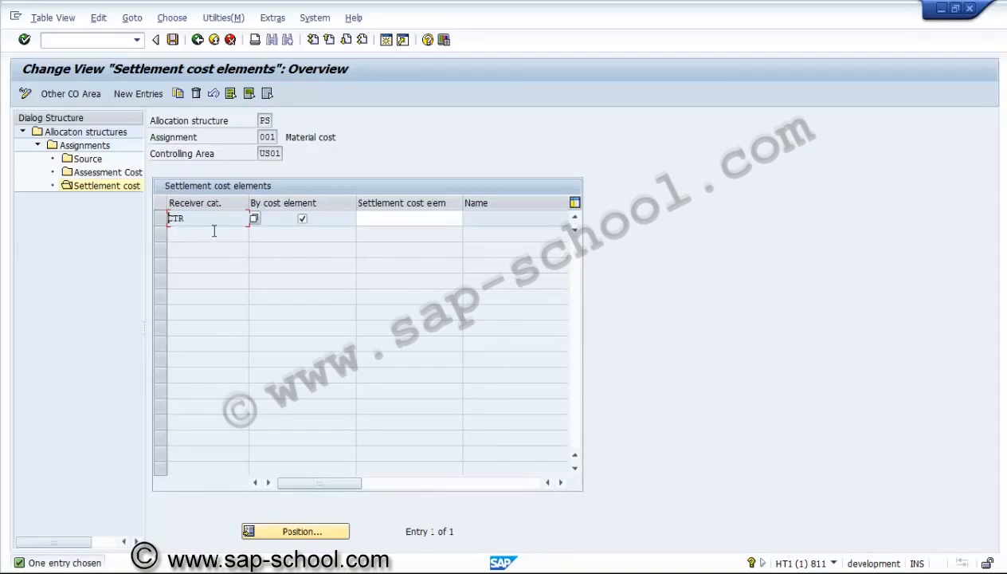
click(165, 223)
click(197, 93)
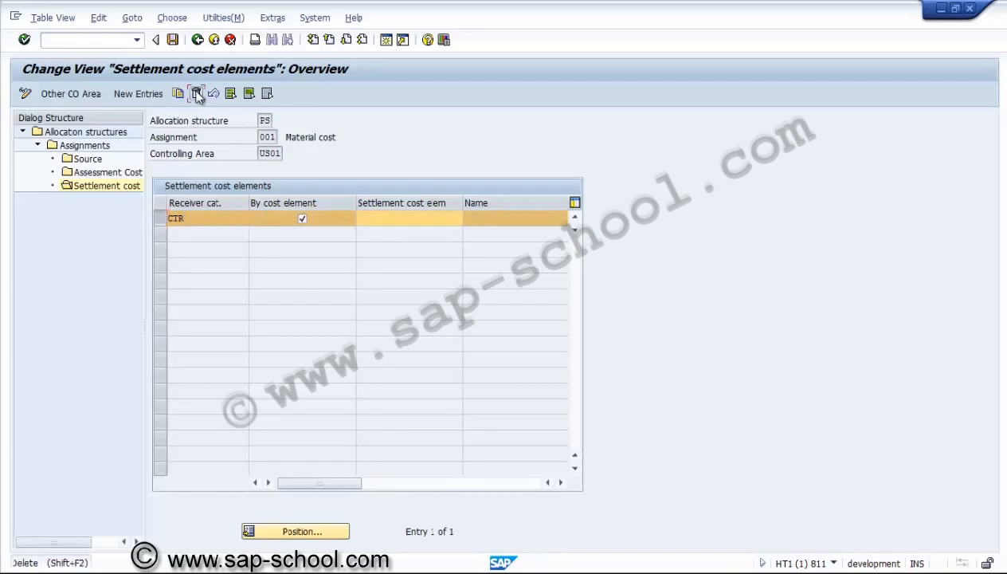
click(354, 418)
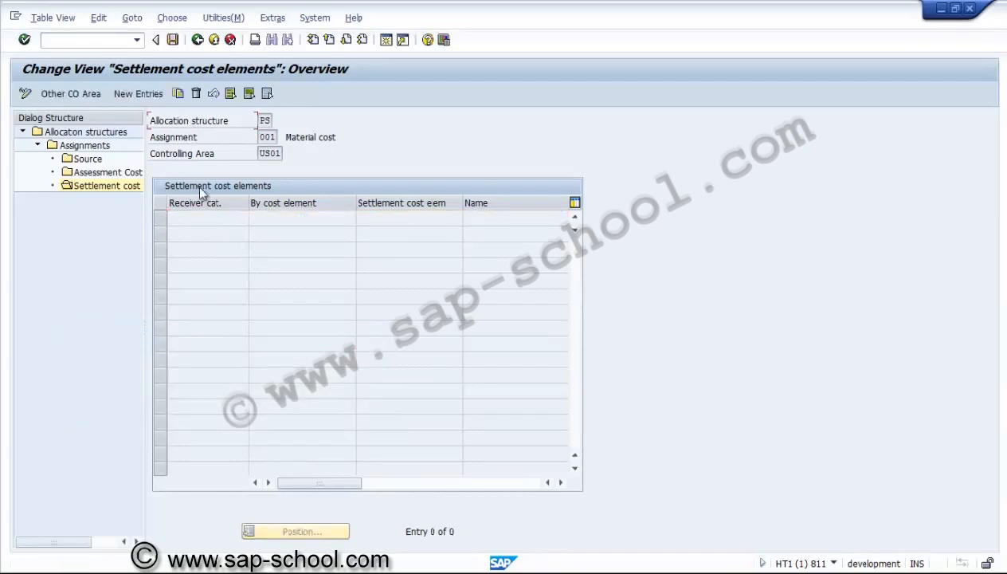
Add receiver categories WBS and FXA to the settlement cost elements of assignment 001, both settled by cost element
click(149, 97)
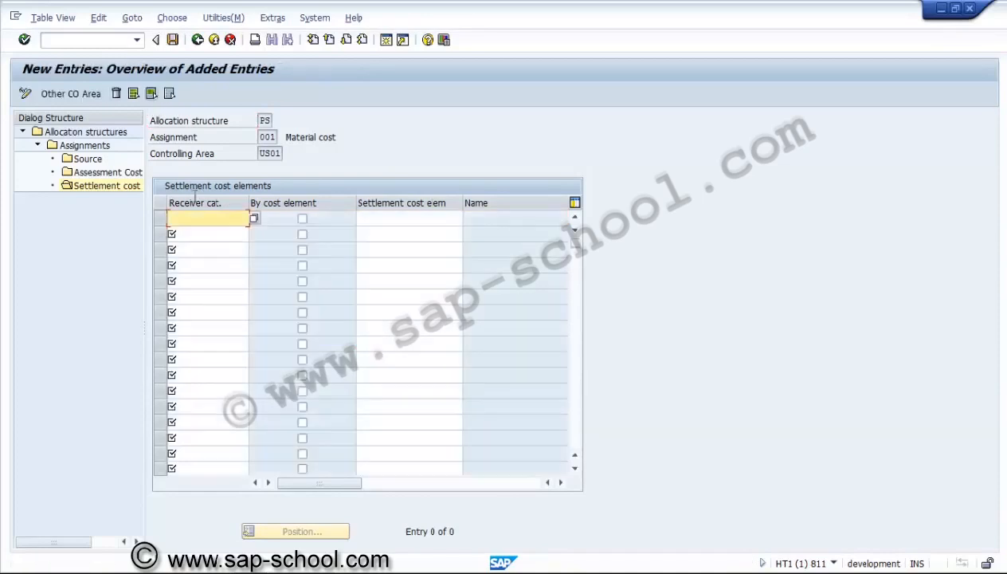
click(302, 218)
click(211, 235)
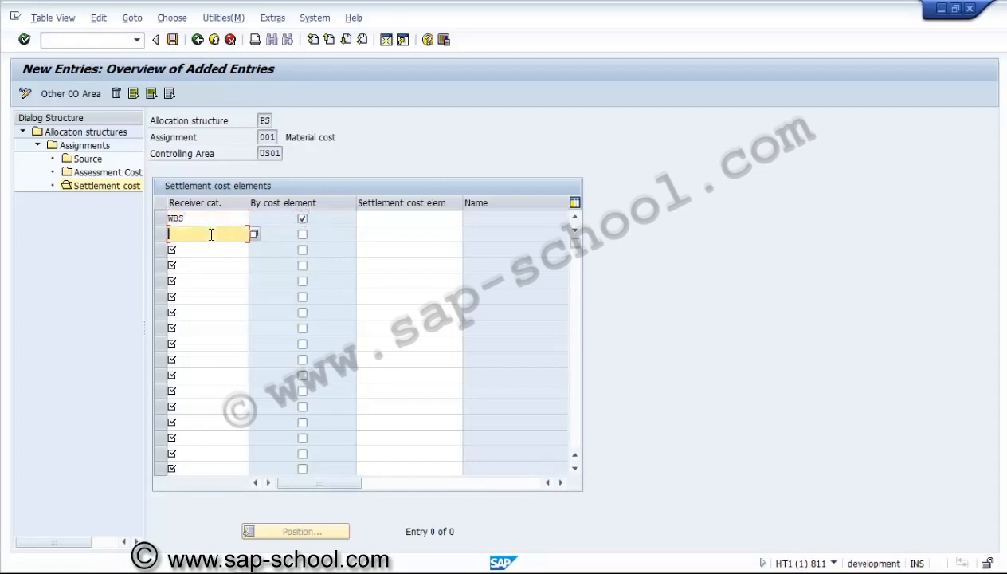
text(FXA)
key(Return)
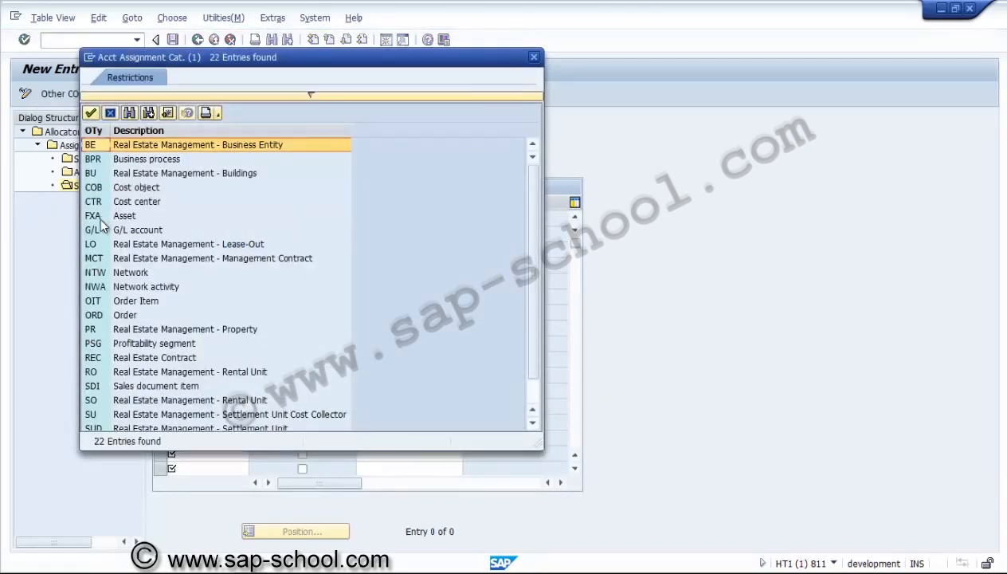
double_click(98, 217)
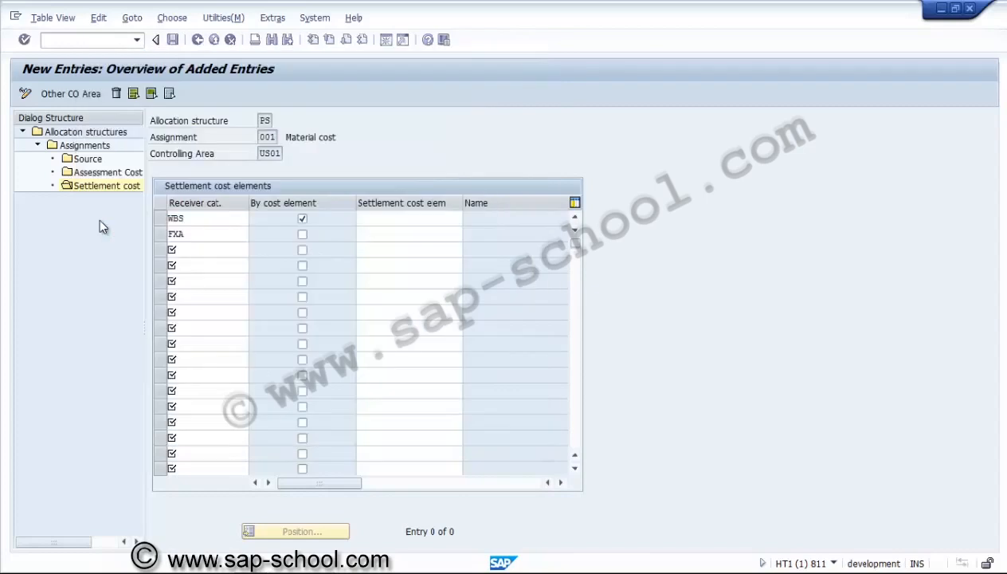
click(303, 235)
key(Return)
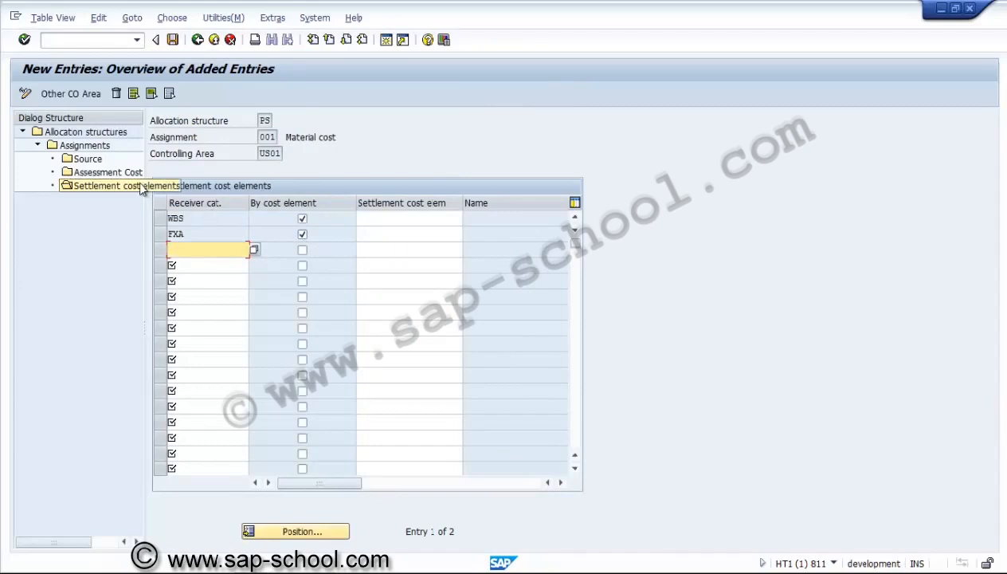
Save the allocation structure settings under a new customizing request described "PS - Allocation structure" and return to the implementation guide
click(172, 40)
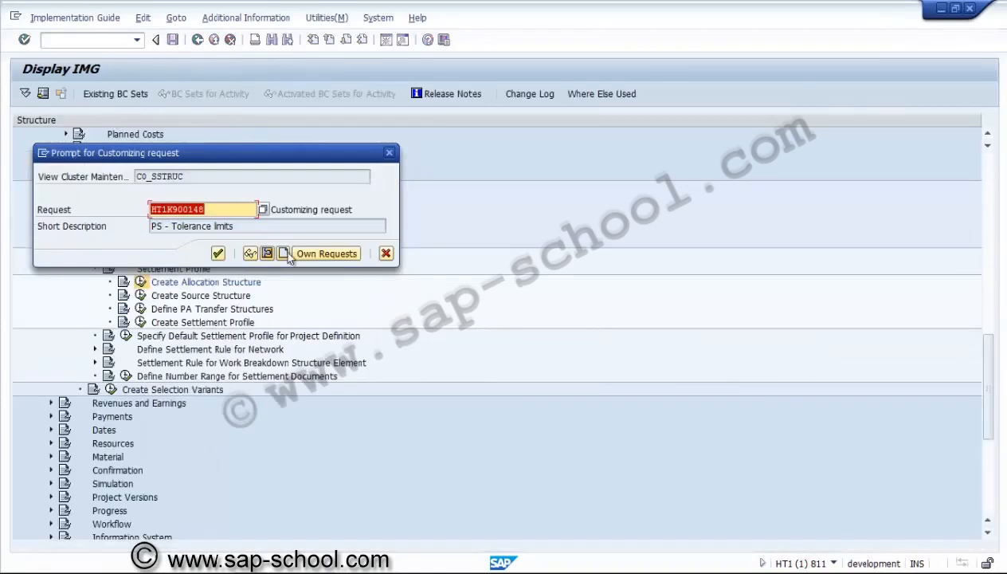
click(284, 254)
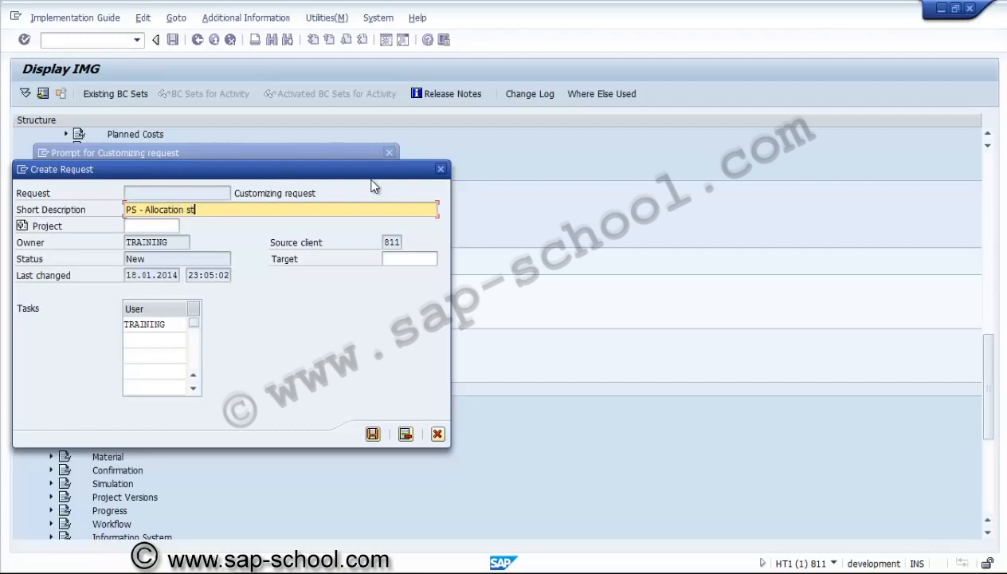
text(re)
click(372, 434)
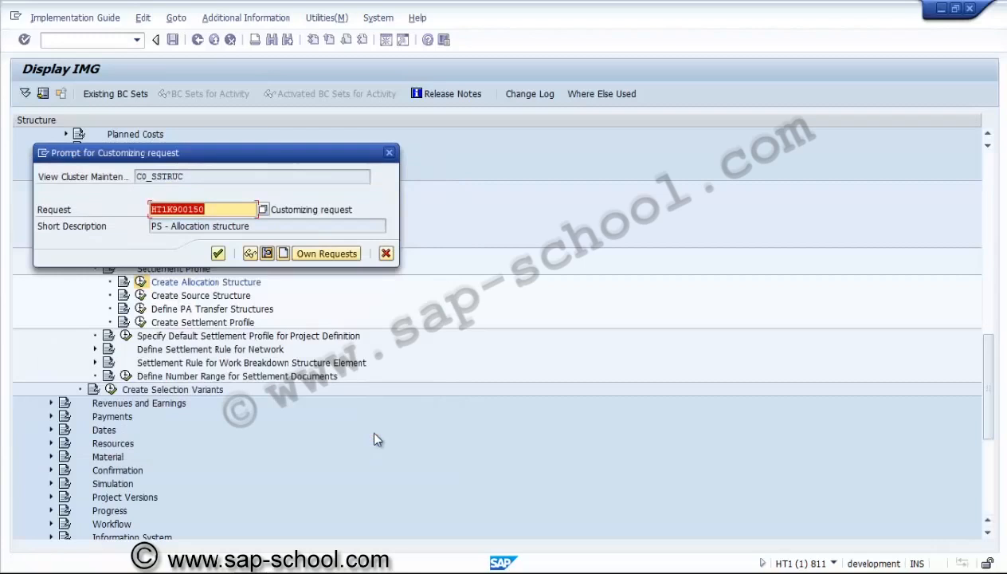
click(218, 256)
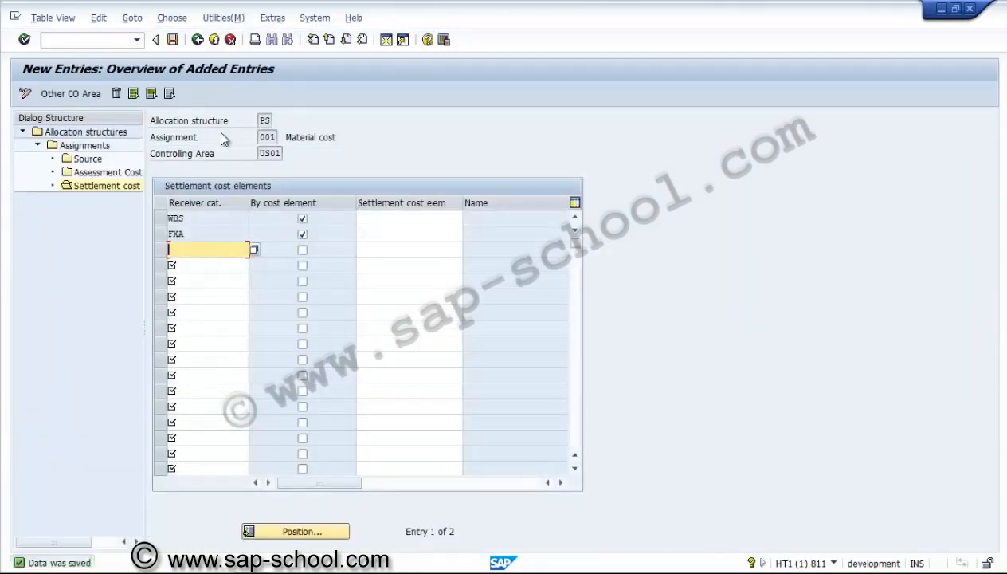
click(197, 40)
click(197, 40)
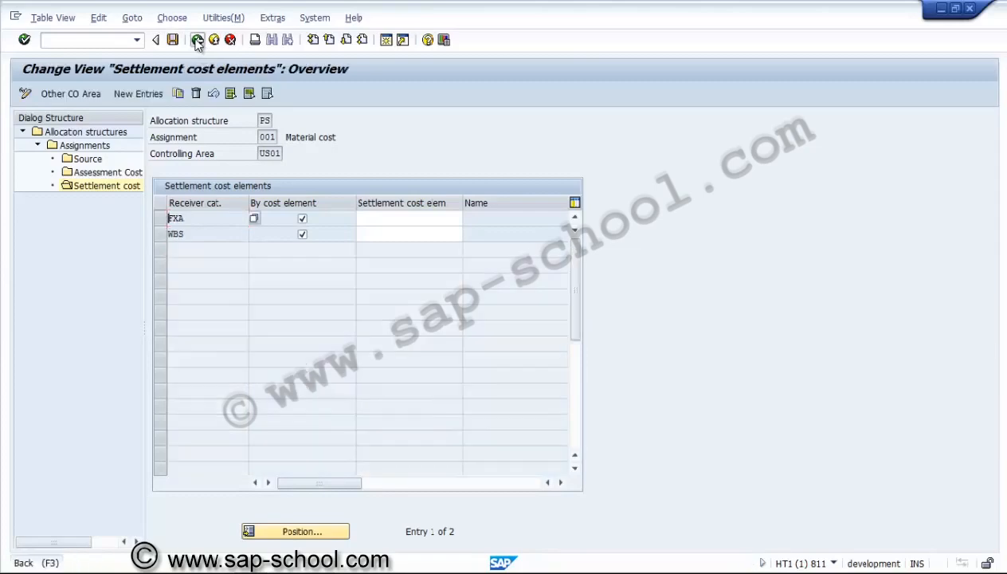
click(197, 40)
click(196, 40)
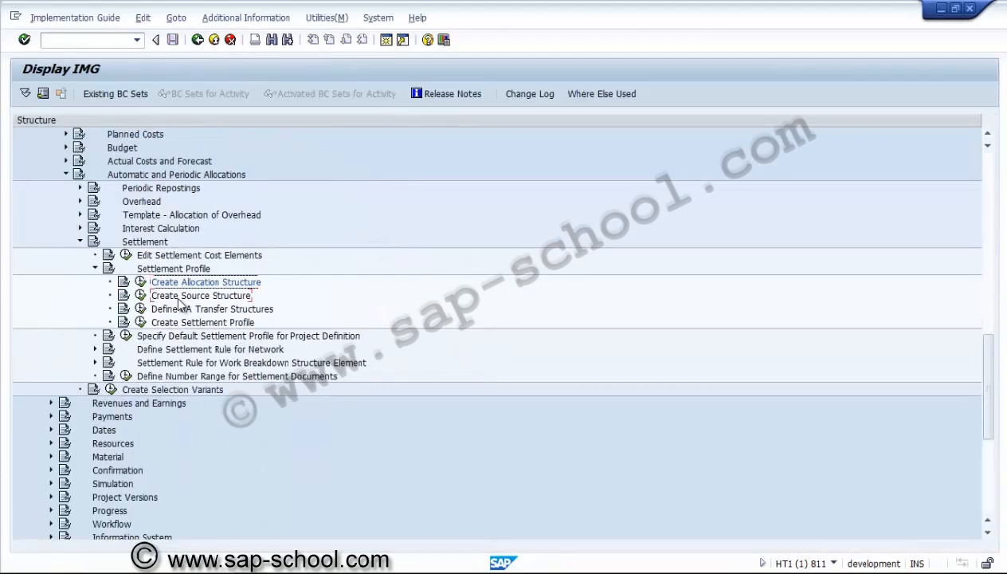
Check the source structures defined under Create Source Structure, and return to the implementation guide
click(178, 297)
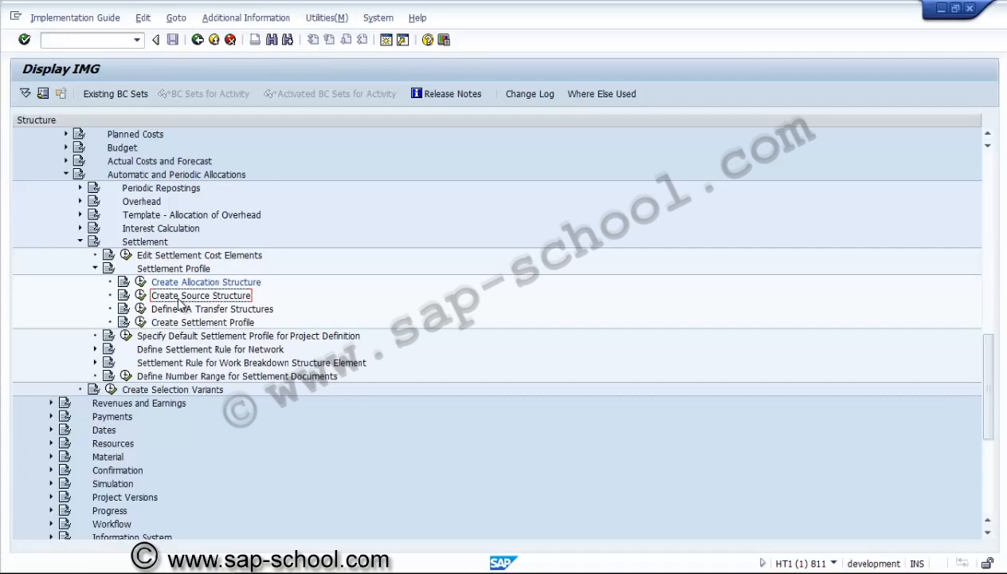
click(141, 295)
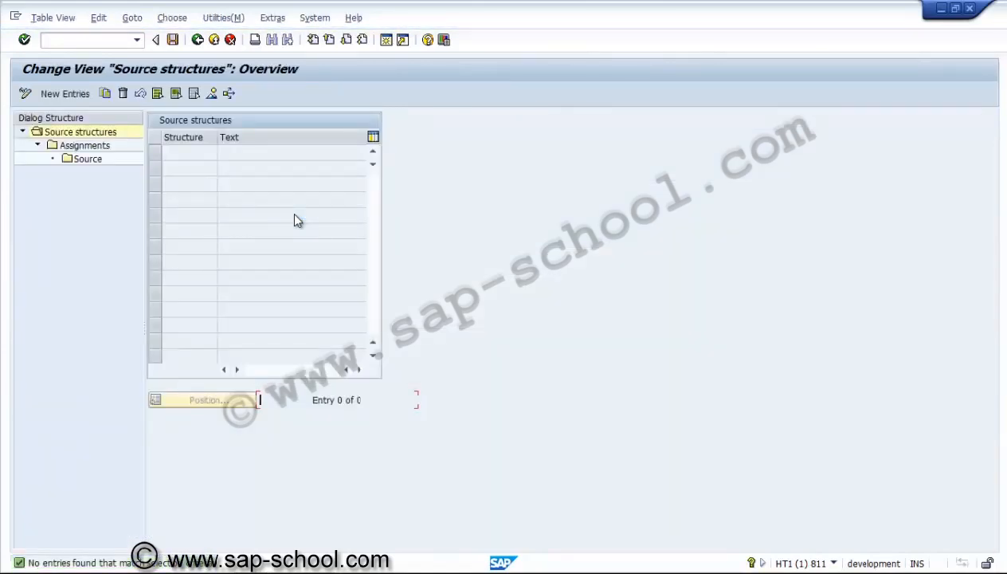
click(198, 45)
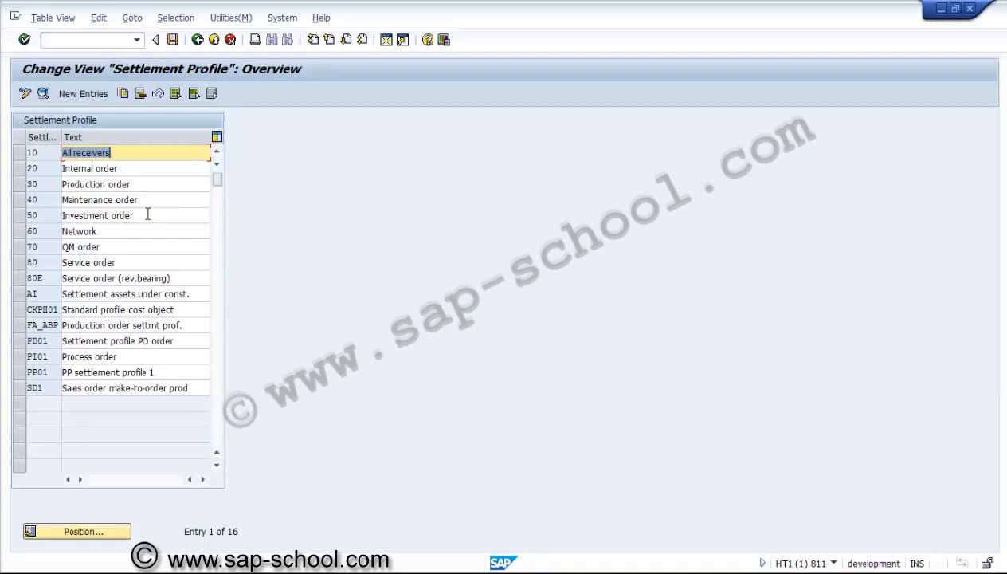
Review the details of the Network settlement profile 60, including its valid receivers, and return to the profile overview
click(96, 200)
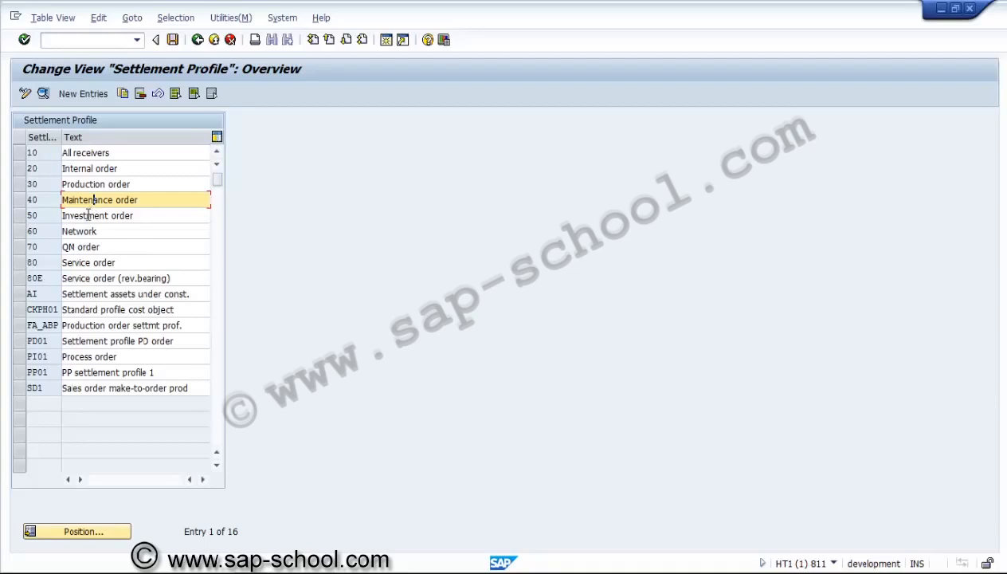
click(88, 216)
click(77, 231)
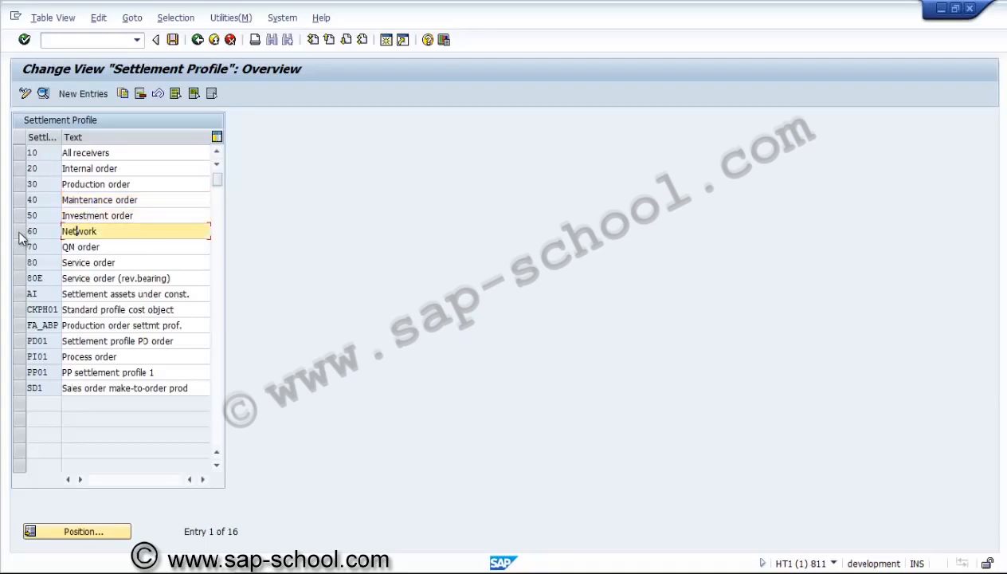
click(19, 232)
click(43, 93)
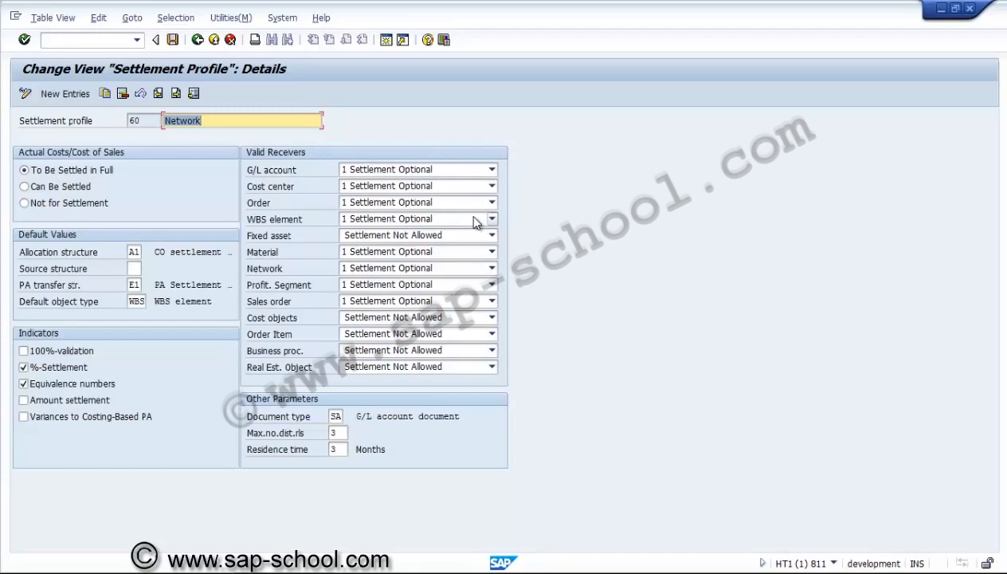
click(197, 39)
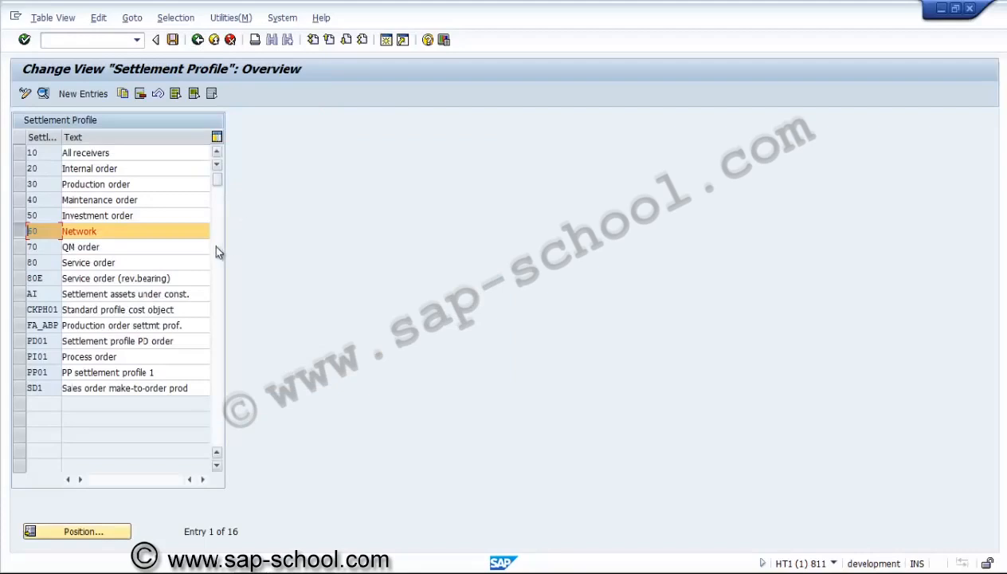
Review the details of settlement profile AI for assets under construction, including the available allocation structures and the default object type
click(20, 233)
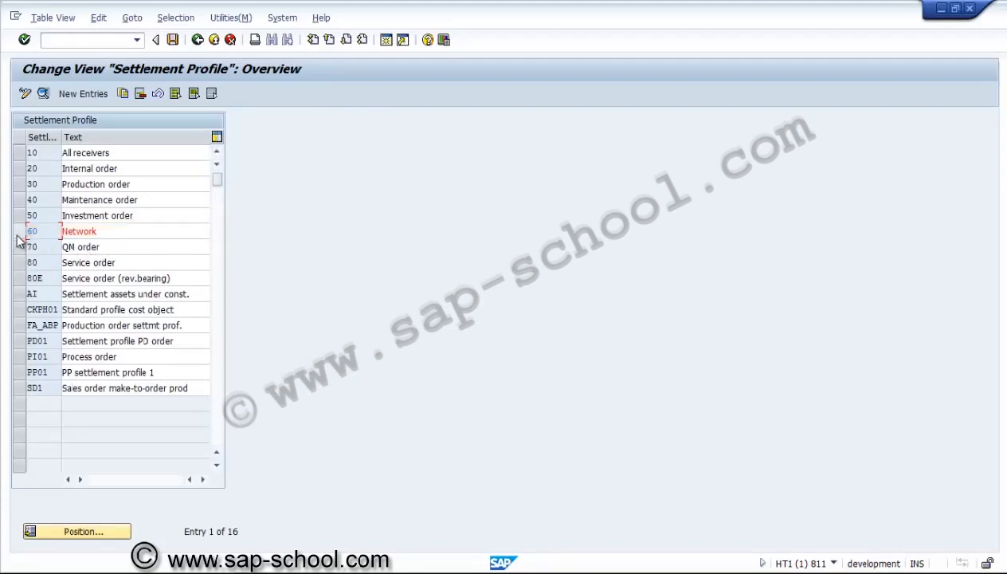
click(20, 294)
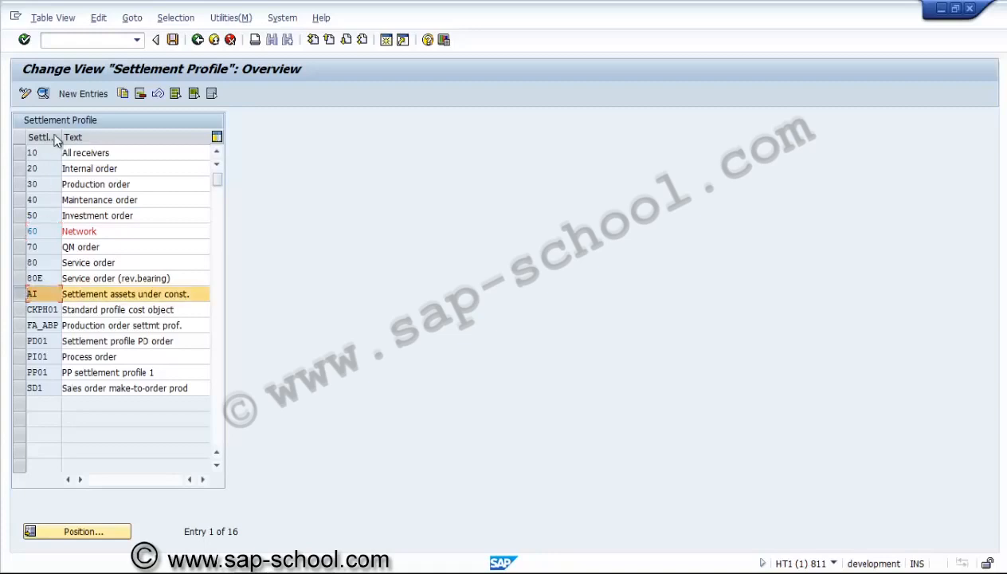
click(44, 94)
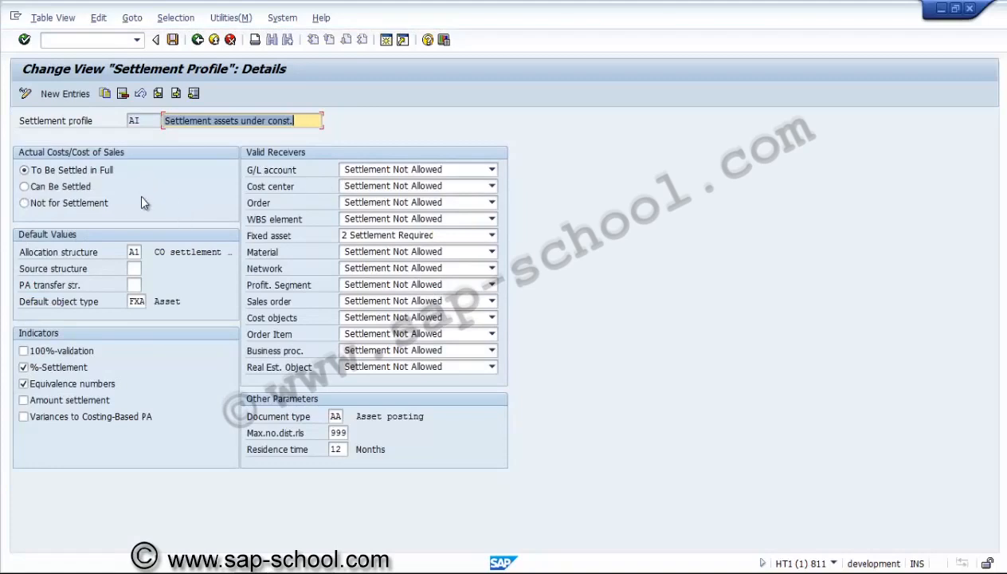
click(138, 252)
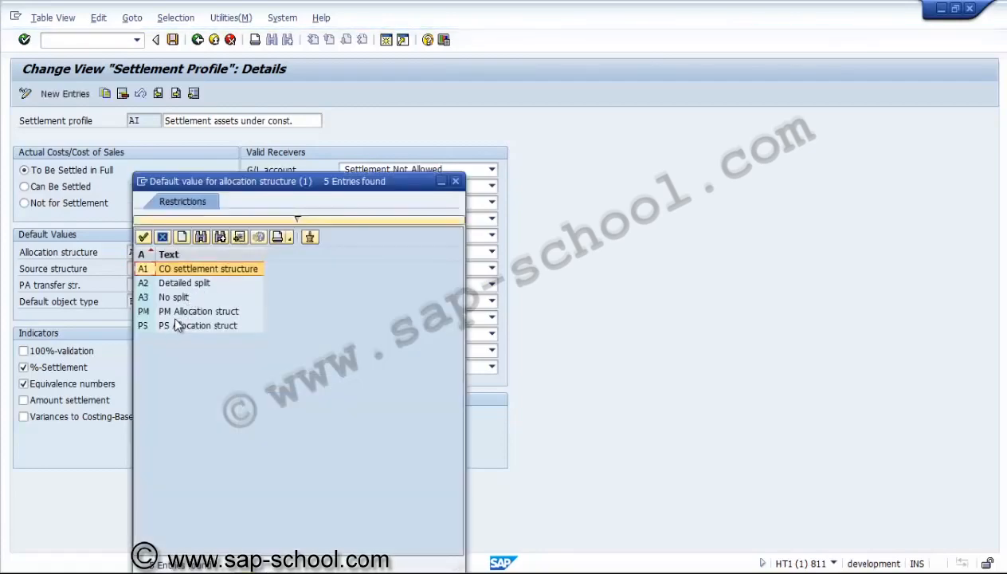
click(455, 182)
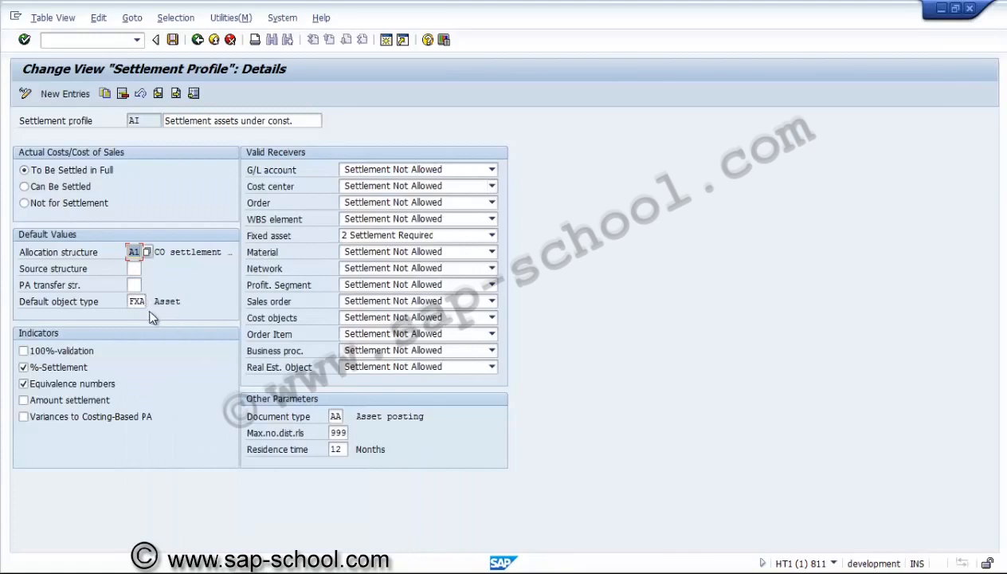
click(138, 301)
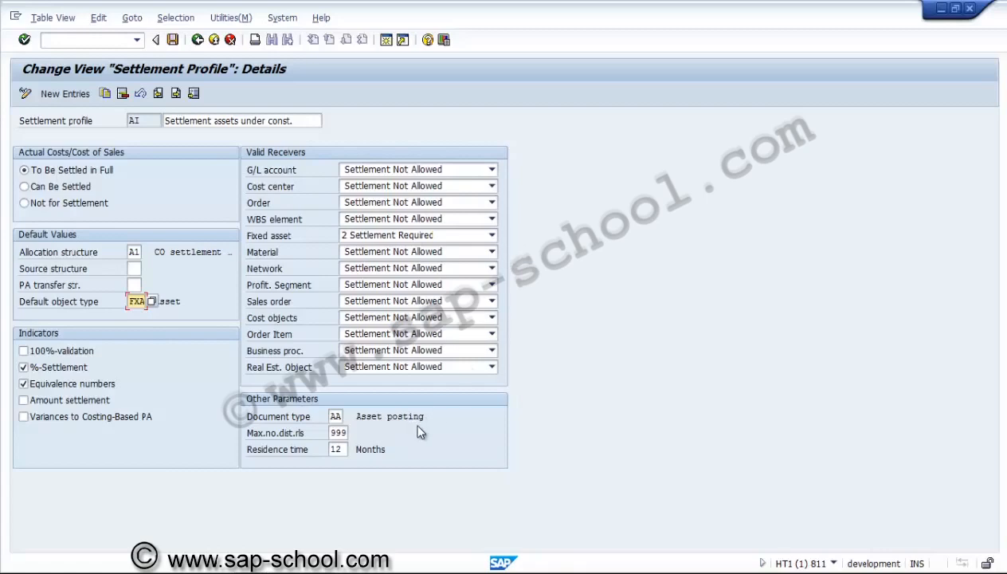
Copy the settlement profile for assets under construction, naming the new profile ZPSAUC
click(109, 95)
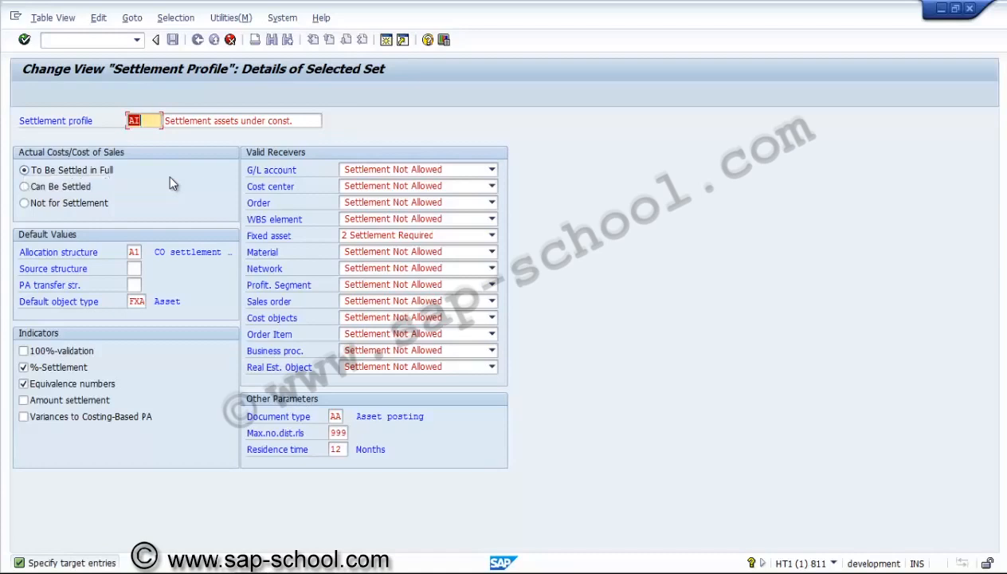
text(2AA)
key(BackSpace)
key(BackSpace)
text(PSAUC)
key(BackSpace)
key(BackSpace)
key(BackSpace)
text(AUC)
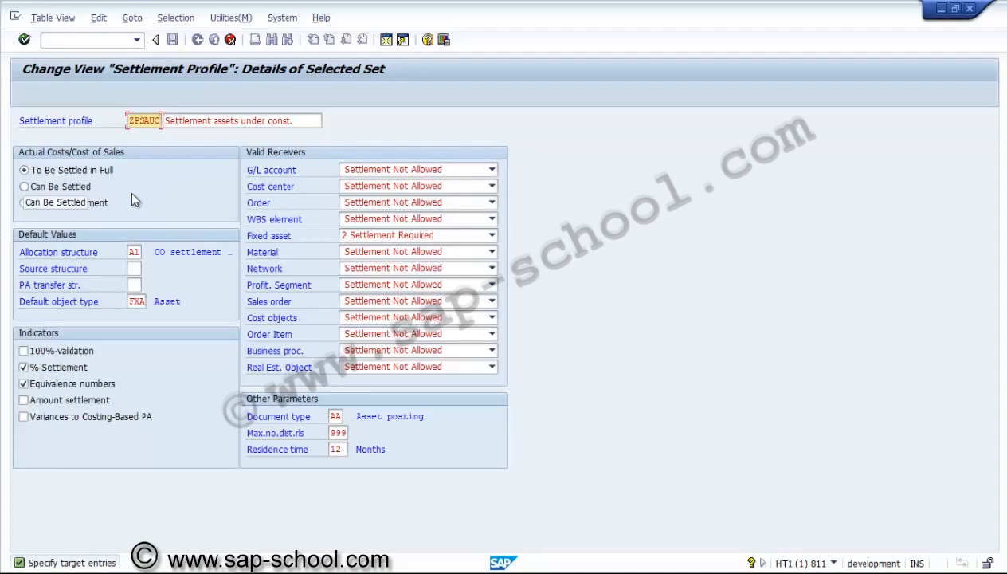
Set the new profile's allocation structure to PS and enable the 100%-validation and Amount settlement indicators
click(134, 252)
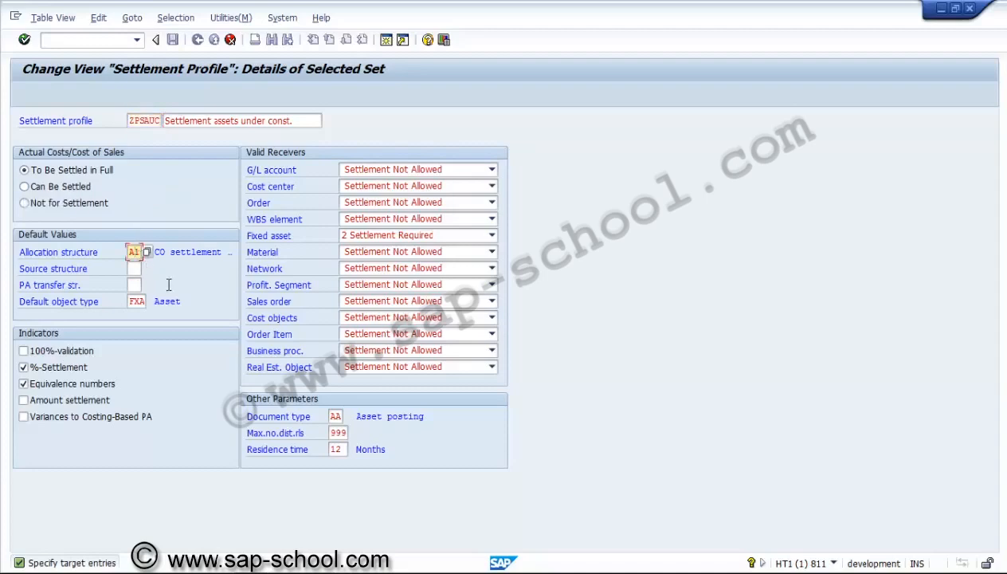
key(BackSpace)
key(BackSpace)
text(ps)
click(50, 351)
click(49, 405)
Set the Fixed asset receiver to Settlement Optional and confirm the copied profile
click(431, 236)
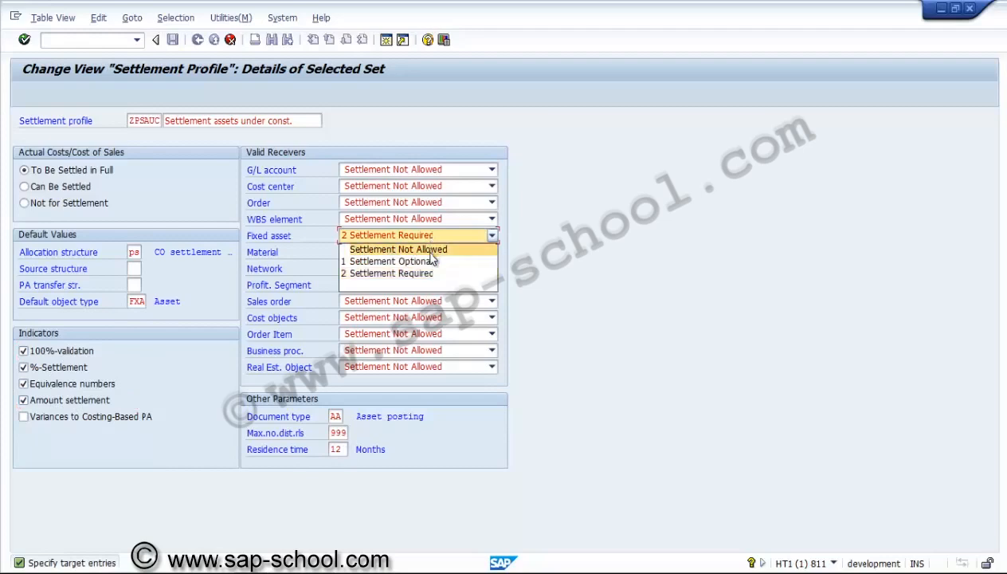
click(432, 261)
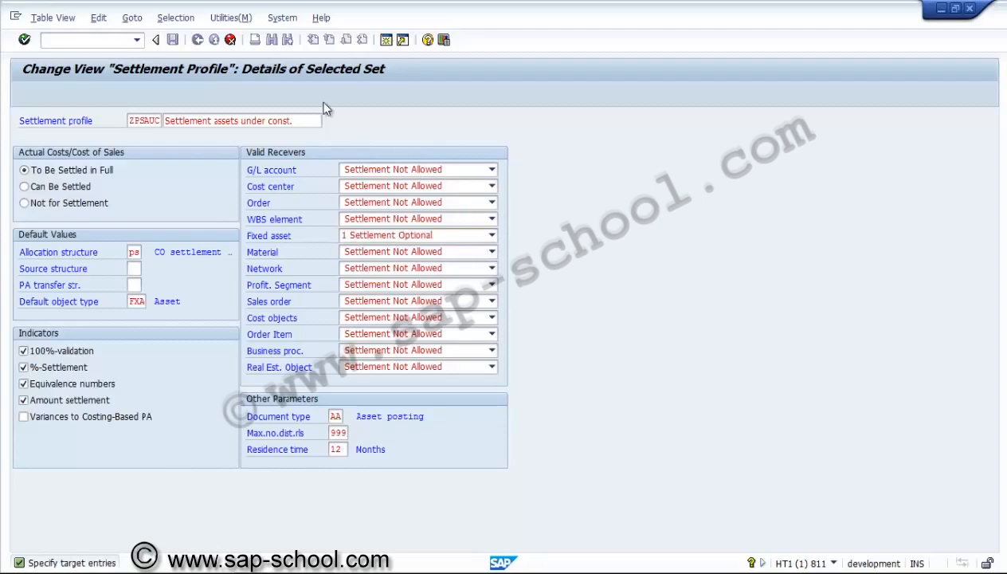
key(Return)
Save the settlement profile under a new customizing request described "PS - Settlement profile", and return to the implementation guide
click(172, 39)
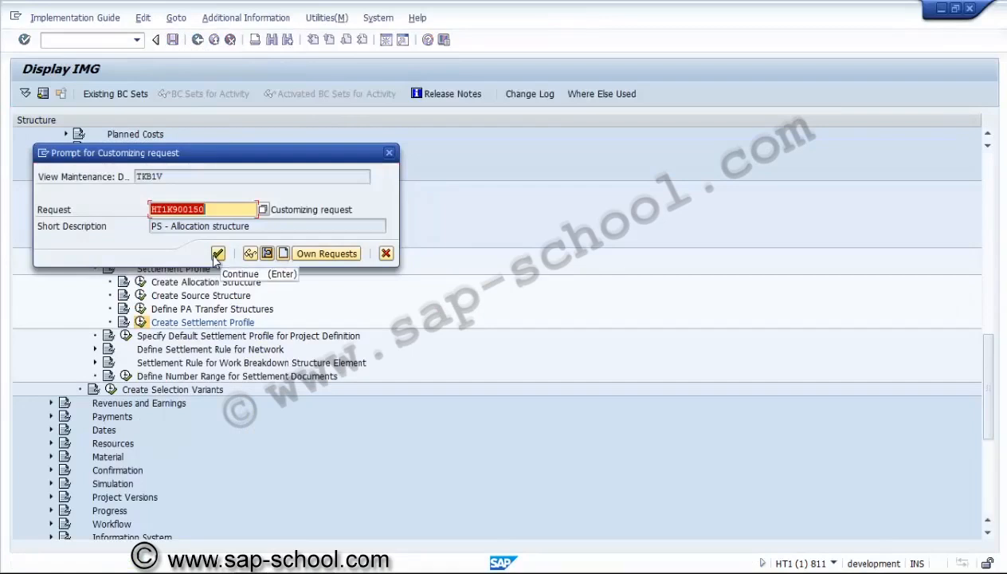
click(283, 252)
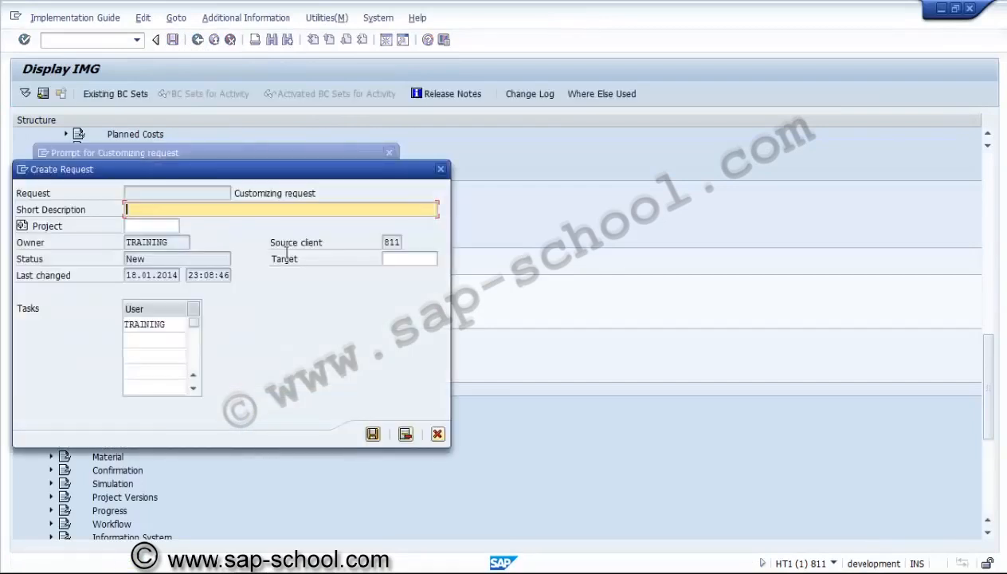
text(PS - Settlement profile)
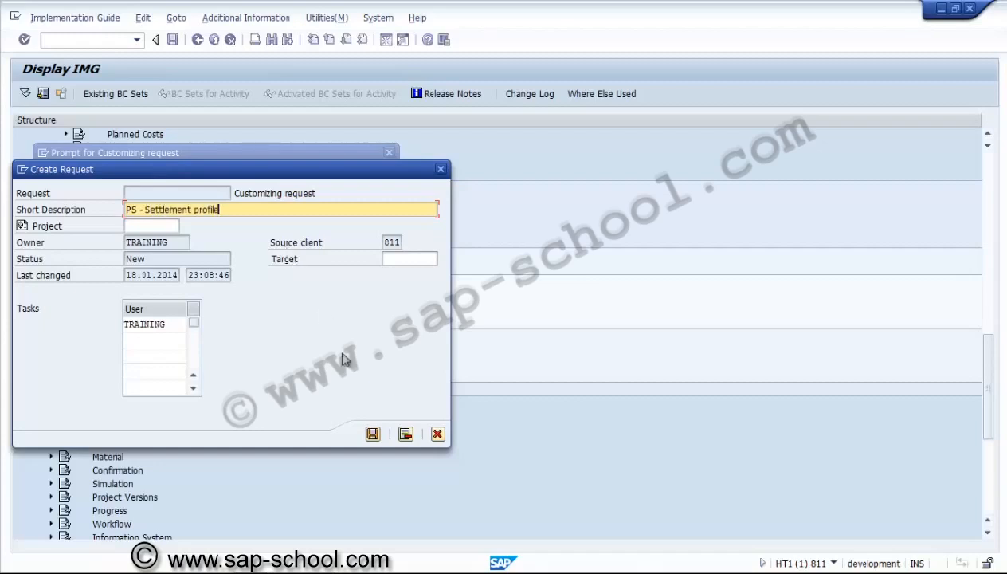
click(378, 438)
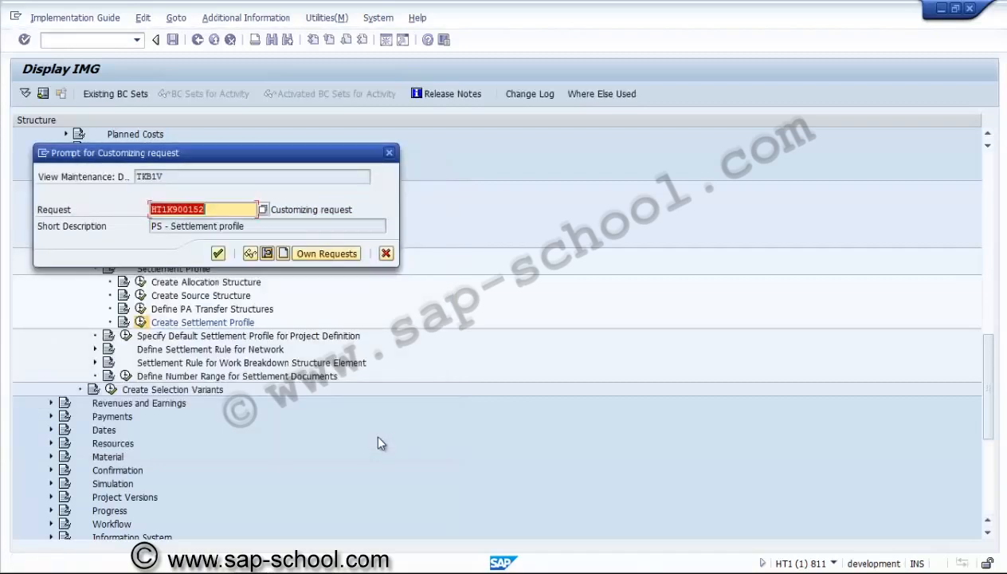
click(219, 253)
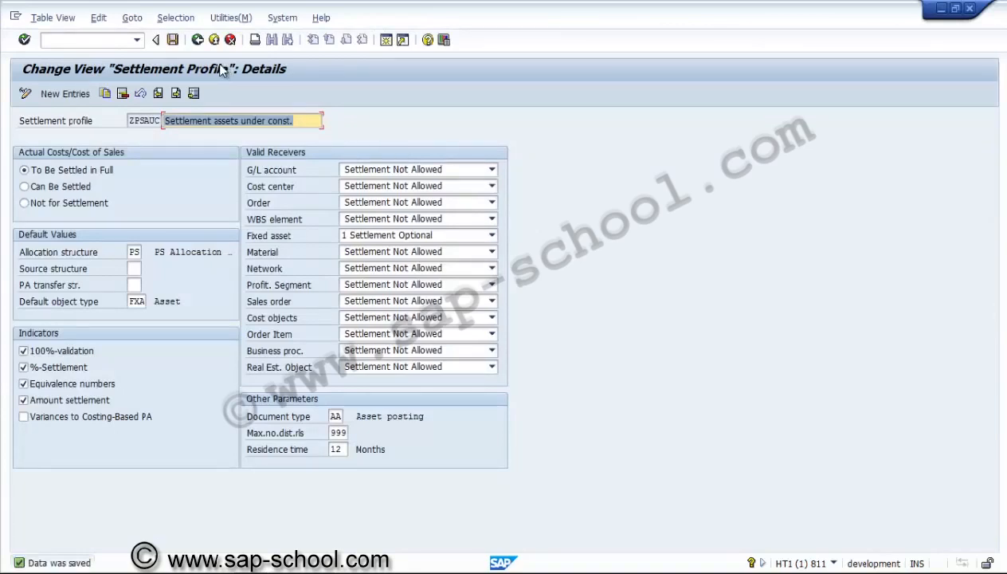
click(152, 117)
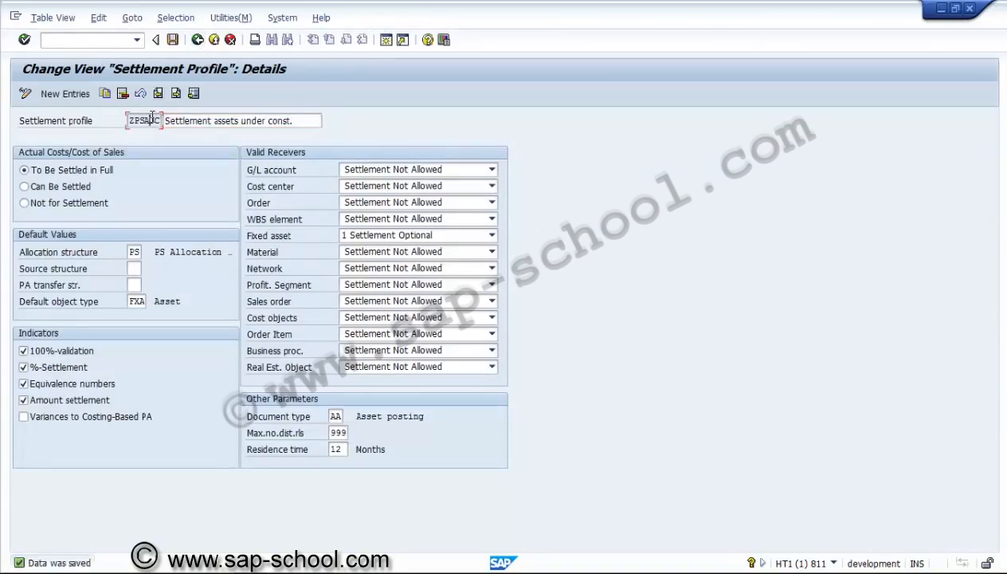
click(197, 40)
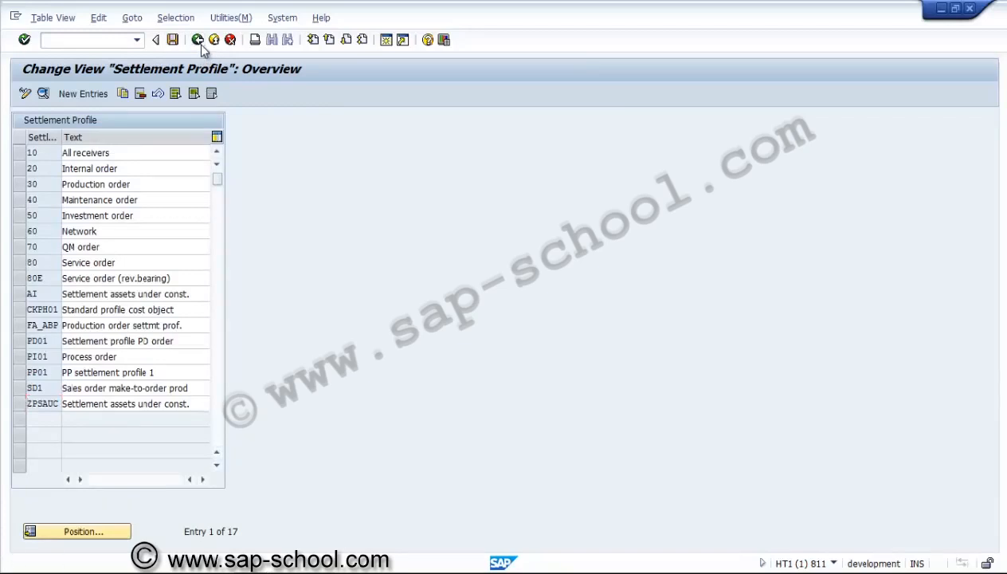
click(197, 40)
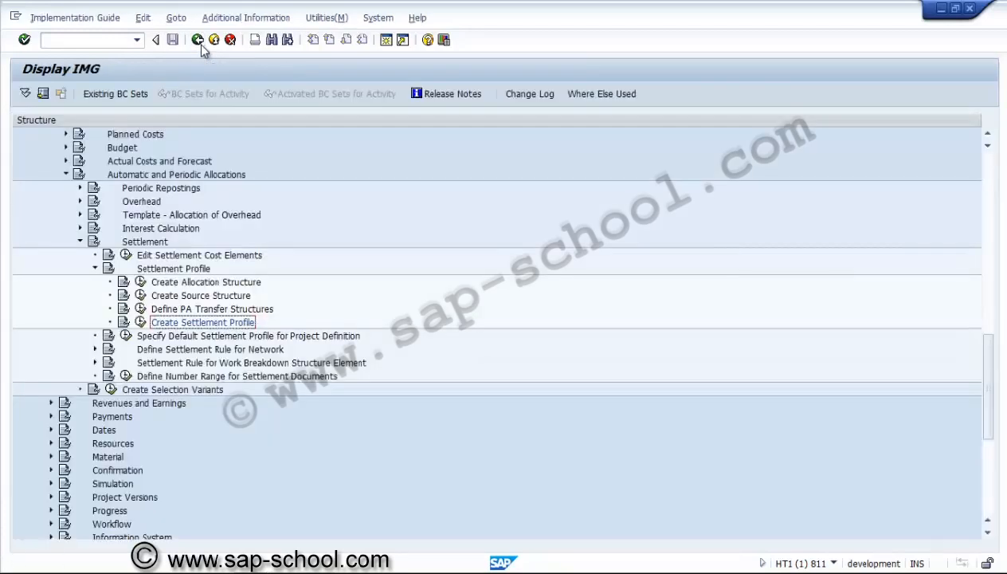
Open the Determine Strategy for Settlement Rule activity under Settlement Rule for Work Breakdown Structure Element
click(95, 269)
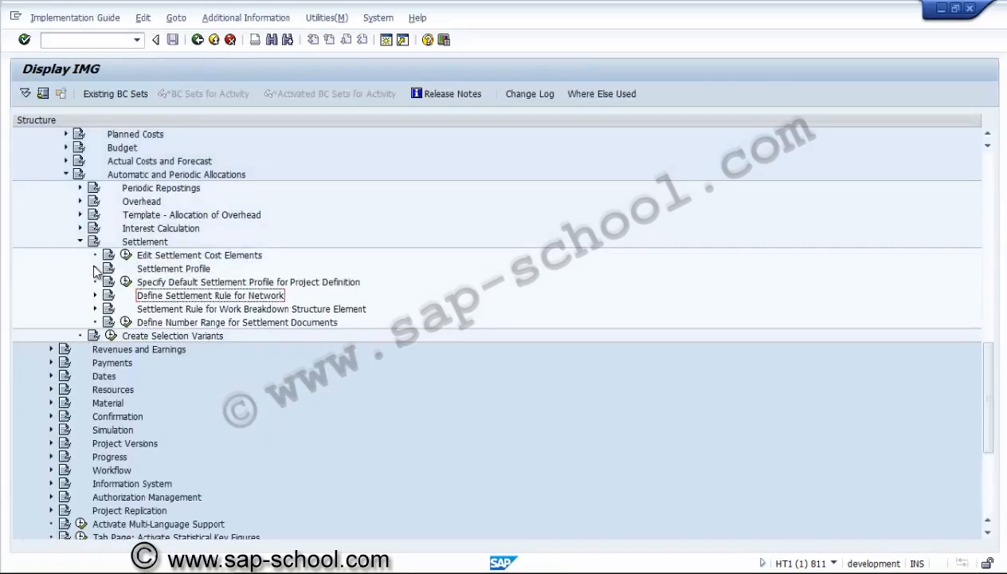
click(80, 242)
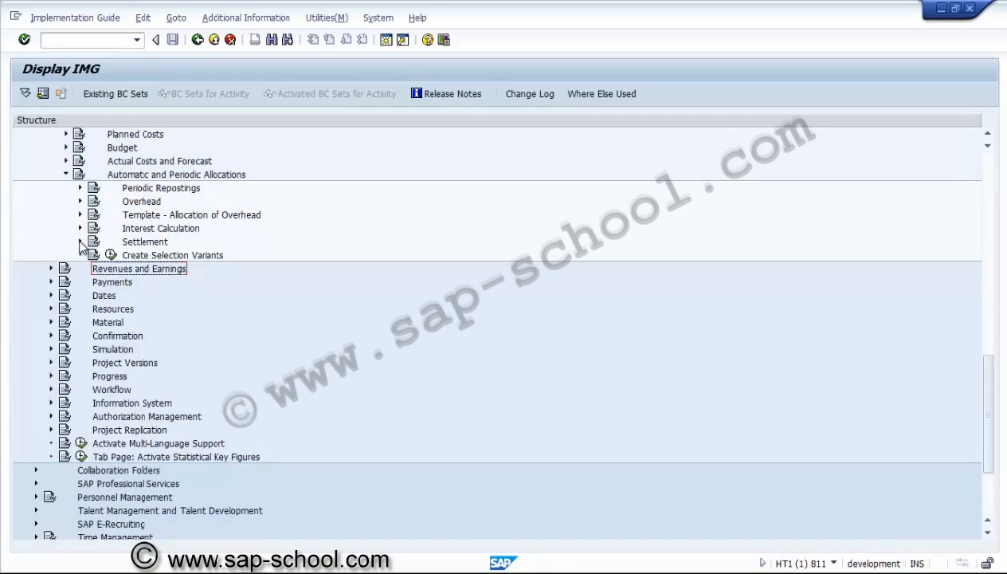
click(80, 243)
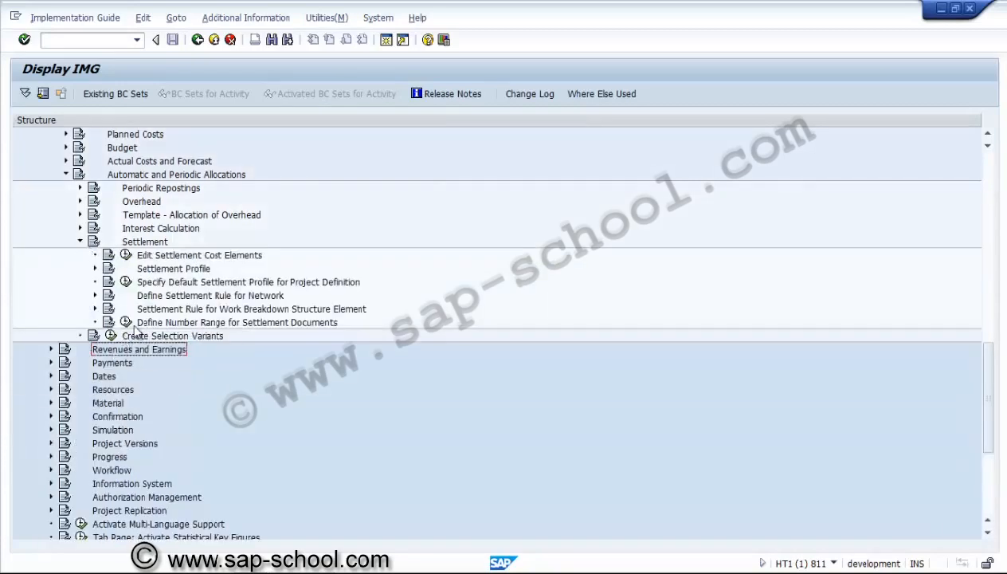
click(173, 311)
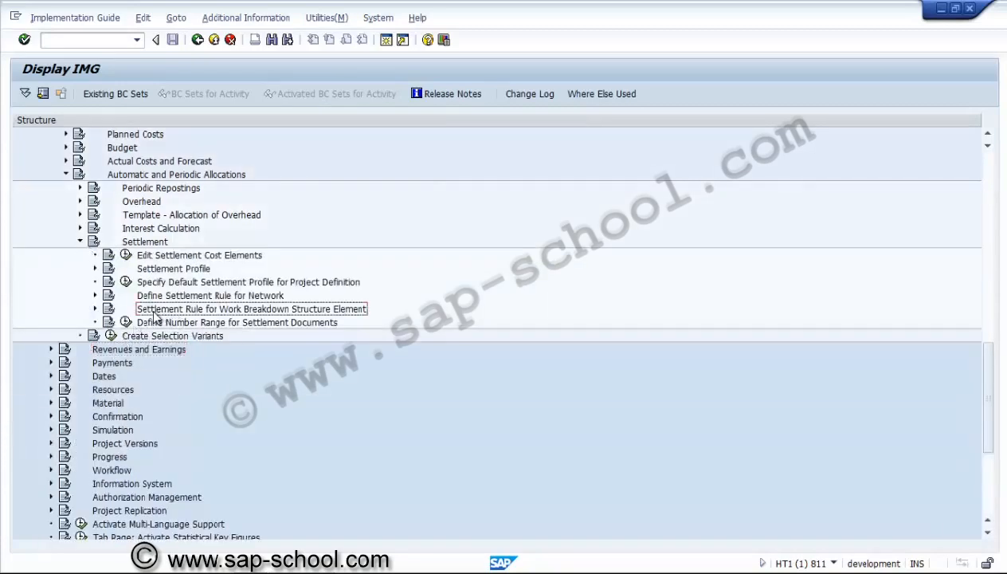
click(95, 309)
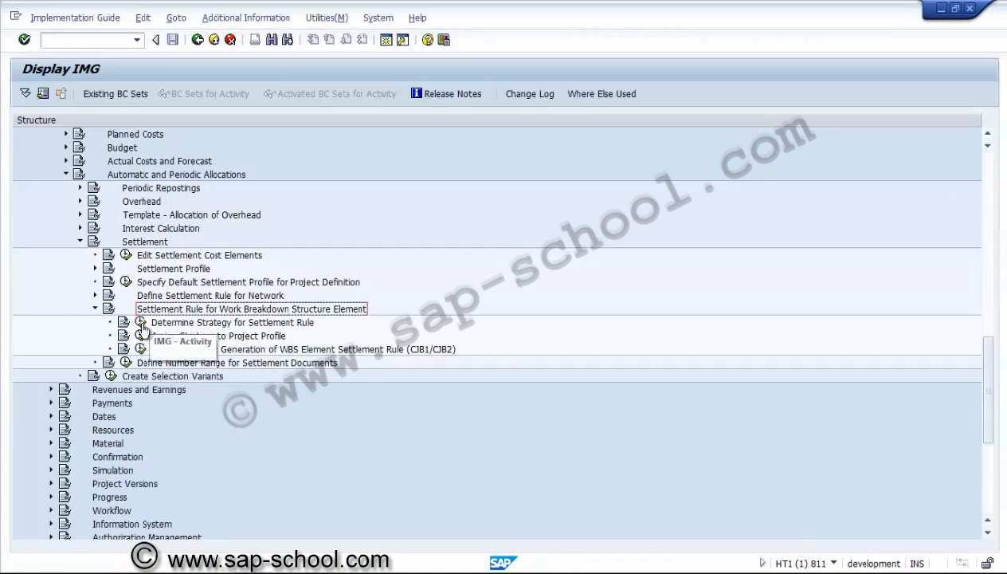
click(140, 322)
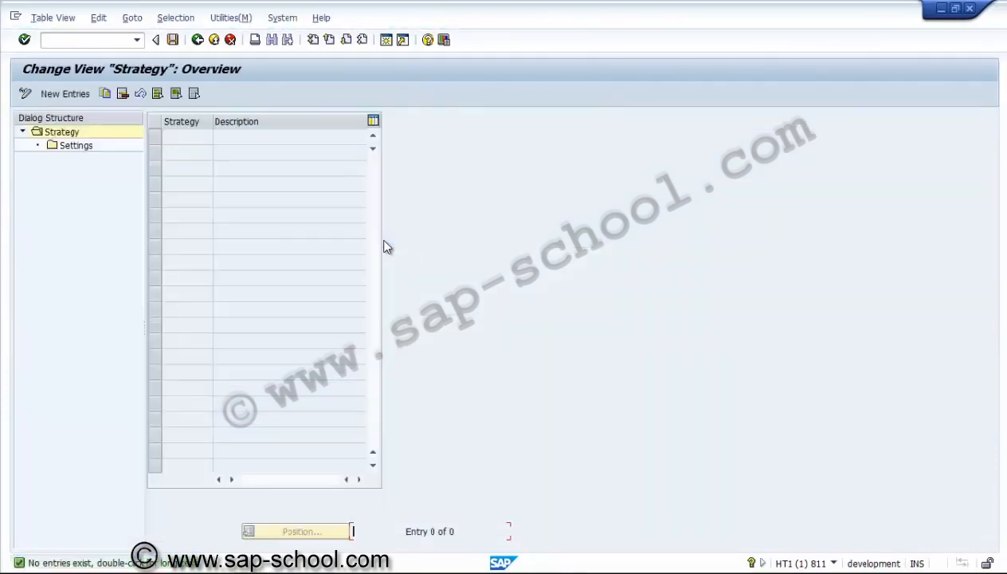
Create a new strategy 01 with the description "Settlement strategy"
click(65, 94)
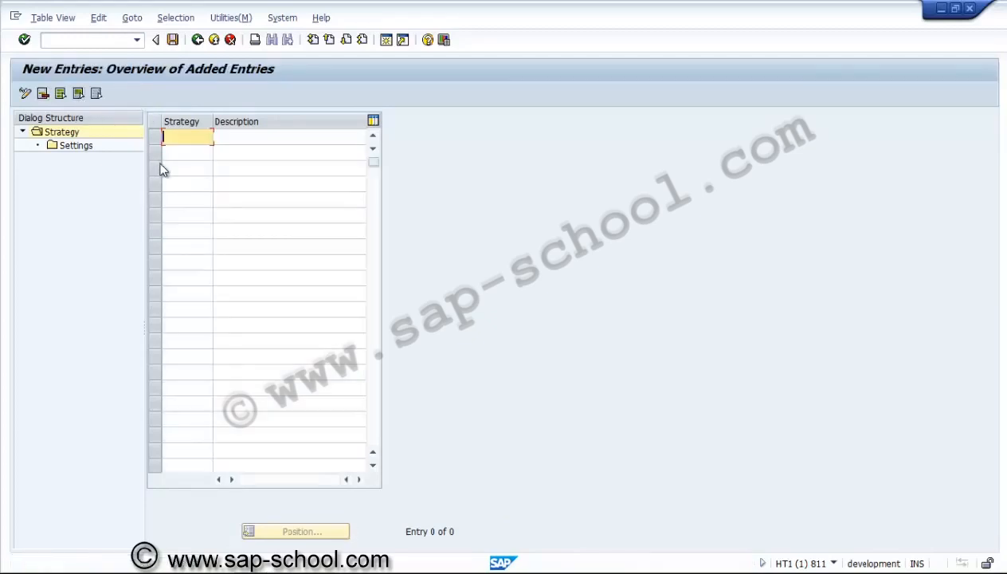
text(01)
click(250, 137)
text(Se)
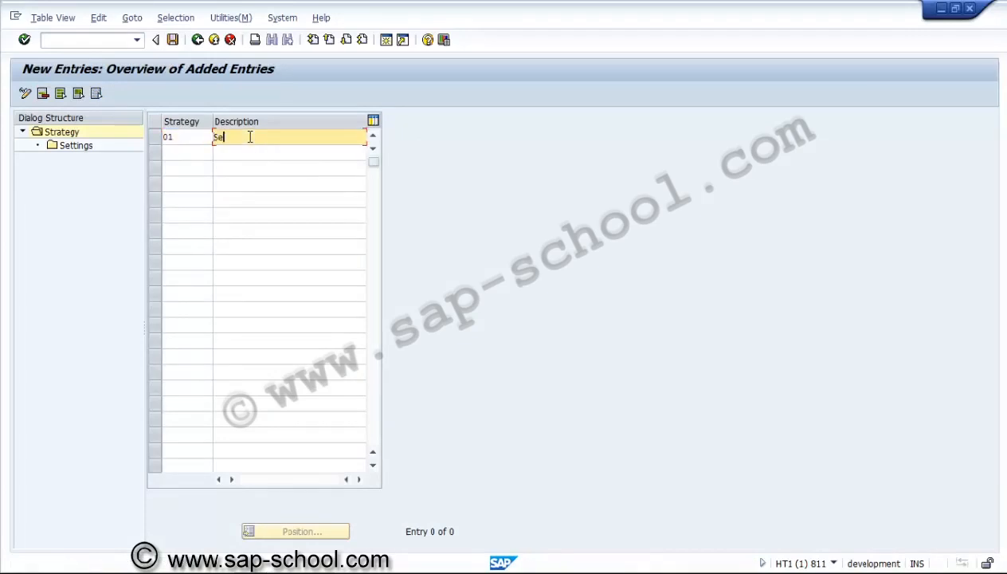
text(ttlement strategy)
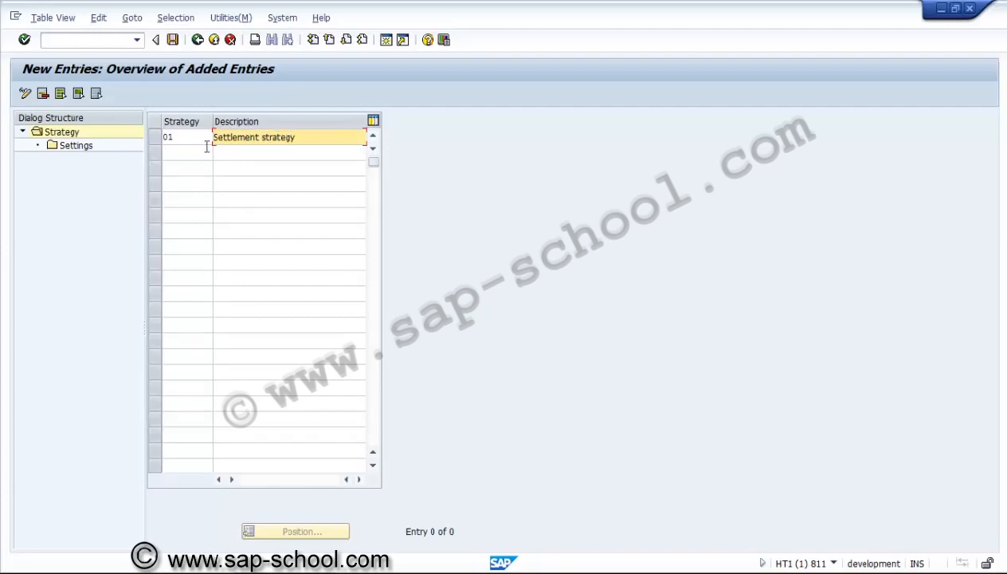
key(Return)
Add a settings entry to strategy 01 for AA elements with the organizational check option enabled and settlement profile ZPSAUC
click(156, 140)
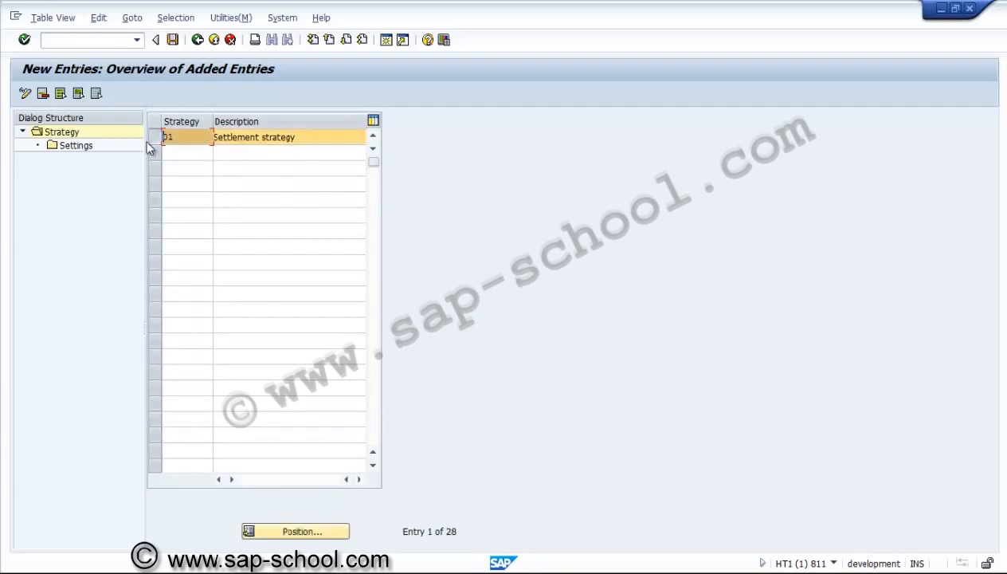
double_click(93, 147)
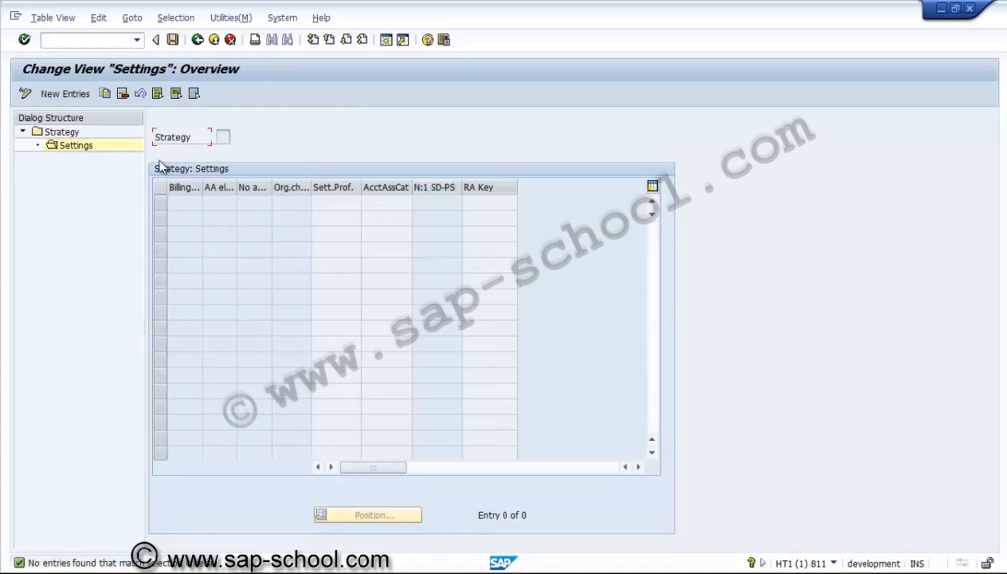
click(66, 94)
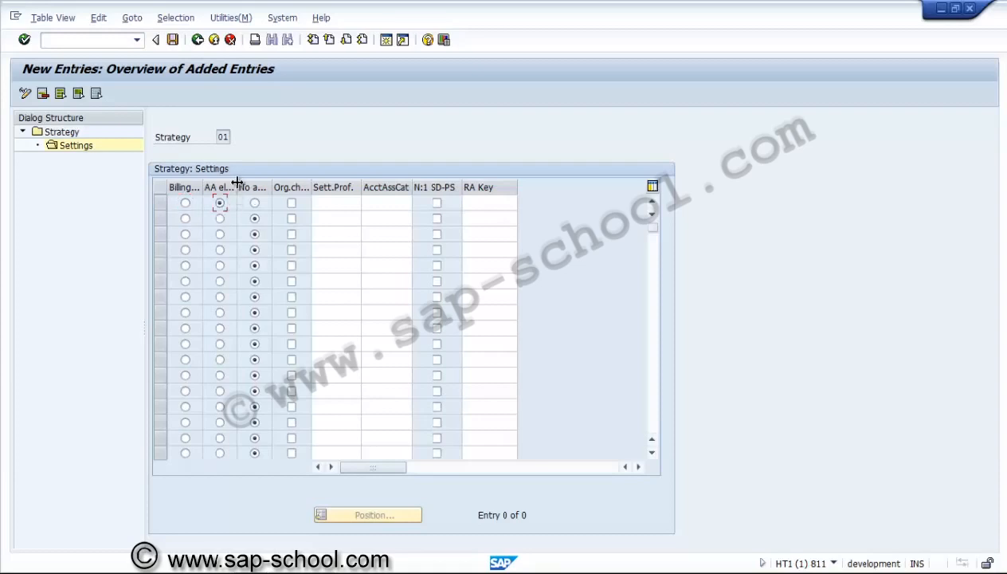
drag(237, 183, 277, 187)
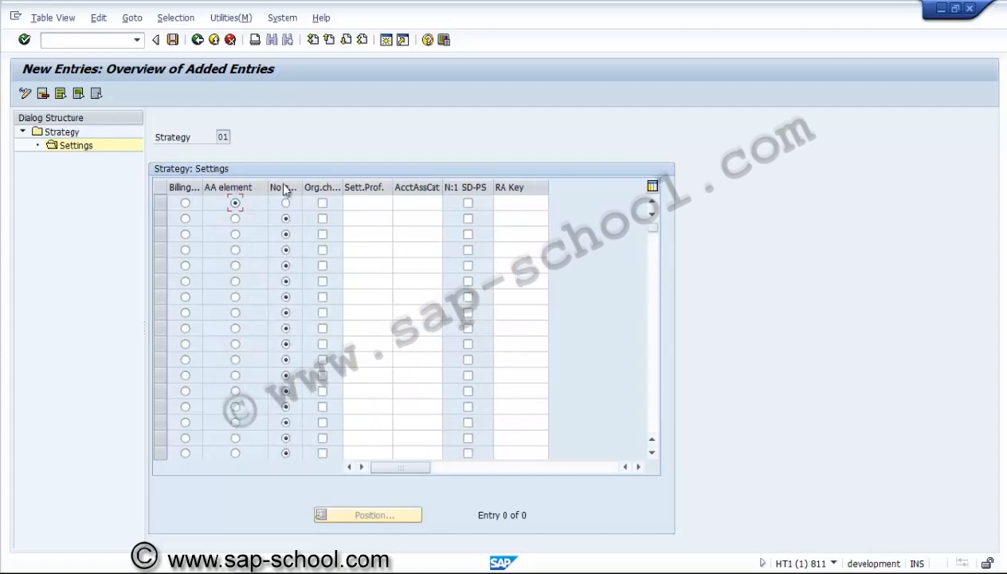
click(323, 204)
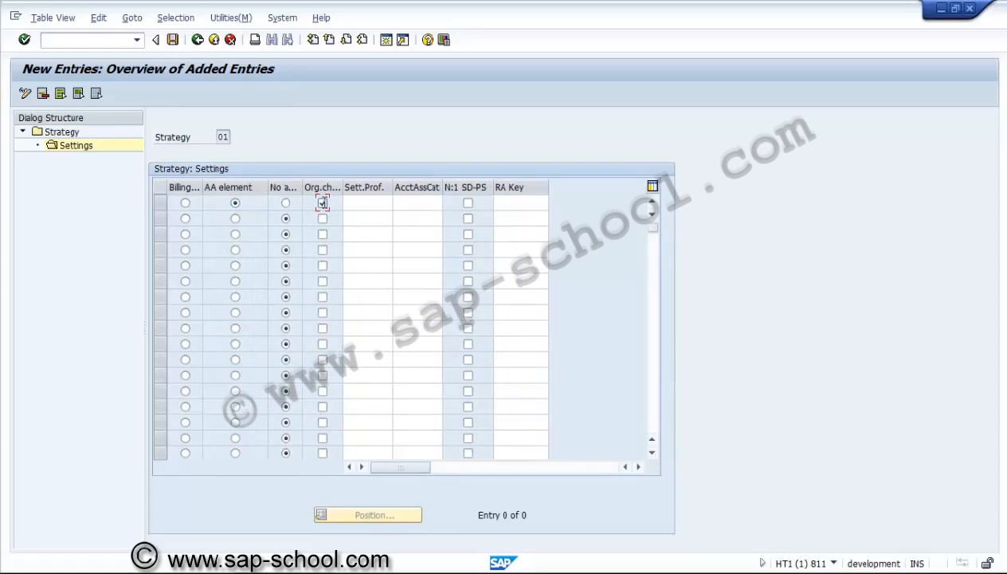
click(376, 202)
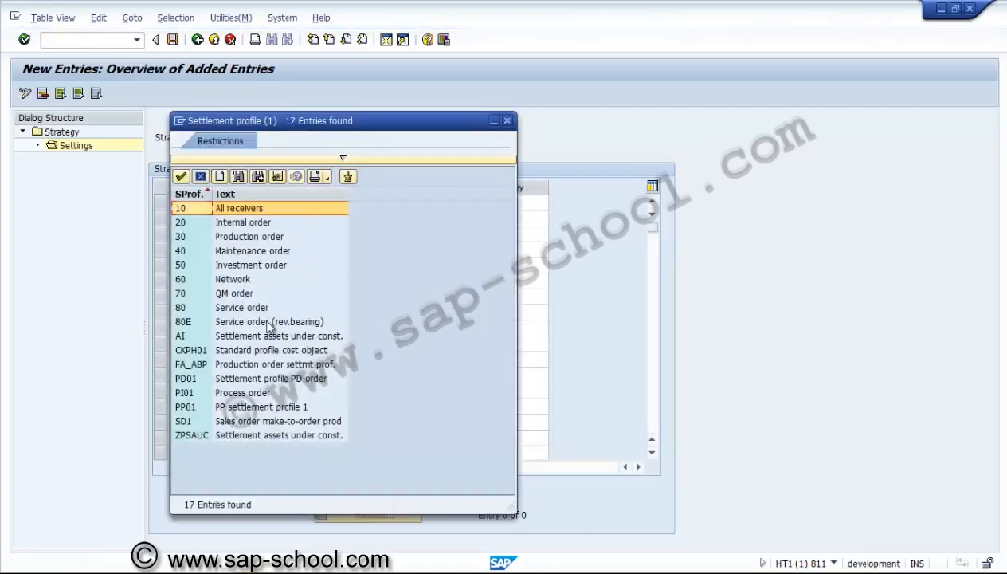
double_click(201, 437)
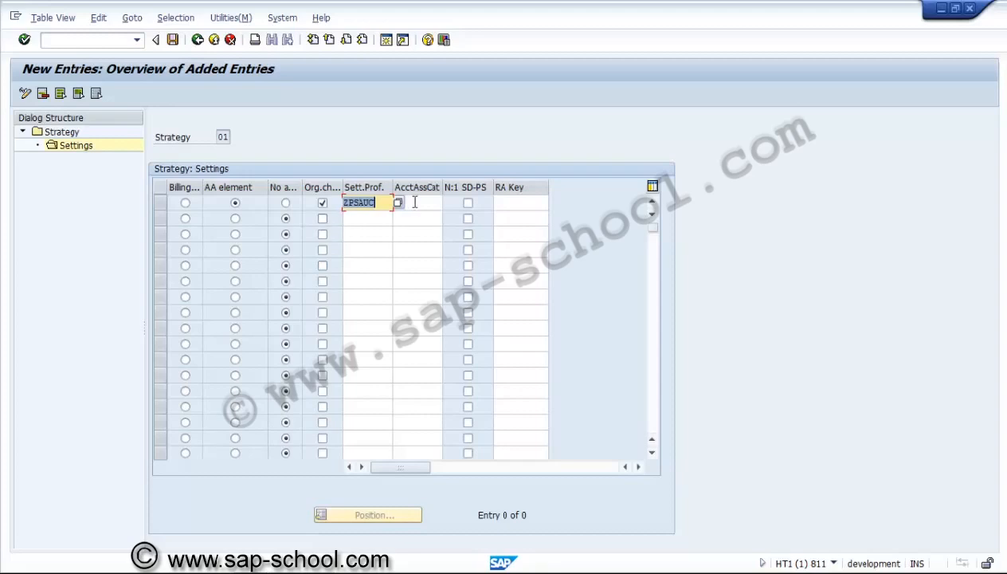
key(Return)
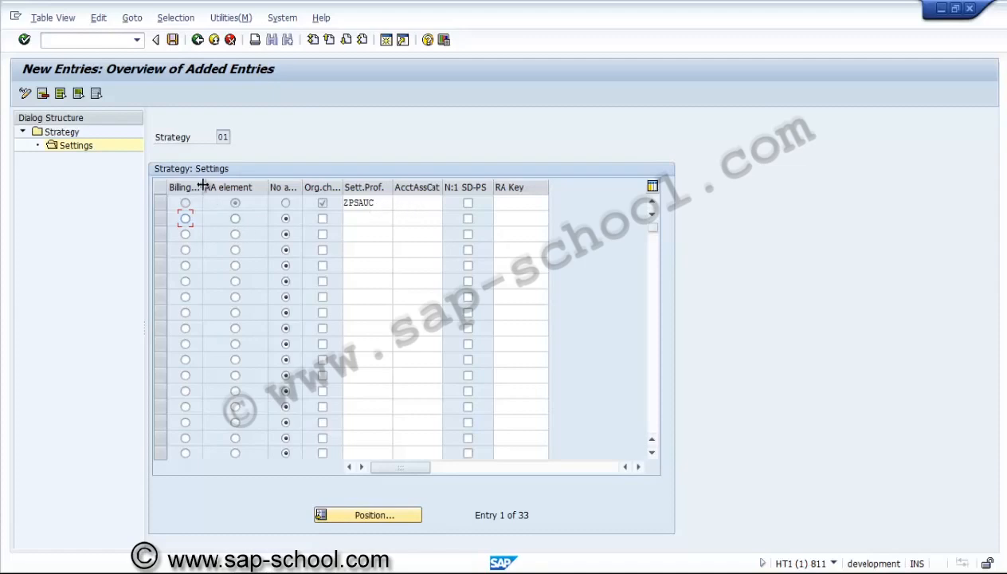
Widen the Billing elem. column in the strategy settings and return to the list of new strategies
drag(203, 186, 244, 196)
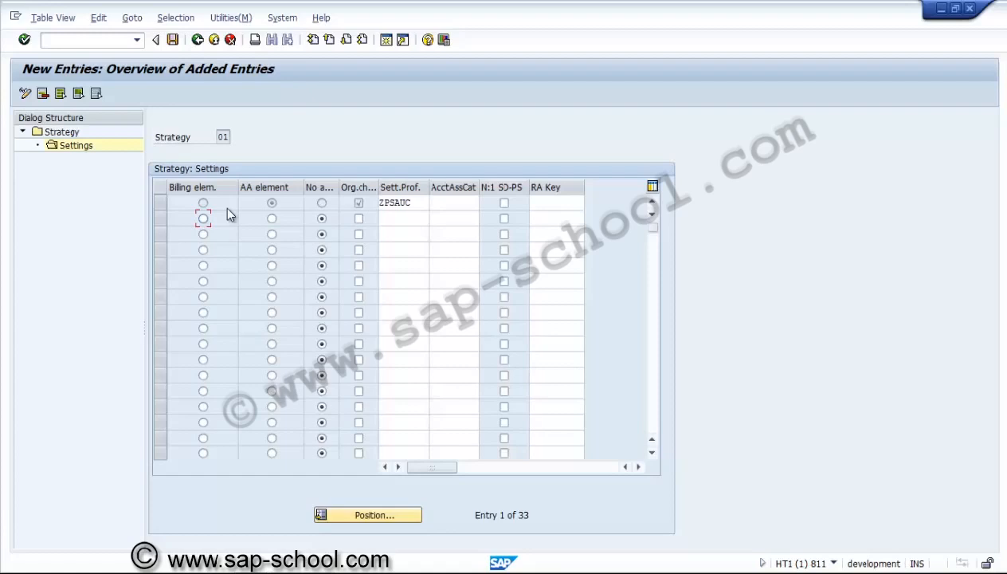
click(198, 40)
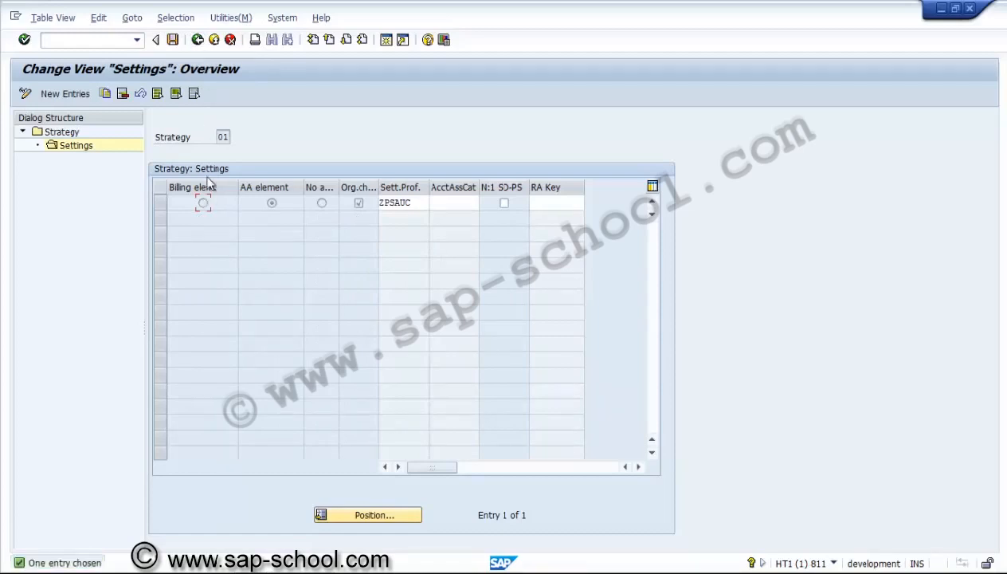
click(198, 40)
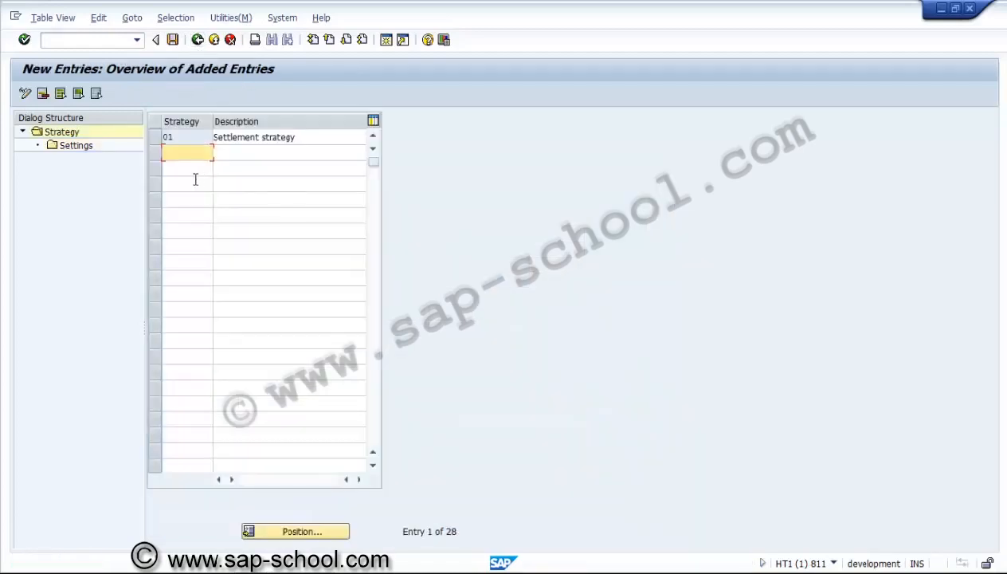
text(02)
click(215, 153)
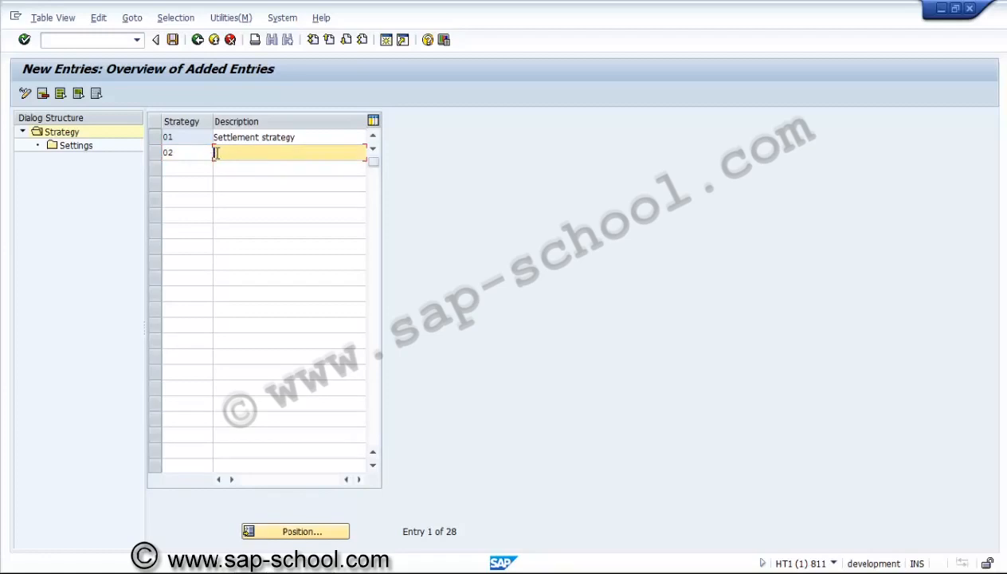
click(201, 153)
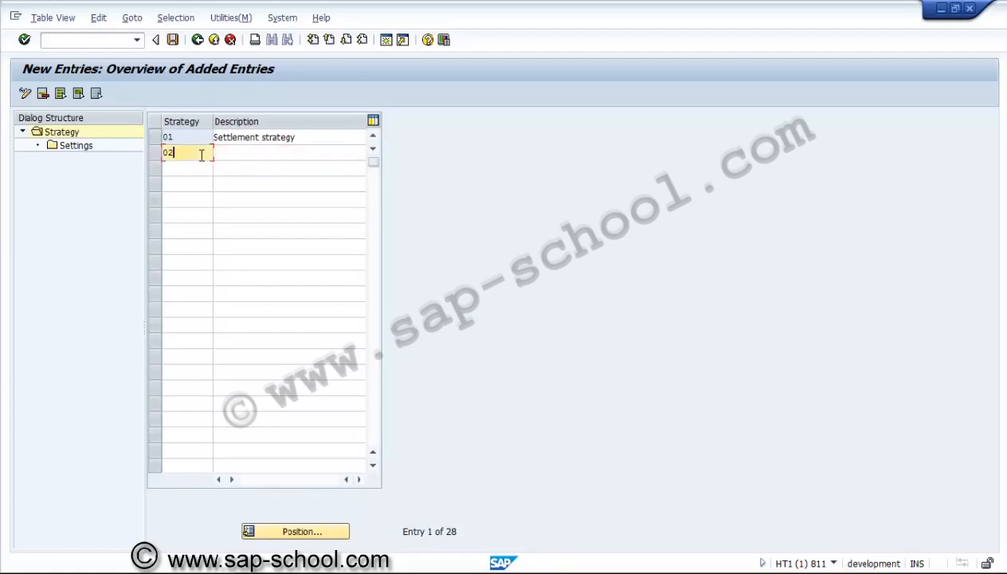
key(BackSpace)
key(BackSpace)
click(224, 138)
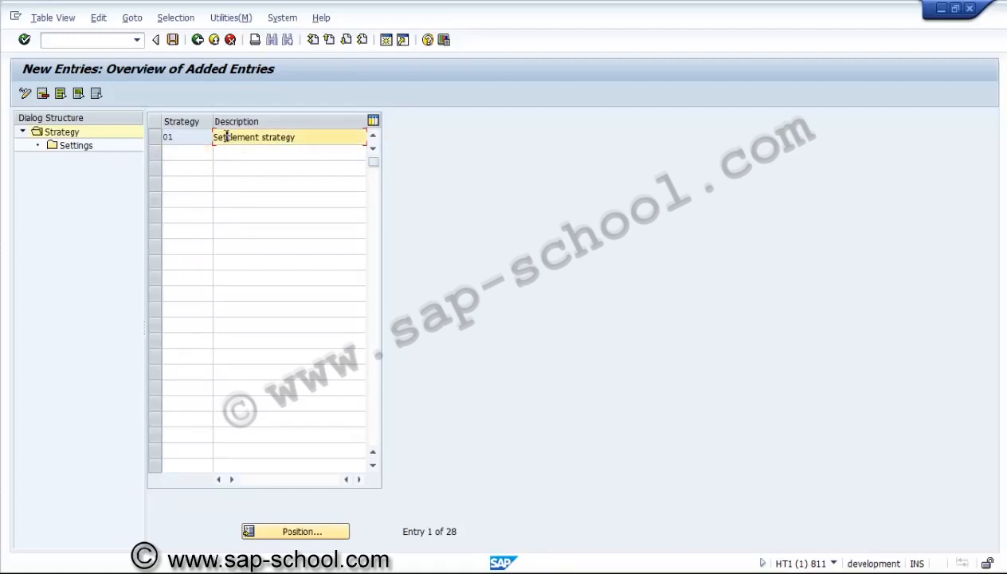
Save the settlement strategy in a new customizing request described as "PS - Settlement strategy"
click(174, 40)
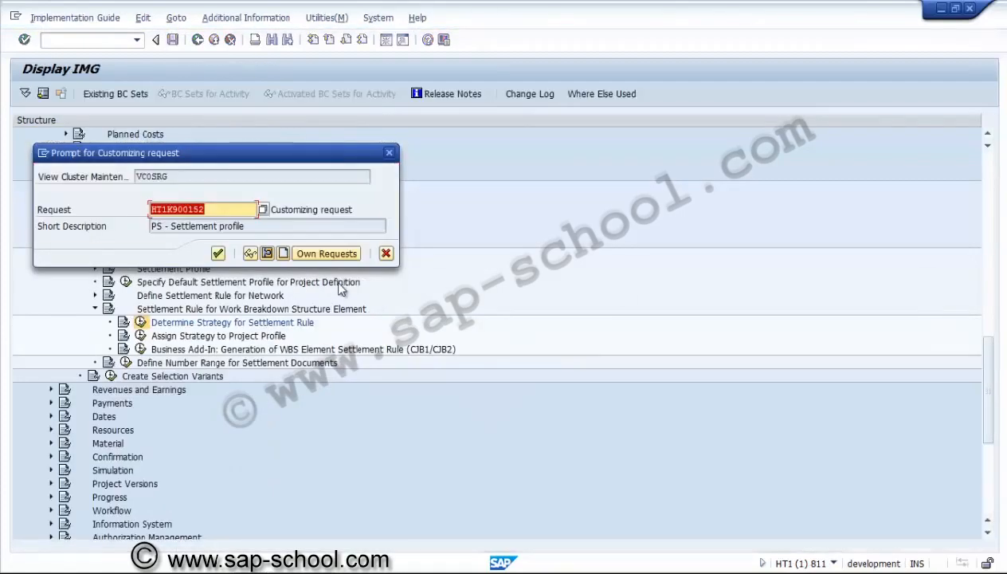
click(283, 253)
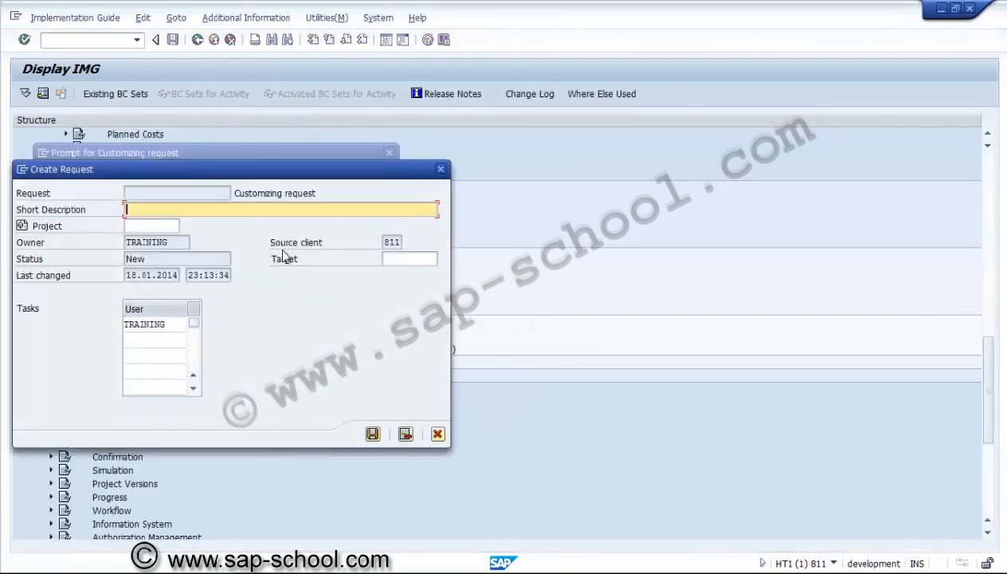
text(PS - Settlement strategy)
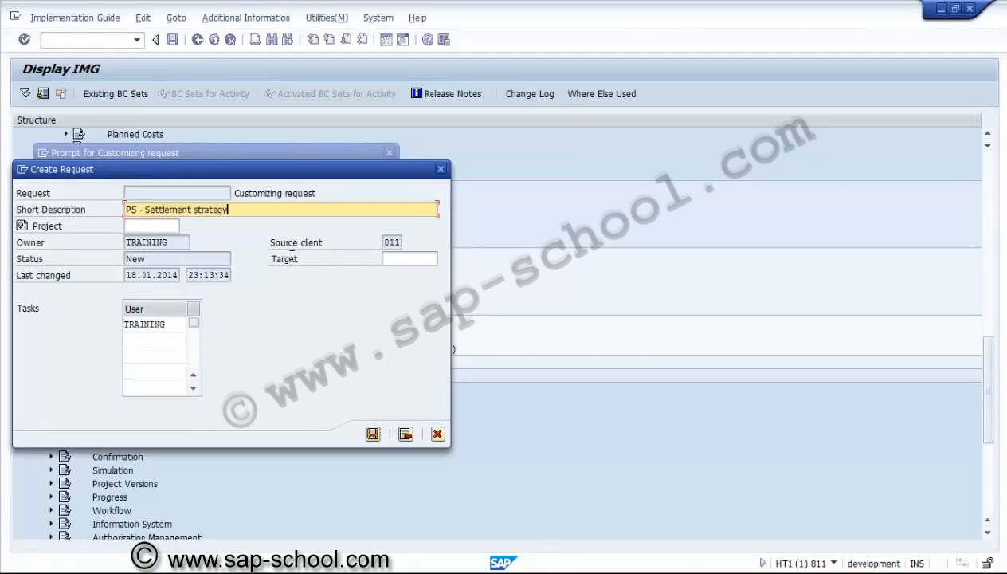
click(373, 434)
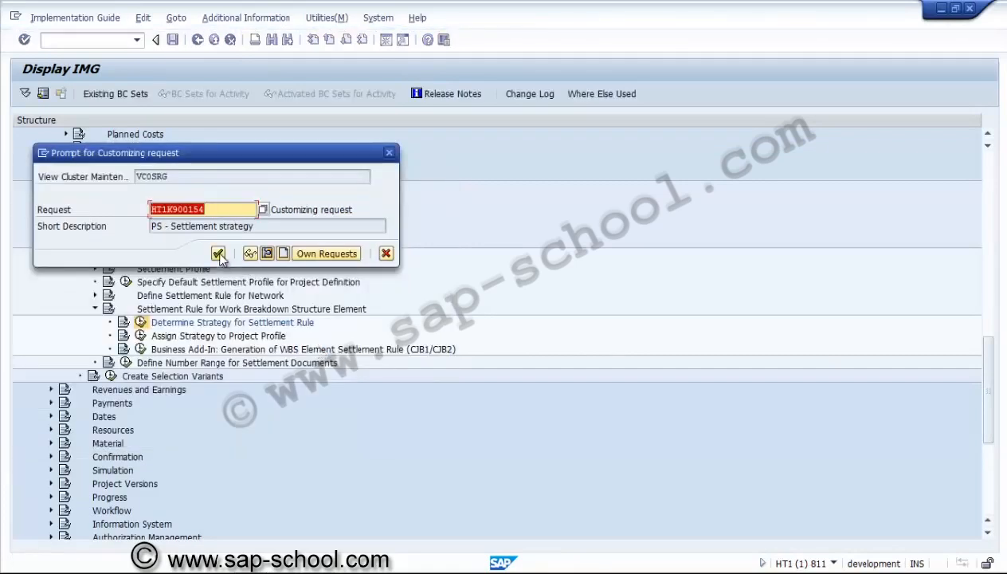
click(217, 254)
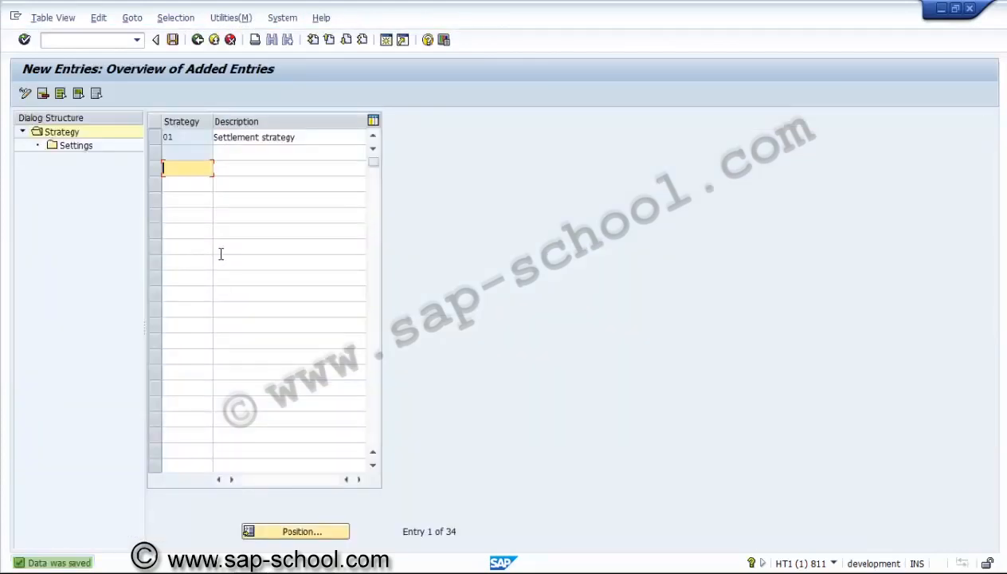
Delete the blank entry from the strategy overview, save, and return to the implementation guide
click(198, 40)
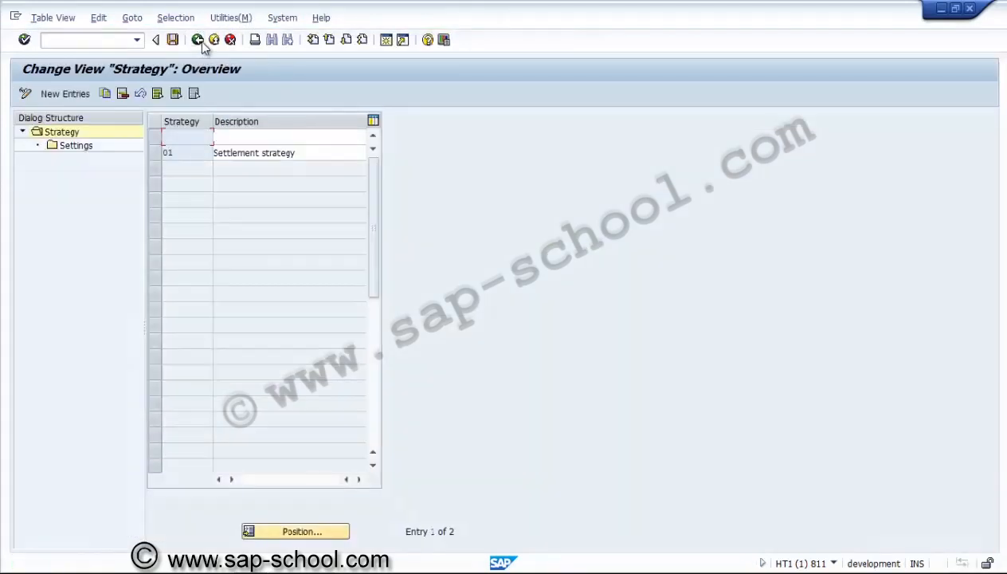
click(154, 135)
click(124, 94)
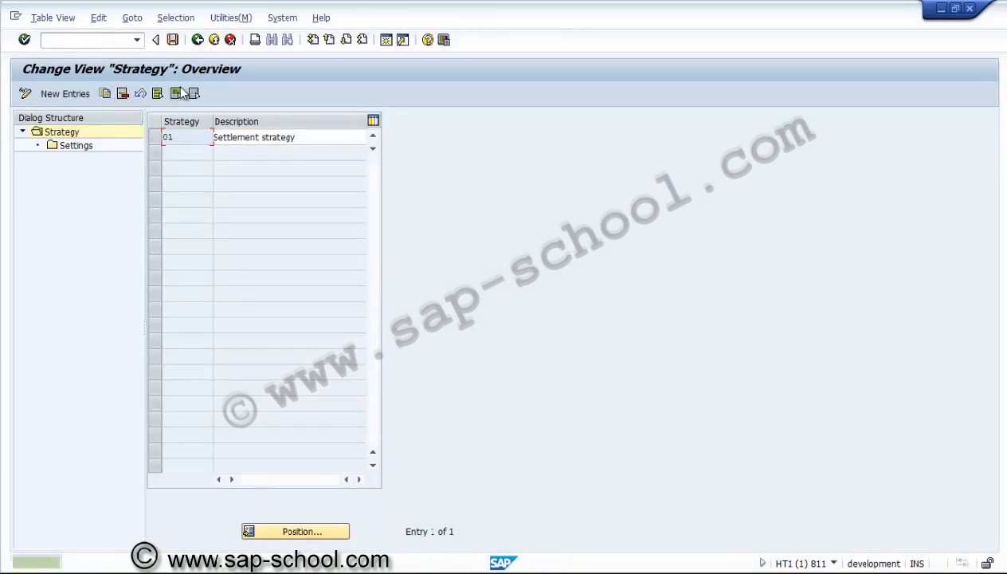
click(173, 39)
click(198, 40)
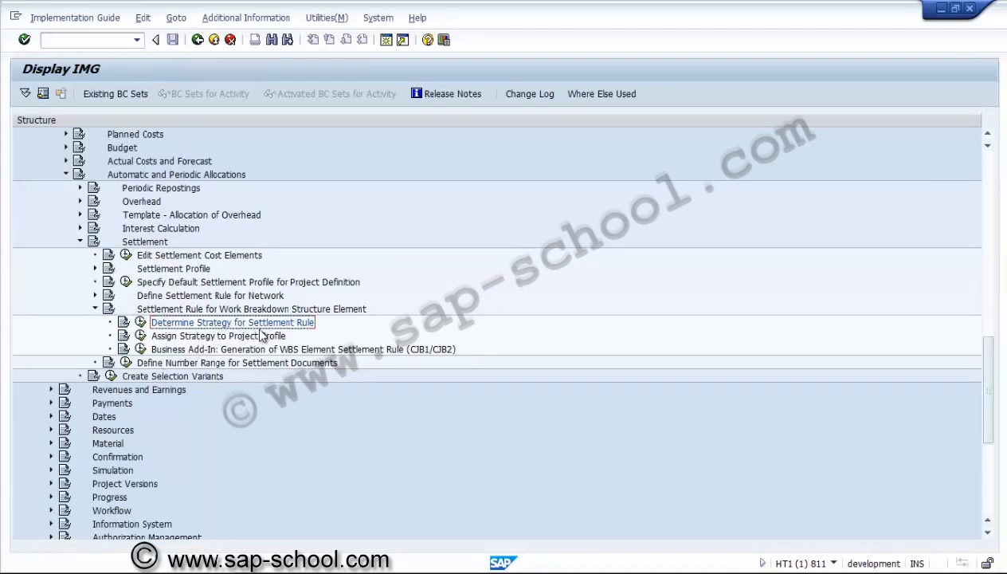
Open the Maintain Value Categories activity under Costs > Value Categories for controlling area US01
click(95, 309)
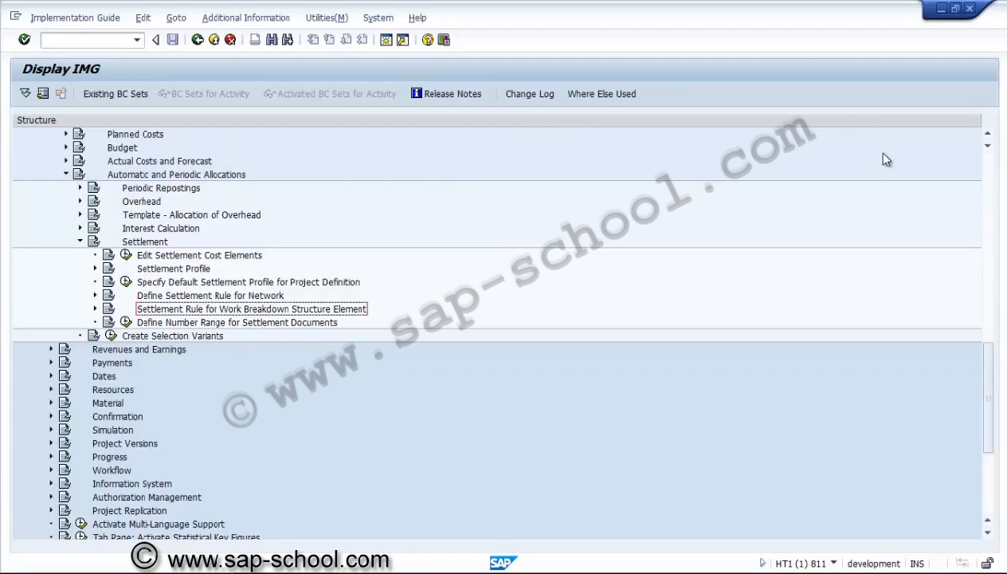
click(990, 134)
click(989, 134)
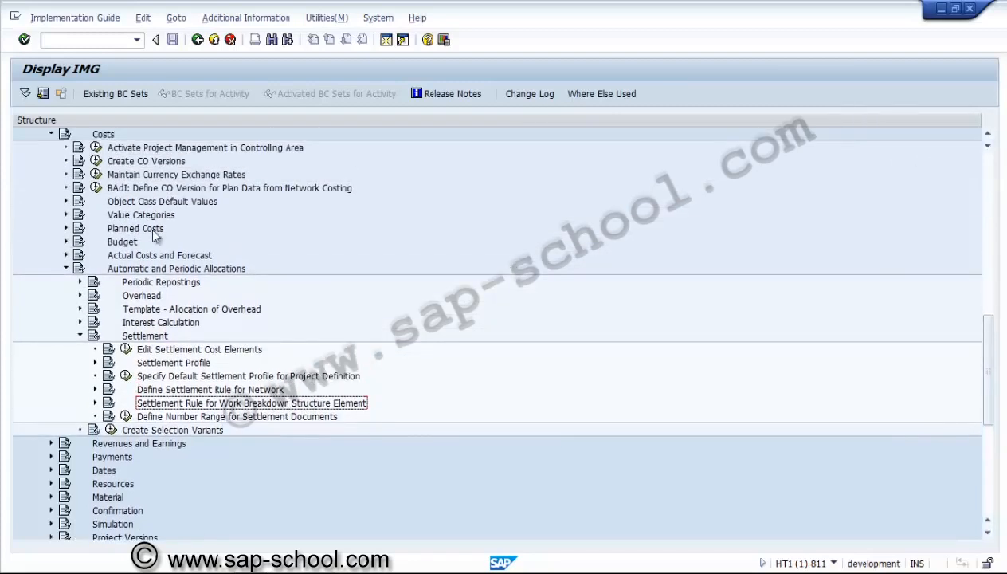
click(139, 217)
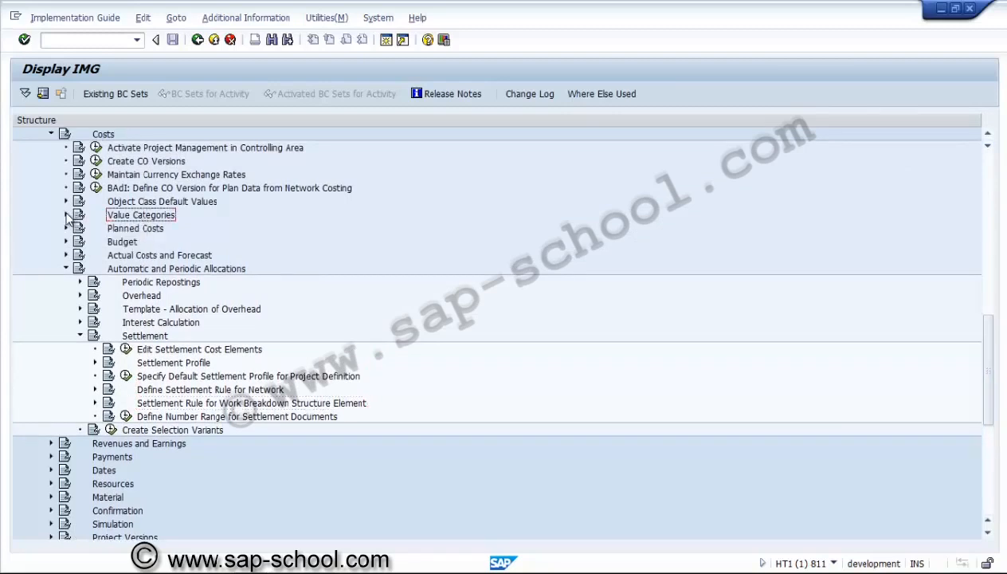
click(67, 215)
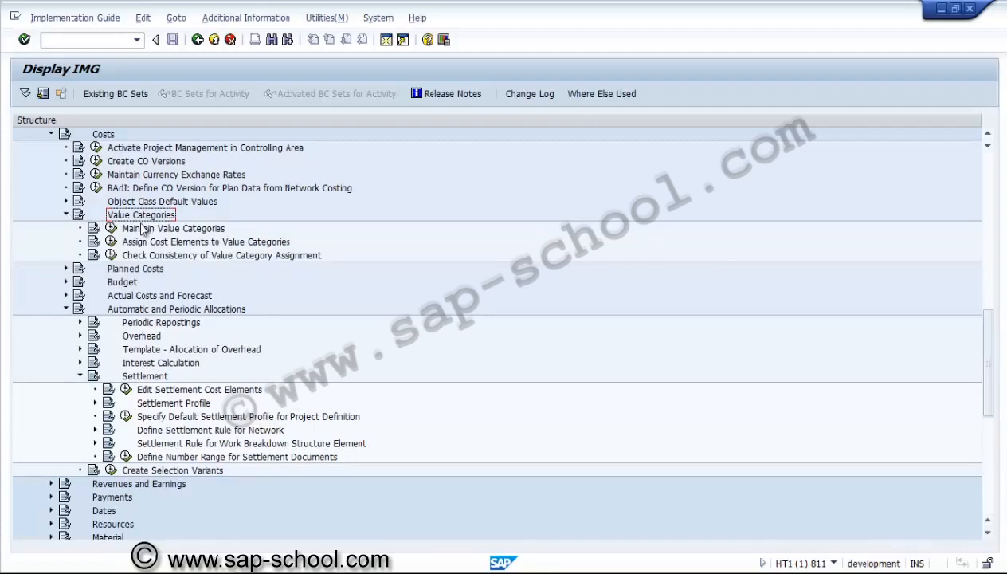
click(112, 229)
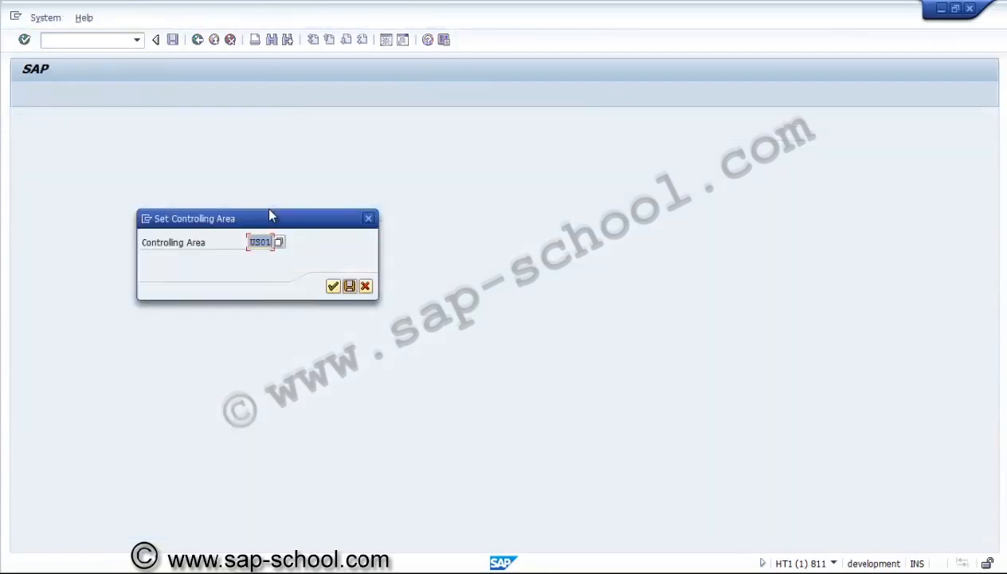
key(Return)
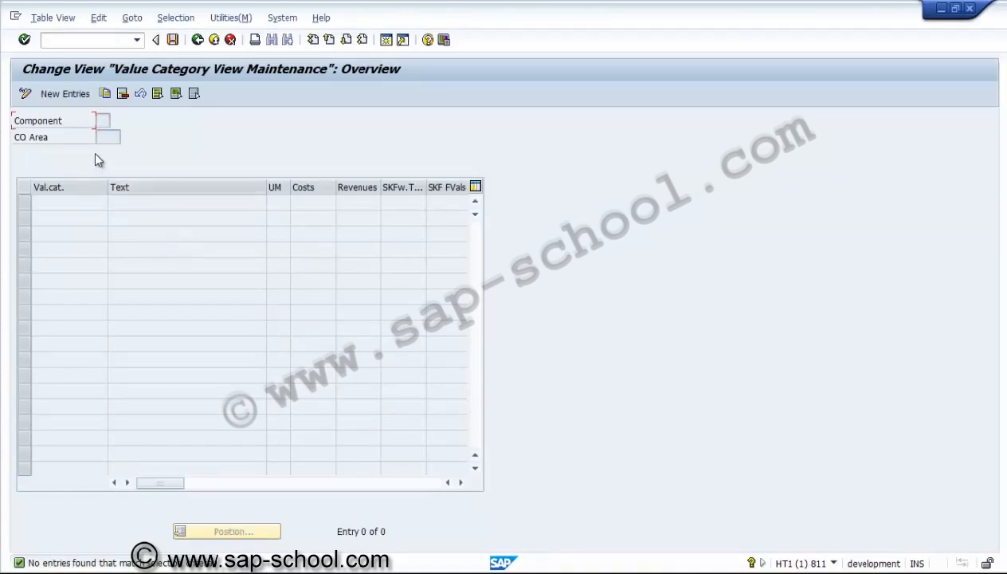
Create value category PS01 with the text "Non Aggregated POC", unit %, and the SKFw.T... type
click(85, 95)
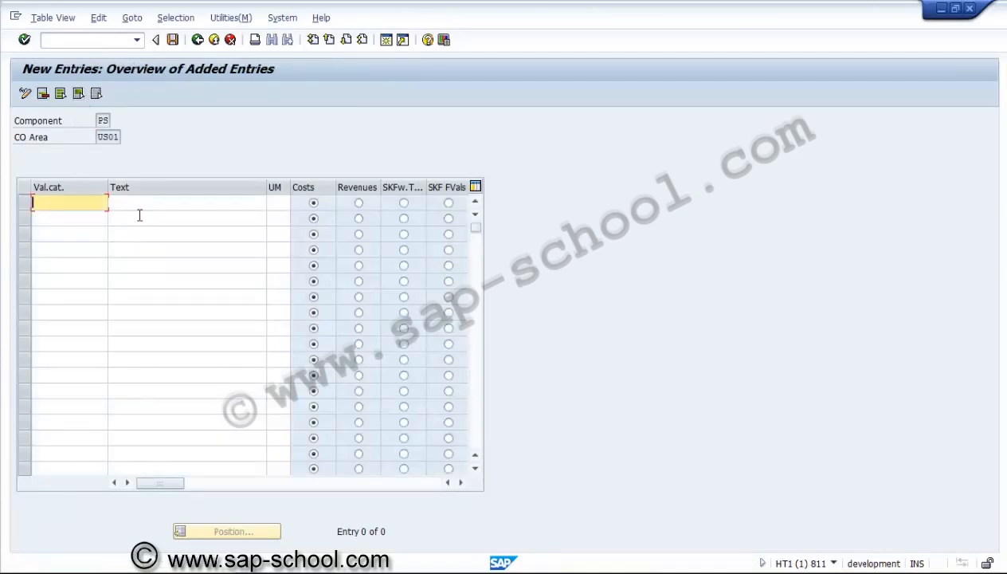
text(PS01)
key(Tab)
text(N)
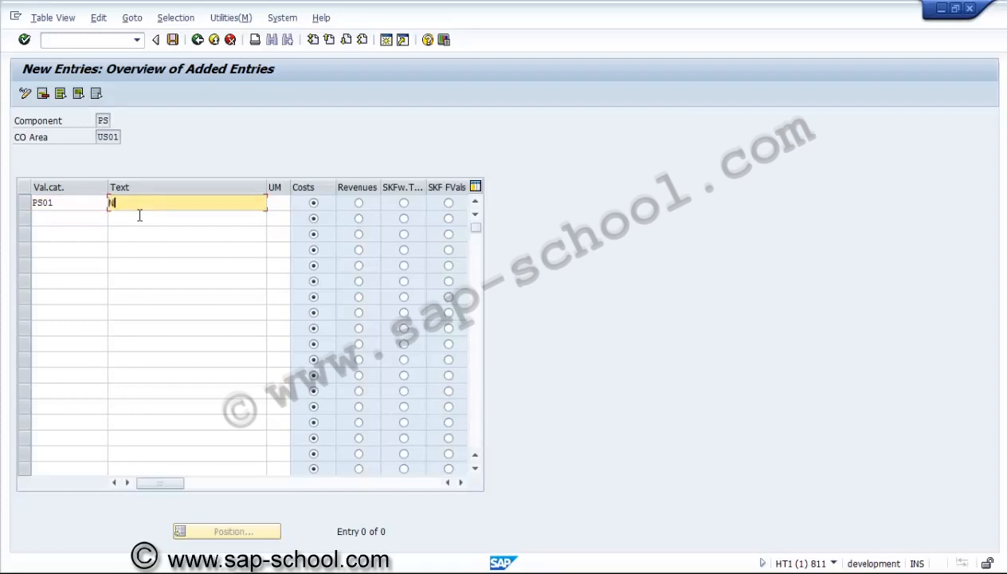
text(on Aggregated POC)
click(283, 203)
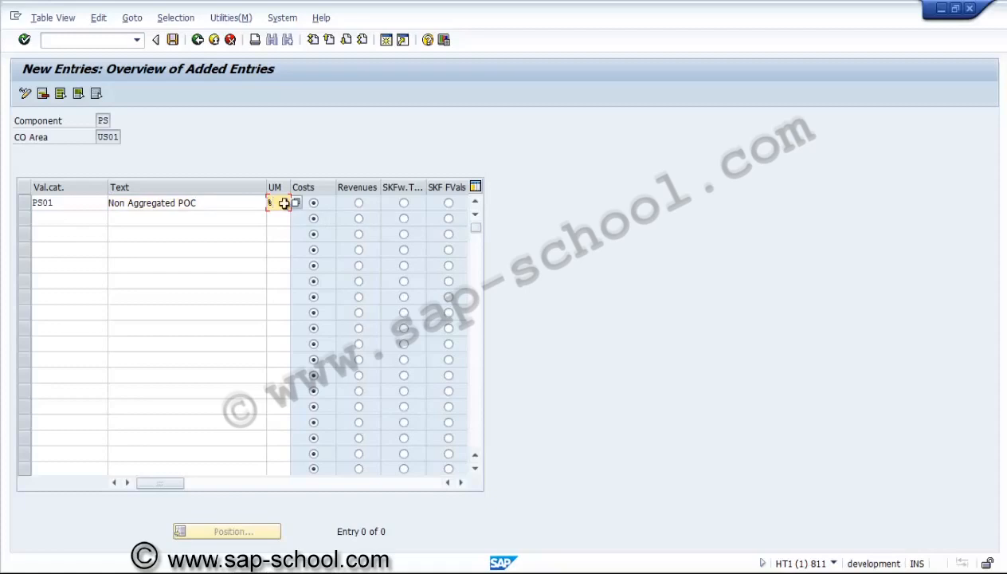
text(%)
click(314, 203)
click(404, 204)
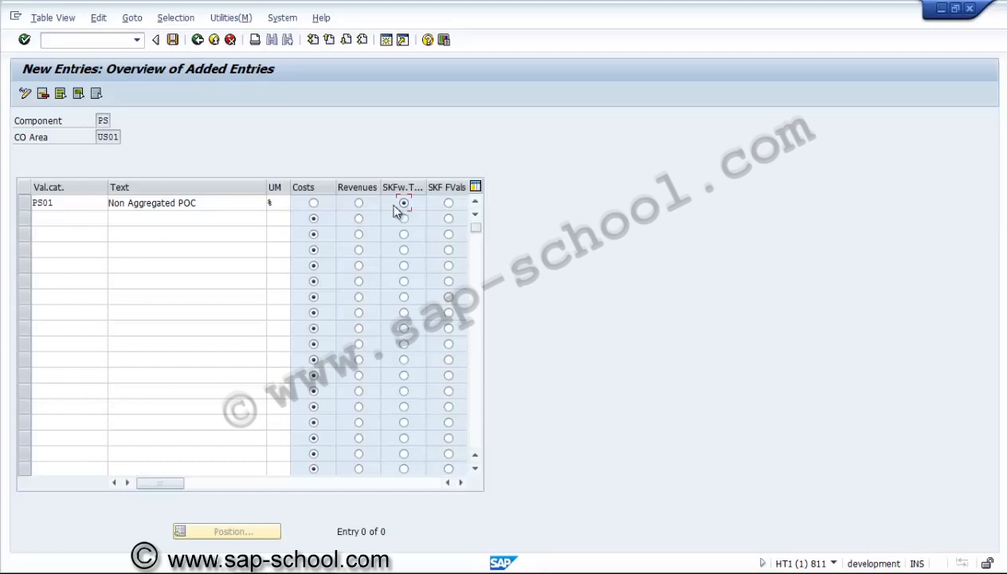
Add value category PS02 with the text "Aggregated POC", unit %, and the SKFw.T... type
click(83, 220)
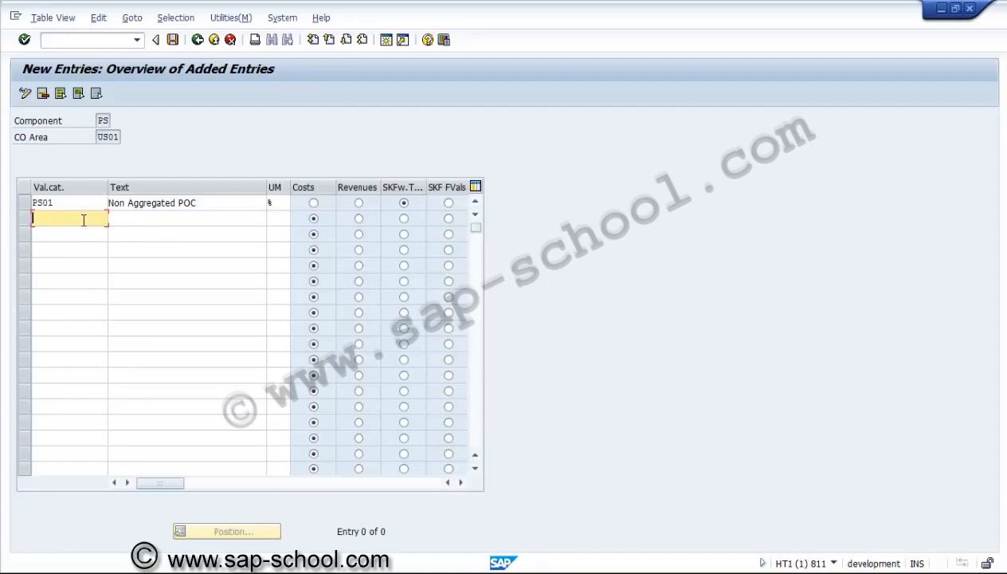
text(PS02)
key(Tab)
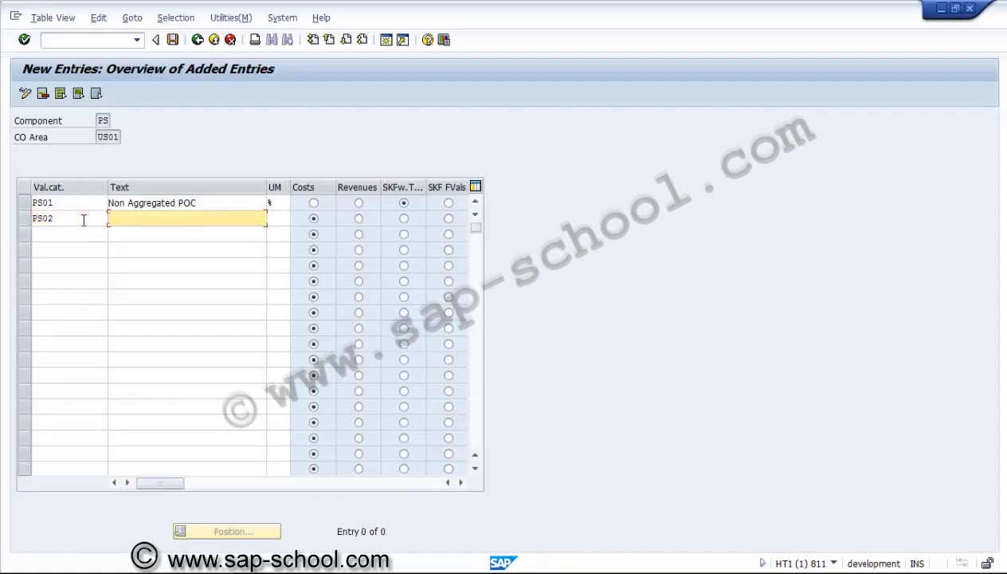
text(Aggregated POC)
key(Tab)
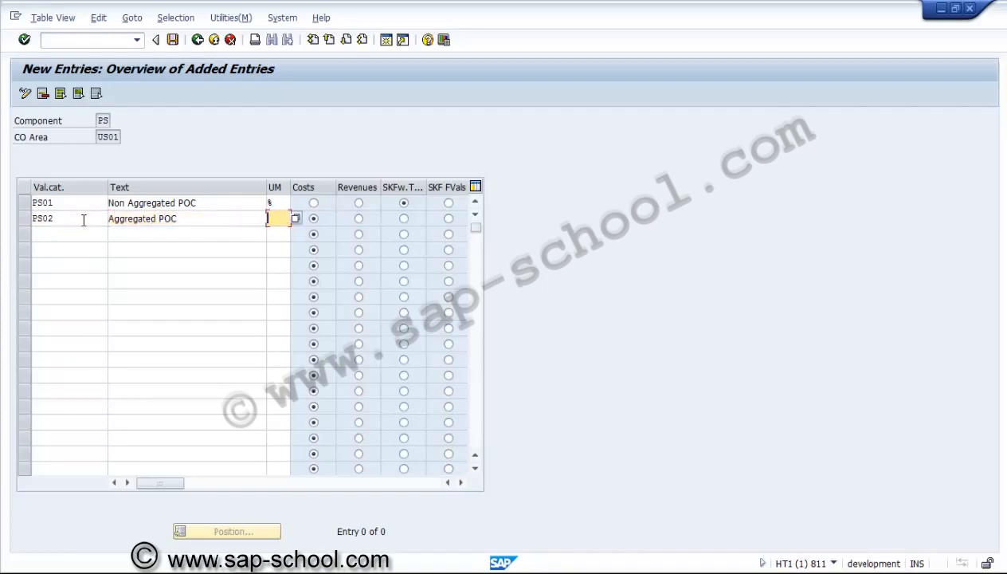
text(%)
click(404, 220)
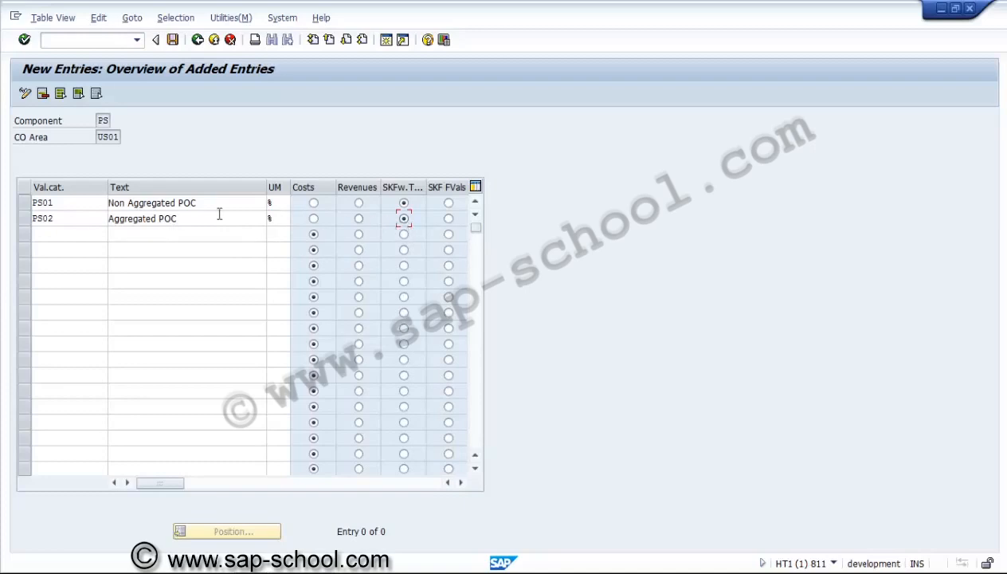
Add value category PS03 with the text "POC for Result Analysis", unit %, and the SKFw.T... type
click(74, 243)
key(Up)
text(PS03)
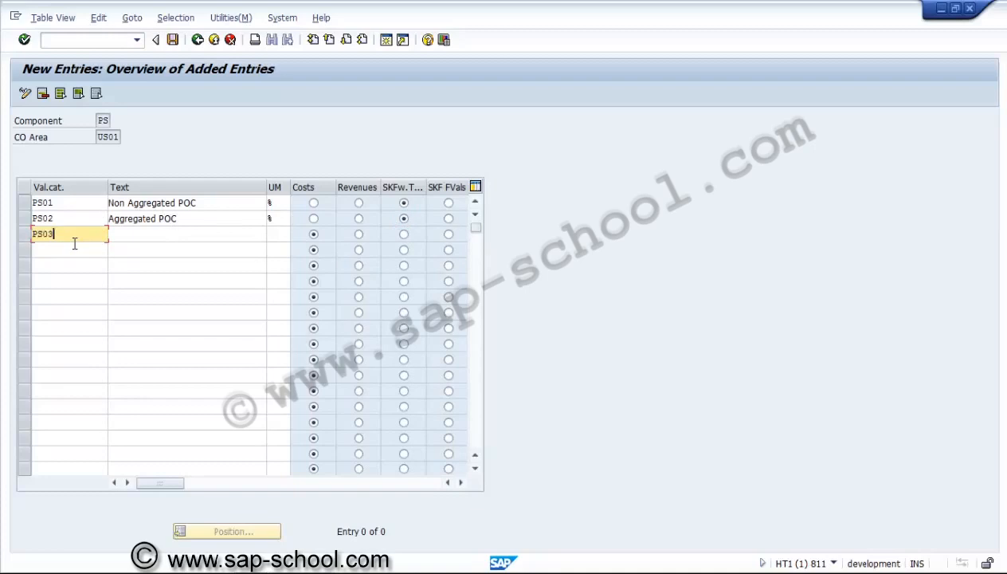
key(Tab)
text(P)
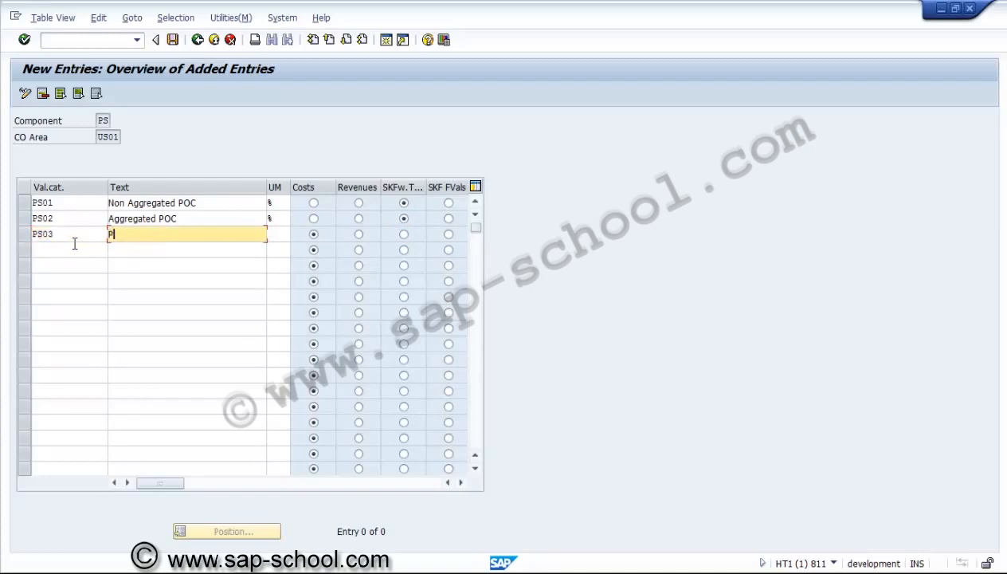
text(OC for Result Analysis)
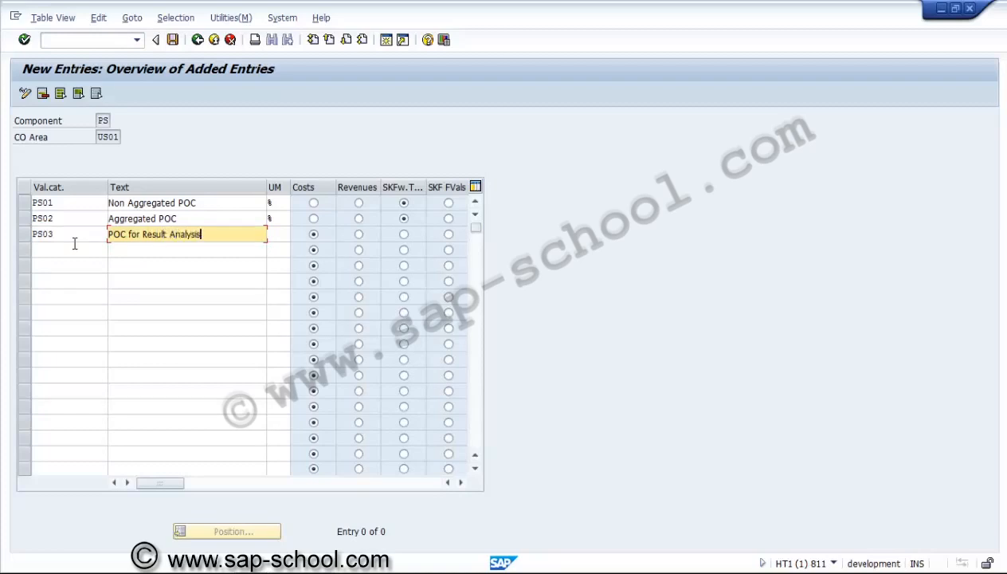
key(Tab)
text(%)
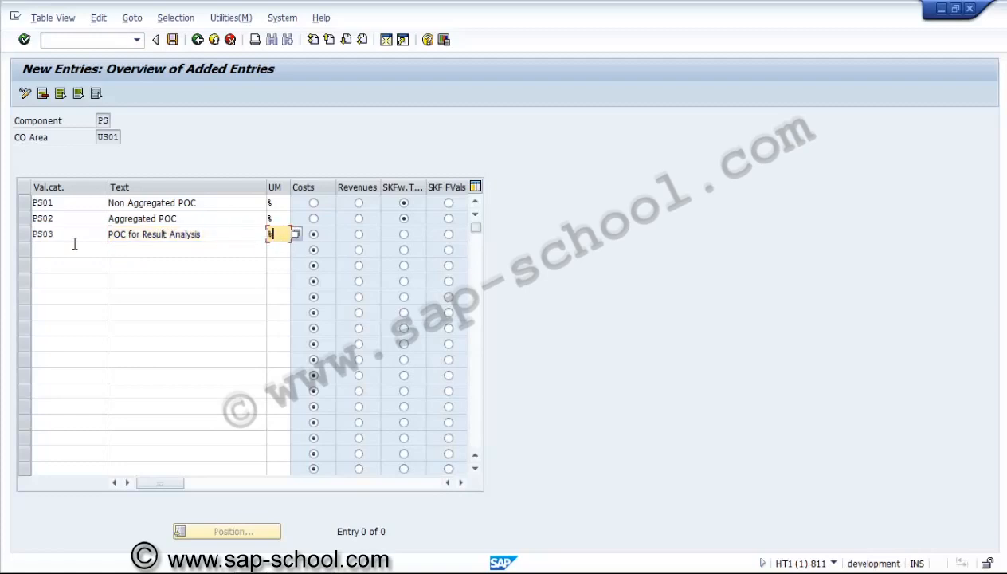
click(404, 234)
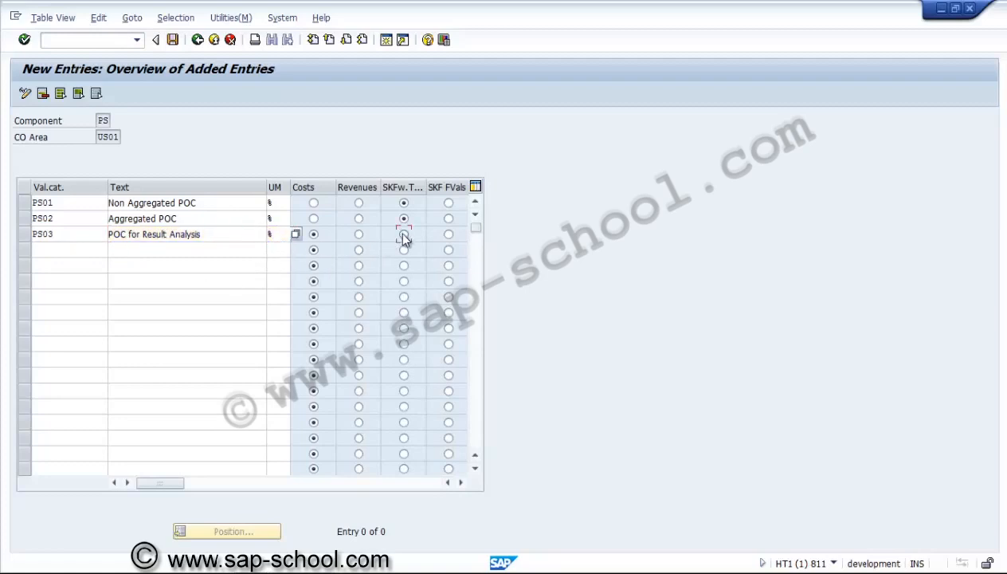
Add value category PS04 with the text "SKF for Planned and Actual val", unit %, and the SKFw.T... type
click(80, 252)
text(PS04)
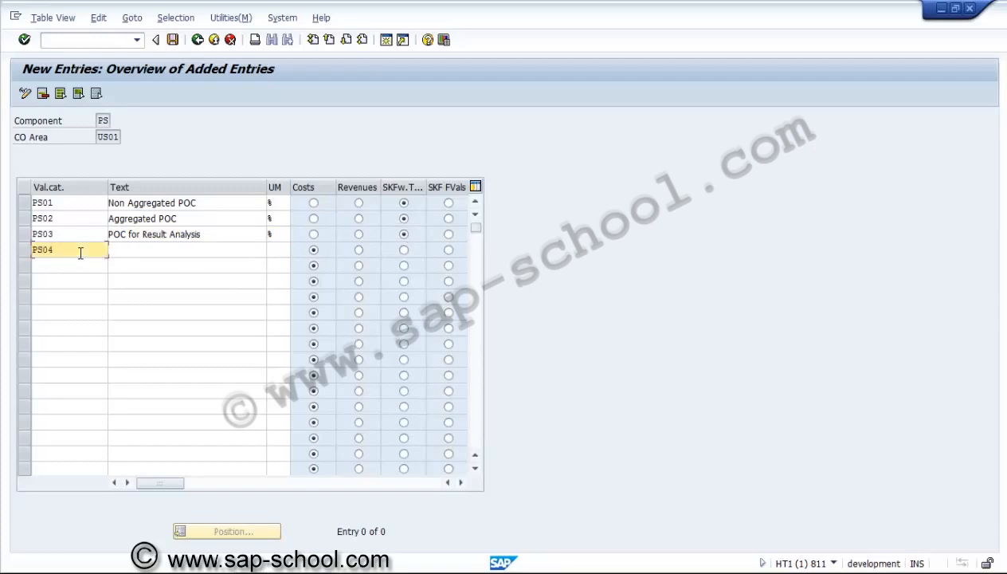
key(Tab)
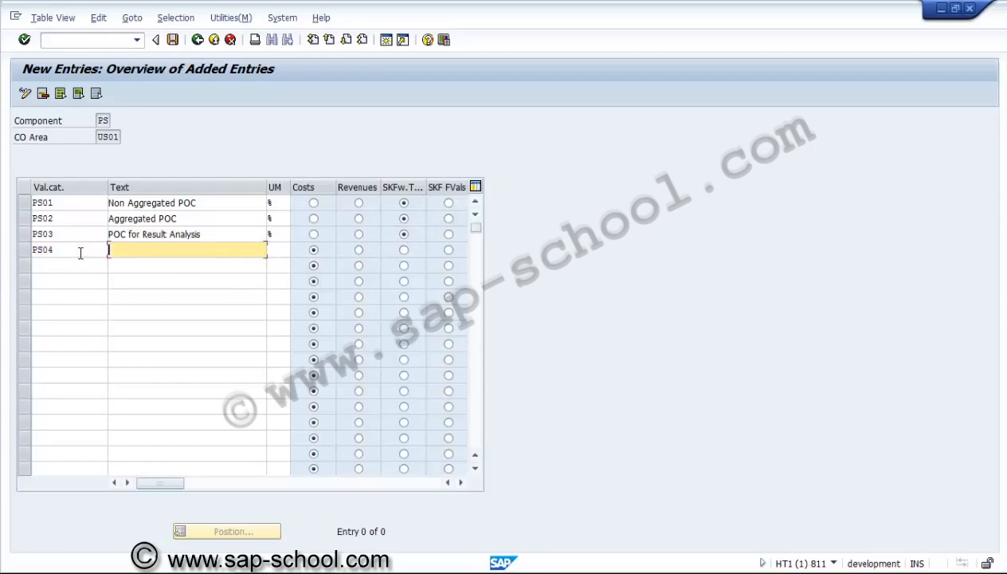
text(SKF for Planned and )
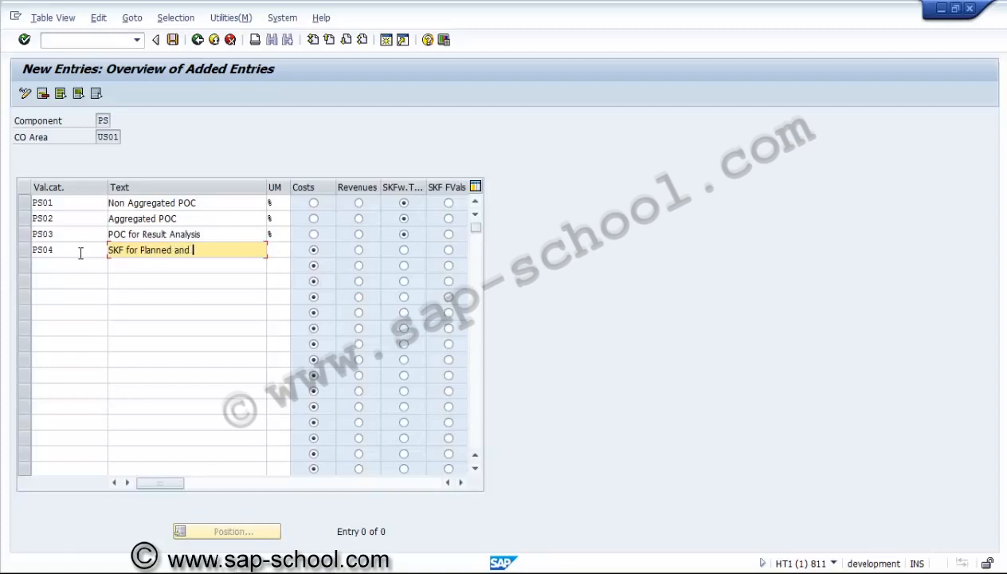
text(Actual val)
click(281, 252)
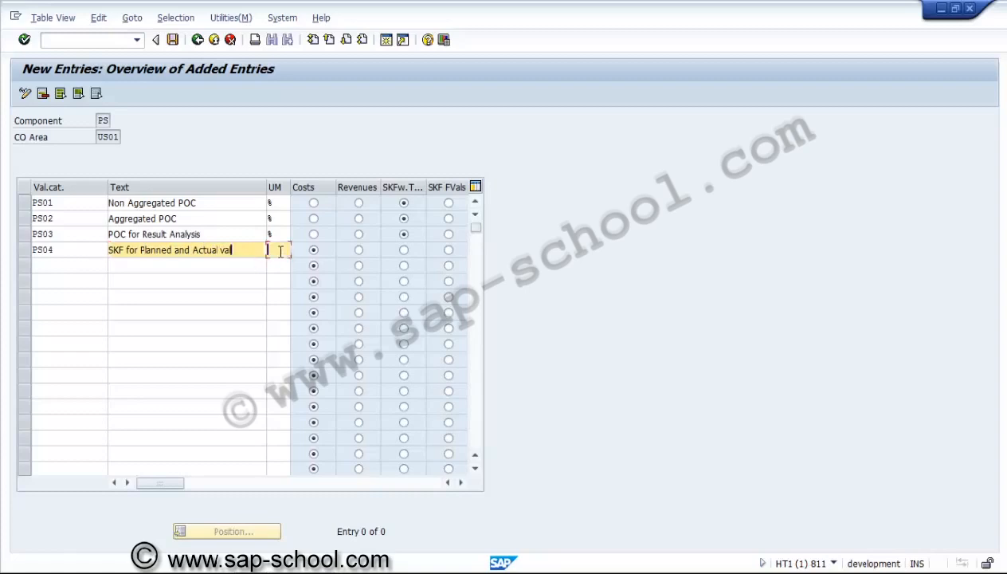
text(%)
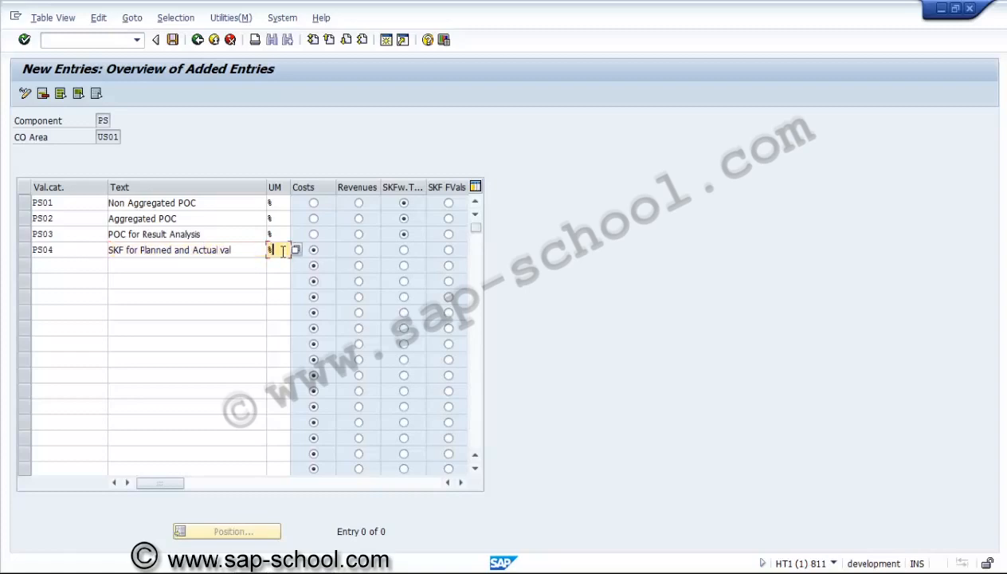
click(400, 252)
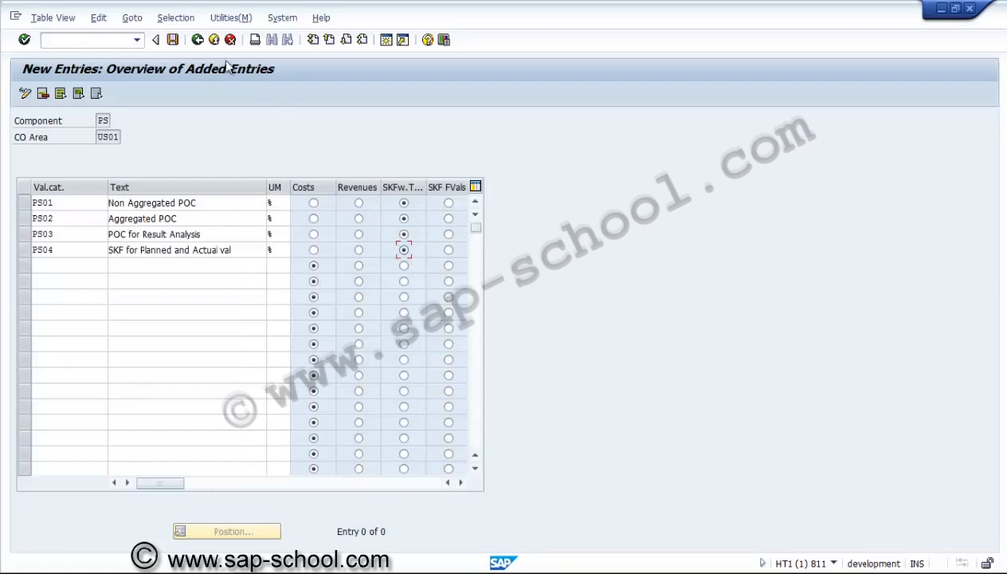
Save the value categories under a new customizing request described as "PS - Value Categories" and return to the IMG structure
click(172, 40)
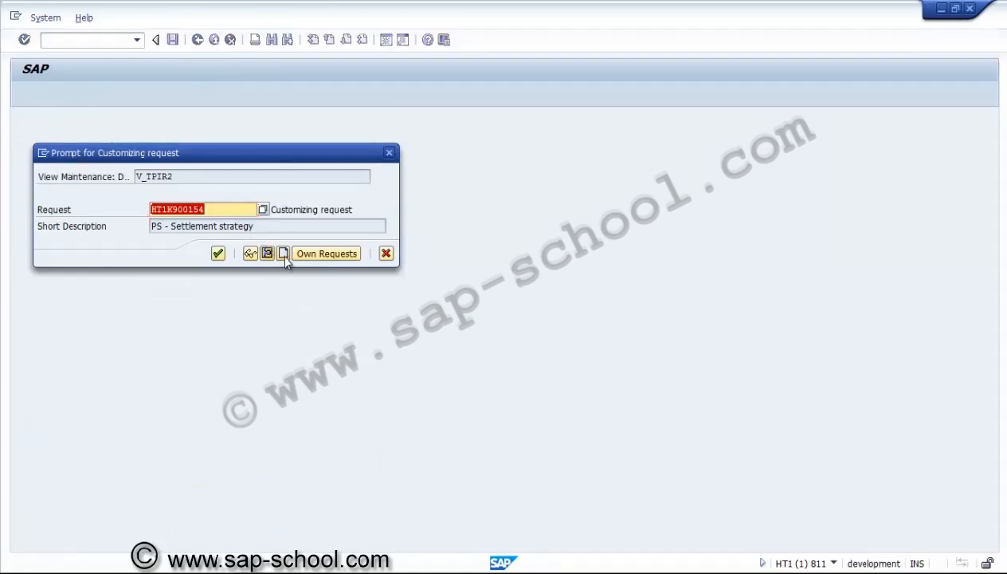
click(283, 253)
text(PS)
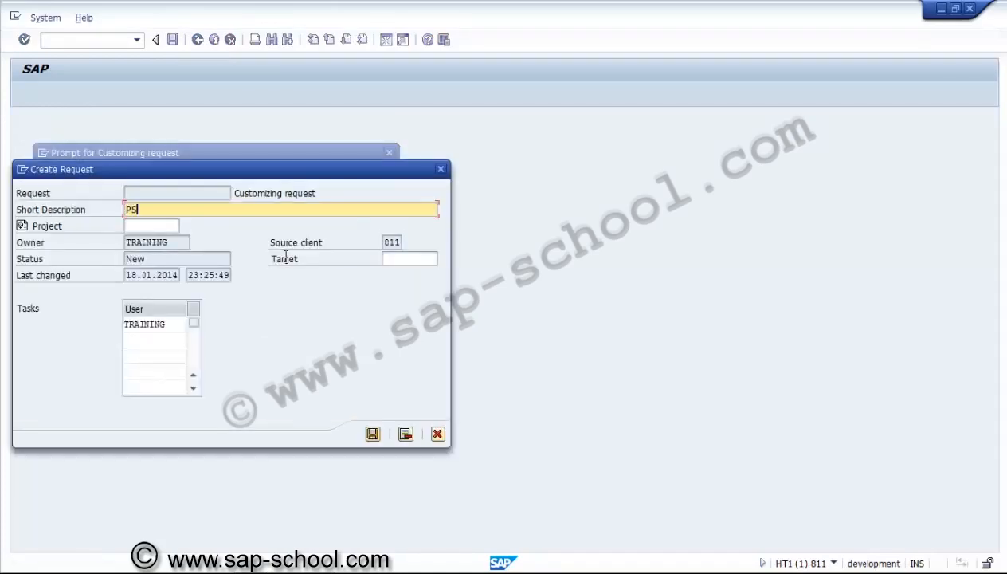
text( - Value Categories)
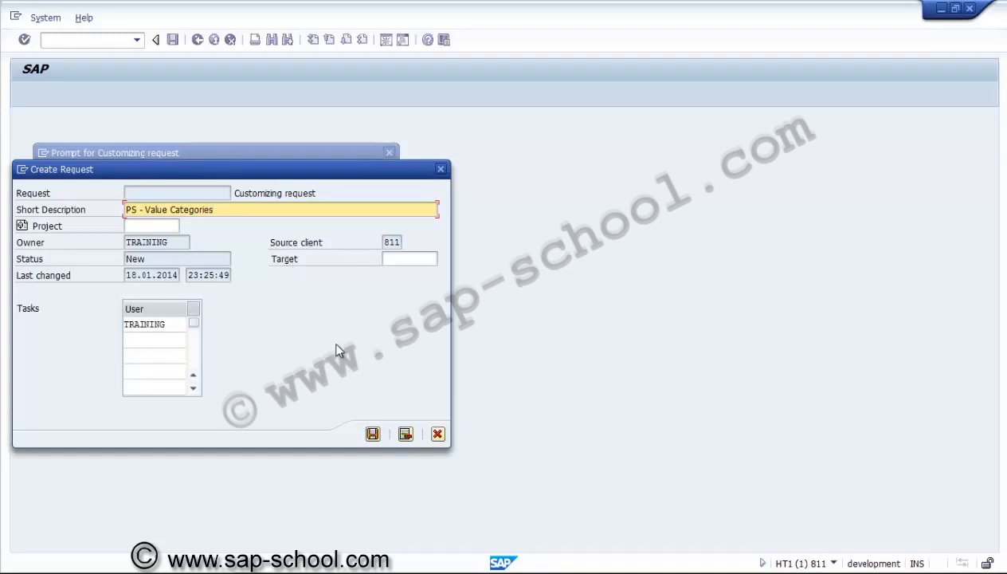
click(372, 434)
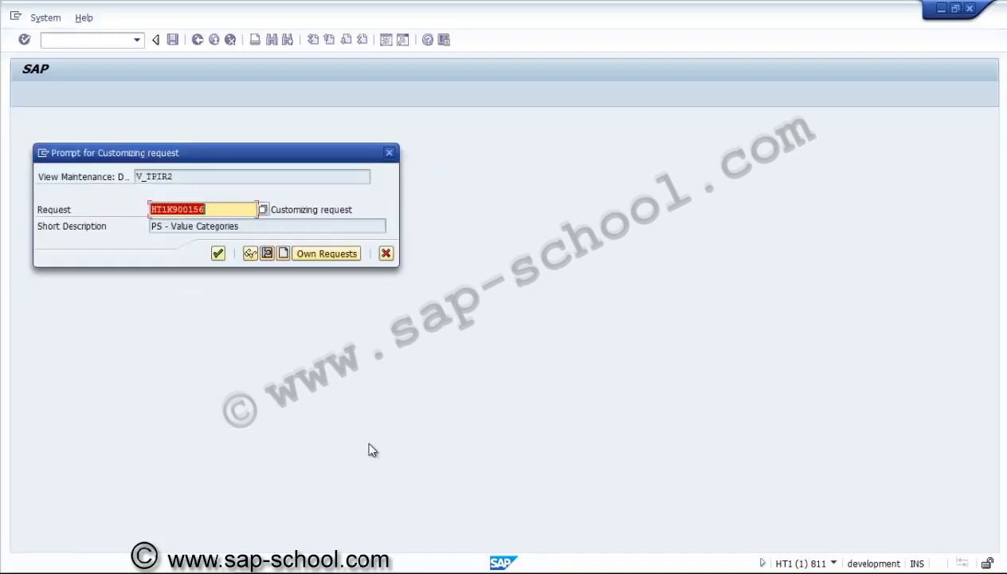
click(218, 253)
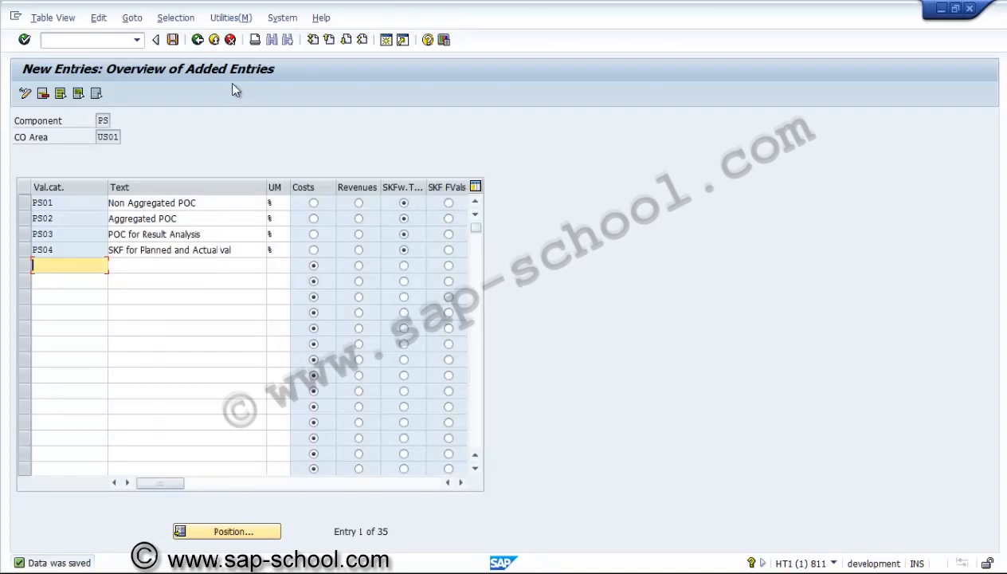
click(176, 40)
click(197, 39)
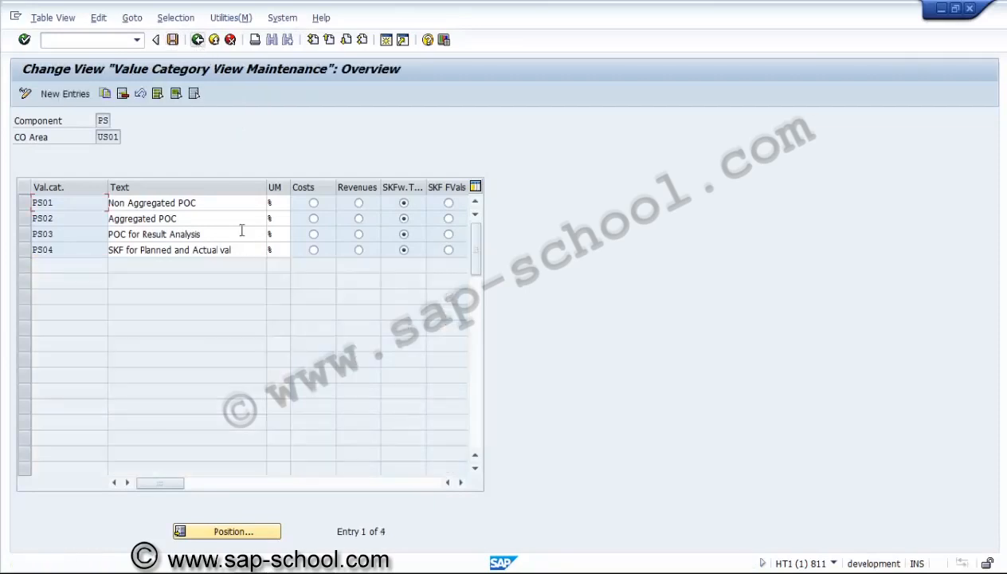
click(197, 40)
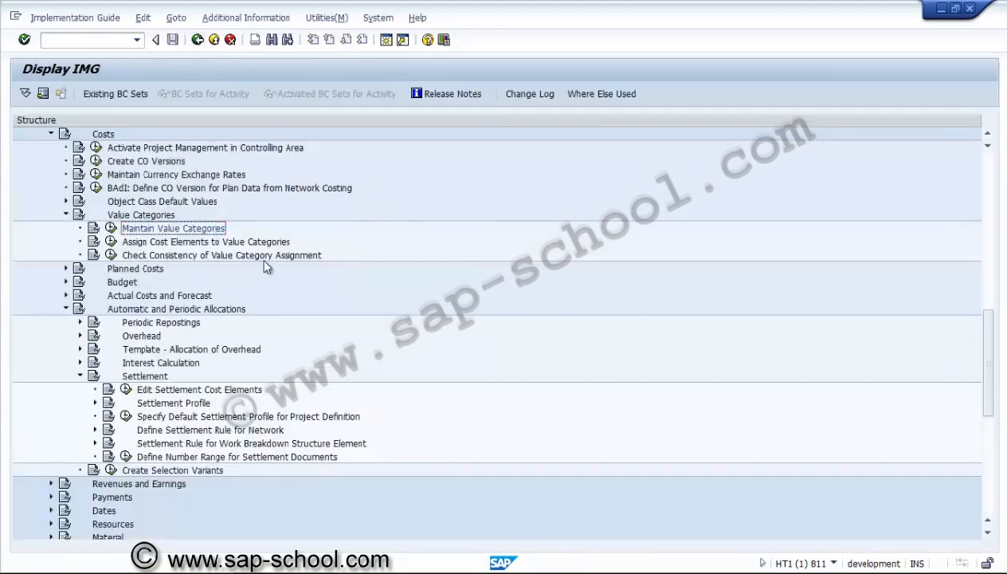
Review the Planned Costs activities under Costs, with Value Categories and Automatic and Periodic Allocations collapsed
click(166, 245)
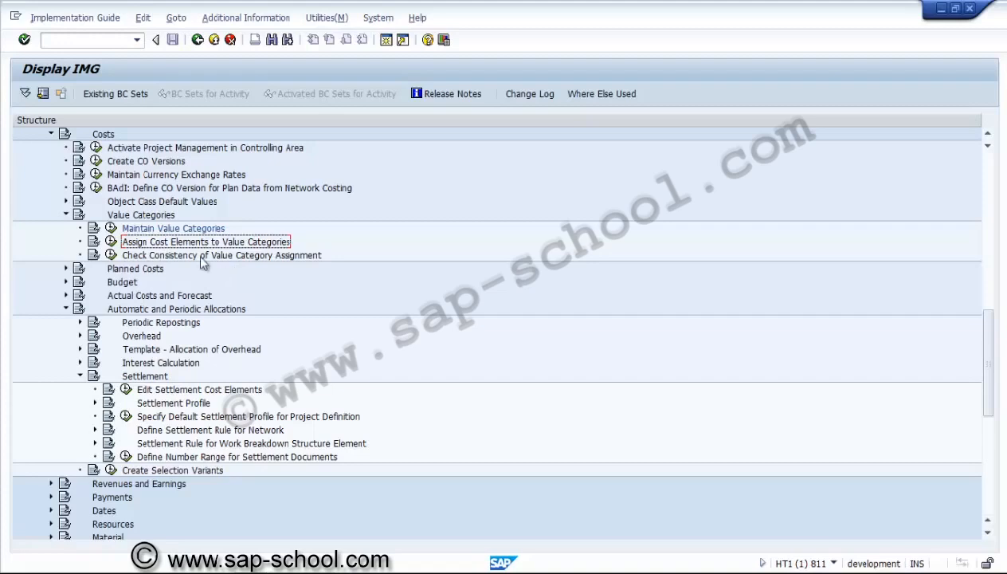
click(67, 216)
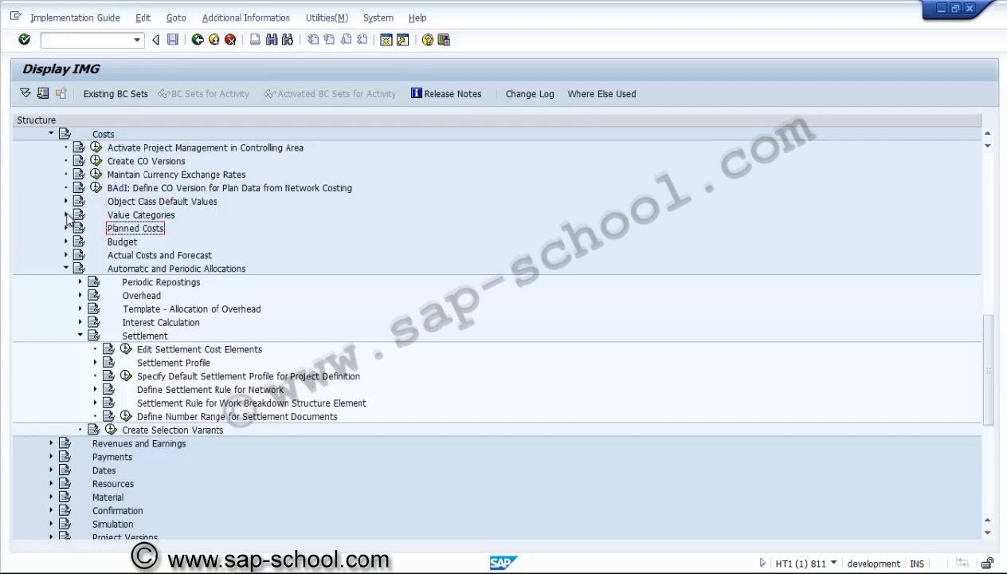
click(66, 269)
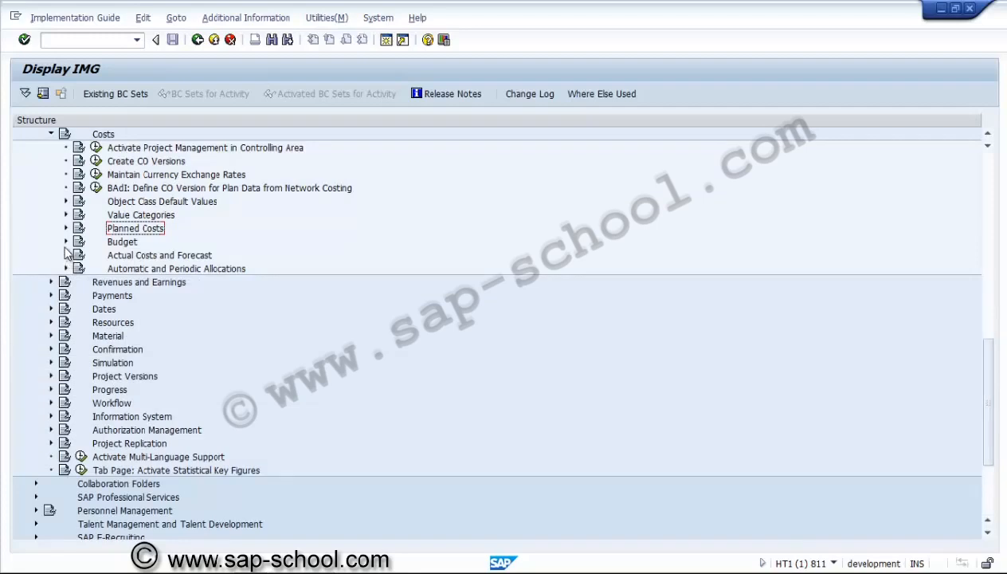
click(66, 228)
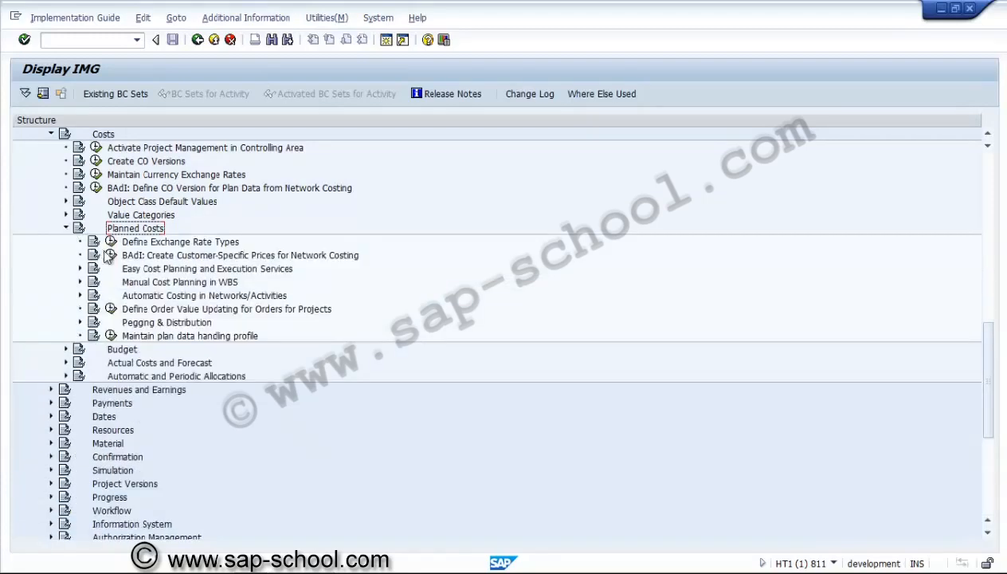
click(150, 298)
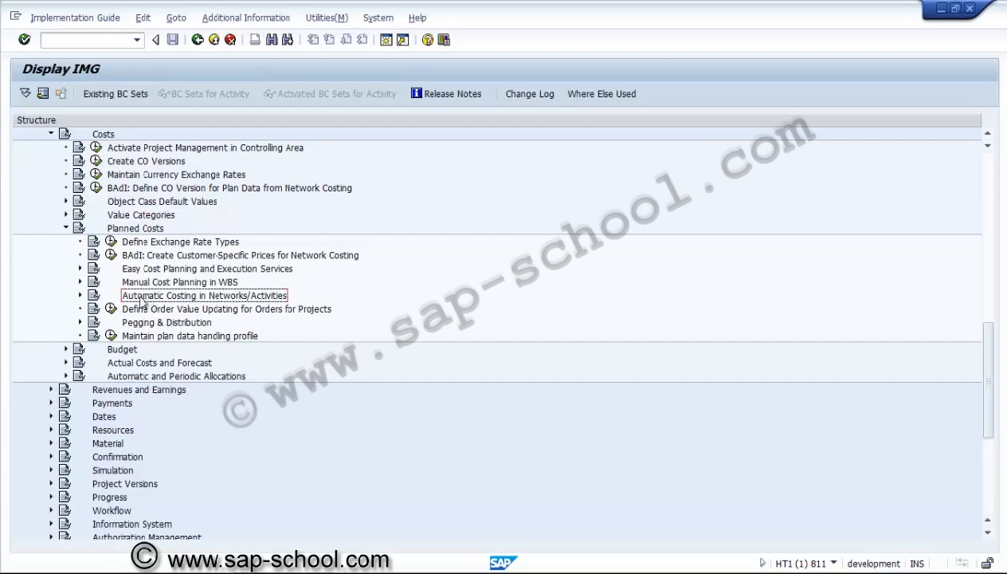
click(66, 229)
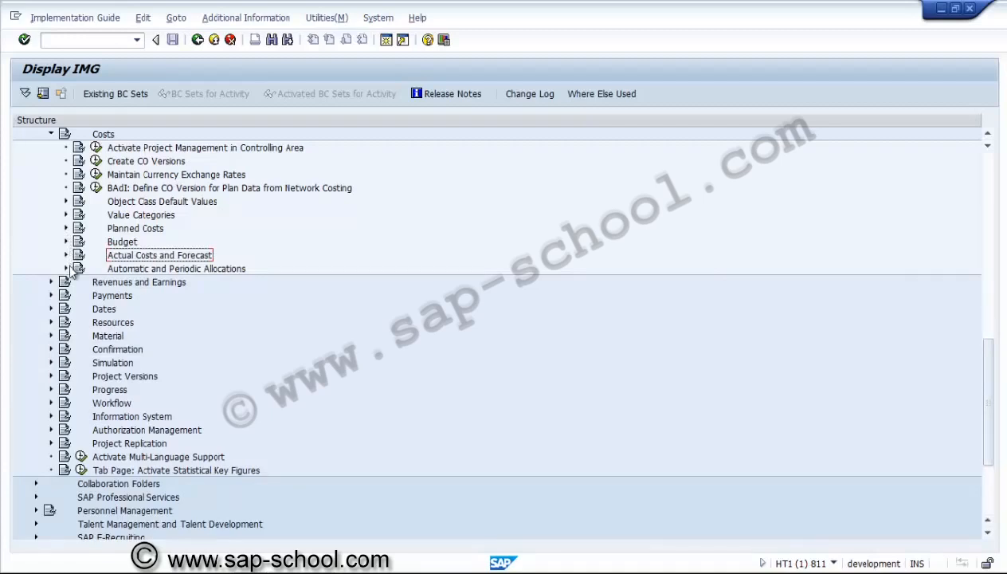
Open the Maintain Progress Version activity under Progress > Progress Analysis
click(51, 390)
click(115, 405)
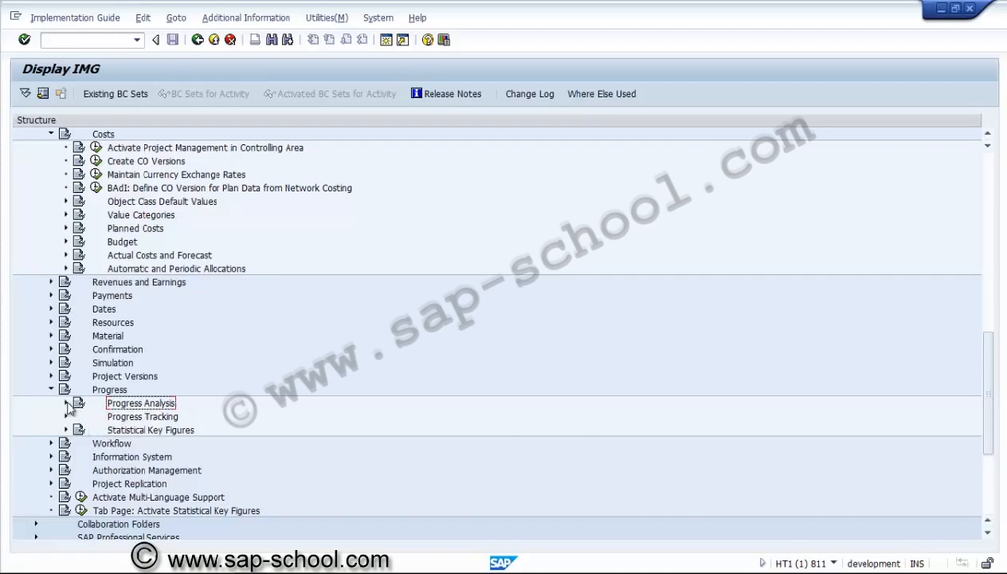
click(67, 403)
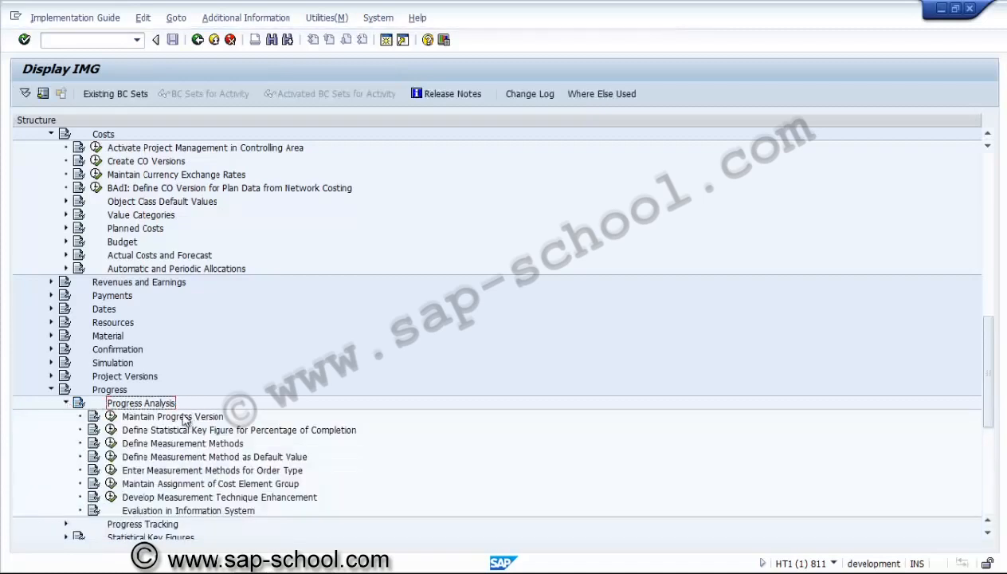
click(184, 418)
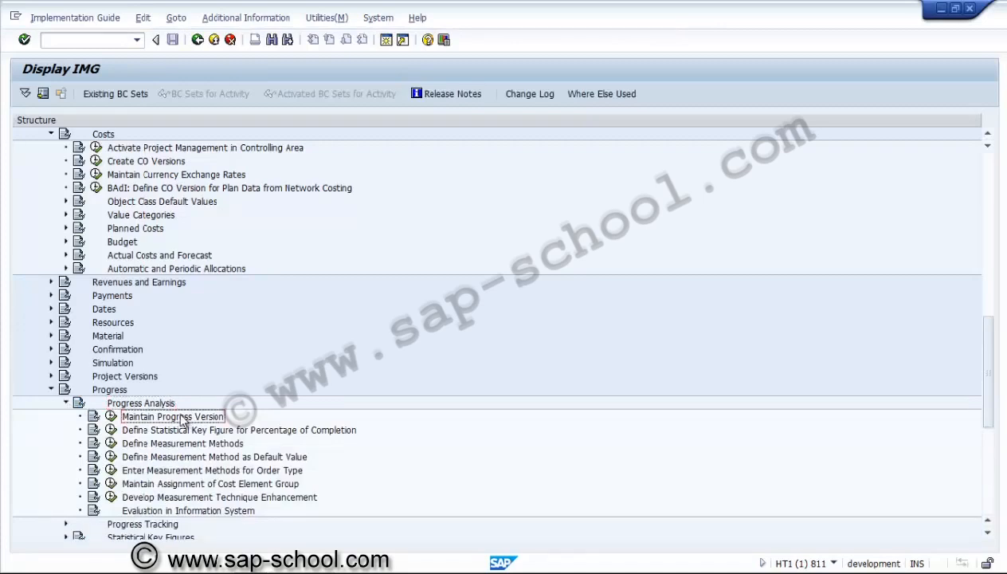
click(112, 417)
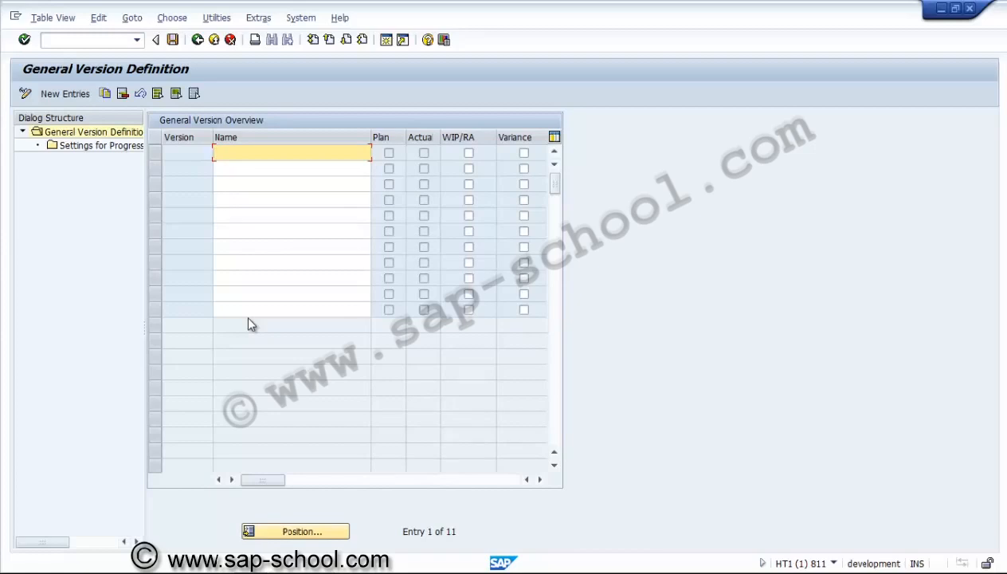
text(Progress Analysis version)
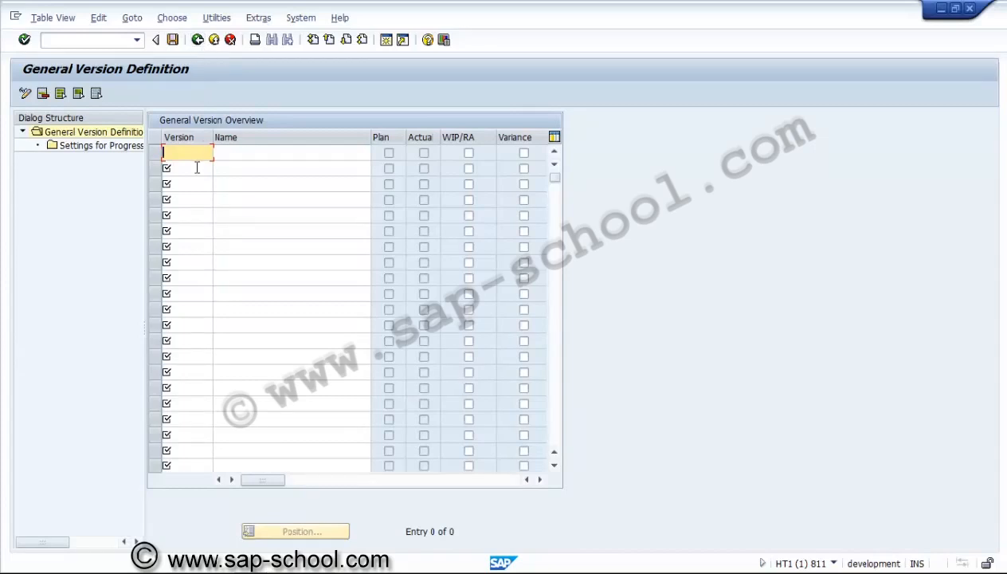
Define a new general version NPA with the name "Progress Analysis version"
text(NPA)
key(Tab)
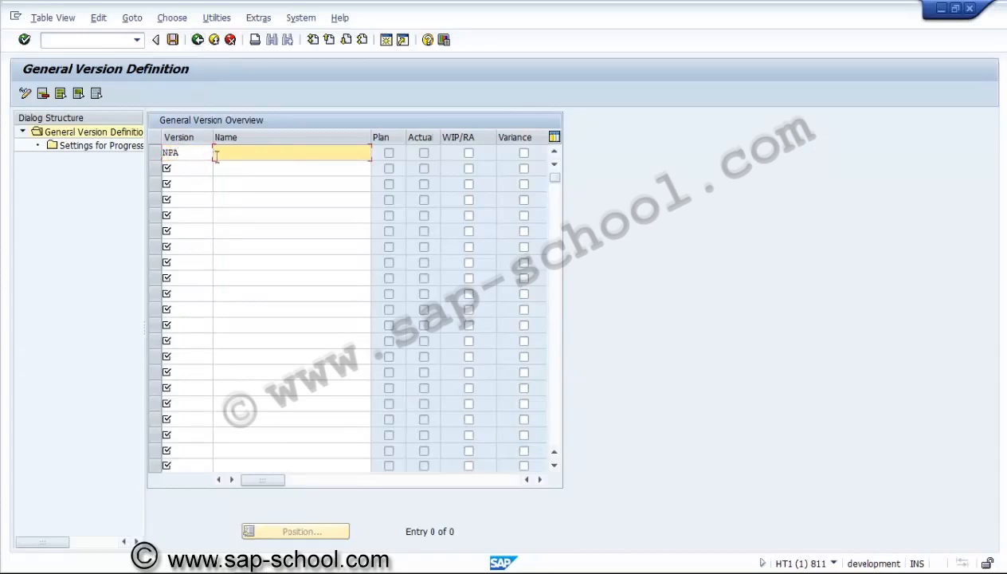
text(Progress Analysis version)
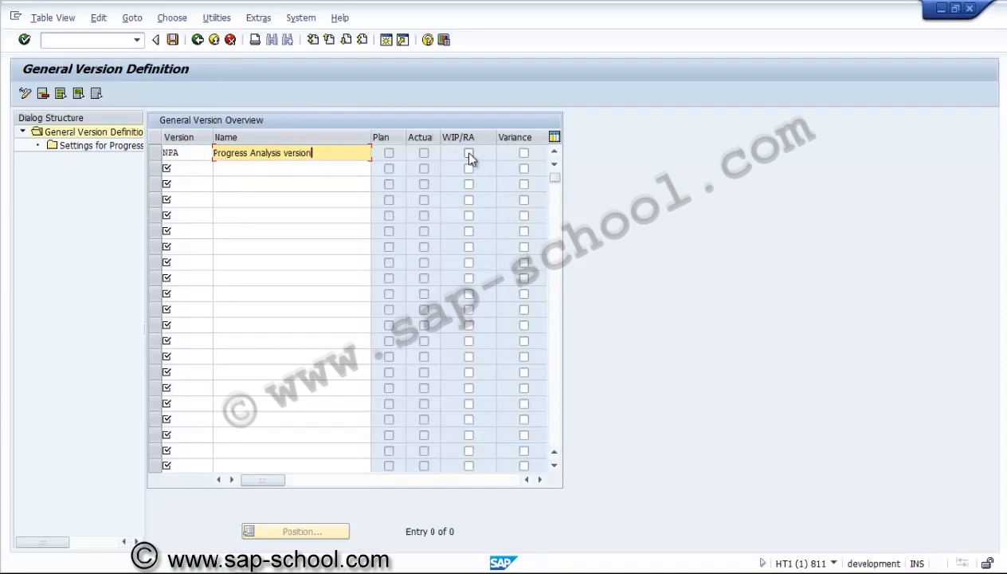
key(Return)
Create a Settings for Progress Analysis entry for version NPA with CO area us01, description "Progress Analysis", and plan version 0
click(158, 155)
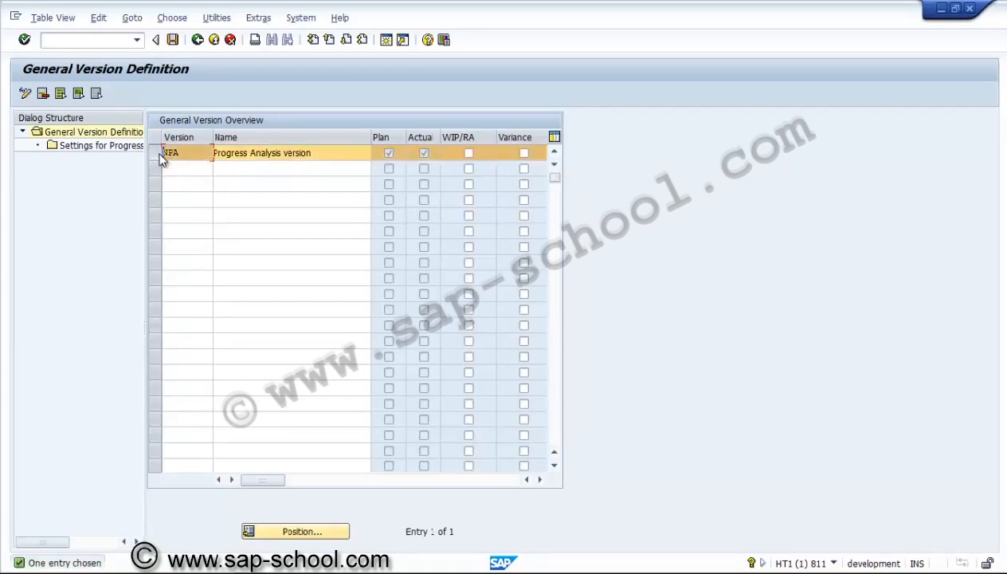
double_click(126, 152)
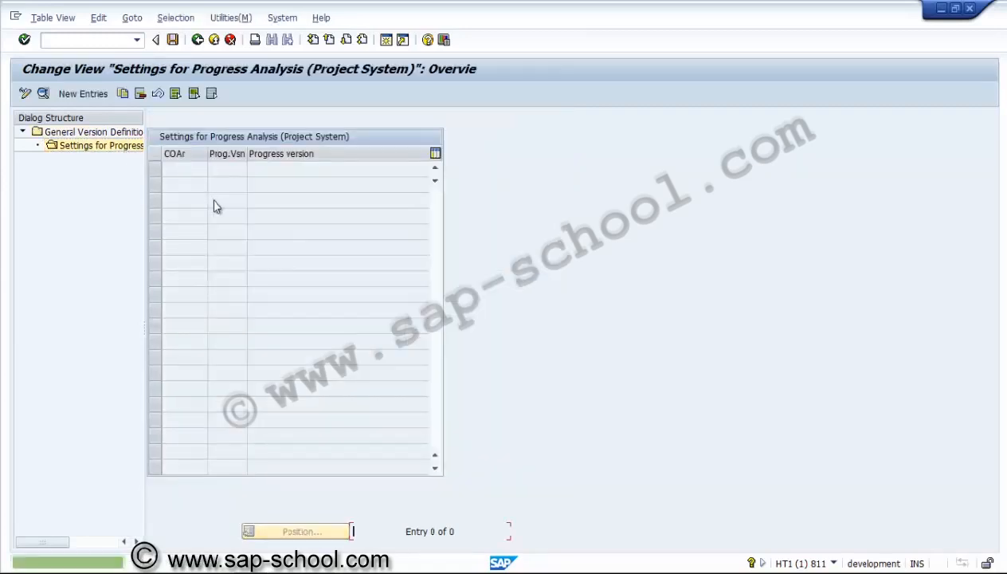
click(83, 94)
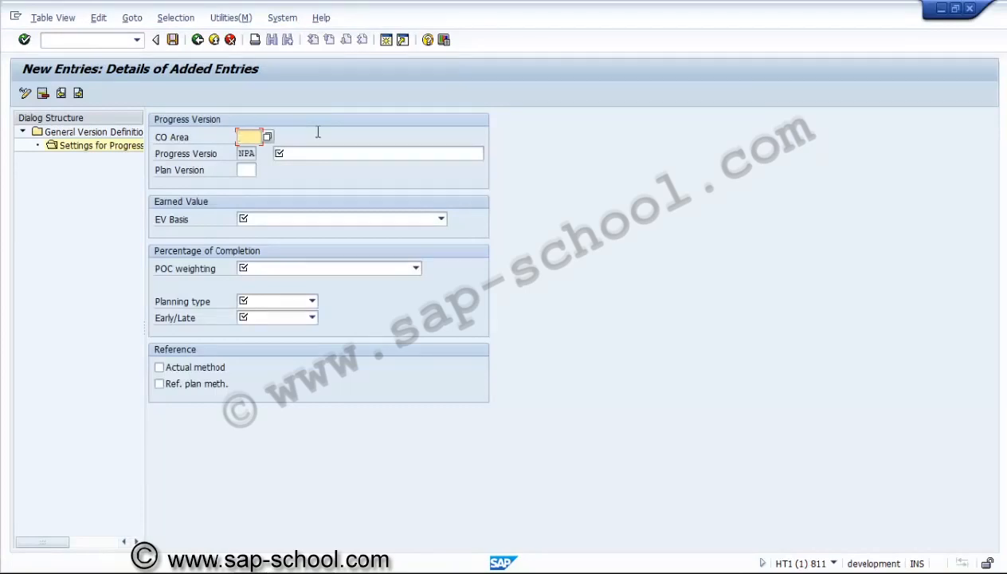
text(us01)
click(316, 155)
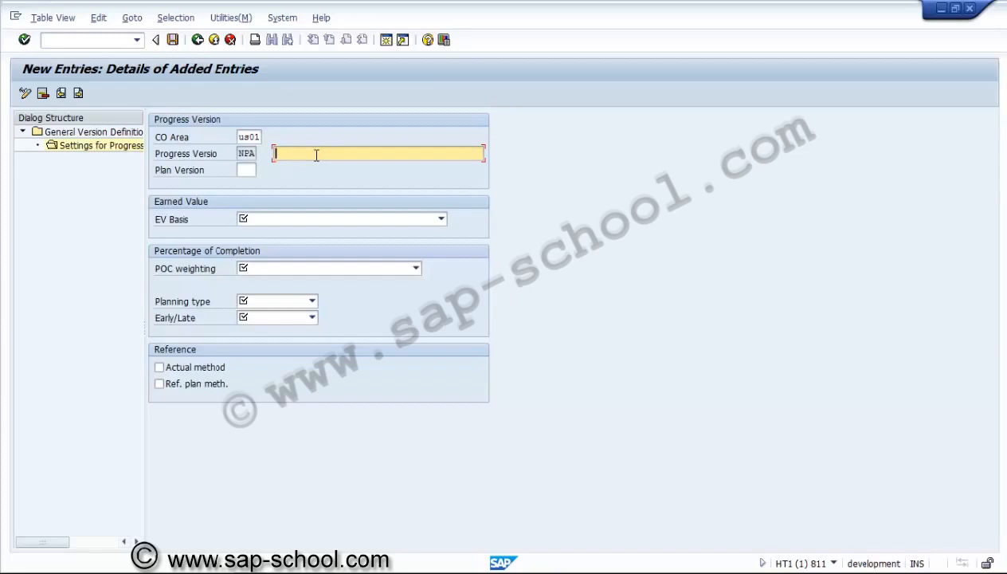
text(Progress Anaalysis)
click(311, 153)
key(Delete)
text(A)
click(247, 170)
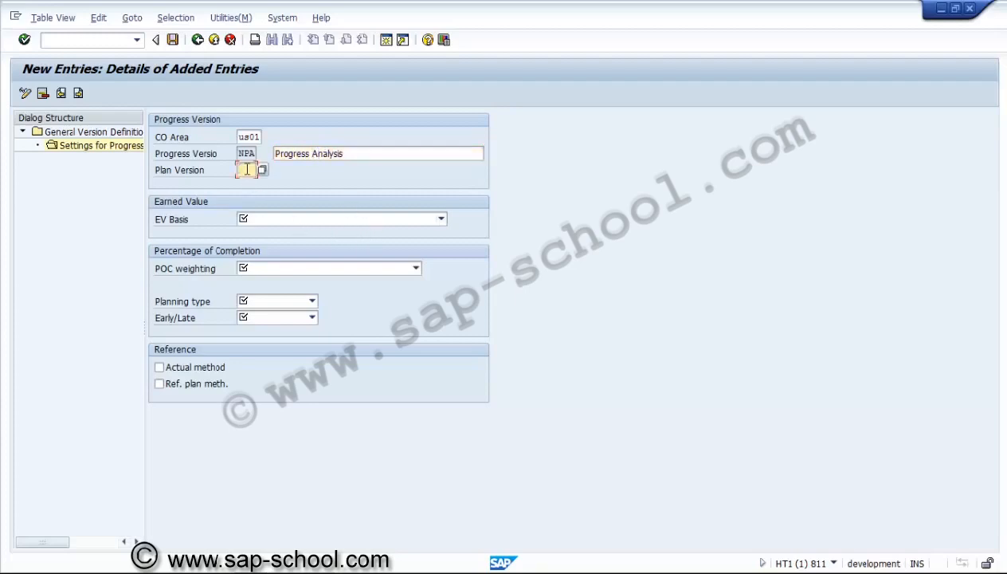
text(0)
Set the EV basis to "1 Cost plan (active project, overall values)" and the POC weighting to "6 Weight (active project)"
click(256, 223)
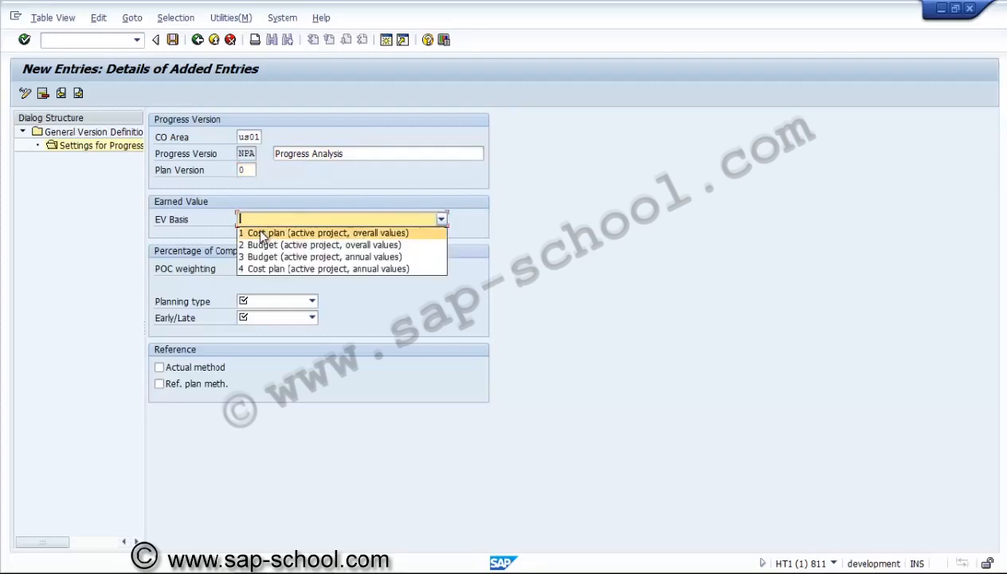
click(261, 233)
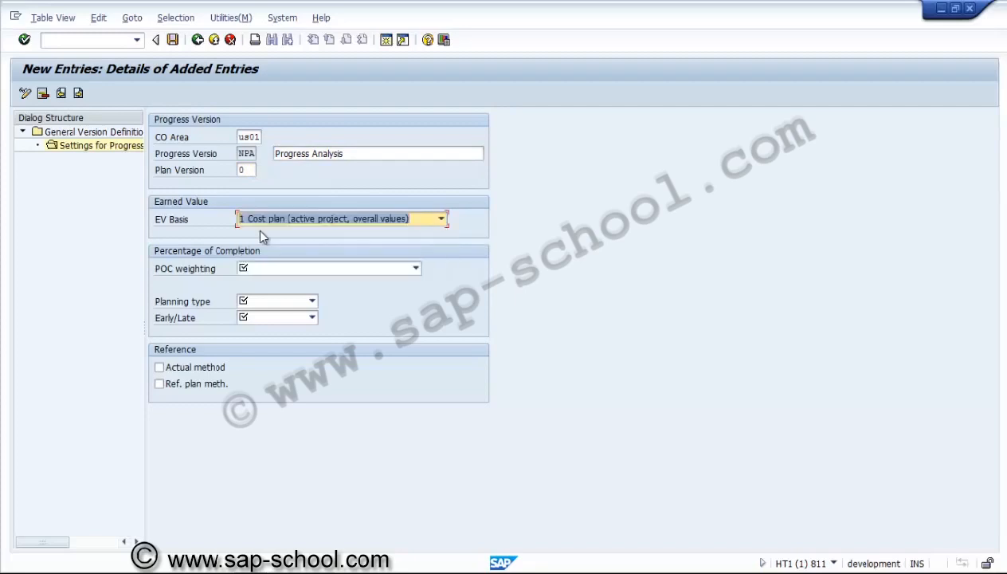
click(269, 272)
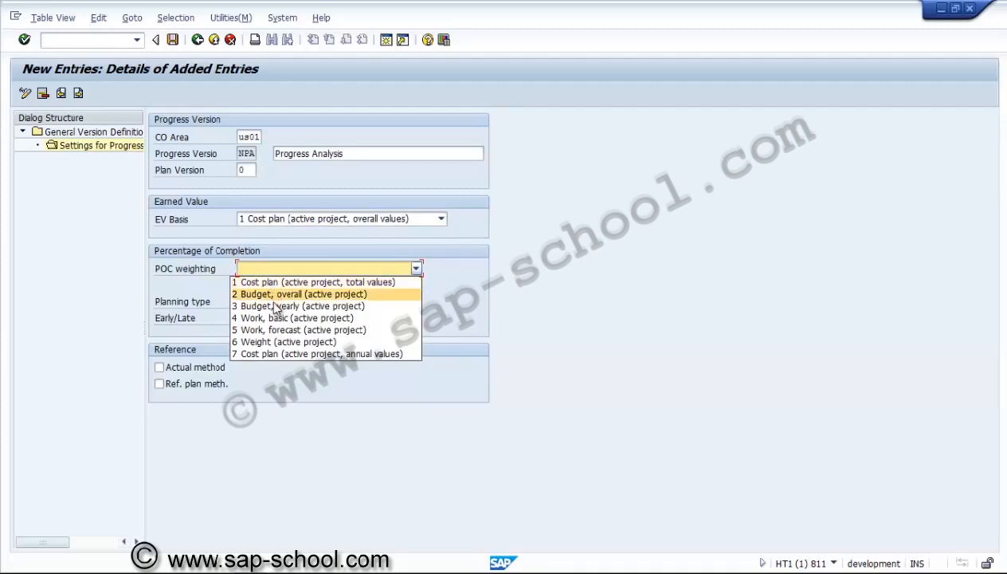
click(278, 341)
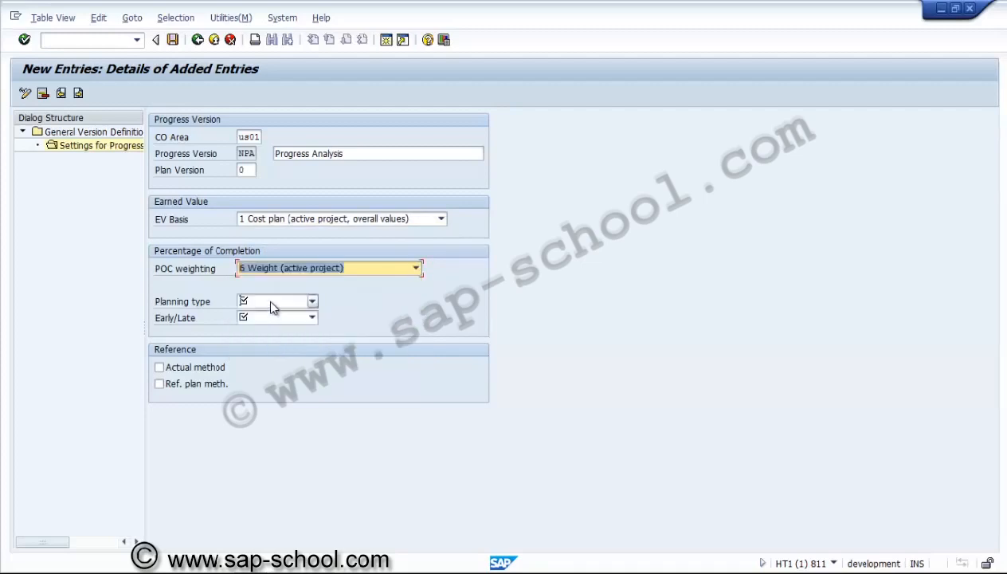
Set the planning type to "1 Basic dates" and Early/Late to "1 Earliest possible", with the Actual method and Ref. plan meth. references enabled
click(267, 300)
click(271, 316)
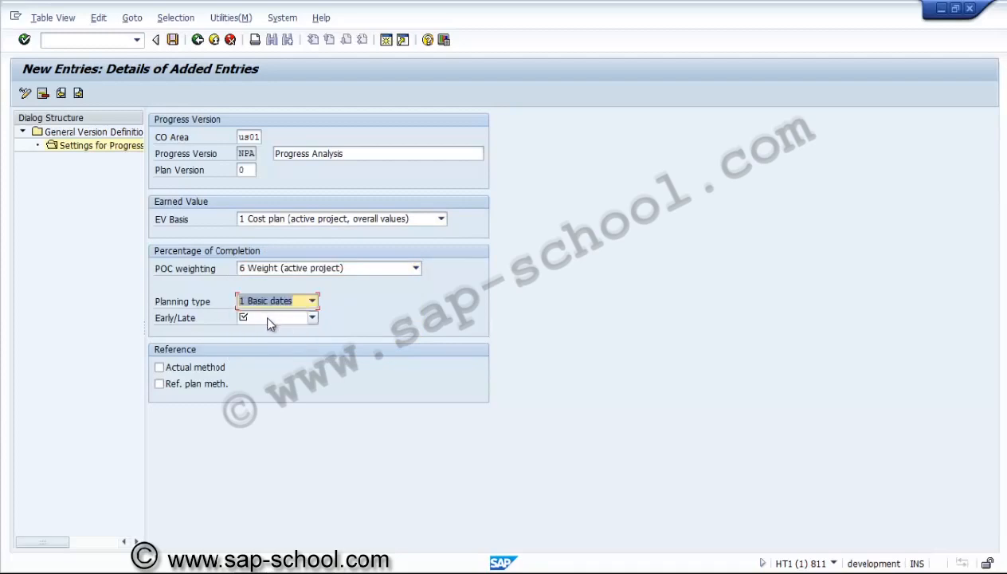
click(270, 322)
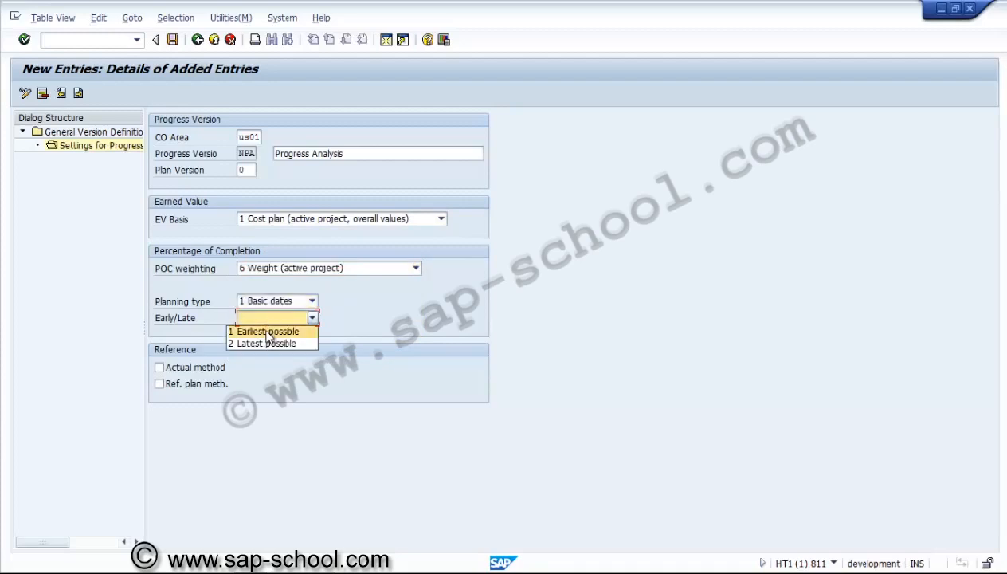
click(270, 330)
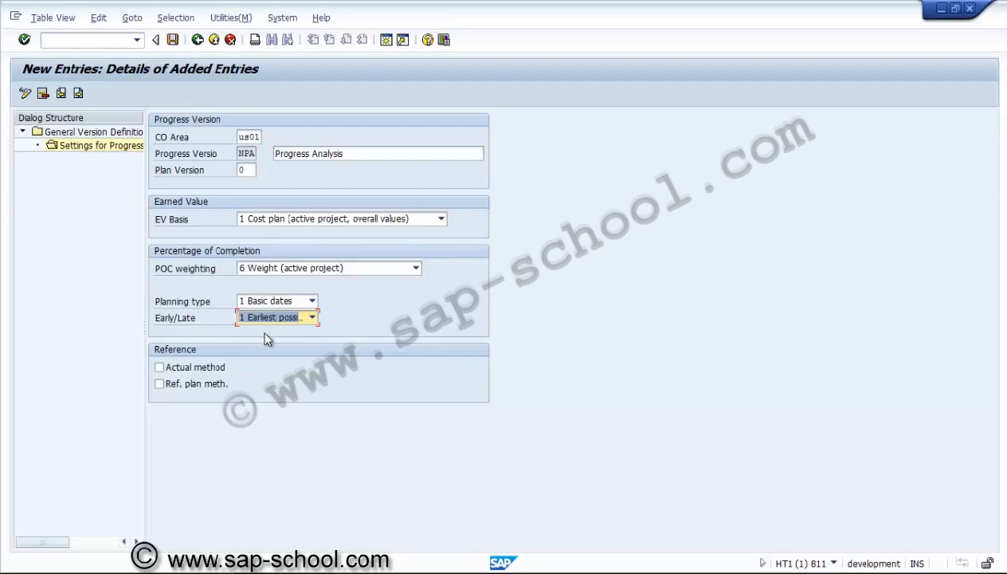
click(220, 369)
click(221, 372)
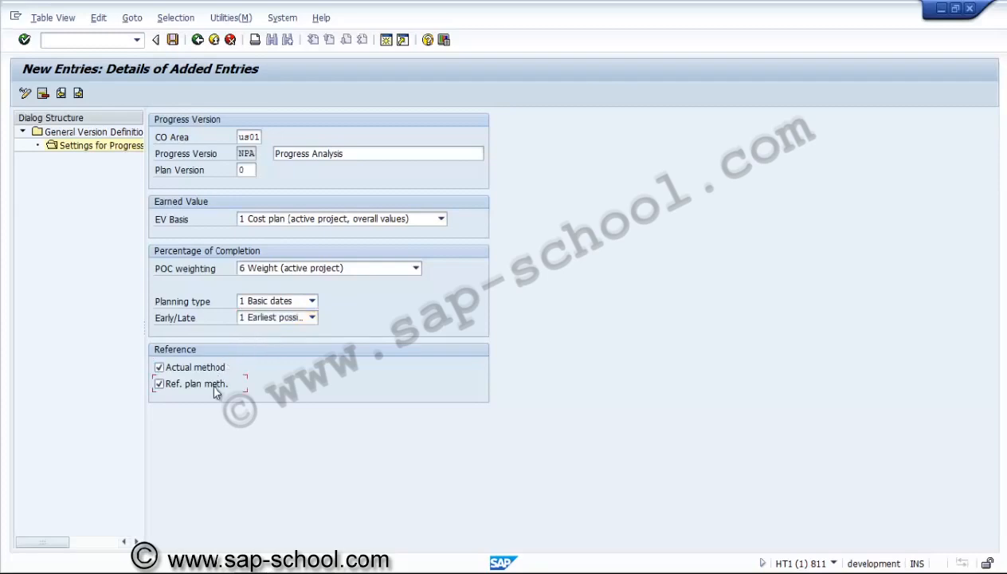
key(Return)
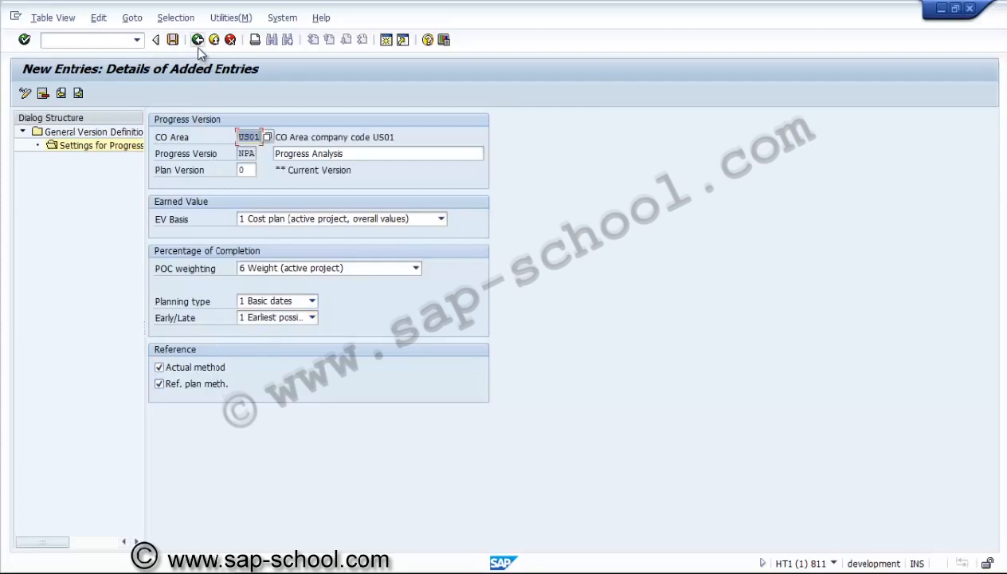
Save the NPA progress settings under a new customizing request described "PS - Settings for Progress analysis" and return to the settings overview
click(174, 39)
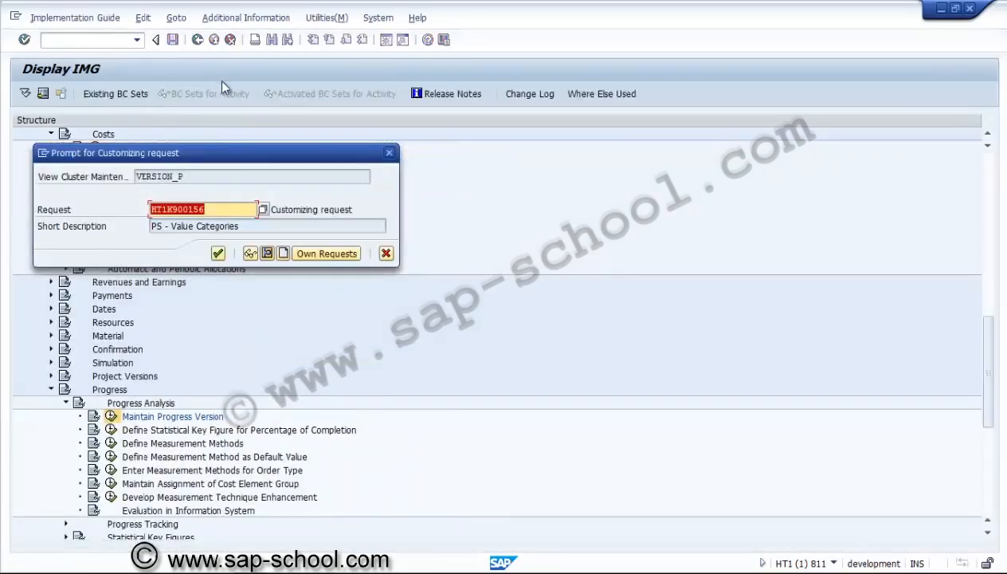
click(284, 253)
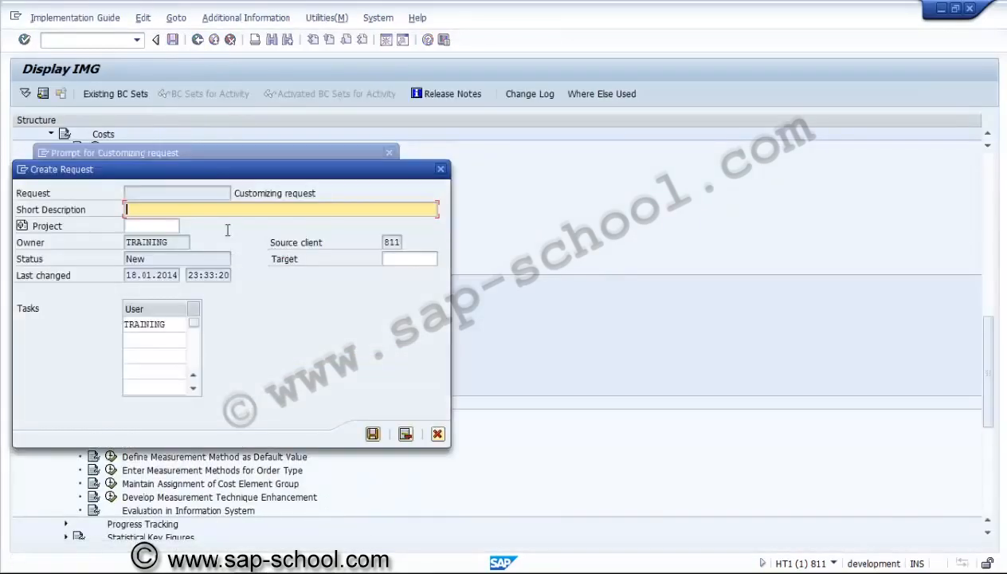
text(PS - Settings for Progress anal)
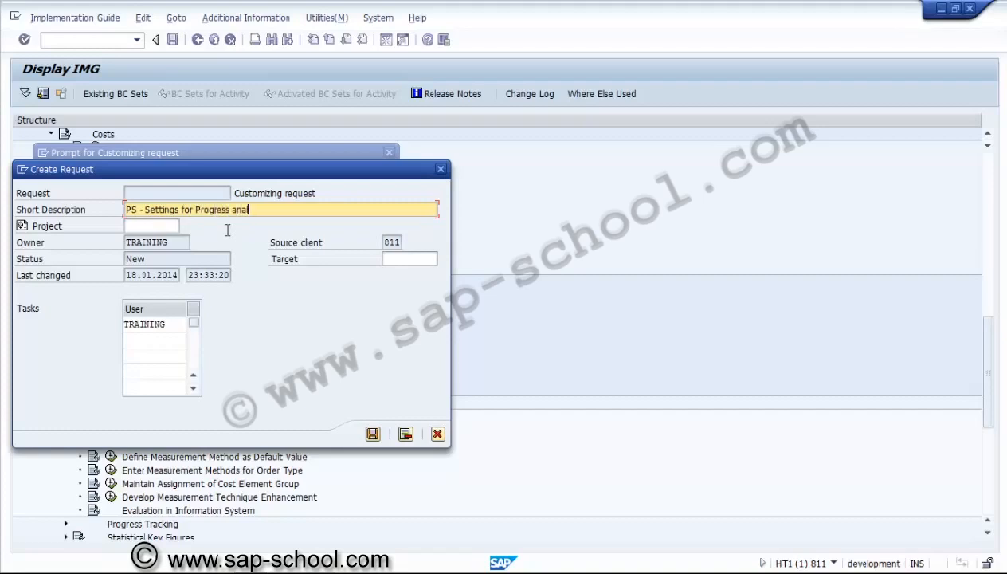
text(ysis)
click(374, 436)
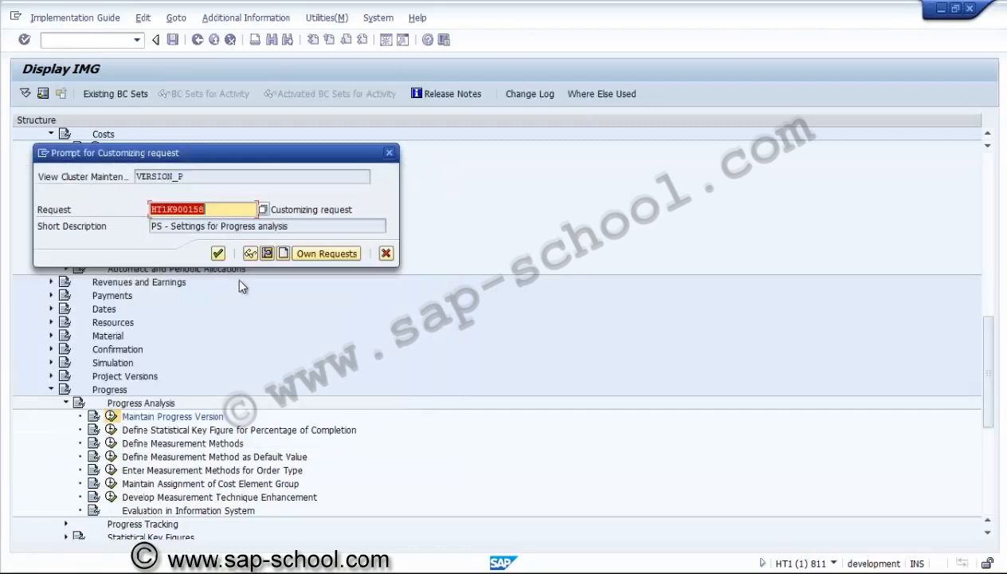
click(217, 253)
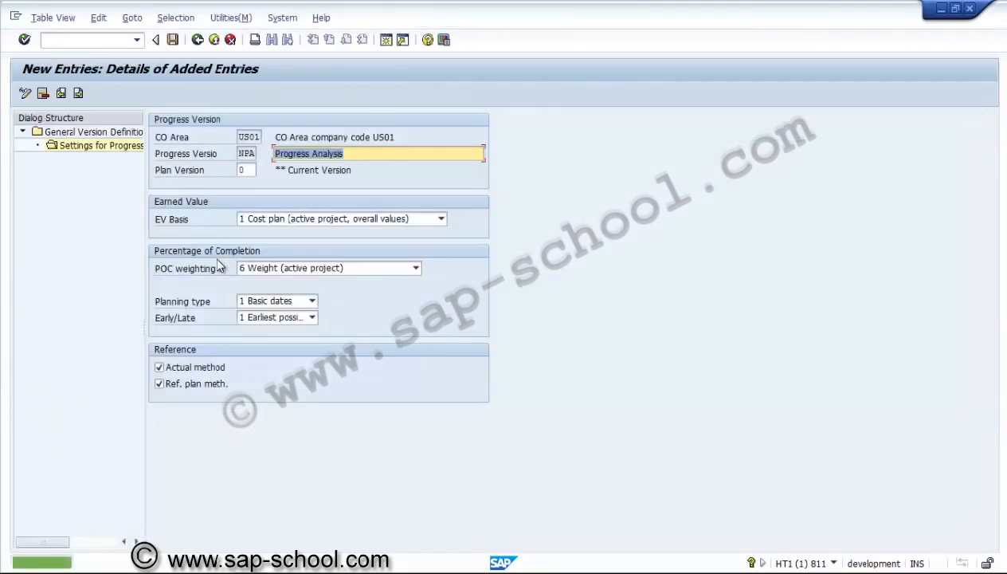
click(197, 39)
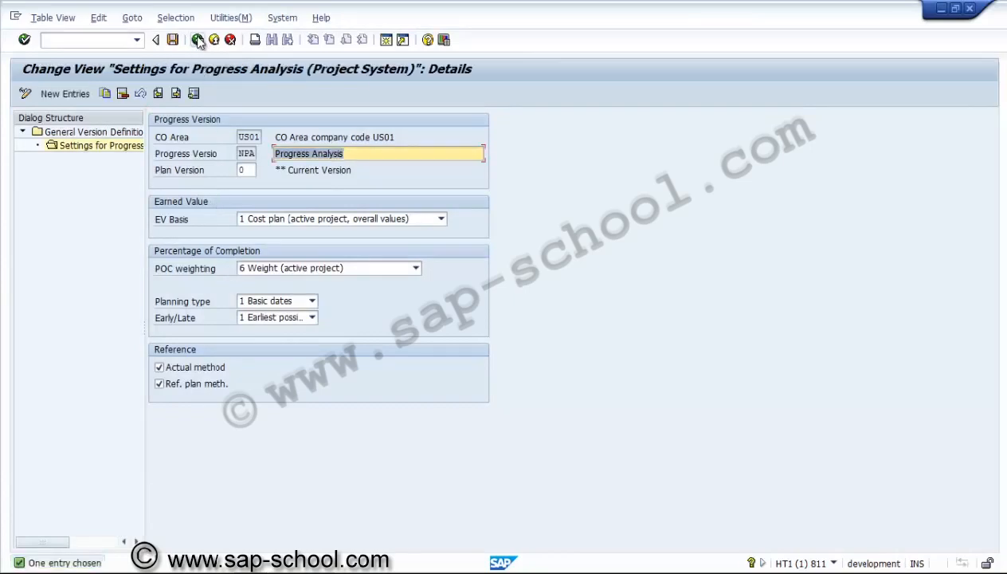
click(198, 40)
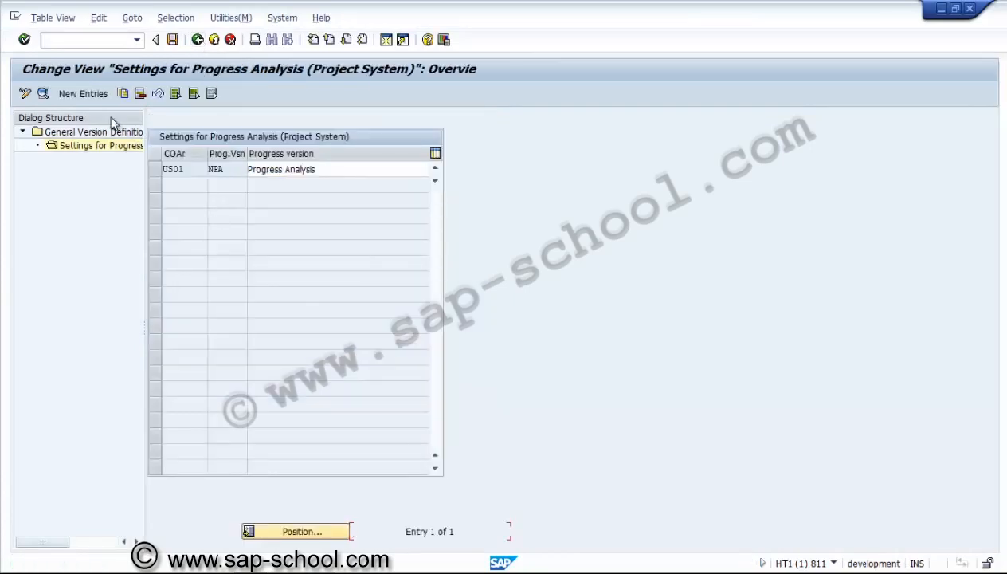
click(83, 94)
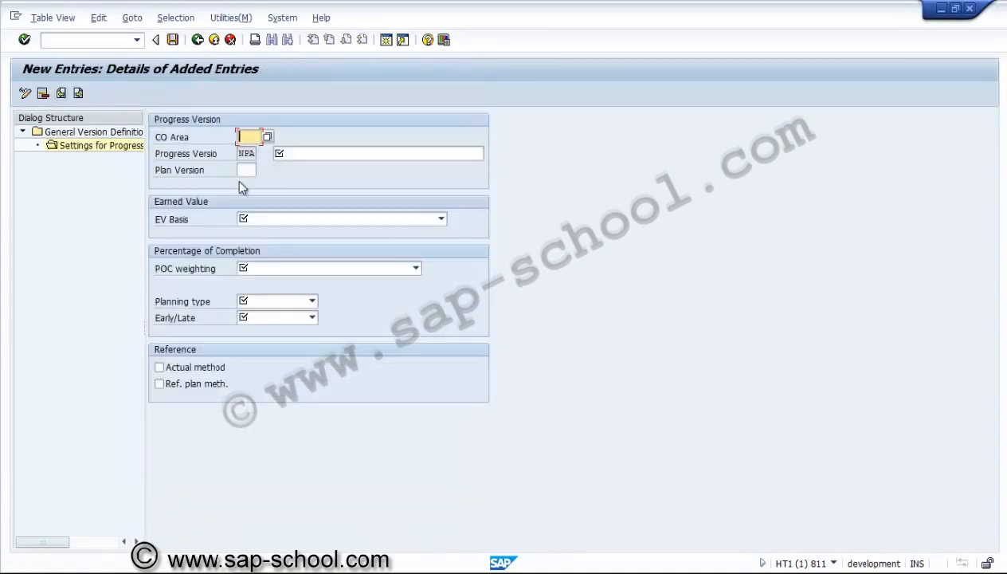
click(197, 45)
click(230, 40)
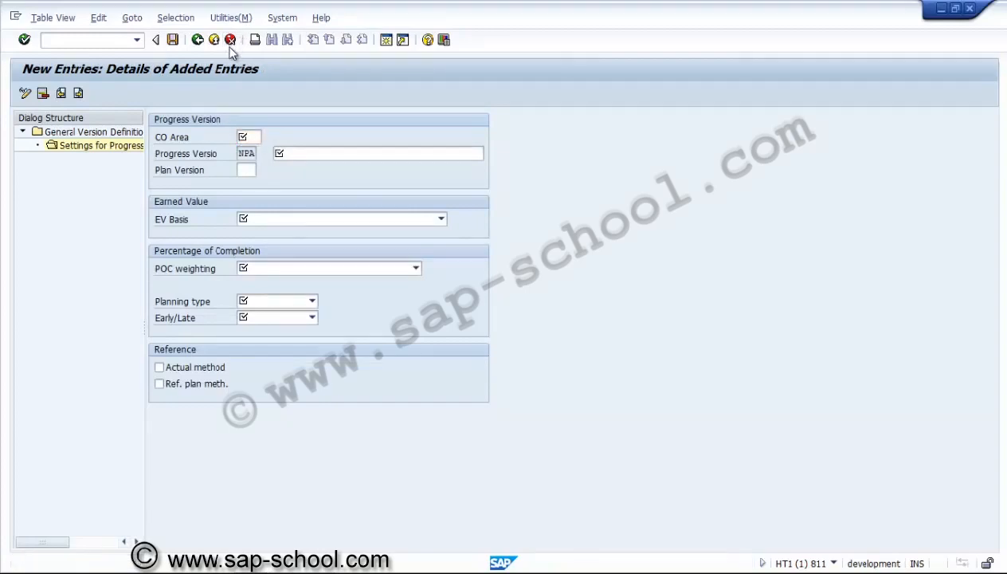
click(209, 274)
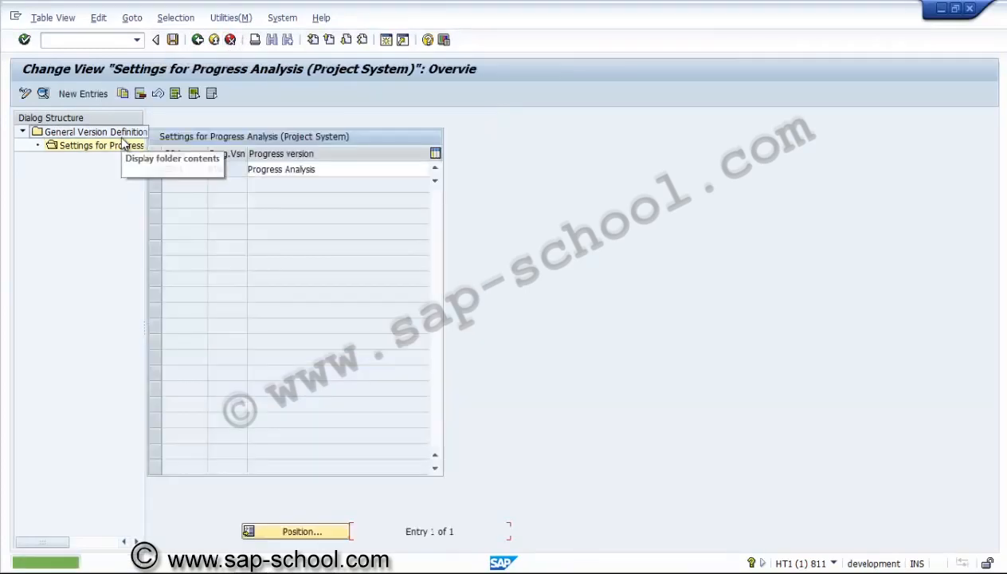
Add a general version PRA with the name "Progress Analysis Version" in the General Version Definition
double_click(119, 133)
click(186, 169)
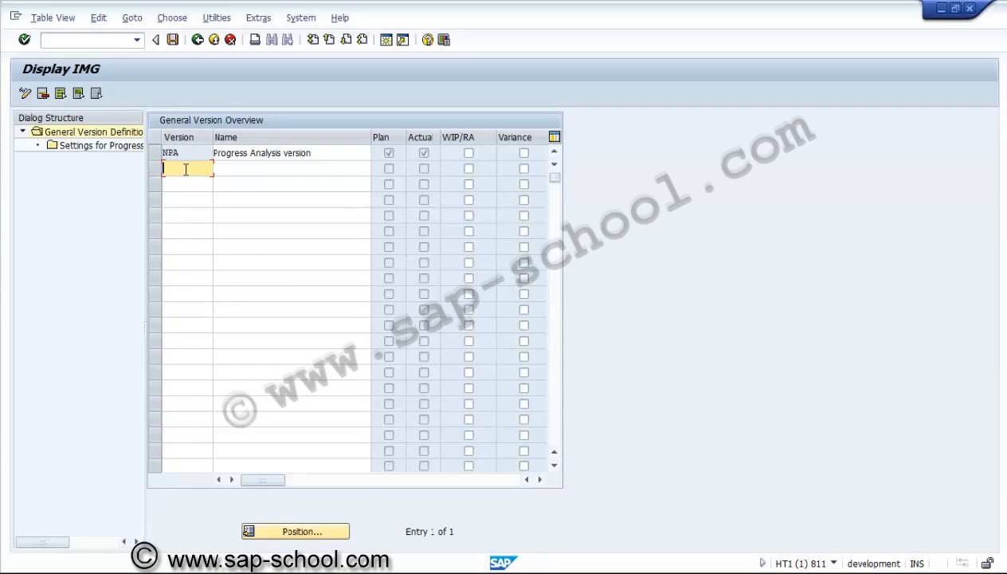
text(PRA)
key(Tab)
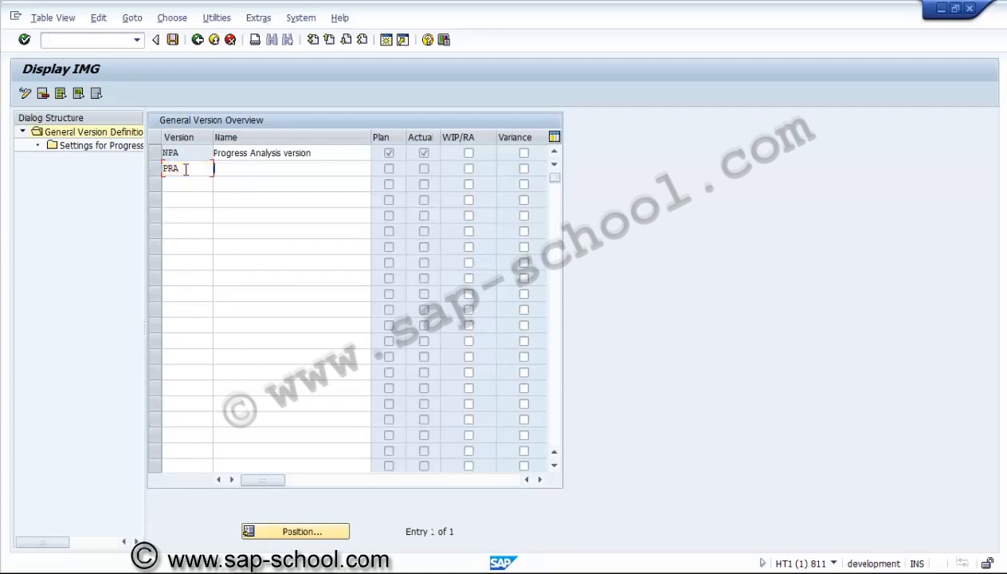
text(Pro)
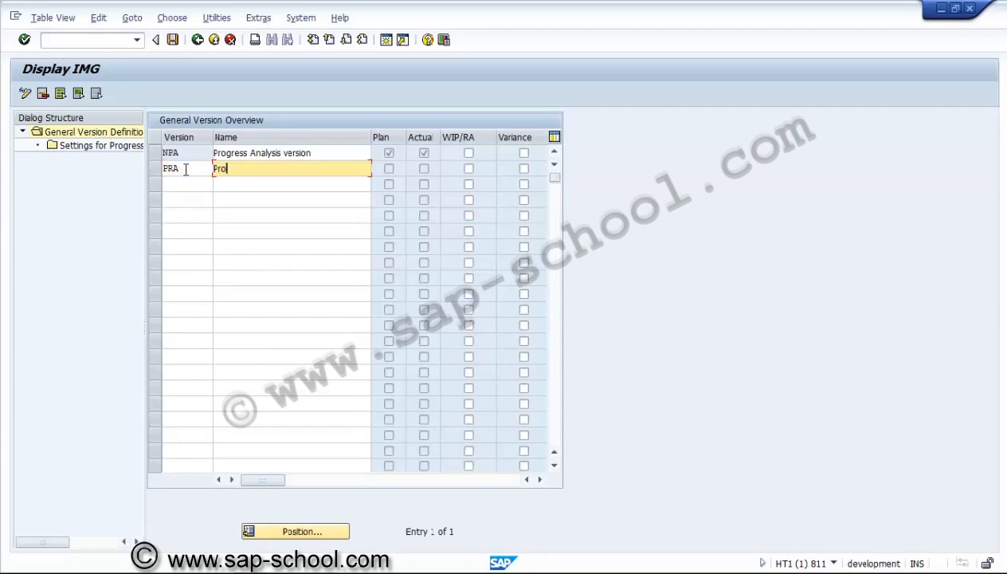
text(gress Analysis Version)
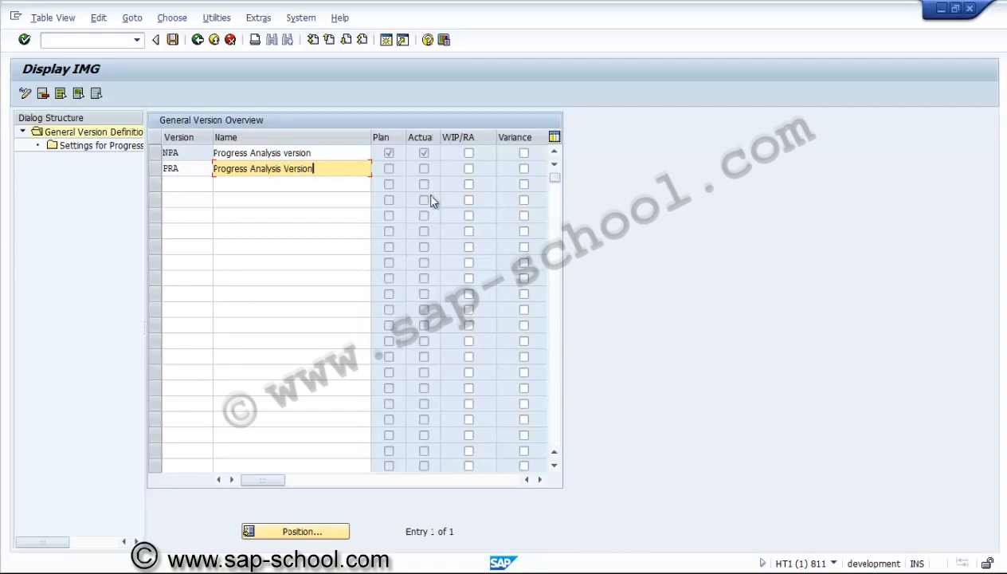
Enable WIP/RA and Variance for version NPA, check the Exclusive Use column, and confirm the general version entries
click(467, 153)
click(523, 153)
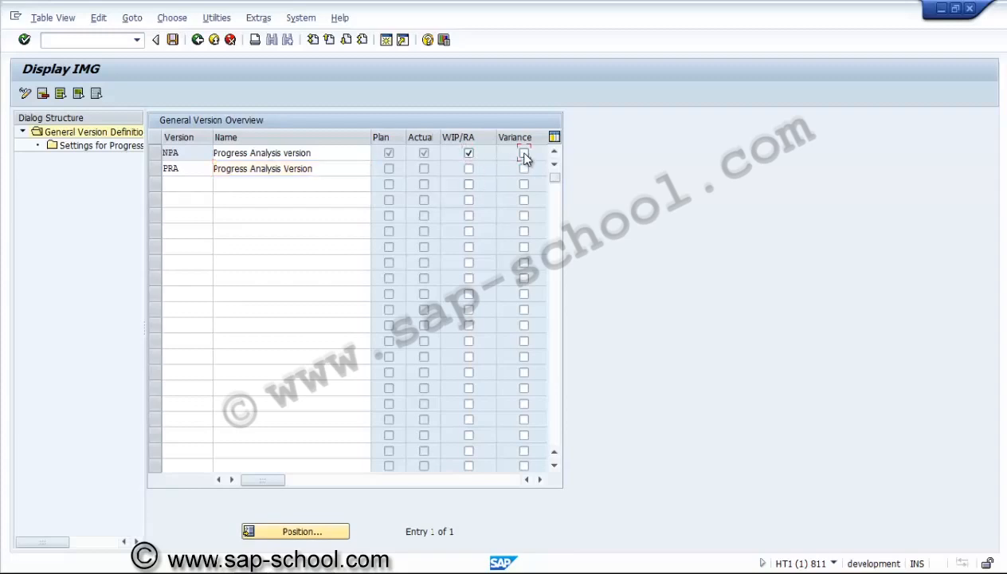
click(540, 481)
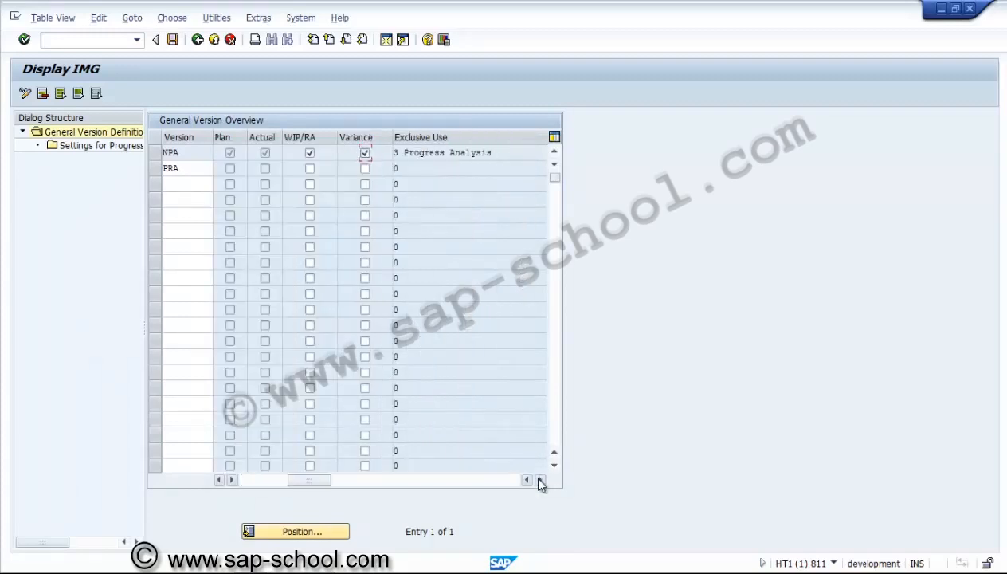
click(540, 480)
click(540, 480)
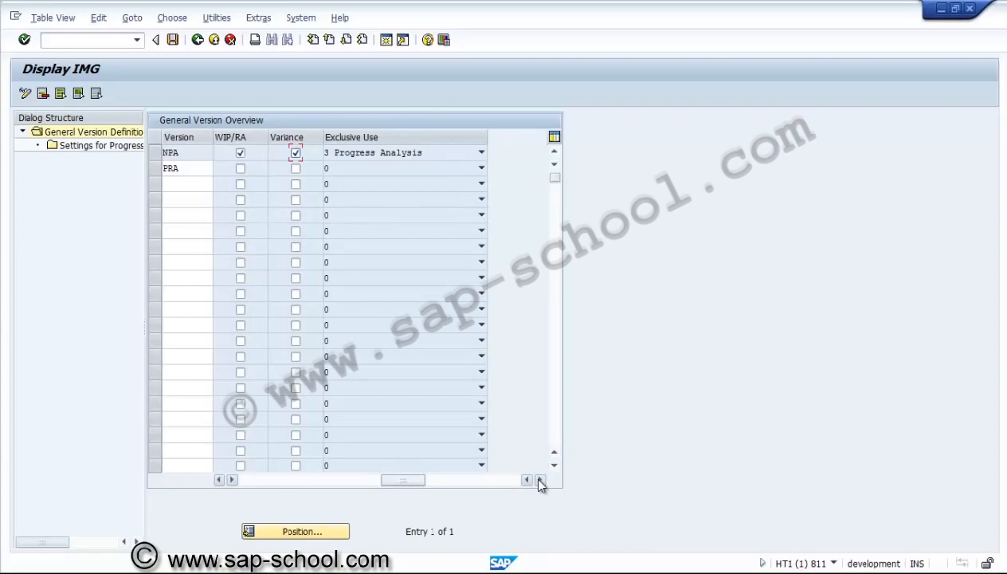
click(266, 481)
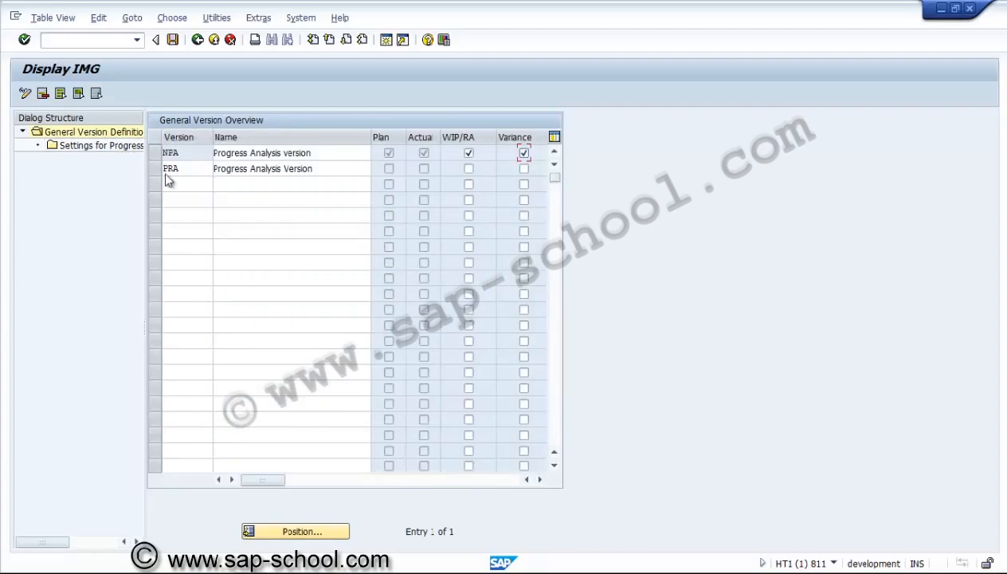
key(Return)
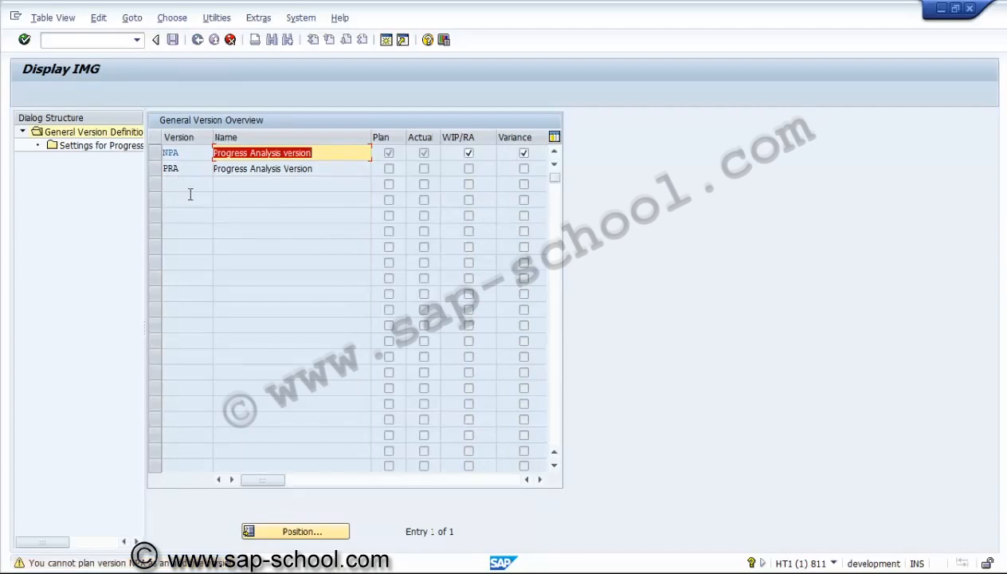
key(Return)
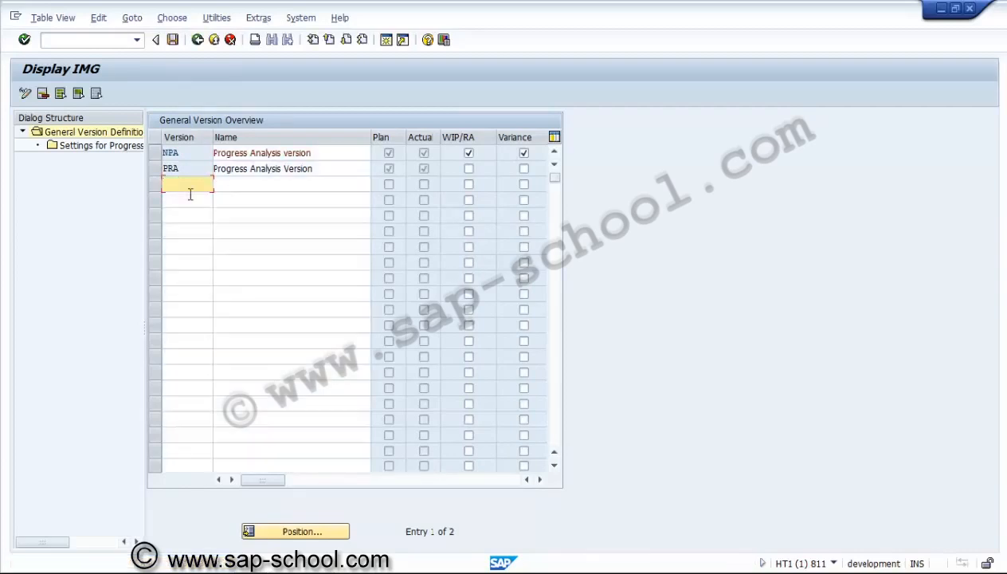
Create a Settings for Progress Analysis entry for version PRA with CO area us01 and description "Progress Analysis"
click(158, 169)
click(155, 169)
double_click(104, 145)
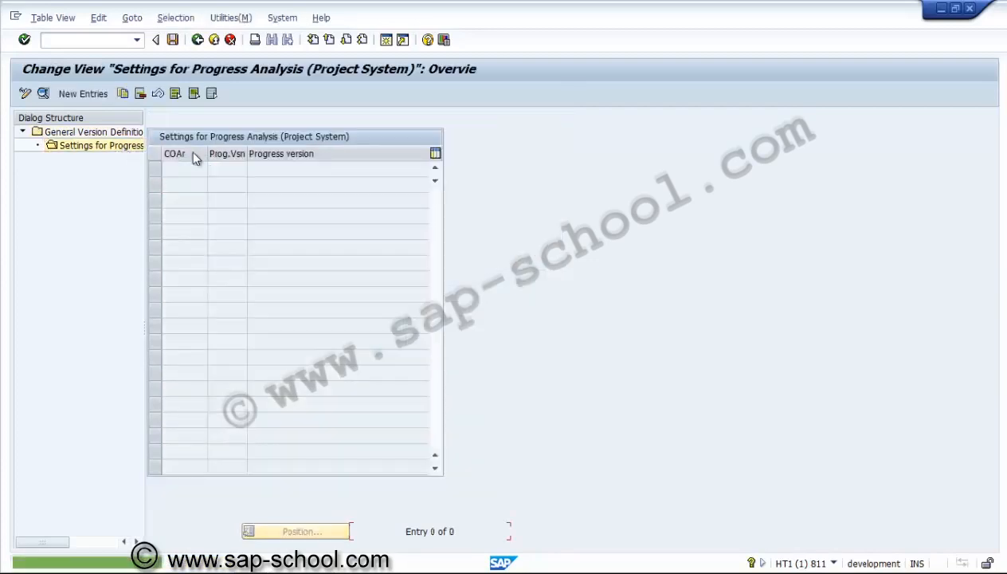
click(83, 93)
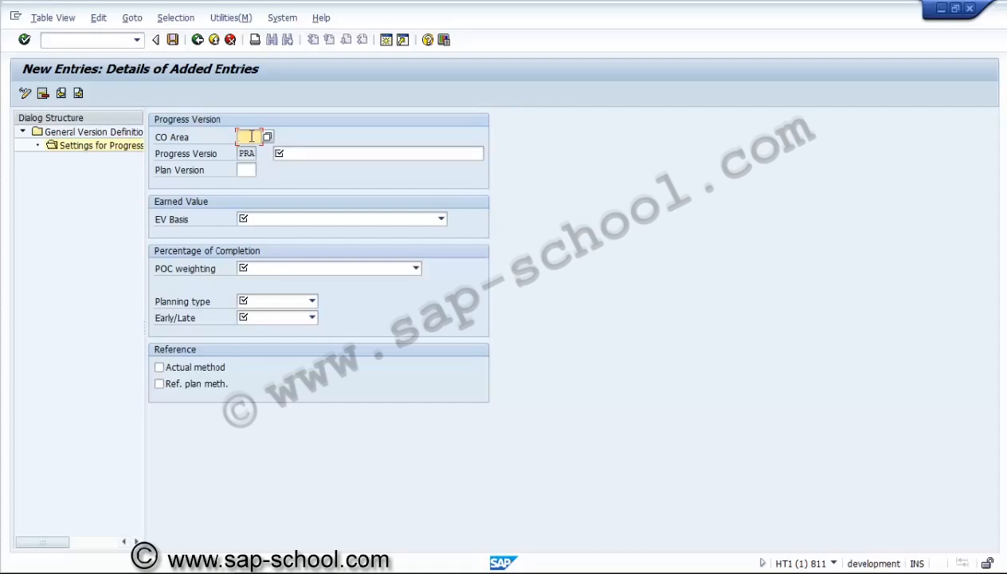
text(us01)
click(342, 155)
text(Progres)
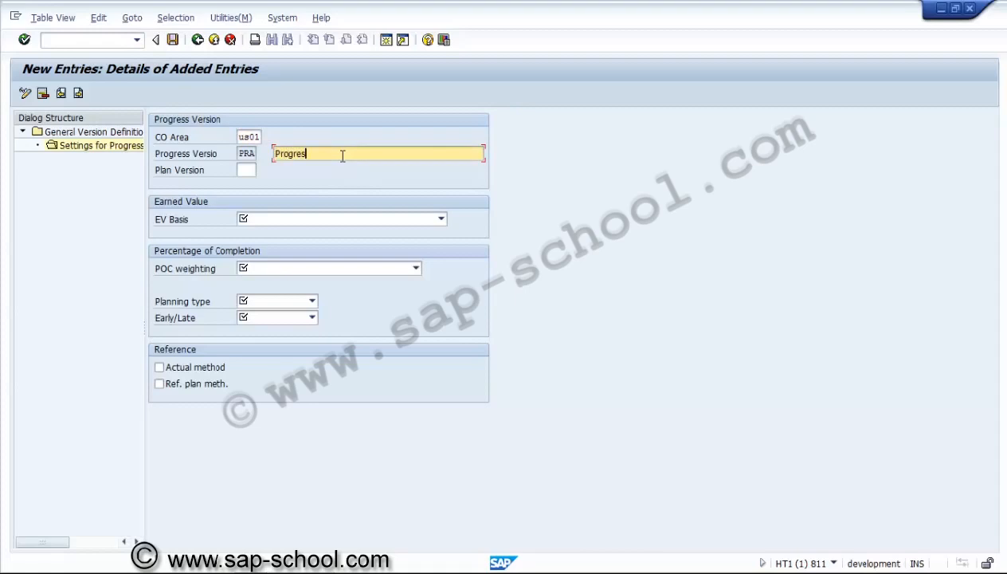
text(s Analysis)
Set the EV basis to "4 Cost plan (active project, annual values)" and the POC weighting to "4 Work, basic (active project)"
click(336, 219)
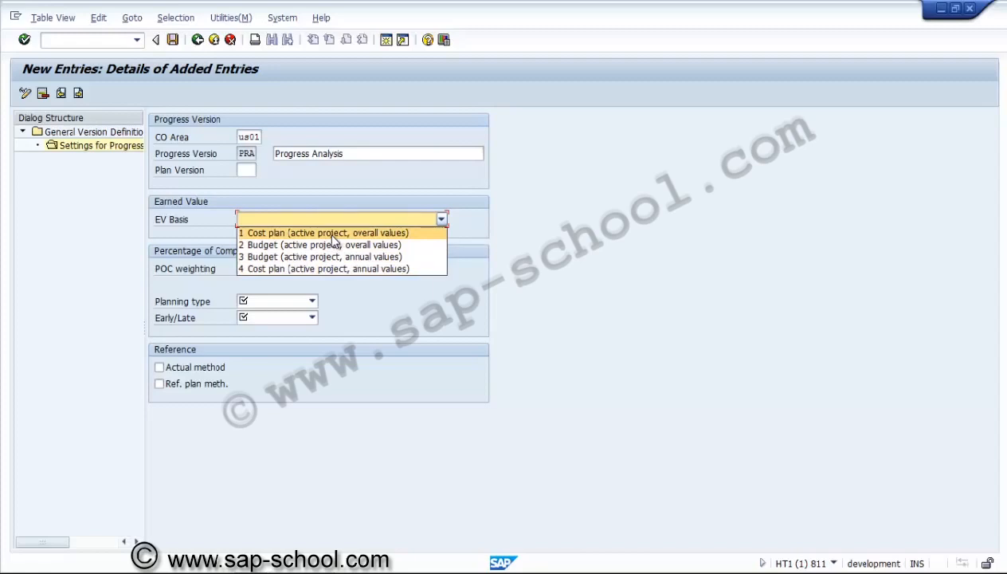
click(328, 268)
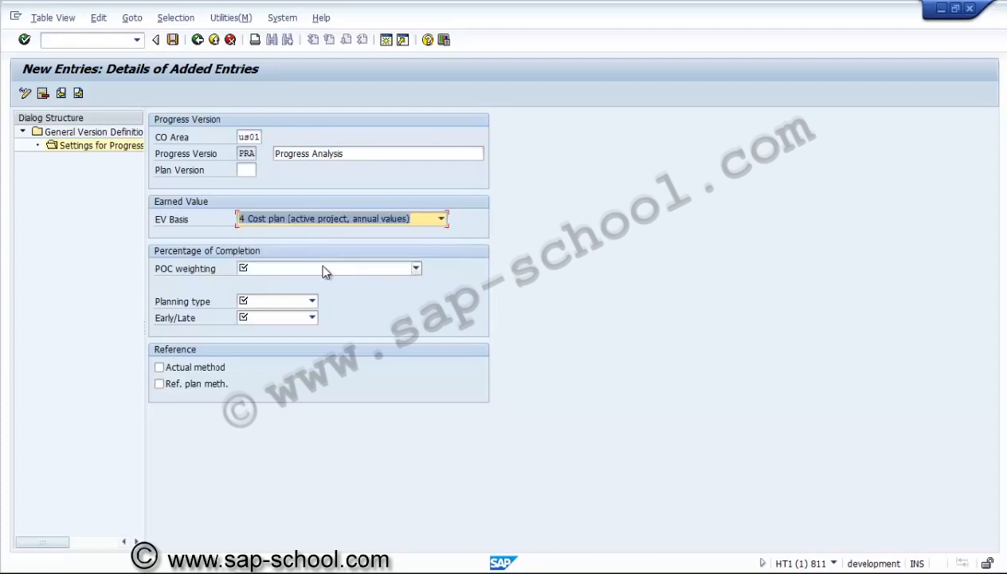
click(313, 269)
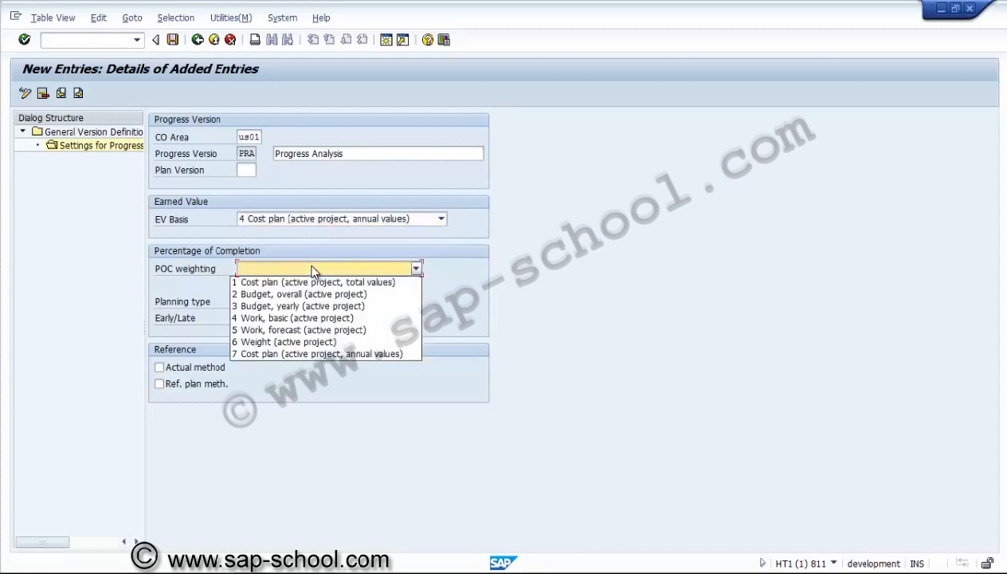
click(299, 320)
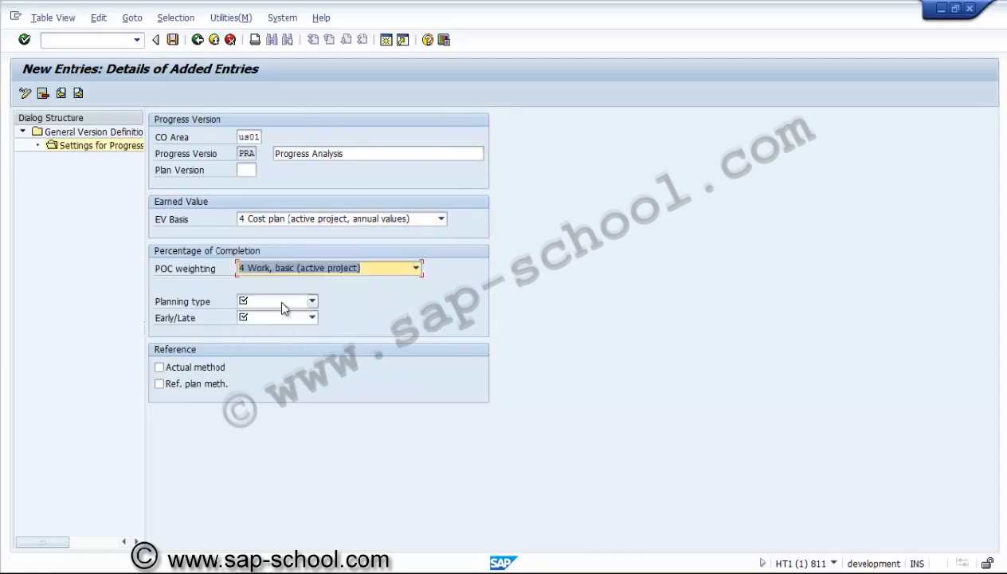
Set the planning type to "1 Basic dates" and Early/Late to "2 Latest possible", and enable Actual method and Ref. plan meth
click(279, 298)
click(281, 316)
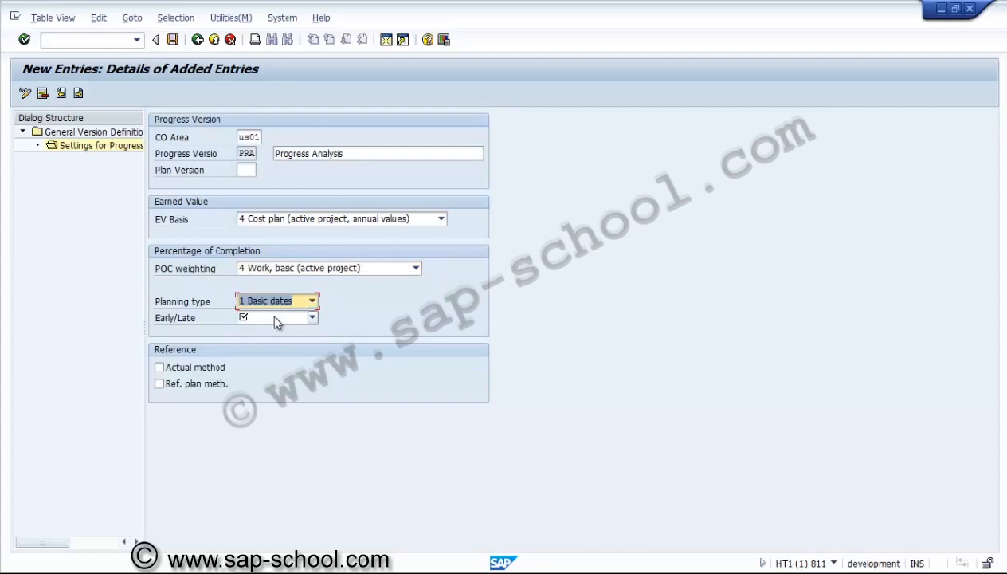
click(273, 317)
click(274, 343)
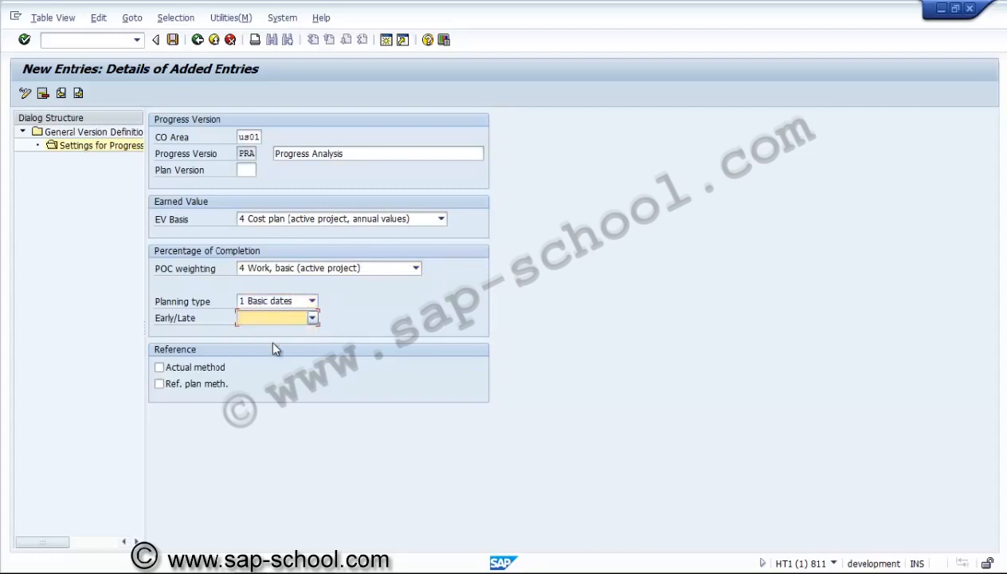
click(220, 370)
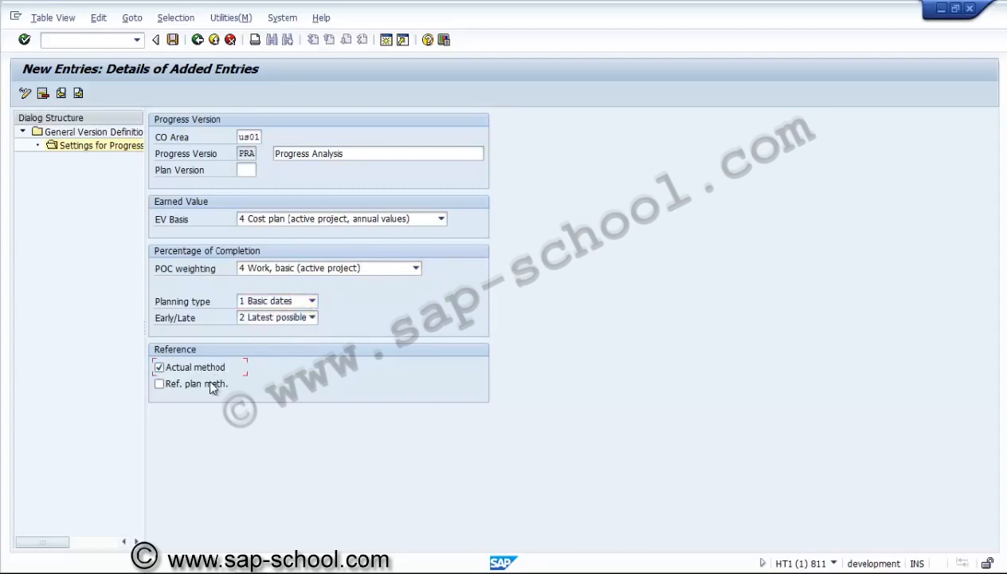
click(212, 386)
key(Return)
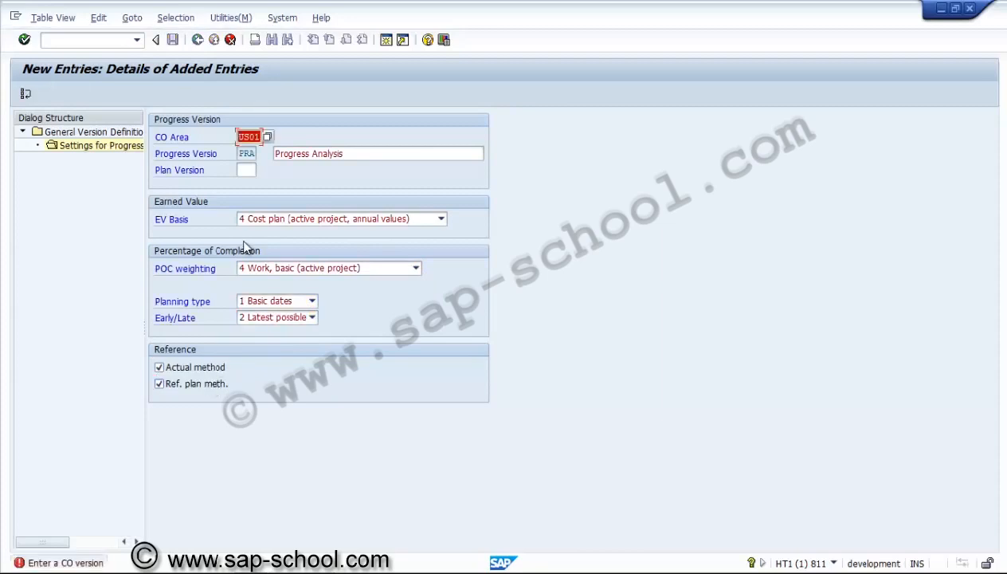
Set the plan version to 0, save the PRA progress settings, and return to the general version overview
click(251, 172)
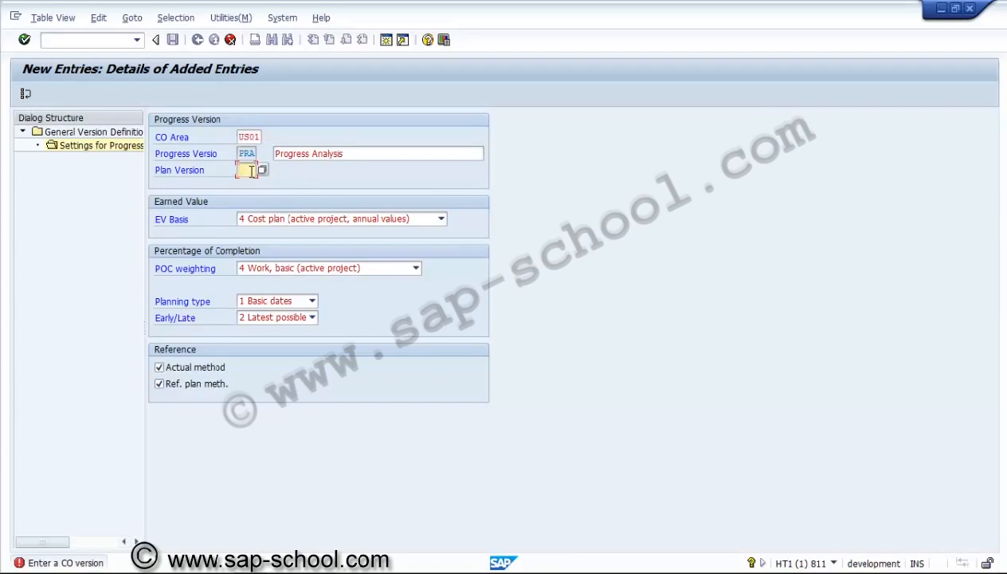
text(0)
key(Return)
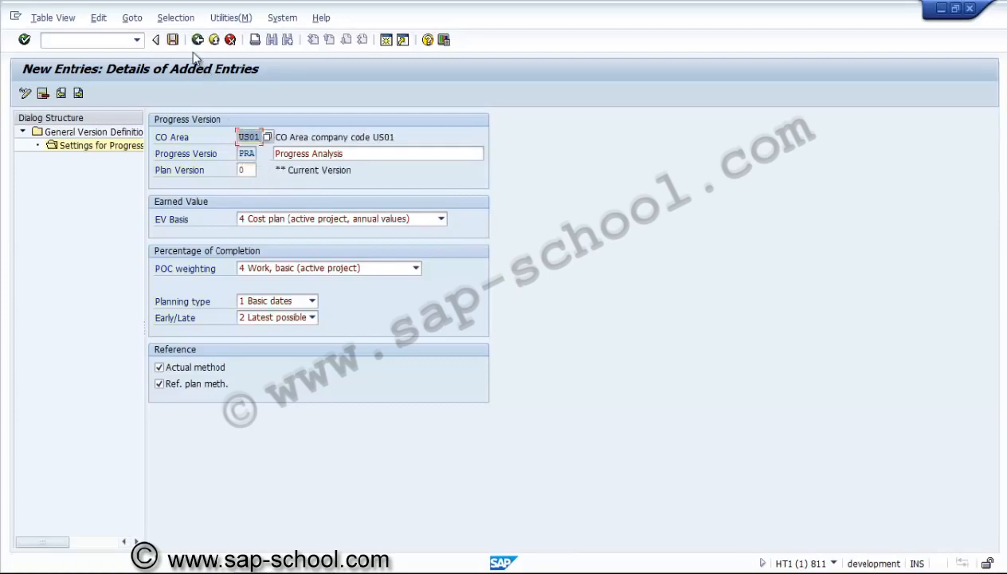
click(173, 39)
click(198, 41)
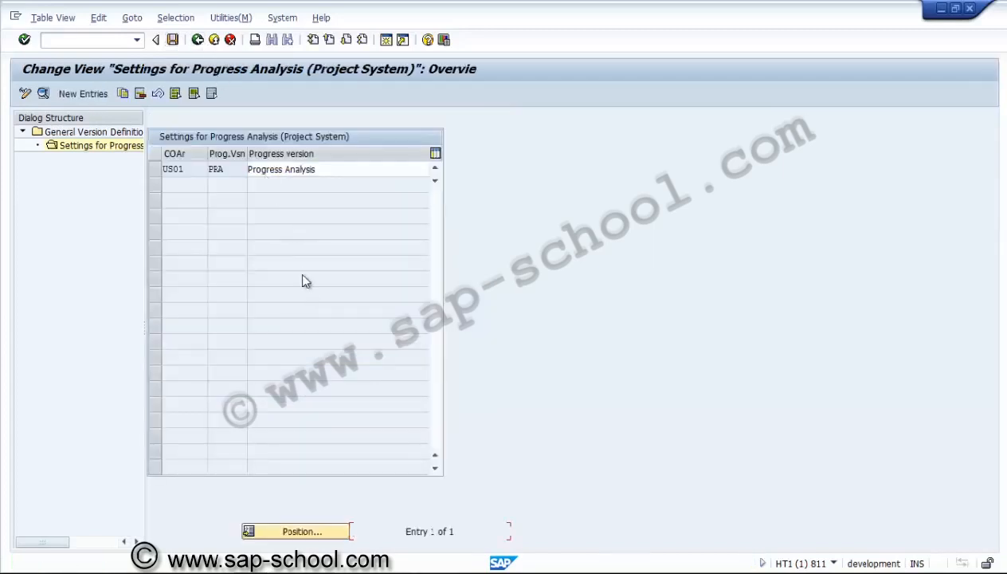
click(198, 41)
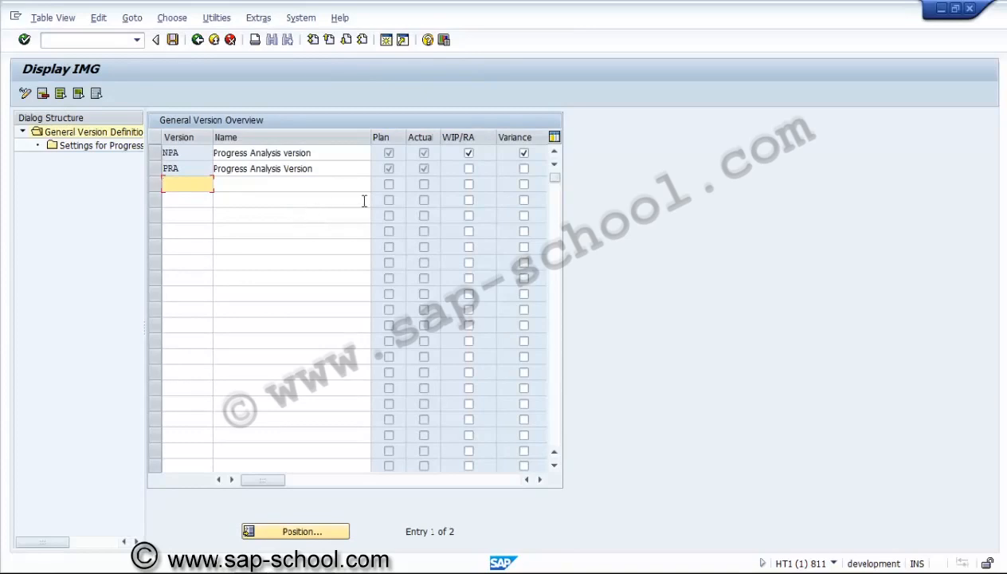
Enable Variance for version PRA, save the general version definition, and return to the implementation guide
click(524, 169)
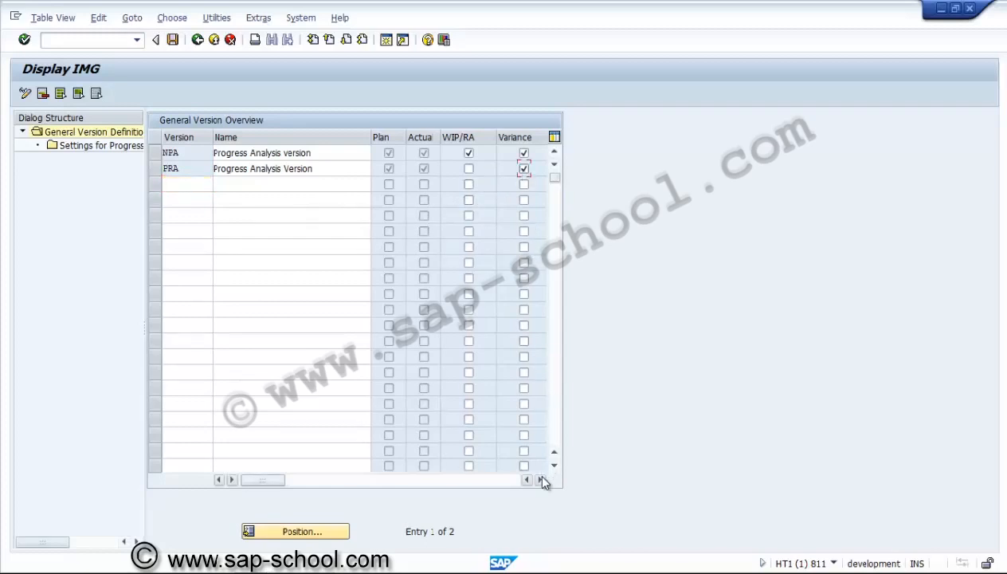
click(542, 479)
key(Return)
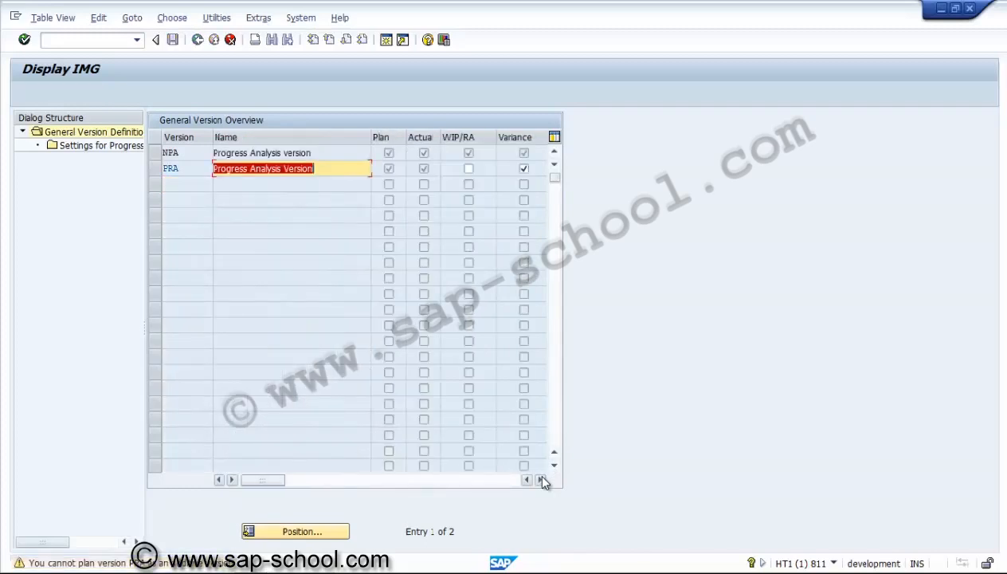
key(Return)
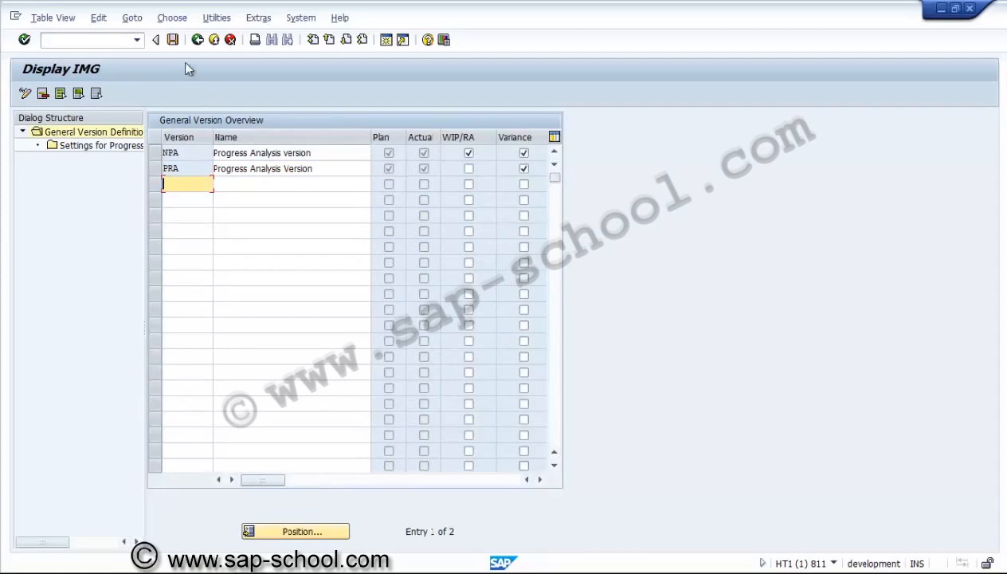
click(174, 40)
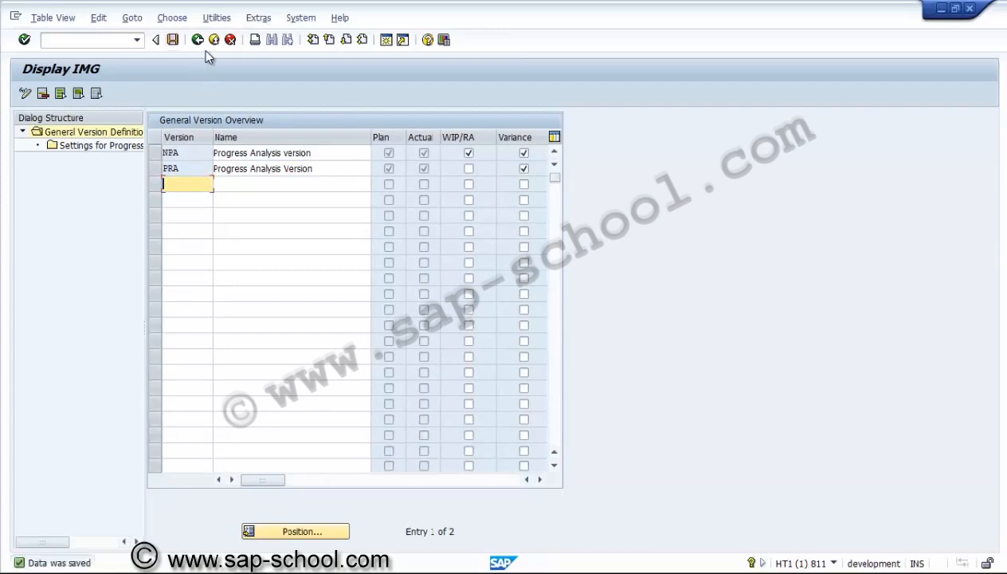
click(200, 41)
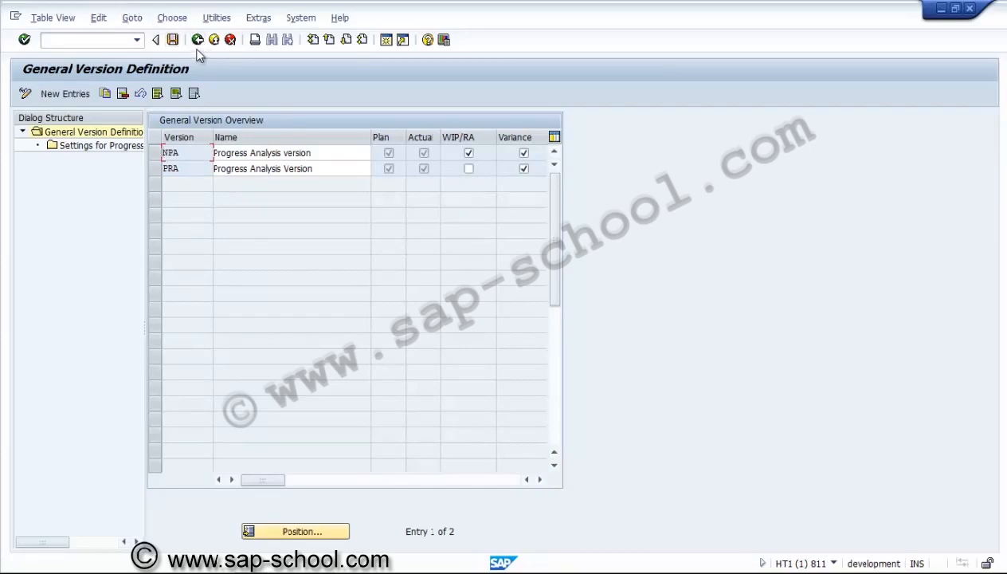
click(197, 41)
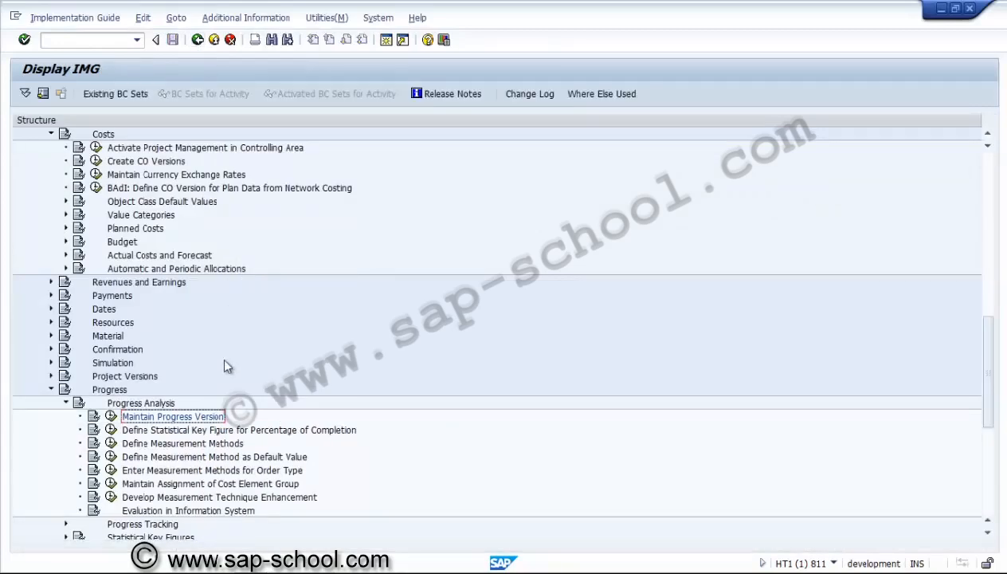
Start a new statistical key figure entry for percentage of completion with CO area us01 and usage "1 Non-Aggregated POC"
click(216, 431)
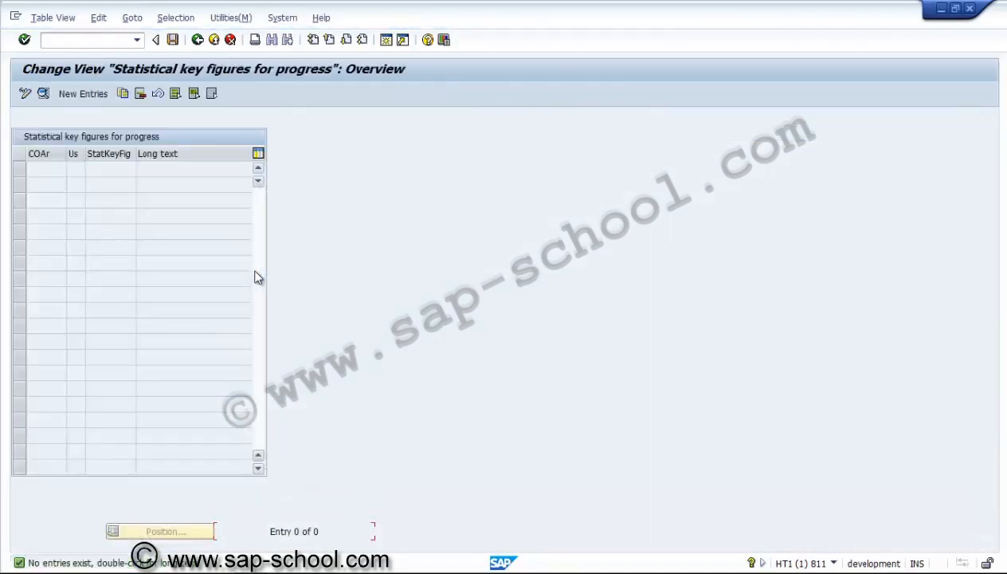
click(83, 94)
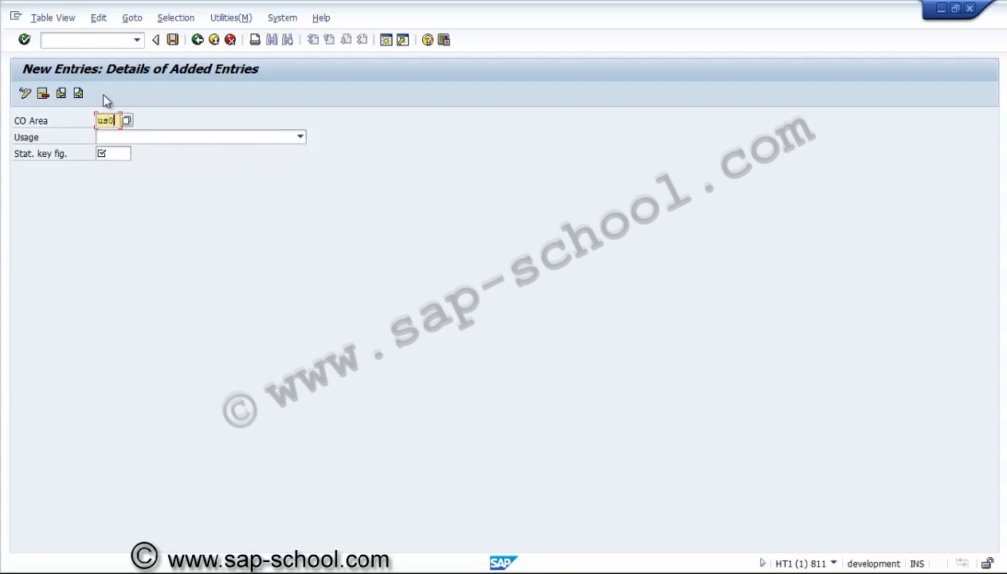
click(131, 140)
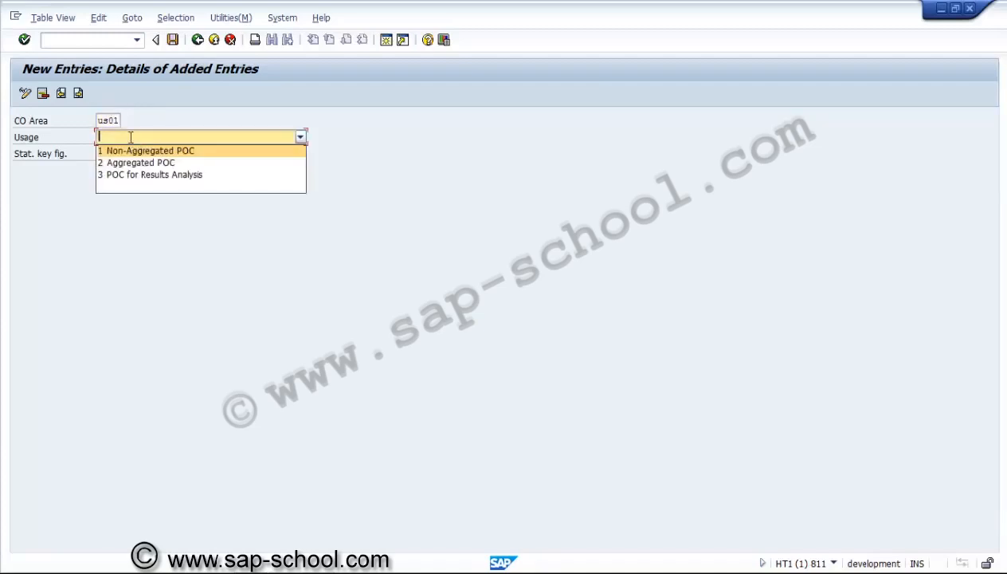
click(131, 149)
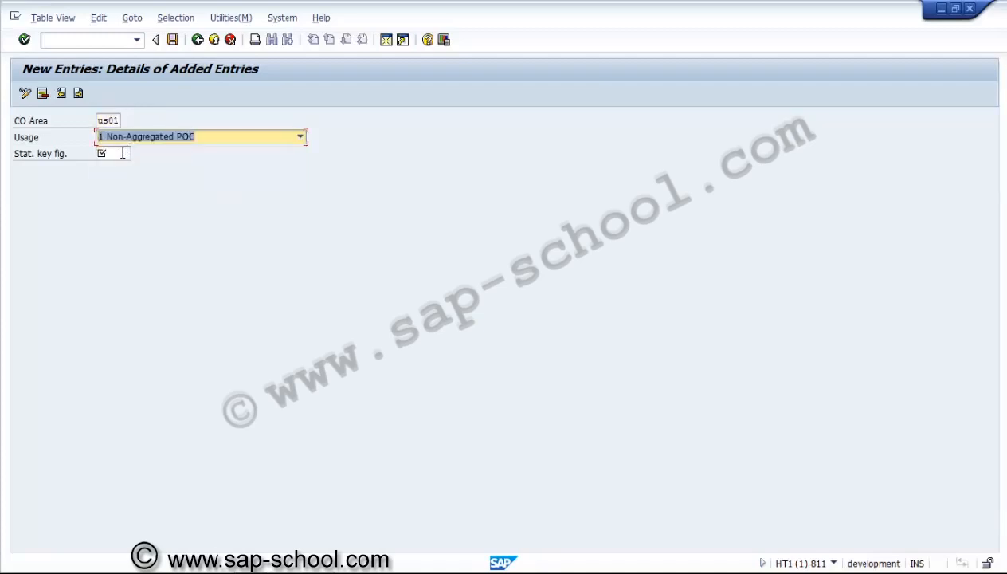
click(122, 154)
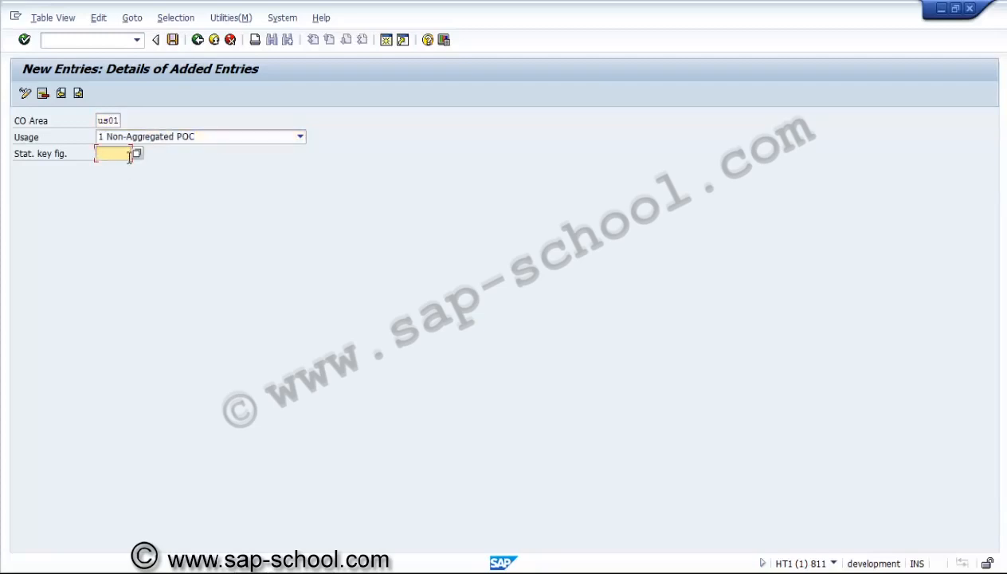
key(Return)
Open transaction KK01 in a new session and confirm US01 as the controlling area
click(101, 38)
text(/o)
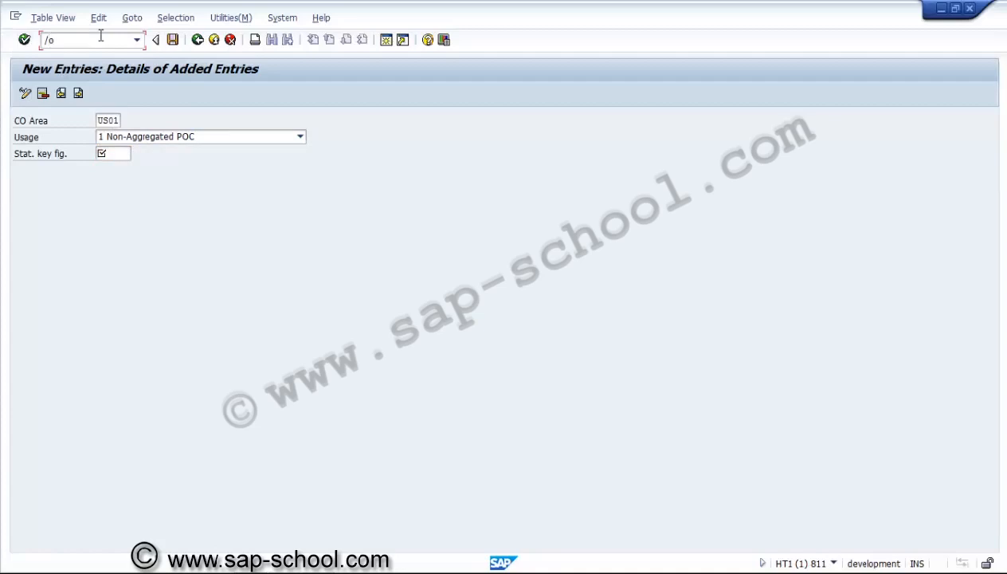
text(kk01)
key(Return)
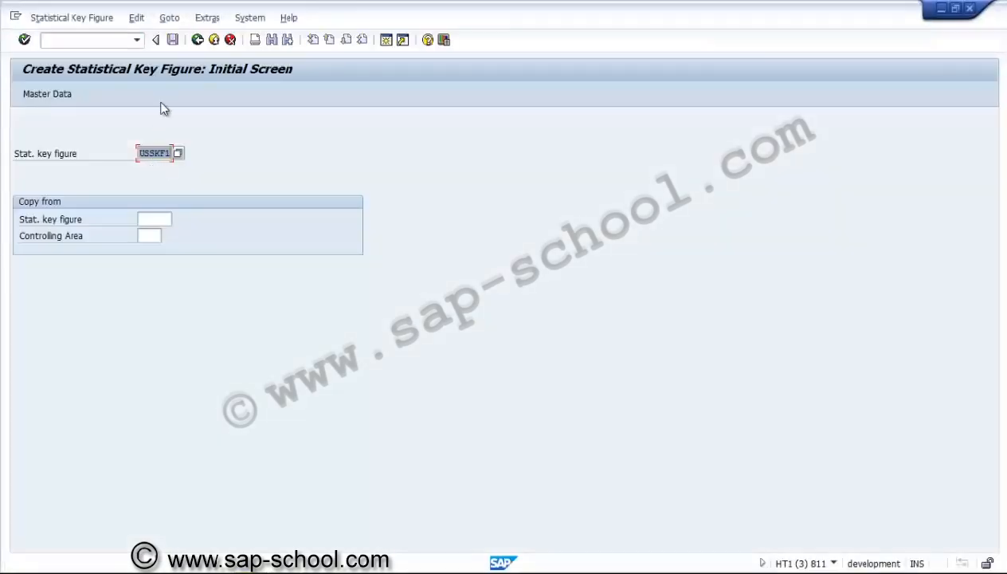
click(170, 19)
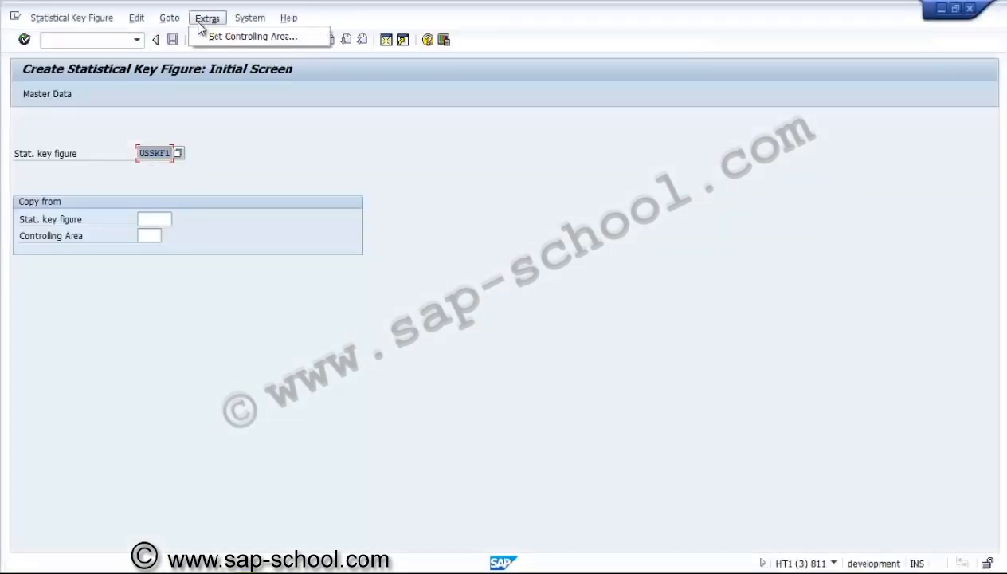
click(198, 36)
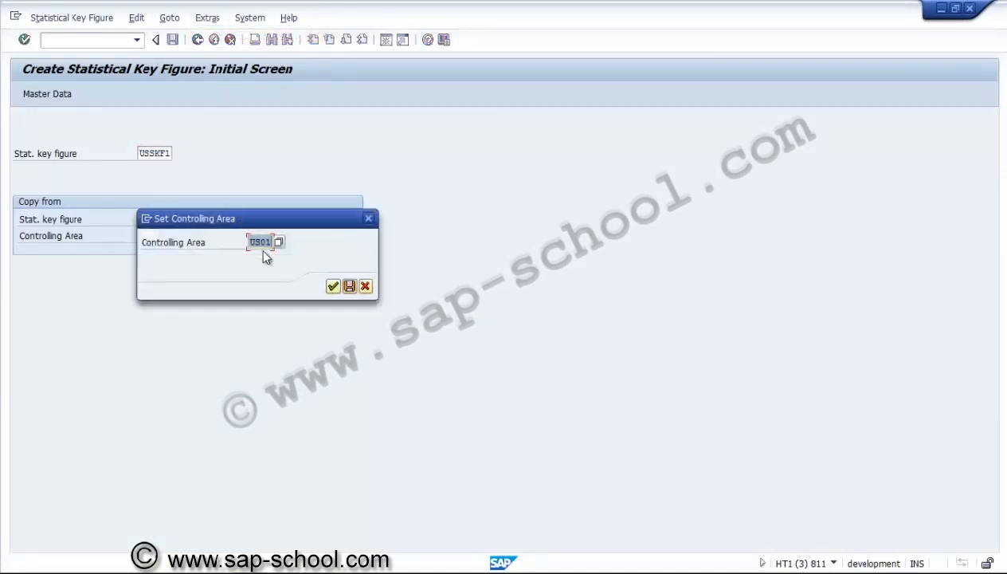
click(329, 286)
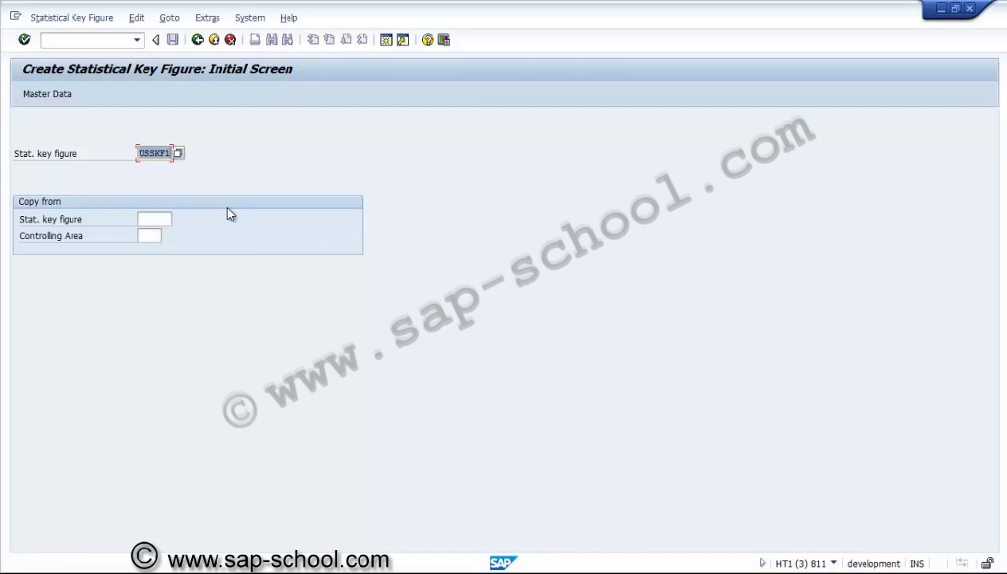
Enter USNAP1 as the new statistical key figure and proceed to its master data
key(Delete)
text(US)
text(NAP1)
key(Return)
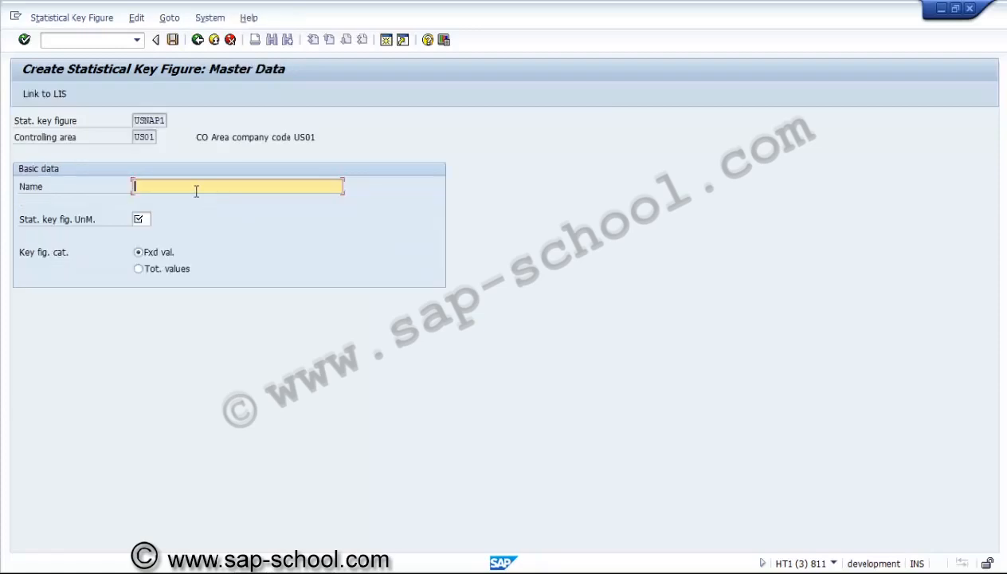
Name the statistical key figure "Non Aggregated POC"
text(nUM)
key(BackSpace)
key(BackSpace)
key(BackSpace)
text(Non Aggregated POC)
Set the key figure's unit to % and its category to total values, and save it
click(143, 218)
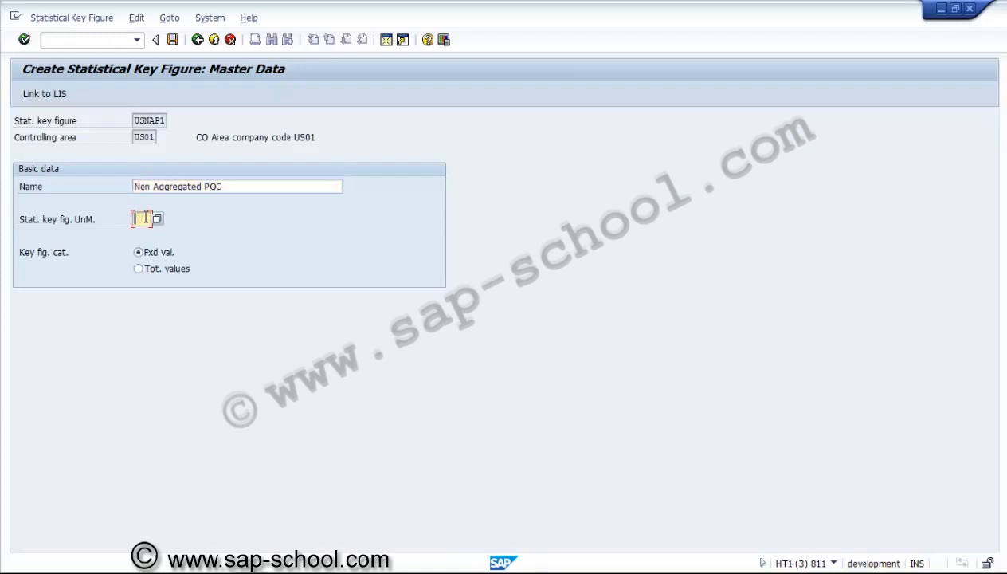
text(%)
click(143, 271)
key(Return)
click(173, 40)
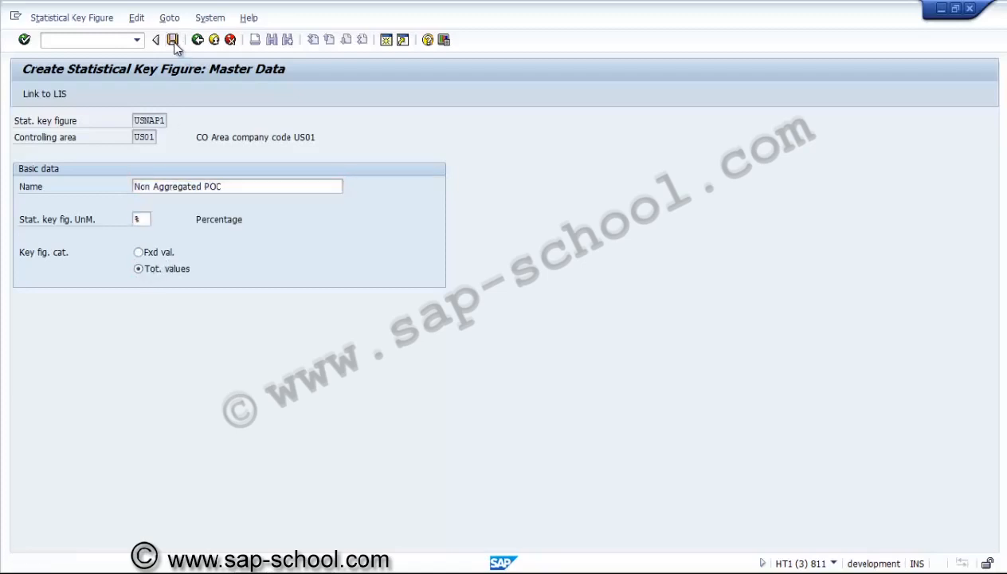
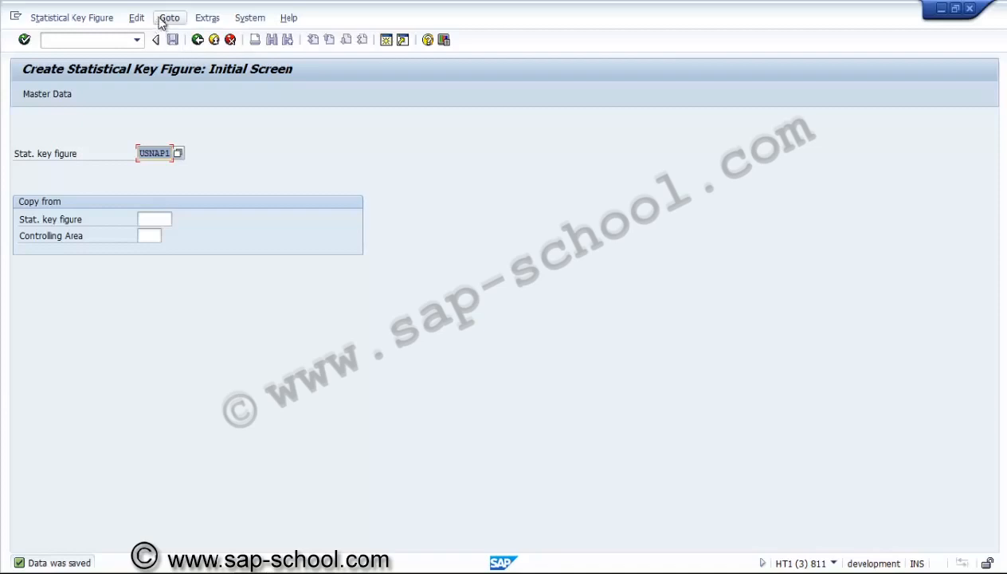
Enter USAP01 as the new statistical key figure and proceed to its master data
click(157, 154)
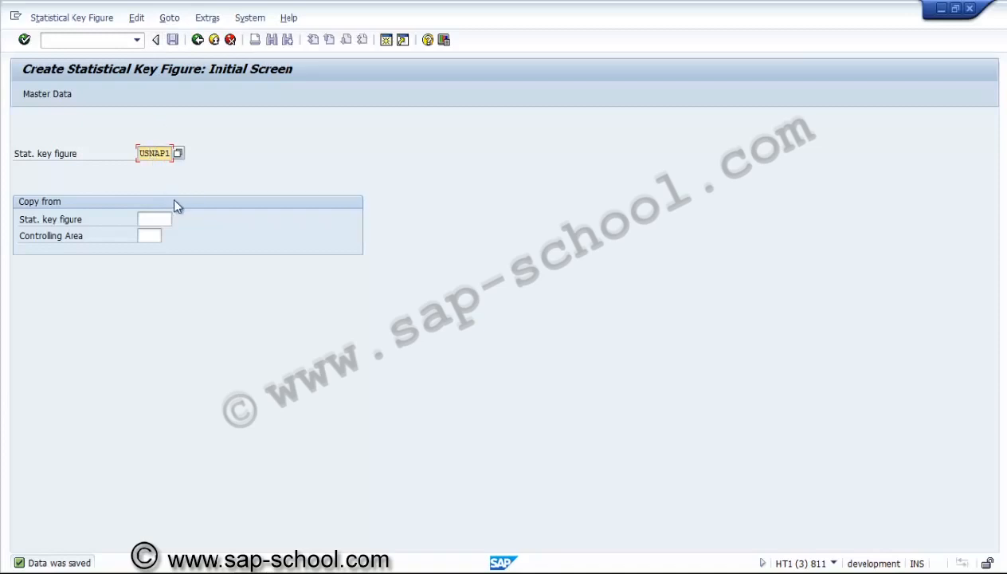
key(Delete)
key(Right)
key(Right)
key(Delete)
text(01)
key(Return)
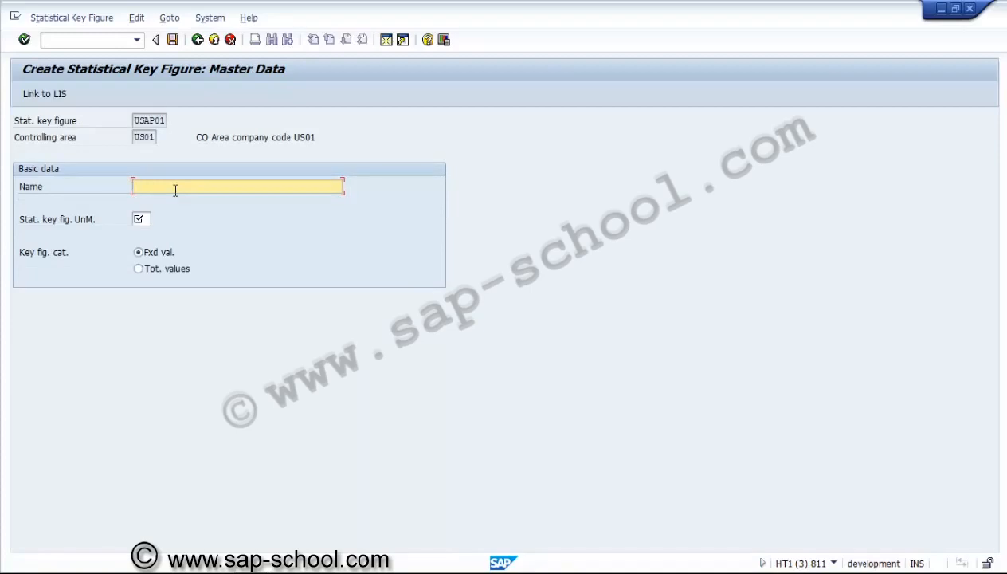
Name the statistical key figure "Aggregated POC"
text(Acgre)
text(gated )
text(POC)
Set the unit of USAP01 to % and its category to total values, and save the key figure
click(147, 219)
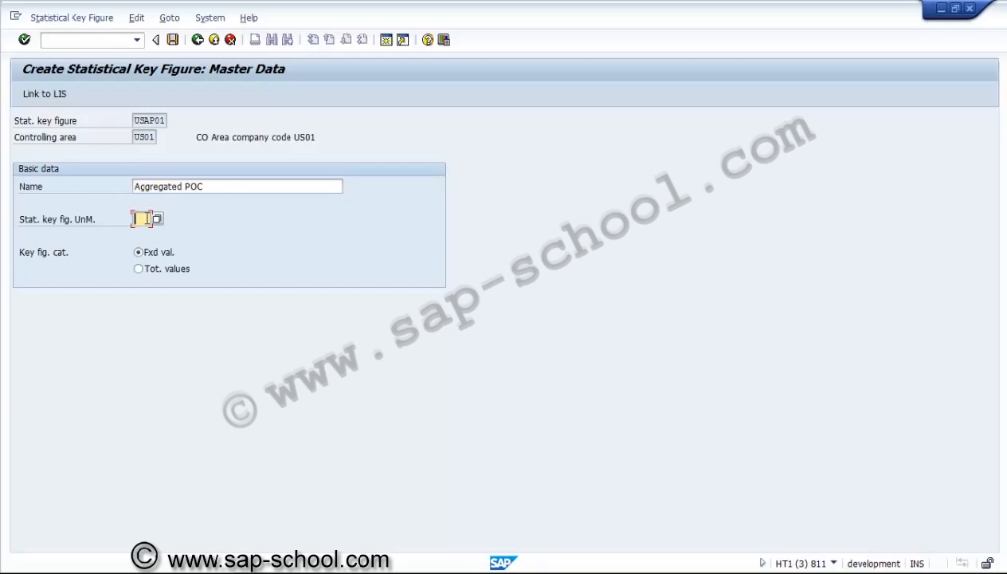
text($)
click(140, 269)
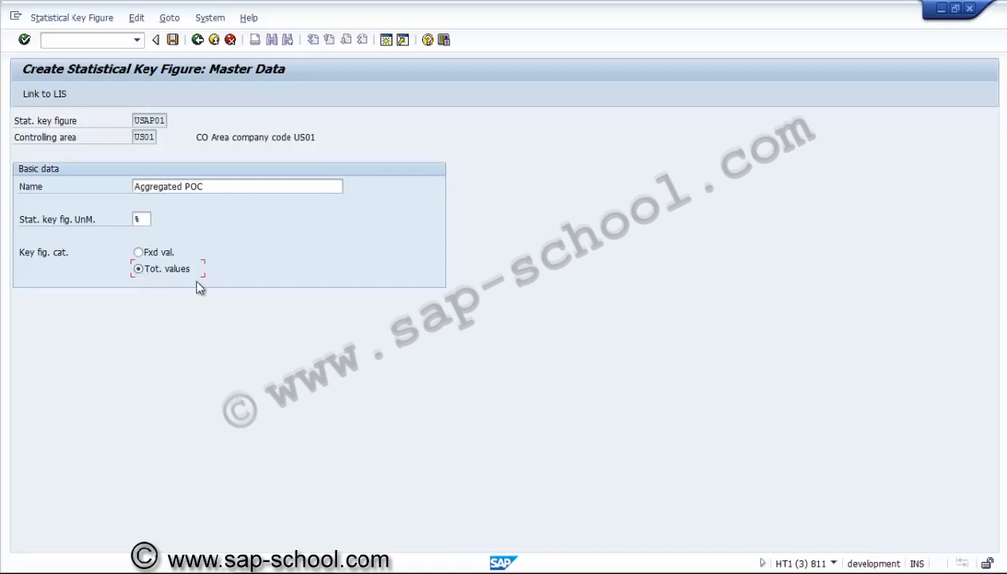
click(173, 40)
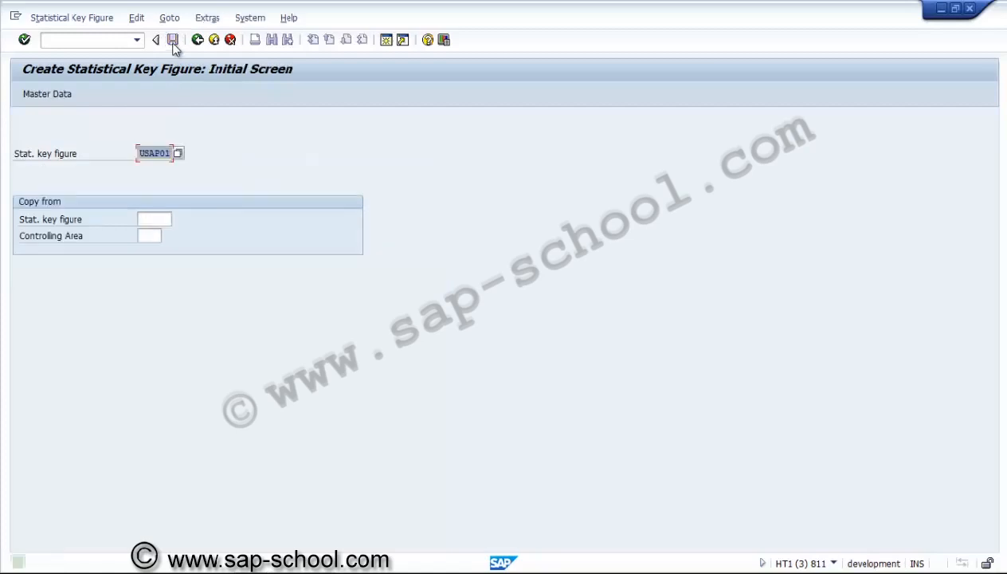
Enter USRAP1 as the new statistical key figure and proceed to its master data
click(152, 152)
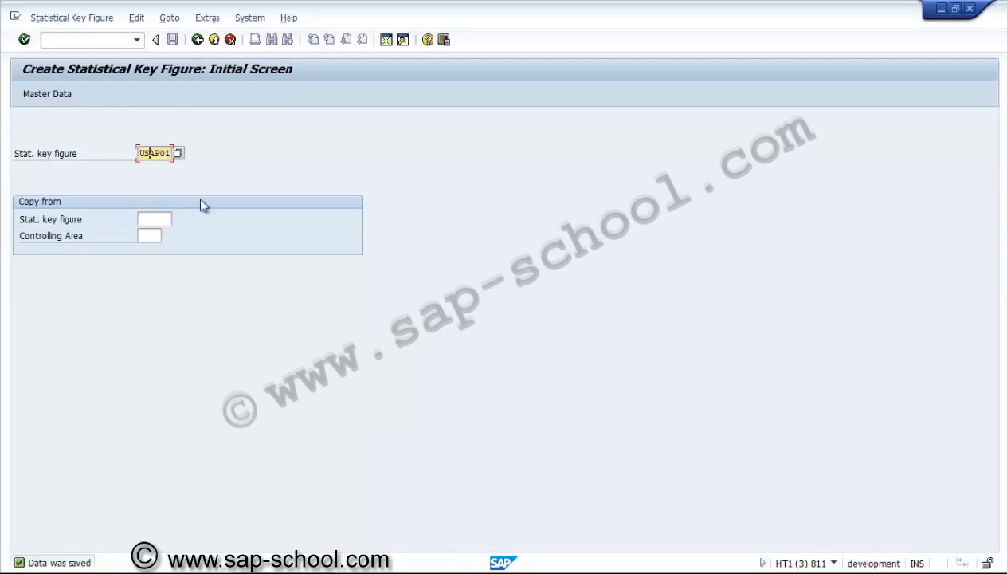
key(Delete)
key(Delete)
key(Delete)
key(Delete)
text(RA)
text(P0)
key(BackSpace)
text(1)
key(Return)
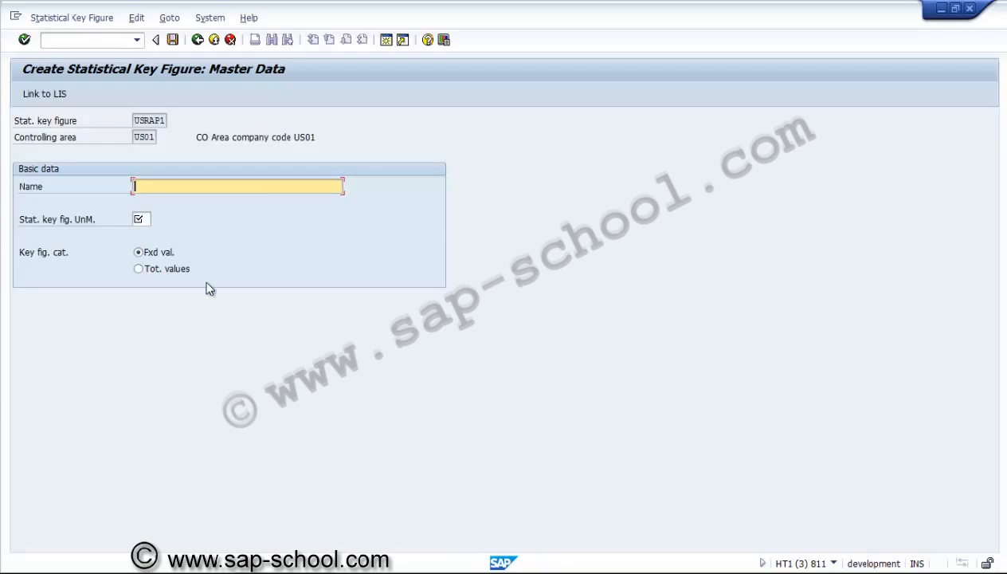
Name the statistical key figure "POC for Result Analysis"
text(POC for Result Analysis)
Set the unit of USRAP1 to % and its category to total values, and save the key figure
click(140, 218)
text(%)
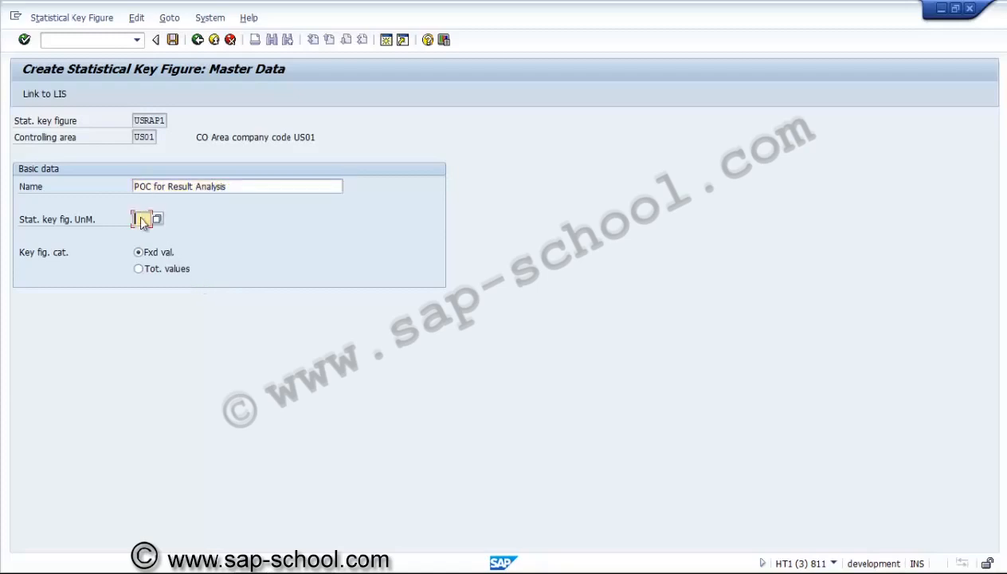
click(142, 271)
click(142, 271)
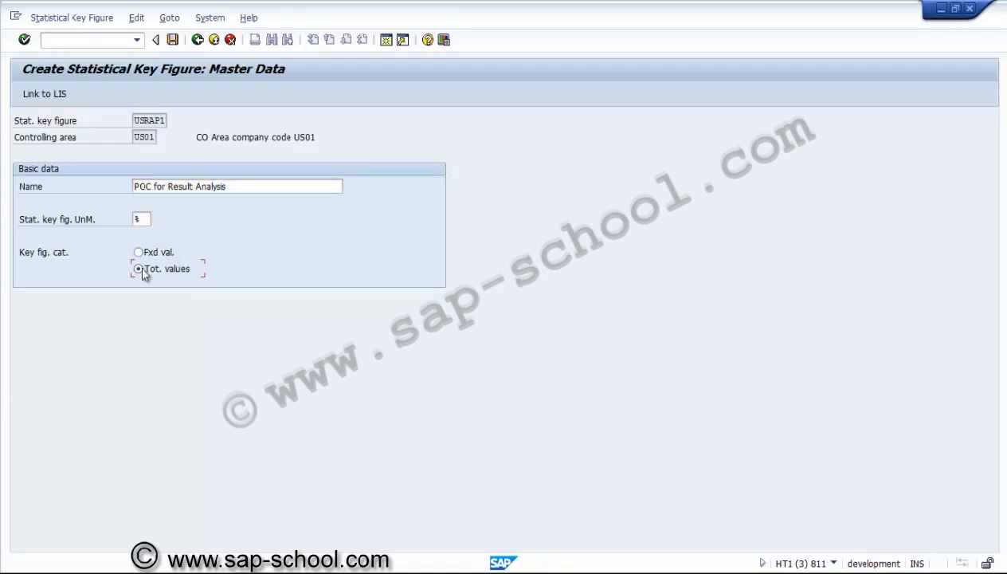
click(173, 40)
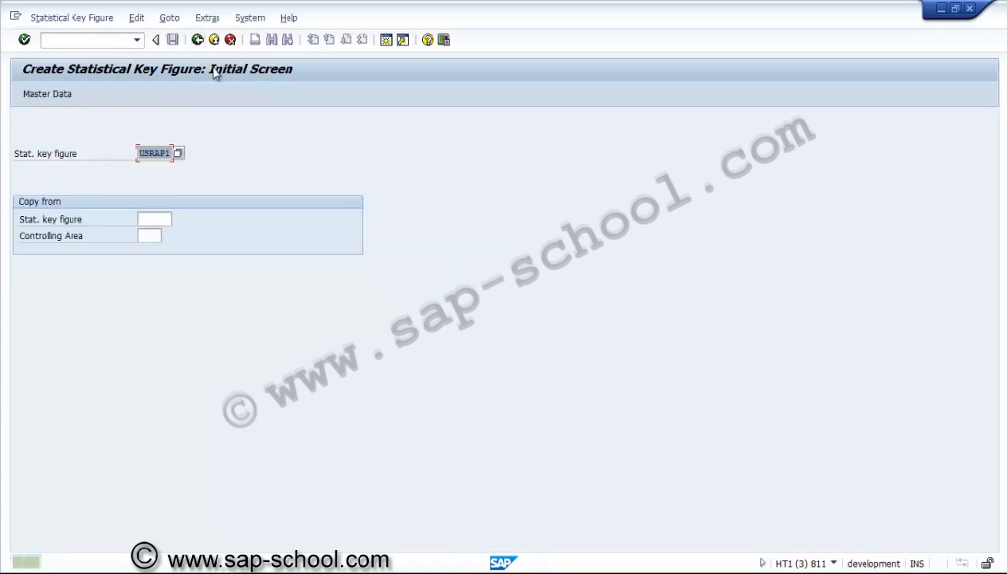
key(alt+s)
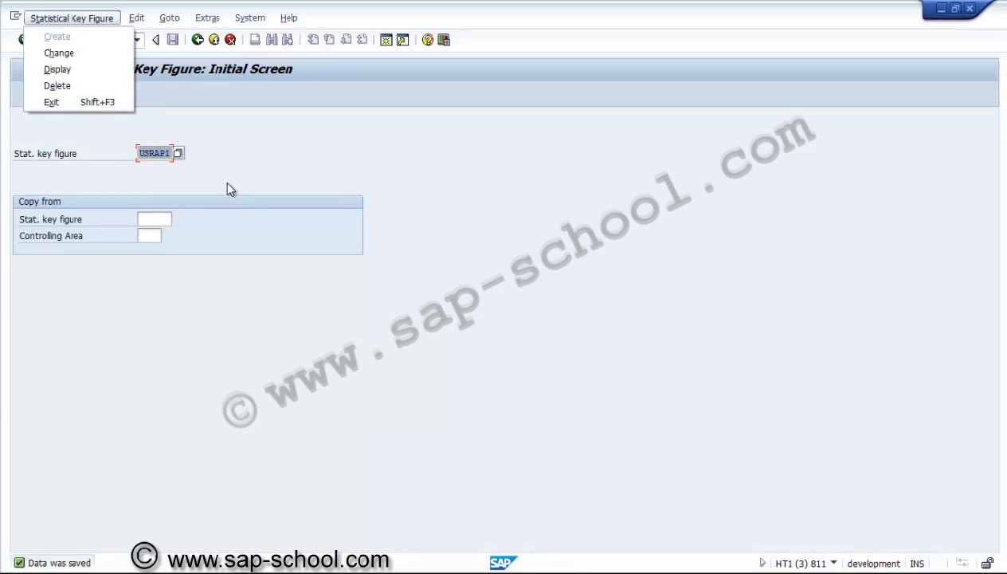
key(Escape)
Switch back to the customizing session, assign key figure USNAP1 to the Non-Aggregated POC usage in US01, and save the entry
key(alt+Tab)
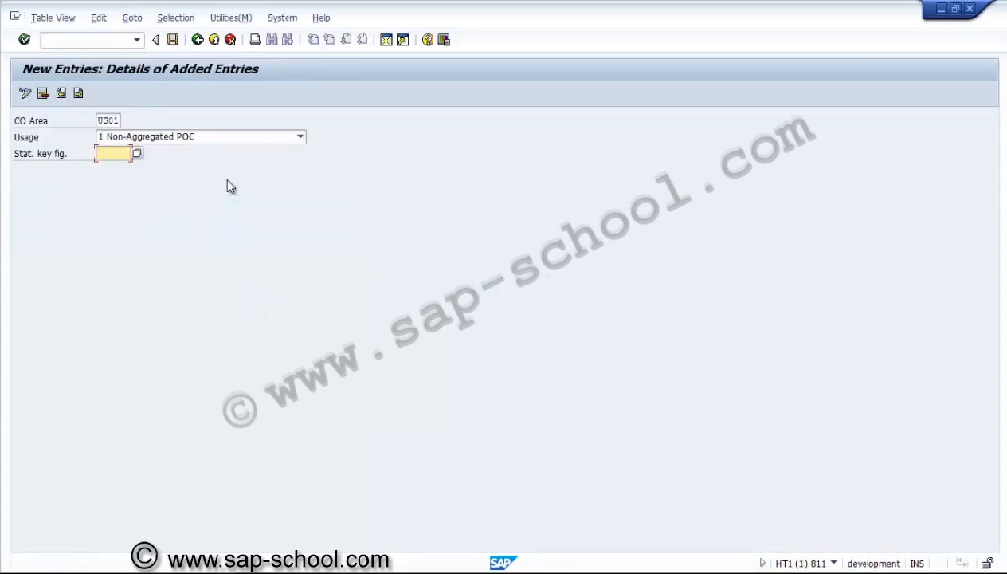
click(137, 155)
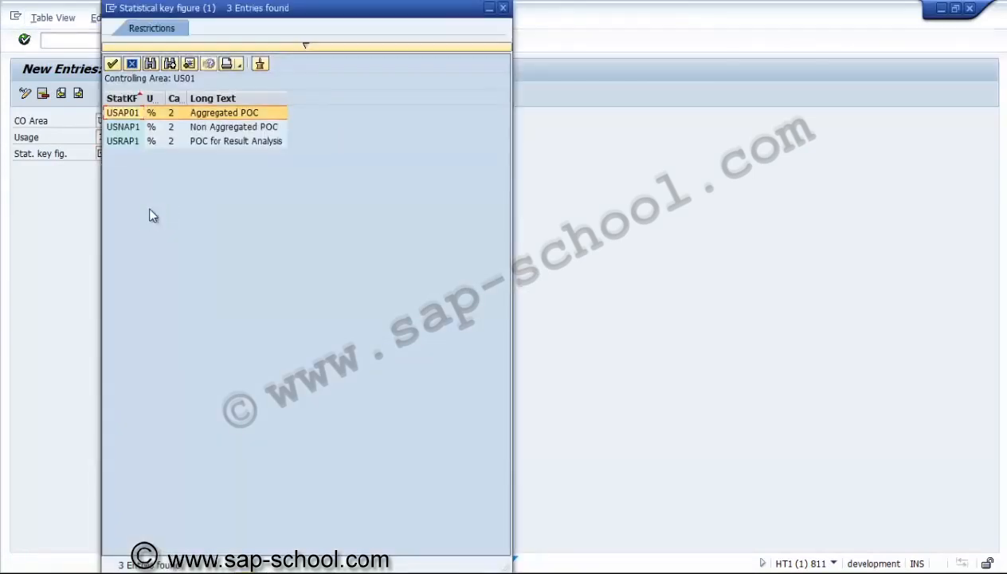
double_click(201, 127)
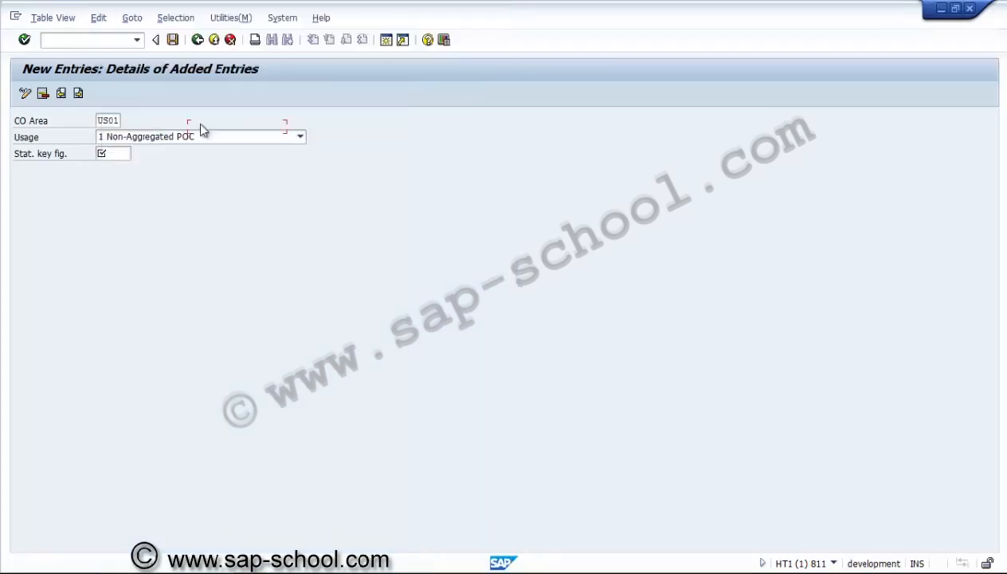
click(172, 40)
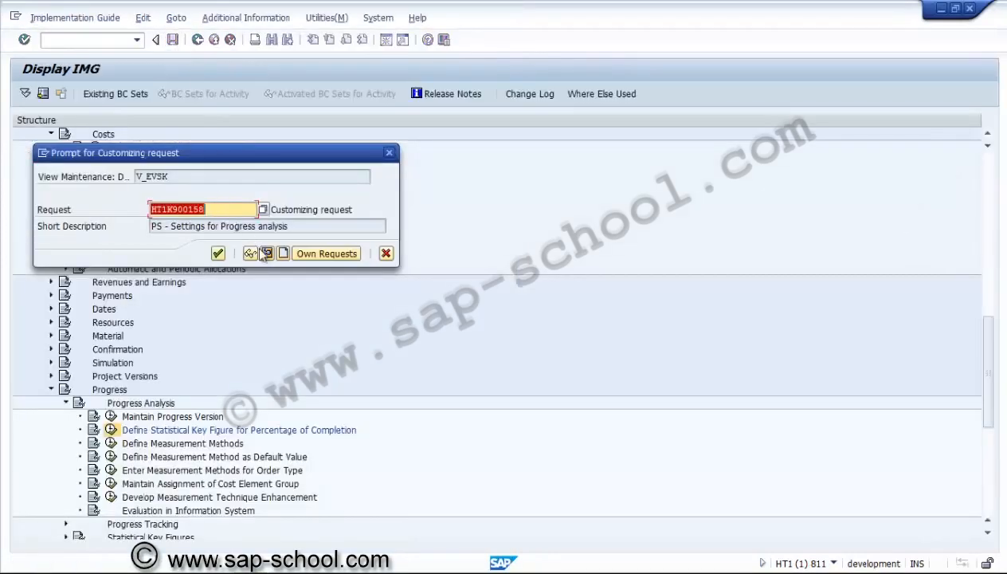
Create a customizing request described as "PS - SKFs for Progress" and record the new entry in it
click(266, 253)
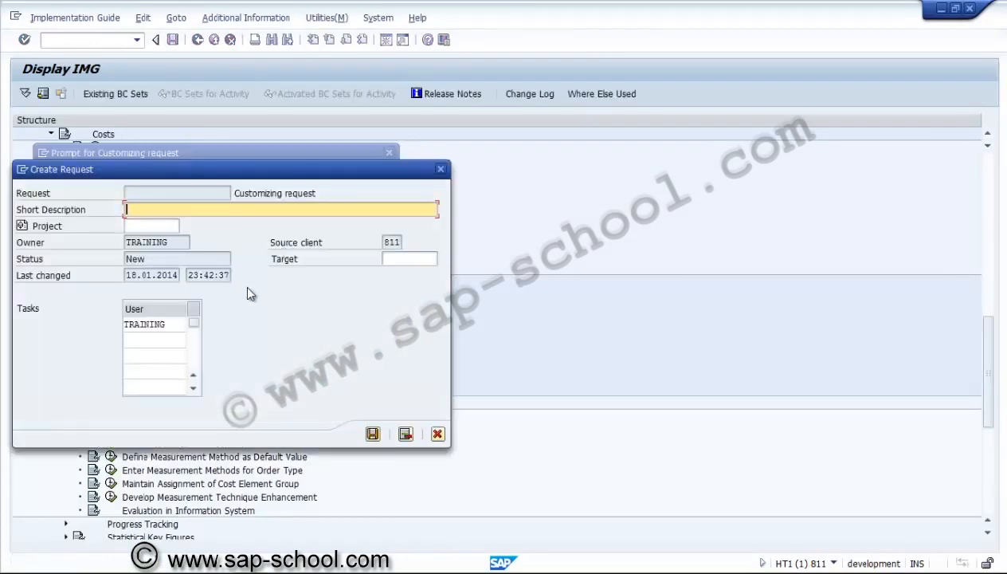
text(PS - SKFs for Progress)
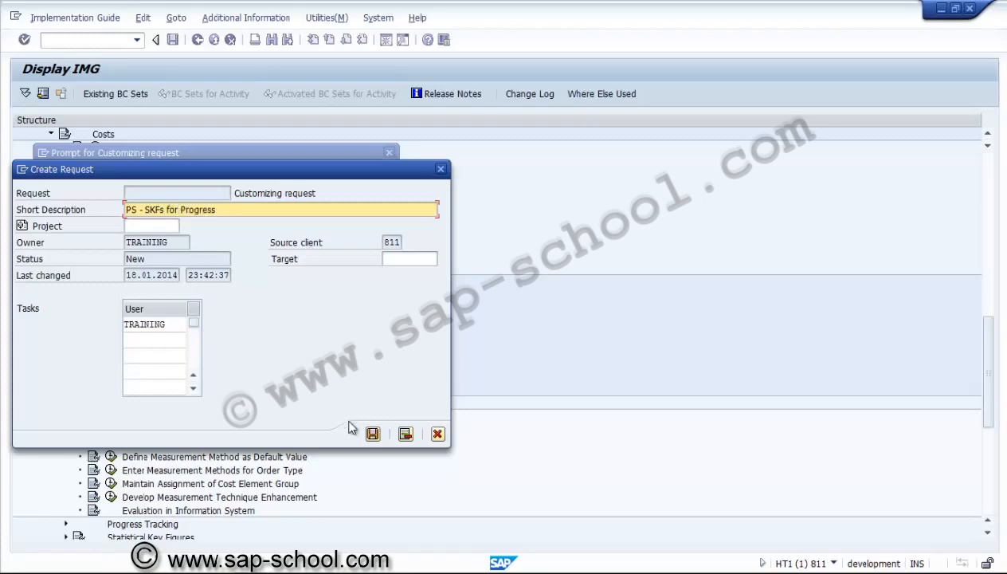
click(373, 433)
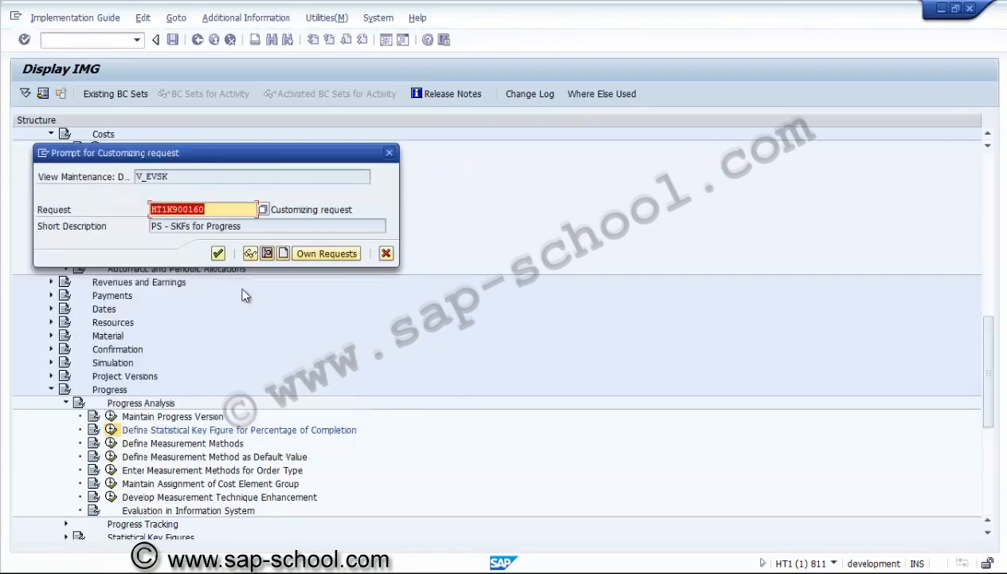
click(217, 253)
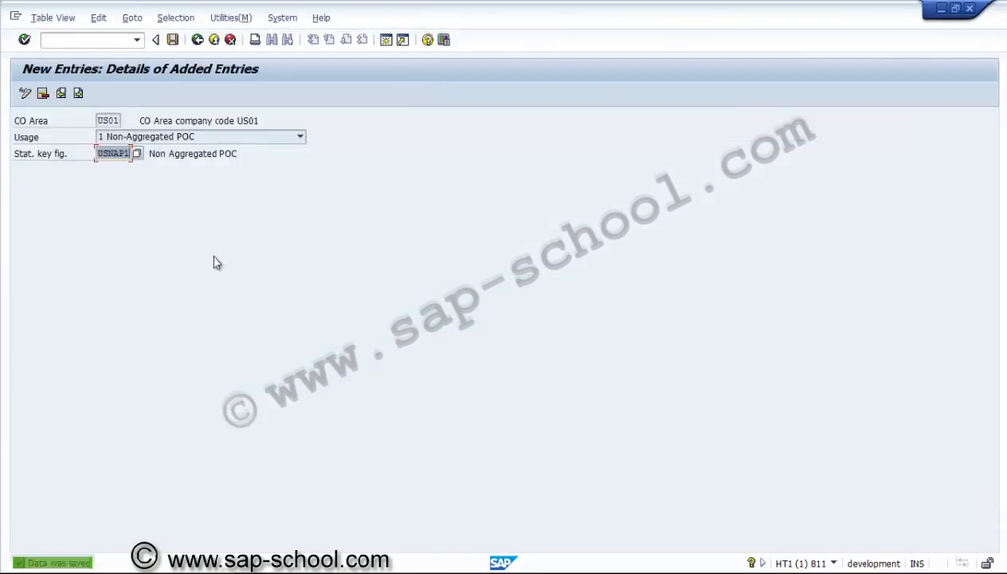
Copy the US01 entry to usage 2 Aggregated POC with key figure USAP01, and save it
click(197, 40)
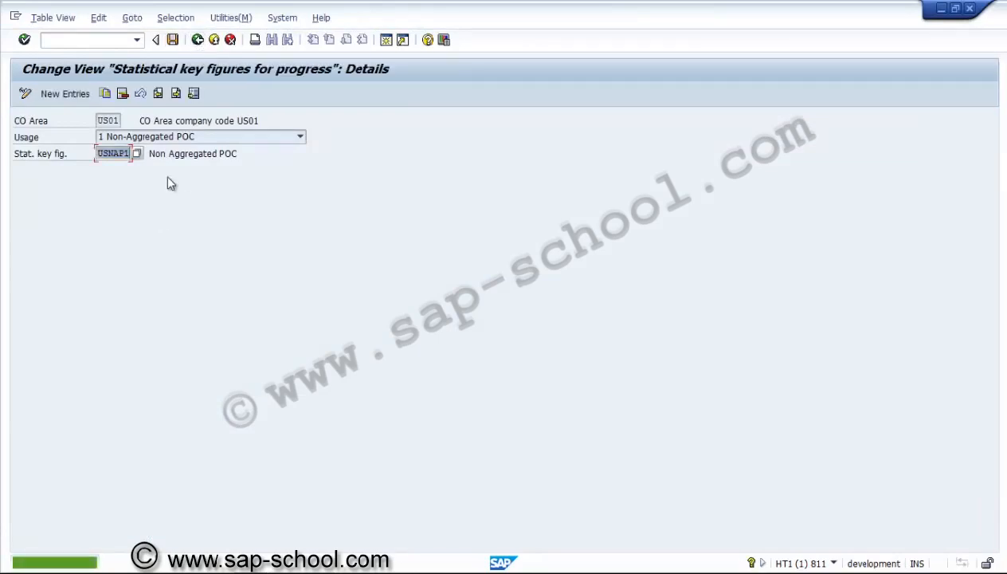
click(104, 94)
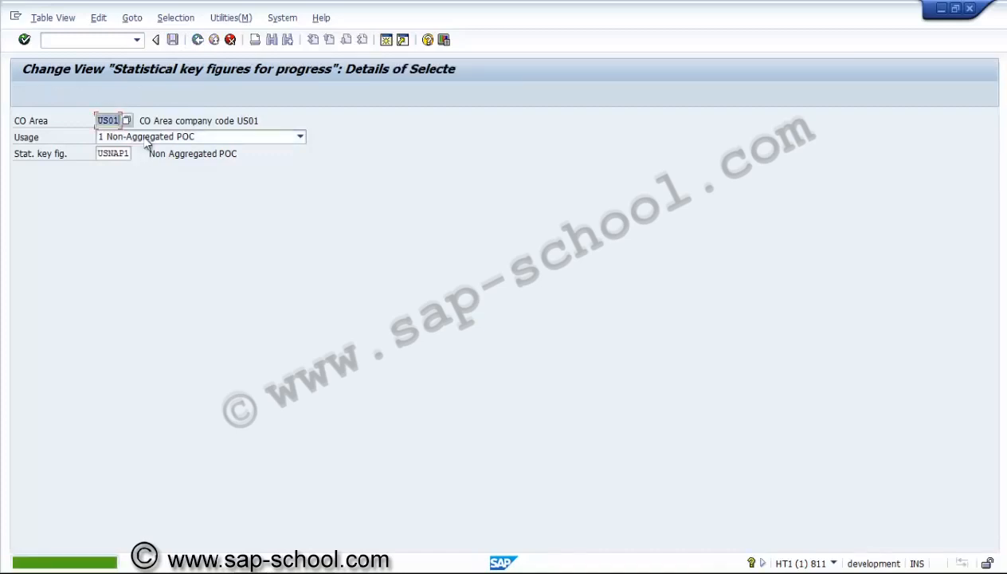
click(146, 138)
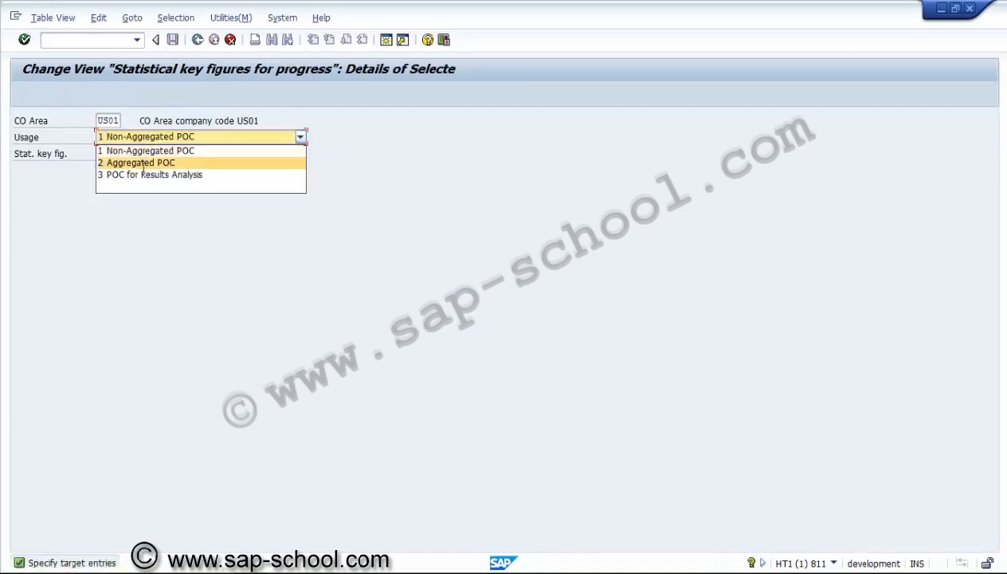
click(133, 162)
click(125, 155)
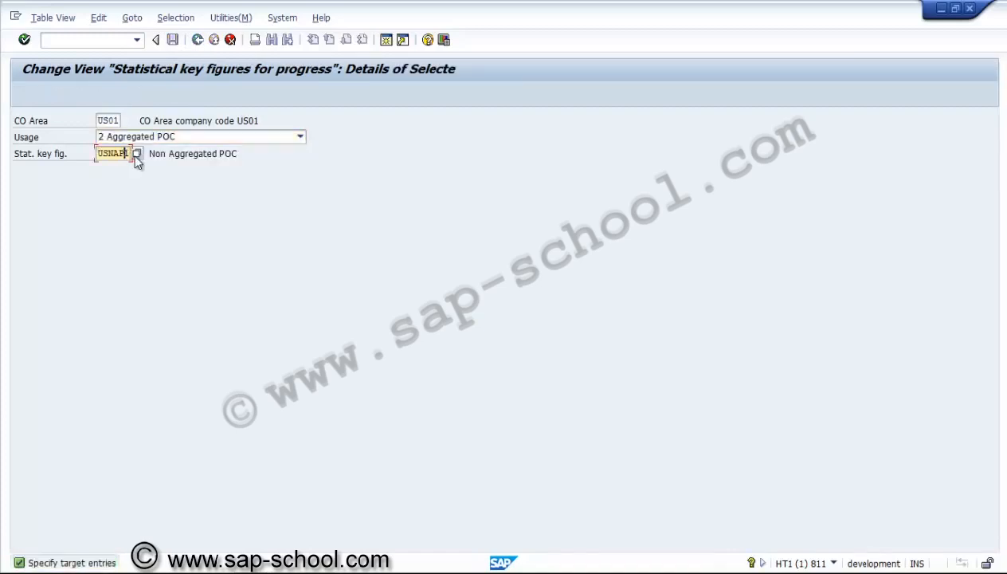
click(134, 155)
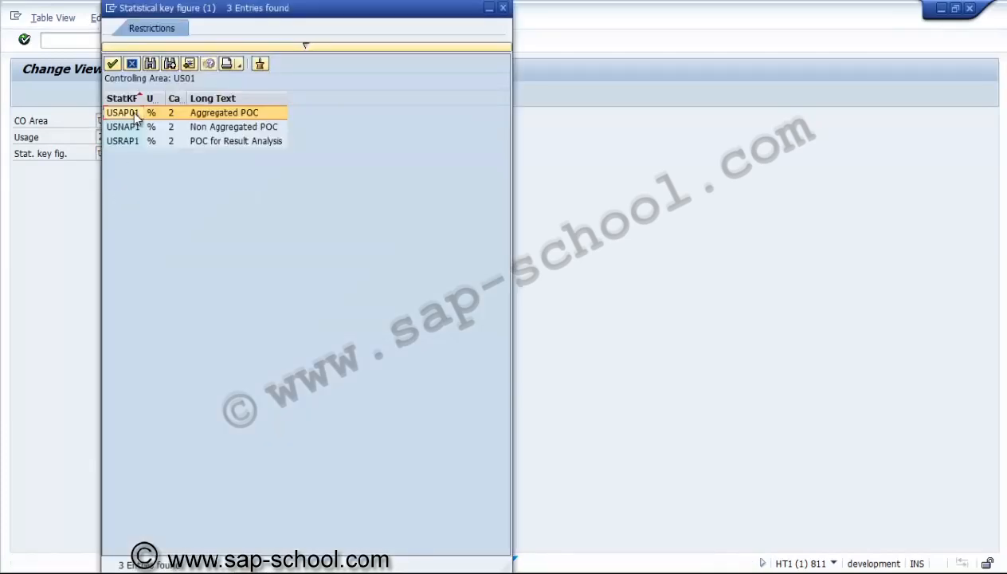
double_click(132, 111)
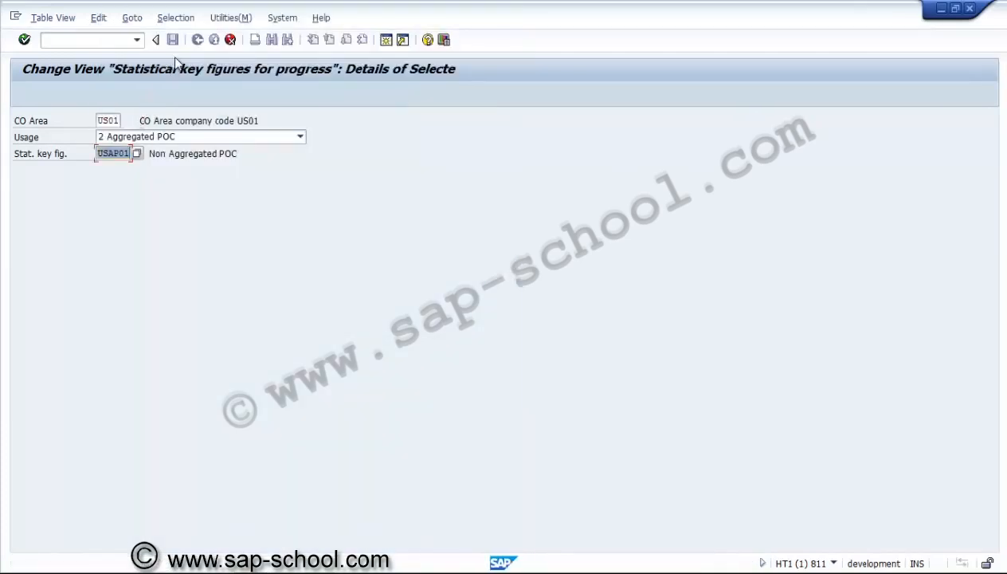
key(Return)
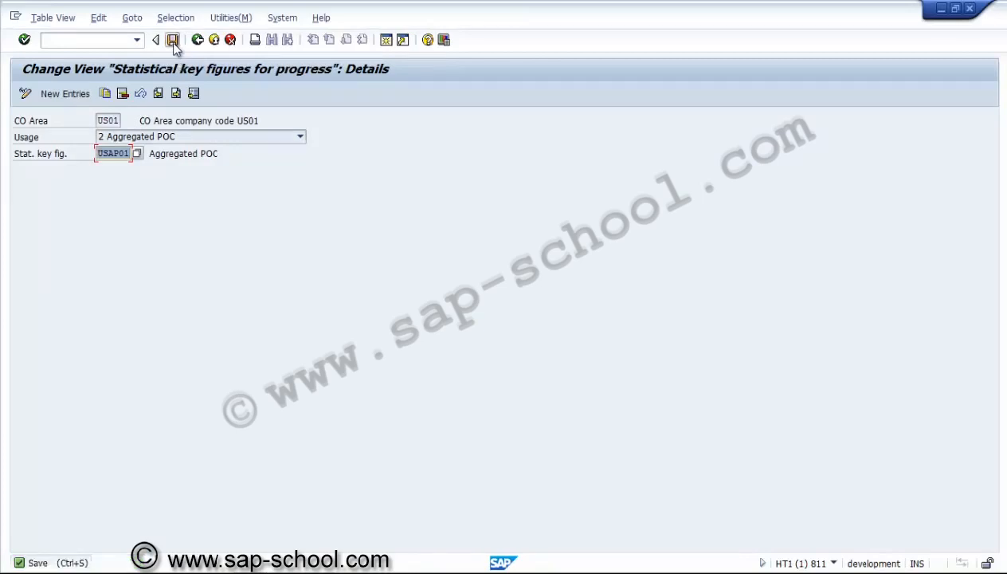
click(174, 44)
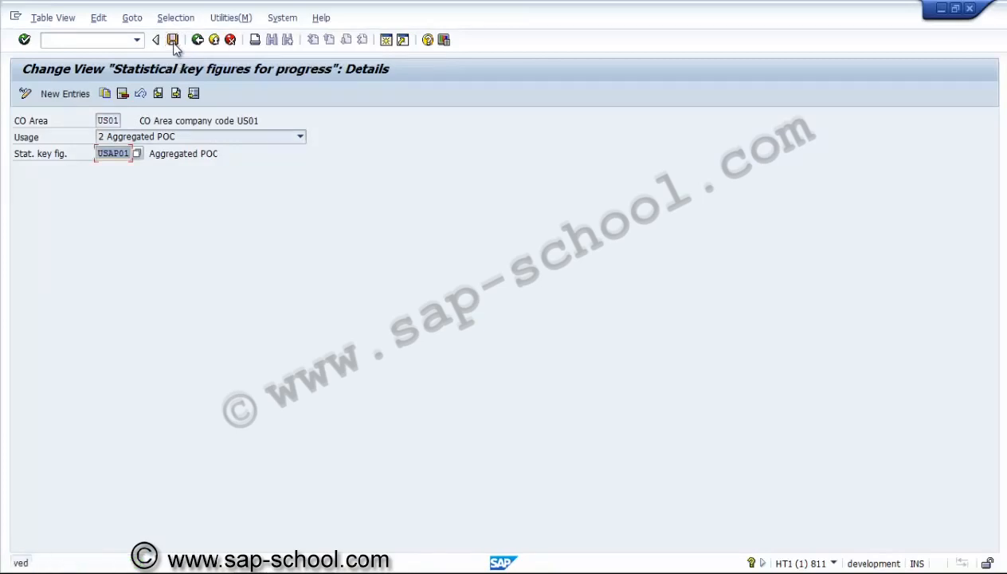
Copy the Aggregated POC entry to usage 3 POC for Results Analysis with key figure USRAP1, and save it
click(105, 94)
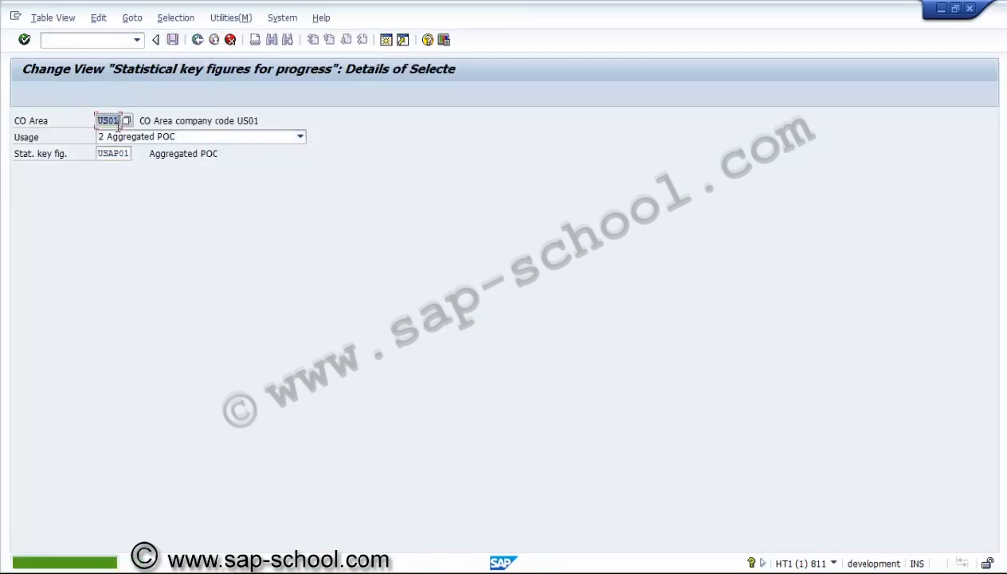
click(119, 141)
click(121, 172)
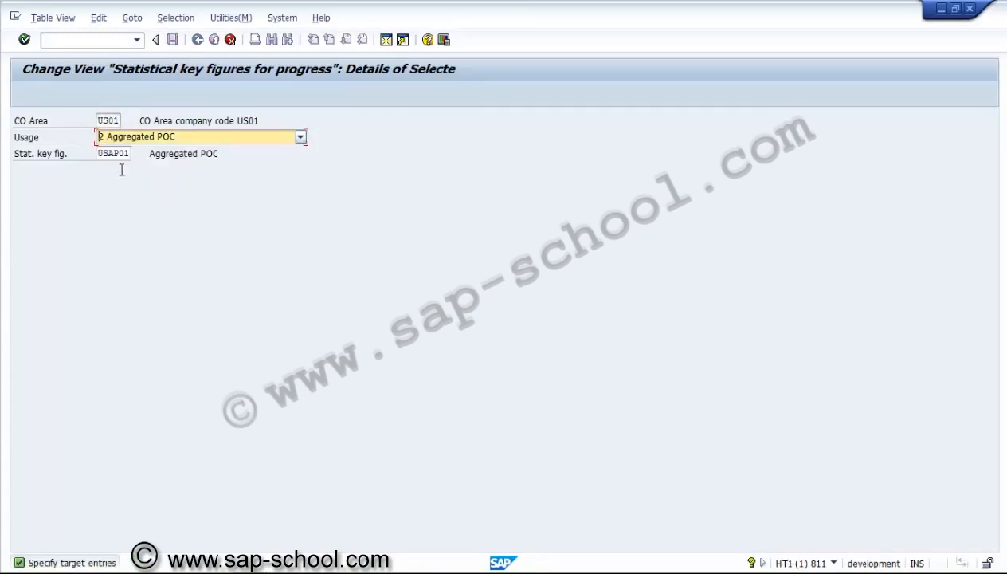
click(120, 154)
click(136, 154)
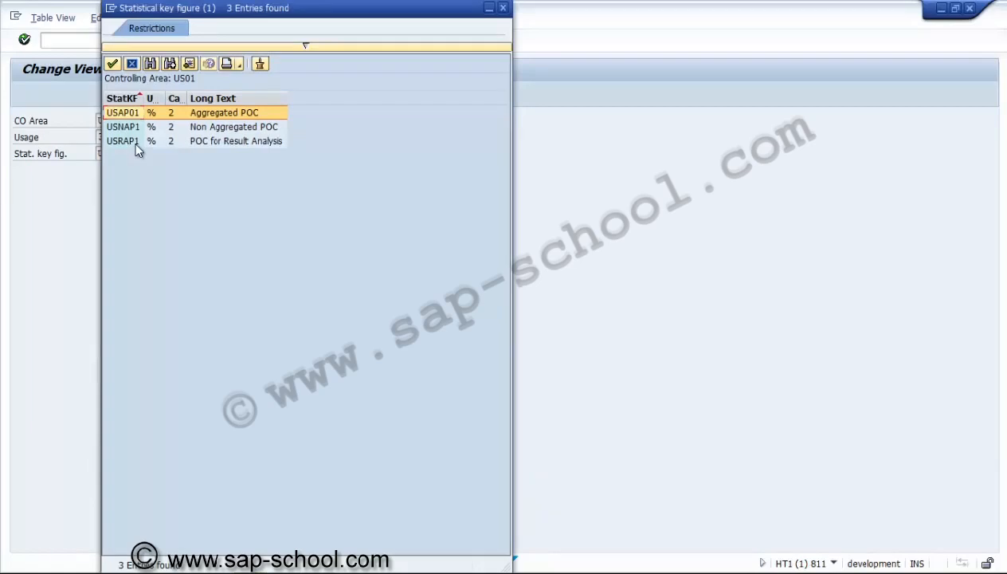
double_click(136, 143)
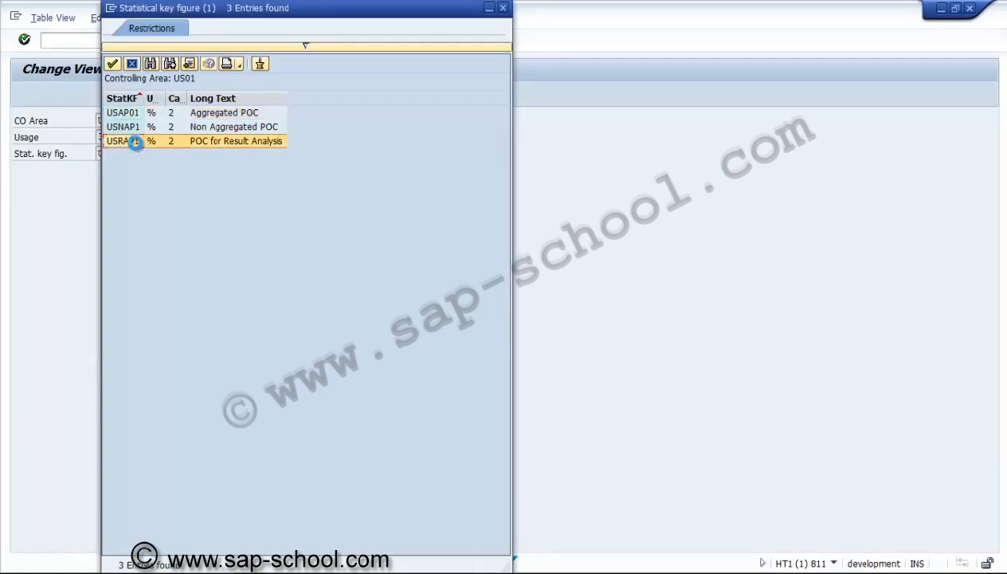
key(Return)
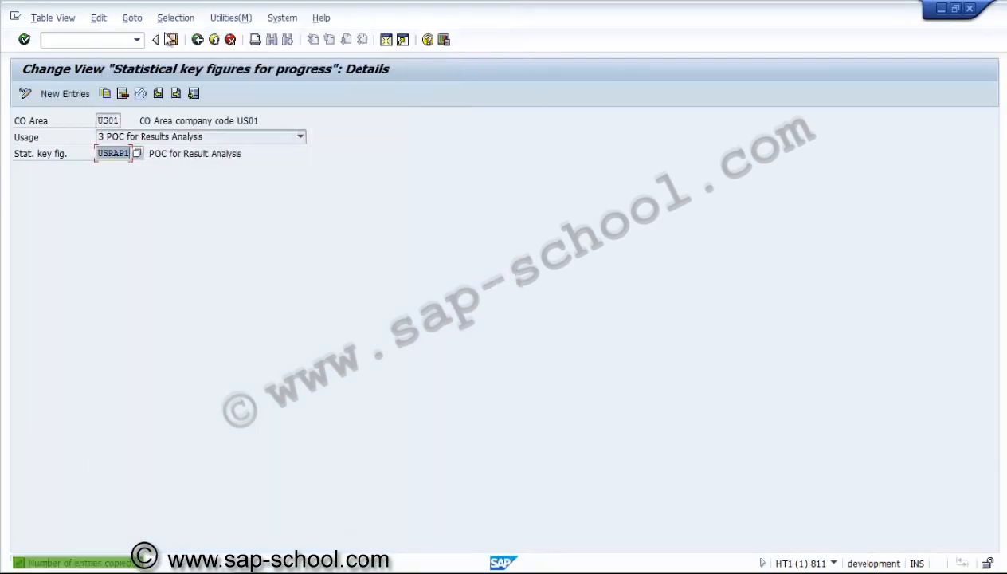
click(172, 40)
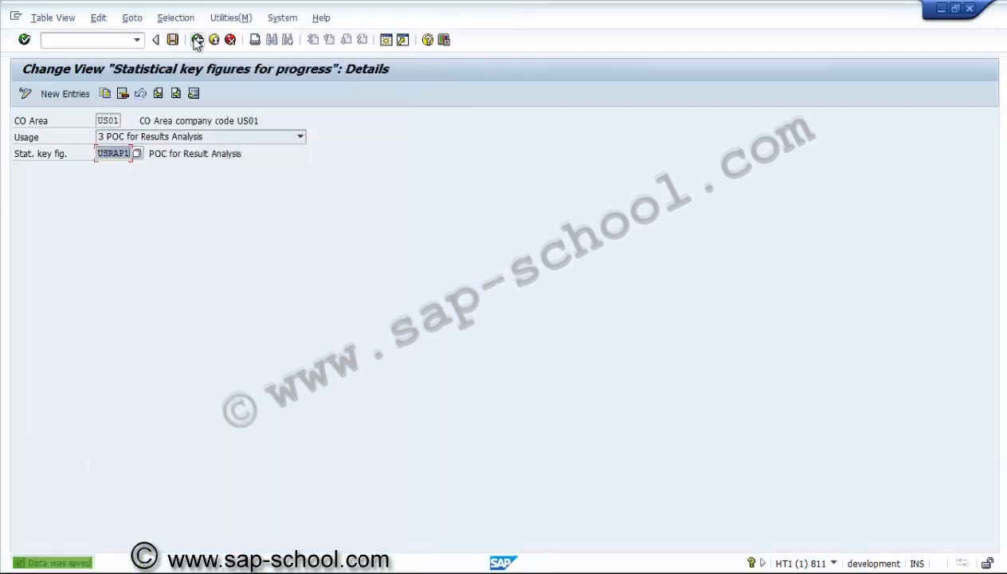
Leave the statistical key figures for progress and return to the IMG structure
click(196, 40)
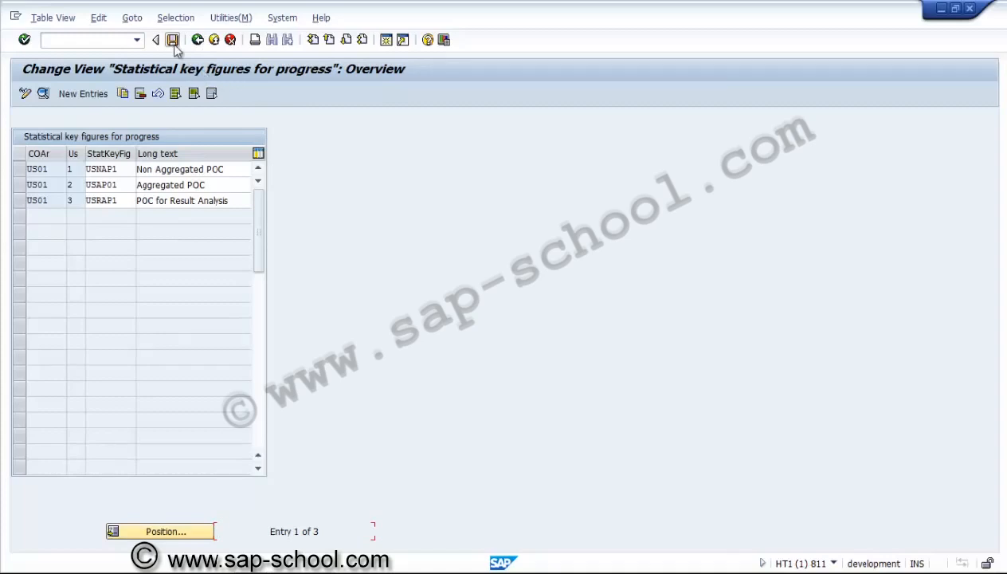
click(197, 39)
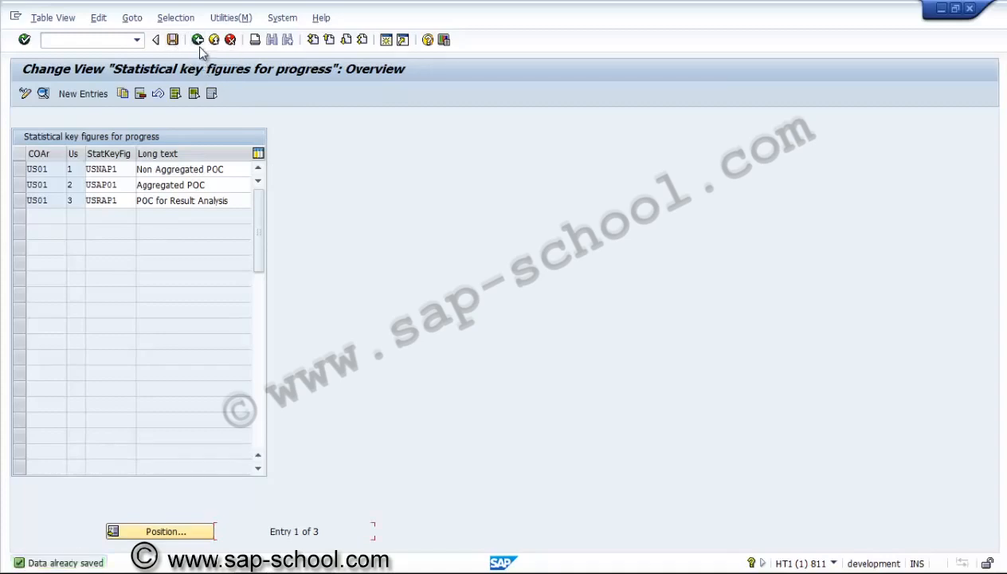
click(198, 41)
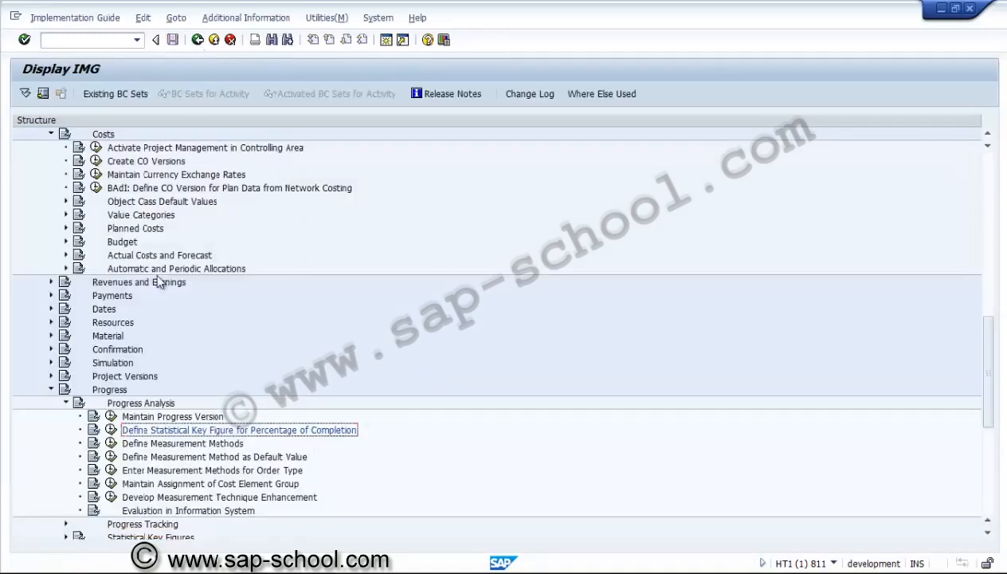
Open the measurement method definitions and examine the detail settings of the 0-100 and Work methods
click(111, 443)
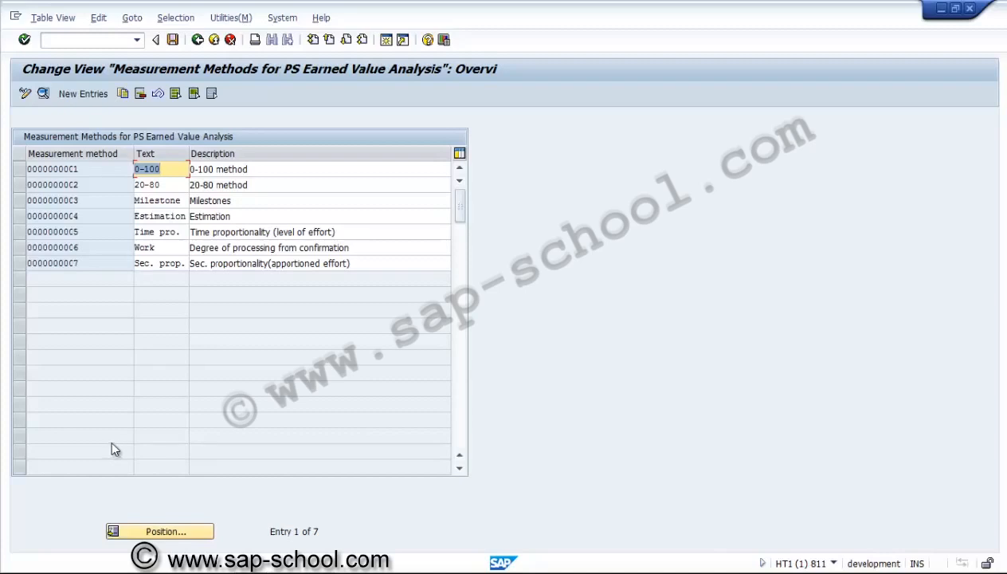
click(260, 262)
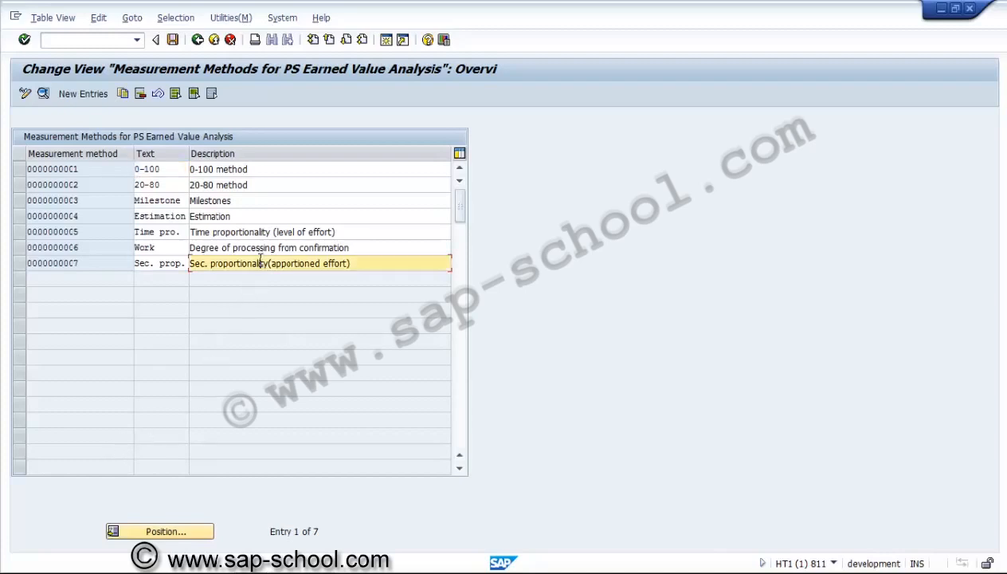
click(18, 170)
click(43, 95)
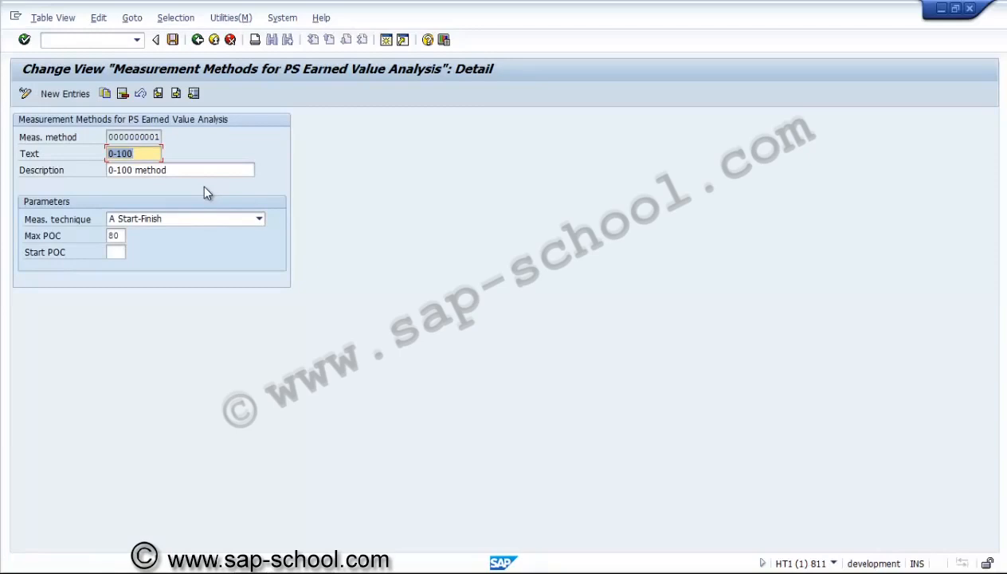
click(197, 39)
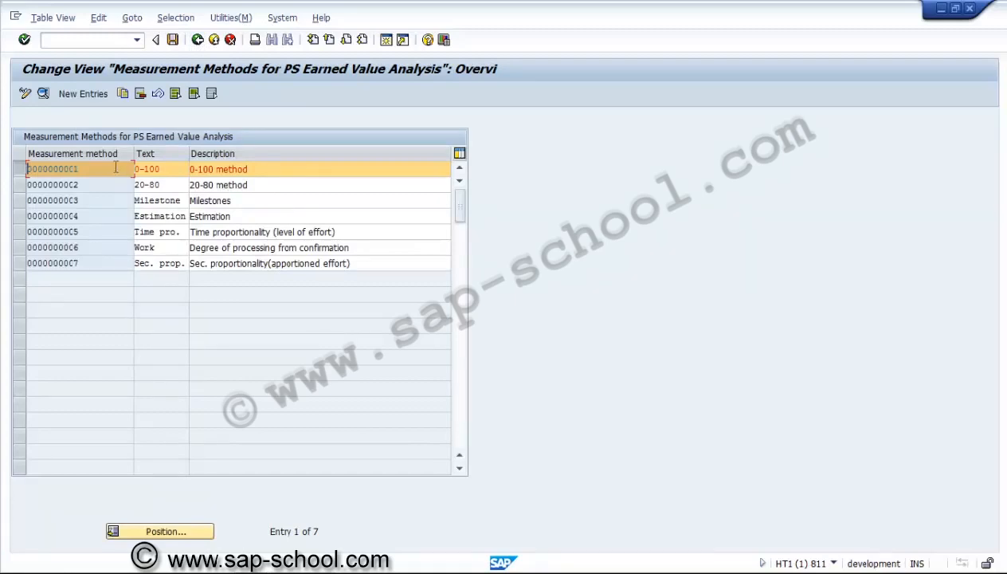
click(19, 169)
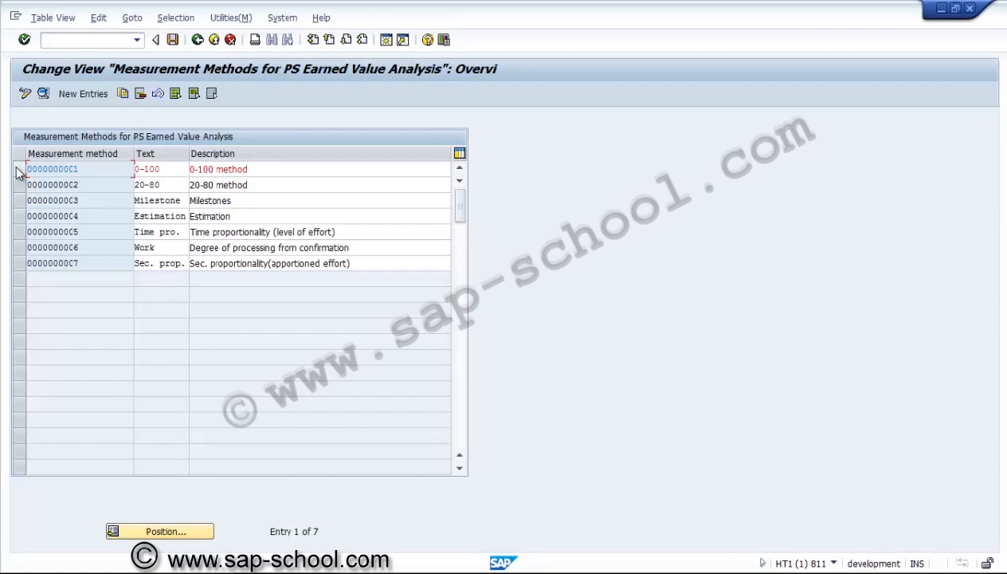
click(19, 247)
click(43, 94)
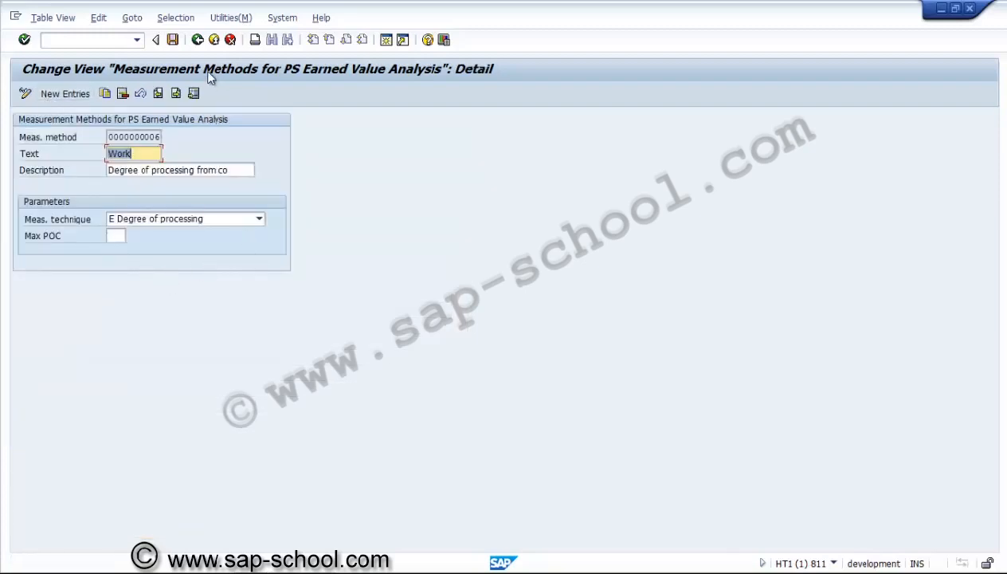
click(196, 40)
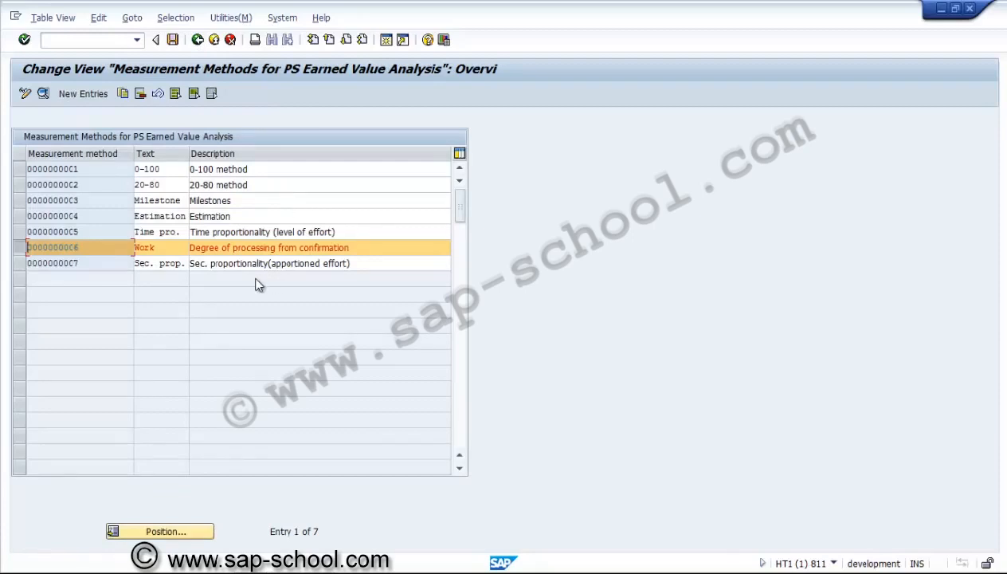
click(22, 248)
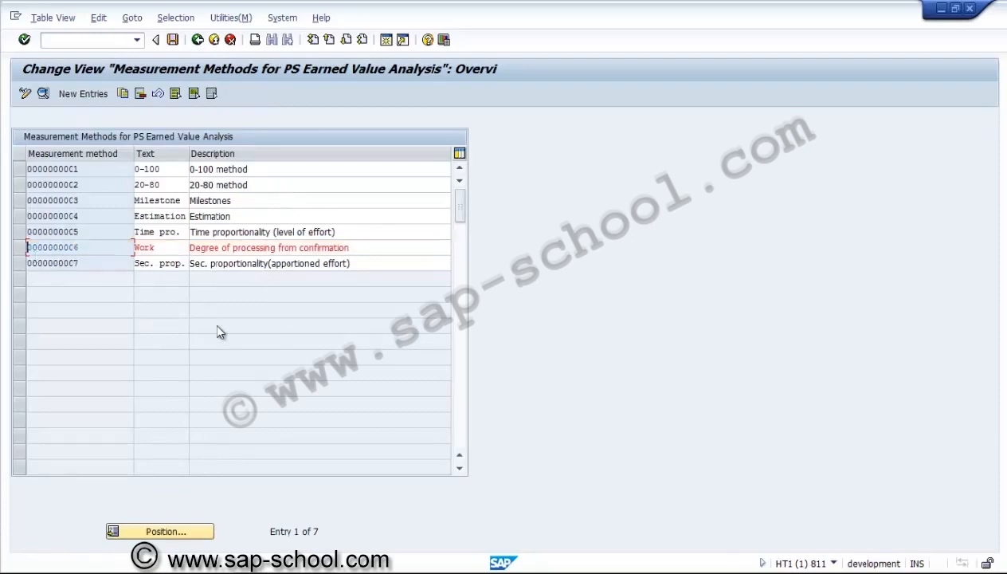
Start a new measurement method for PS earned value analysis with the ID ZUSEVA0001
click(80, 94)
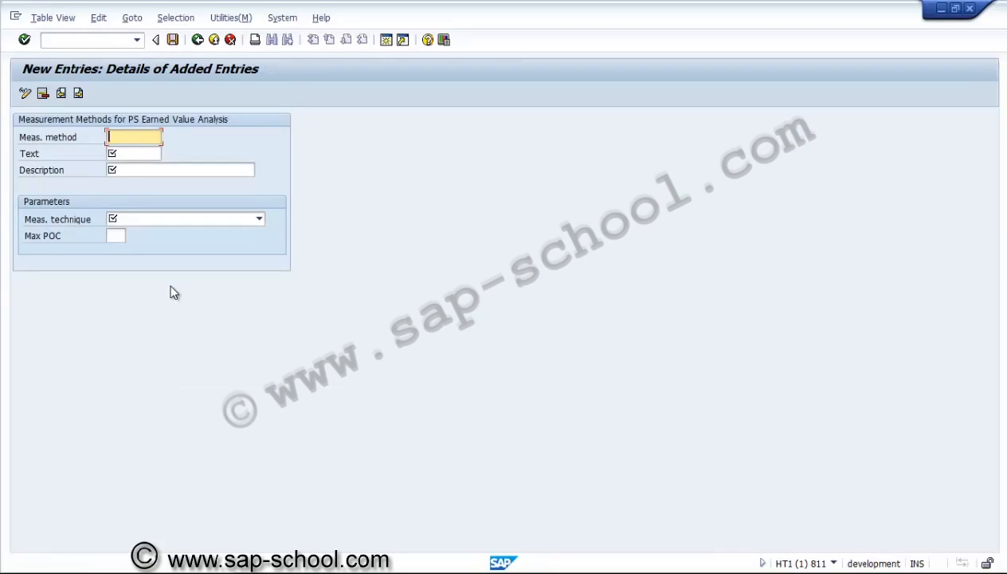
text(ZUS)
text(EVA0001)
Give the new measurement method the text "Quantity" and the description "Quantutative method"
click(149, 157)
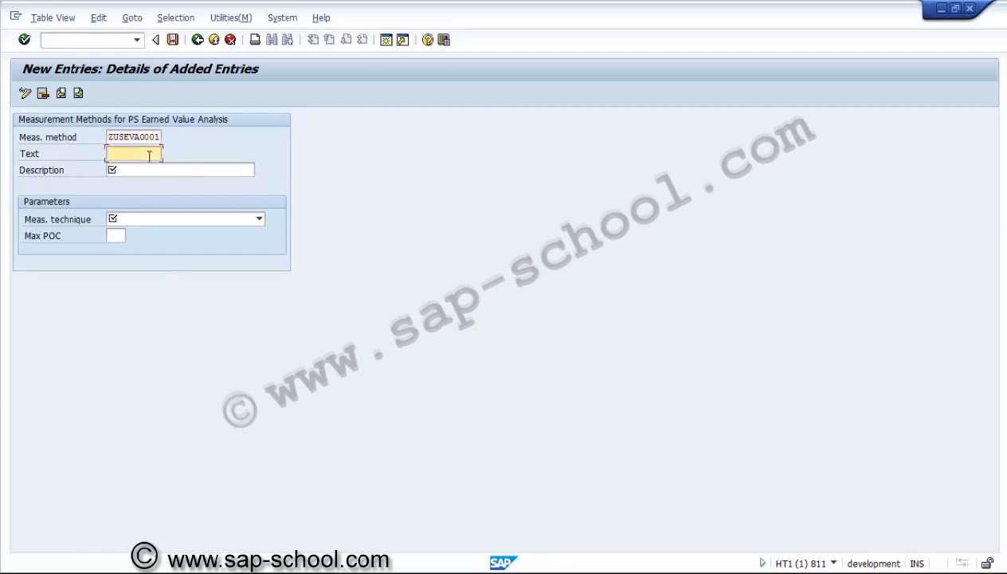
text(d)
key(BackSpace)
key(Tab)
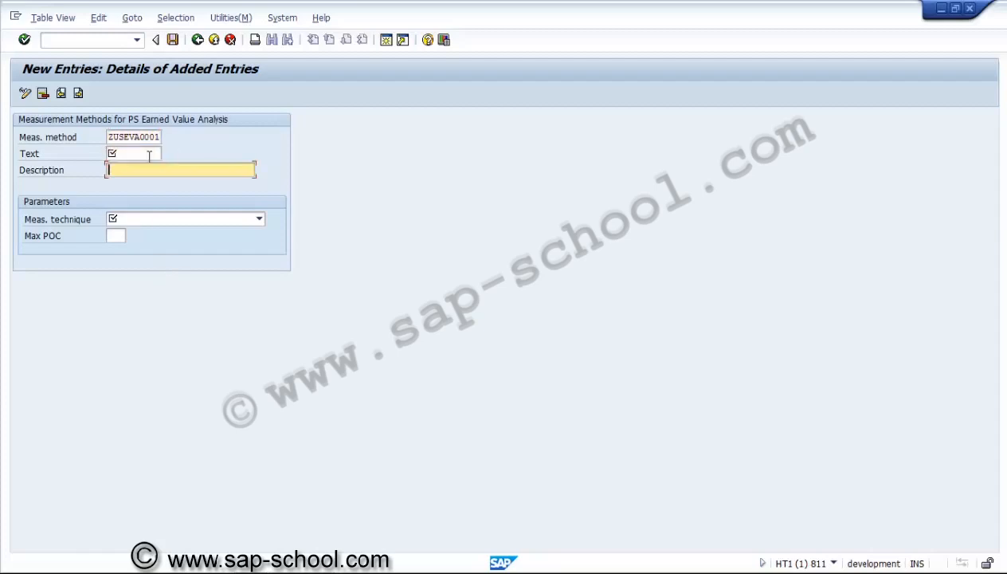
text(Qua)
key(BackSpace)
key(BackSpace)
key(BackSpace)
click(146, 154)
text(Quan)
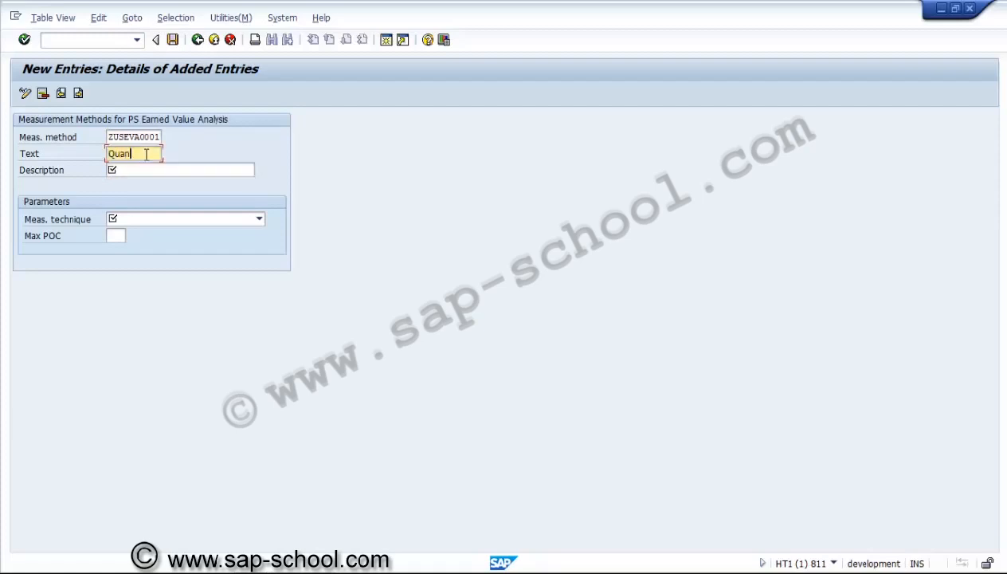
text(tity)
key(Tab)
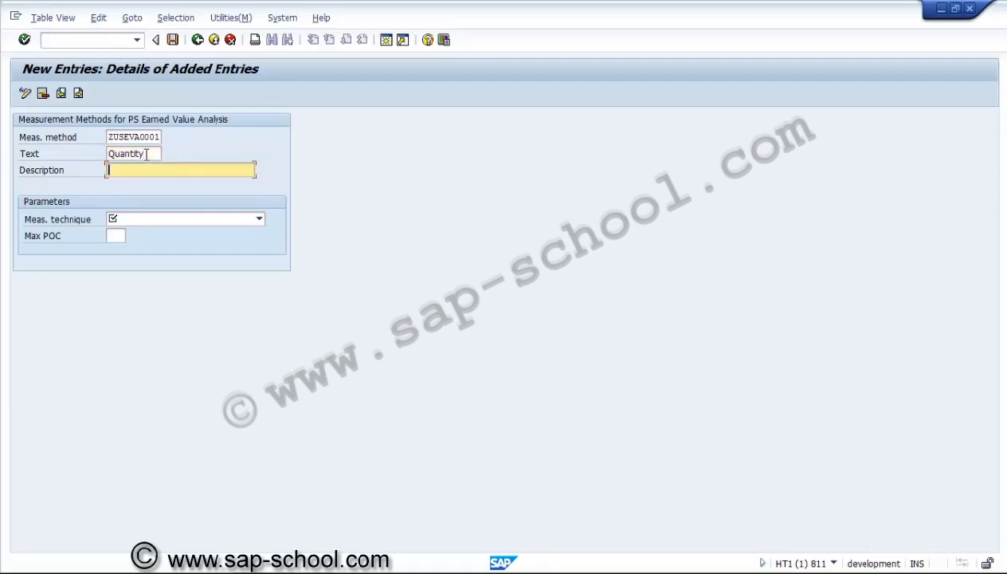
text(Quantutative method)
Set the measurement technique to F Quantity proportional with a maximum POC of 100
click(145, 220)
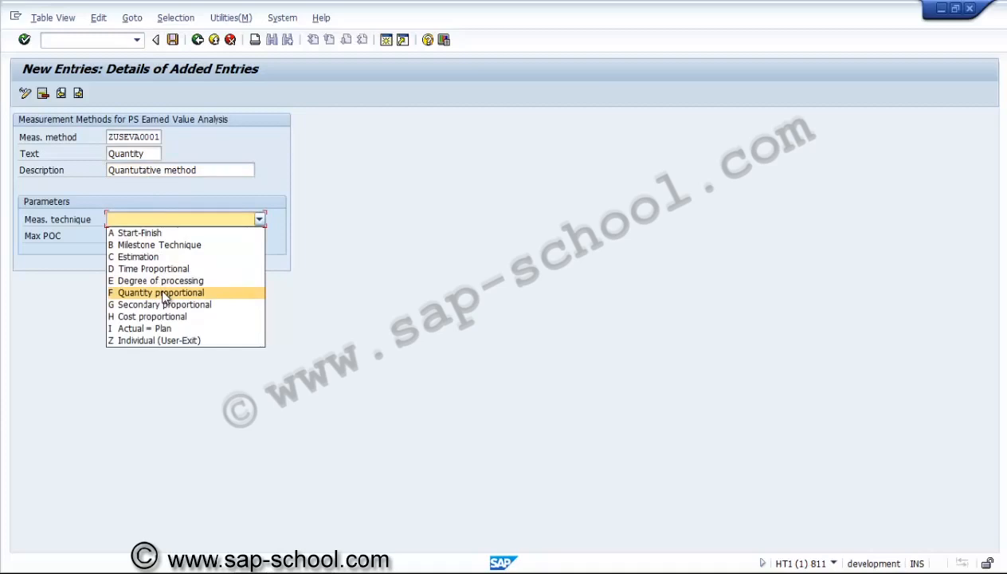
click(164, 294)
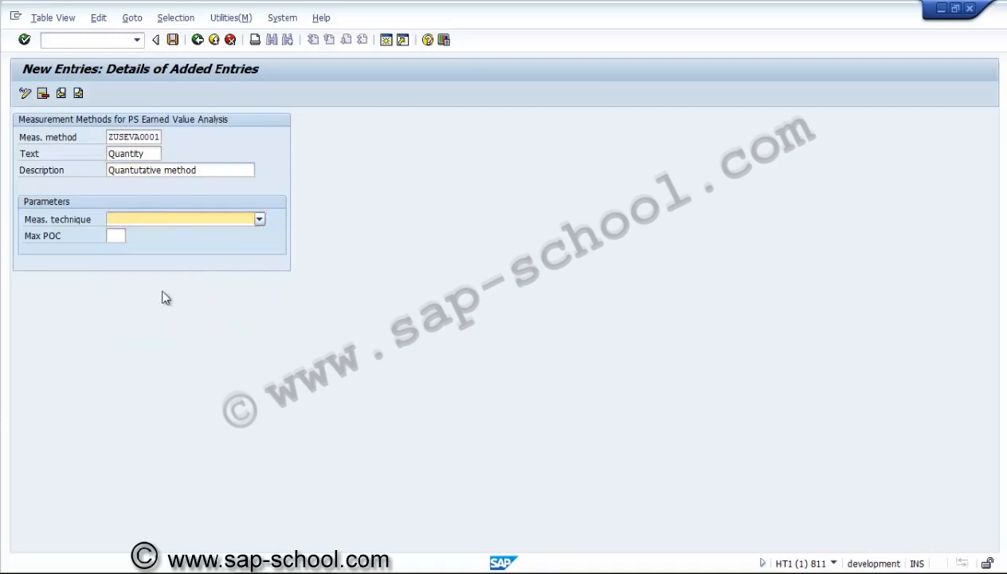
click(120, 236)
text(100)
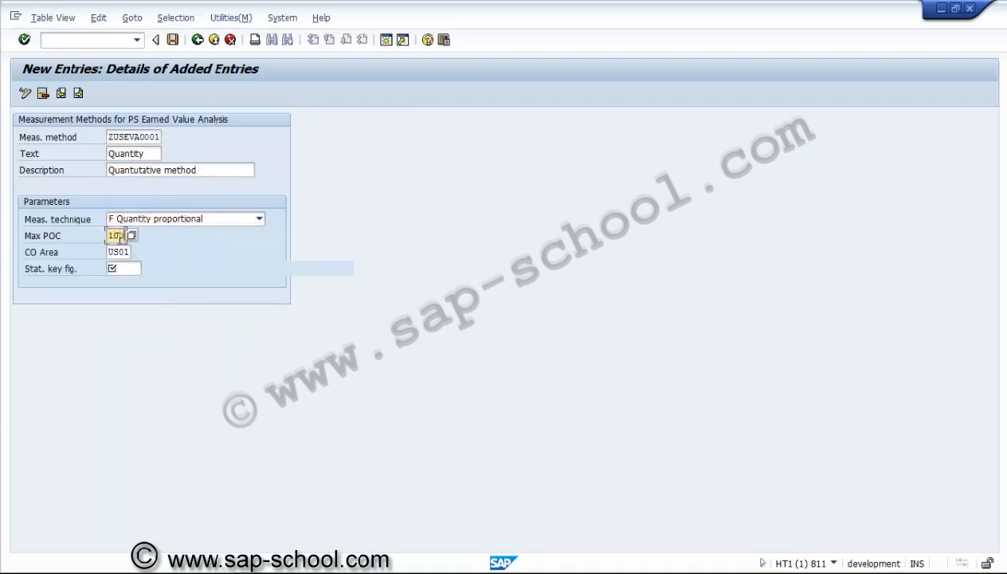
click(124, 269)
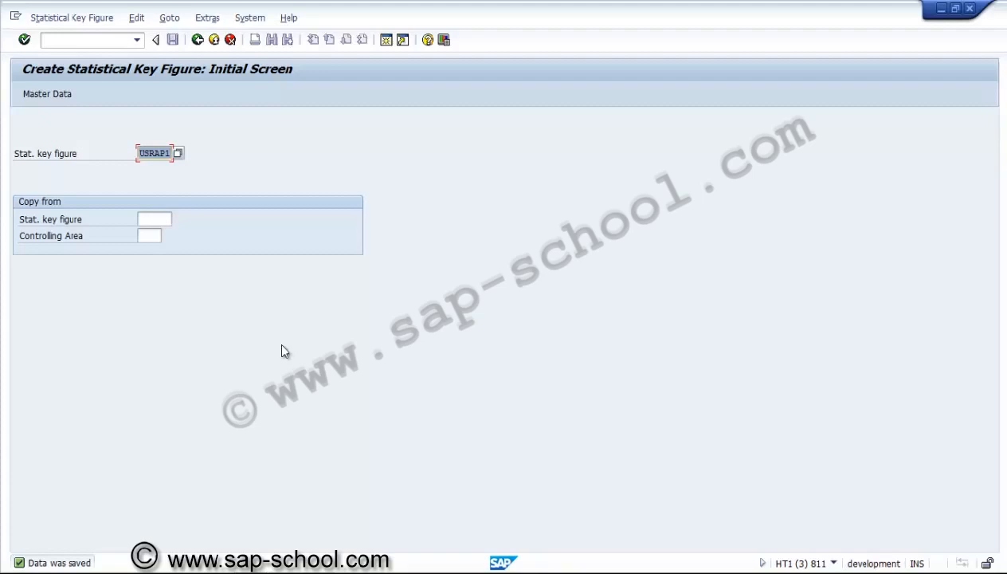
In the session for creating statistical key figures, start a new key figure with the ID USPAP1
click(152, 155)
key(Delete)
key(Delete)
key(Delete)
key(Delete)
text(PAP1)
key(Return)
Name the key figure "SKF for Planned and Actual values", set unit ea and category total values, and save it
text(SKF fo)
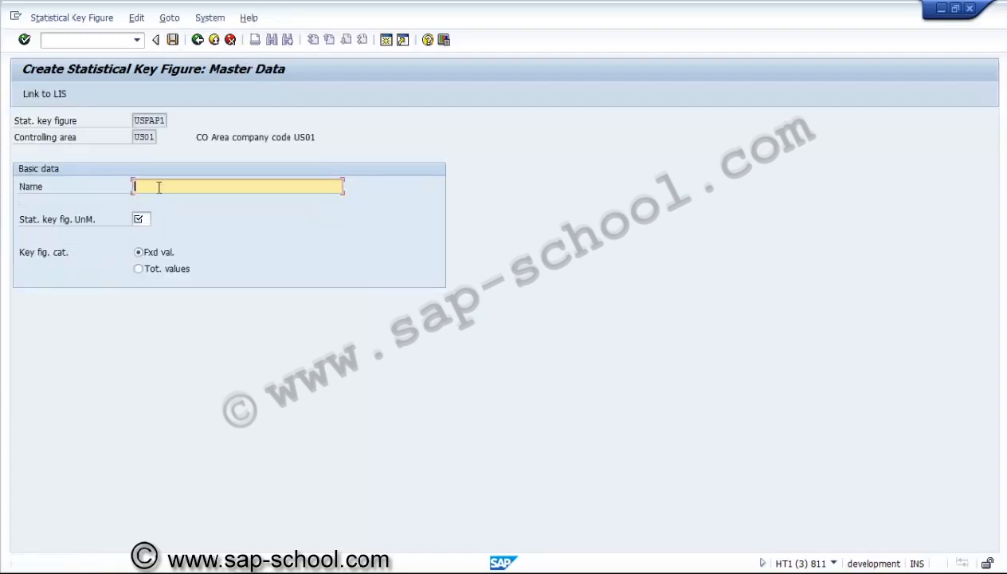
text(r Planned and Actual values)
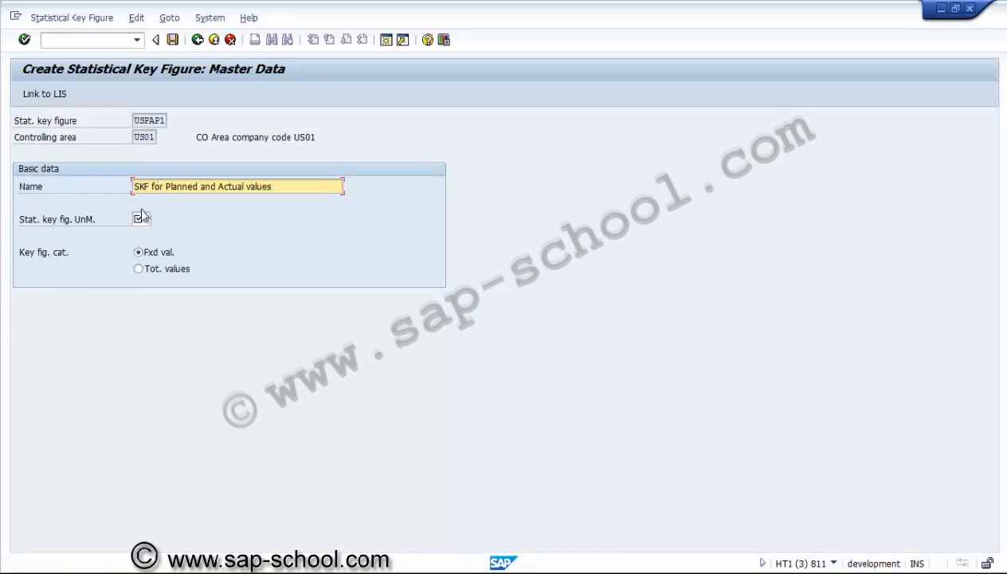
click(142, 218)
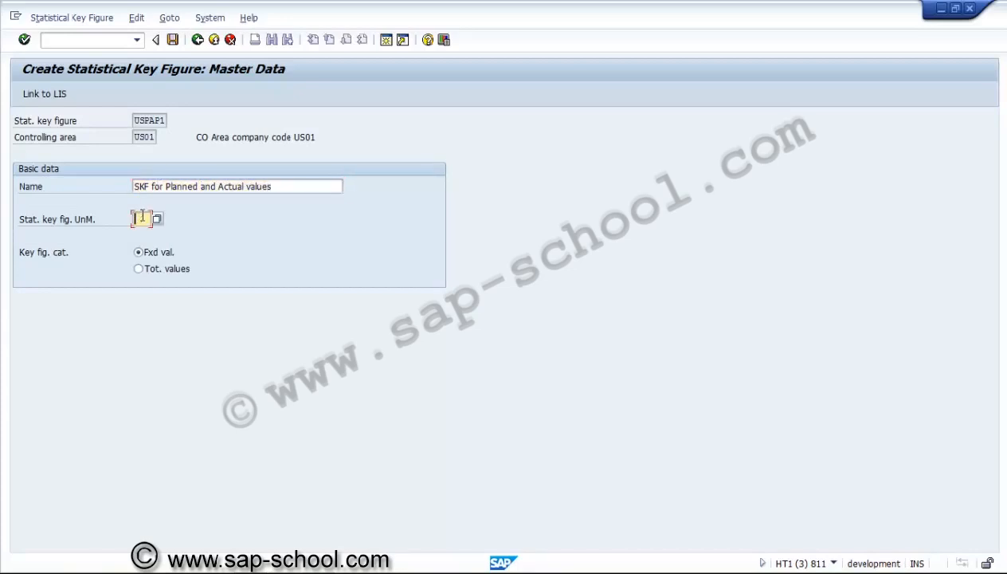
text(ea)
click(138, 270)
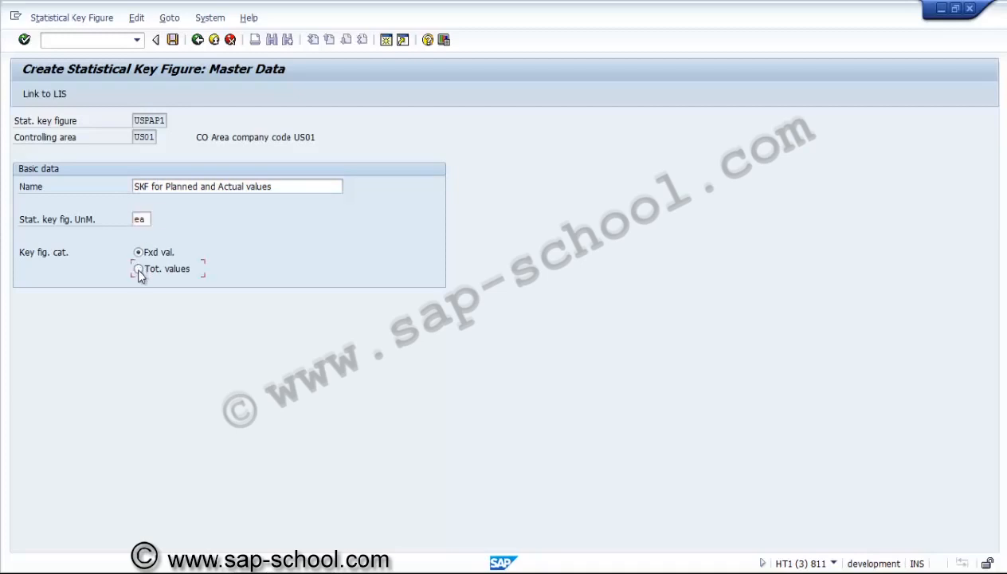
click(173, 42)
Return to the new measurement method entry and assign the statistical key figure USPAP1 to it
key(alt+Tab)
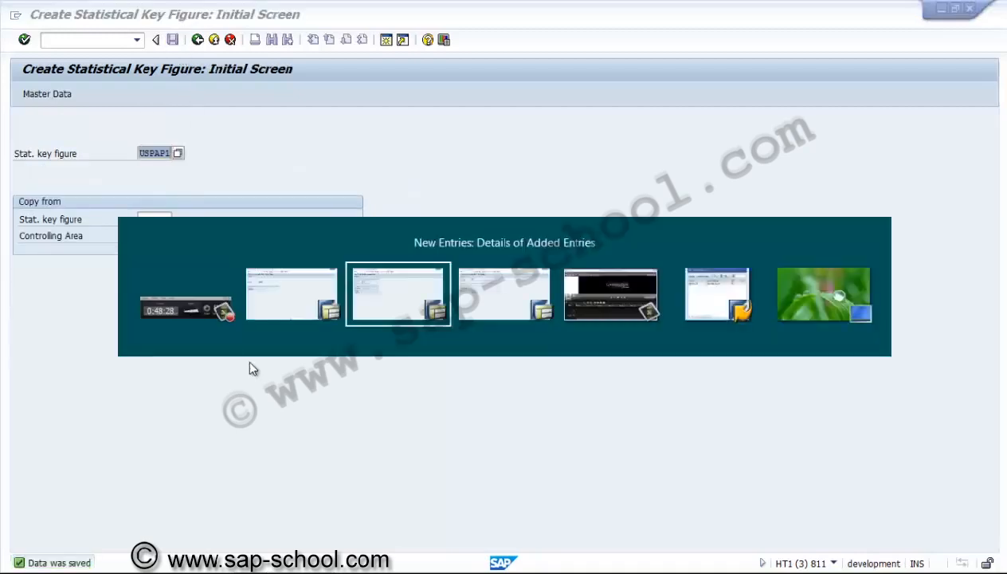
click(147, 268)
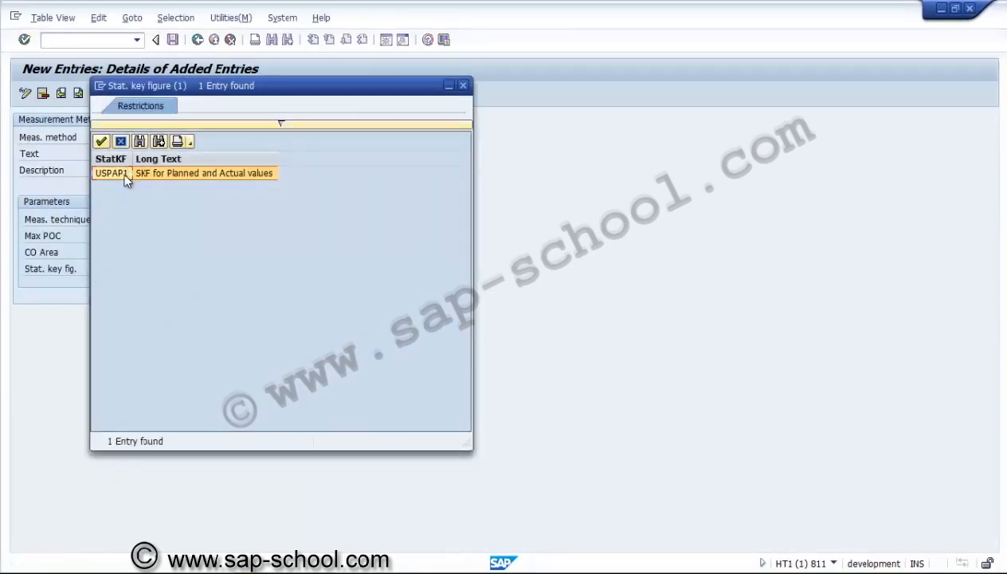
double_click(123, 172)
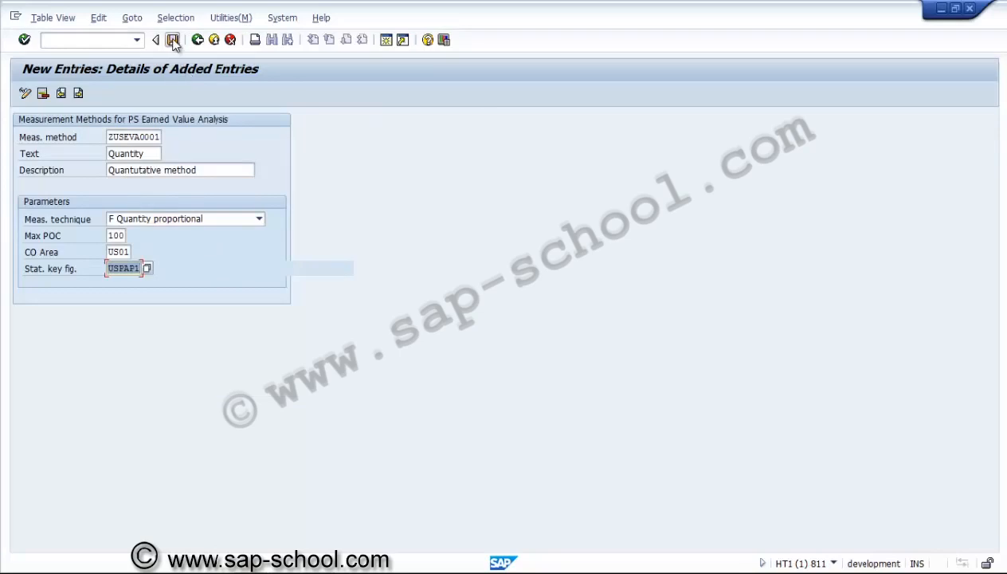
Save the measurement method in a new customizing request described as "PS - Measurement method", and return to the IMG structure
click(173, 41)
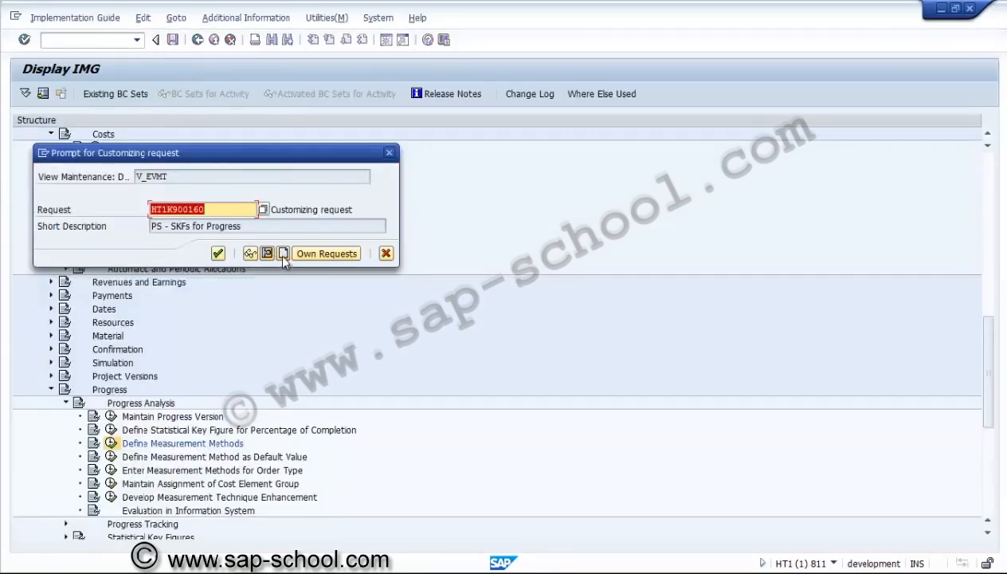
click(284, 255)
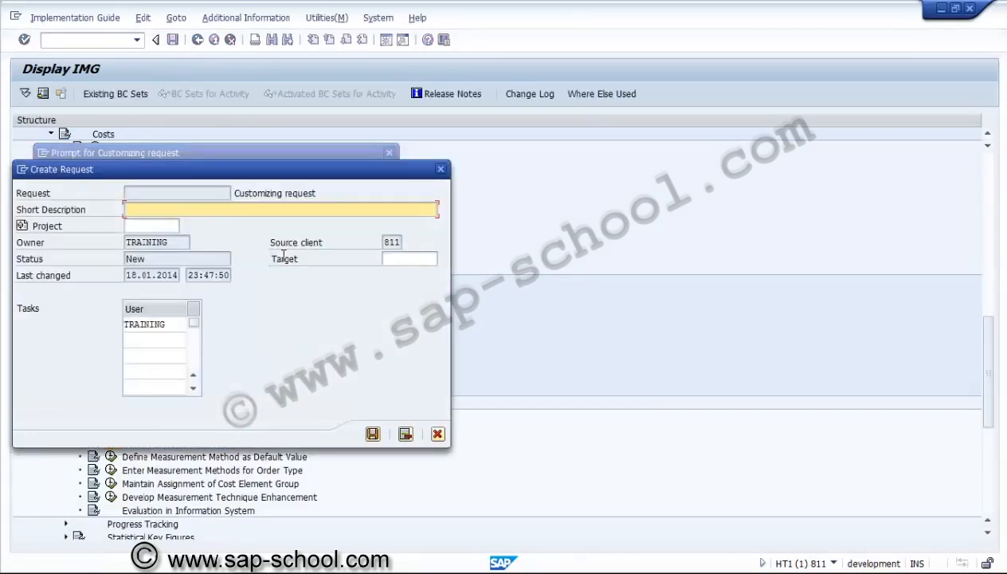
text(PS - Measurement metho)
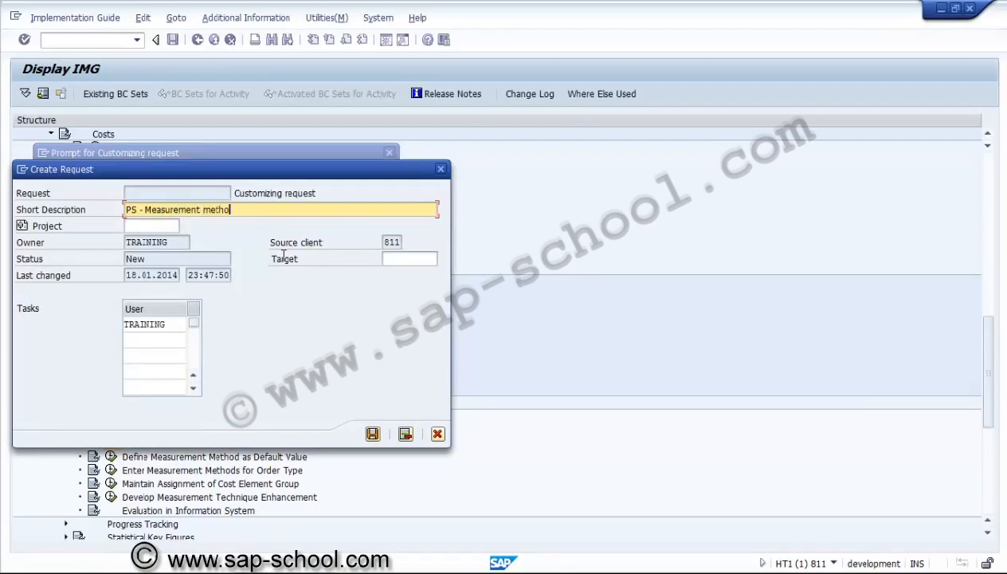
text(d)
click(372, 433)
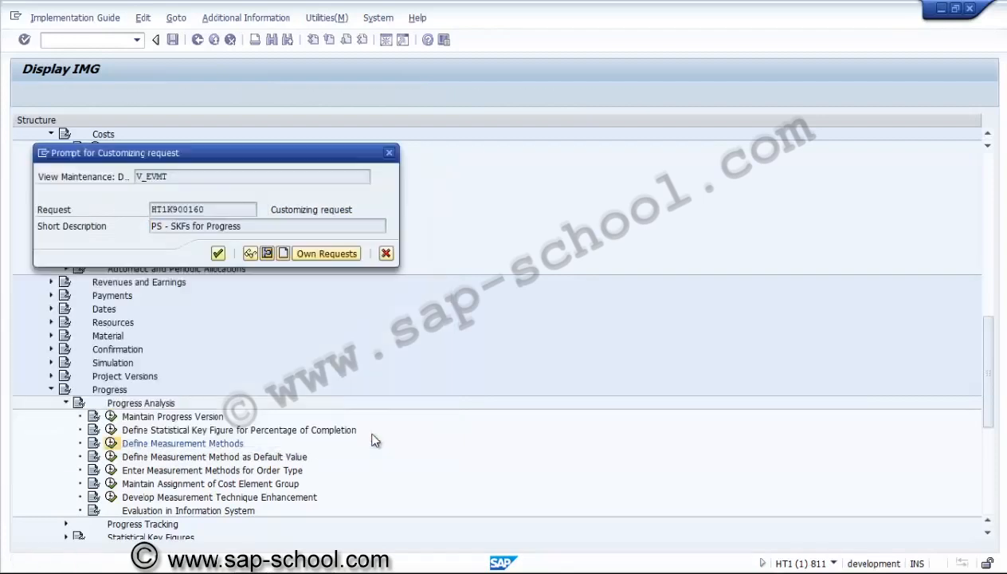
click(218, 253)
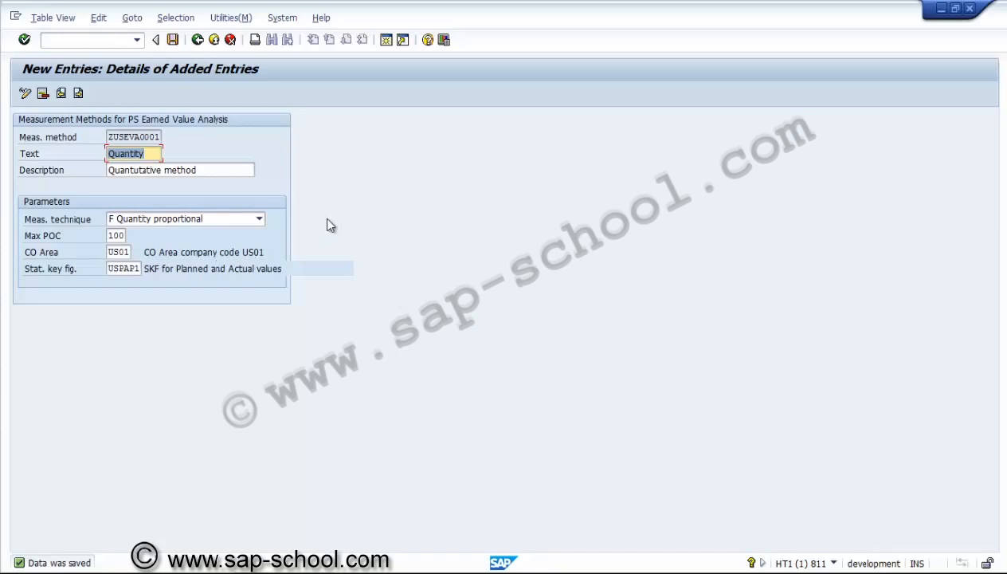
click(198, 40)
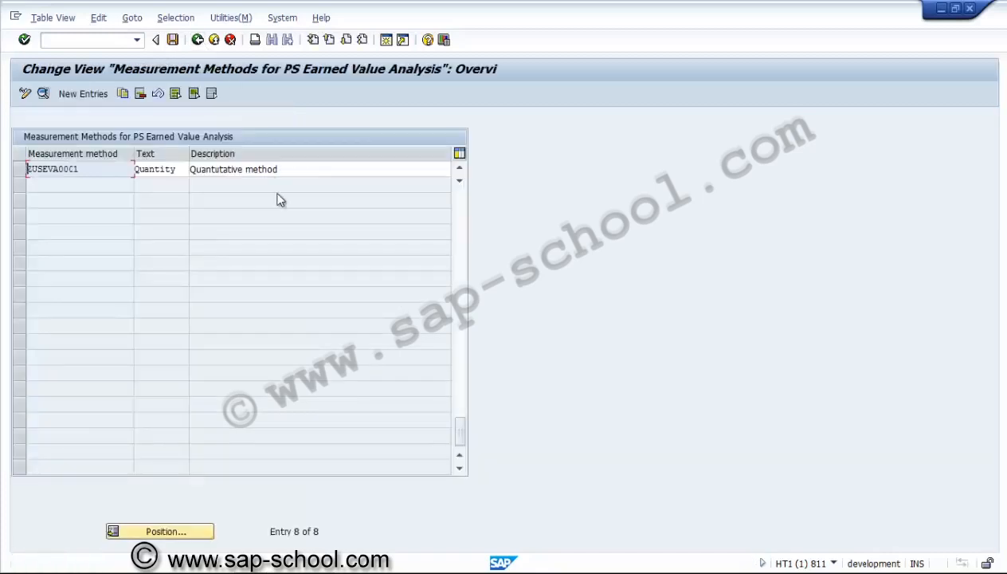
click(198, 40)
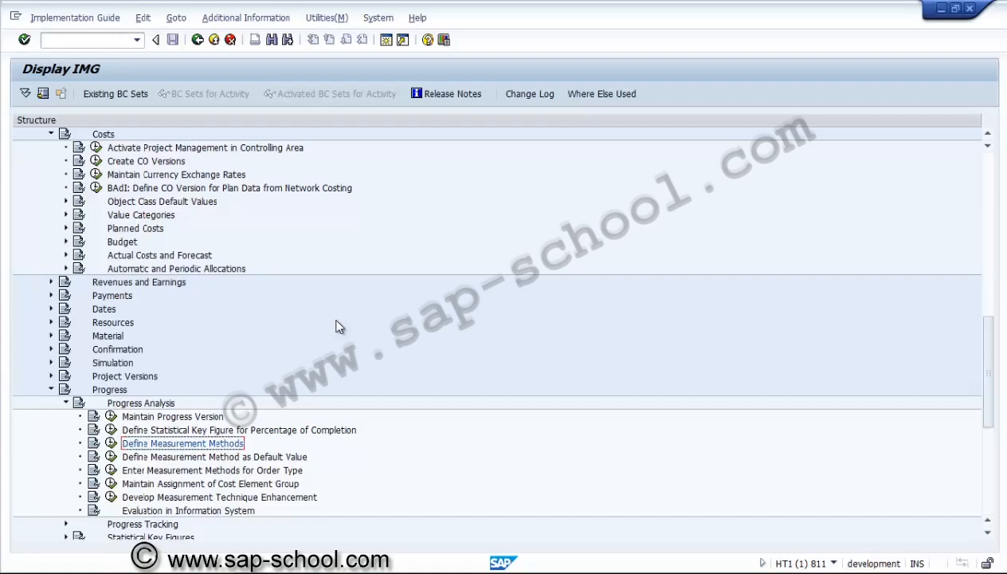
Open the default measurement method settings for controlling area US01 and start a new entry with progress version NPA
click(111, 458)
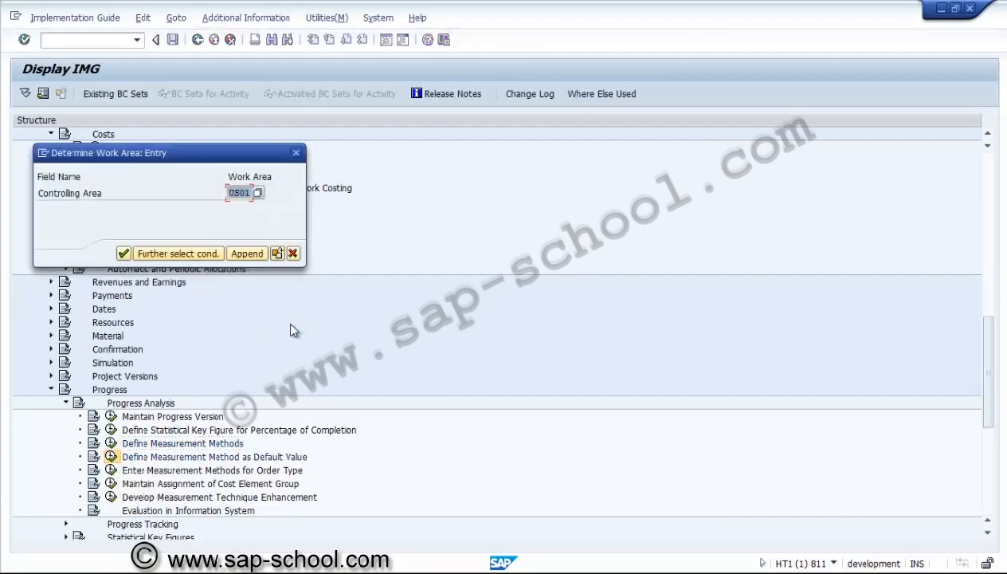
click(124, 253)
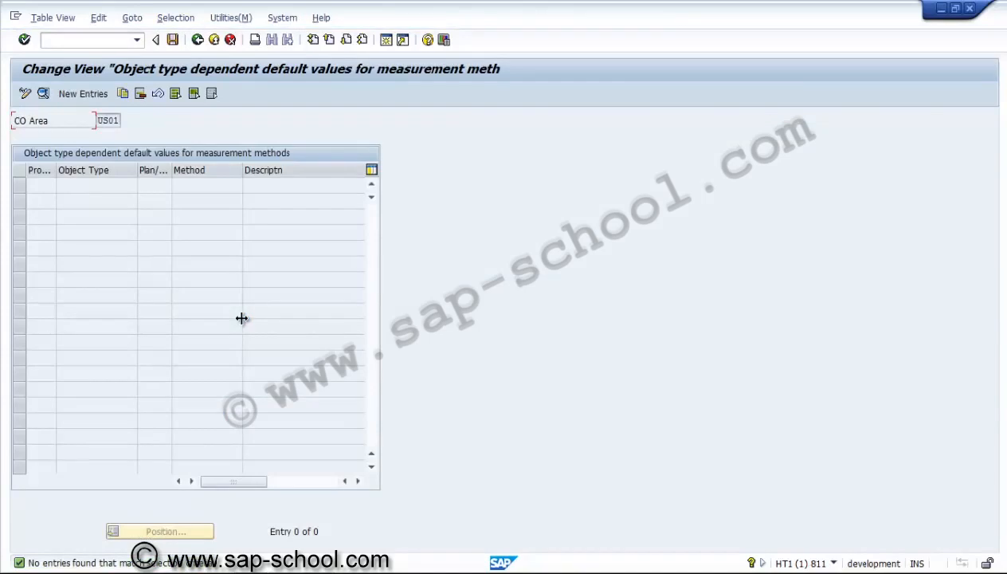
click(96, 93)
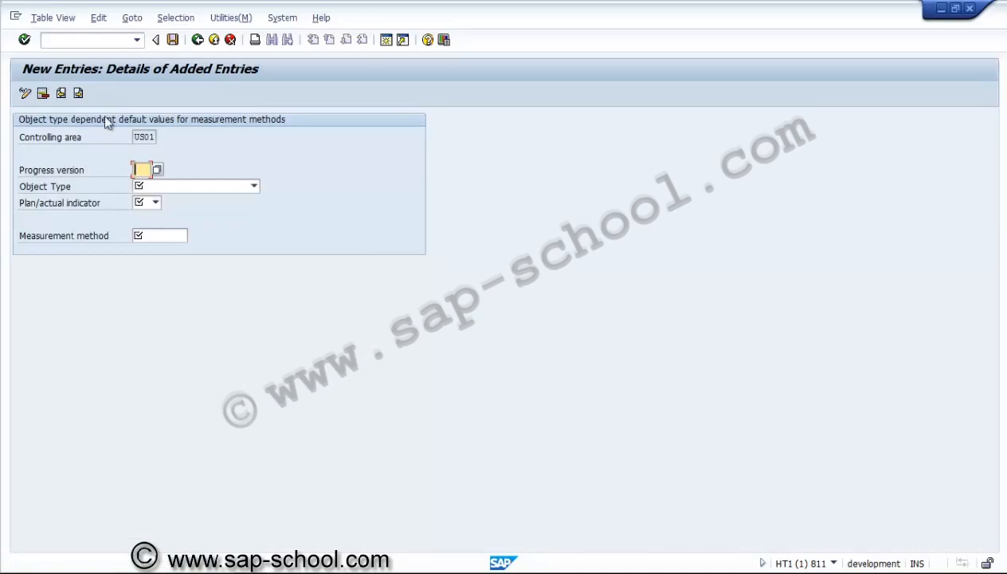
click(158, 170)
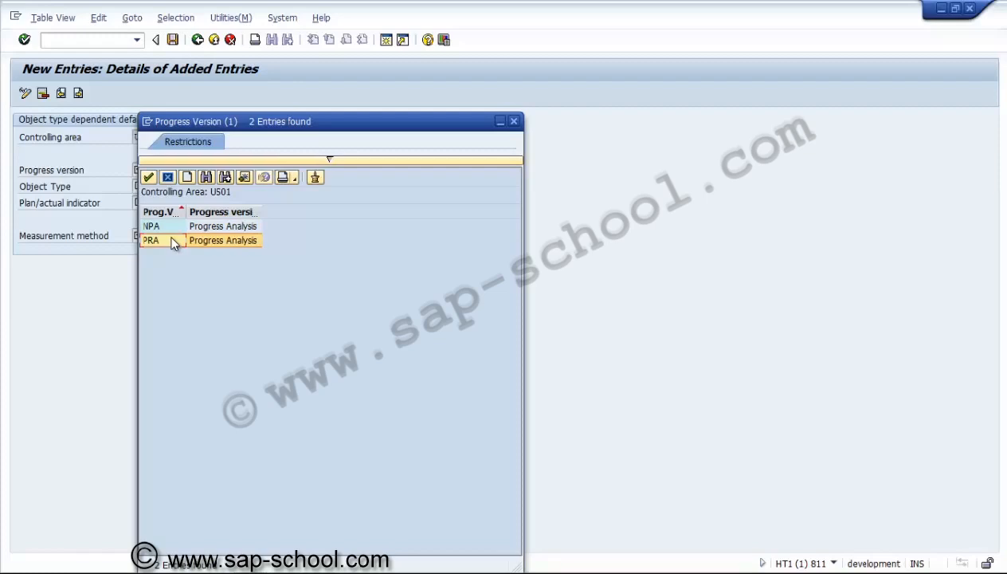
click(172, 230)
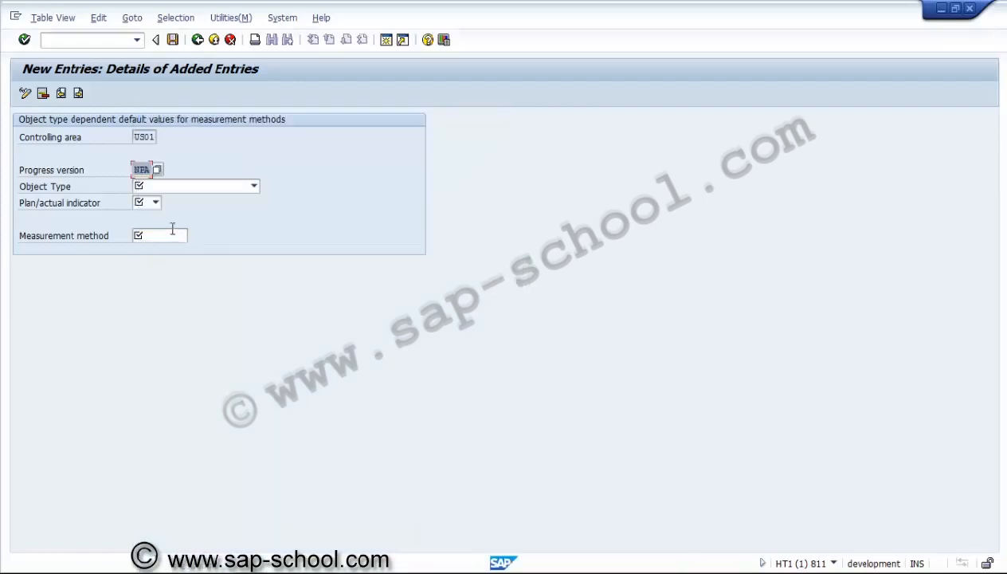
click(174, 192)
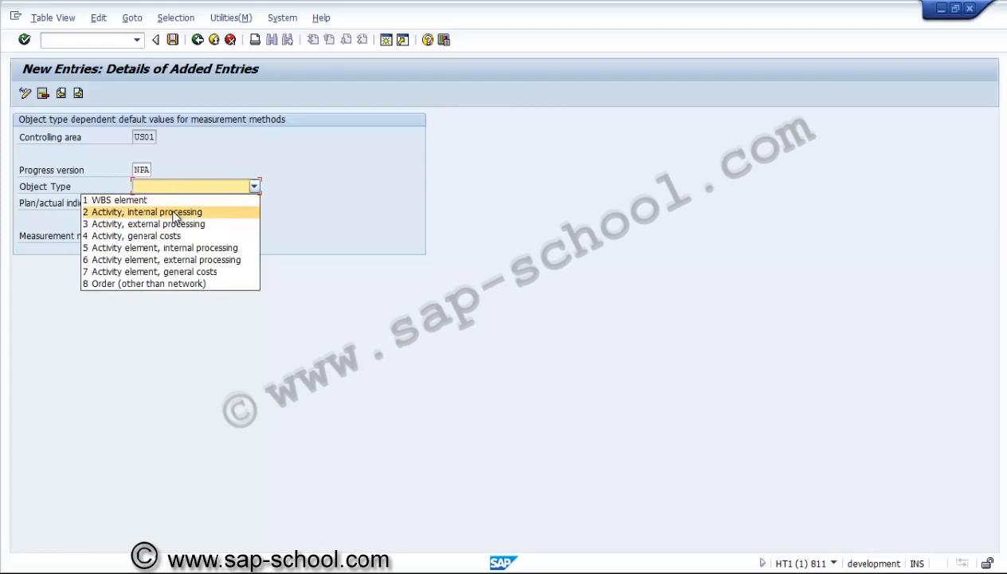
click(176, 212)
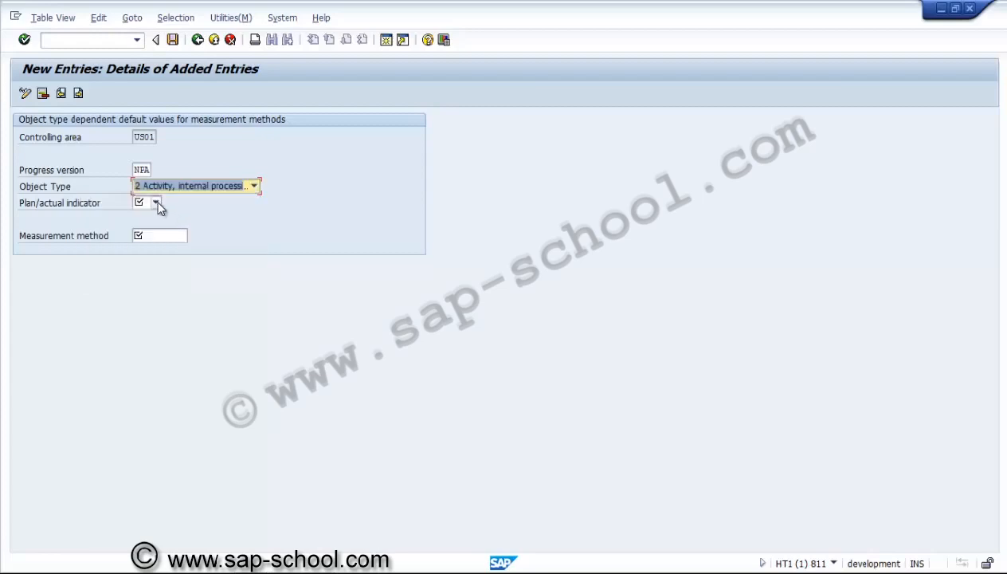
click(157, 204)
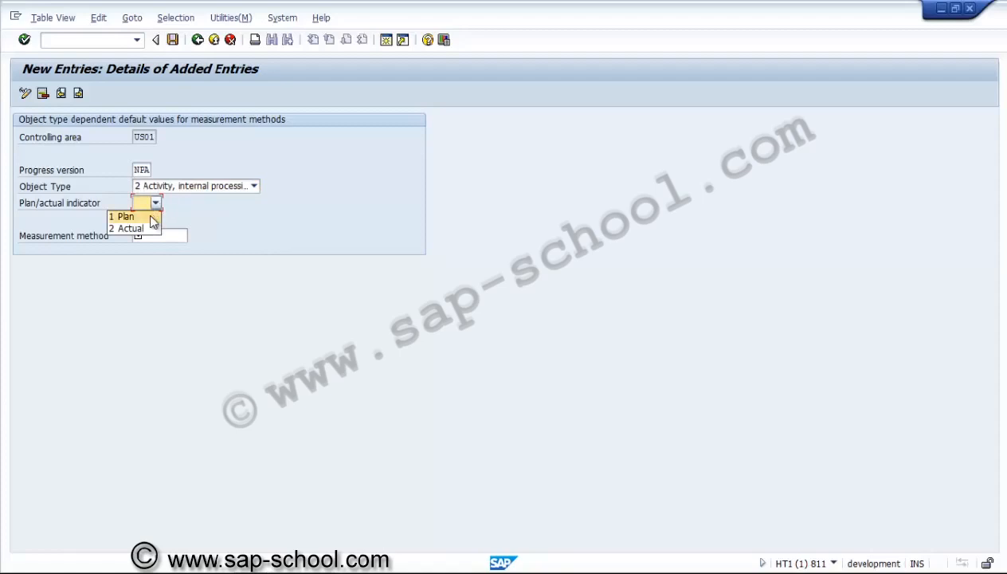
click(150, 214)
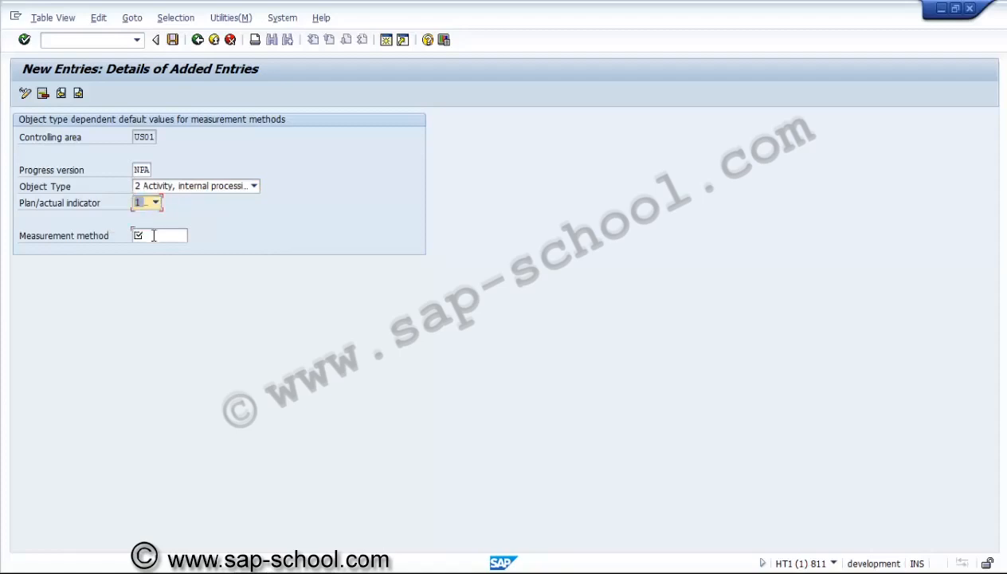
click(154, 236)
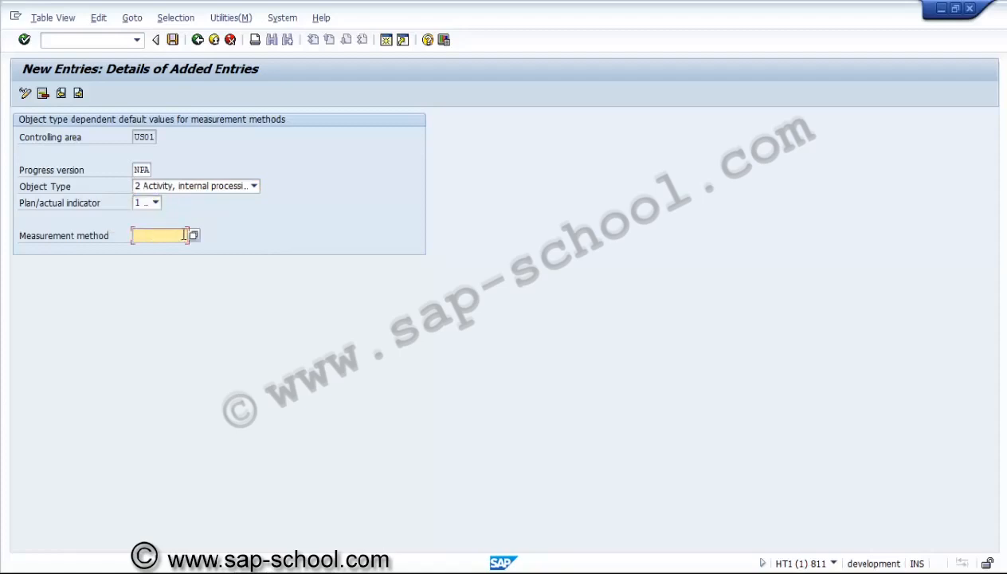
click(193, 236)
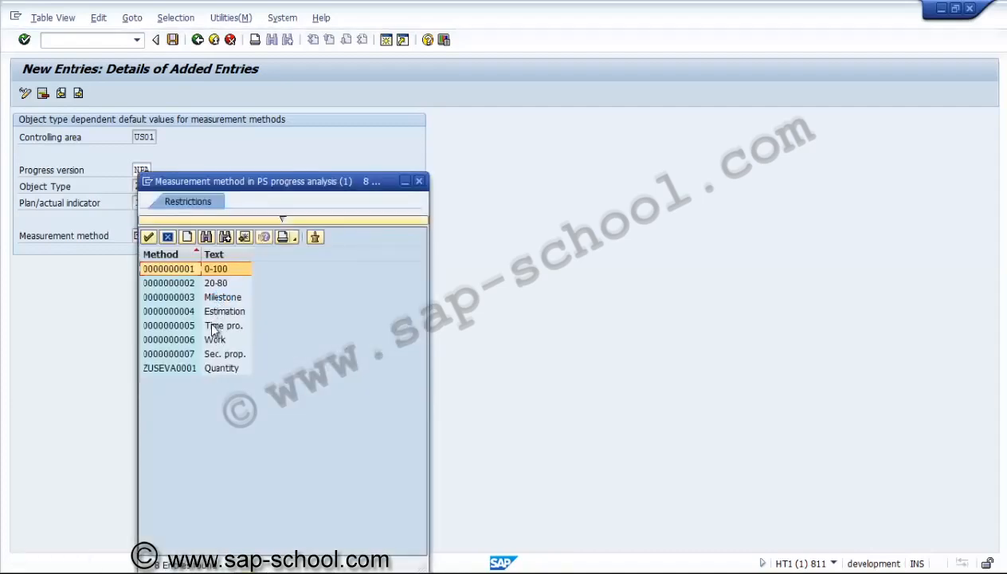
click(213, 327)
double_click(214, 327)
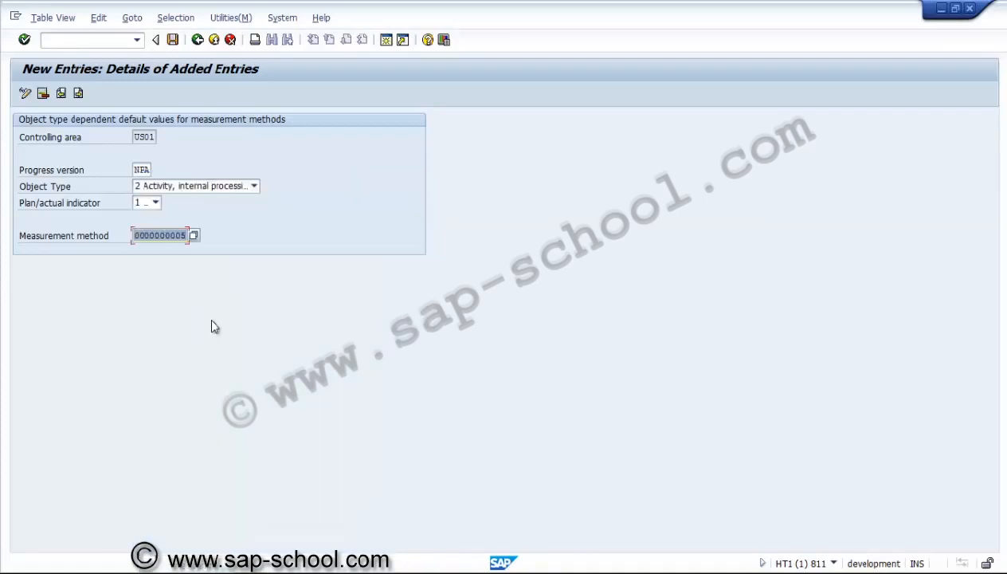
Save the entry in a new customizing request described as "PS - Measurement method defaults", and go back to the change view
click(173, 40)
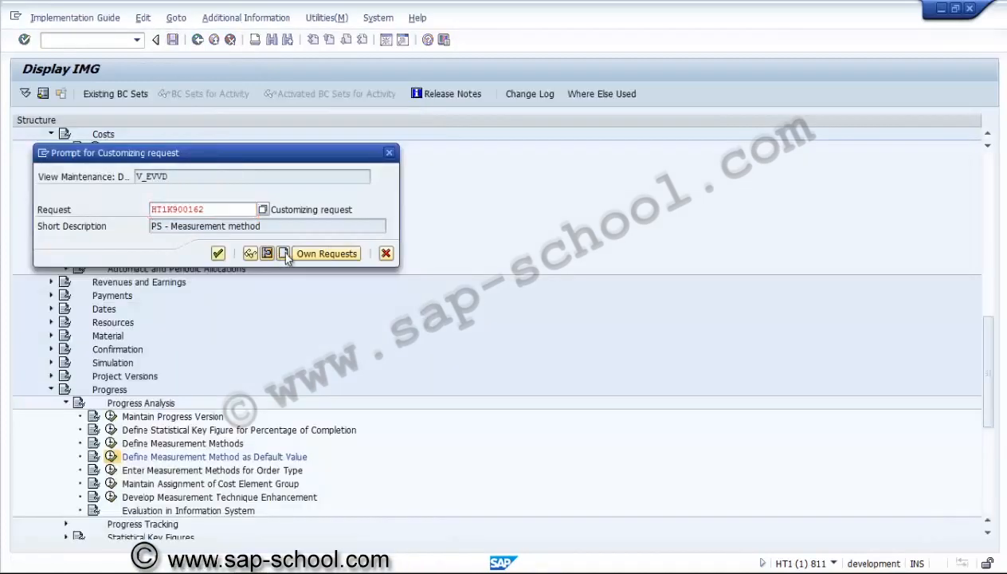
click(283, 254)
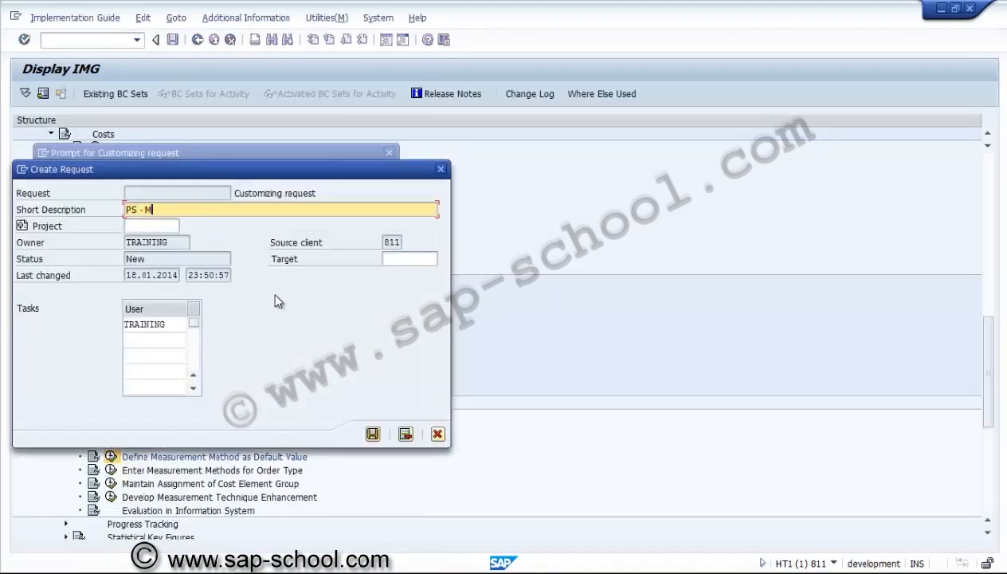
text(PS - Measurement method)
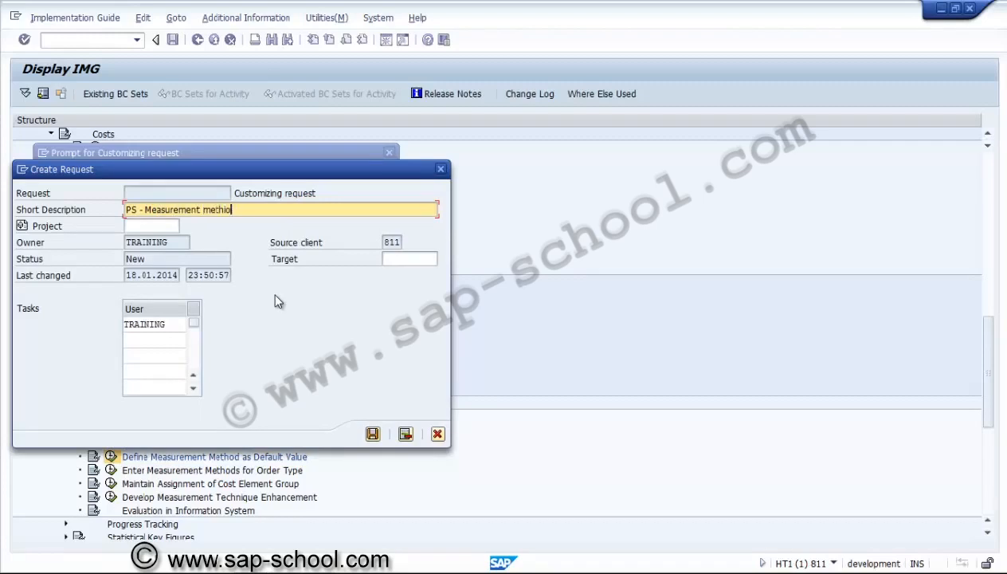
key(BackSpace)
key(BackSpace)
text(od defaults)
click(372, 433)
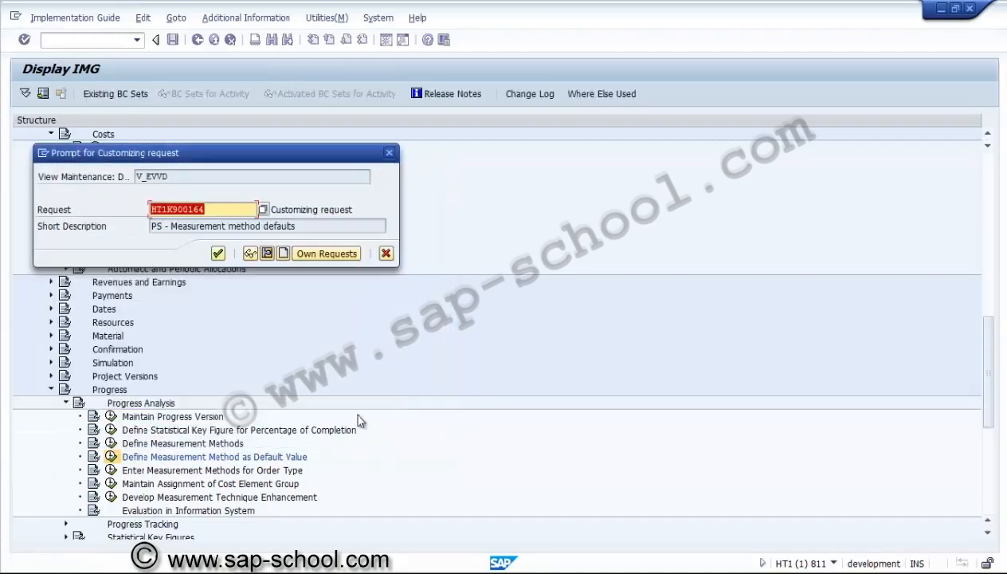
click(218, 253)
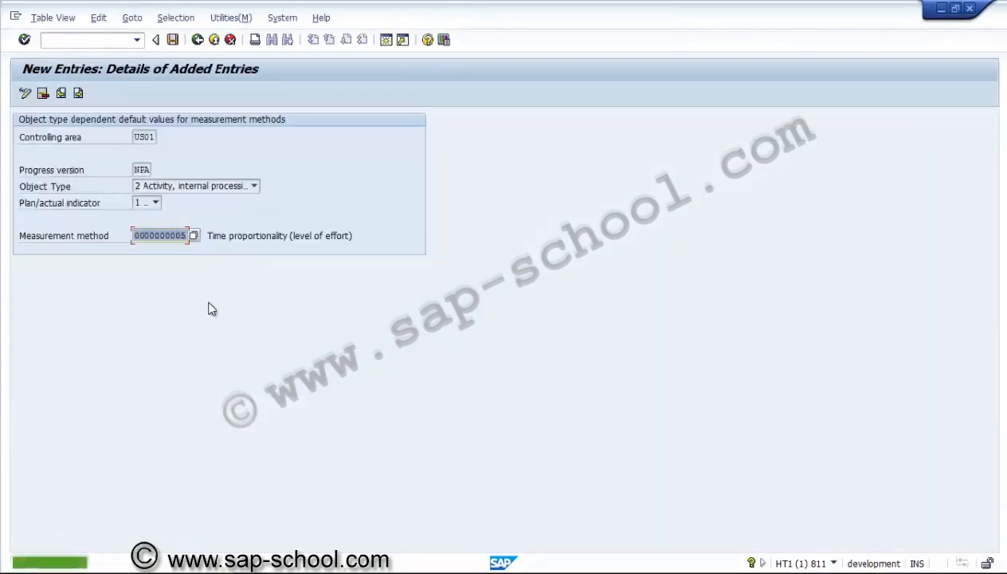
click(197, 40)
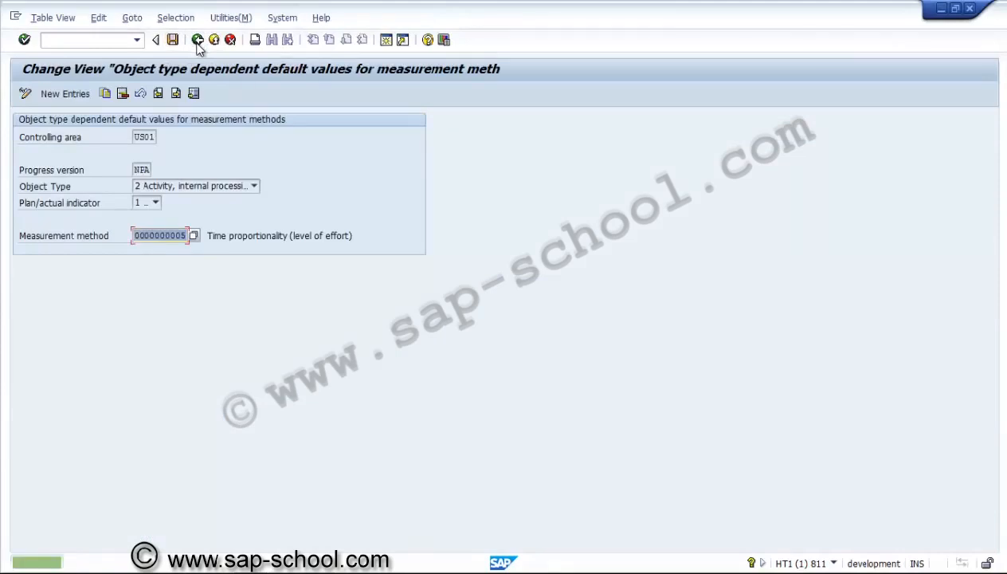
click(105, 93)
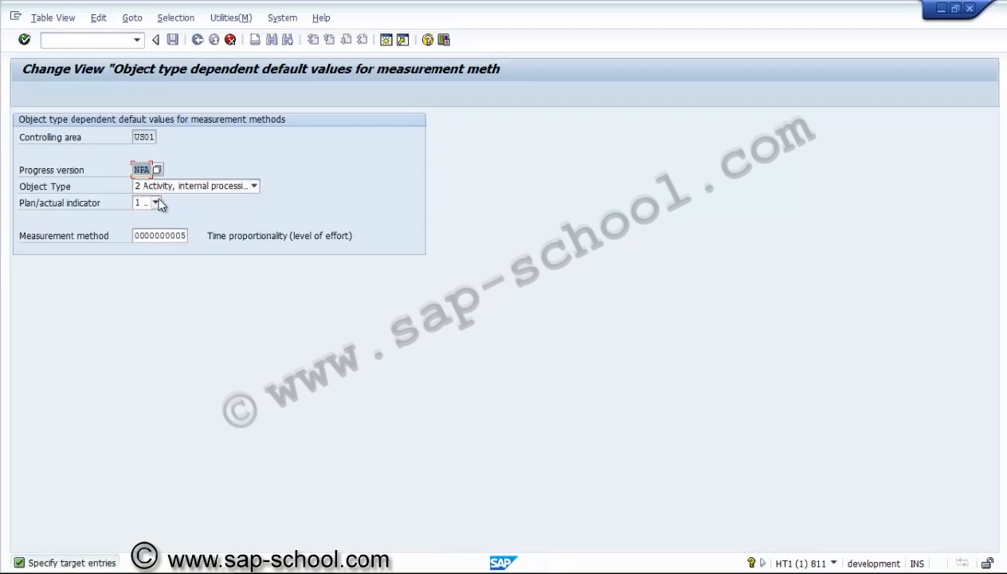
click(156, 202)
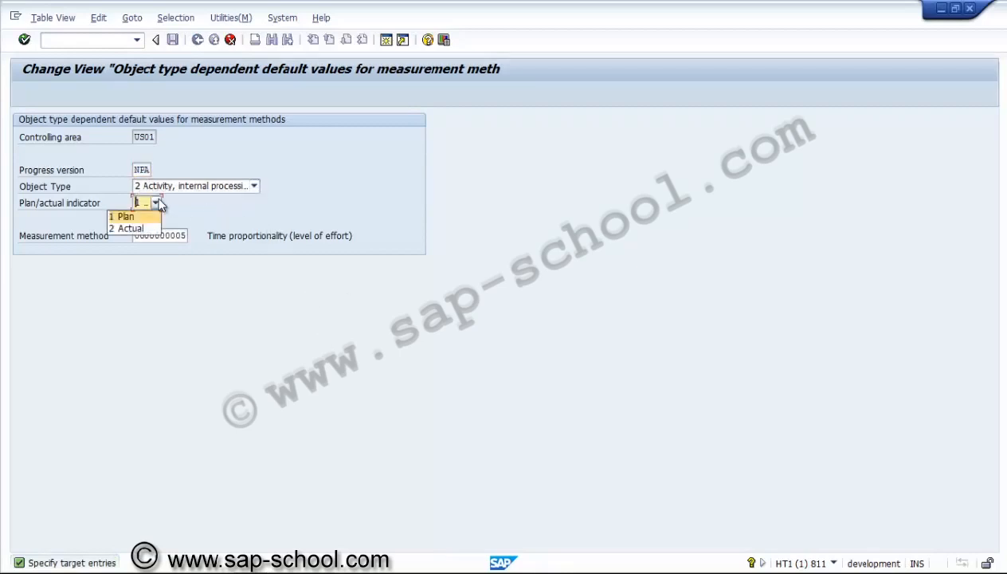
click(131, 228)
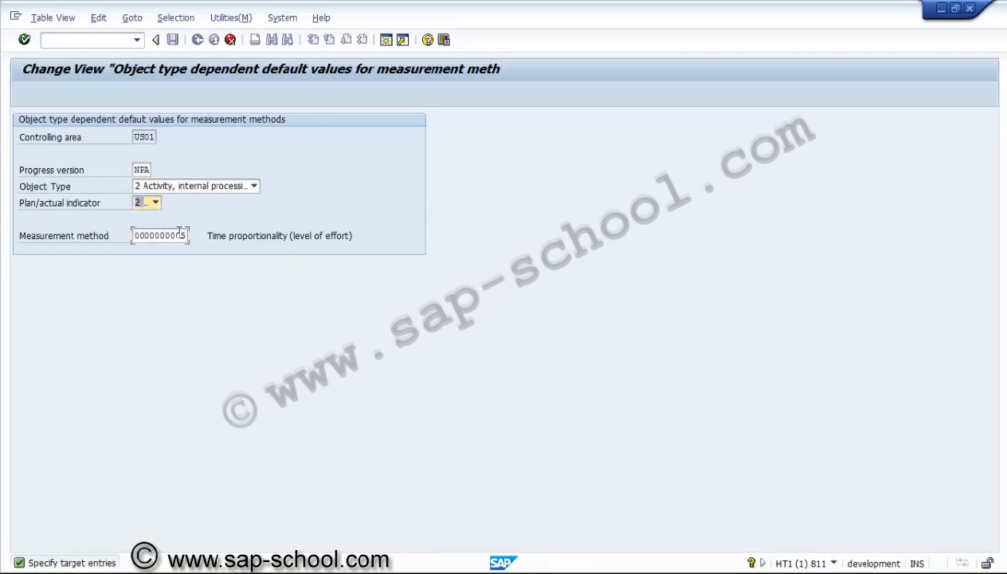
click(179, 232)
click(194, 235)
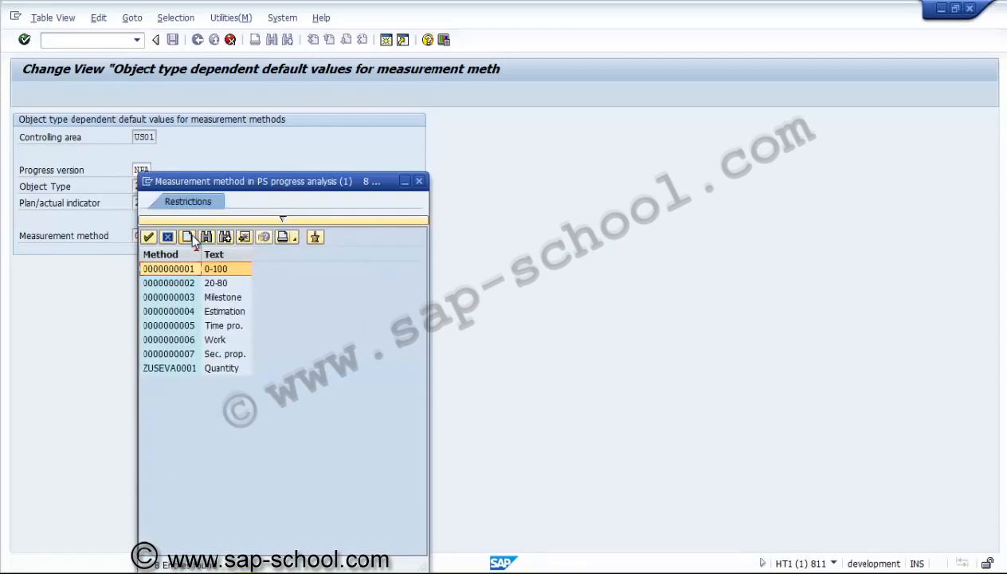
double_click(202, 341)
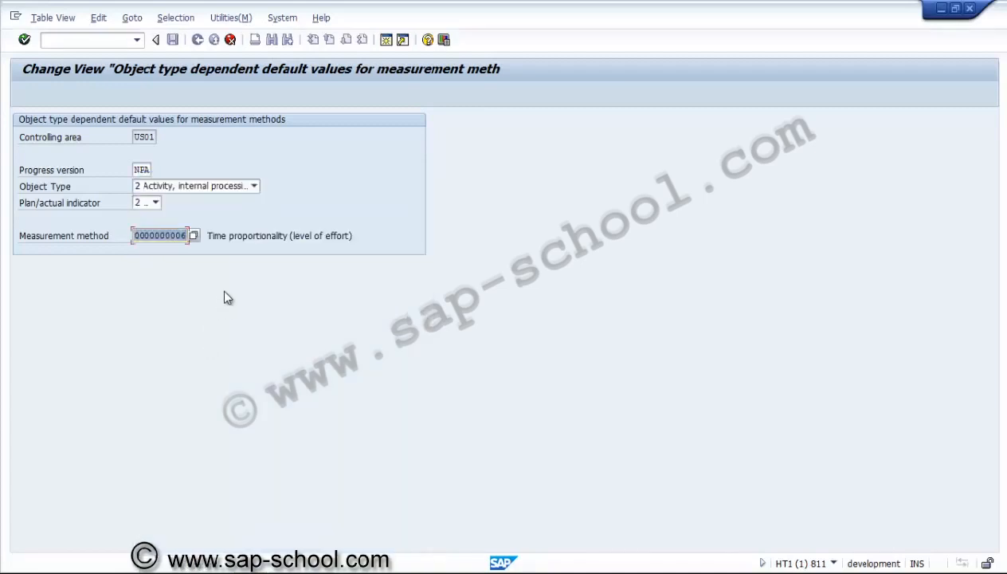
key(Return)
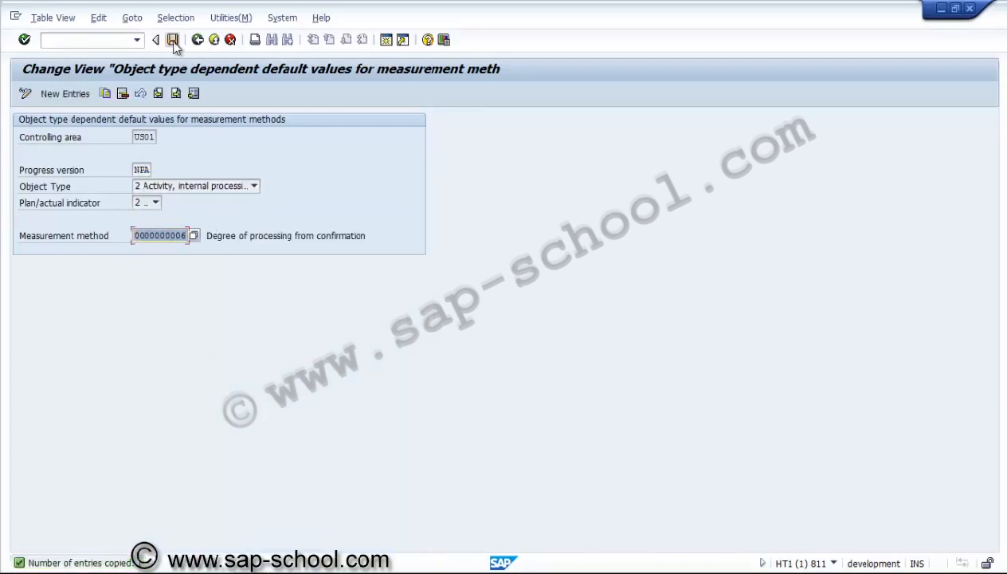
click(173, 41)
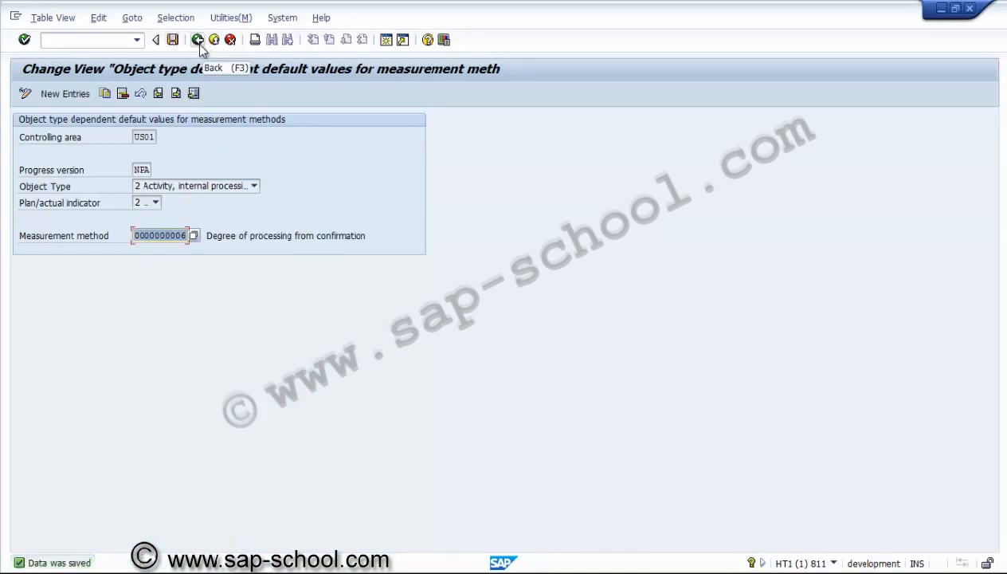
click(105, 93)
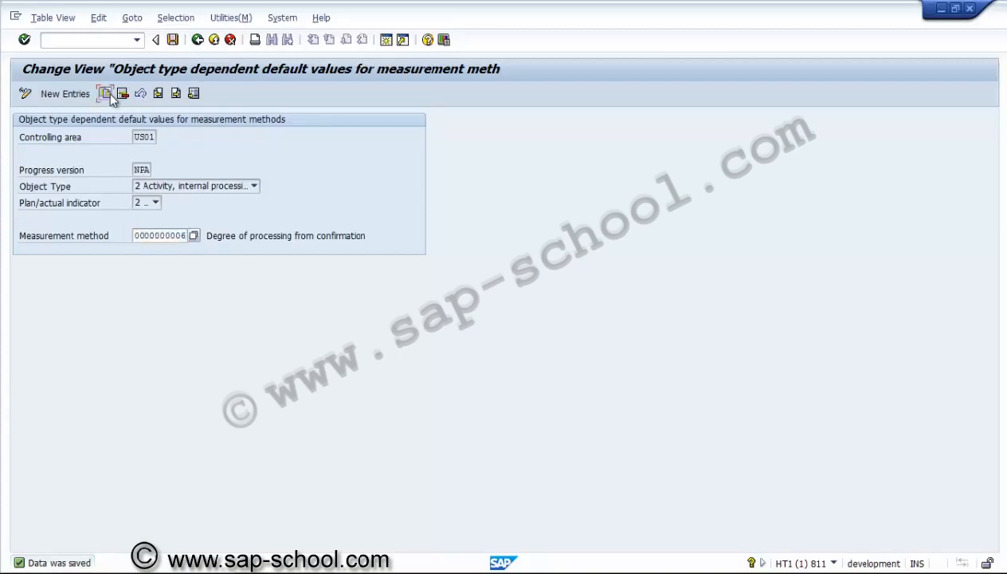
click(176, 185)
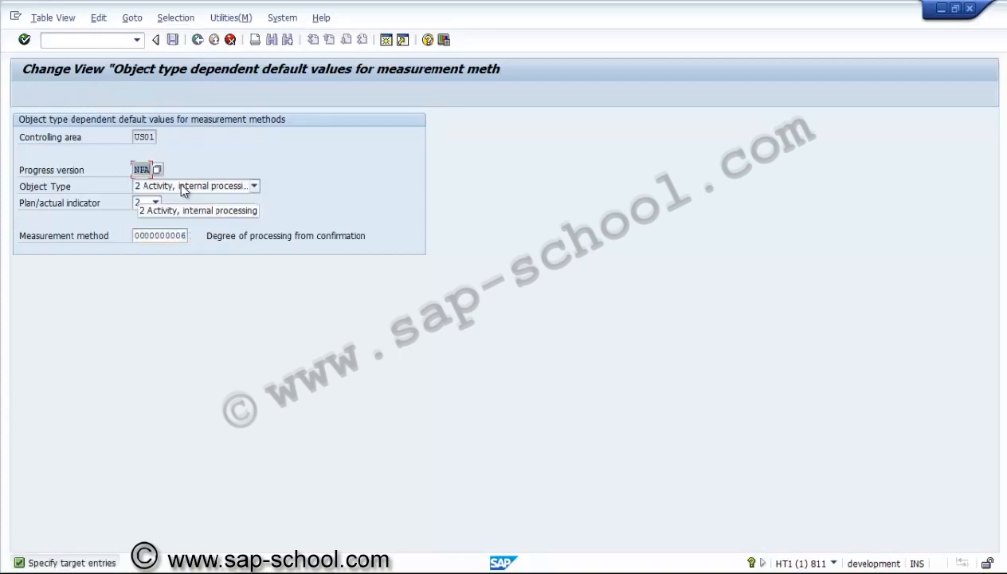
click(182, 188)
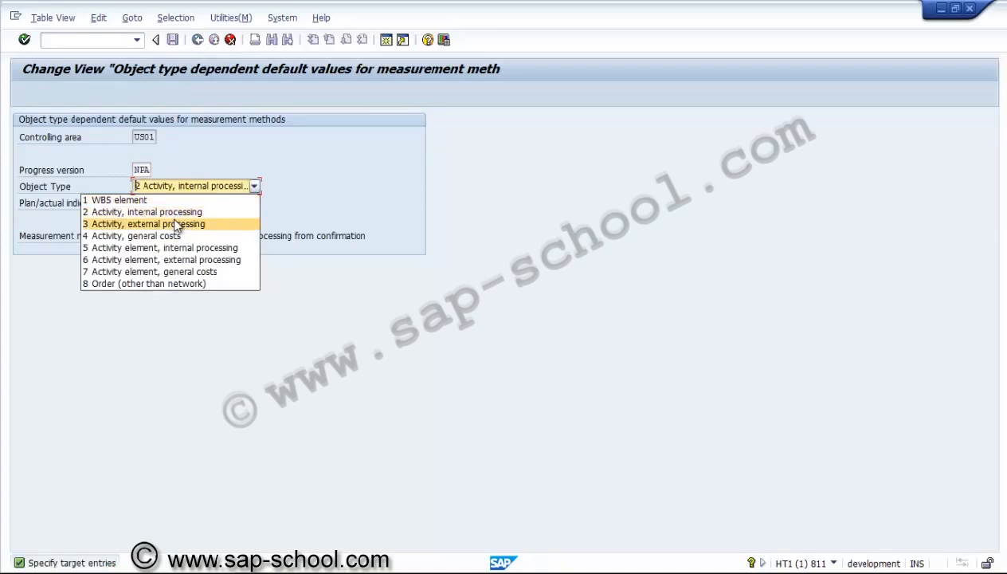
click(175, 226)
click(157, 204)
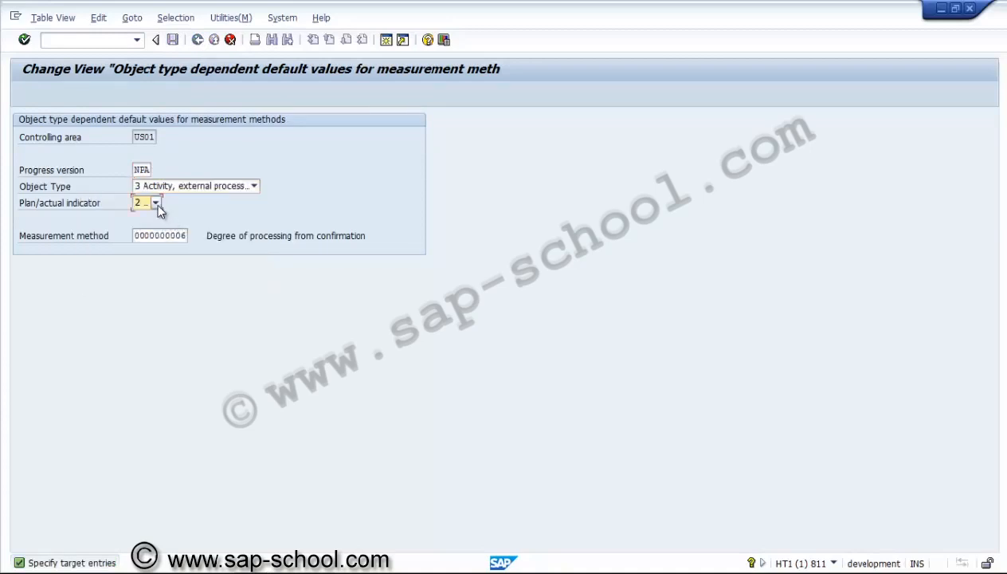
click(156, 203)
click(143, 213)
click(173, 237)
click(189, 236)
double_click(177, 326)
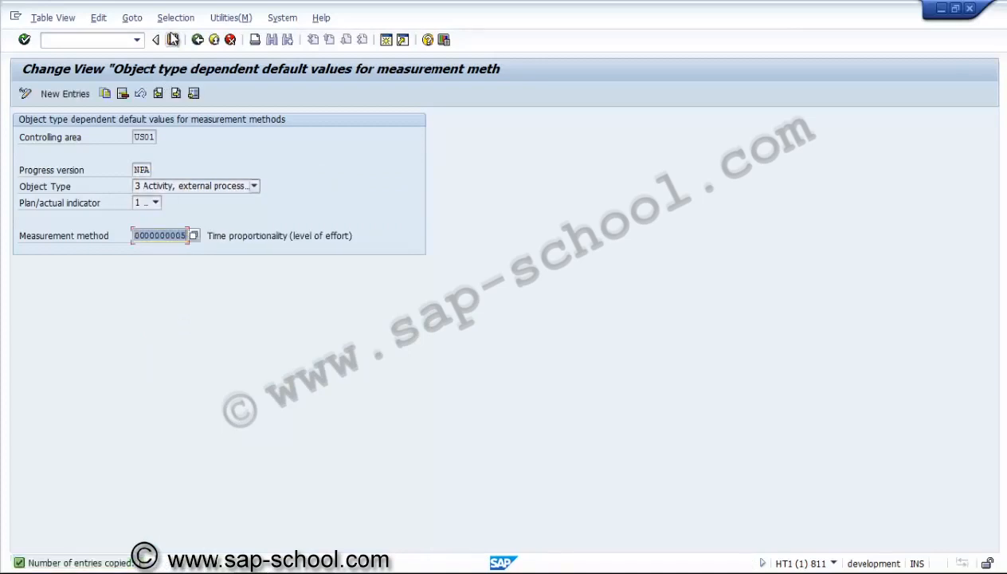
click(172, 39)
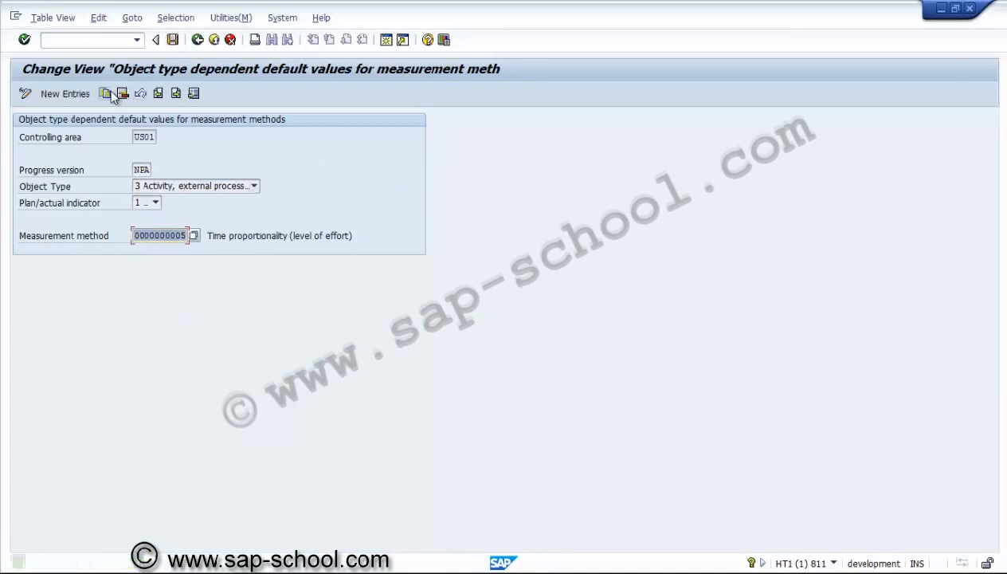
click(107, 92)
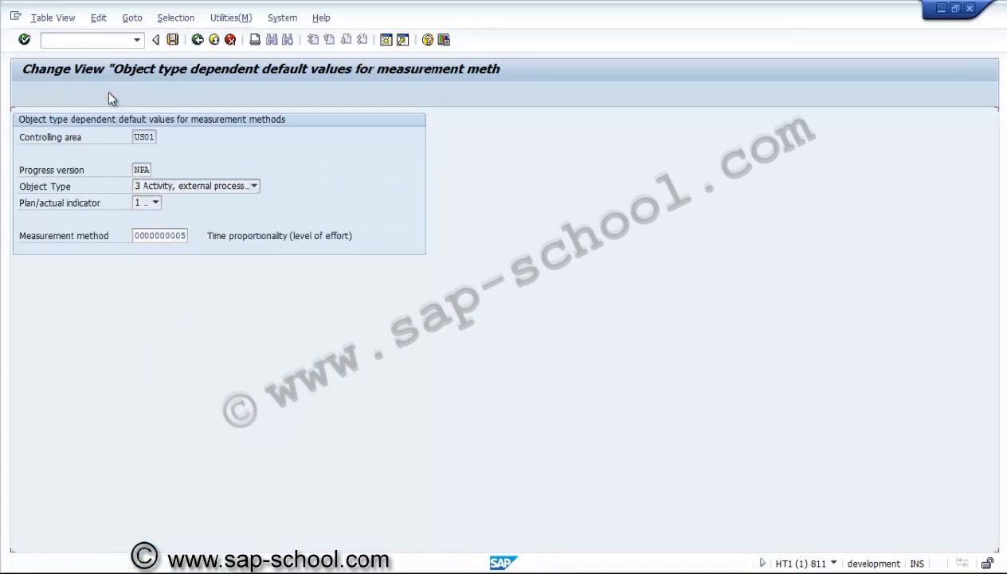
click(140, 186)
click(142, 230)
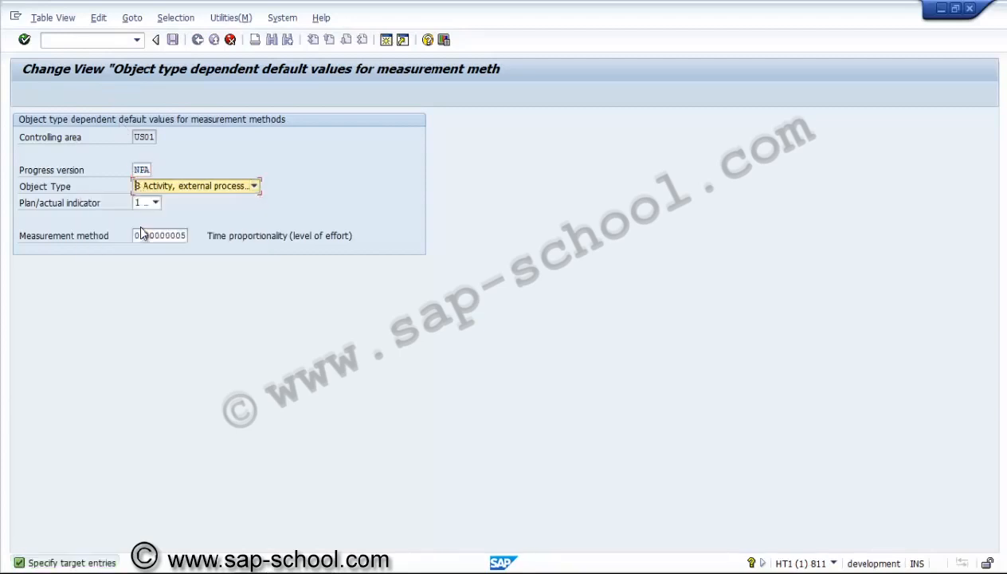
click(152, 204)
click(130, 229)
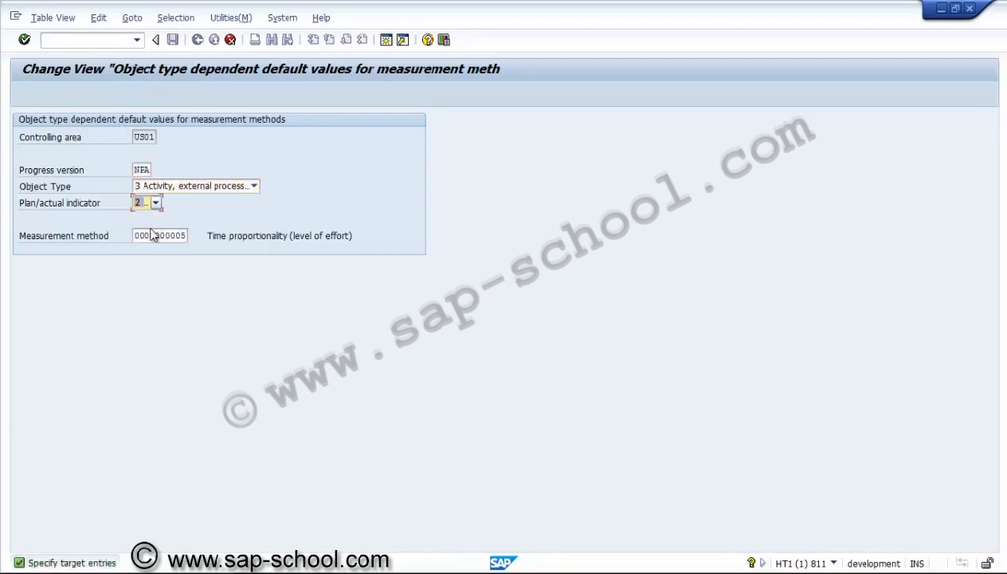
click(168, 234)
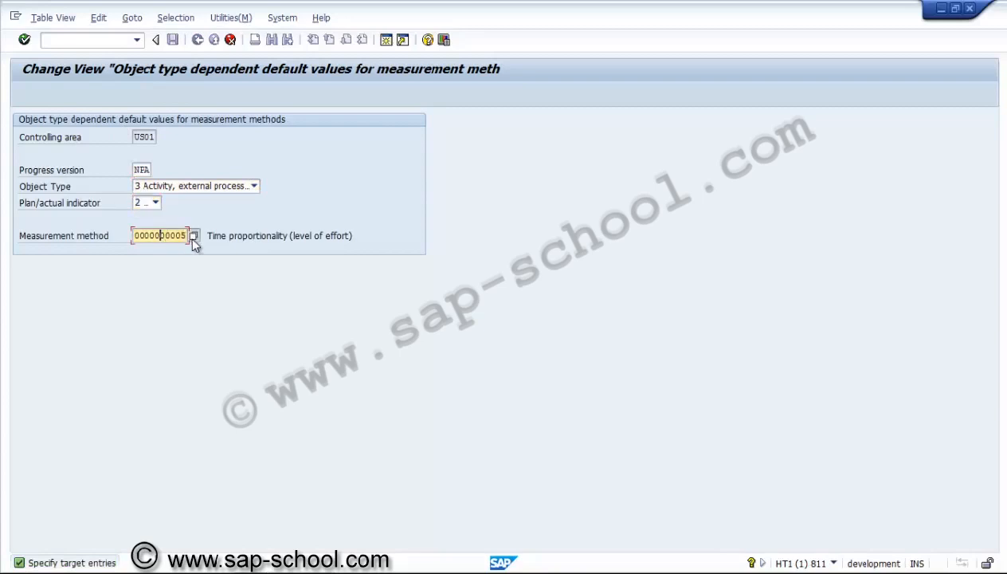
click(193, 236)
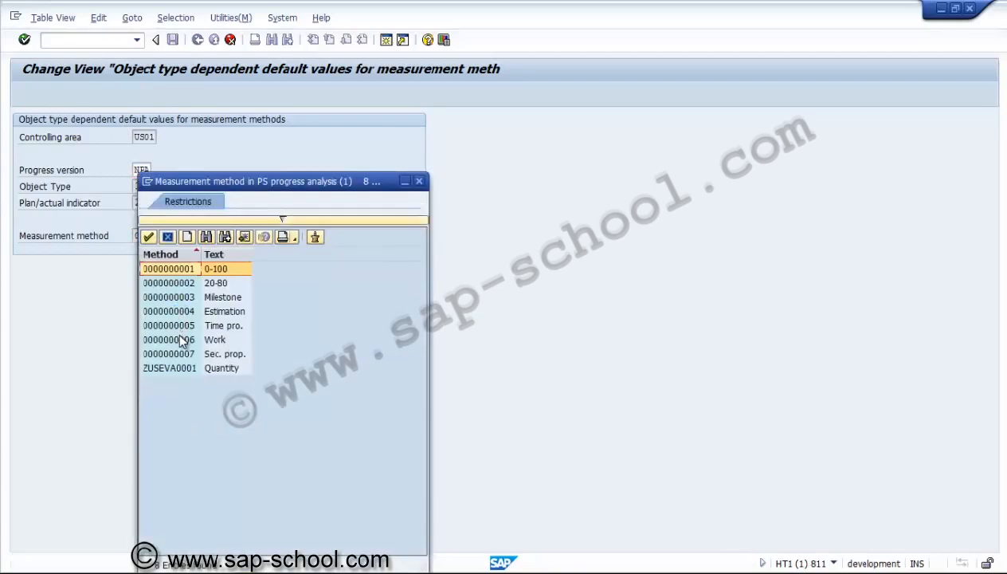
double_click(180, 338)
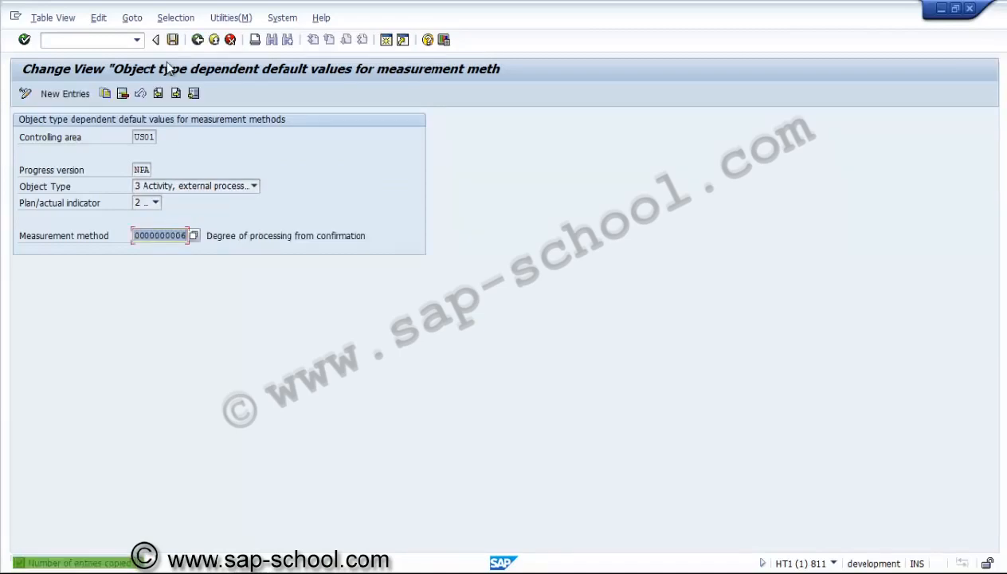
click(173, 40)
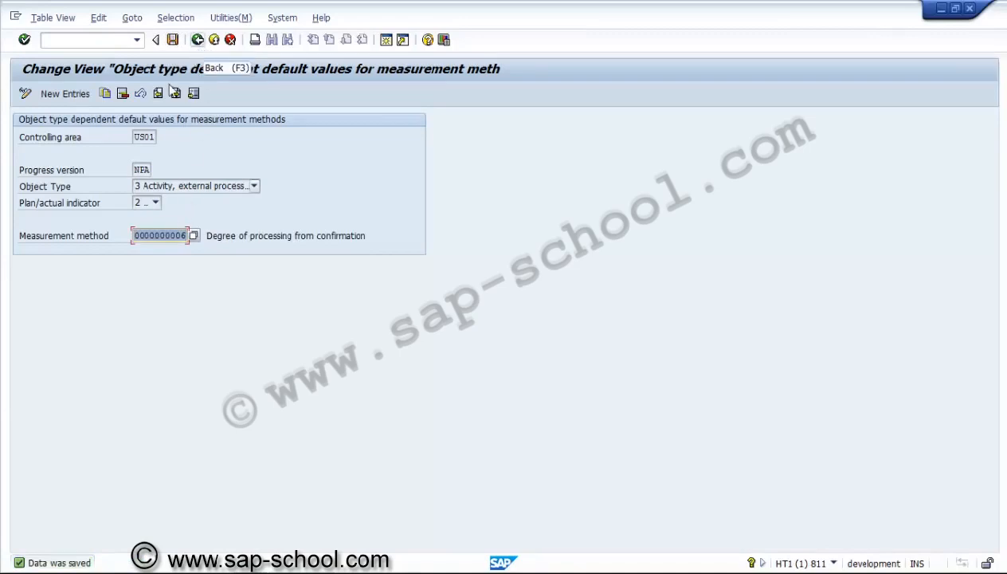
Copy the external processing Actual entry to progress version PRA, with object type 1 WBS element and indicator 1 Plan
click(104, 93)
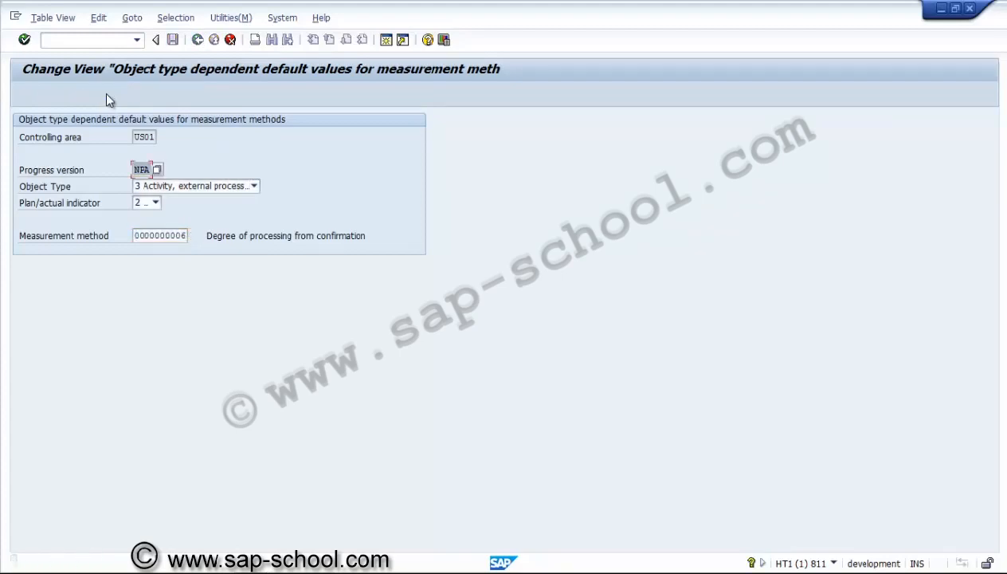
click(157, 170)
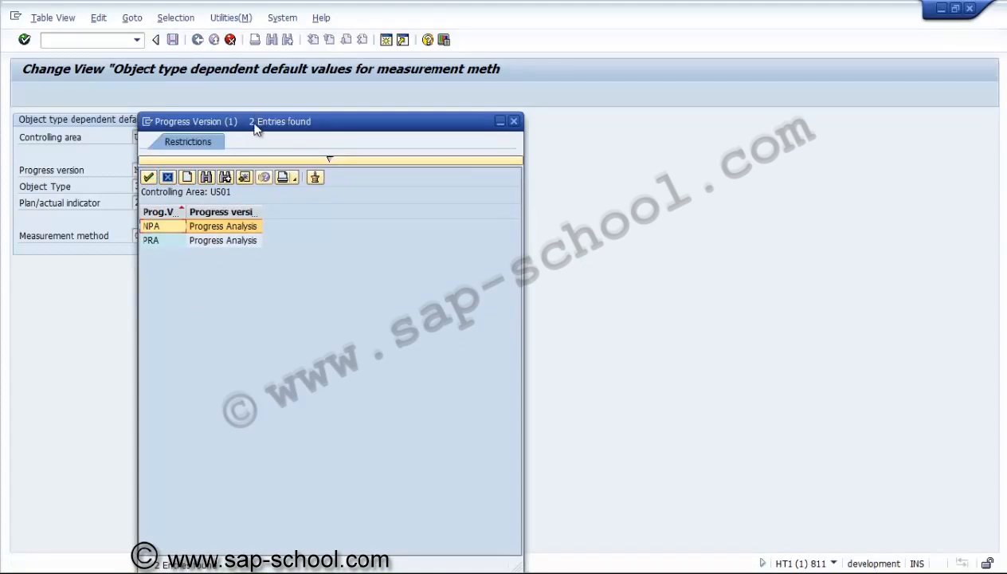
drag(256, 130, 458, 40)
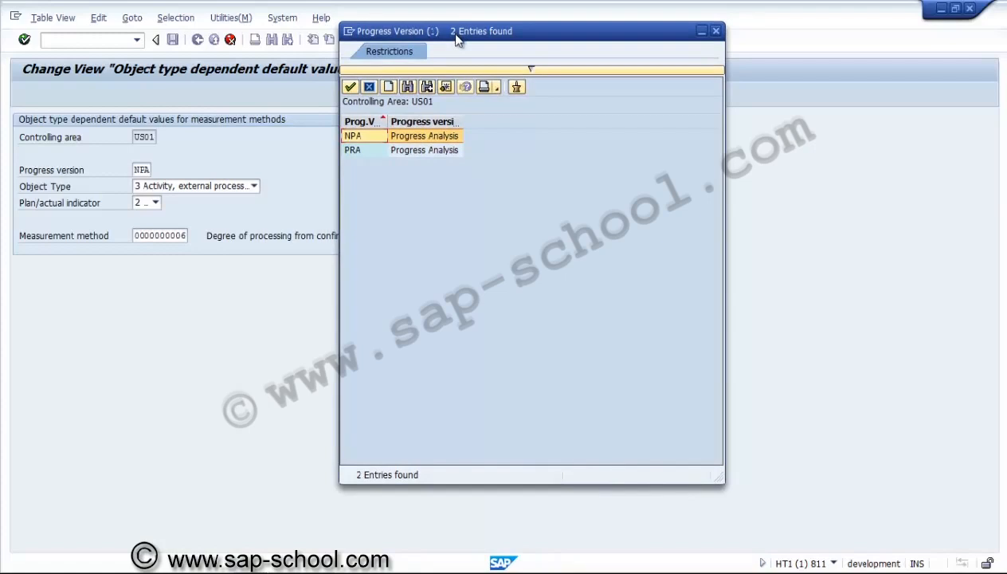
click(380, 152)
double_click(379, 154)
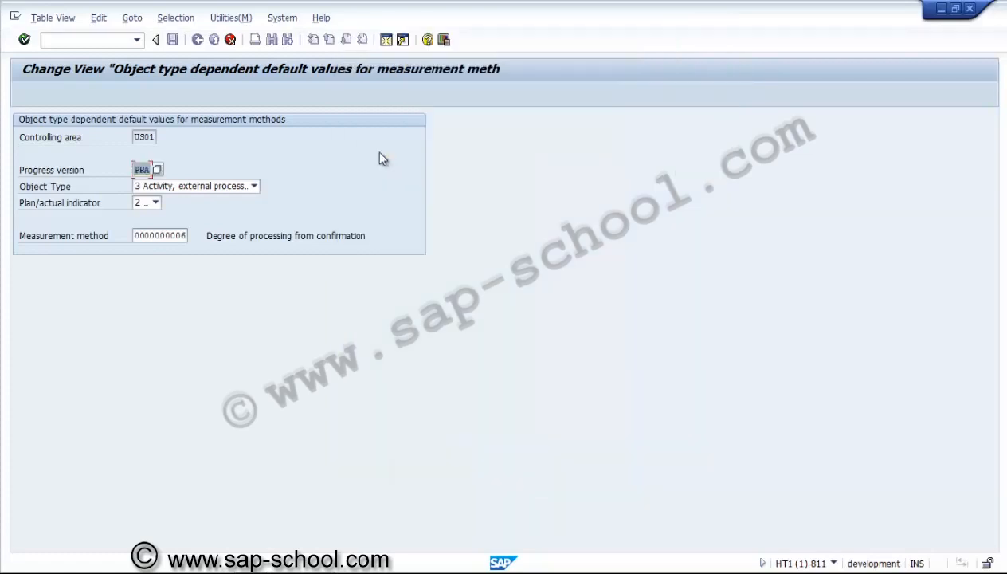
click(236, 188)
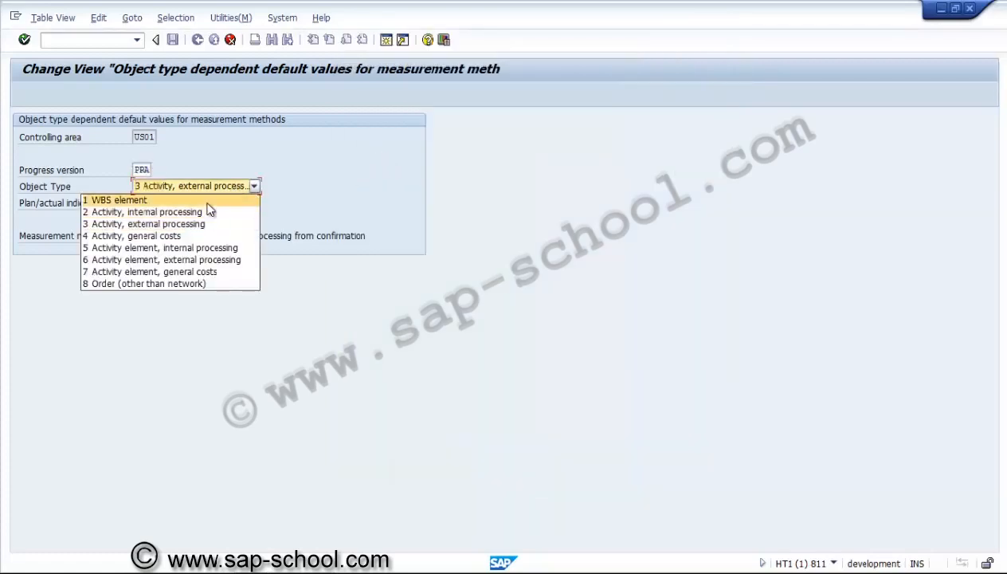
click(207, 203)
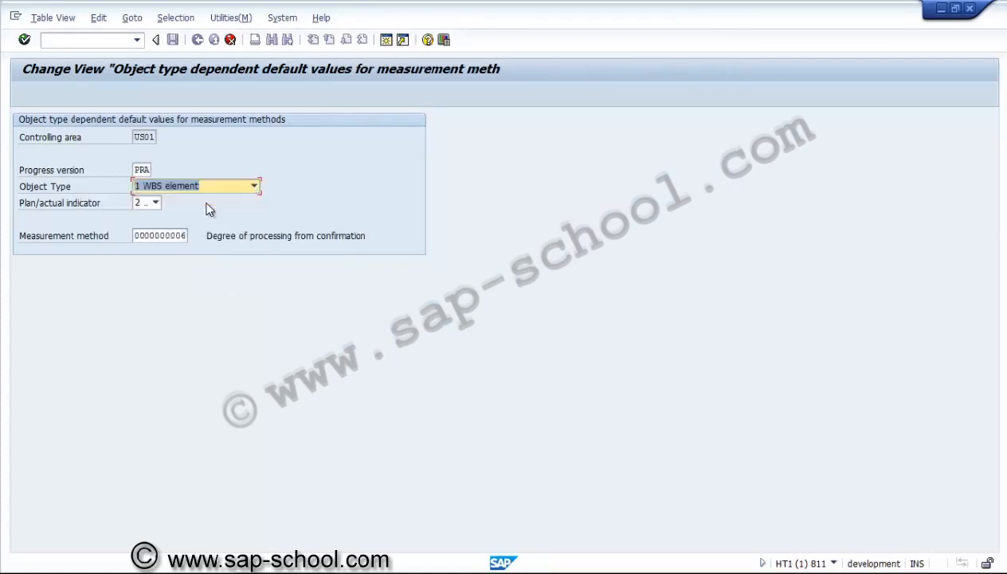
click(156, 204)
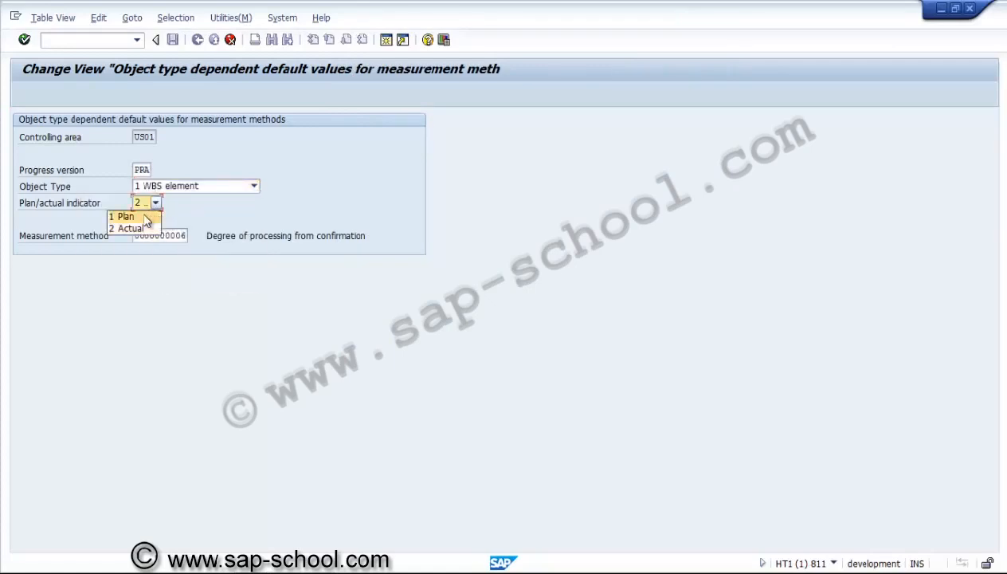
click(152, 214)
Assign measurement method ZUSEVA0001 to the copied WBS element entry and save it
click(163, 236)
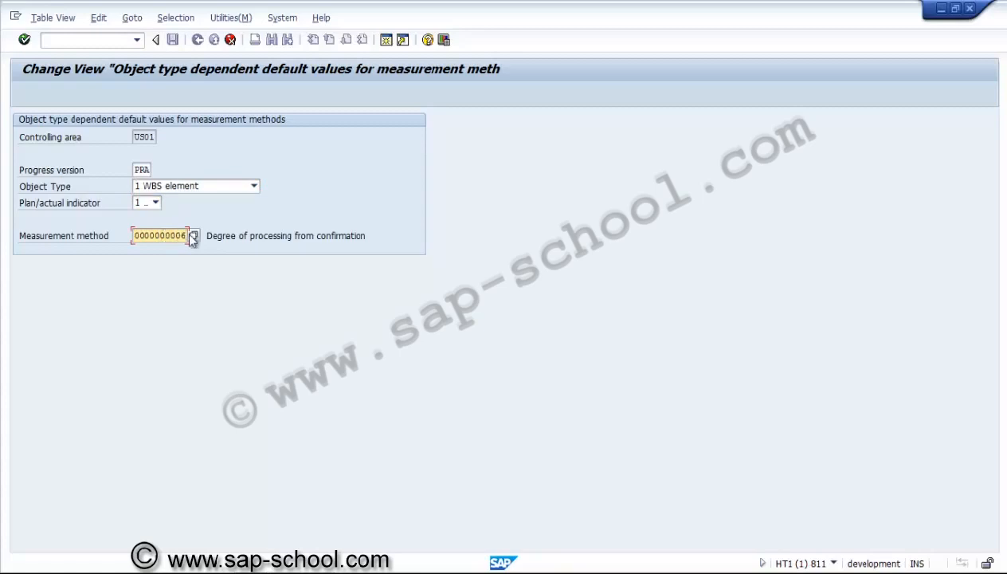
click(193, 236)
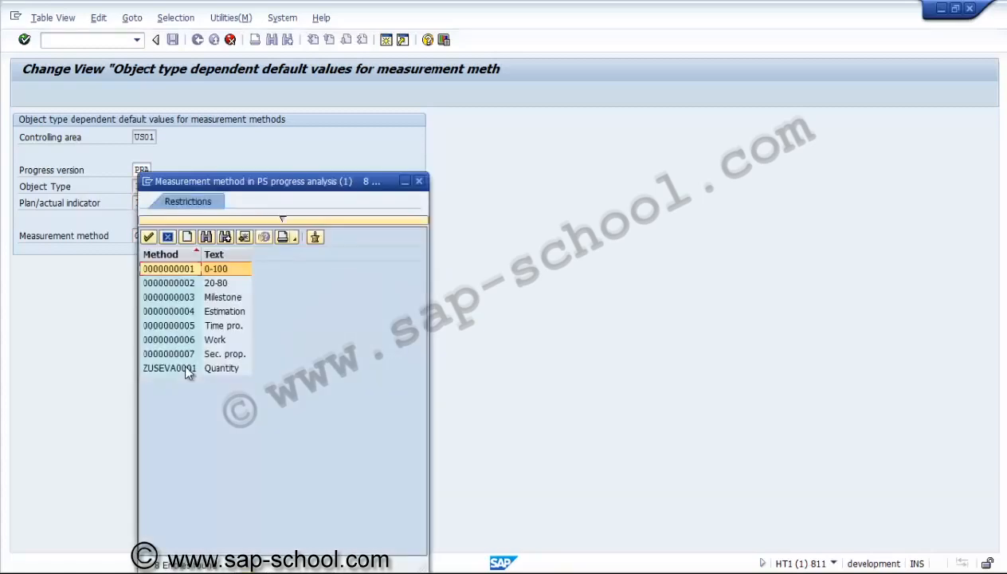
click(185, 368)
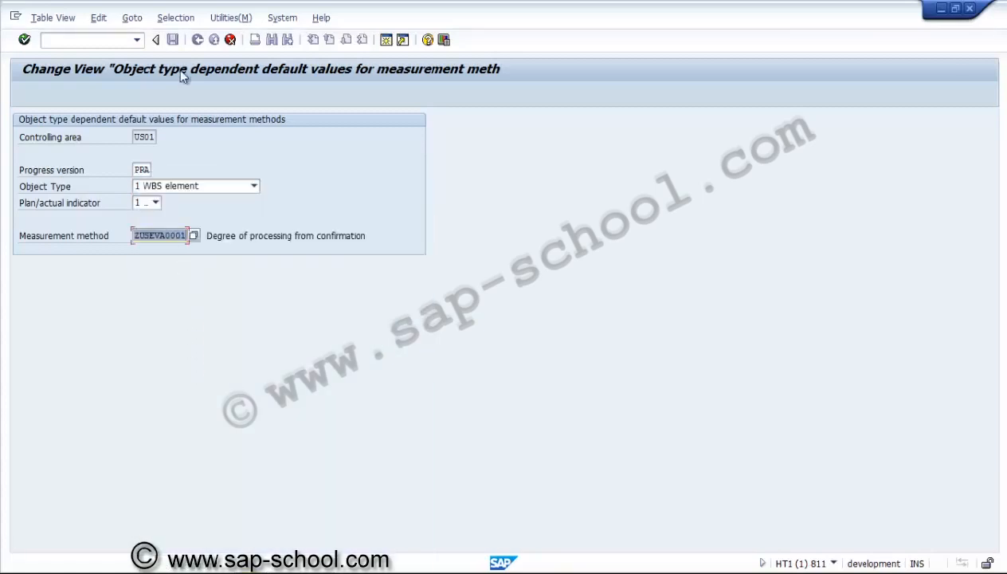
key(Return)
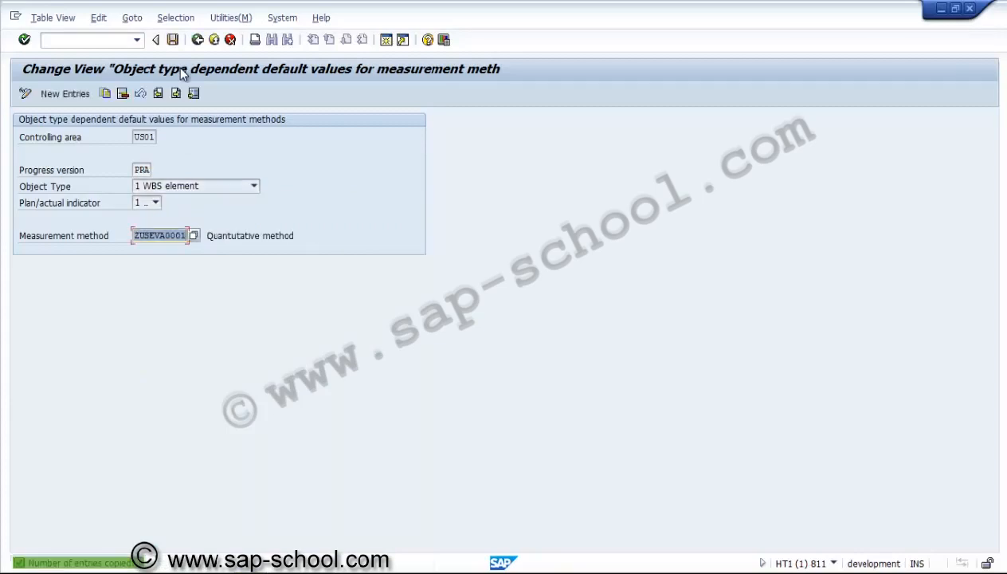
click(175, 40)
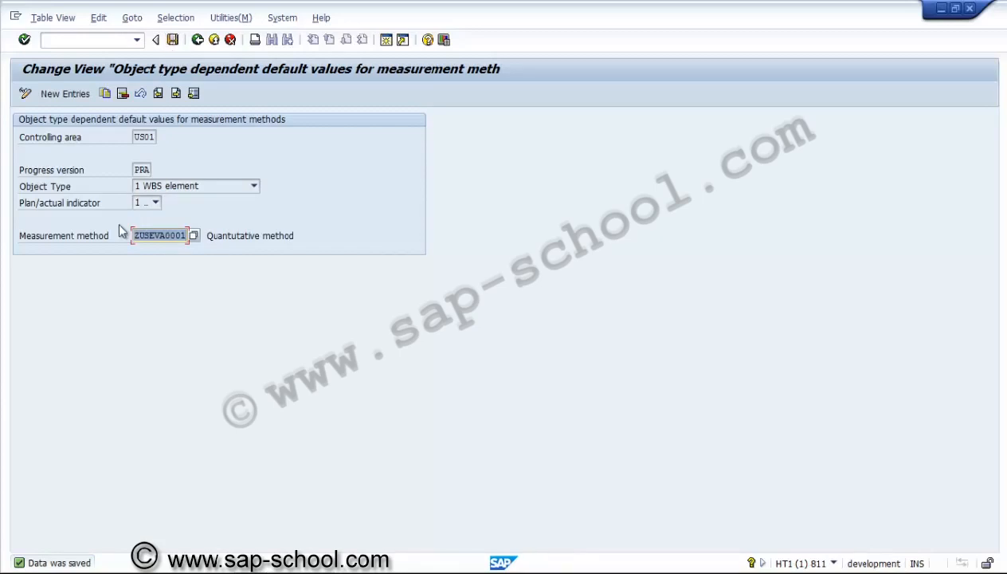
Copy the PRA WBS element Plan entry as 2 Actual, keeping measurement method ZUSEVA0001, and save it
click(103, 93)
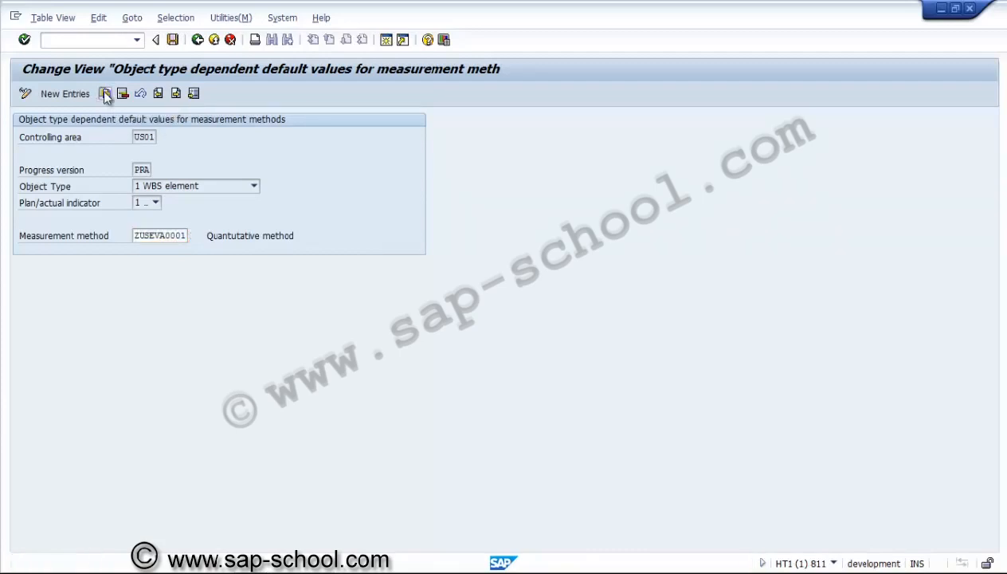
click(155, 204)
click(145, 227)
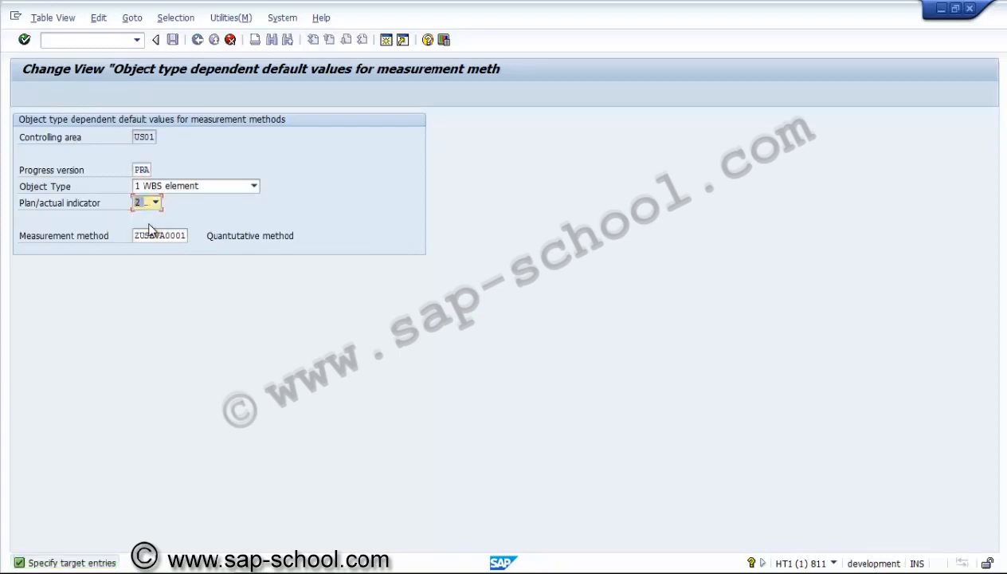
key(Return)
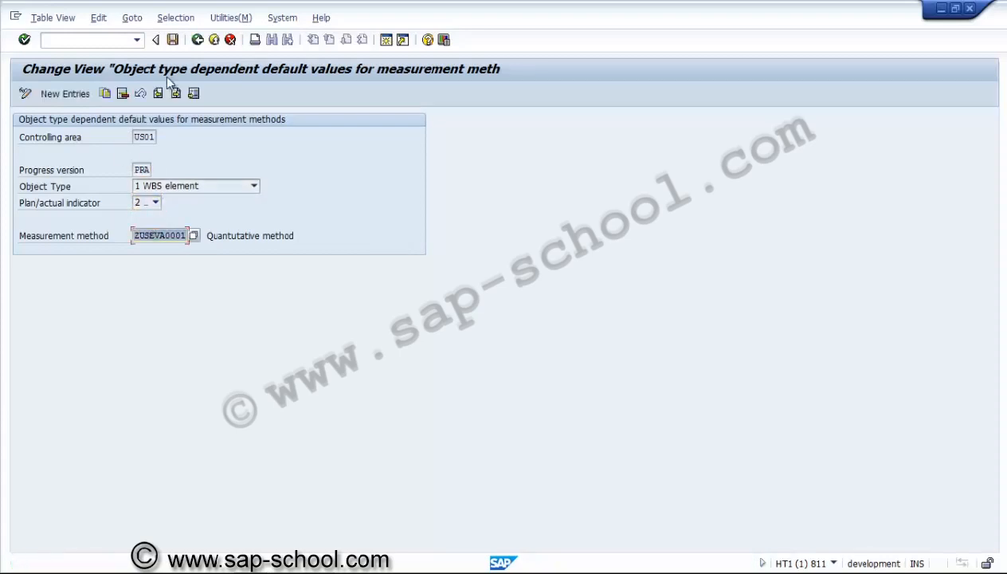
click(173, 40)
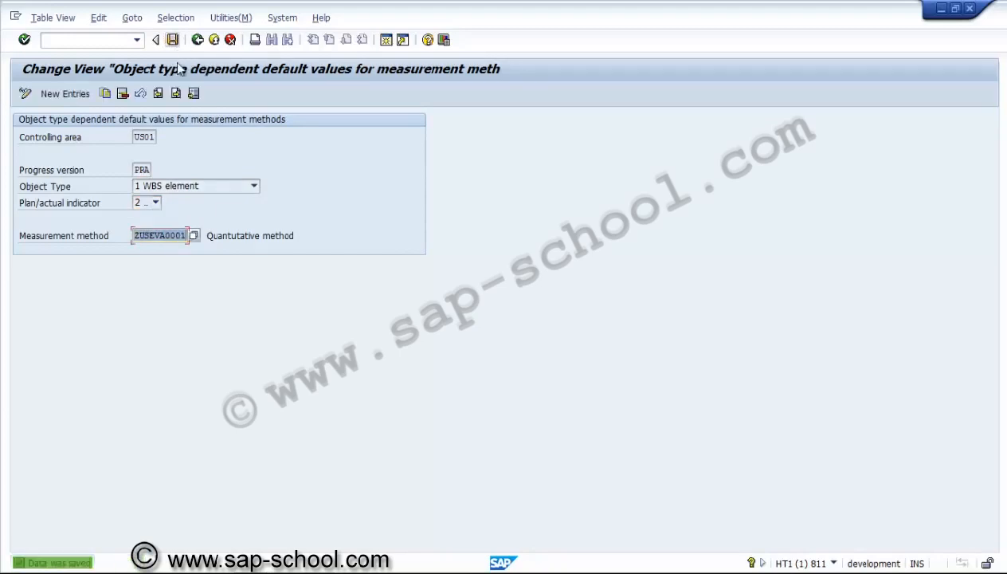
Copy the PRA WBS element entry to object type 2 Activity, internal processing, with indicator 1 Plan, and save it
click(105, 95)
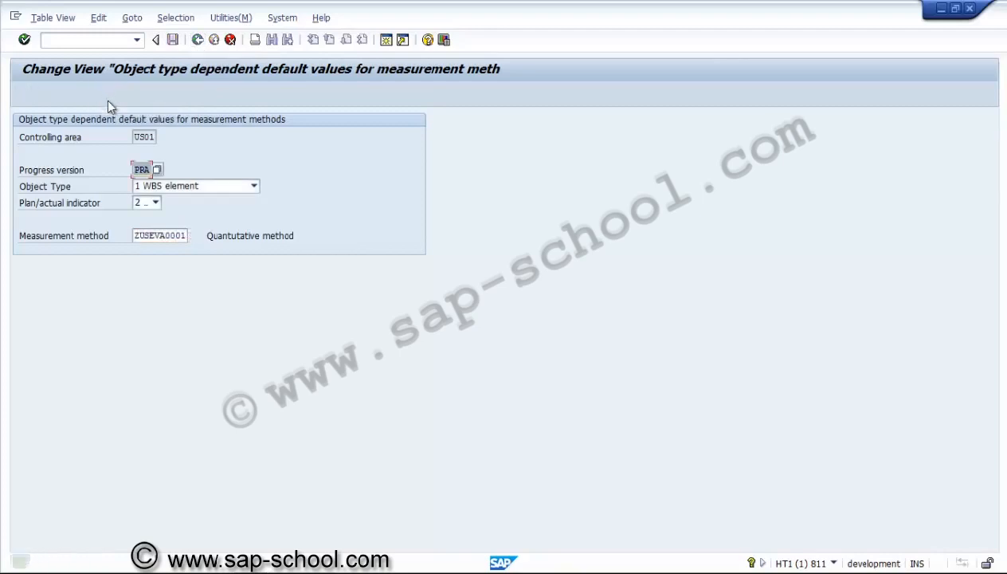
click(164, 191)
click(164, 190)
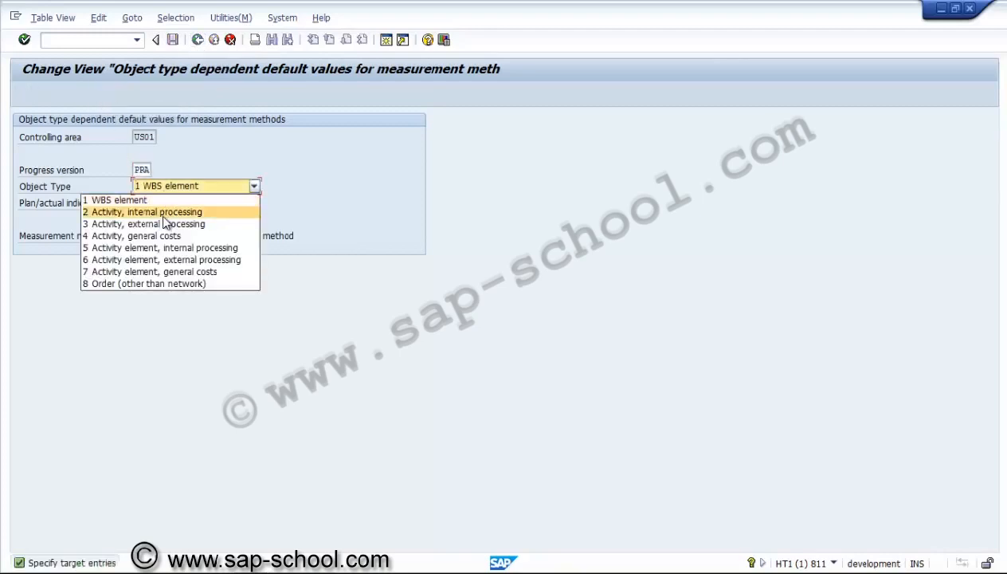
click(161, 213)
click(157, 203)
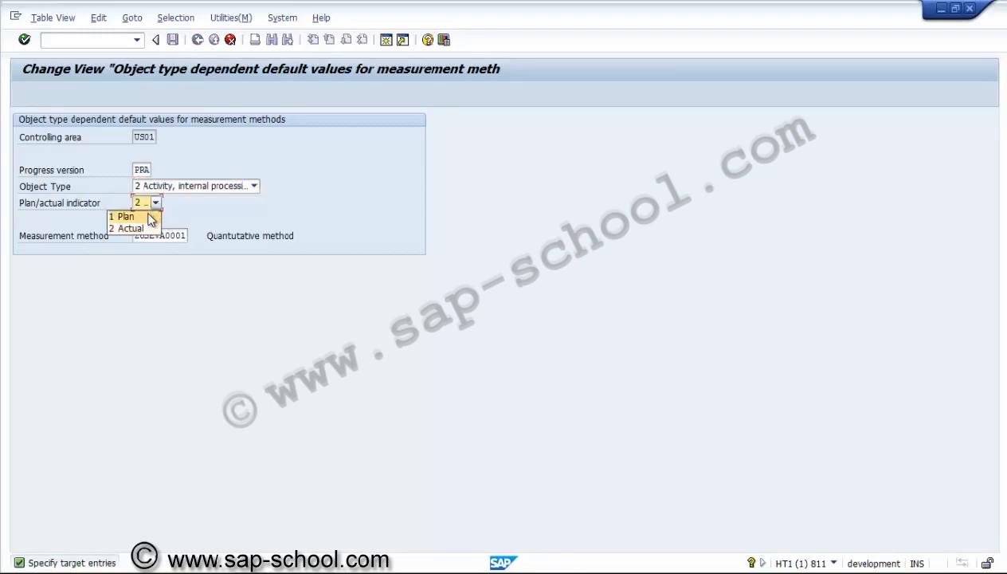
click(149, 216)
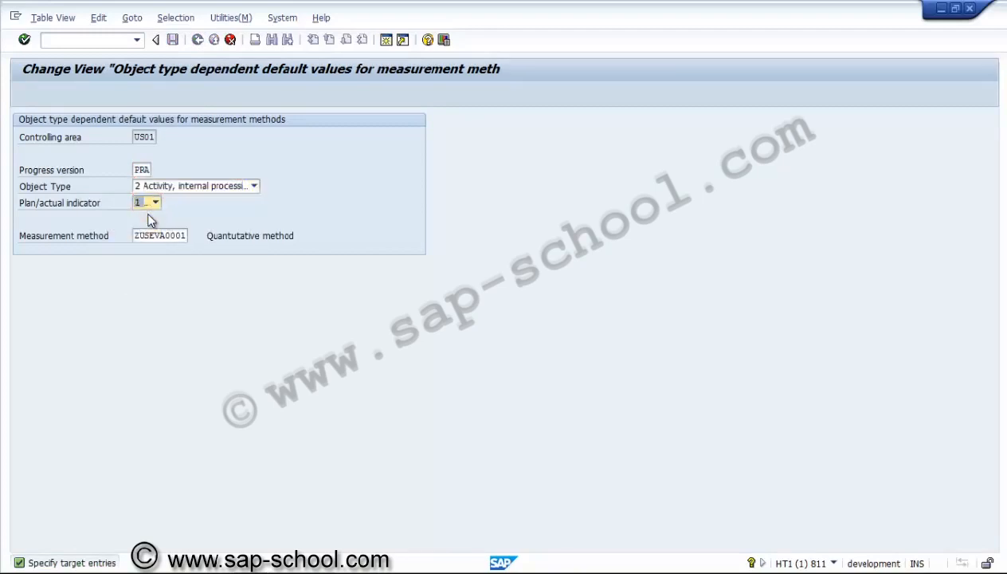
key(Return)
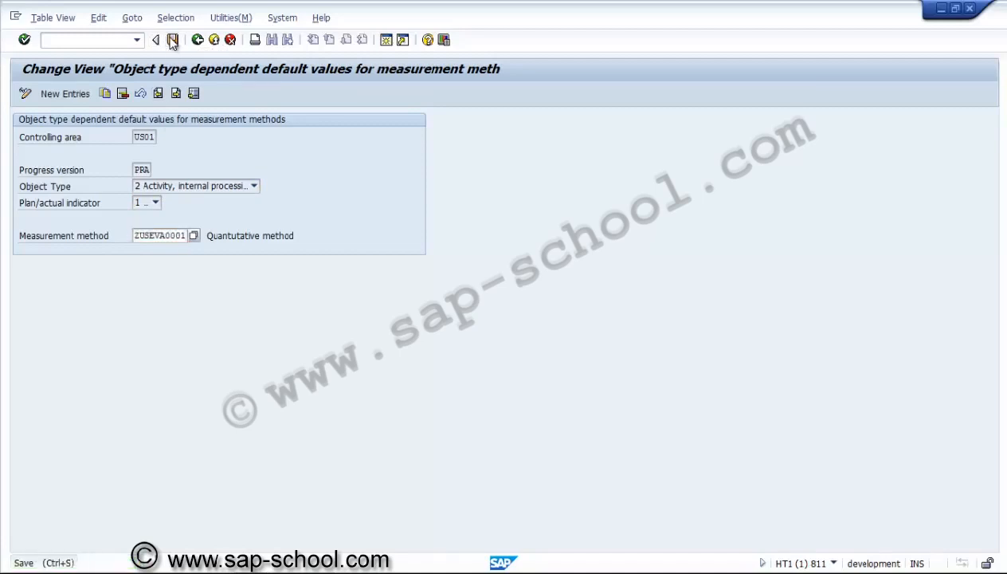
click(172, 41)
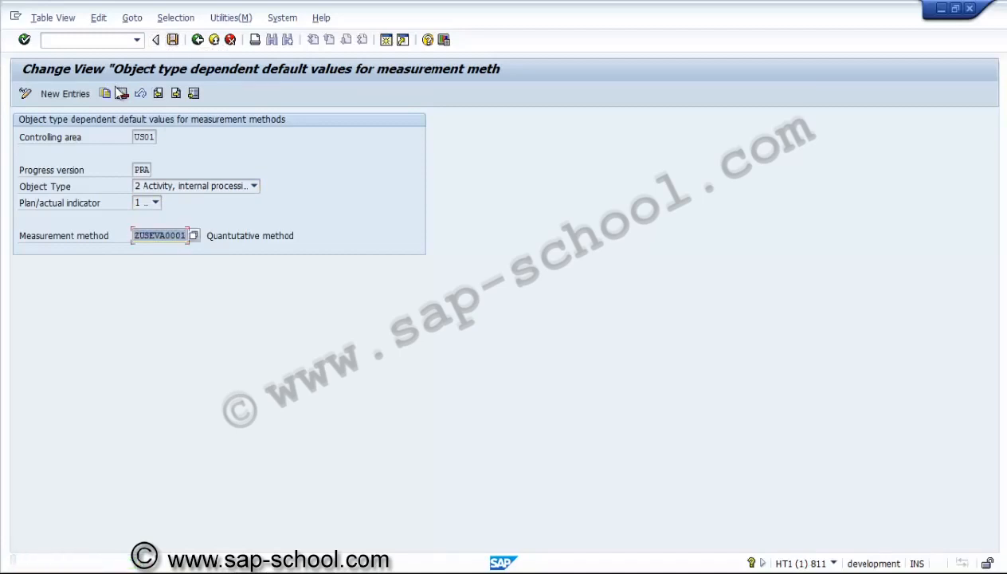
Copy the PRA internal processing Plan entry as 2 Actual, and save it
click(163, 186)
click(161, 192)
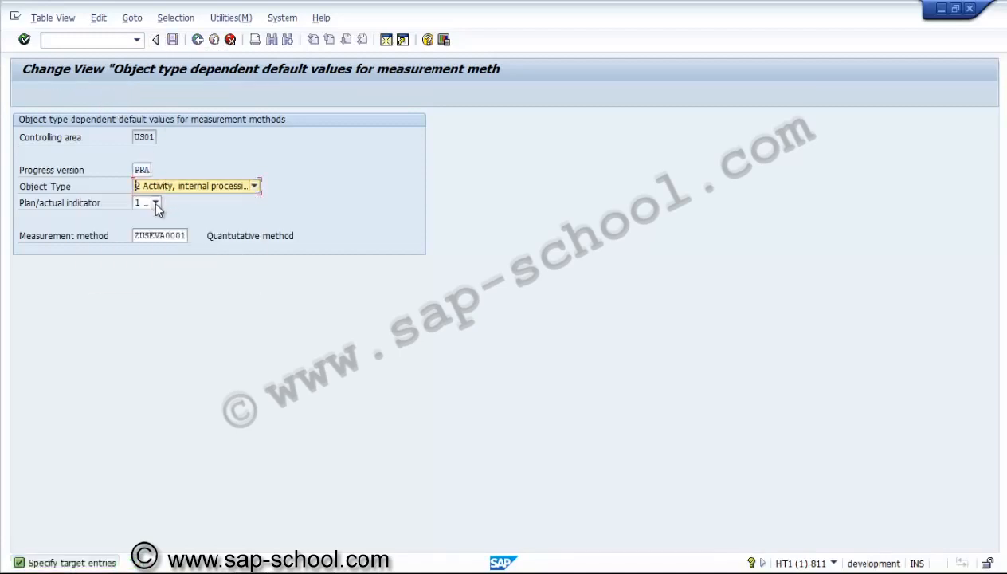
click(156, 203)
click(146, 230)
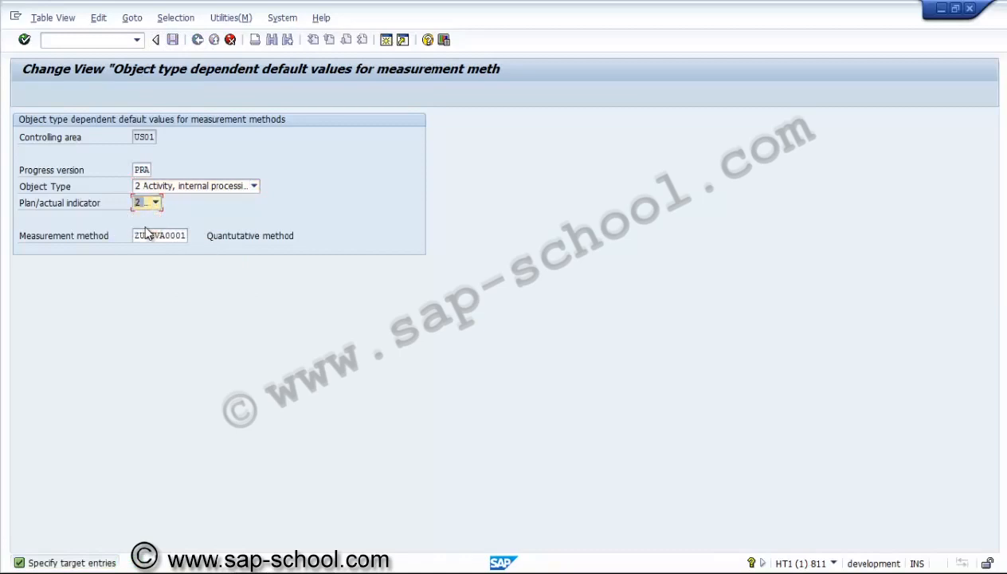
key(Return)
click(173, 42)
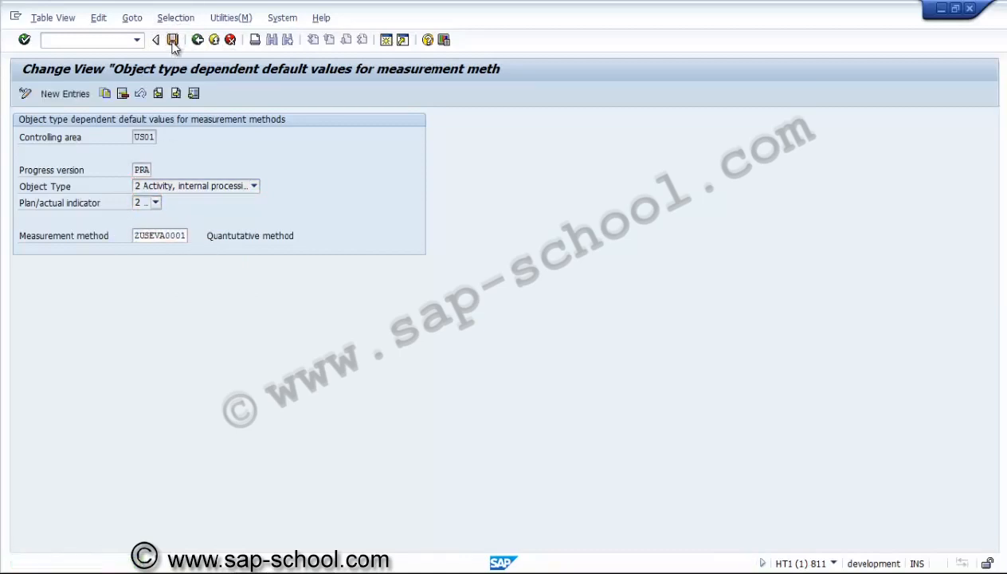
Copy the PRA internal processing Actual entry to object type 3 Activity, external processing, with indicator 1 Plan, and save it
click(104, 94)
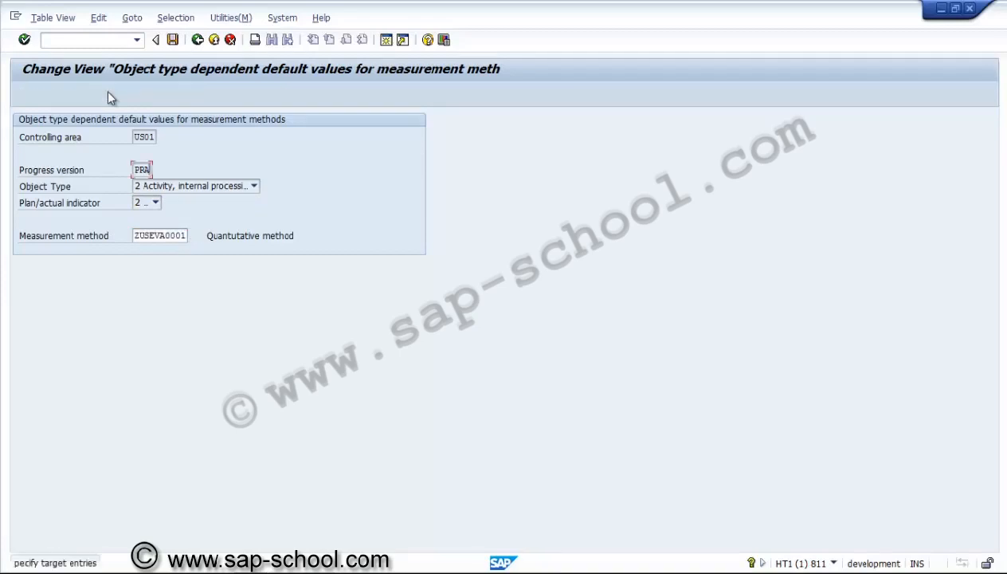
click(172, 188)
click(170, 225)
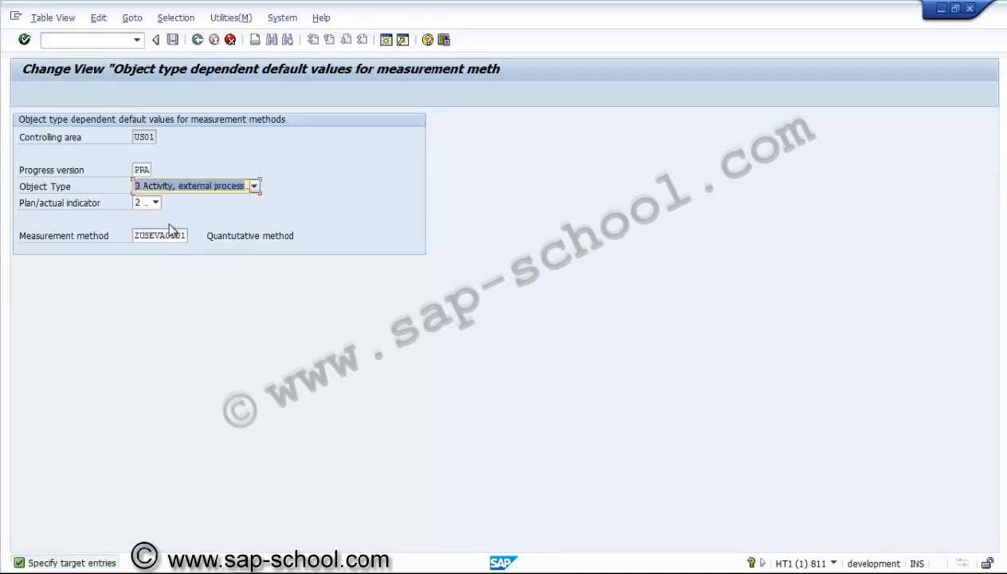
click(154, 202)
click(150, 214)
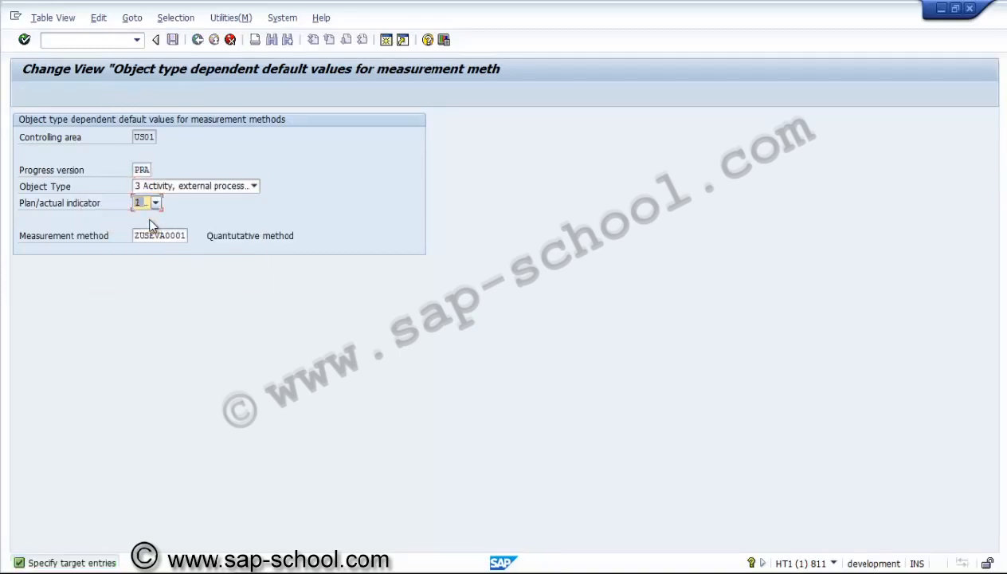
key(Return)
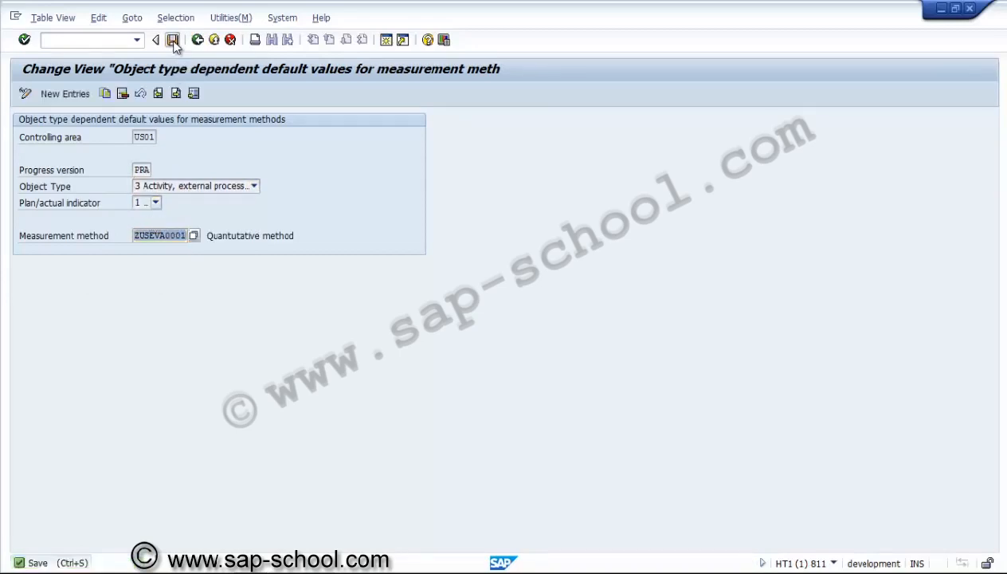
click(173, 39)
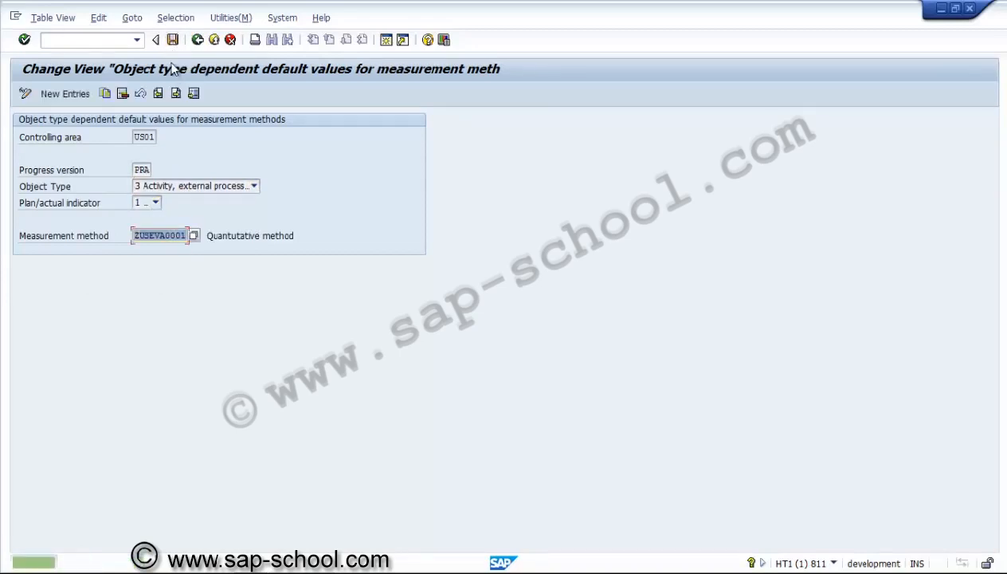
Copy the PRA external processing Plan entry as 2 Actual, save it, and return to the IMG structure
click(105, 93)
click(155, 203)
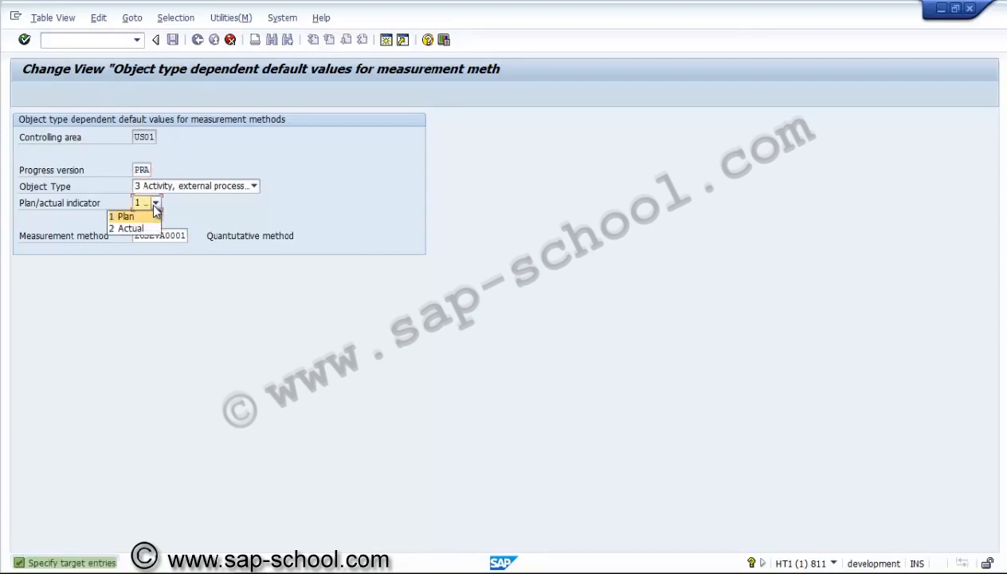
click(130, 228)
key(Return)
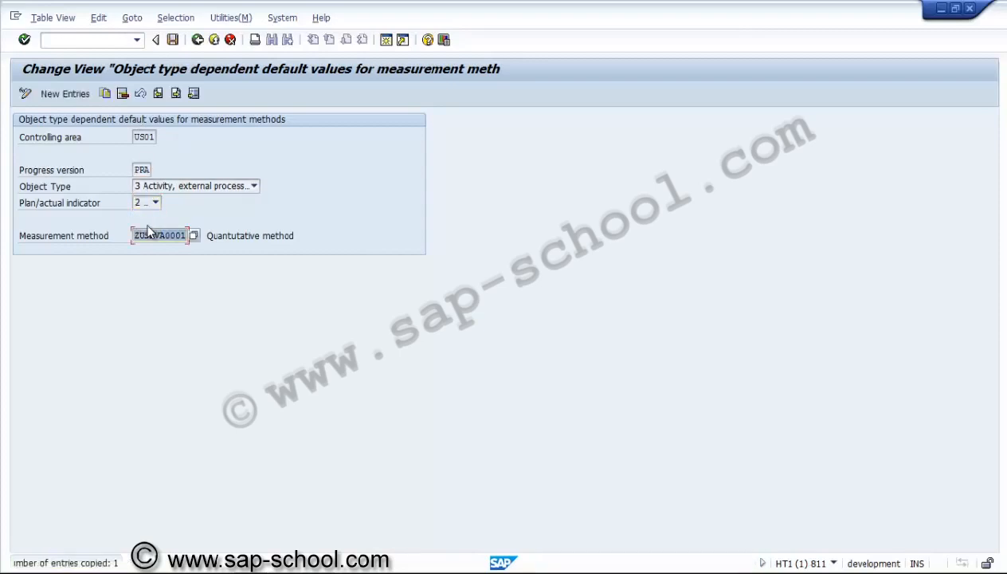
click(175, 42)
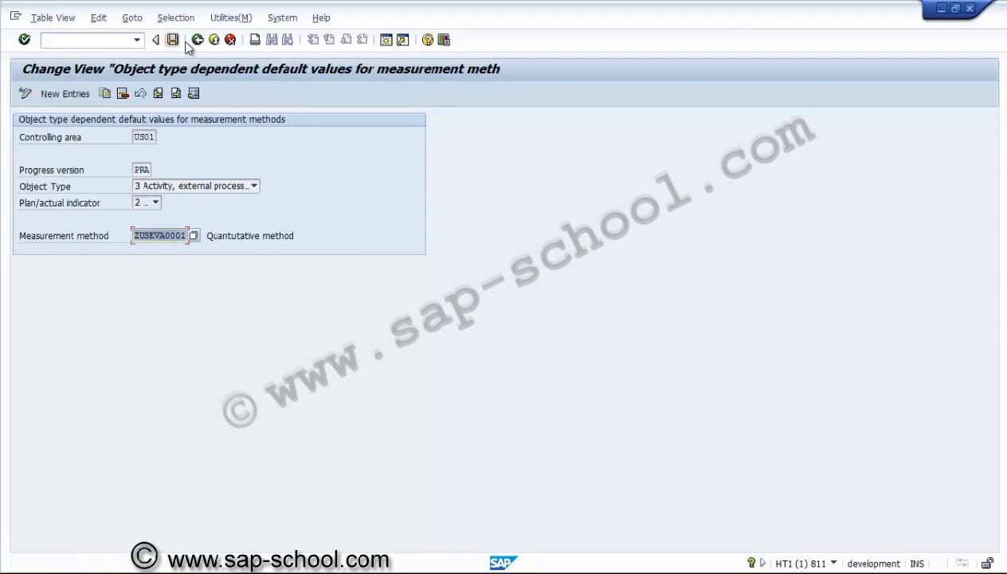
click(197, 41)
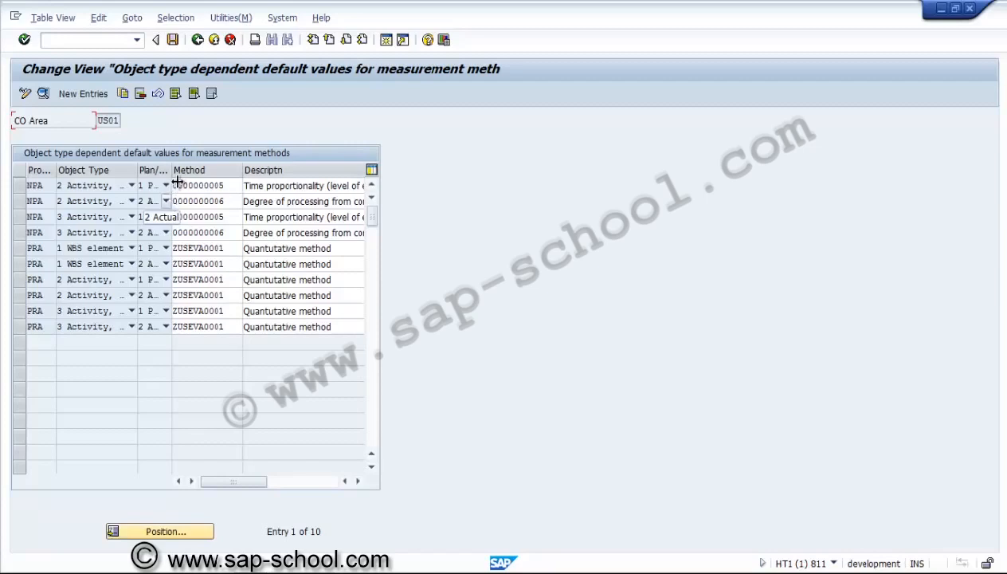
click(197, 40)
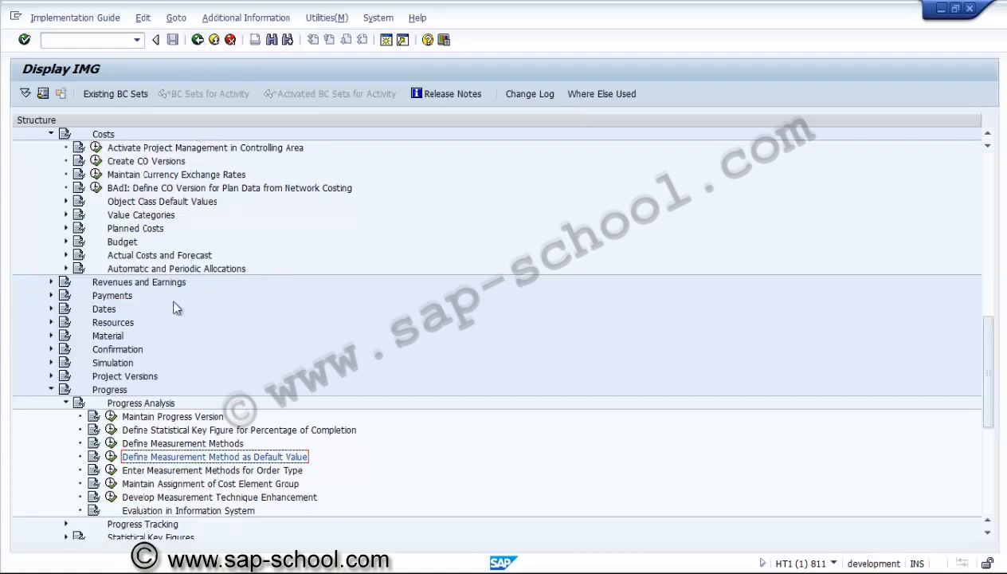
Expand the Statistical Key Figures node under Progress in the IMG structure
click(281, 471)
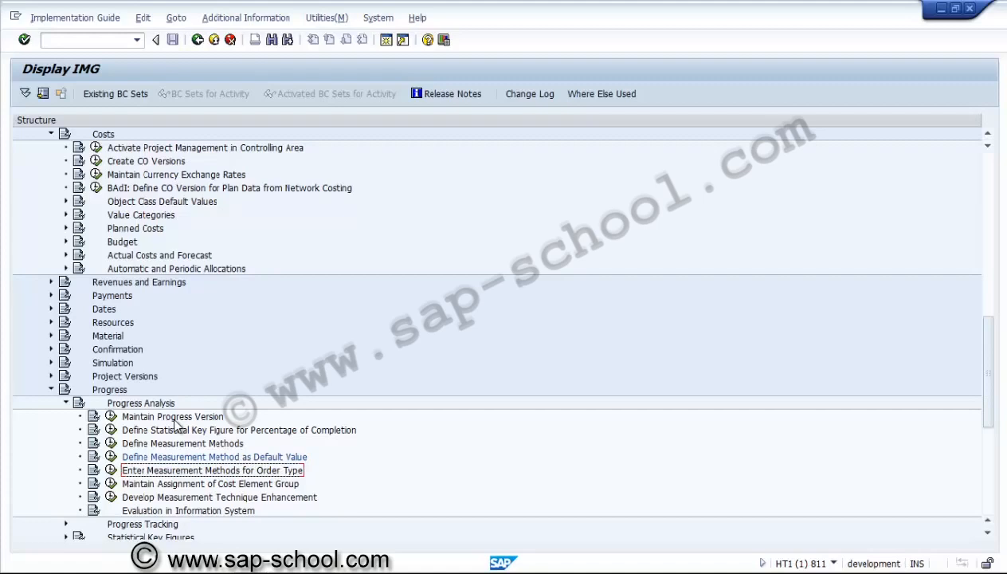
click(110, 389)
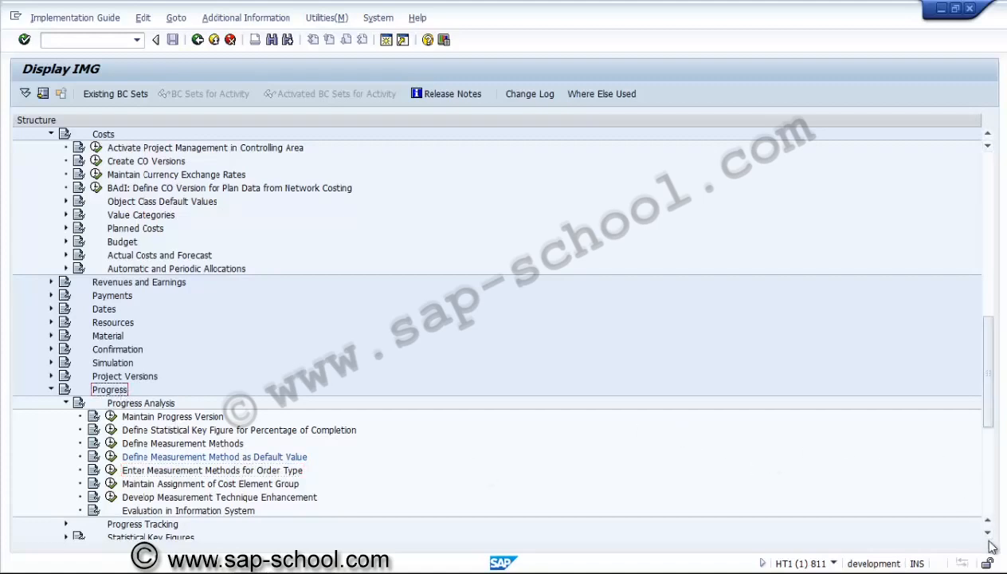
scroll(991, 542, down, 4)
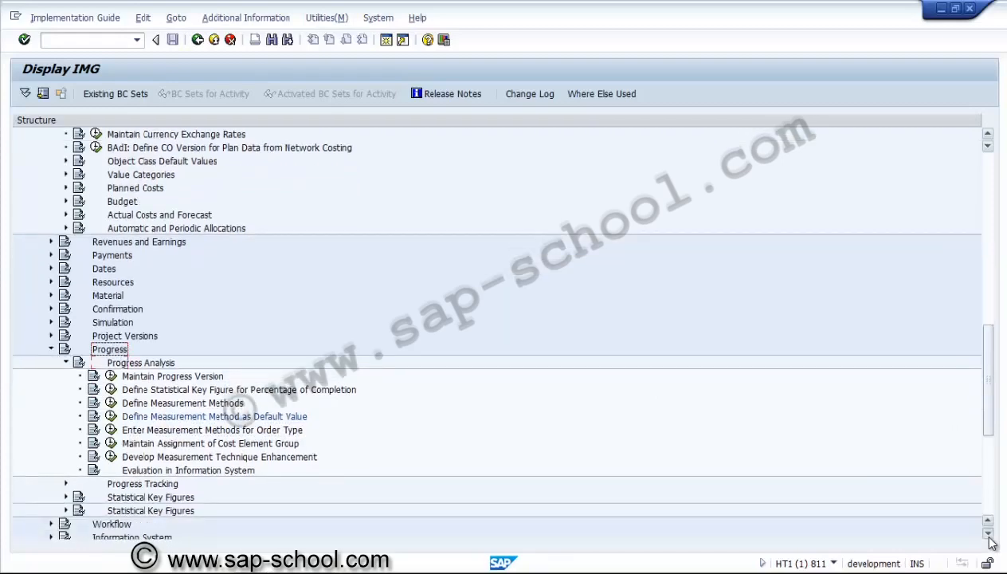
scroll(991, 542, down, 1)
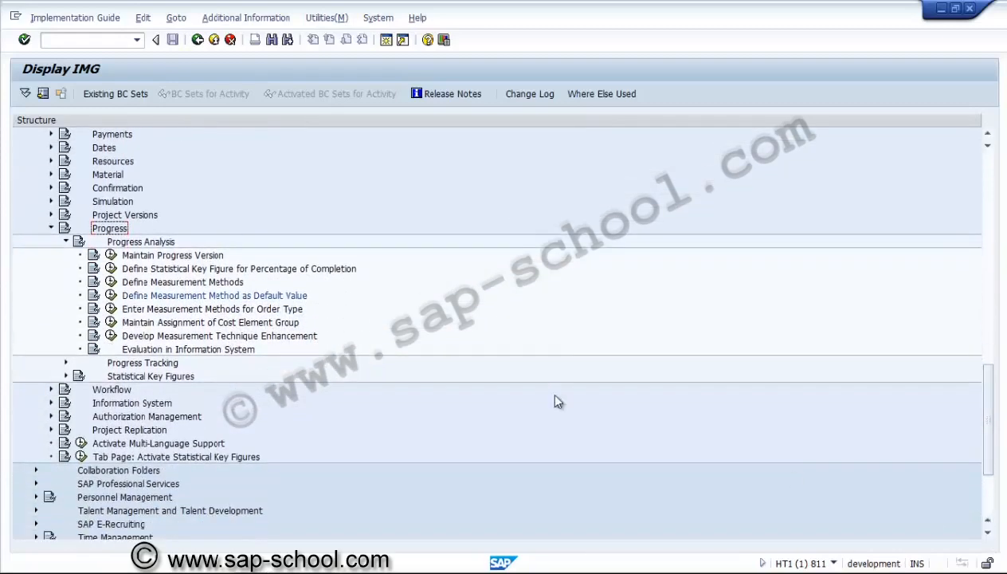
click(142, 377)
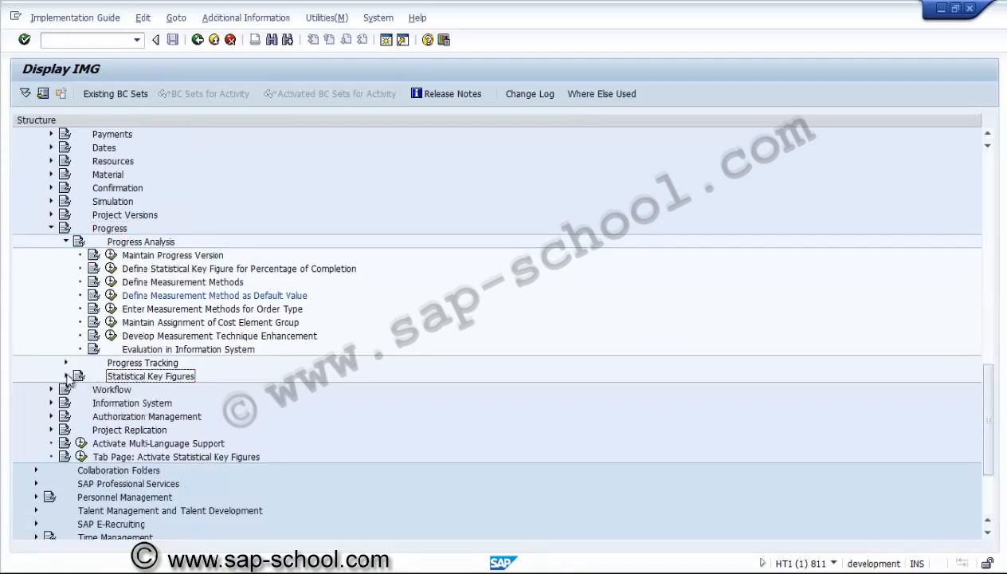
click(66, 376)
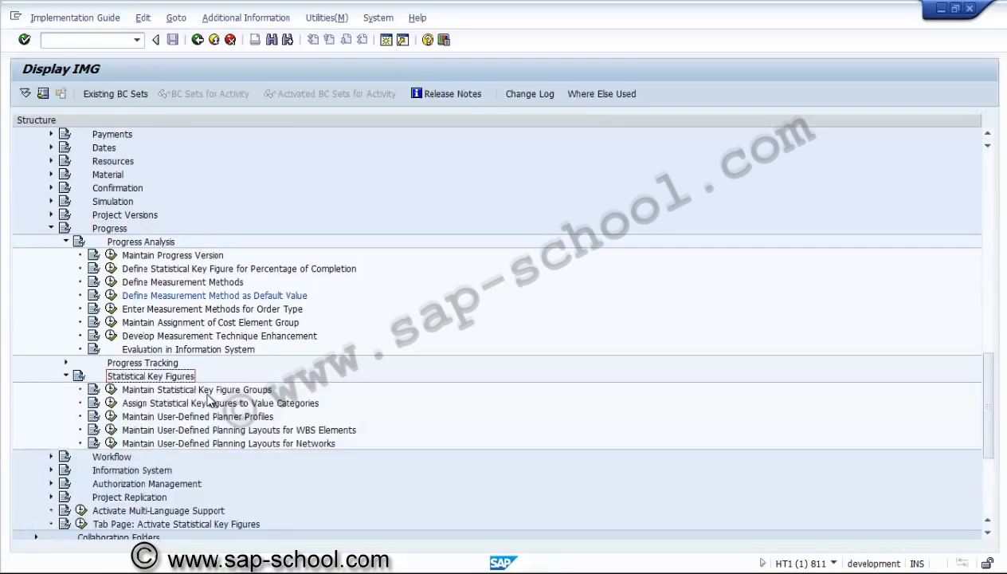
Search for existing statistical key figure groups in controlling area US01 through the Display Statistical Key Figure Group activity, using all nodes
click(207, 392)
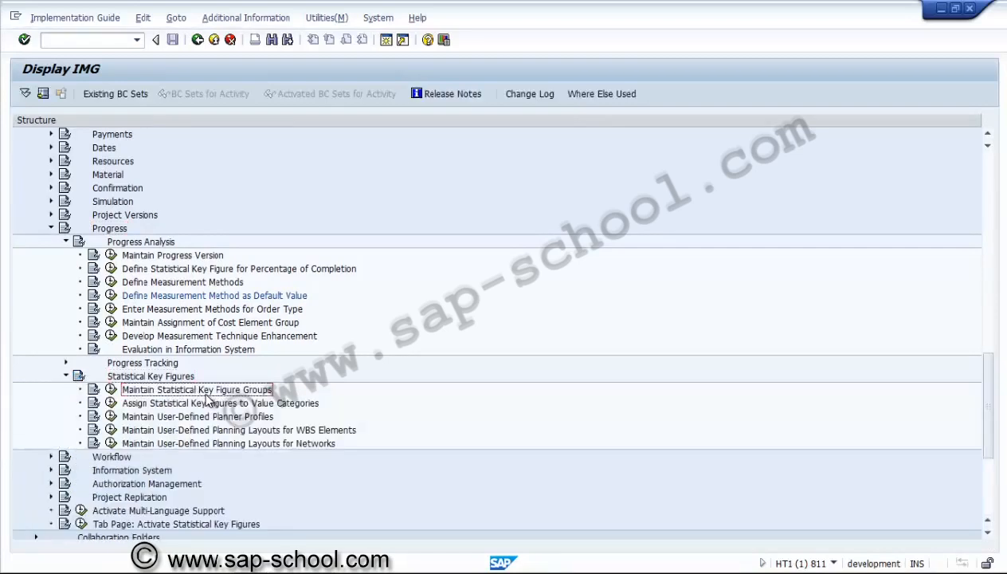
click(111, 389)
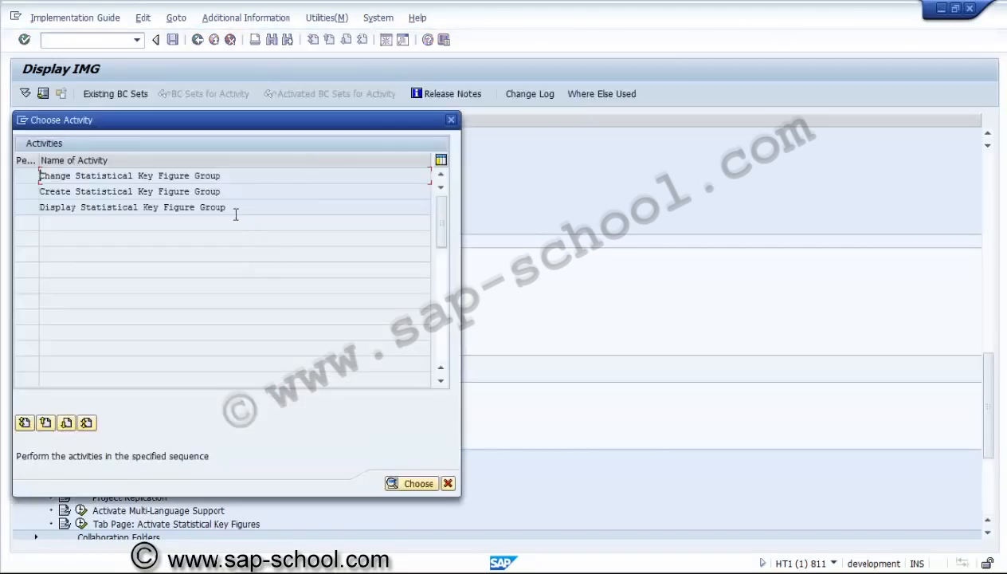
click(136, 208)
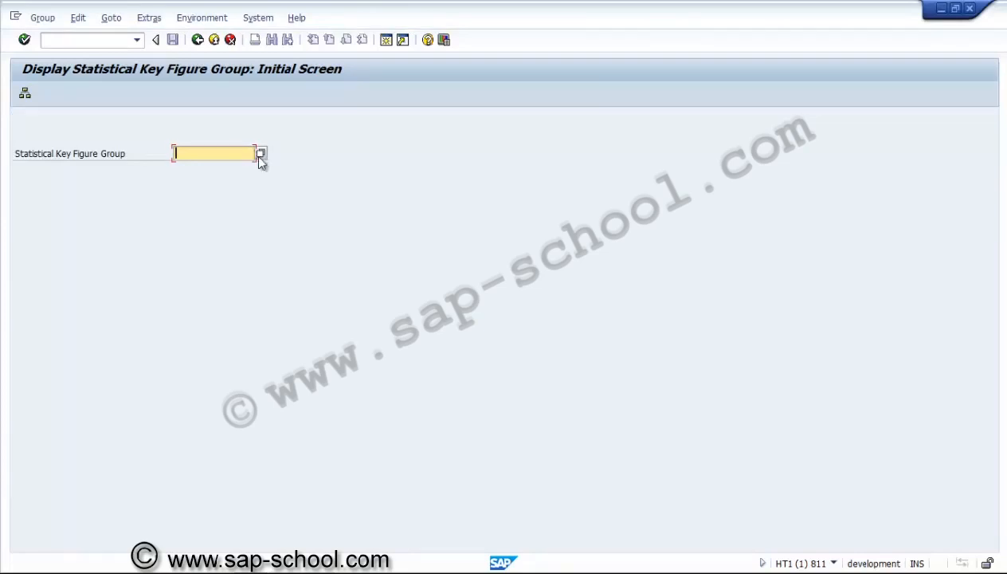
click(25, 94)
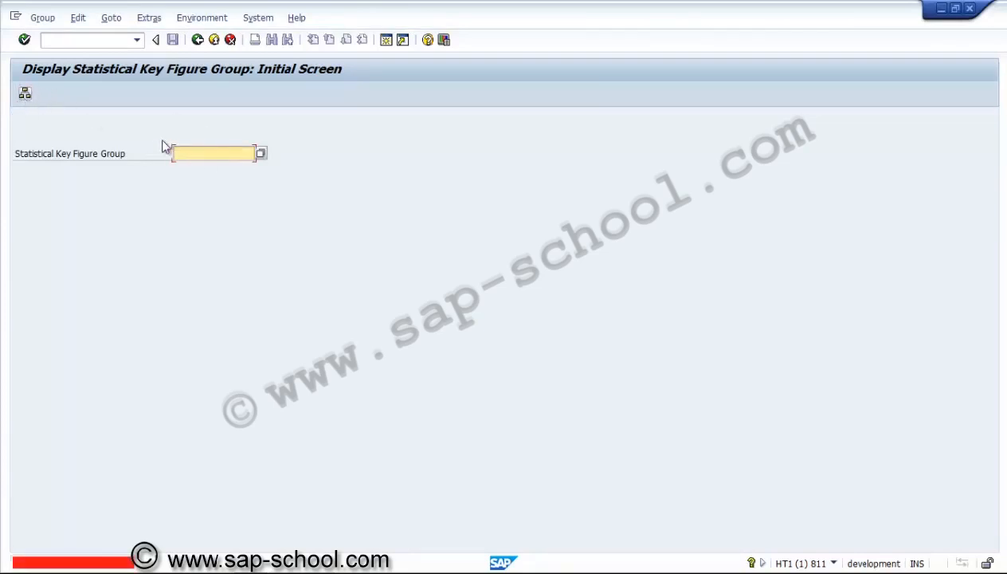
click(261, 153)
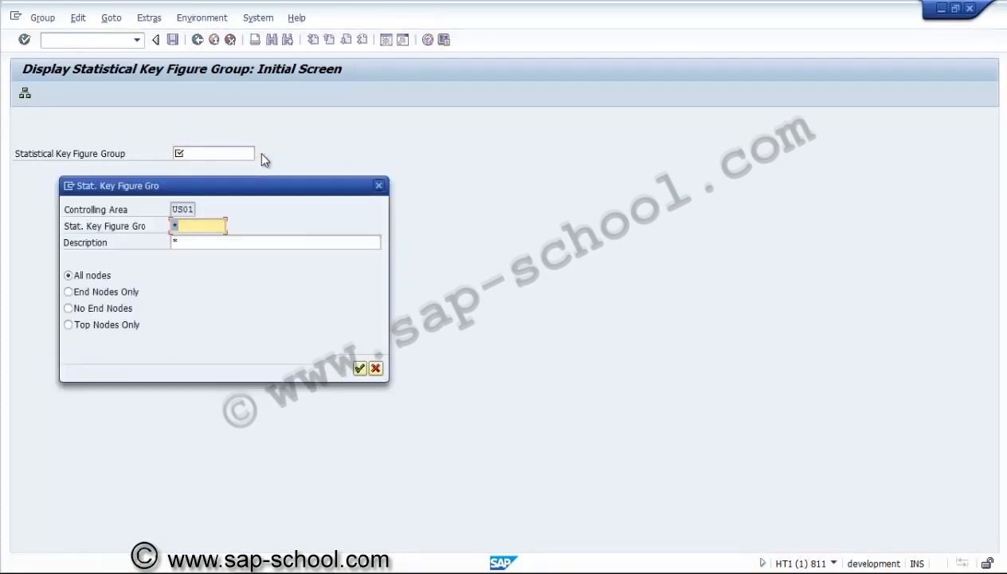
click(359, 367)
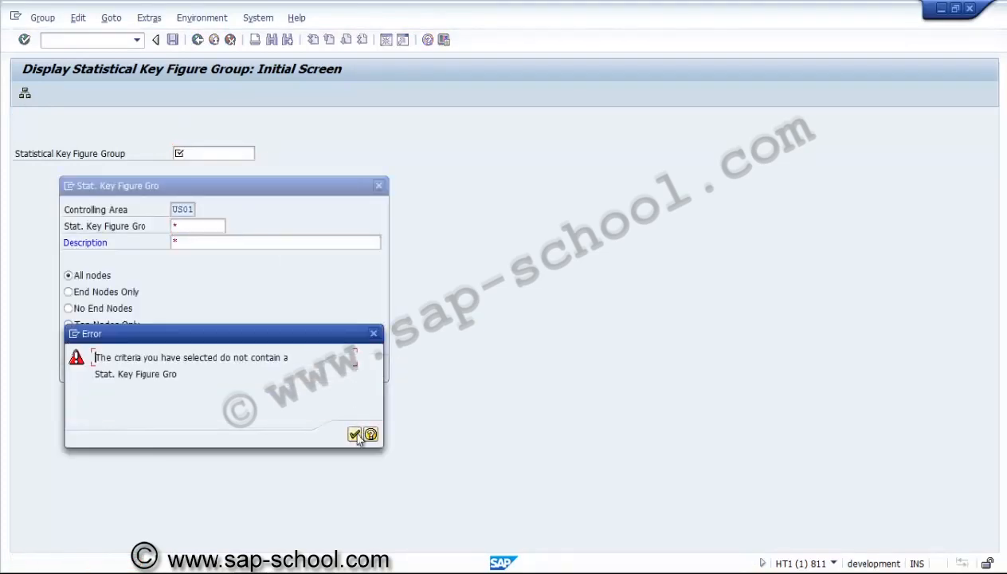
click(354, 434)
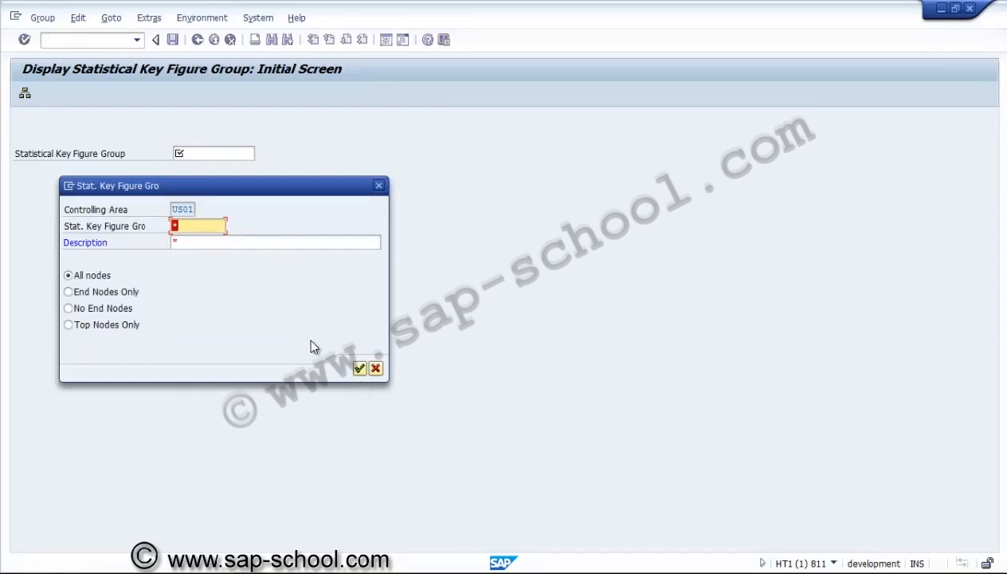
click(376, 369)
click(197, 40)
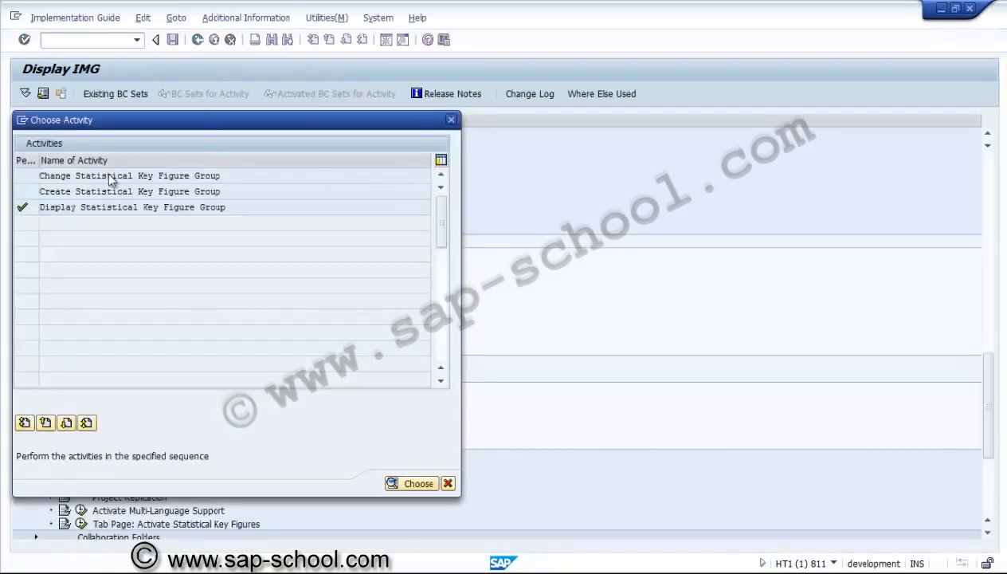
View the initial screens for changing and creating a statistical key figure group, and close the activity selection
double_click(111, 177)
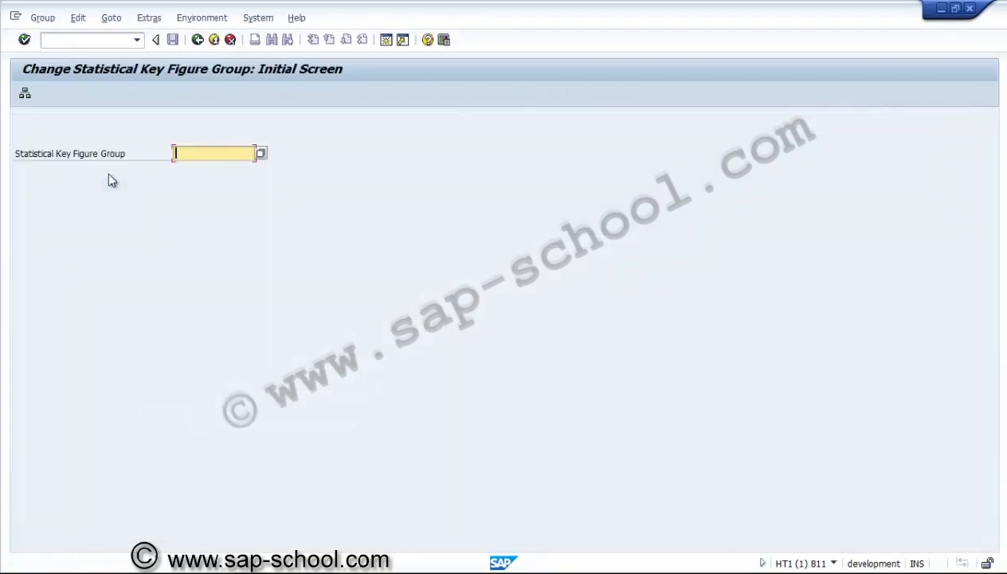
click(197, 40)
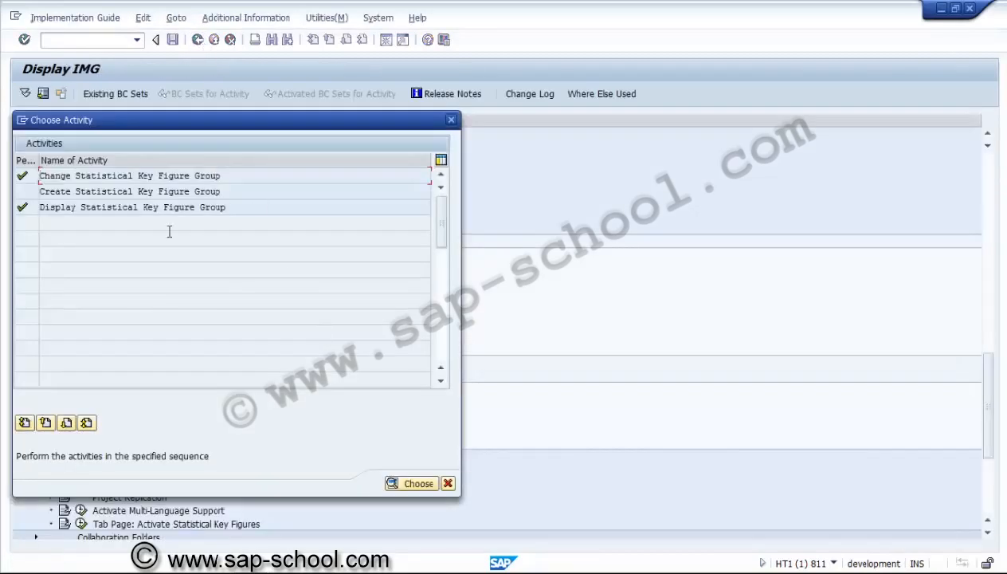
double_click(130, 192)
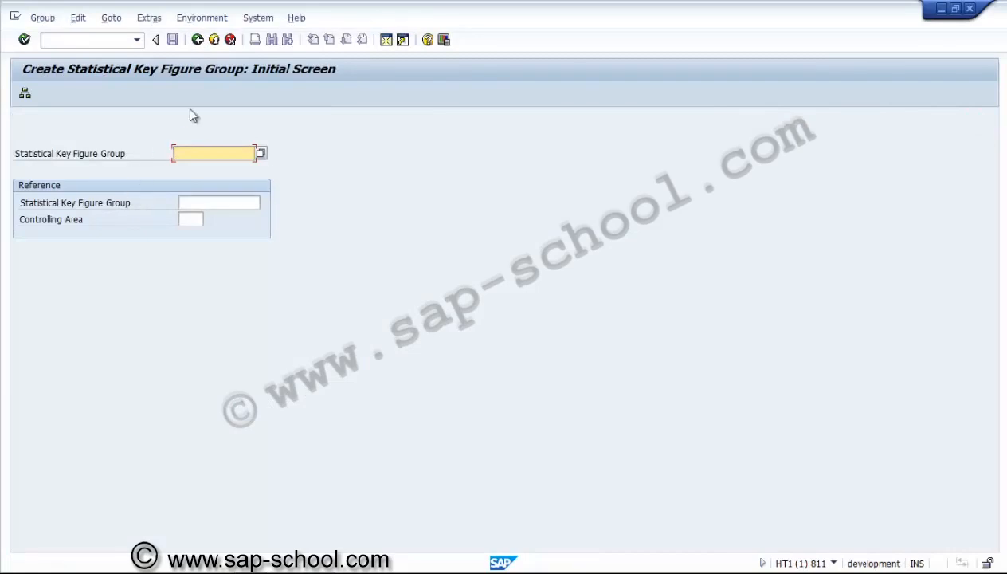
click(199, 42)
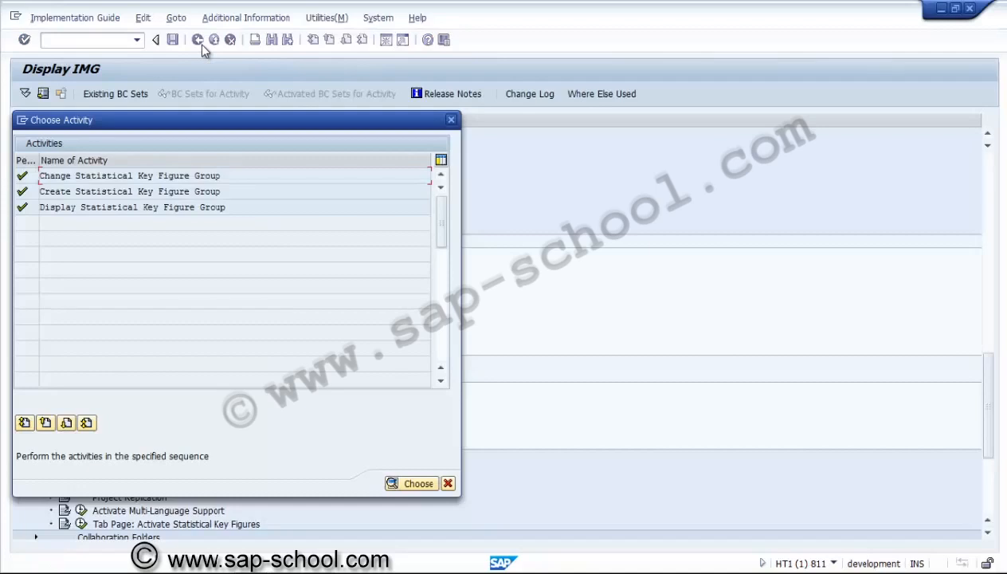
click(448, 483)
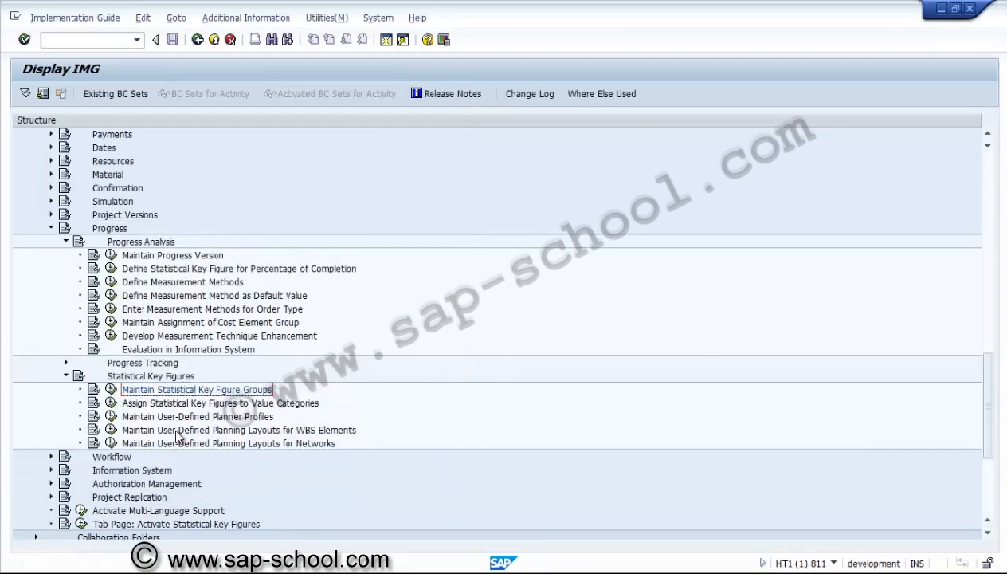
Start a new entry in Assign Statistical Key Figures to Value Categories for component PS, area US01, with value category PS01
click(110, 404)
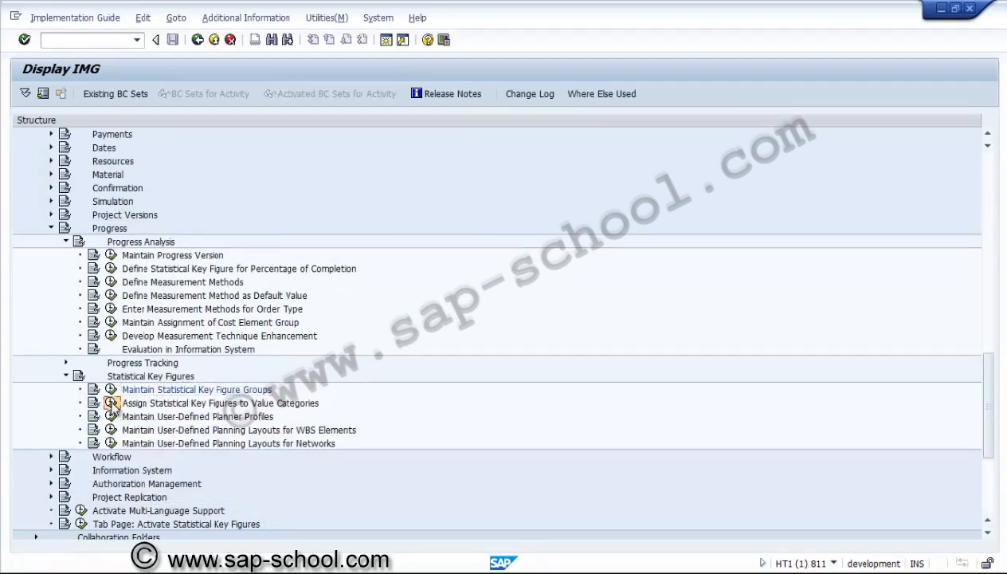
click(334, 287)
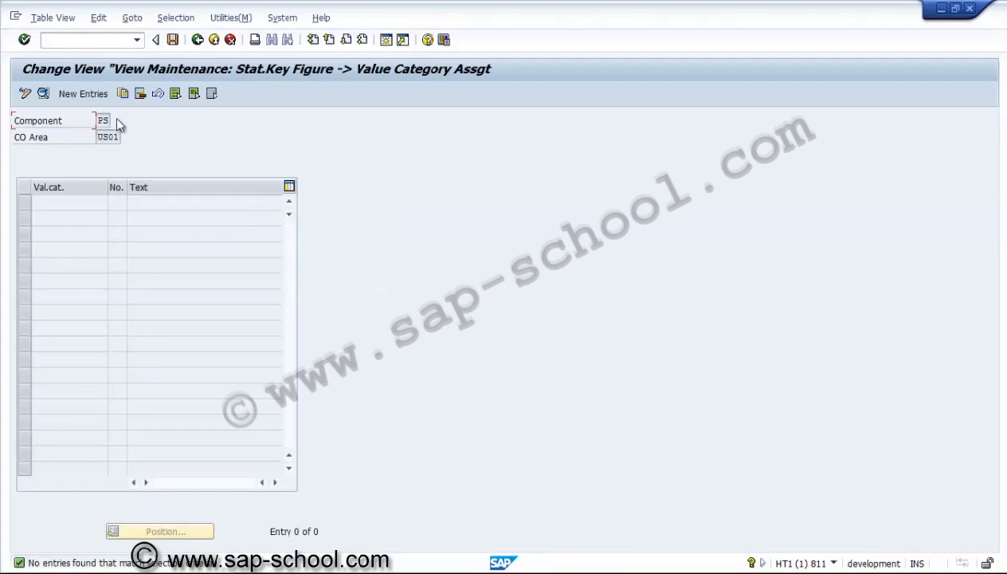
click(93, 94)
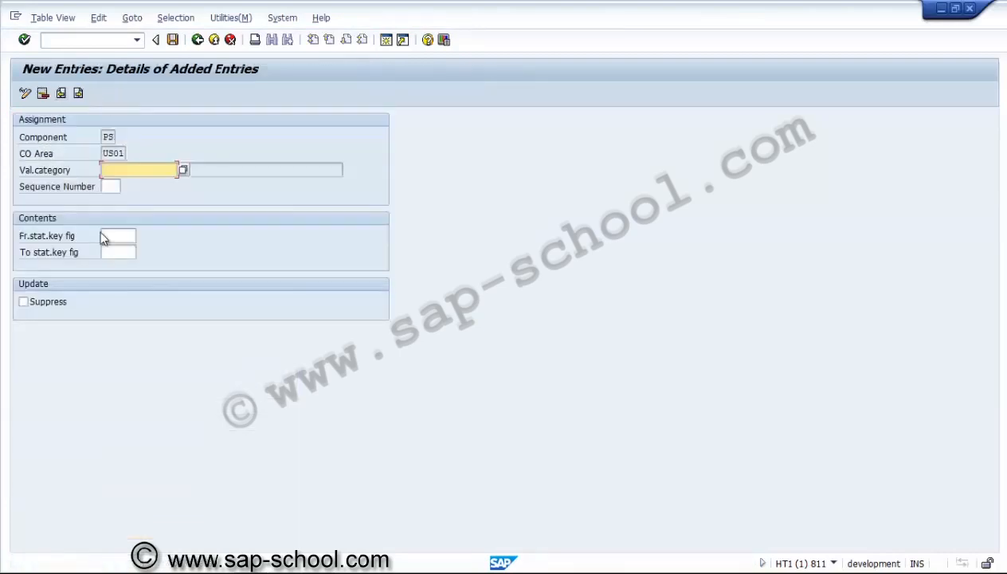
click(183, 171)
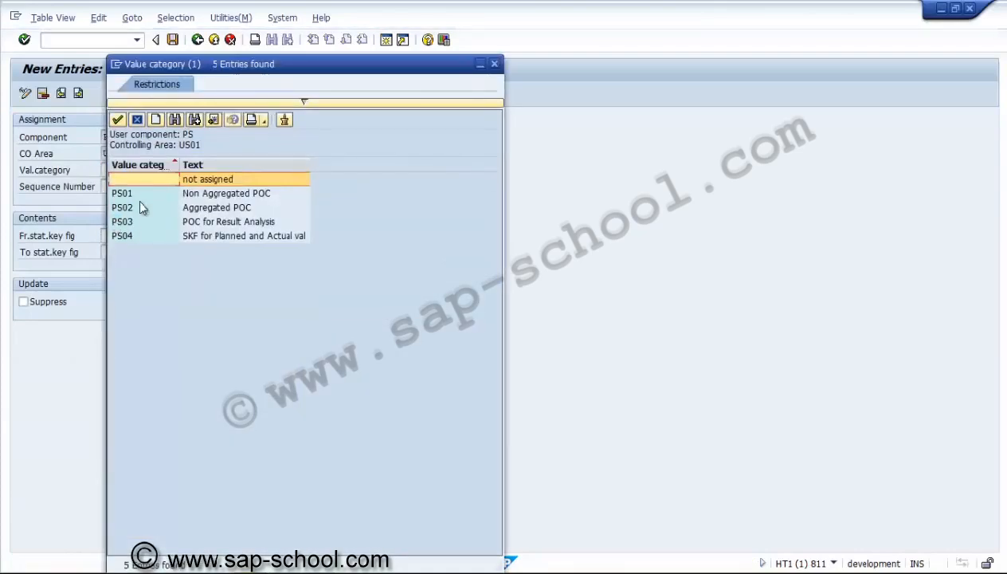
double_click(138, 194)
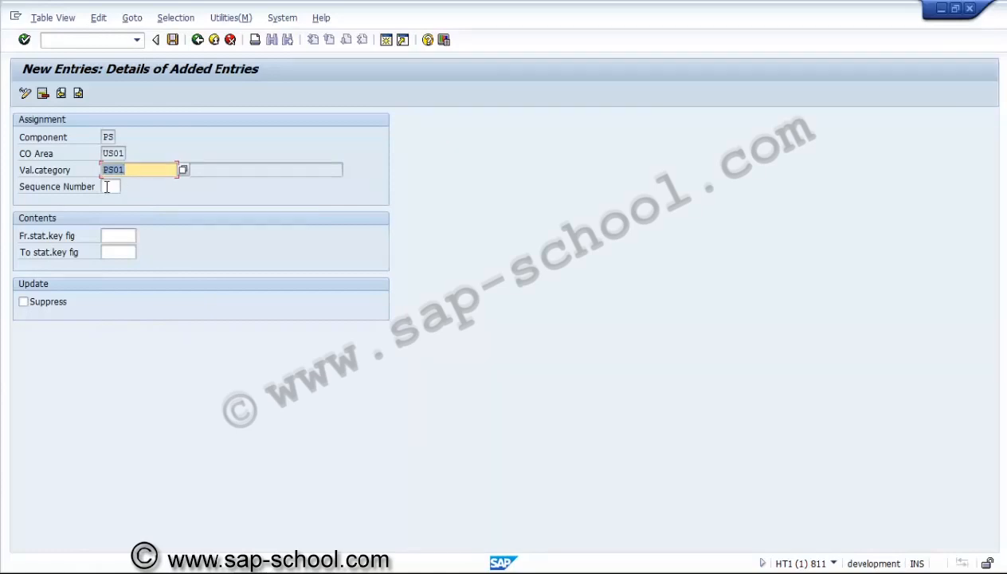
Set the from statistical key figure of the PS01 value category assignment to USNAP1, Non Aggregated POC, and validate the entry
click(122, 236)
click(142, 235)
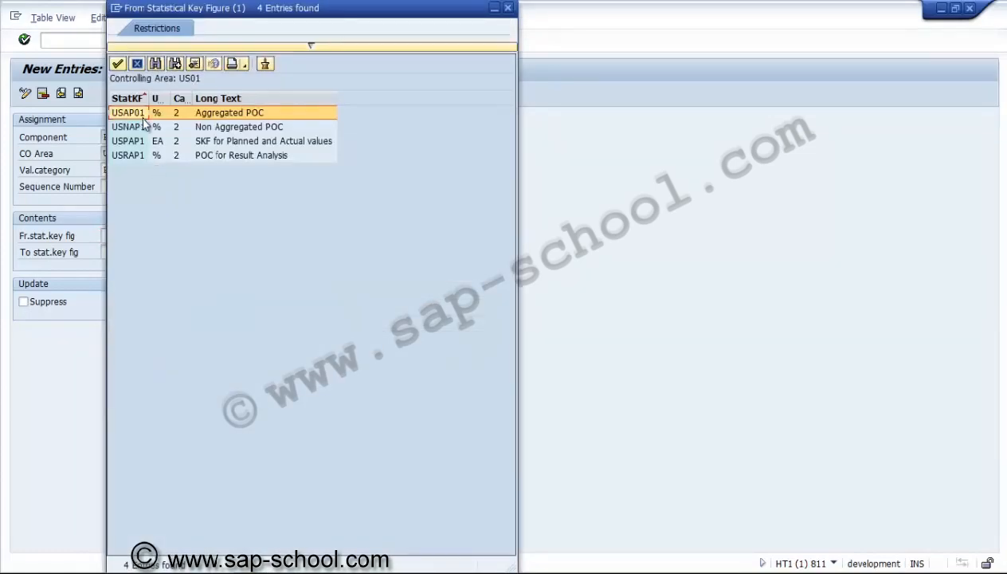
double_click(158, 127)
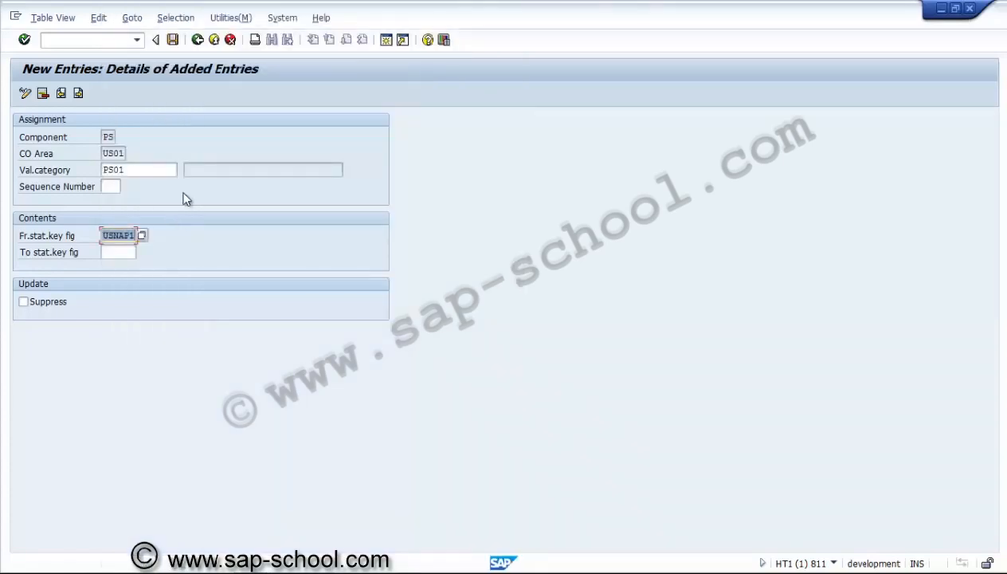
key(Return)
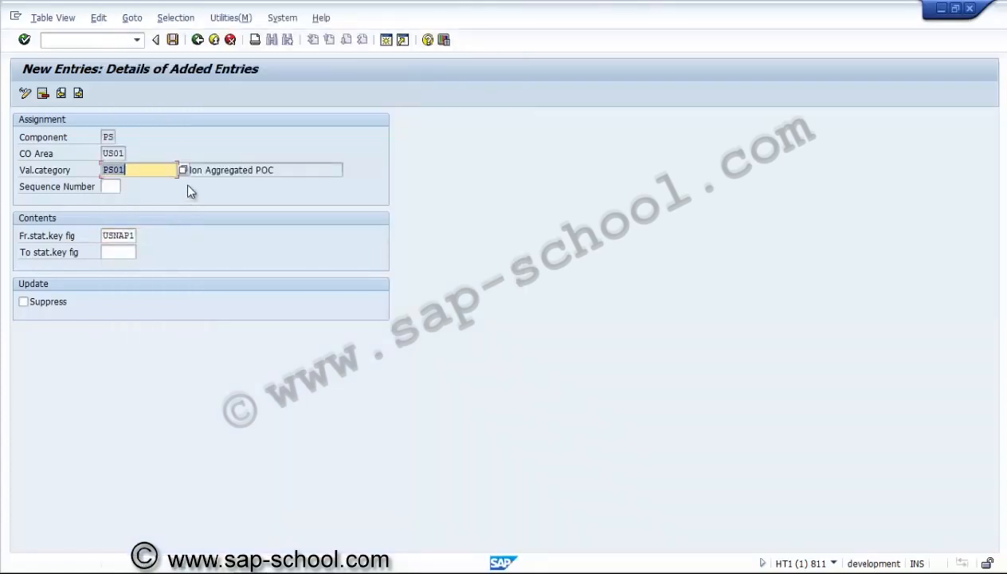
Save the PS01 value category assignment under a new customizing request described as "PS - Assignement of SKFs to Value categories"
click(253, 173)
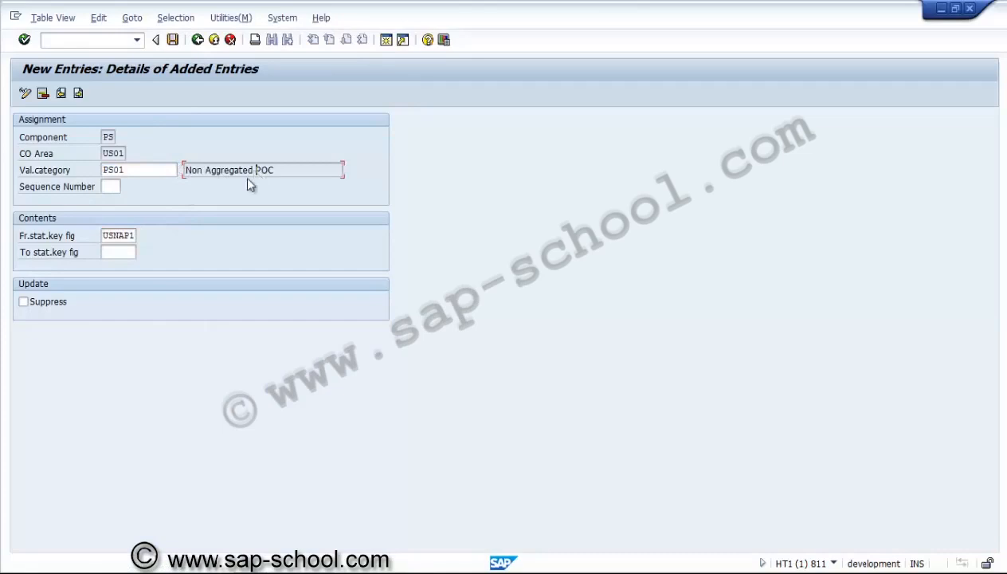
click(119, 235)
click(173, 40)
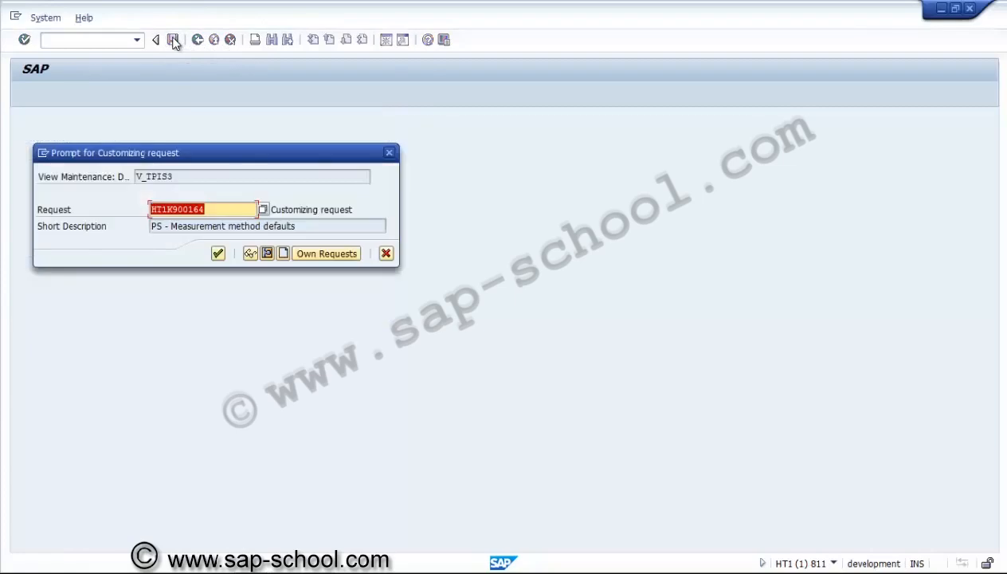
click(283, 253)
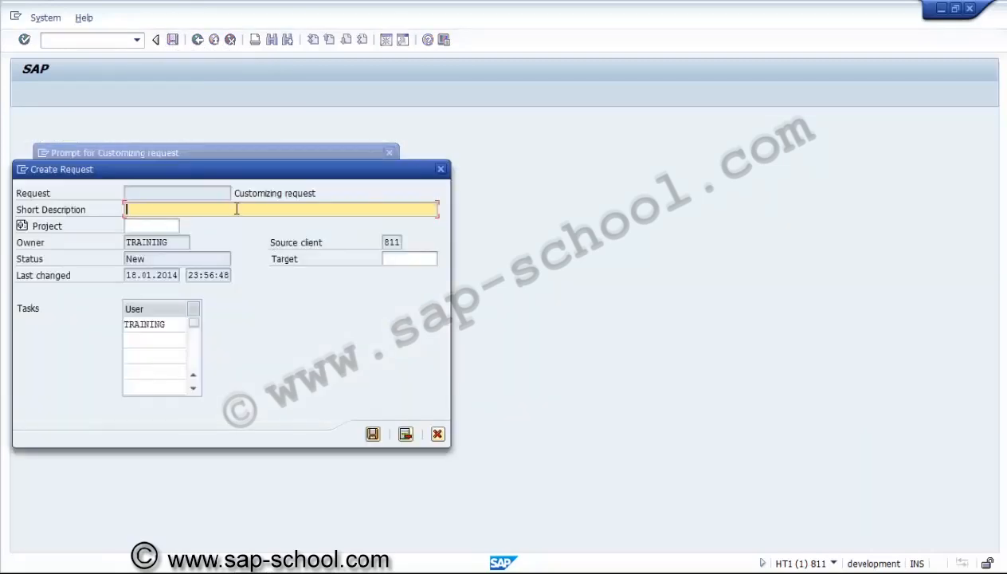
text(PS - Assignement of S)
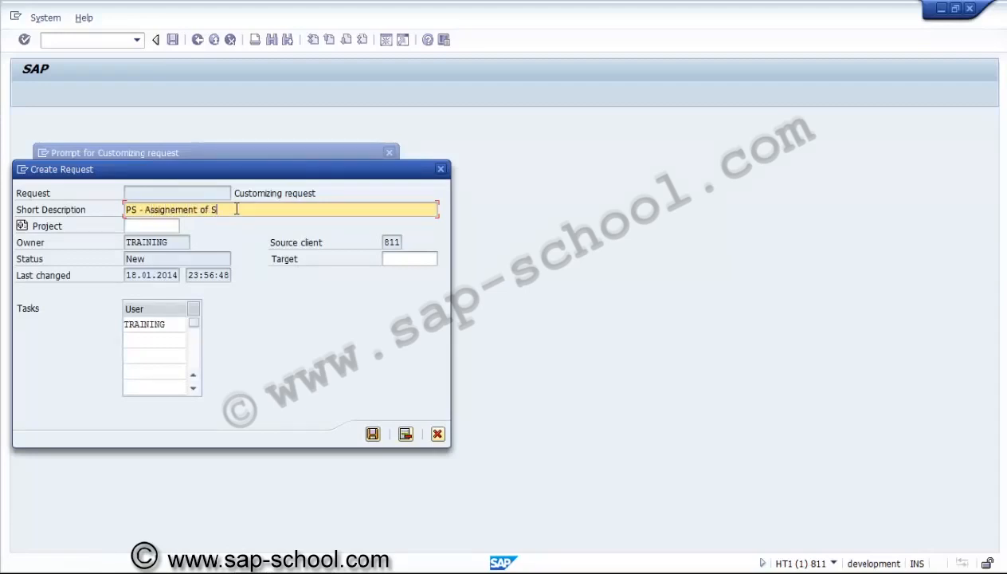
text(KFs to Value categor)
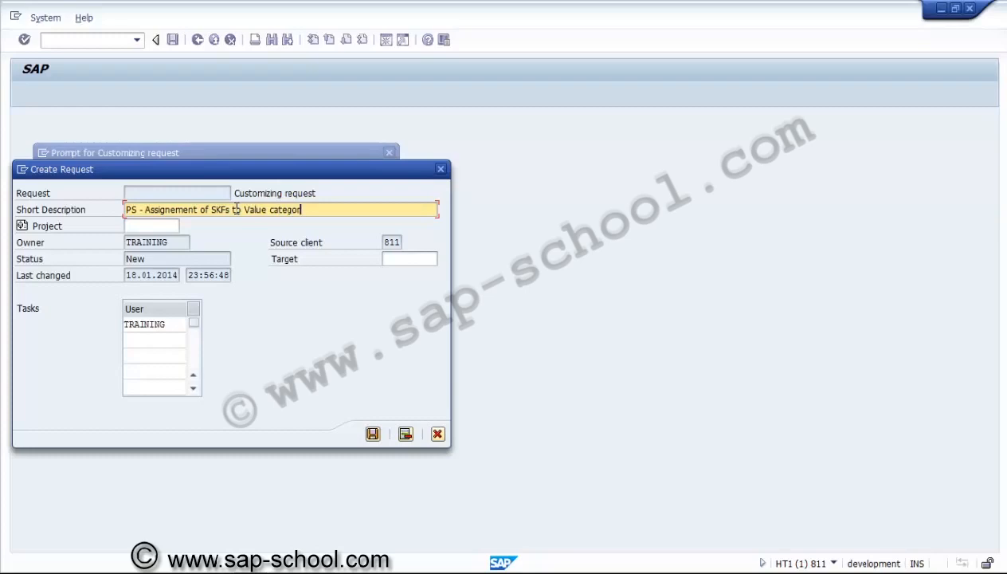
text(ies)
click(372, 435)
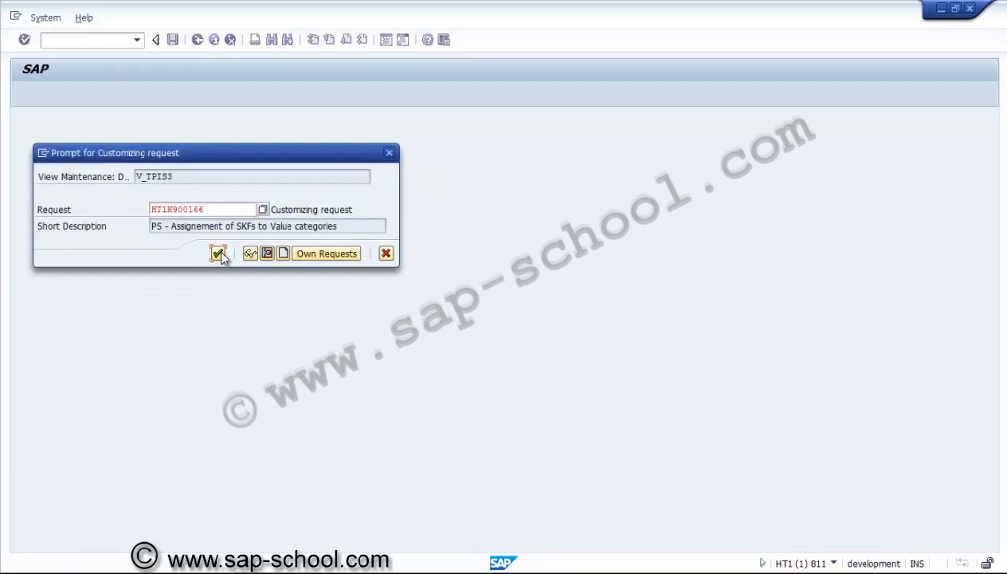
click(218, 253)
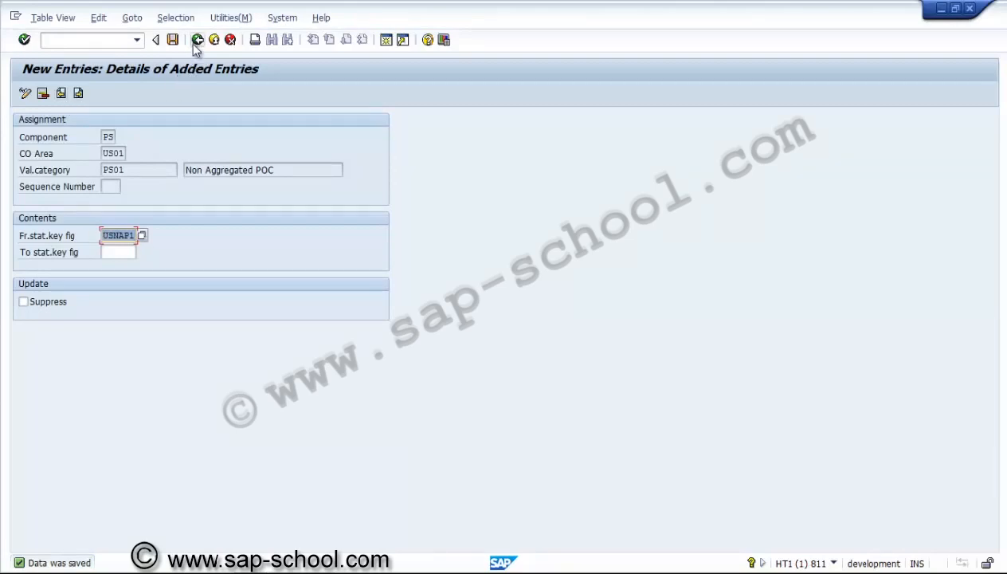
Copy the PS01 assignment to value category PS02 with from statistical key figure USAP01, Aggregated POC, and save it
click(196, 40)
double_click(139, 170)
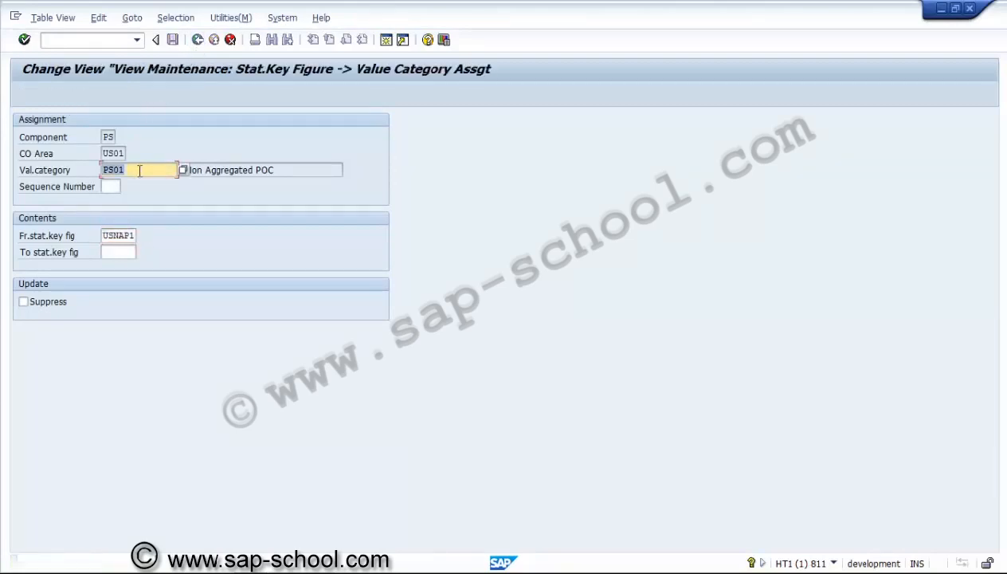
key(Return)
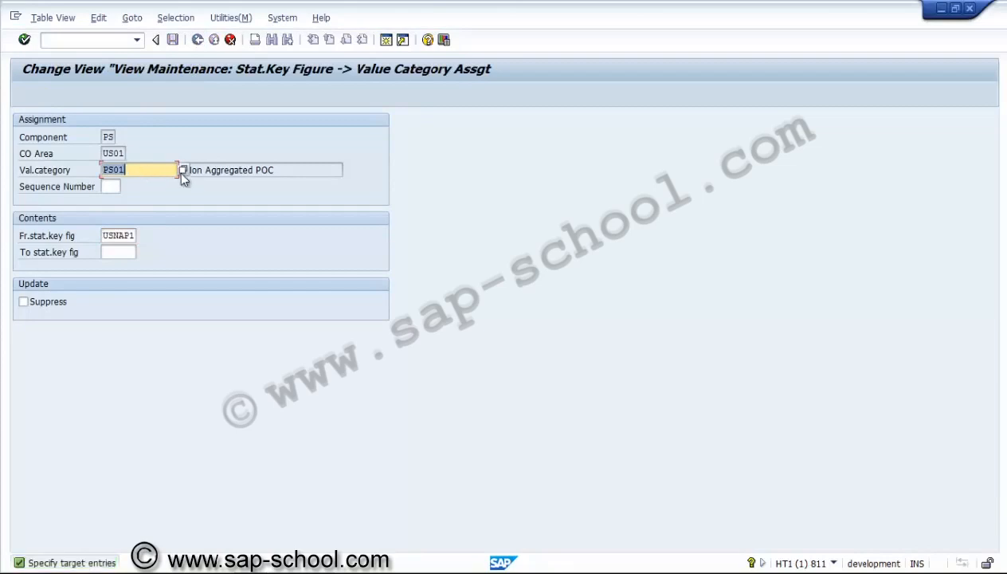
click(182, 170)
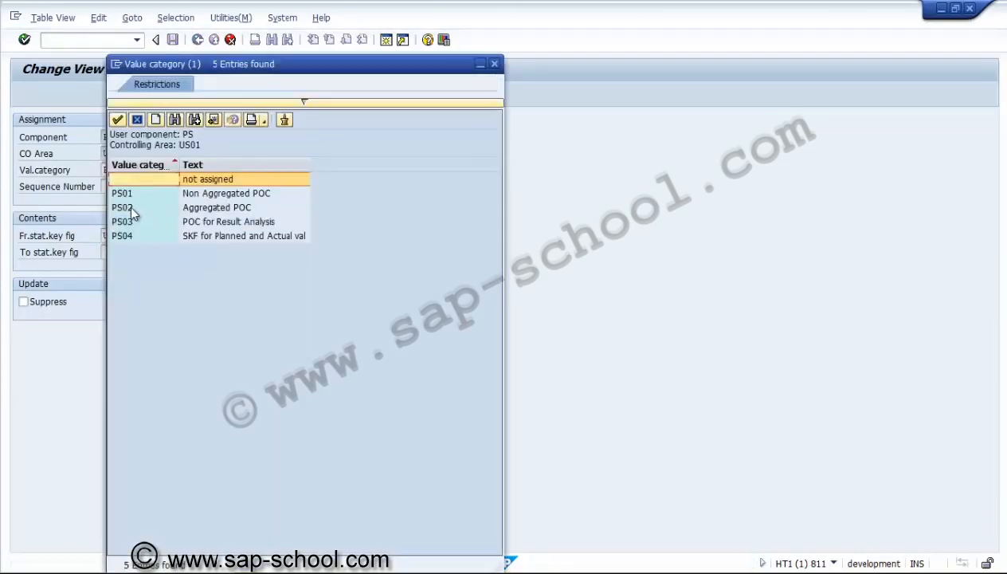
double_click(128, 208)
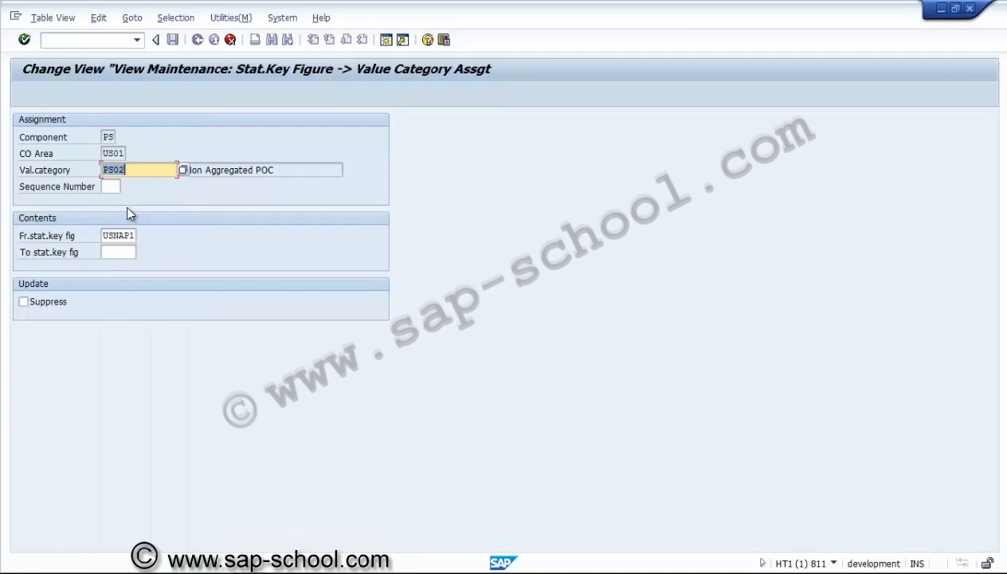
click(124, 235)
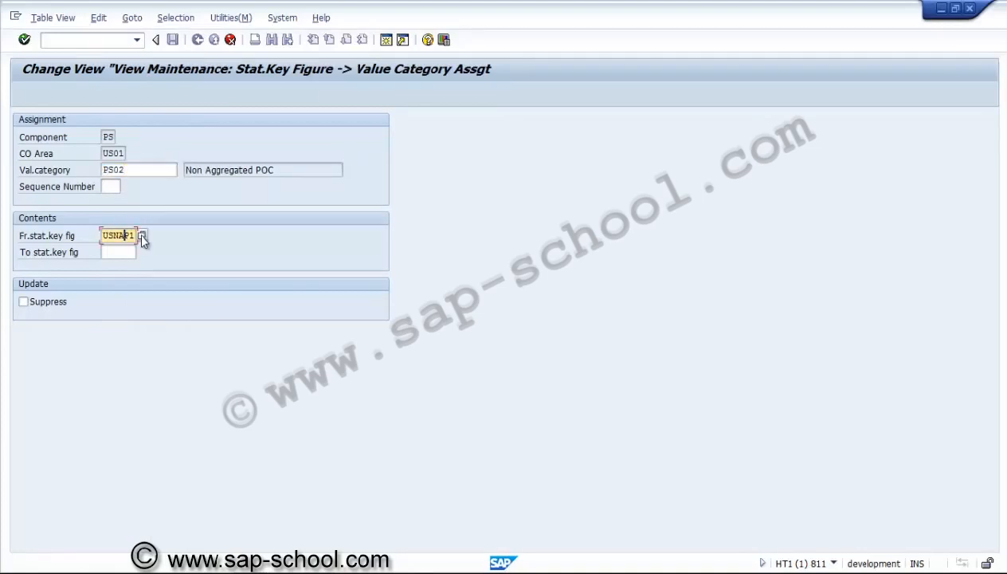
click(142, 235)
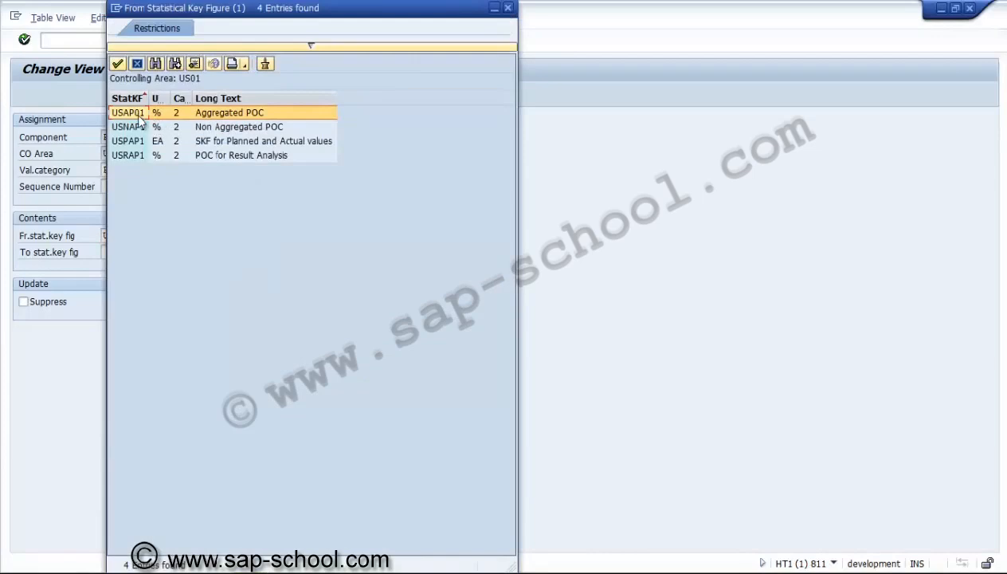
double_click(139, 116)
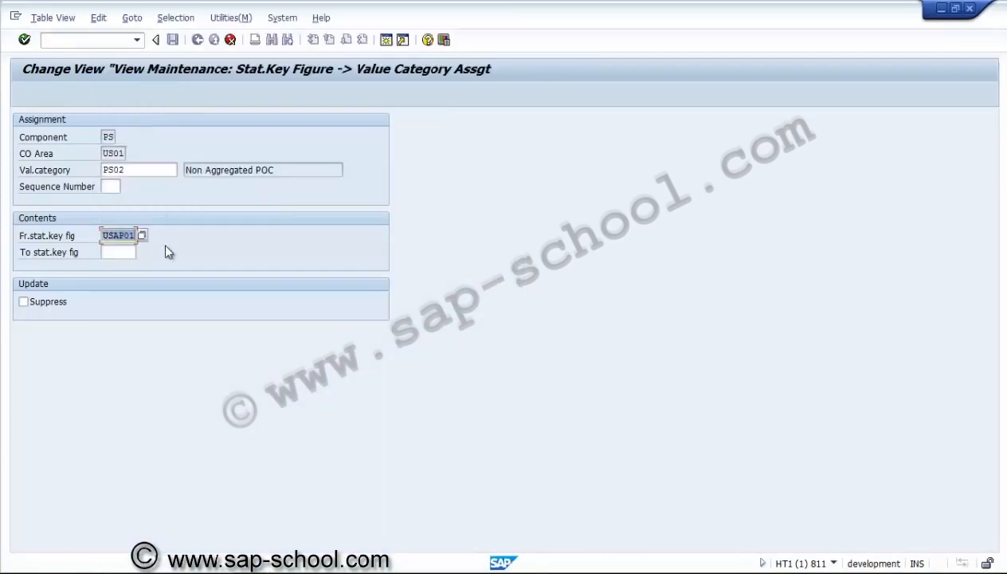
key(Return)
click(175, 43)
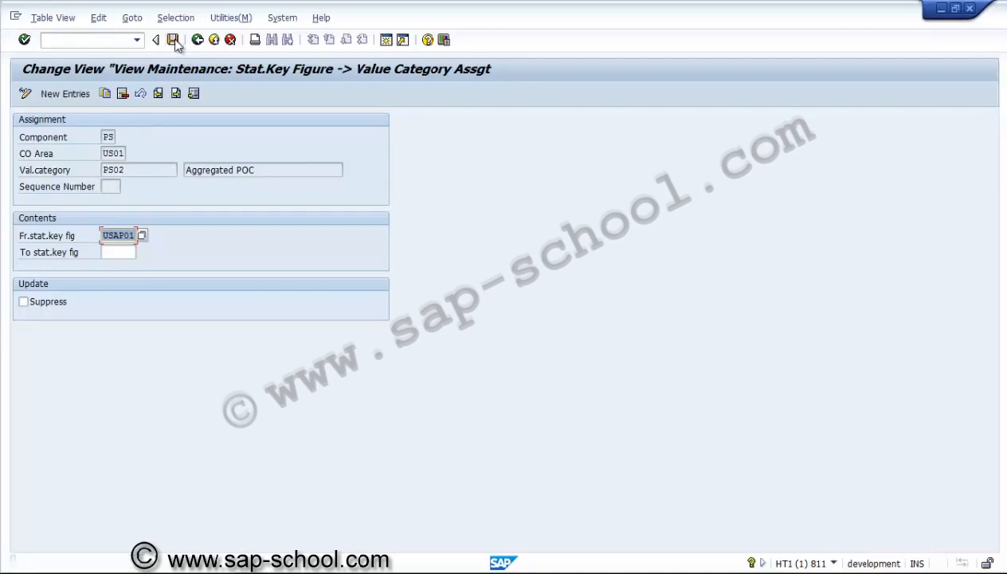
Copy the PS02 assignment to value category PS03 with from statistical key figure USRAP1, POC for Result Analysis, and save it
click(132, 170)
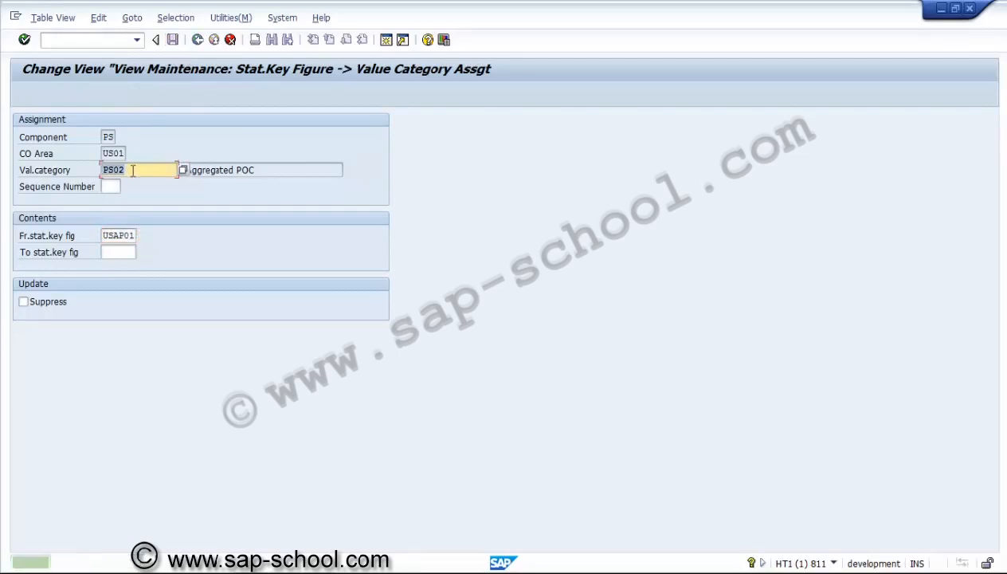
click(184, 170)
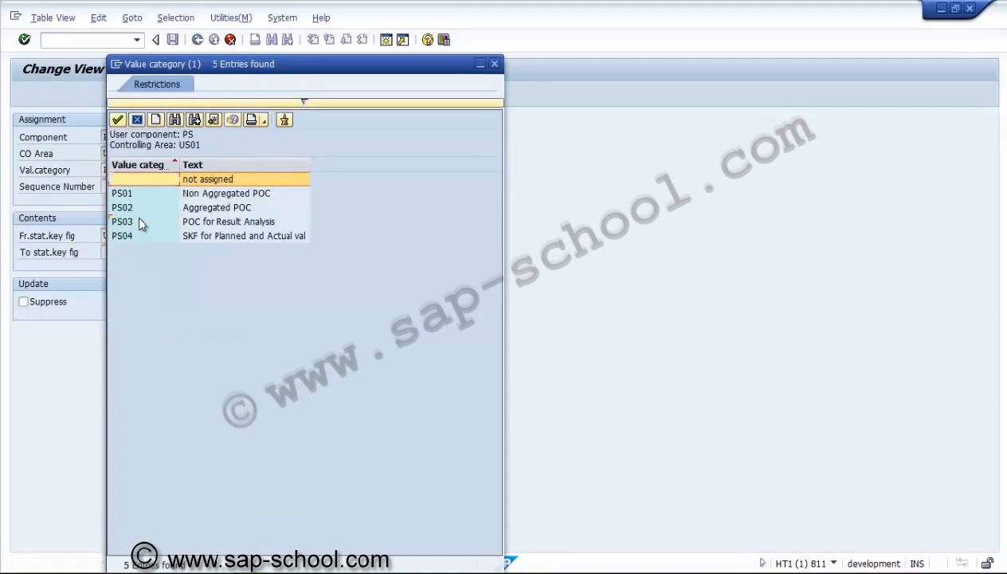
double_click(139, 219)
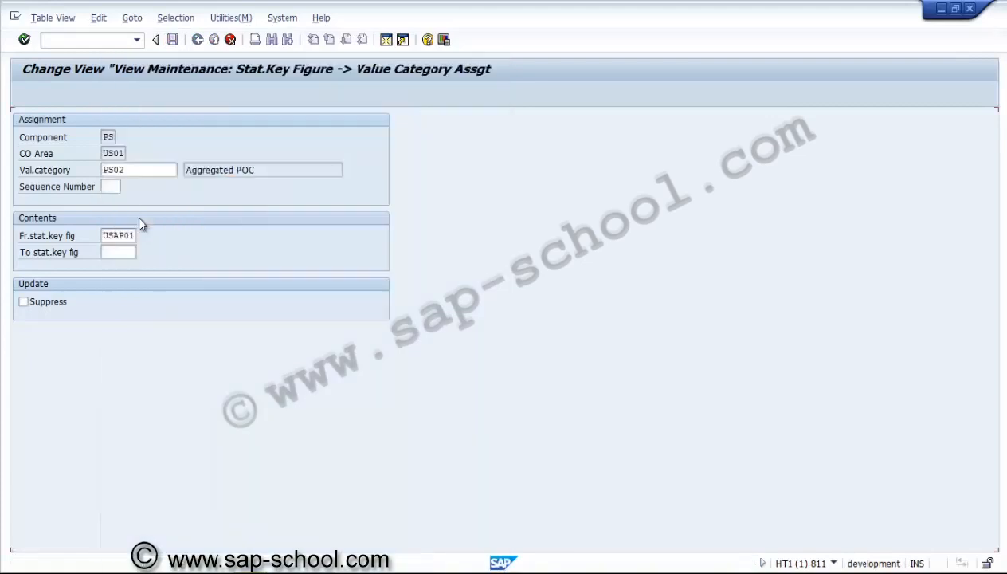
click(135, 236)
click(141, 236)
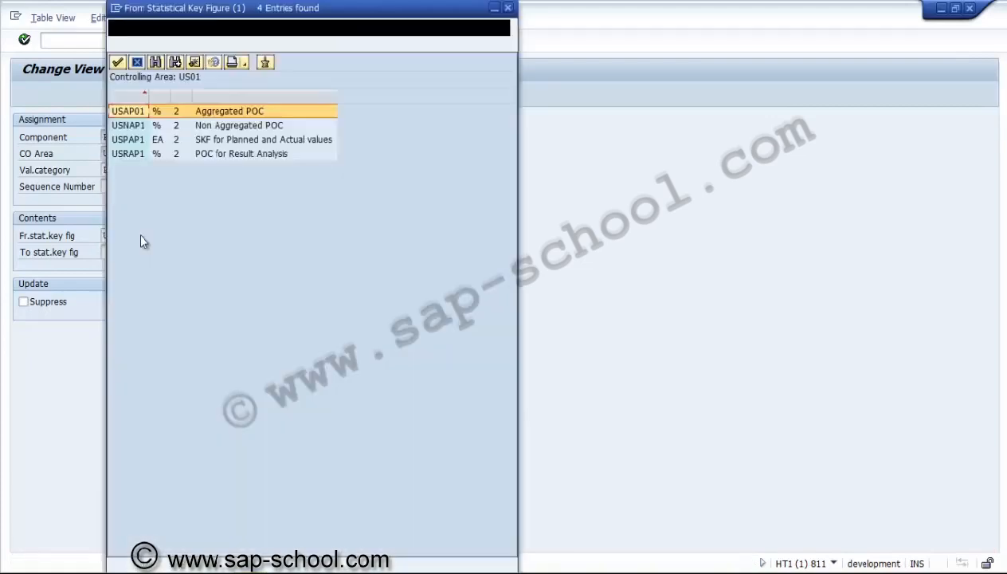
double_click(221, 156)
key(Return)
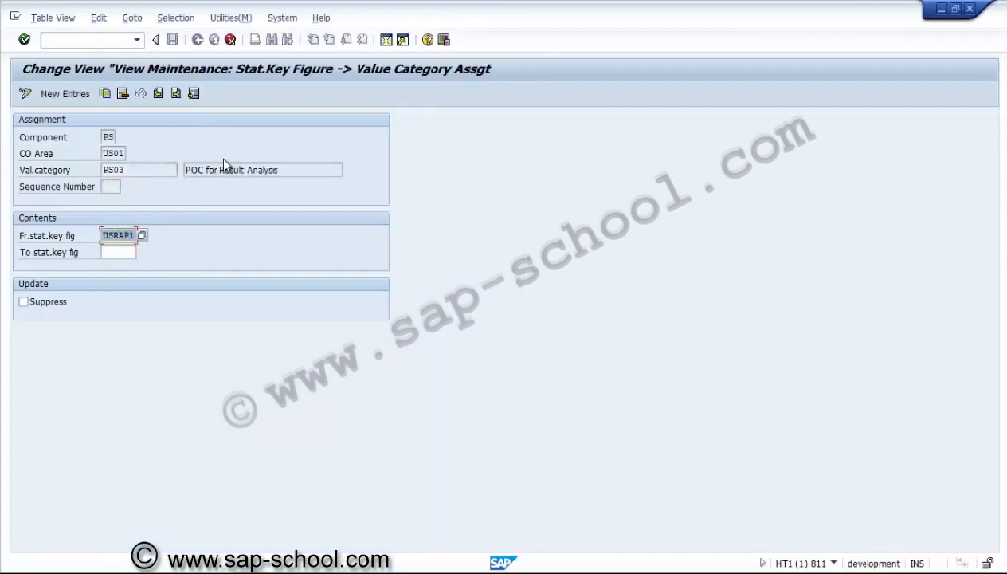
click(174, 41)
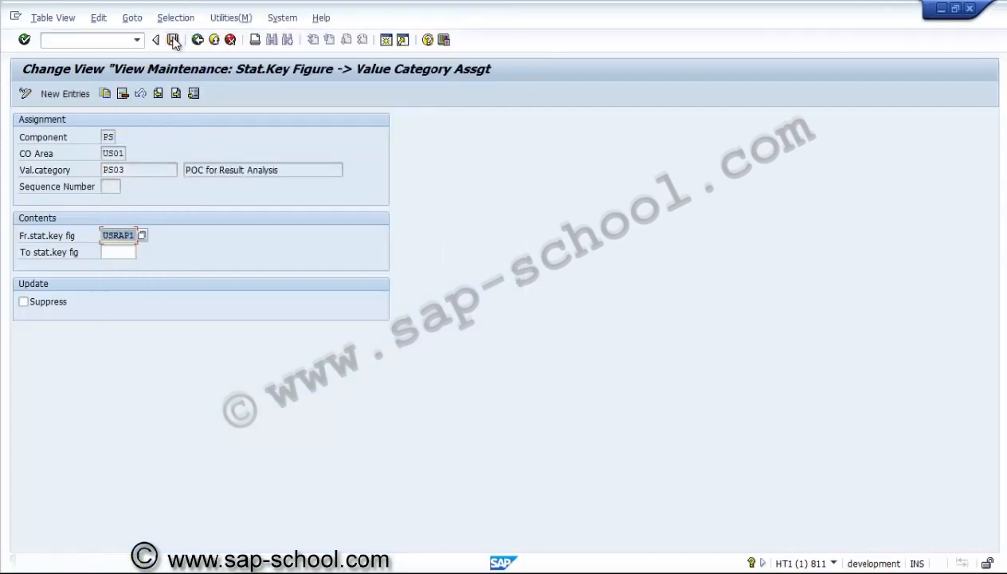
Copy the PS03 assignment to value category PS04 with from statistical key figure USPAP1, SKF for Planned and Actual values, and save it
click(105, 94)
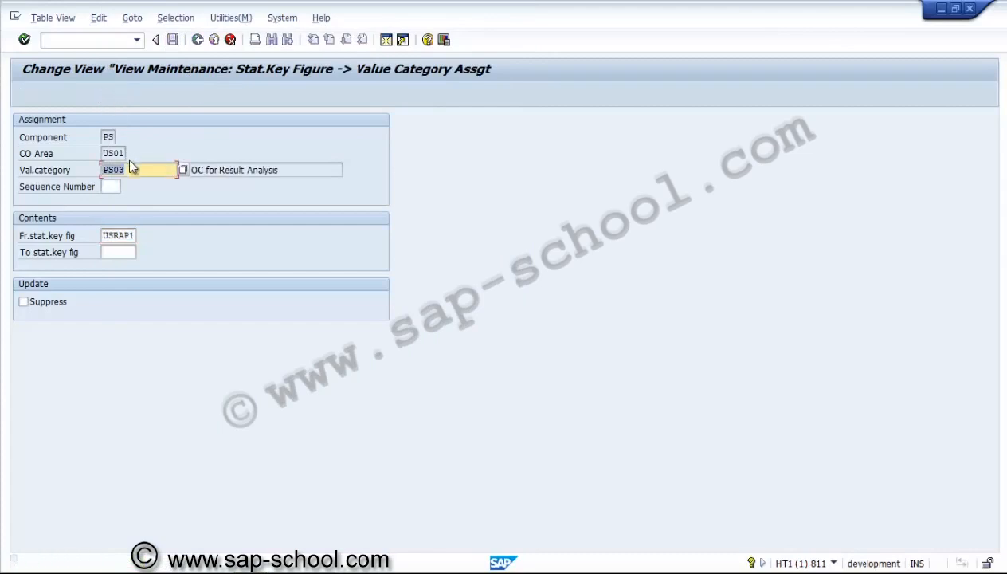
click(178, 169)
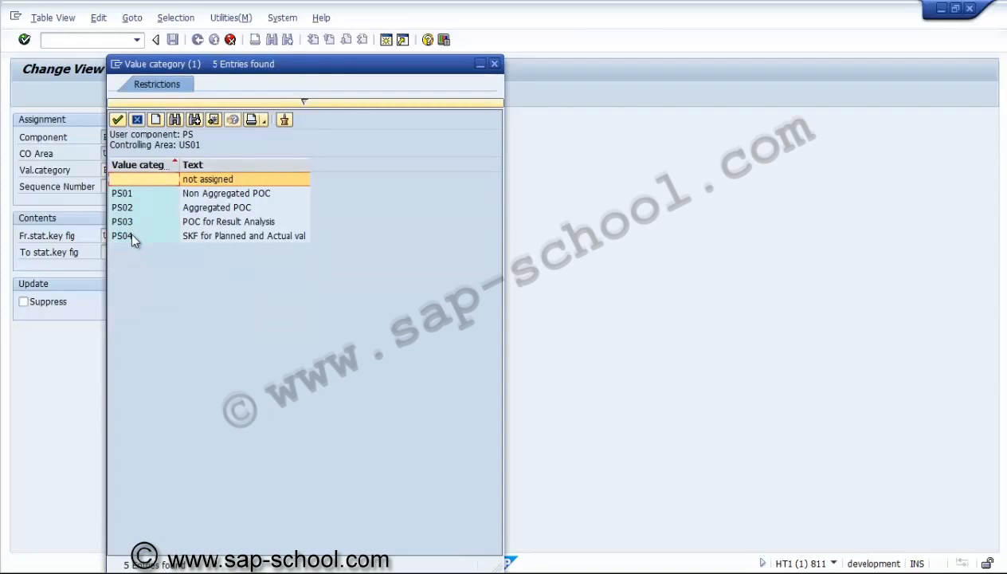
double_click(131, 237)
click(131, 235)
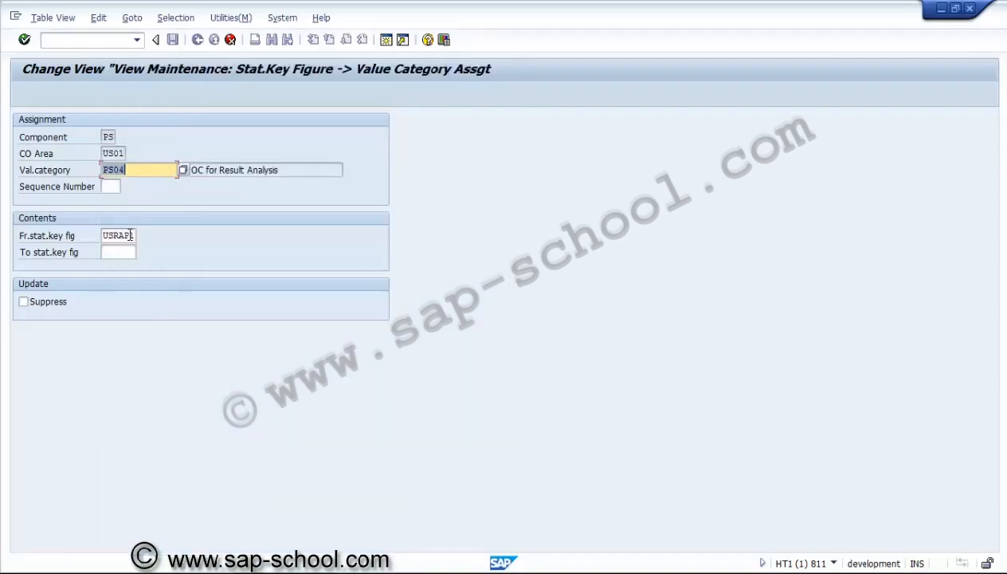
click(141, 235)
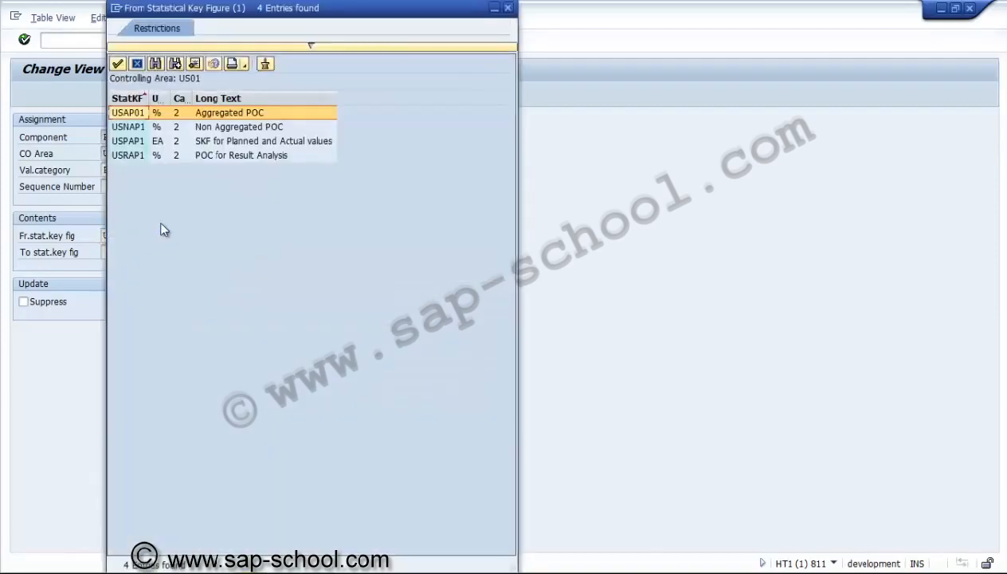
double_click(225, 144)
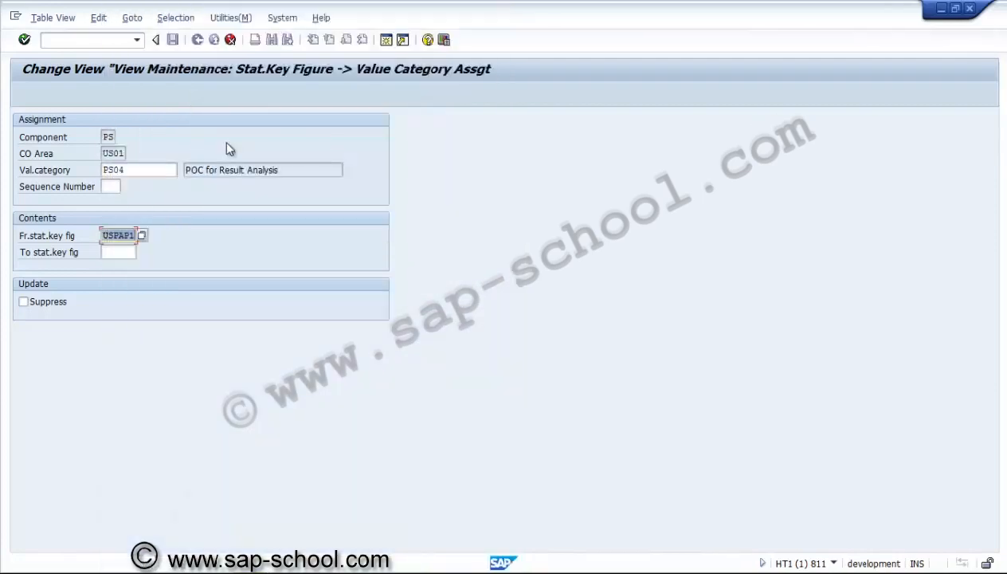
key(Return)
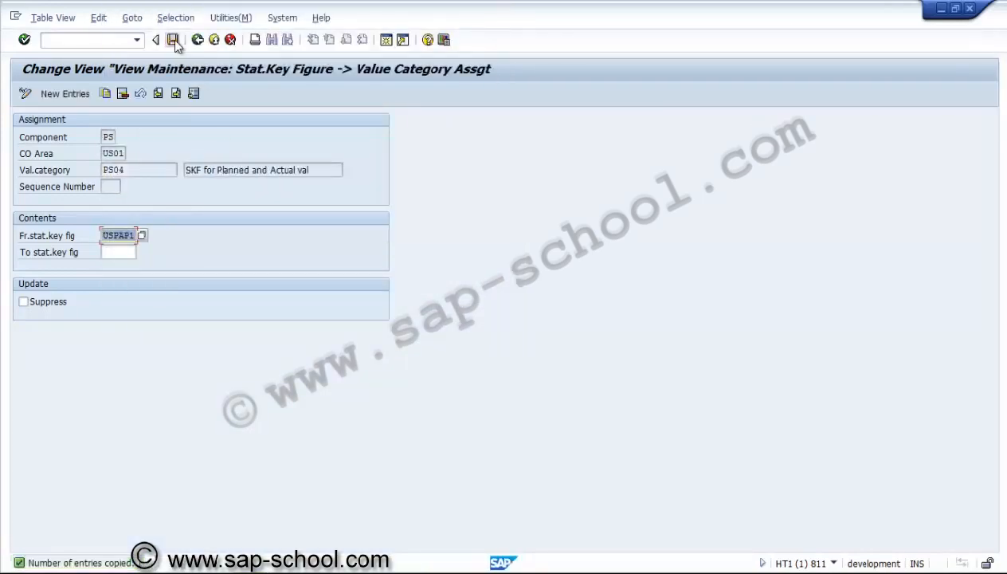
click(172, 39)
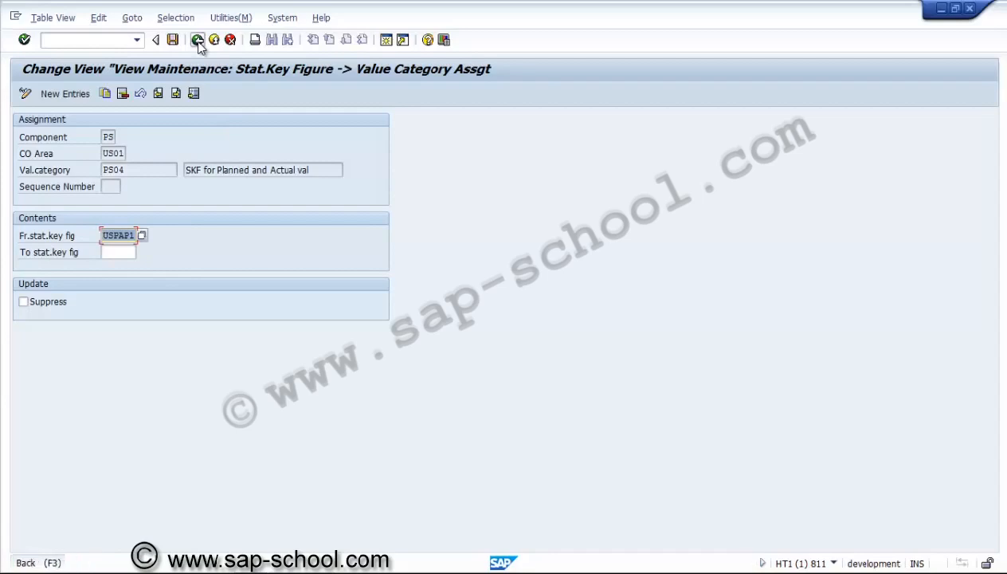
Return to the implementation guide and open the Create User-Defined Planner Profiles activity under Maintain User-Defined Planner Profiles
click(197, 39)
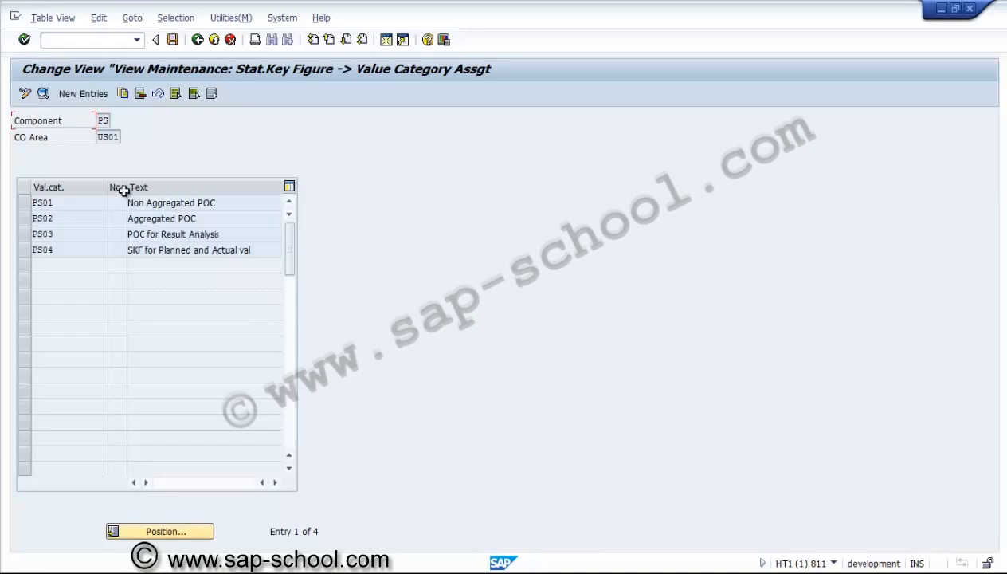
click(197, 40)
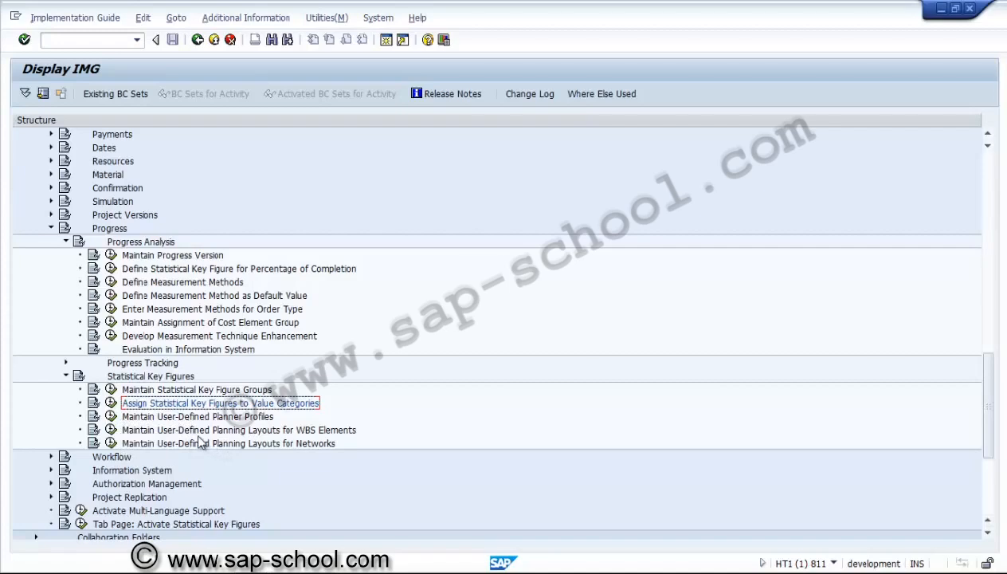
click(110, 416)
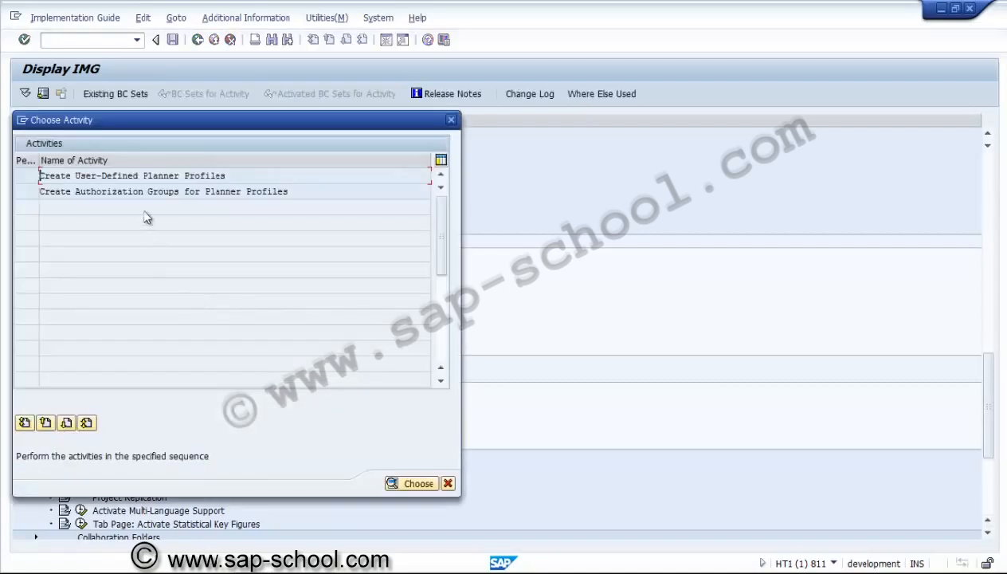
double_click(151, 175)
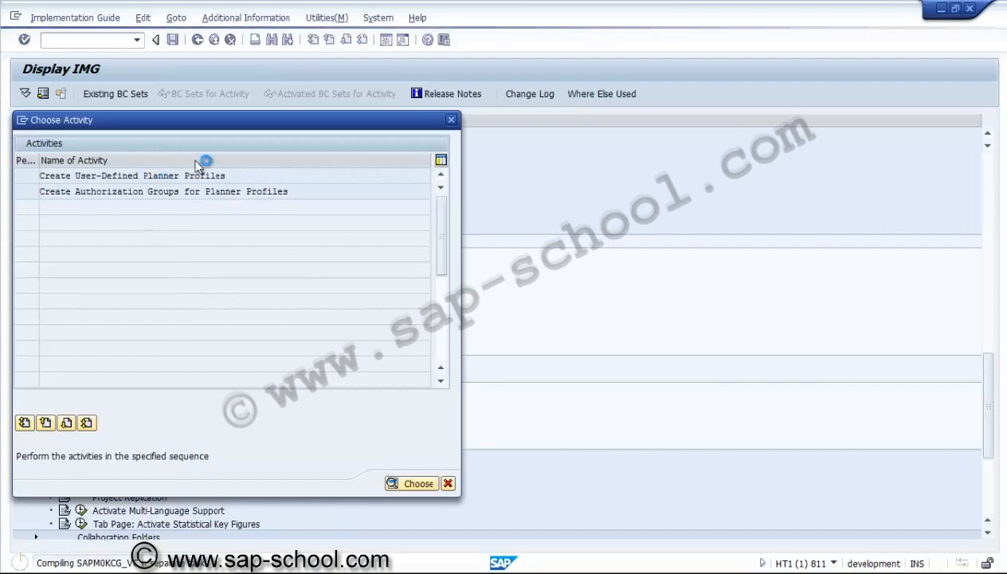
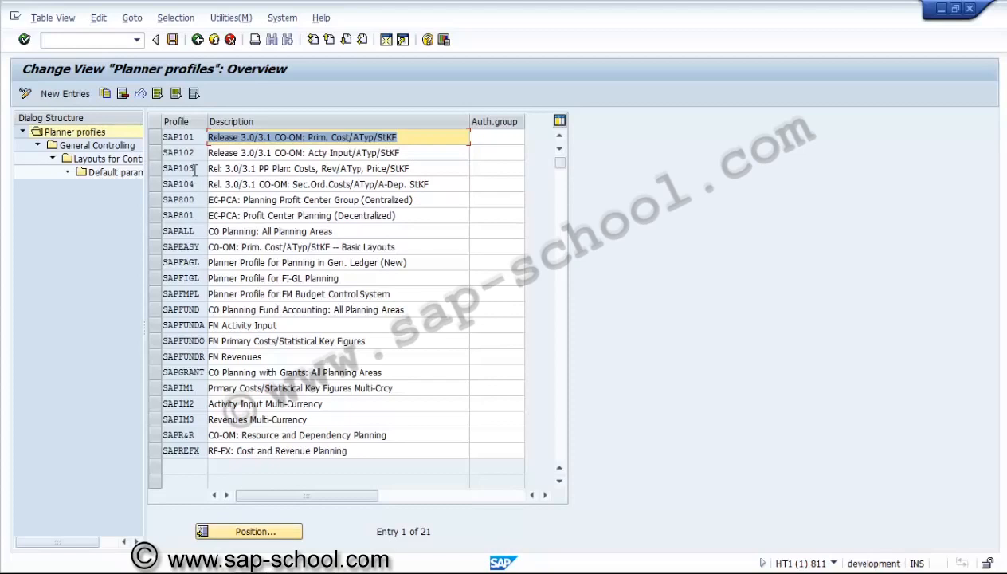
Review the General Controlling planning areas of planner profile SAPALL, and return to the implementation guide
click(154, 231)
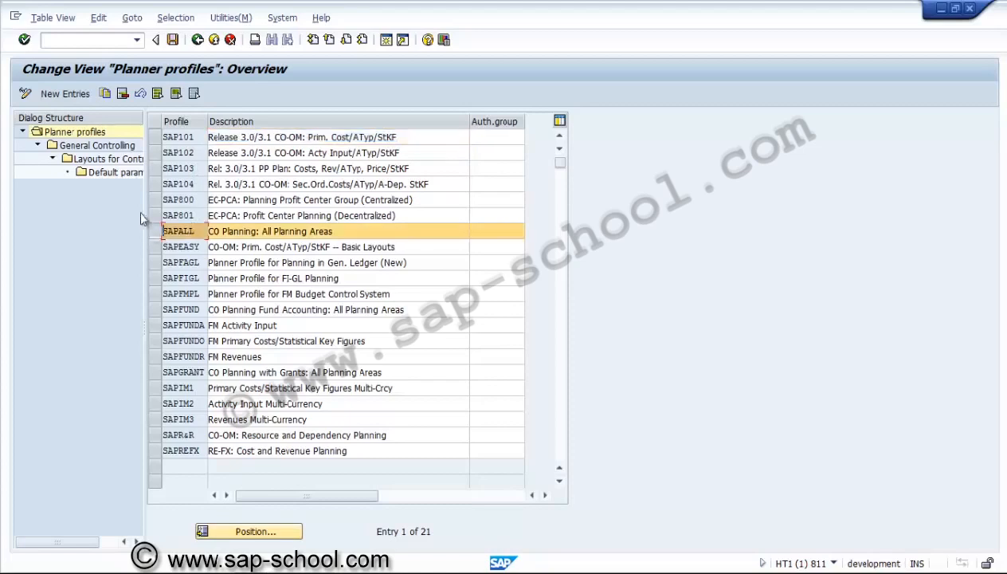
click(82, 148)
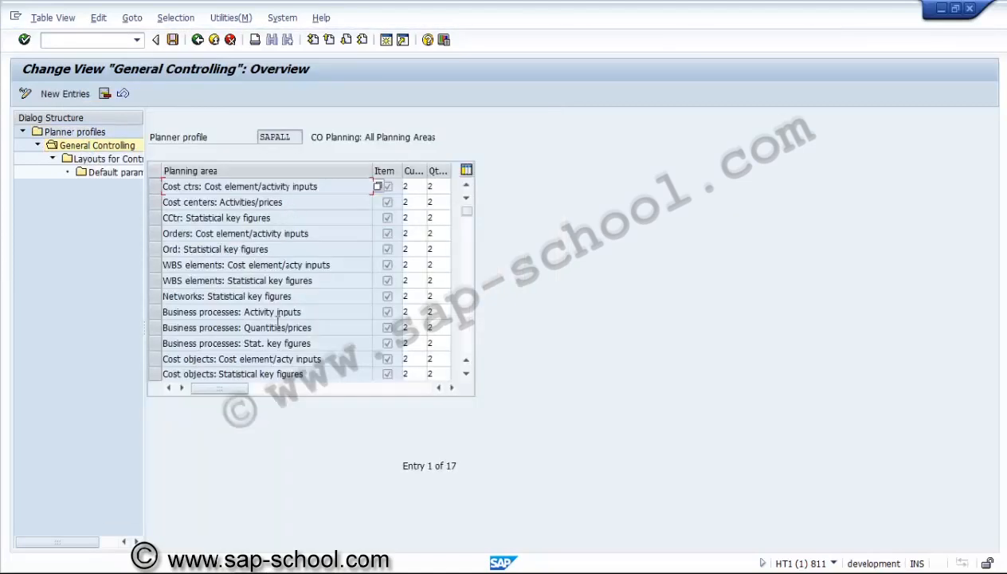
click(141, 160)
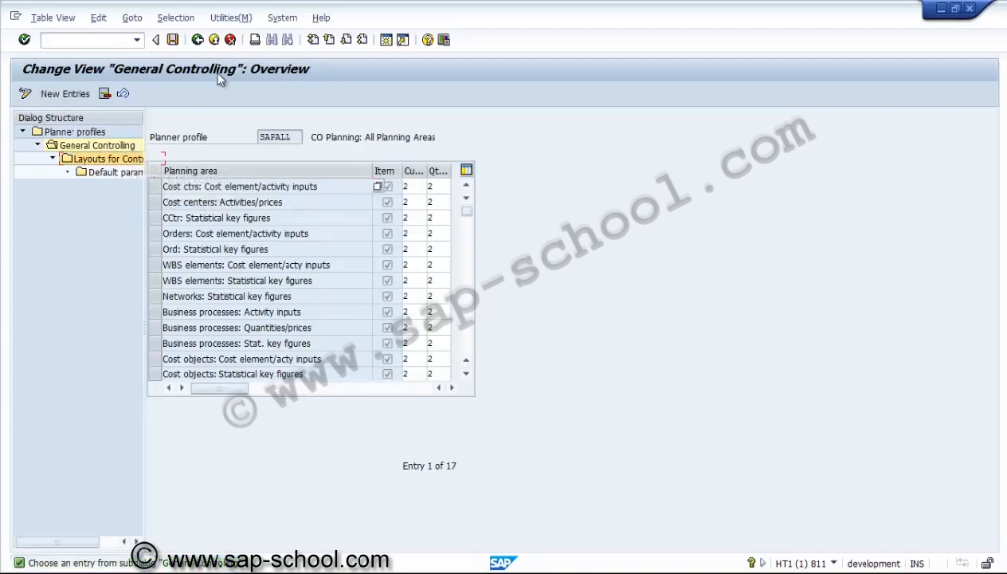
click(199, 42)
click(198, 40)
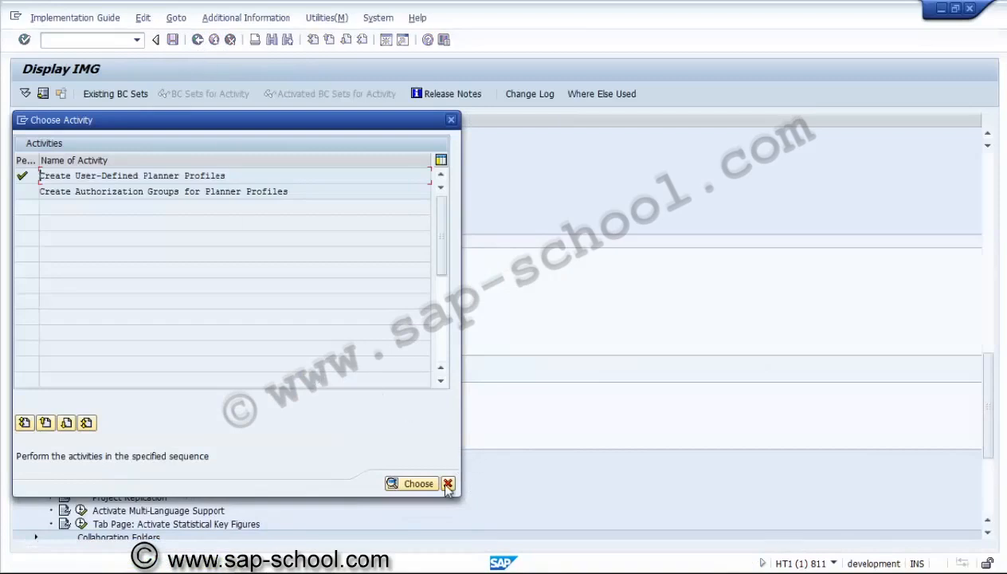
click(448, 483)
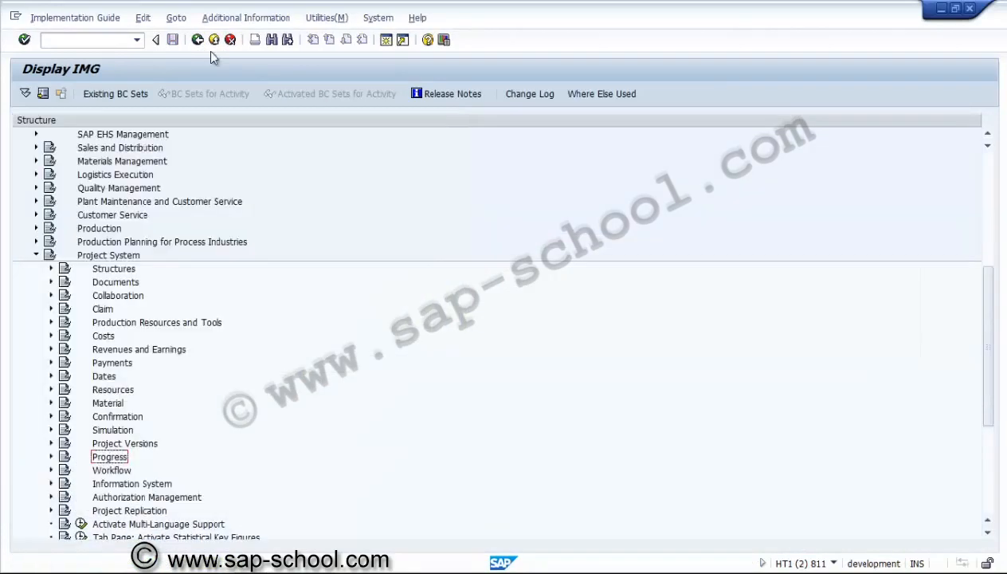
Open Define Database Selection Profiles under Information System > Selection, view the details of Standard selection (structure), and return to the implementation guide
click(51, 483)
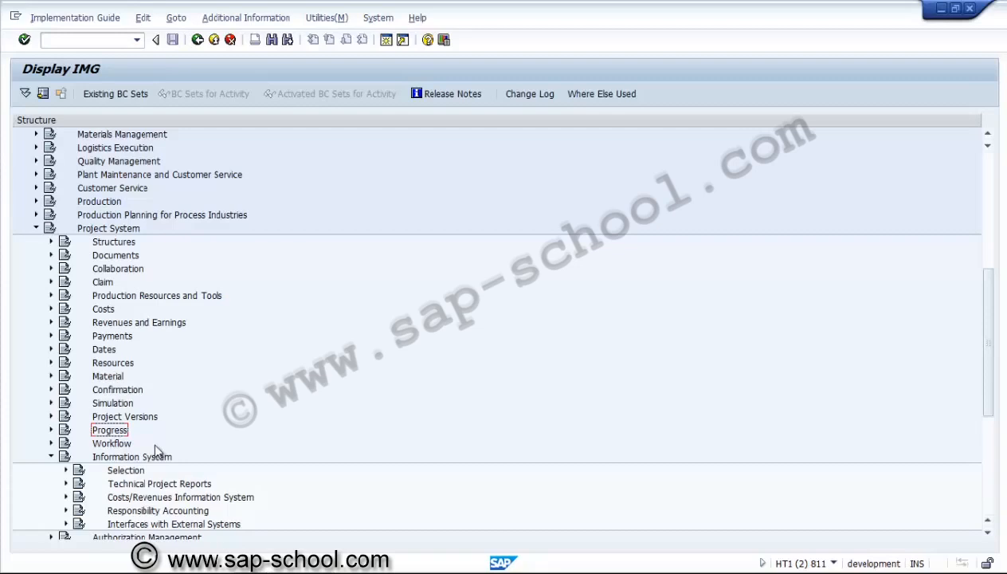
click(66, 471)
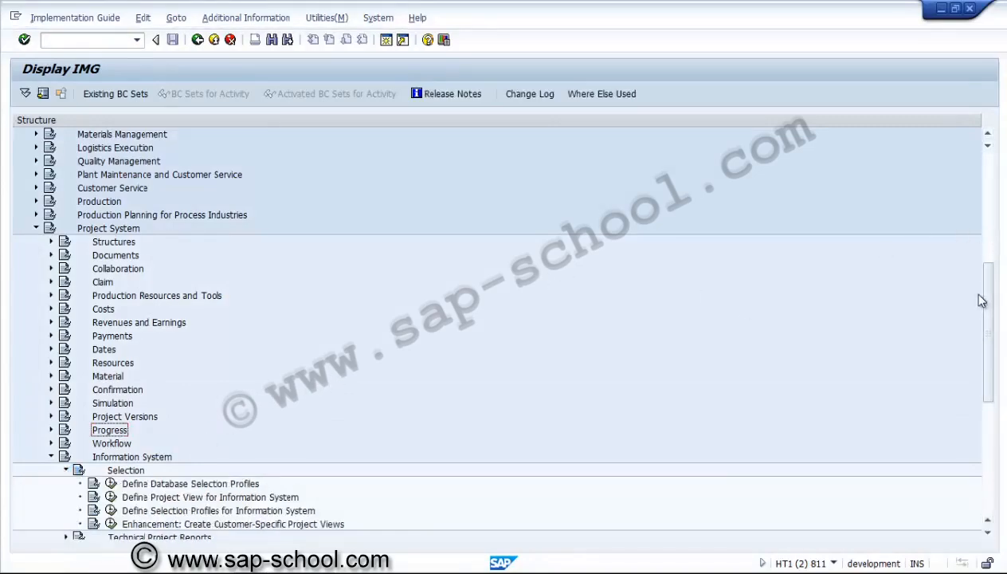
drag(988, 295, 987, 354)
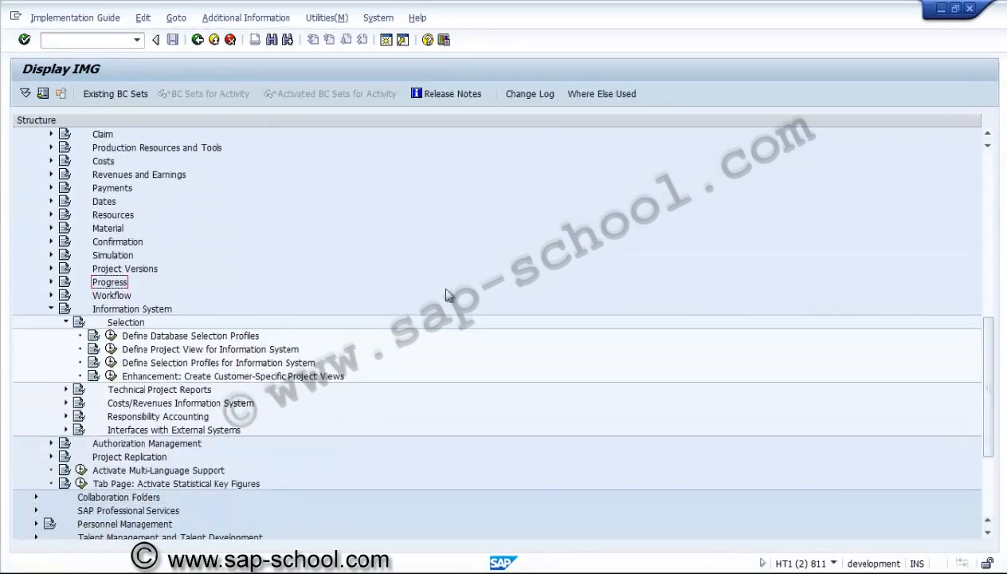
click(113, 338)
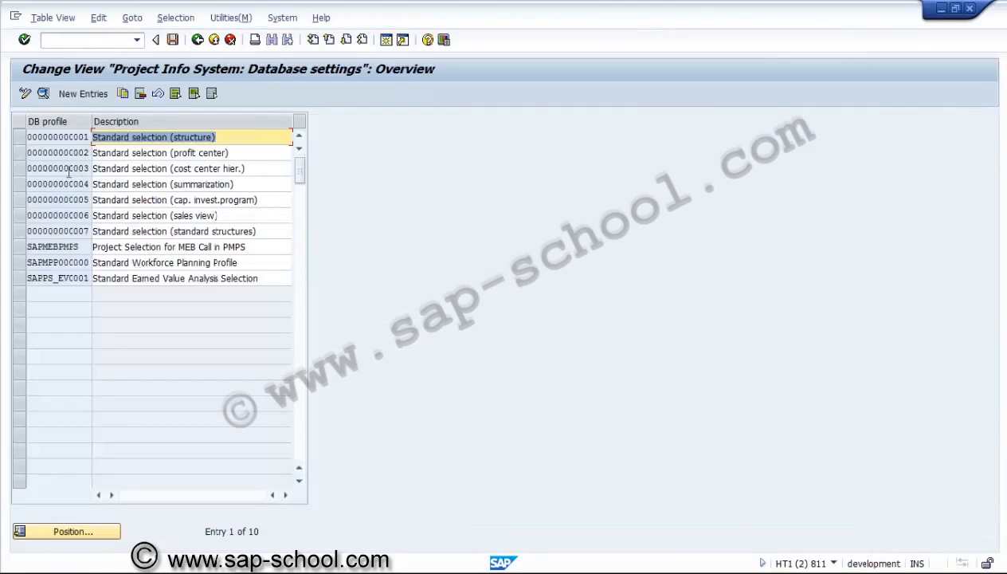
click(31, 135)
click(43, 94)
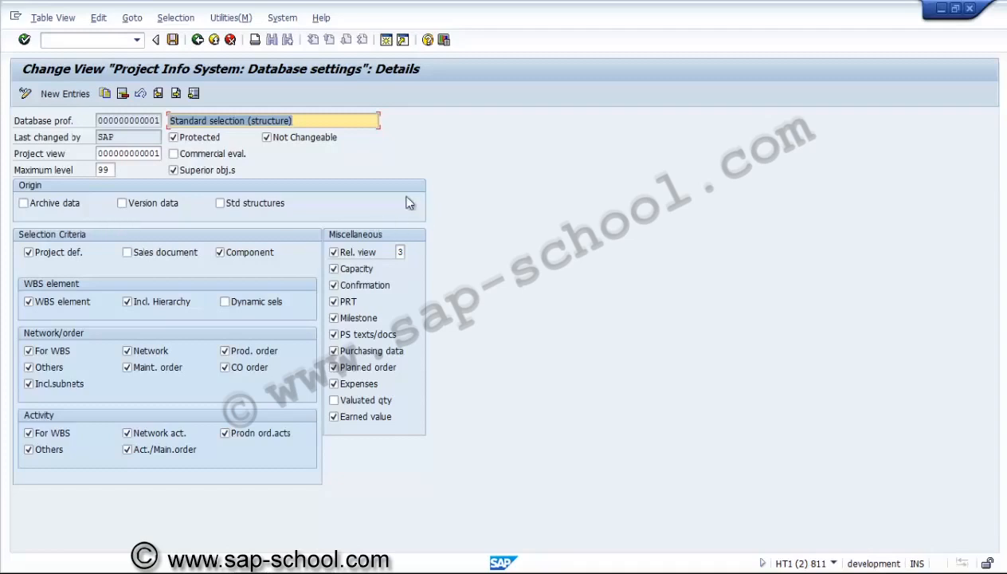
click(199, 41)
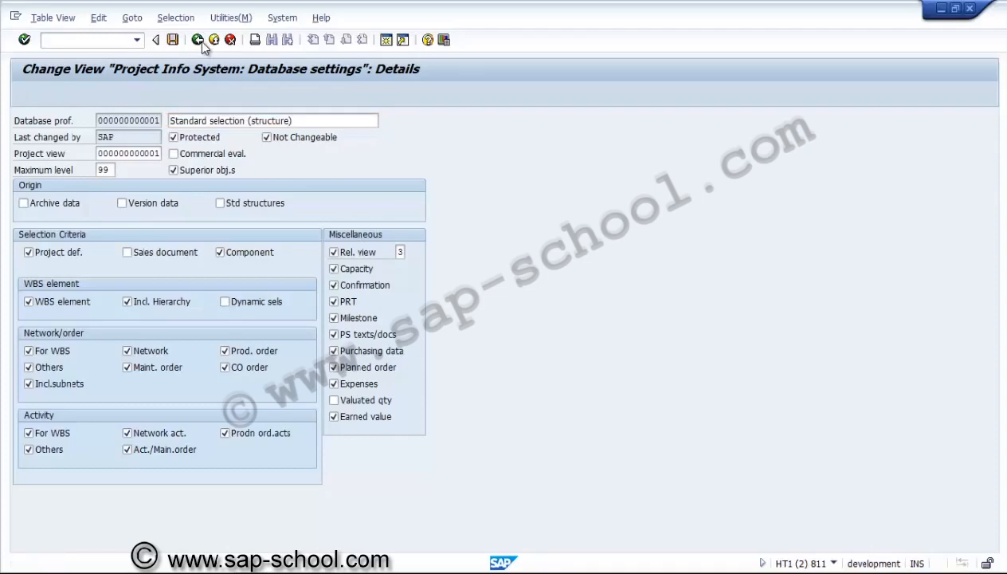
click(199, 42)
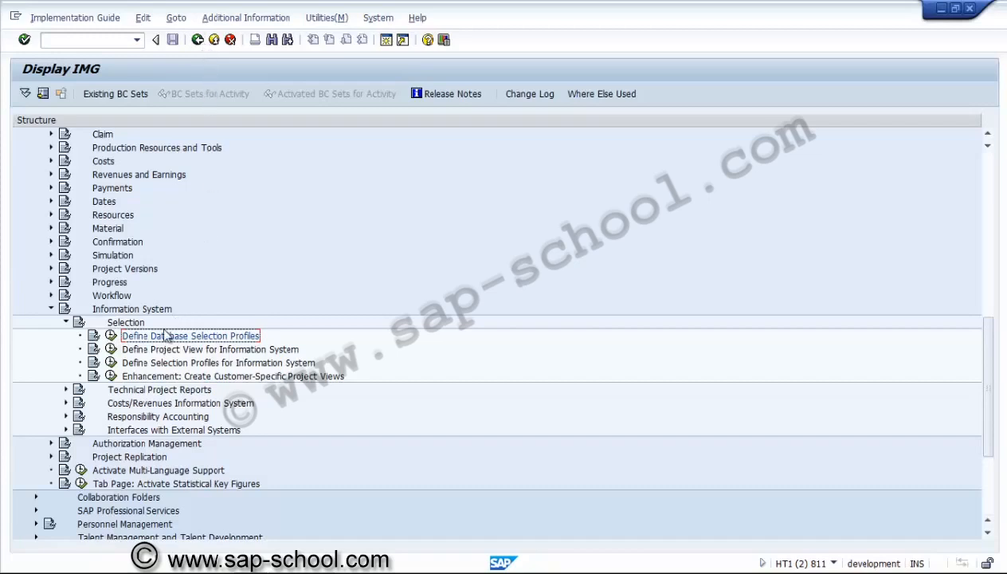
click(217, 353)
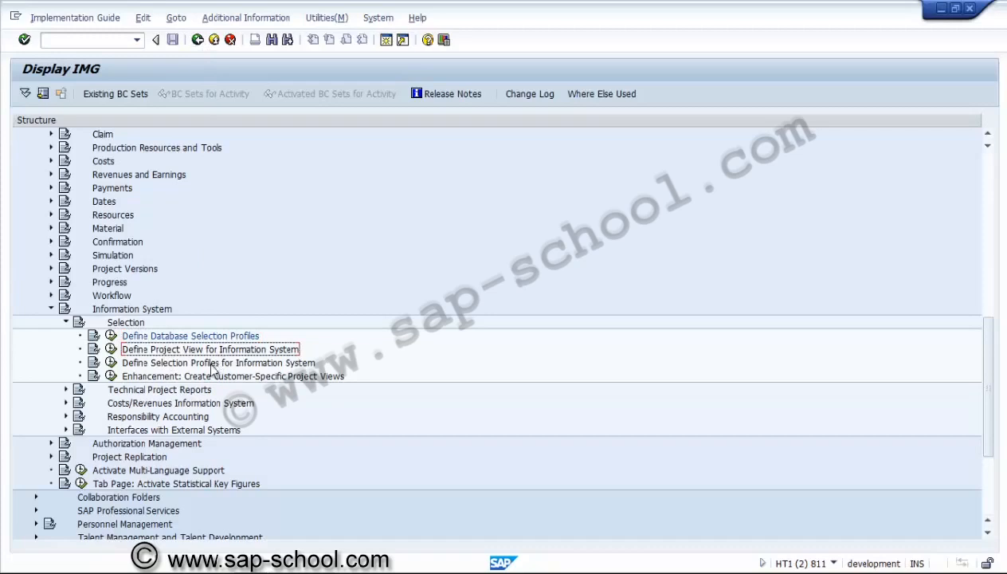
click(66, 390)
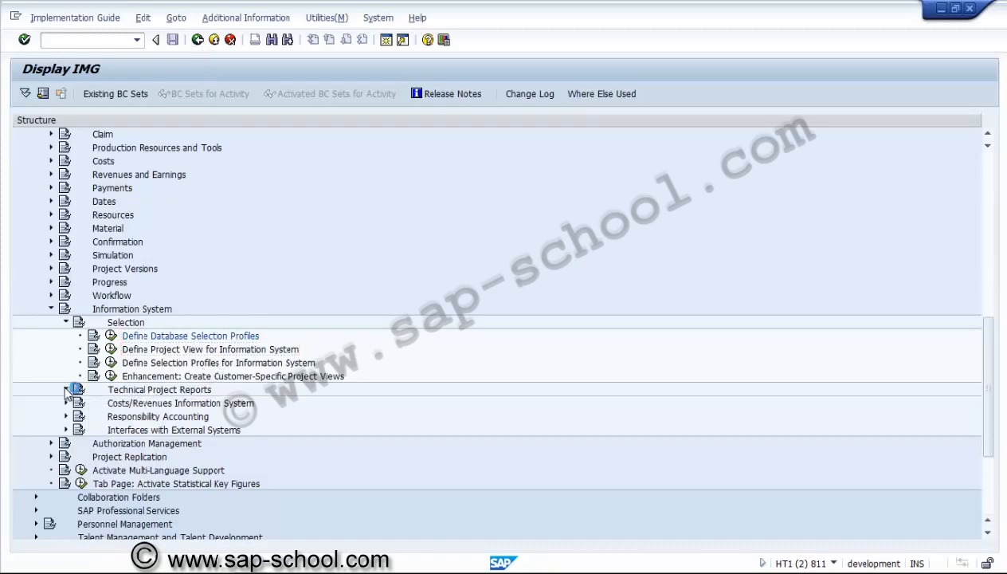
click(170, 405)
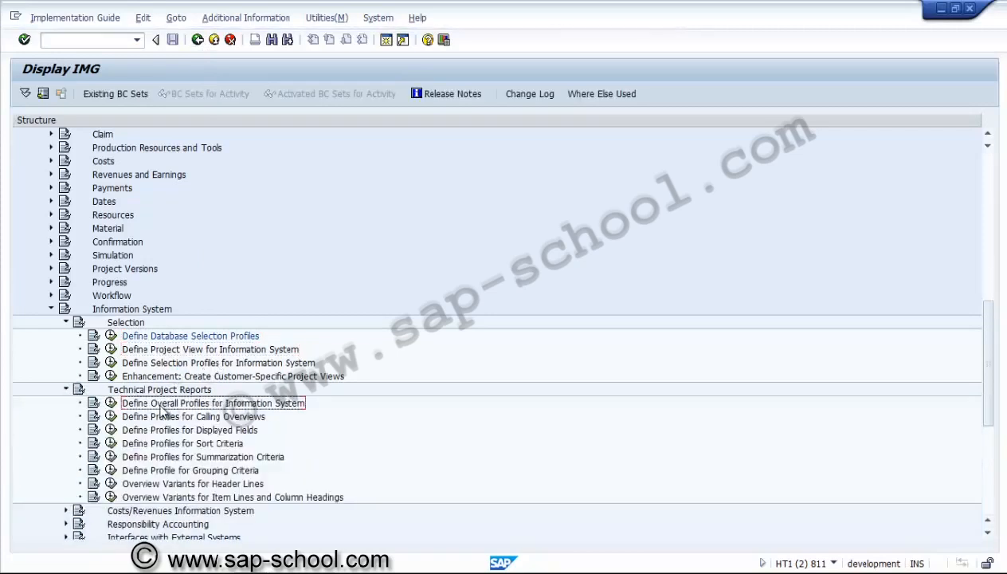
click(111, 402)
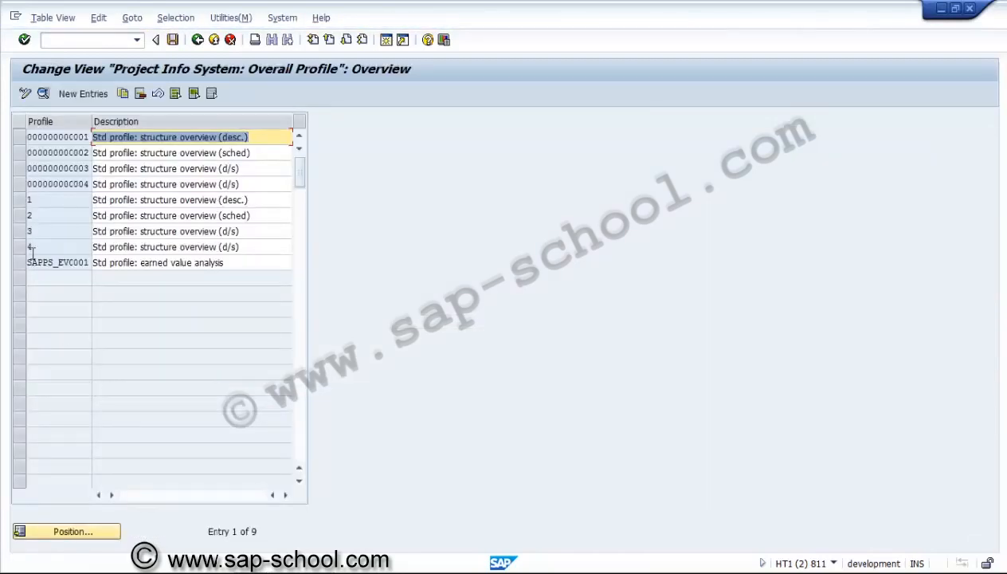
click(20, 137)
click(43, 94)
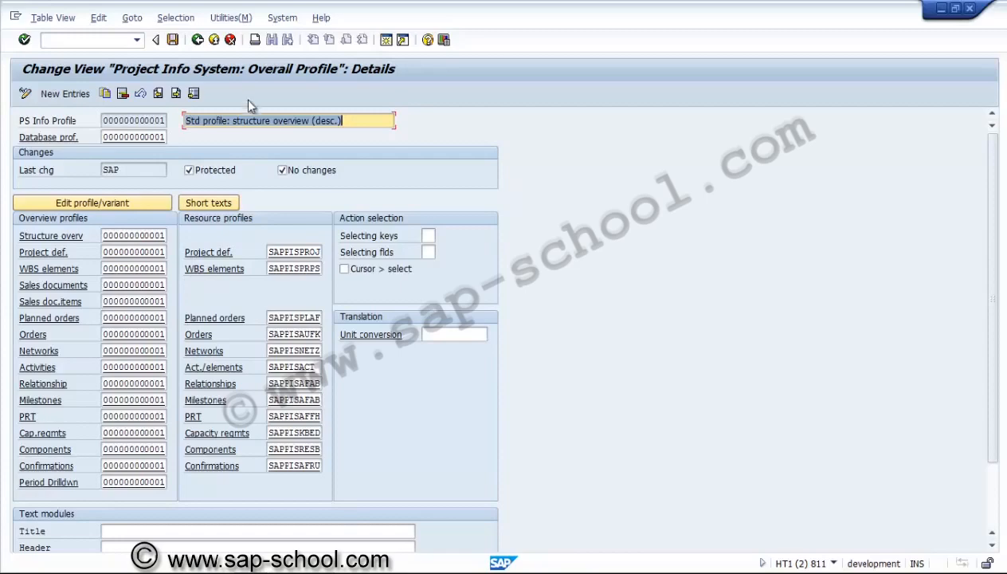
click(197, 39)
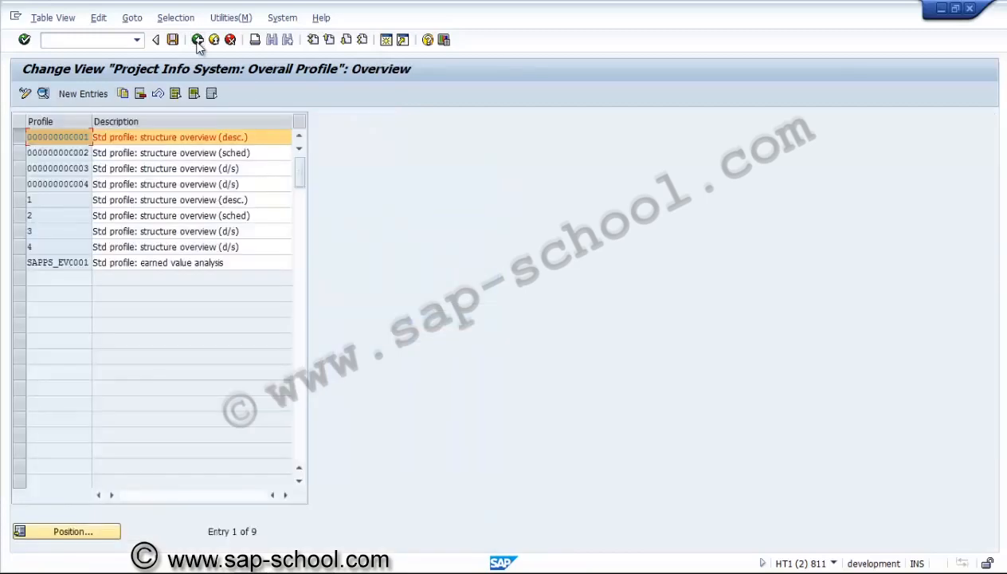
click(198, 40)
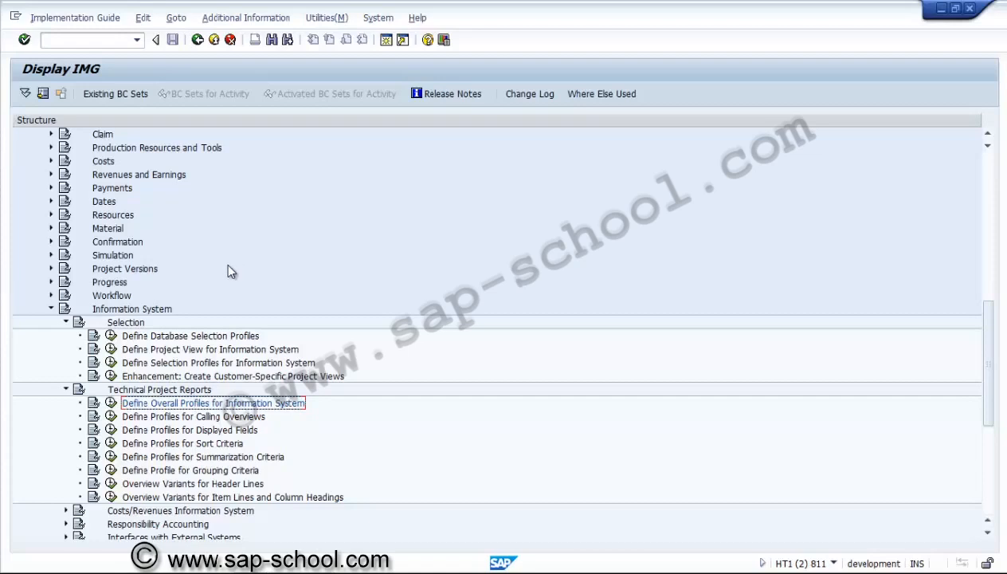
Collapse the Information System branch, and examine the activities under Costs > Planned Costs in Project System
click(67, 390)
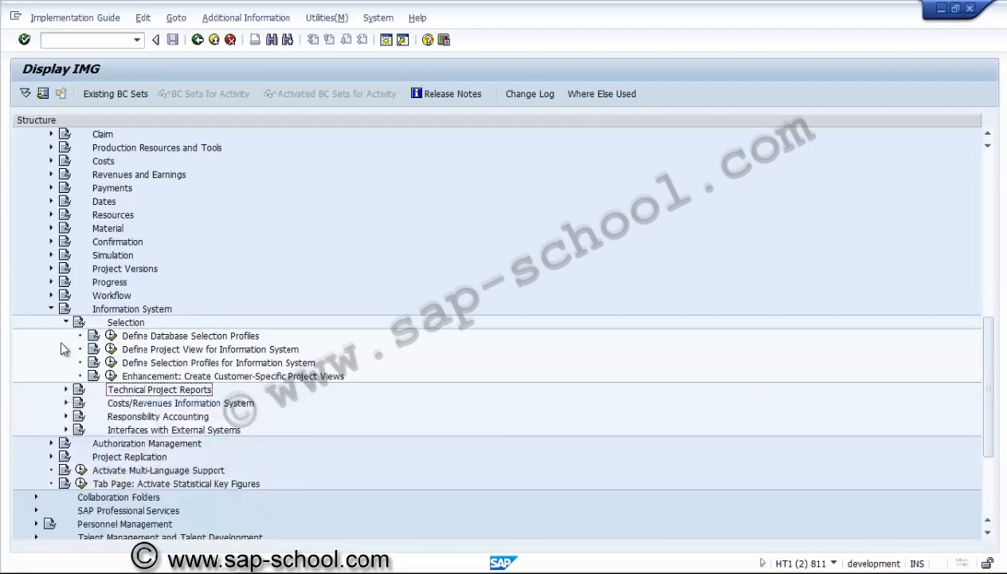
click(67, 322)
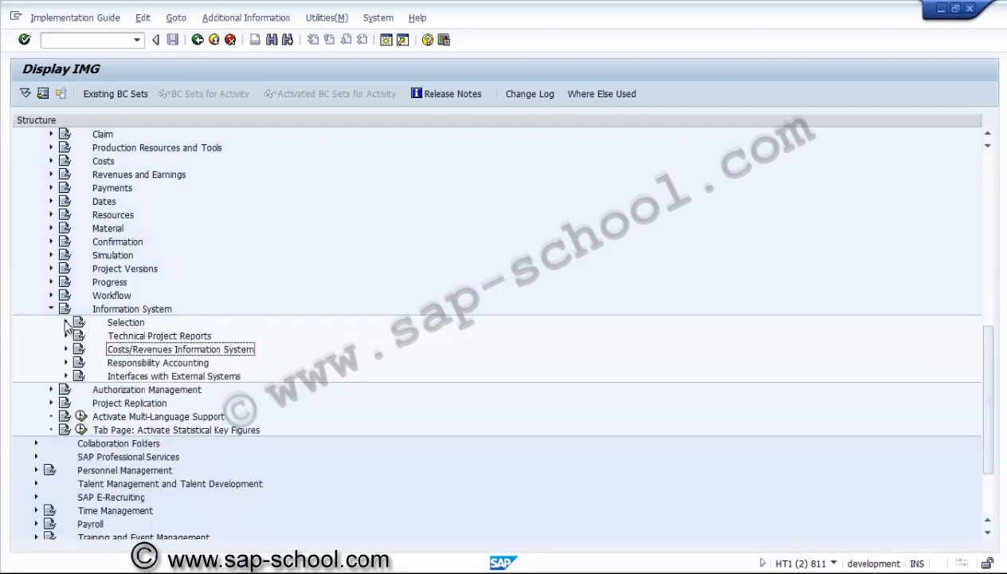
click(51, 309)
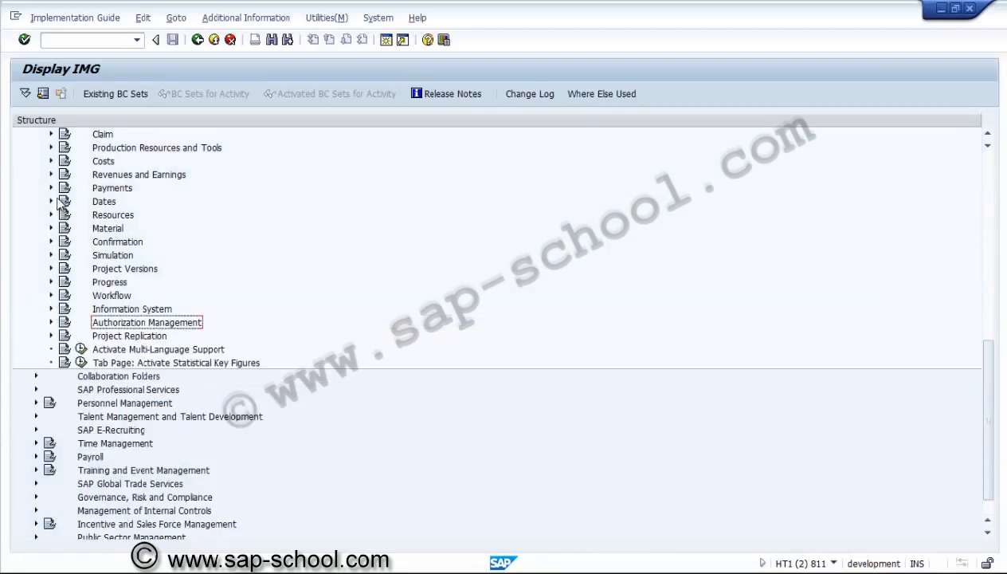
click(51, 161)
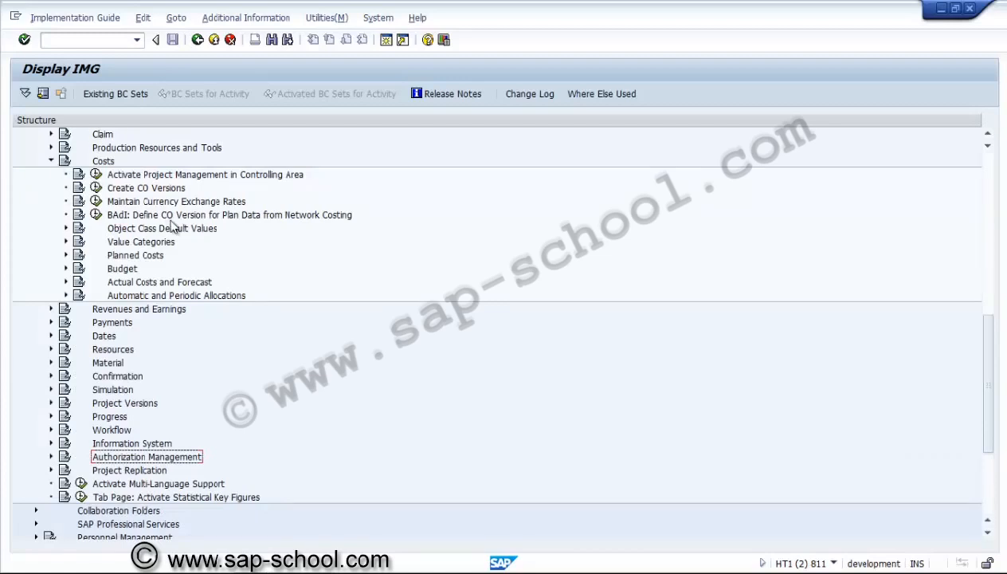
click(66, 255)
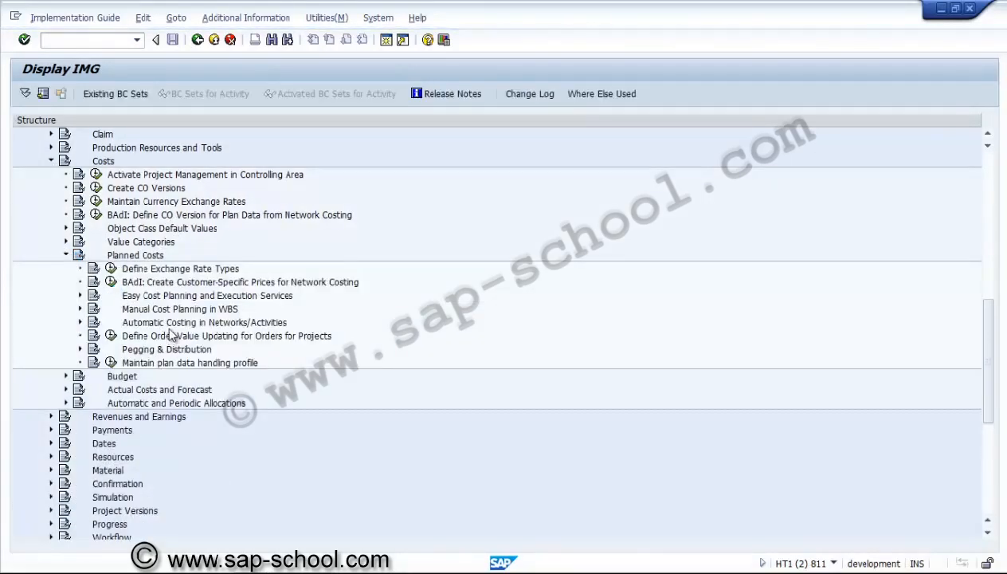
click(170, 323)
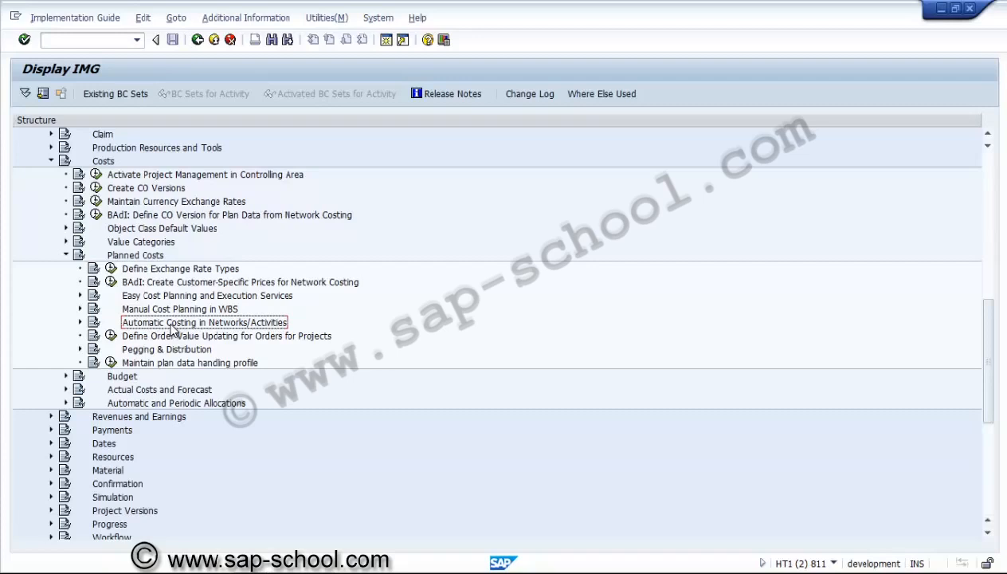
click(51, 161)
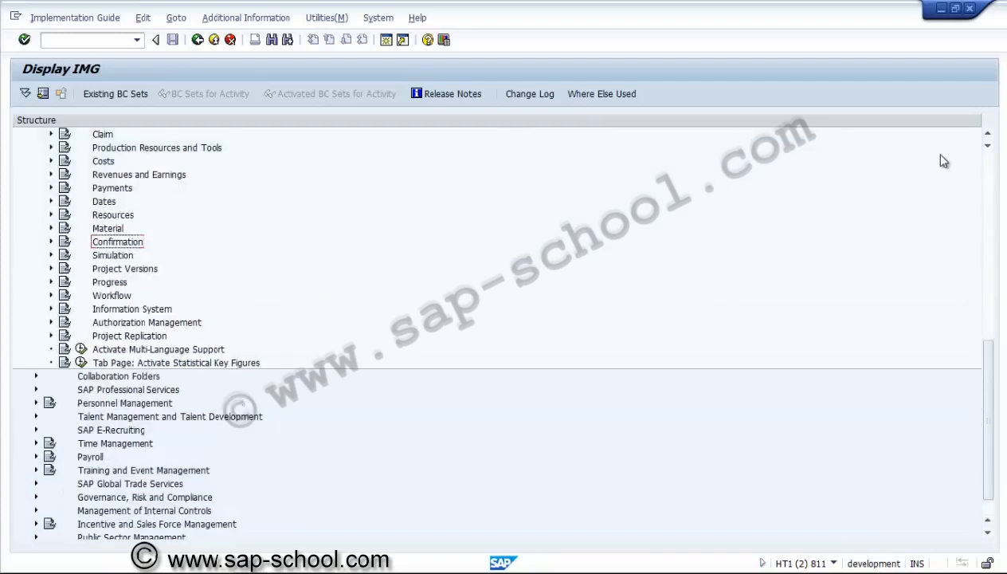
Open the Maintain Controlling Area activity under Controlling > General Controlling > Organization
click(989, 165)
click(992, 170)
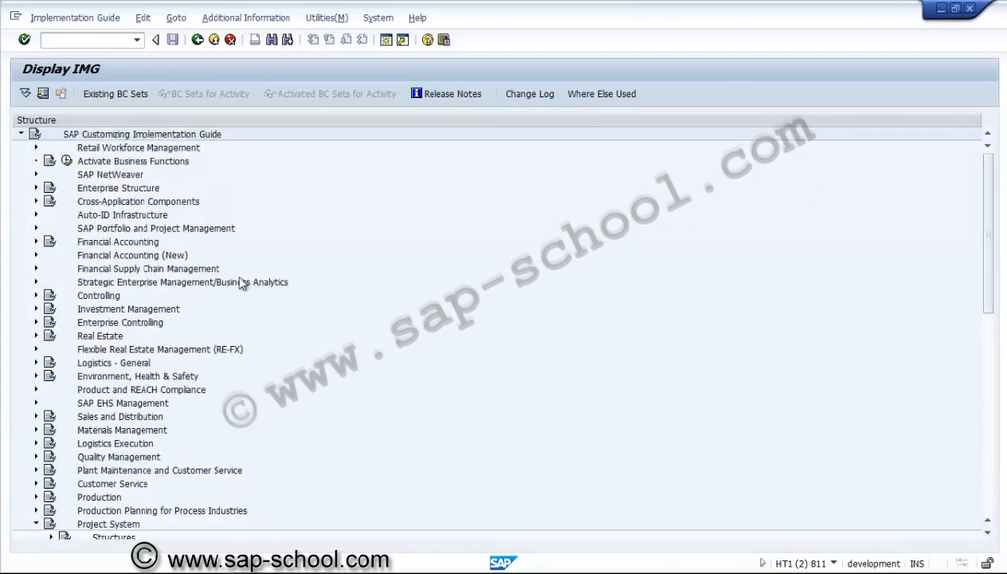
click(36, 295)
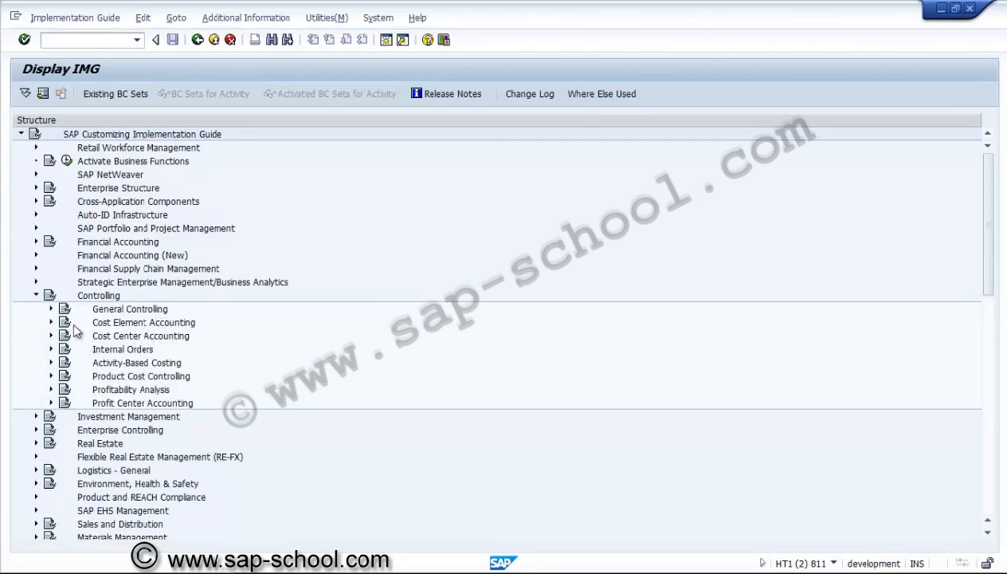
click(51, 308)
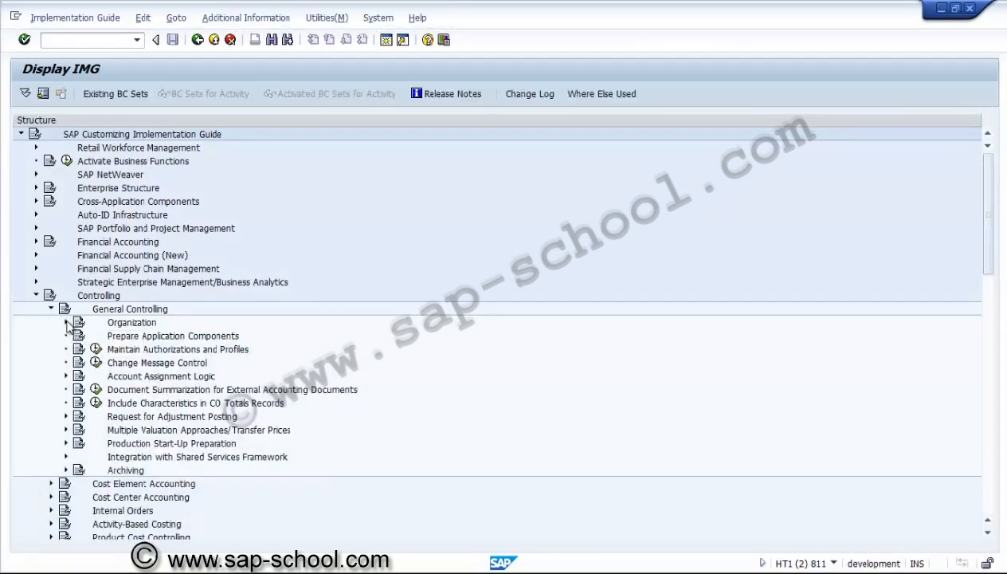
click(66, 322)
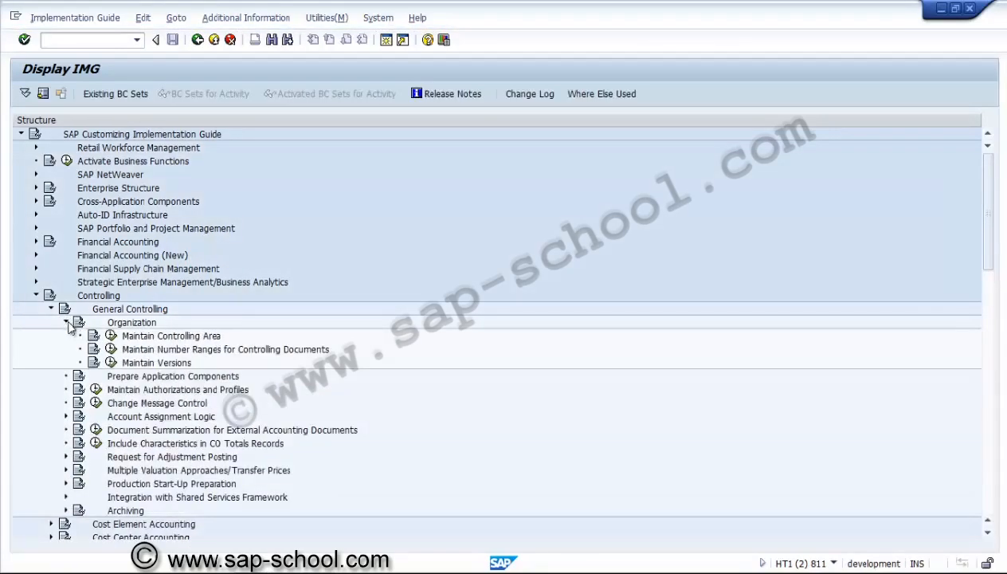
click(111, 336)
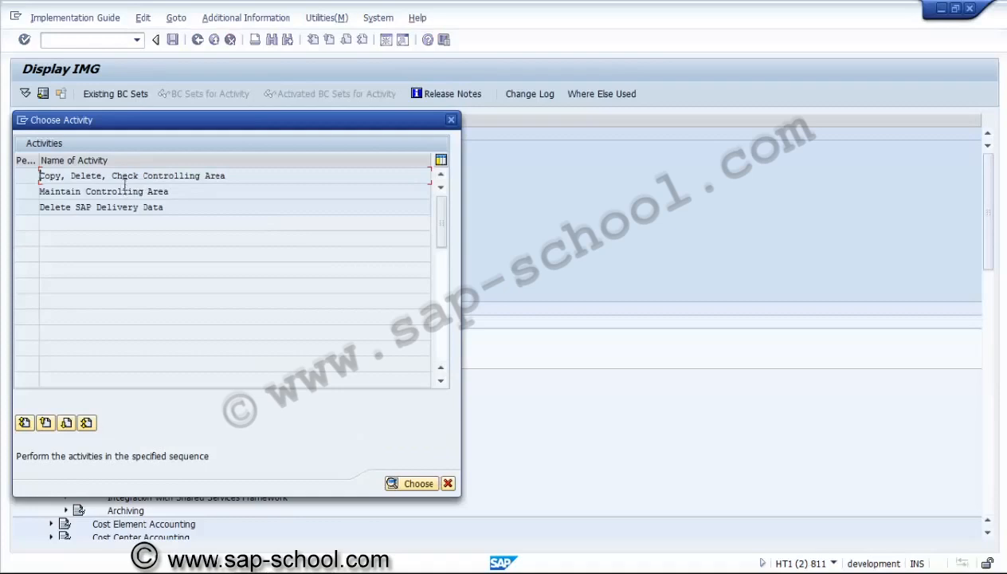
click(77, 192)
double_click(76, 193)
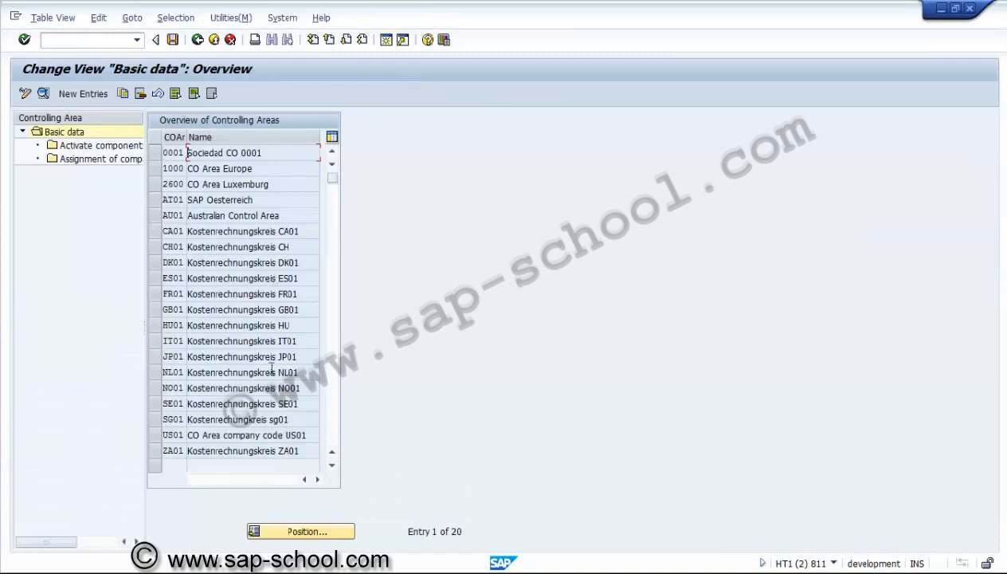
Open the basic data details of controlling area US01 and review its settings
click(157, 435)
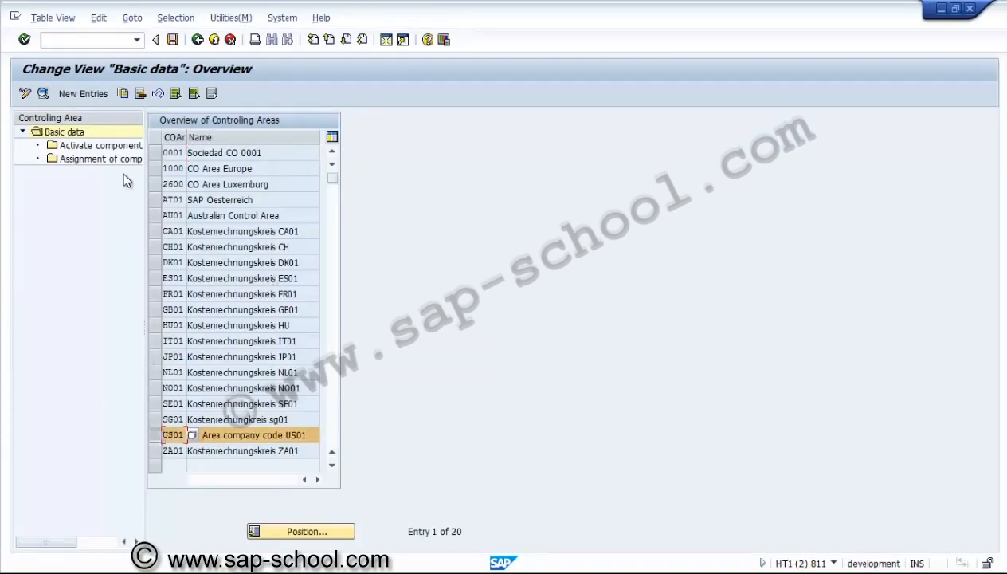
click(44, 93)
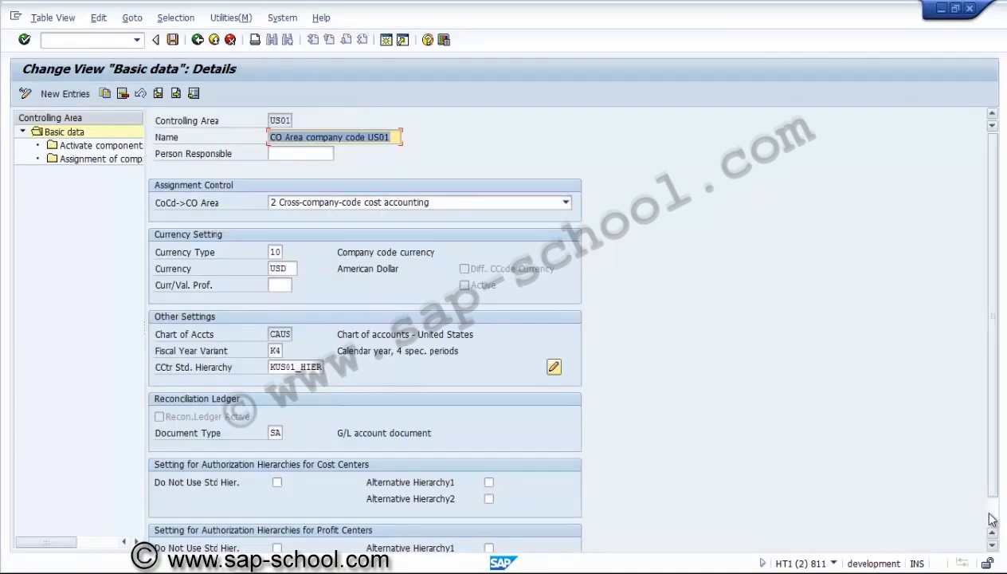
scroll(979, 510, down, 1)
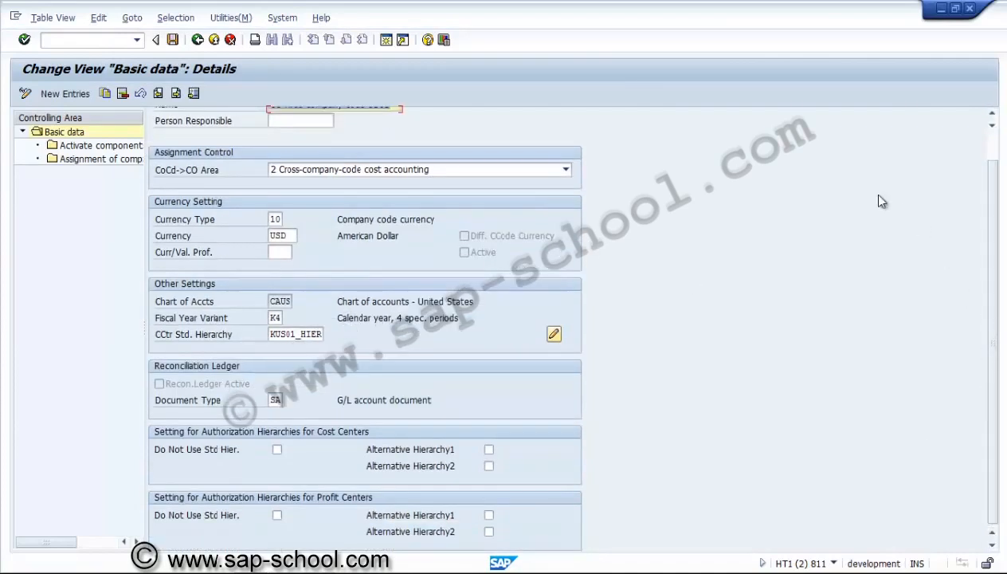
Review the Projects indicator in controlling area US01's activated components and control indicators, and return to the implementation guide
click(97, 146)
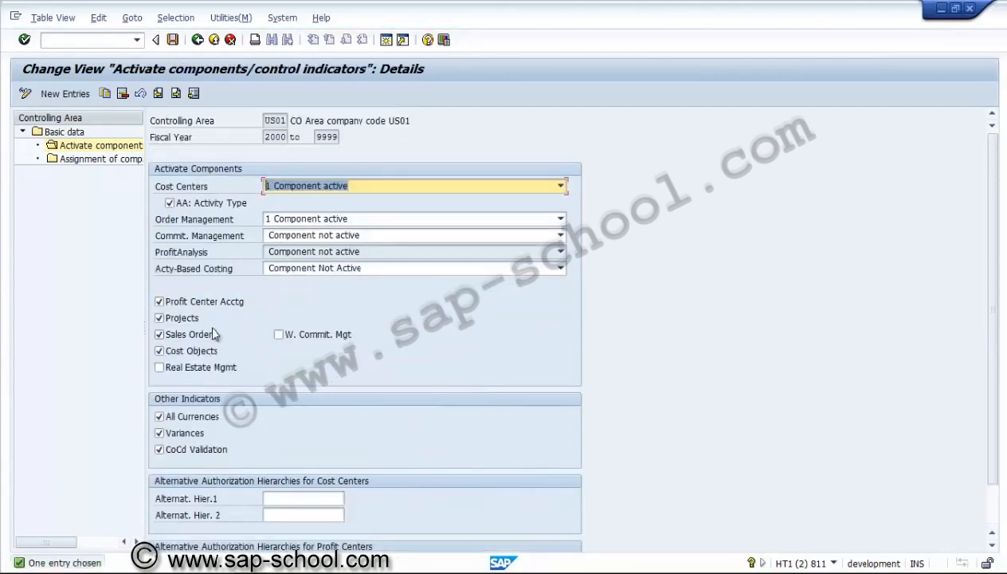
click(203, 323)
click(203, 323)
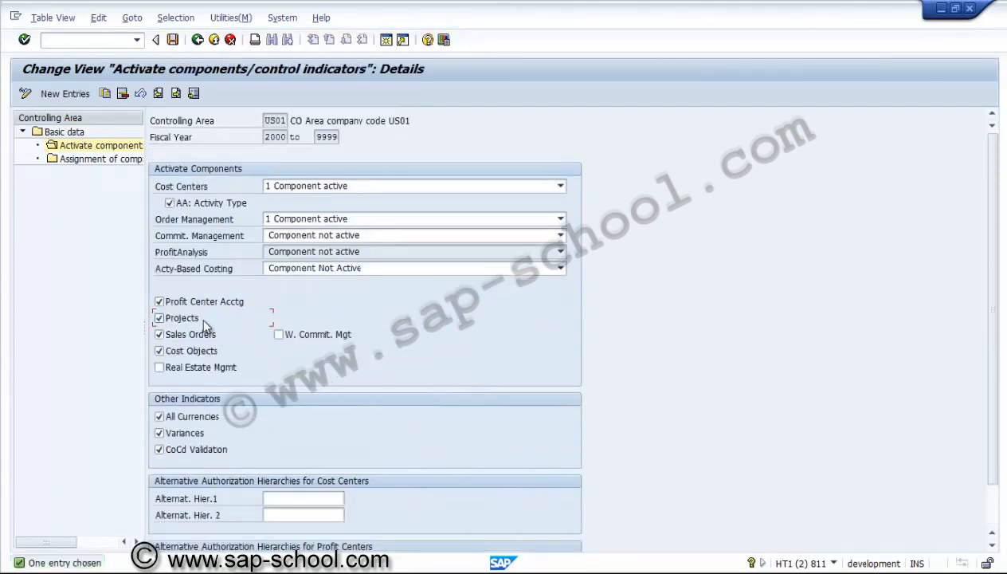
click(197, 40)
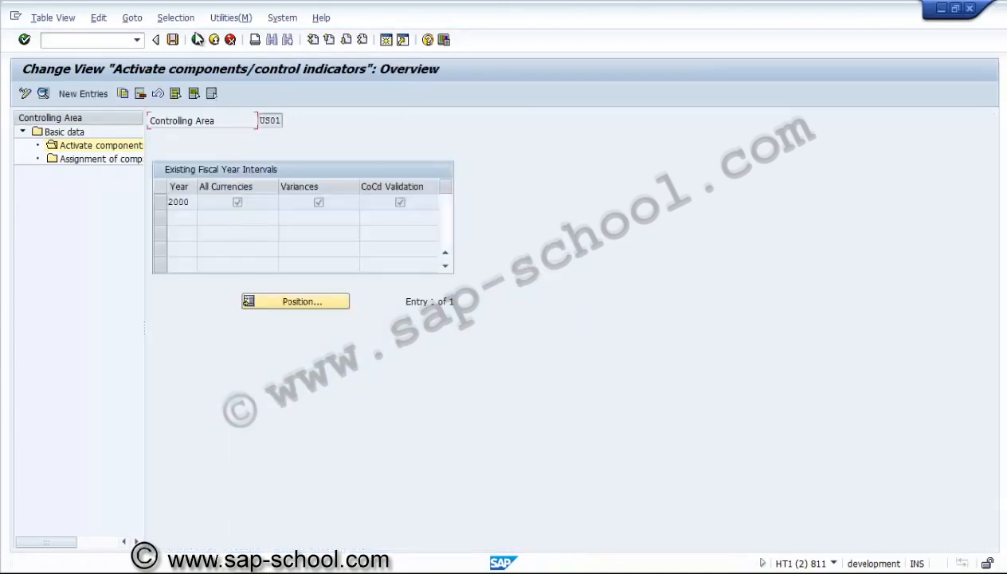
click(197, 39)
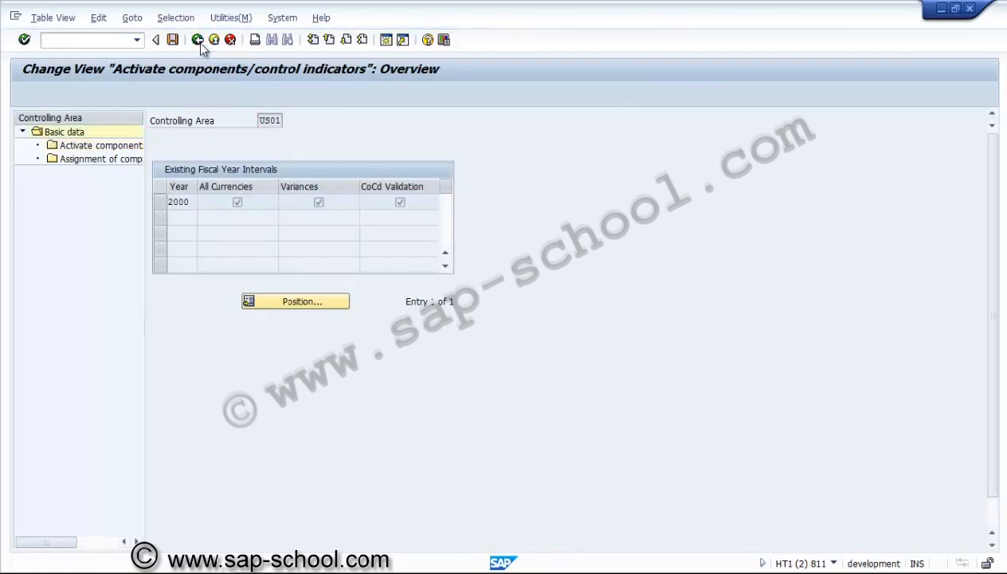
click(197, 42)
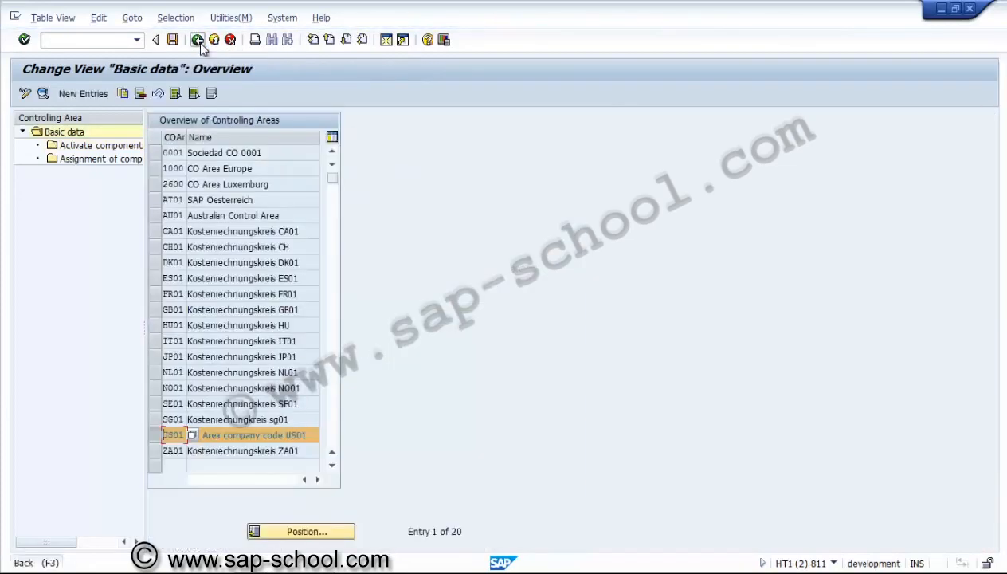
click(197, 41)
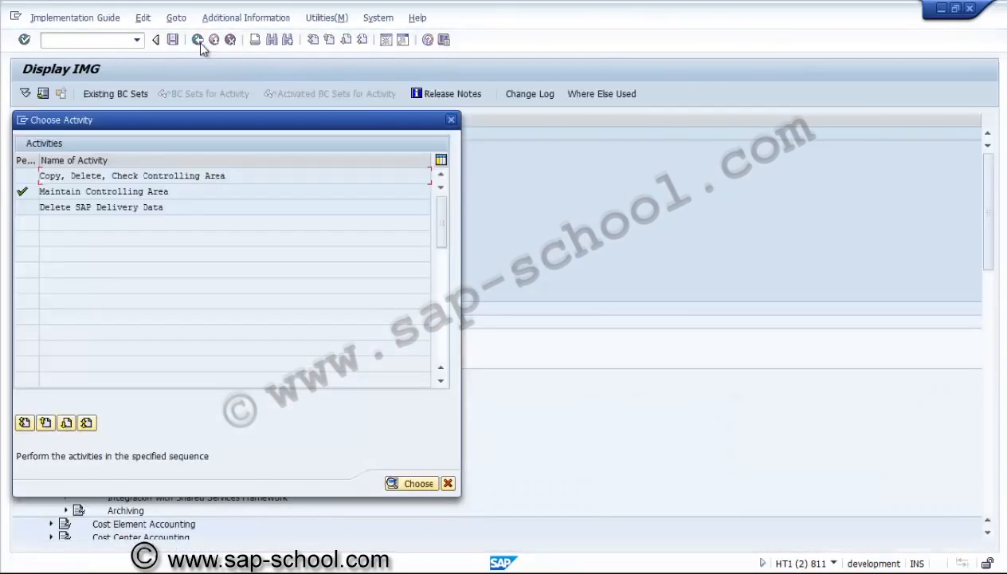
click(448, 483)
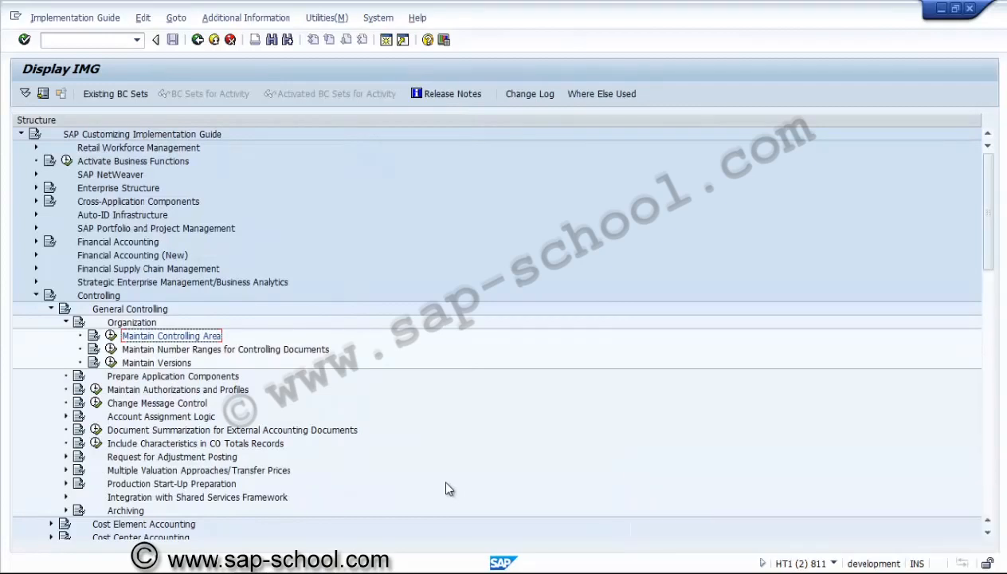
Collapse Controlling and open Define Valuation Classes under Materials Management > Valuation and Account Assignment > Account Determination > Account Determination Without Wizard
click(36, 295)
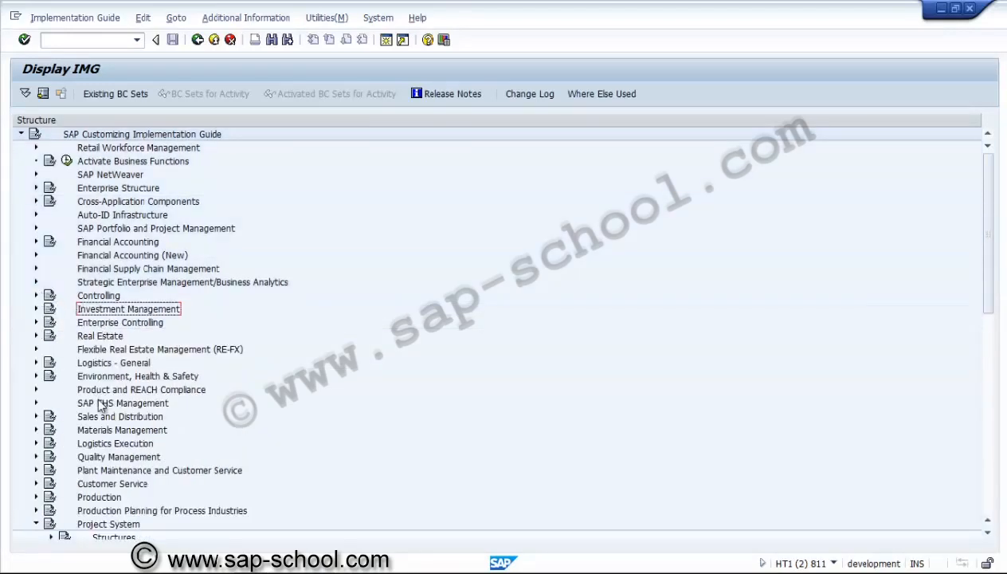
click(36, 429)
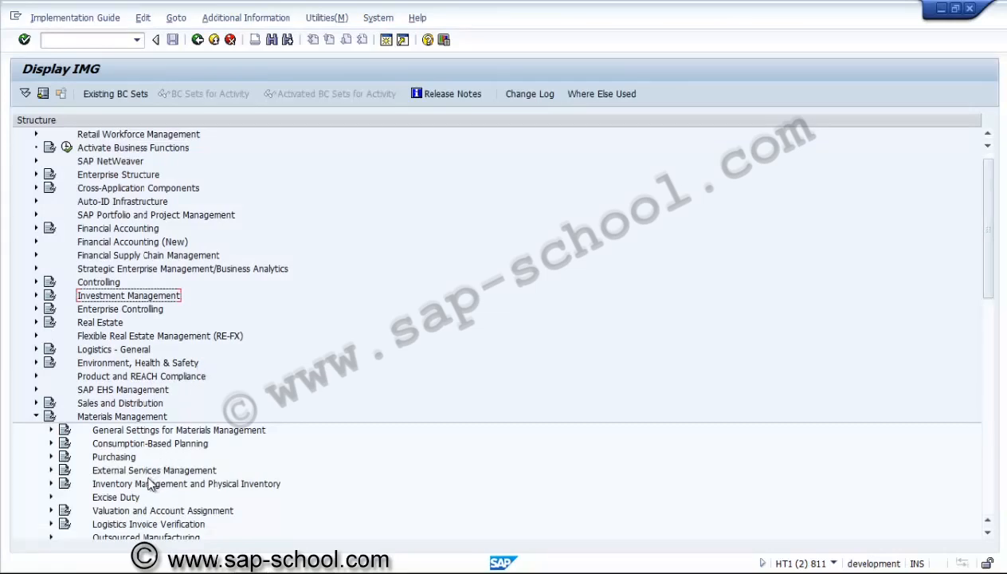
click(134, 511)
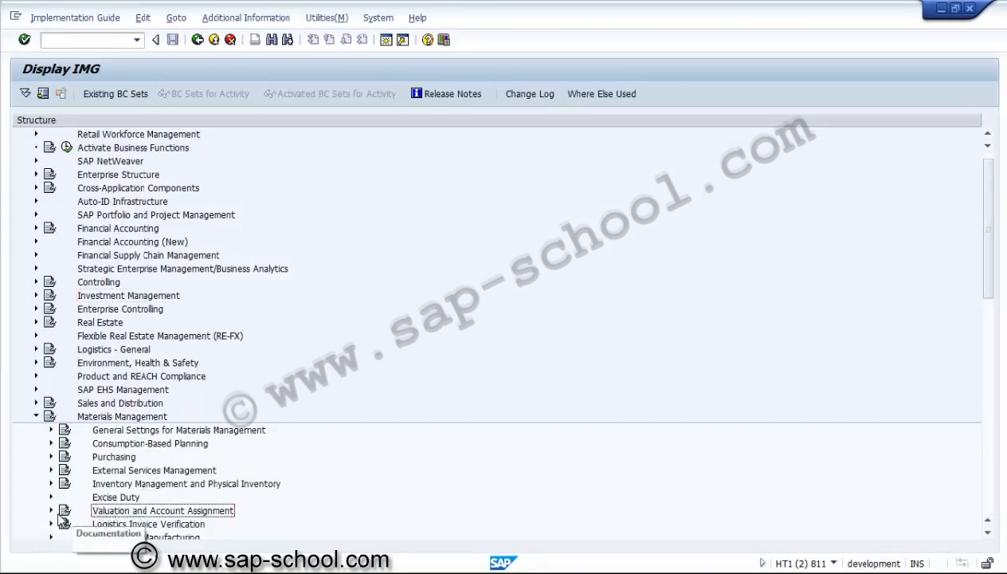
click(52, 511)
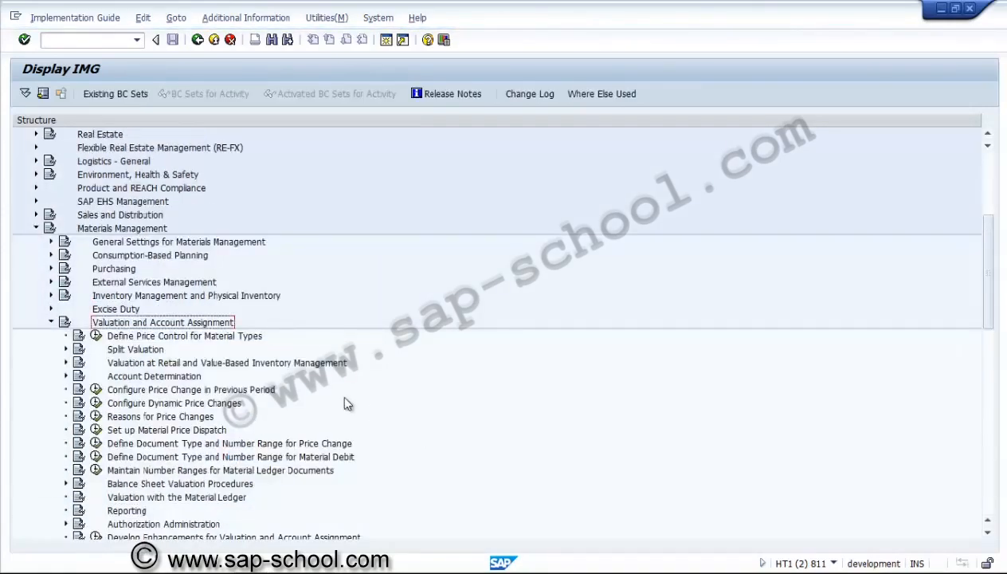
click(174, 365)
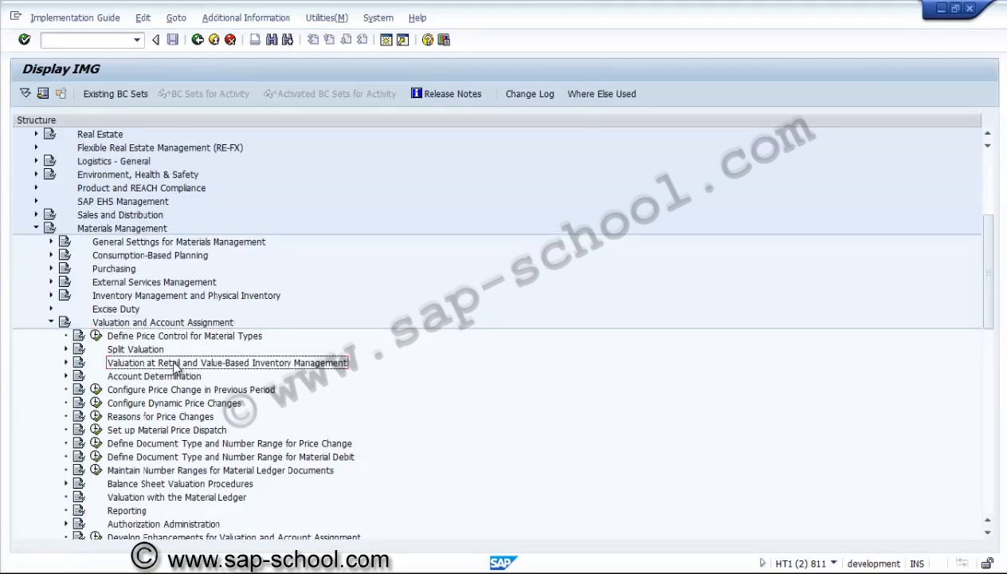
click(66, 378)
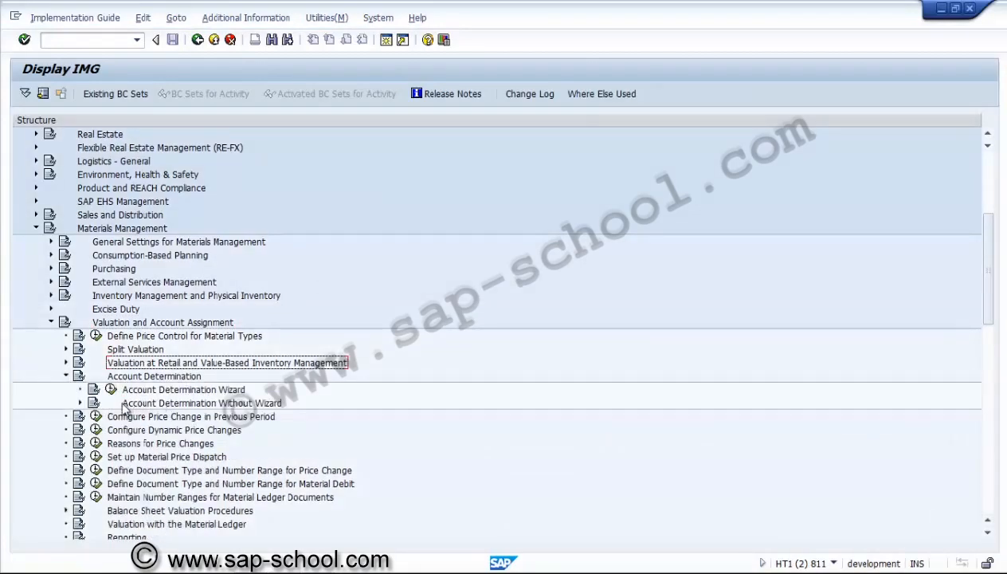
click(80, 404)
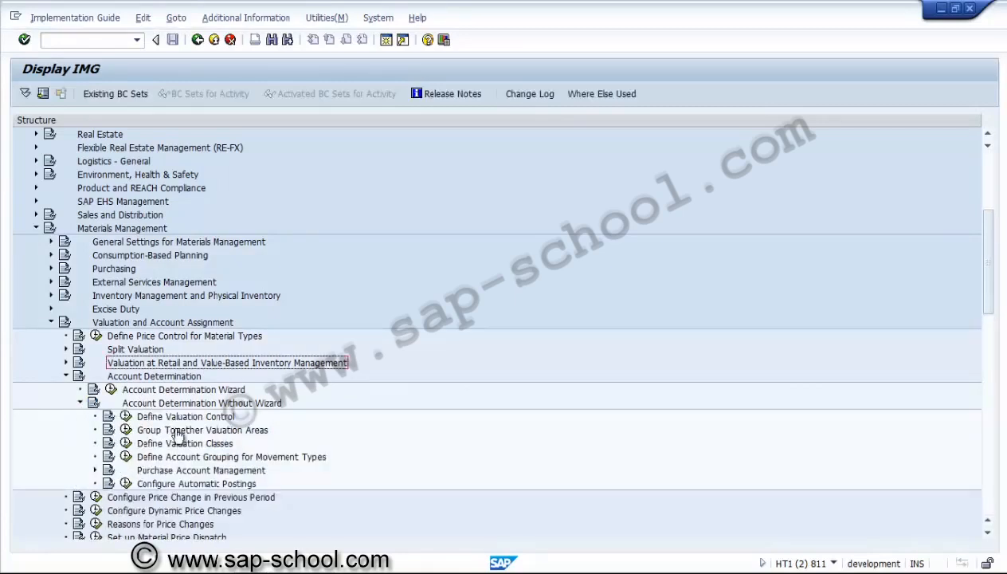
click(126, 443)
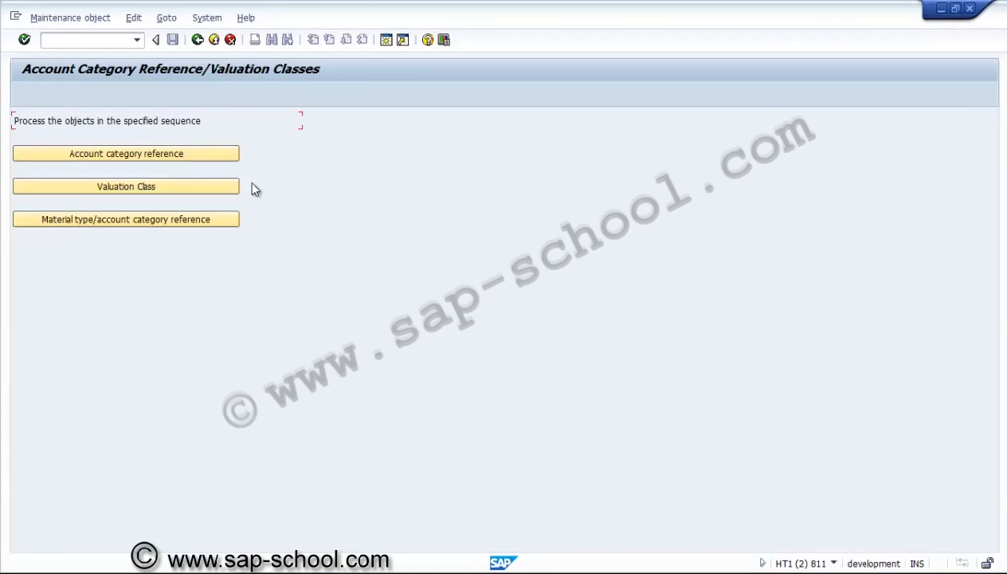
Open the Valuation Class list, examine the Services and Spare parts entries, and return to the object selection
click(231, 186)
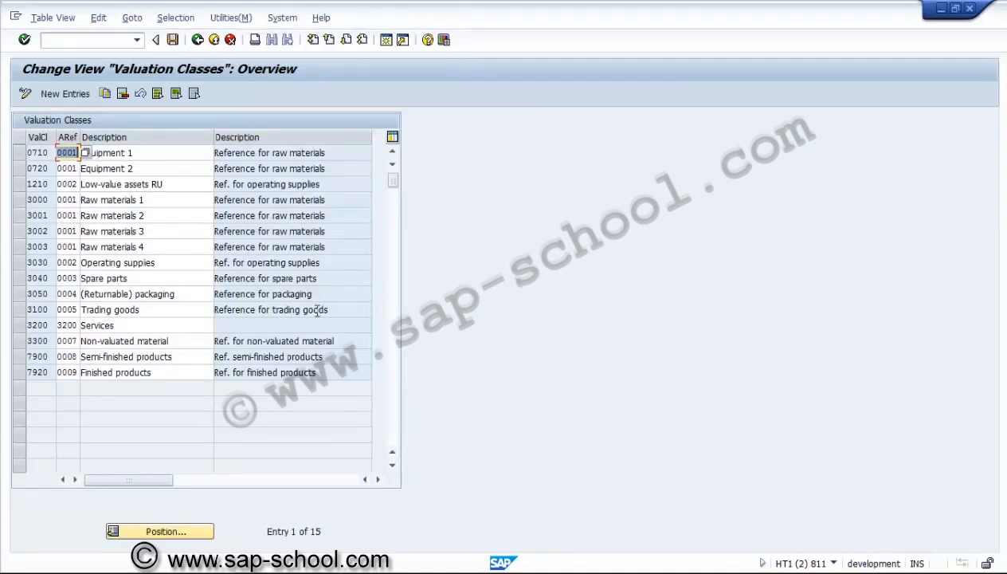
click(161, 325)
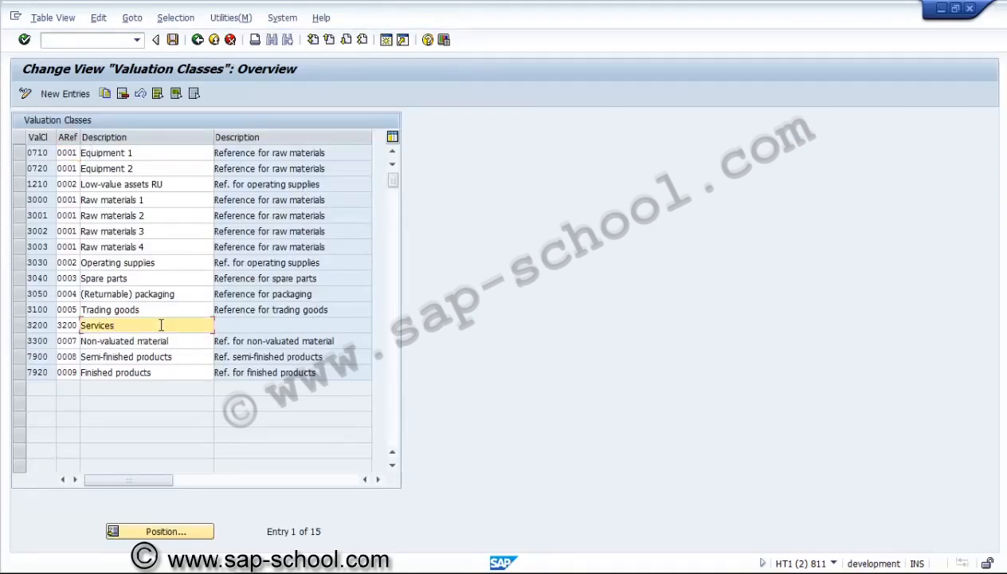
click(129, 279)
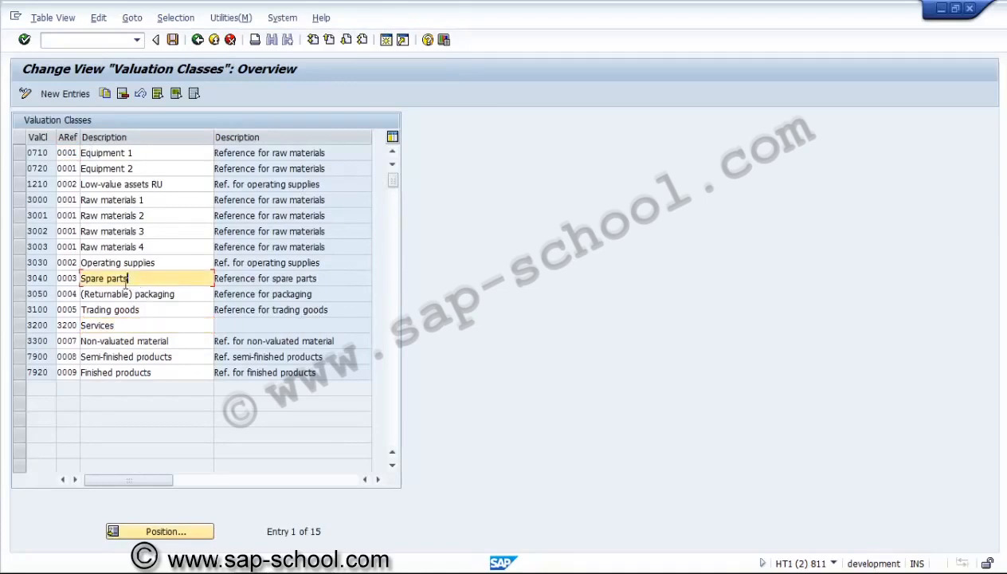
click(44, 278)
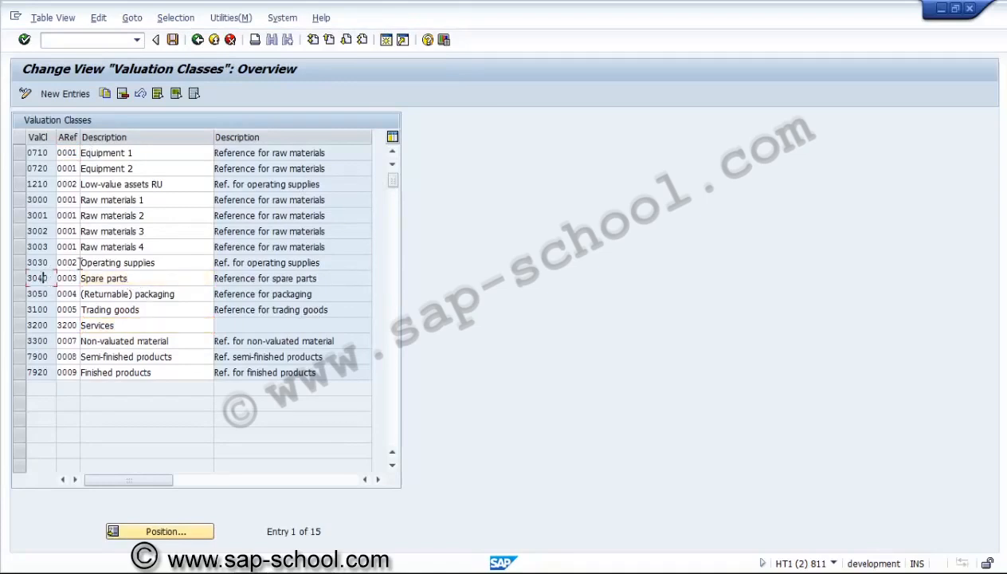
click(157, 280)
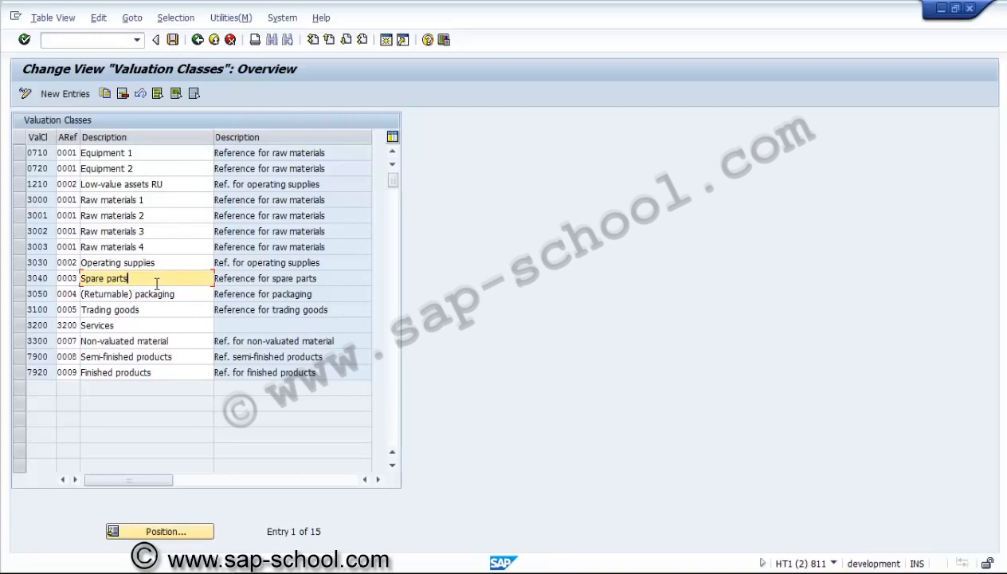
click(199, 39)
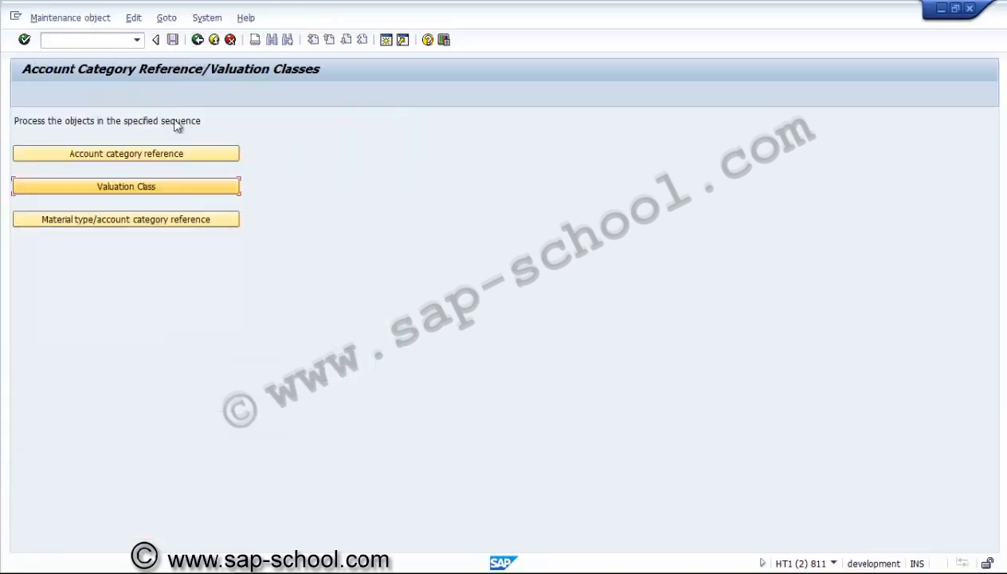
Review the account category references assigned to material types, from manufacturer parts to the end of the list, and return to the implementation guide
click(128, 220)
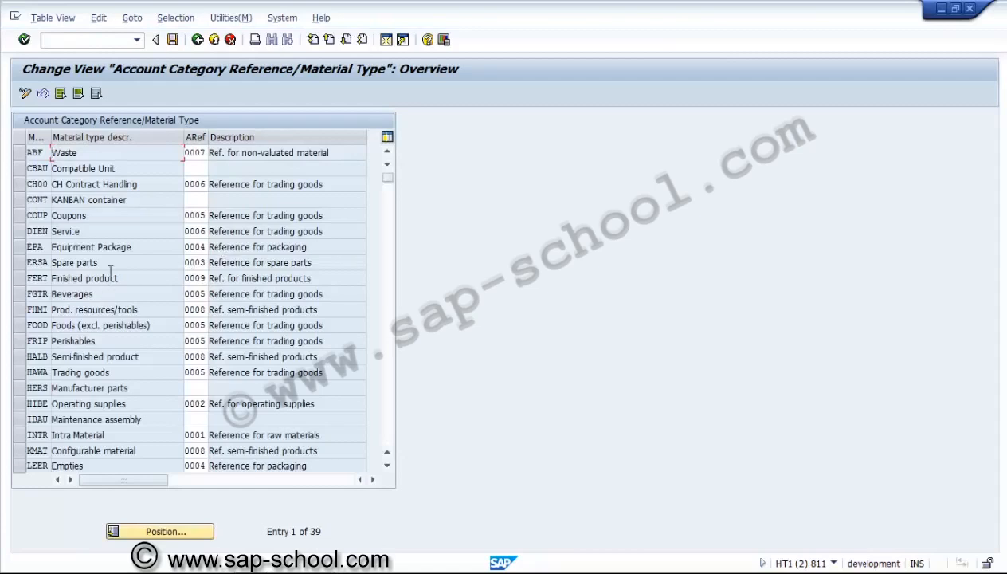
click(389, 431)
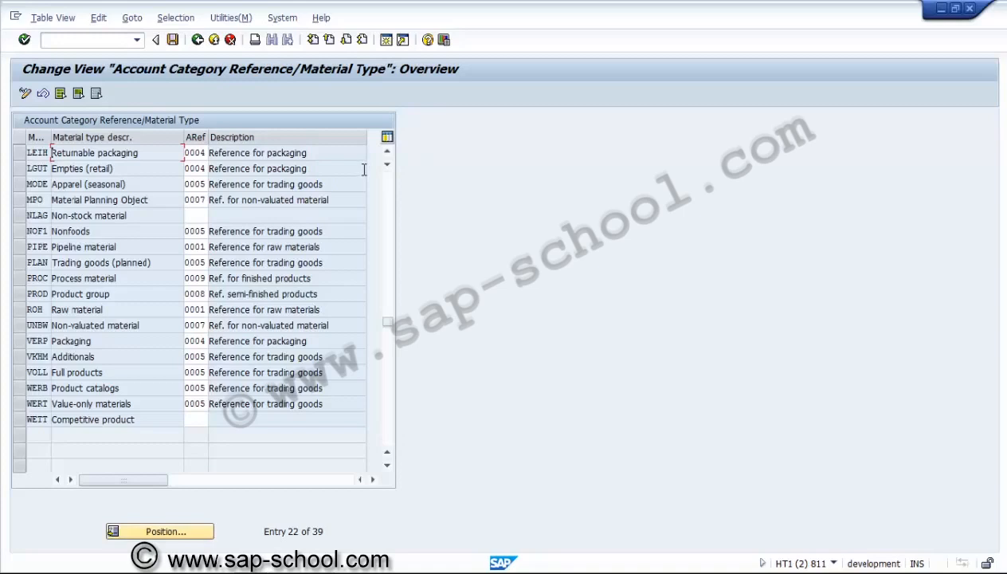
click(203, 199)
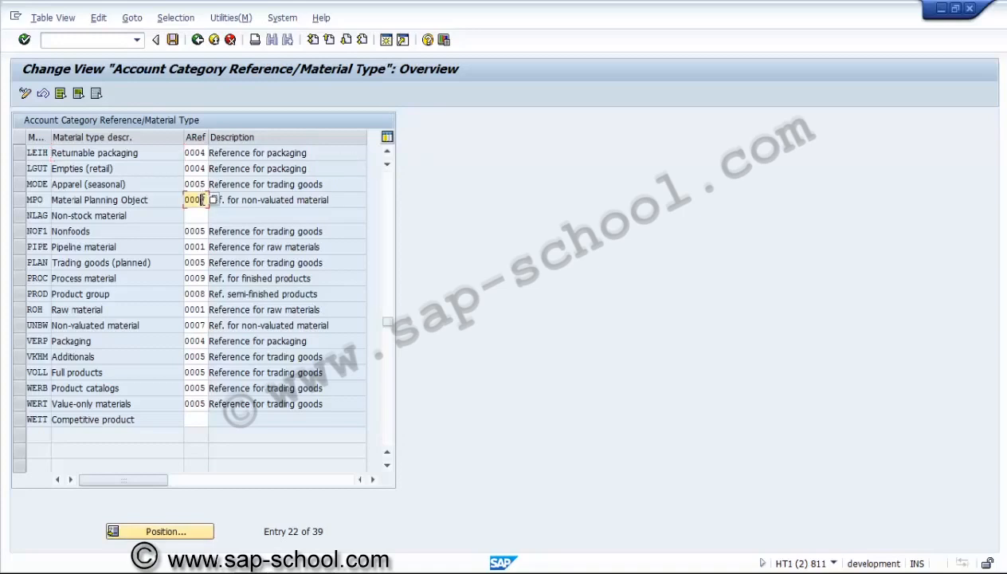
click(388, 152)
click(387, 153)
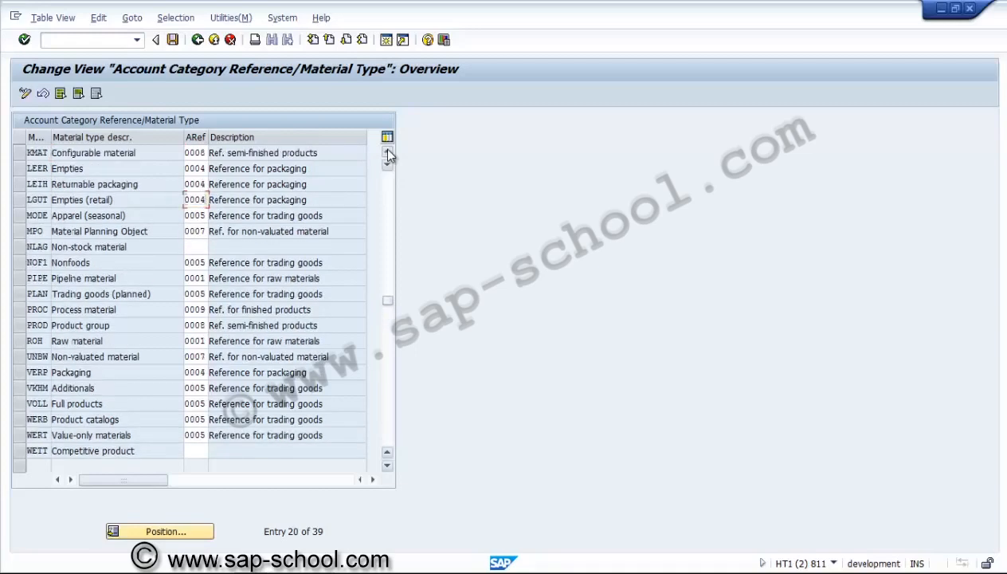
click(388, 152)
click(387, 152)
click(387, 152)
click(387, 152)
click(388, 152)
click(388, 152)
click(387, 152)
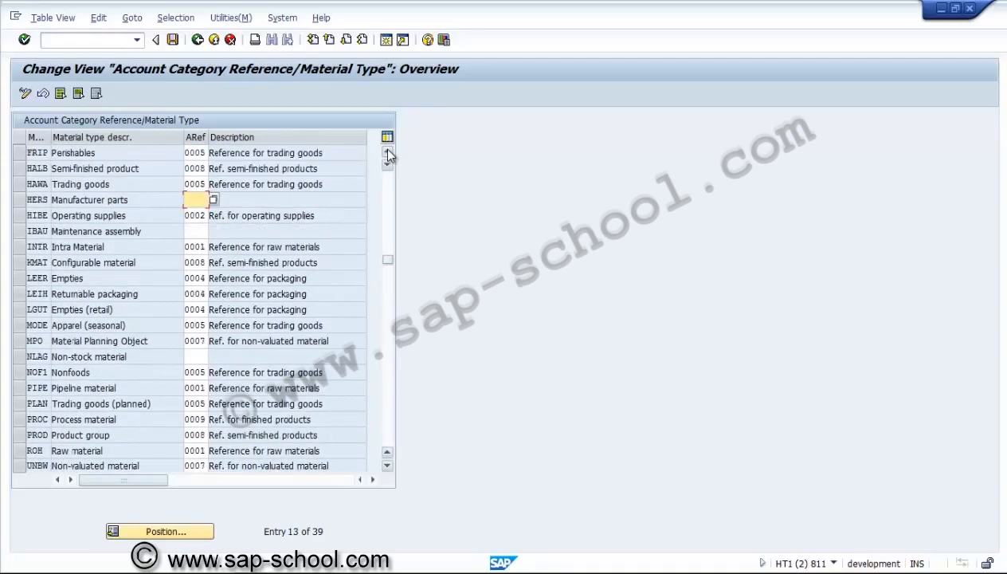
click(387, 152)
click(387, 152)
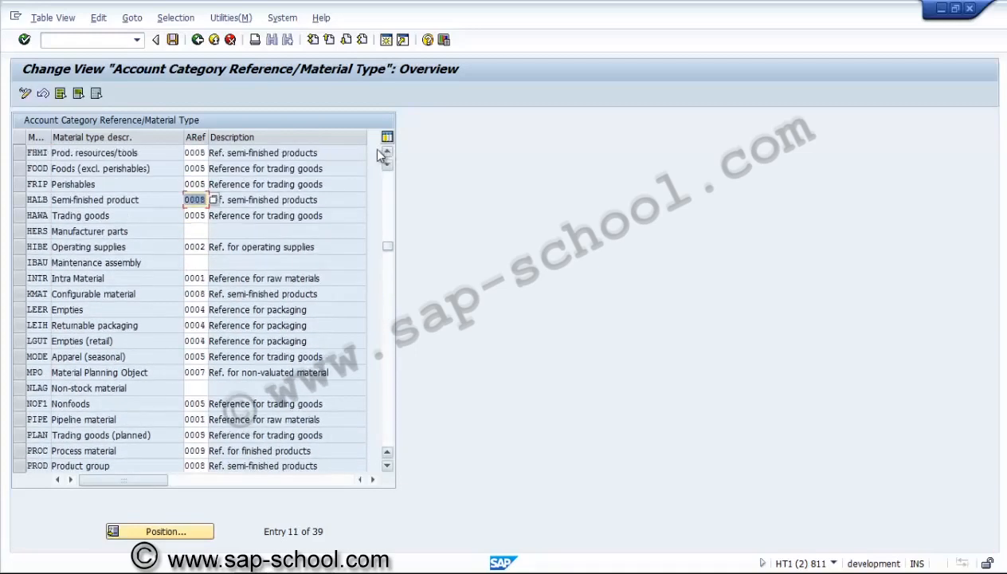
click(42, 232)
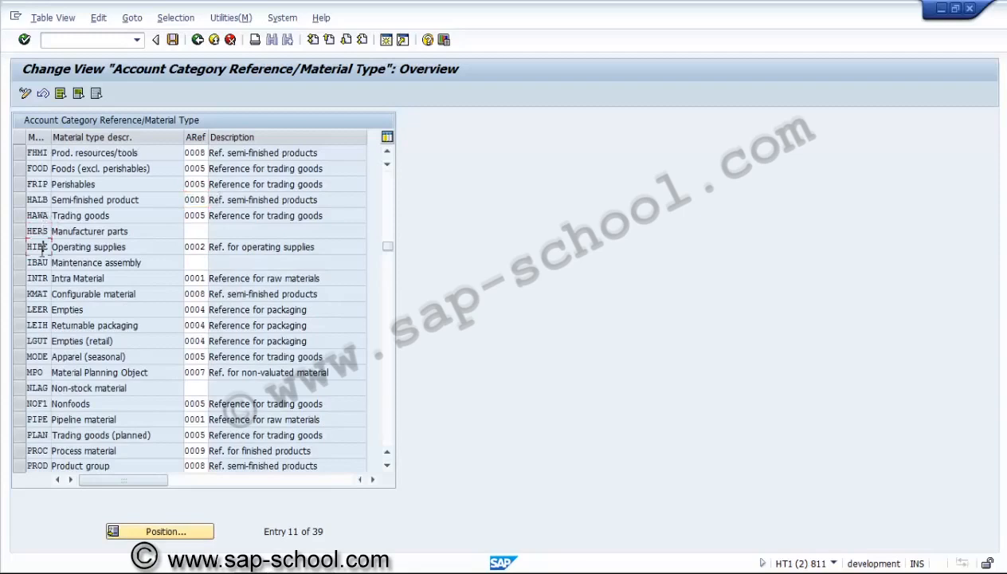
click(198, 42)
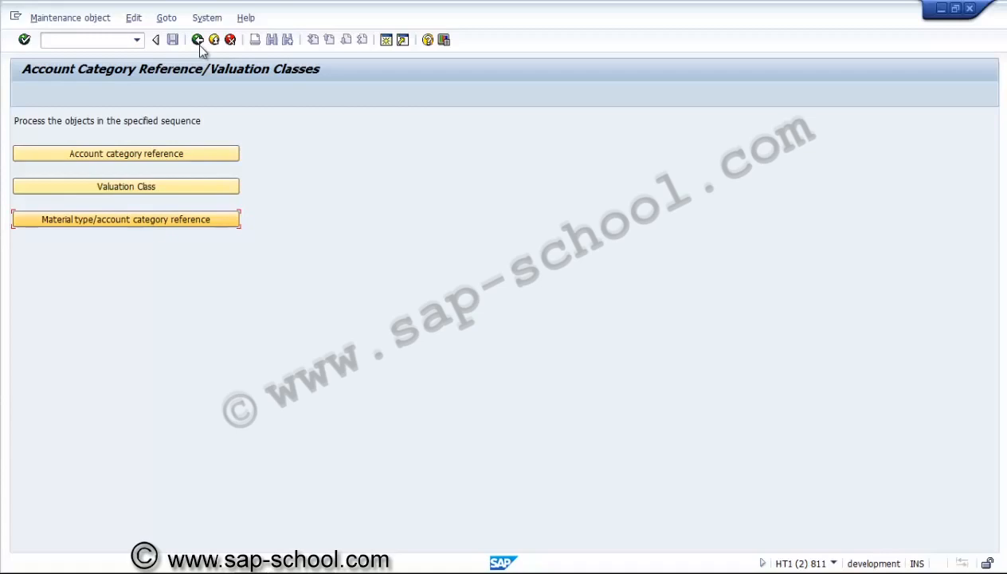
click(198, 40)
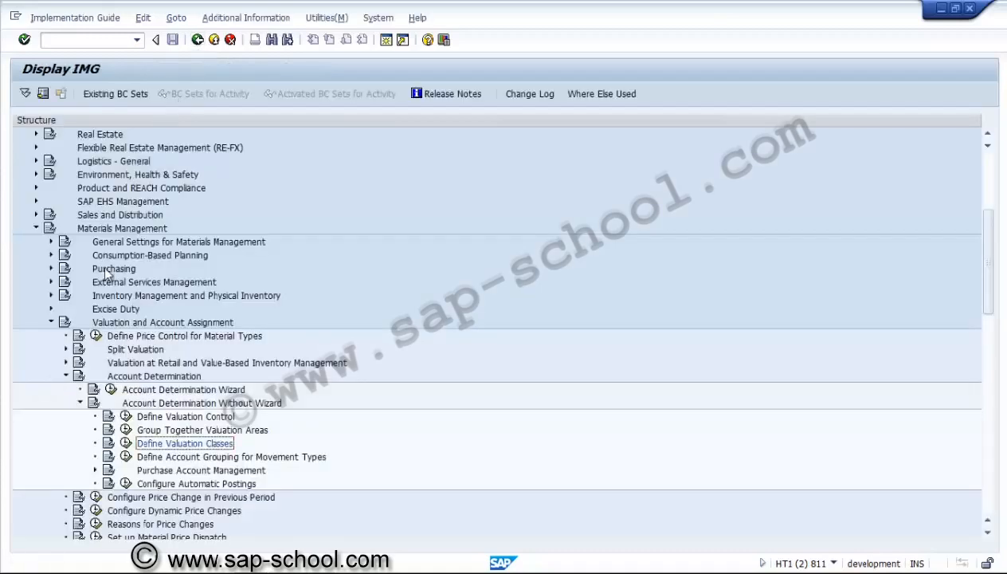
Collapse the Valuation and Account Assignment, Materials Management and Project System branches of the implementation guide
click(50, 322)
click(35, 228)
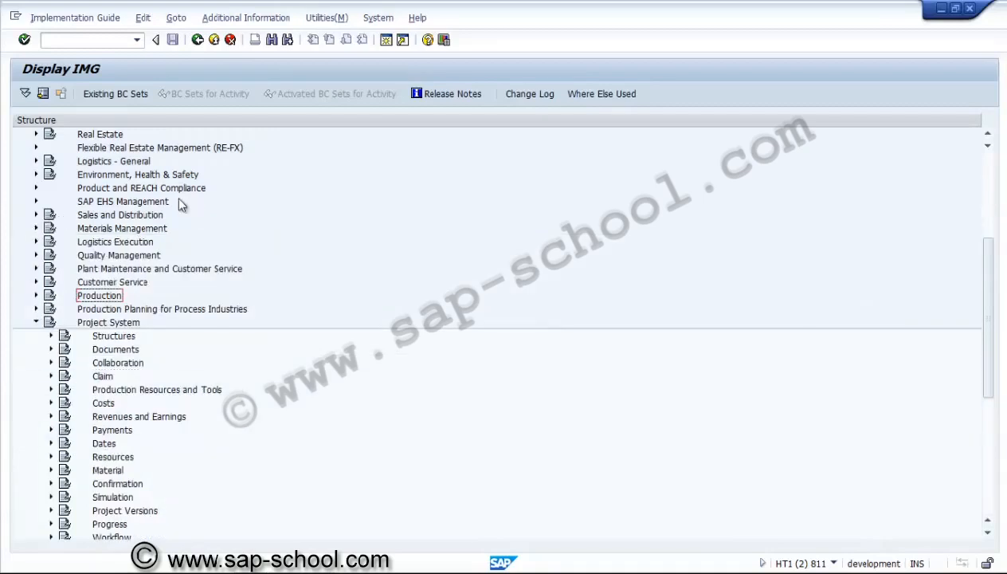
click(36, 323)
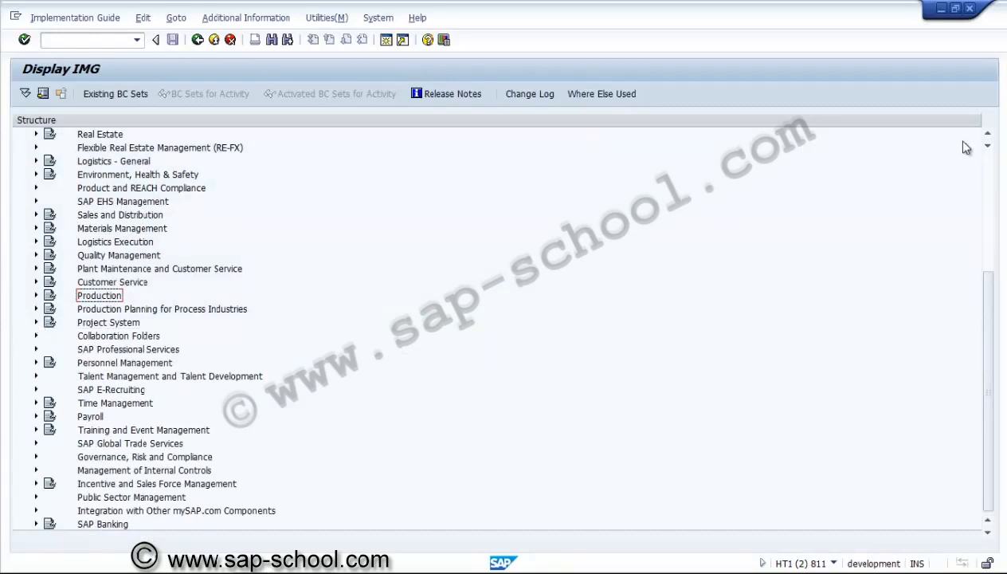
Open Define Document Types under Financial Accounting > Financial Accounting Global Settings > Document > Document Header
click(987, 135)
scroll(989, 139, up, 13)
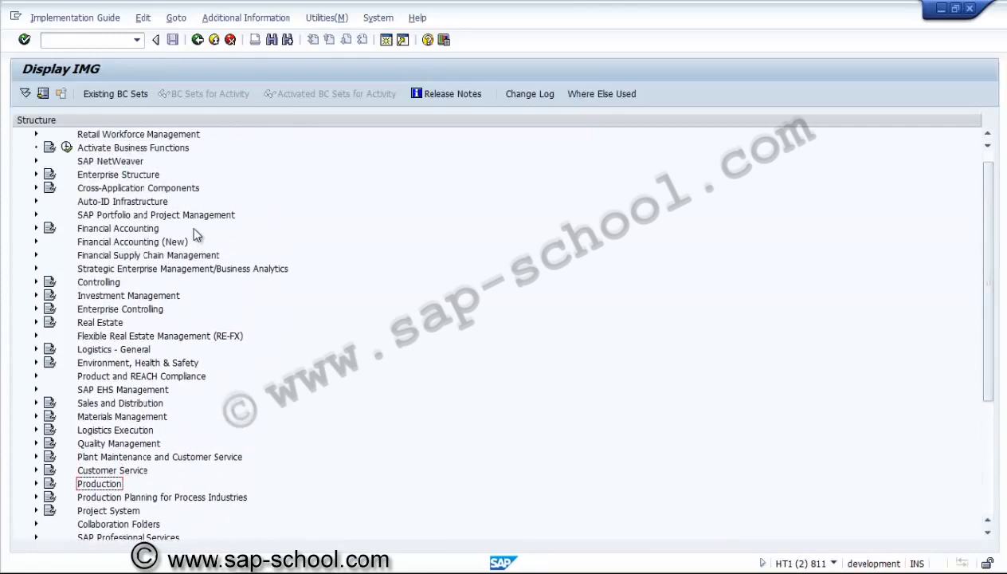
click(36, 227)
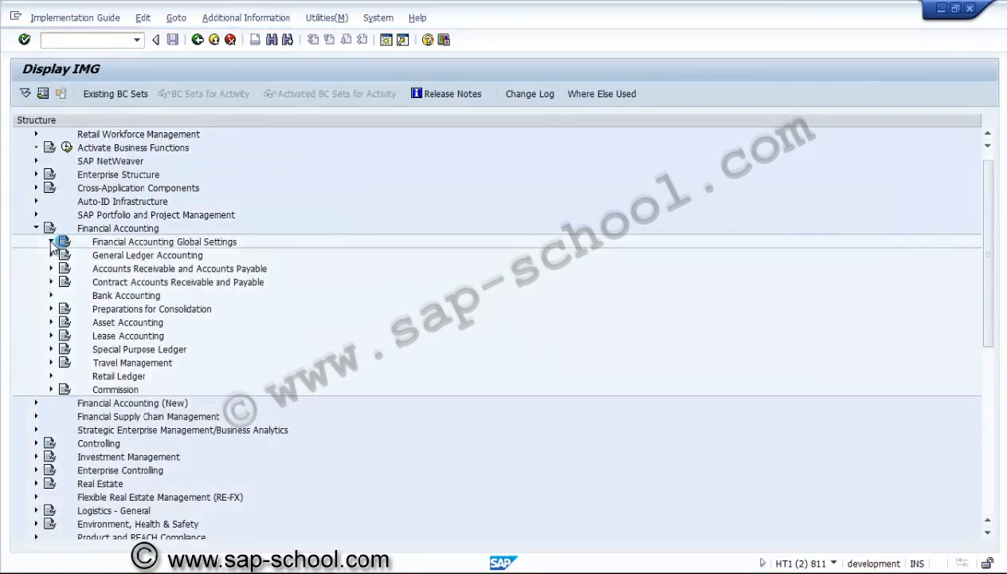
click(51, 242)
click(99, 281)
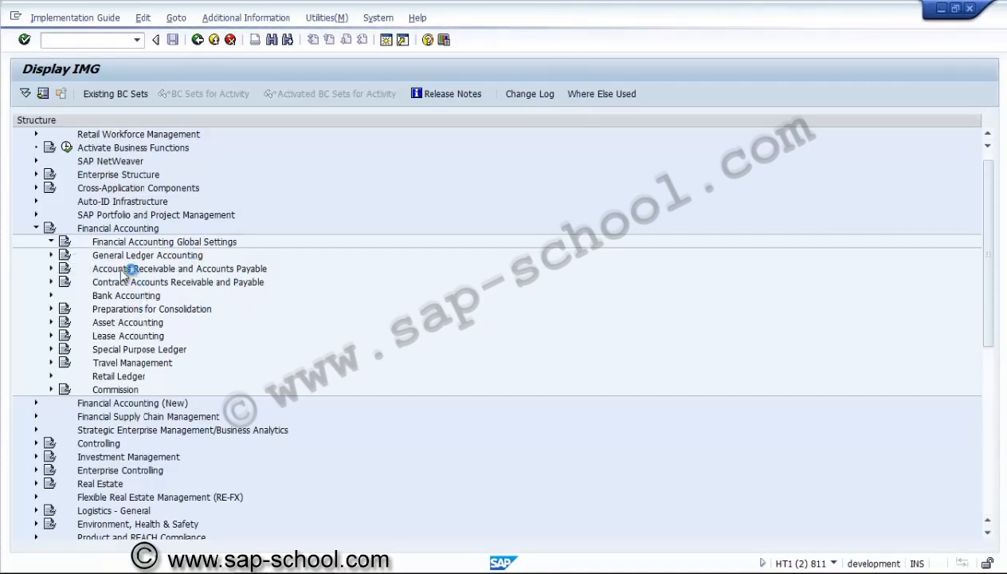
double_click(115, 243)
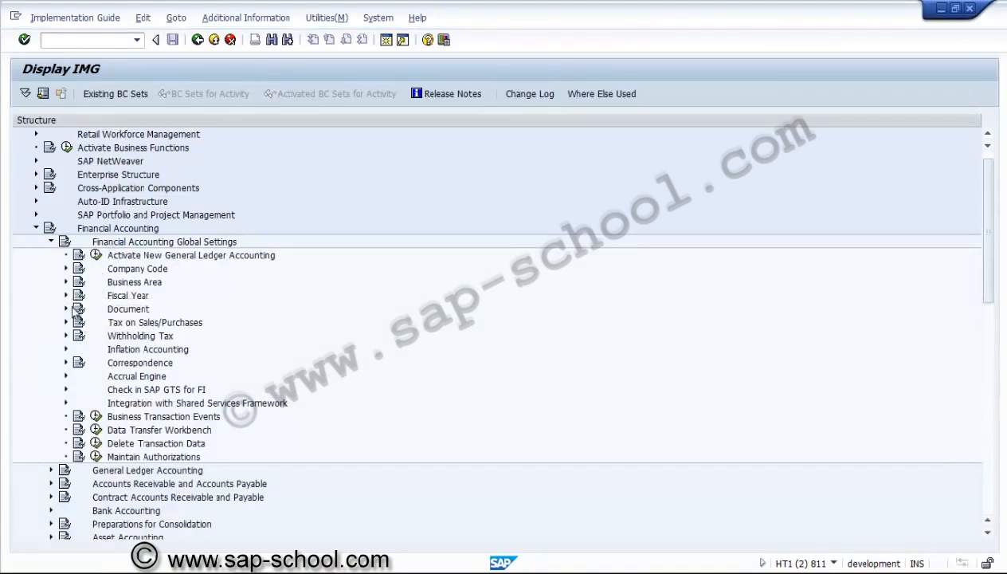
click(66, 310)
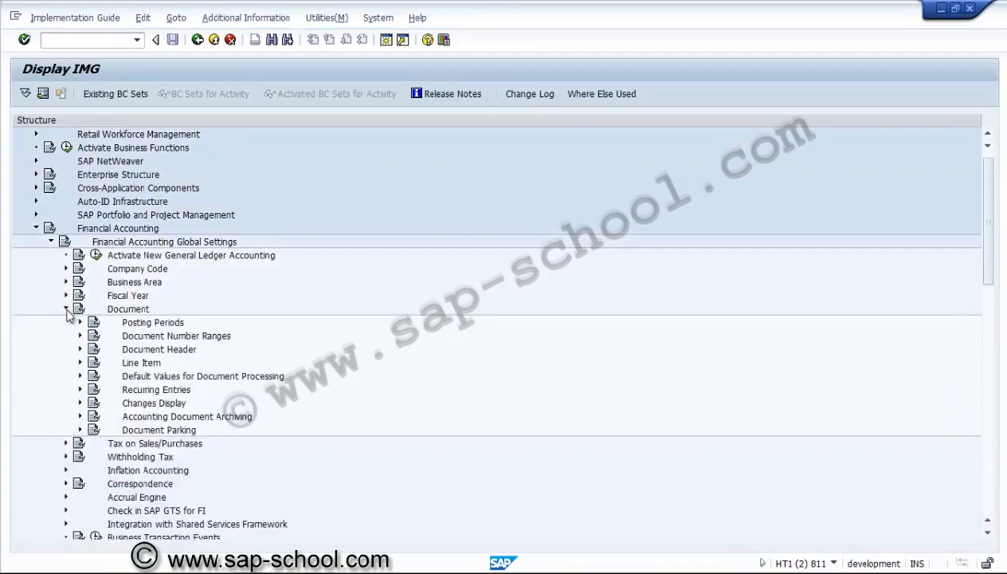
click(81, 350)
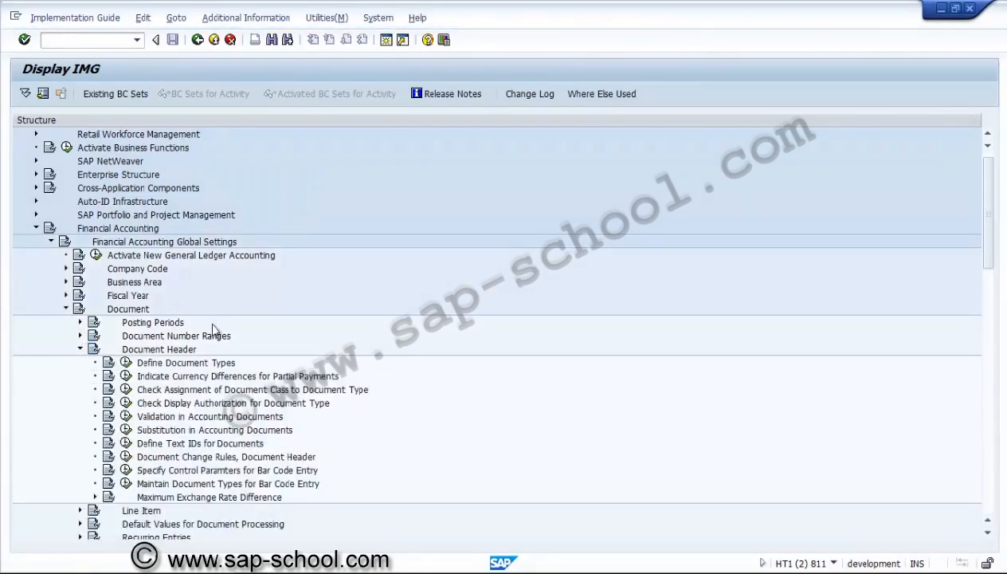
click(126, 363)
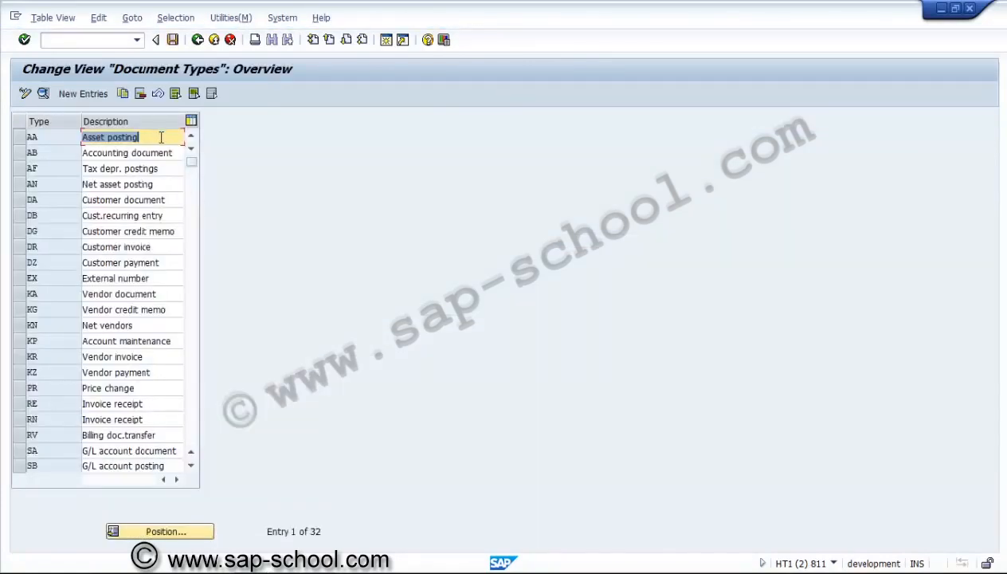
Examine the detail settings of document type AA (Asset posting) and return to the implementation guide
click(161, 138)
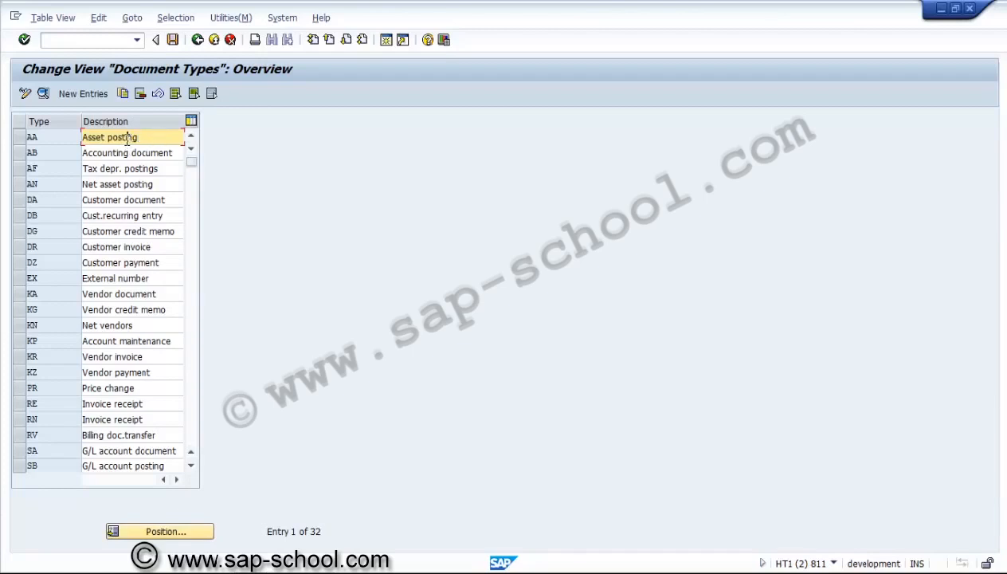
click(21, 138)
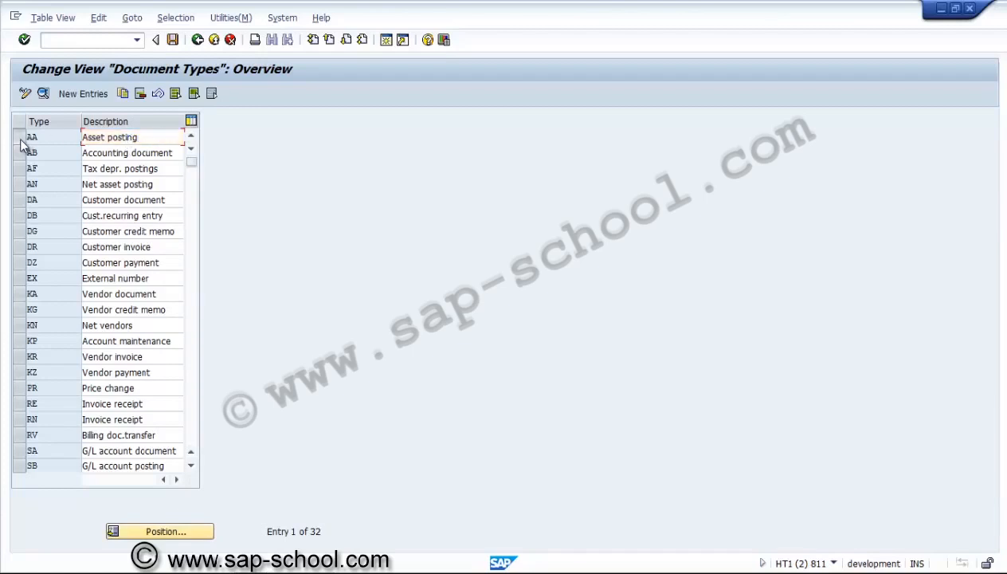
click(44, 94)
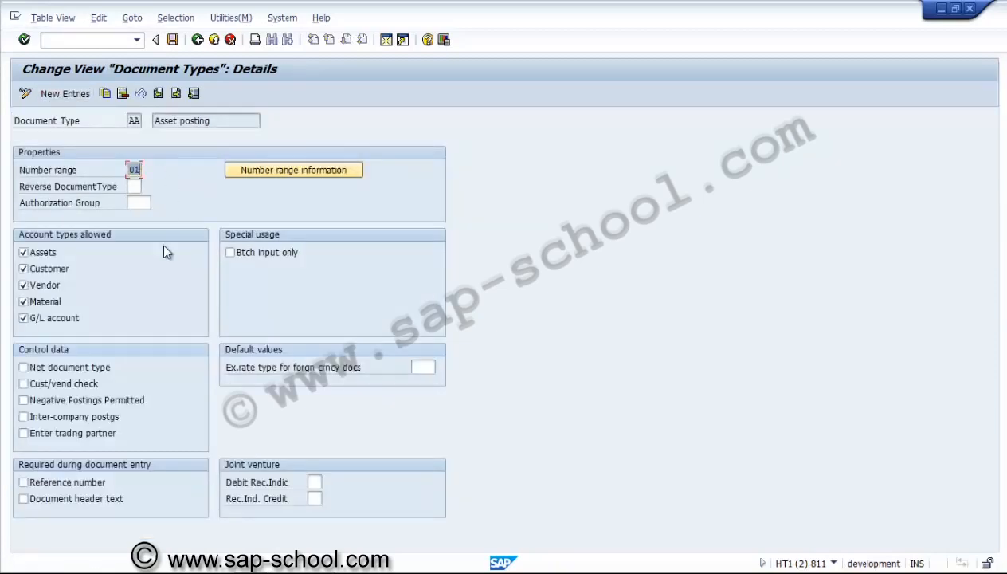
click(197, 40)
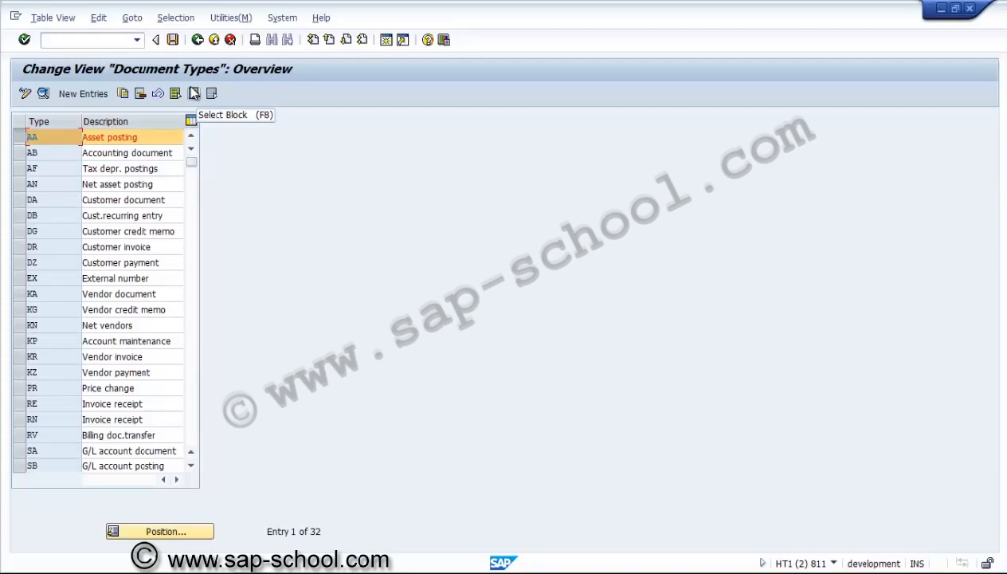
click(194, 93)
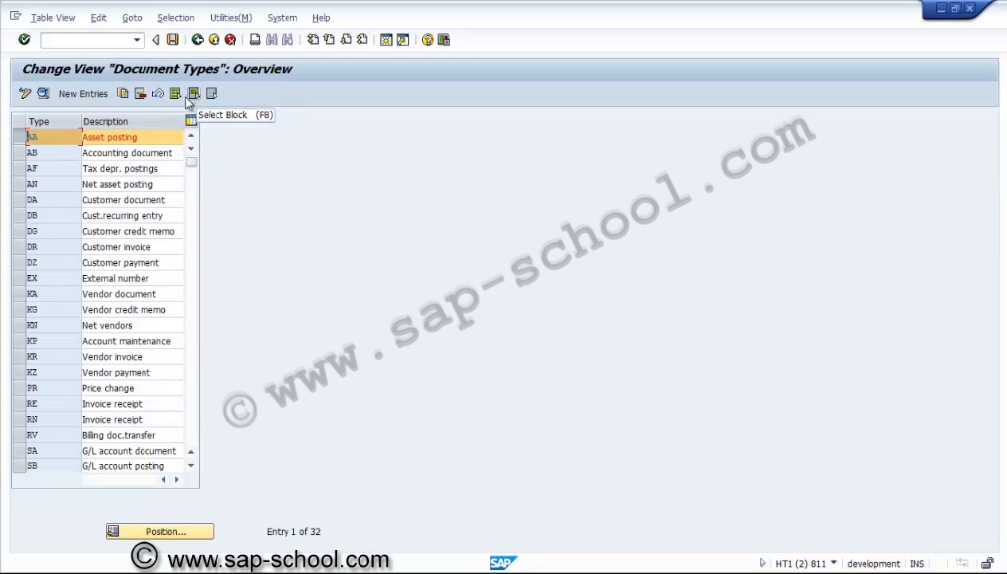
click(197, 41)
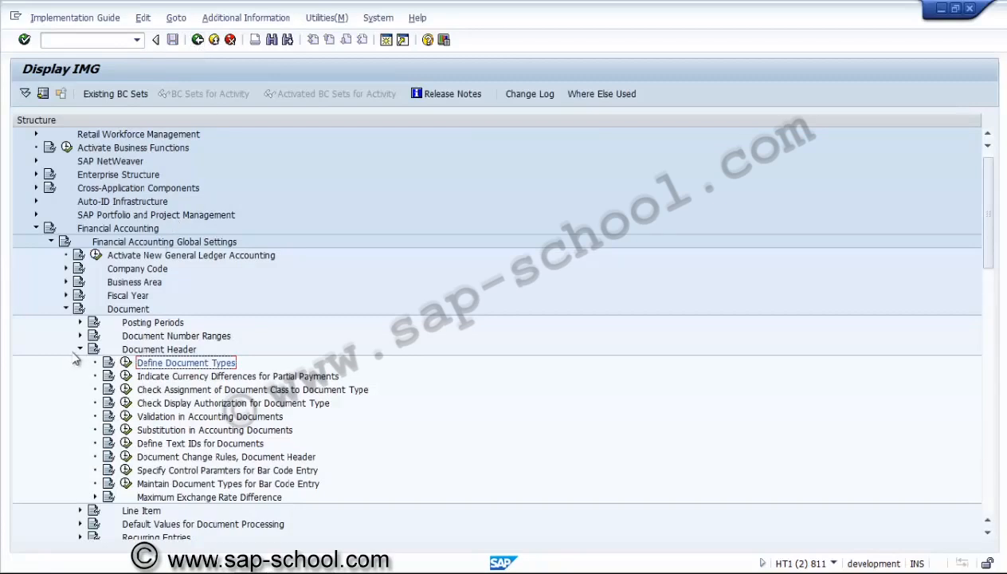
Collapse the Document Header, Document, Financial Accounting Global Settings and Financial Accounting branches of the implementation guide
click(79, 349)
click(66, 309)
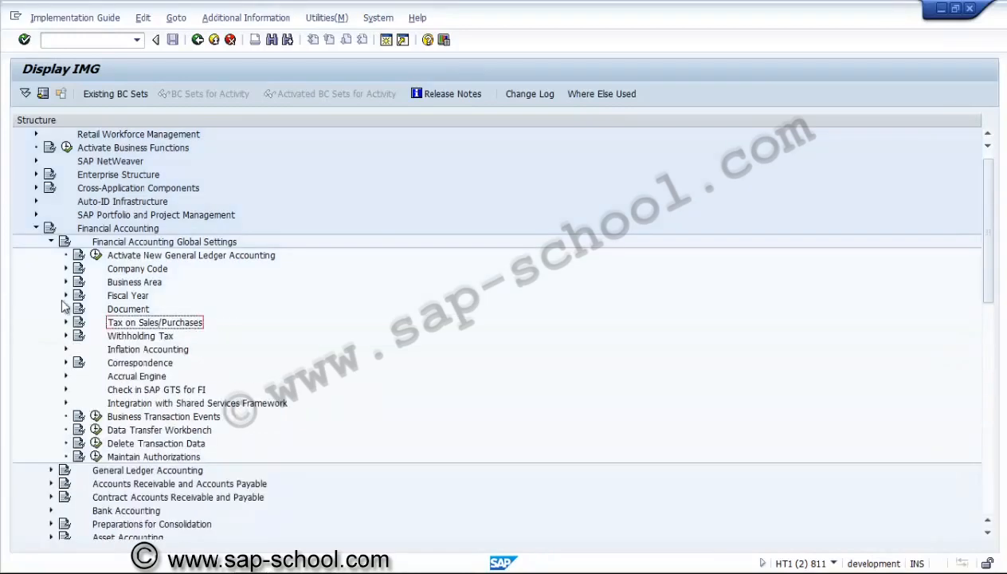
click(51, 241)
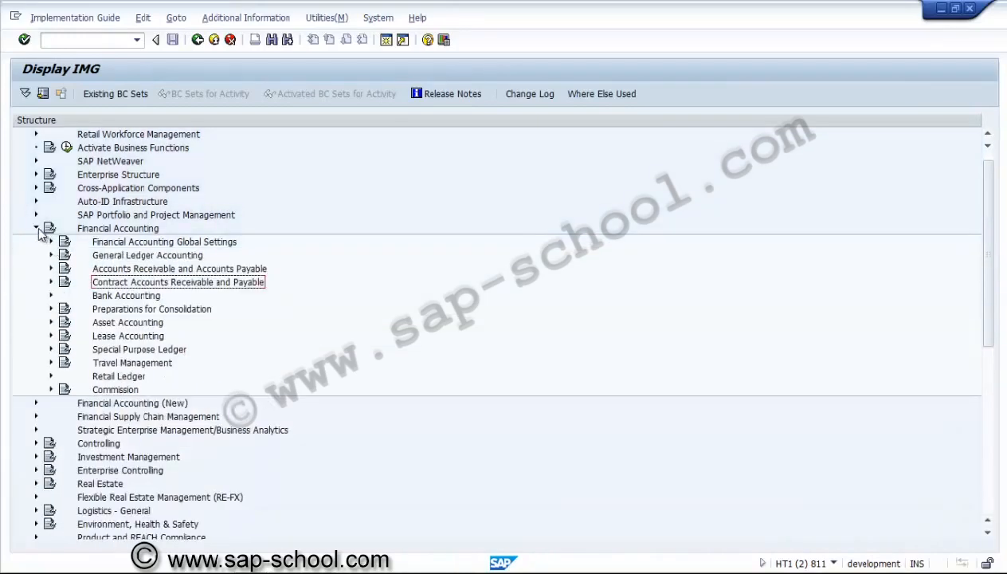
click(35, 228)
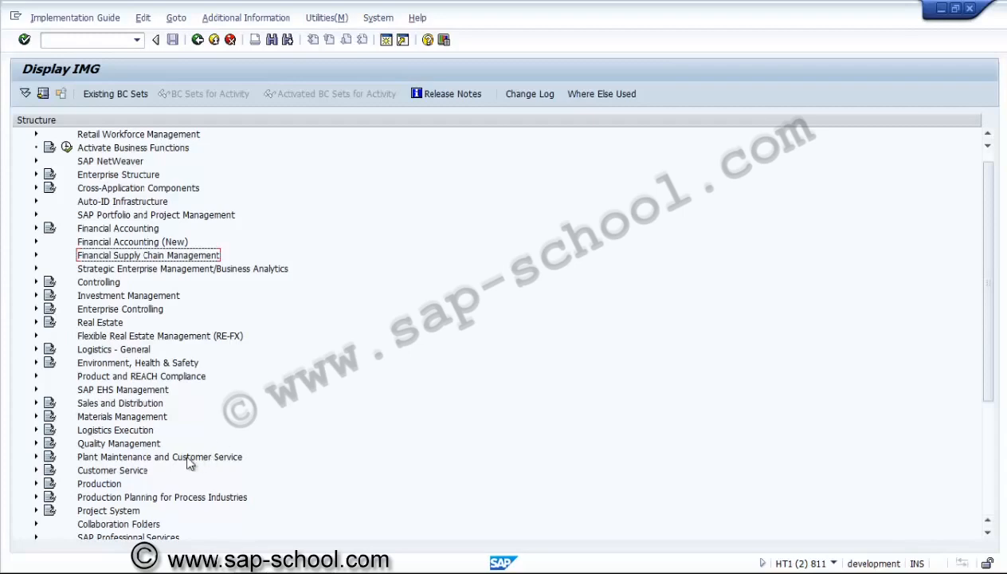
Open Create CO Versions under Project System > Costs, collapsing the Planned Costs branch
click(36, 510)
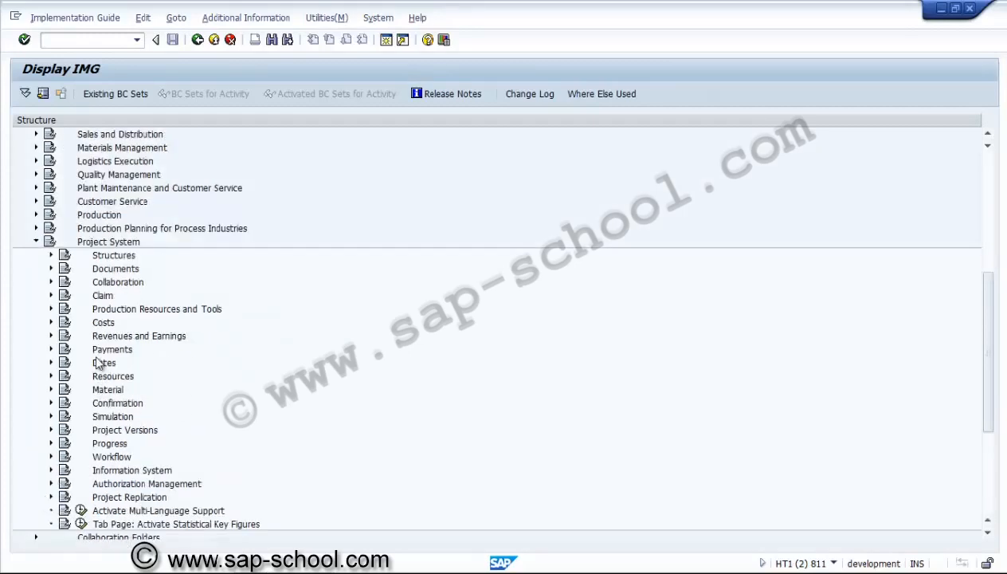
click(51, 322)
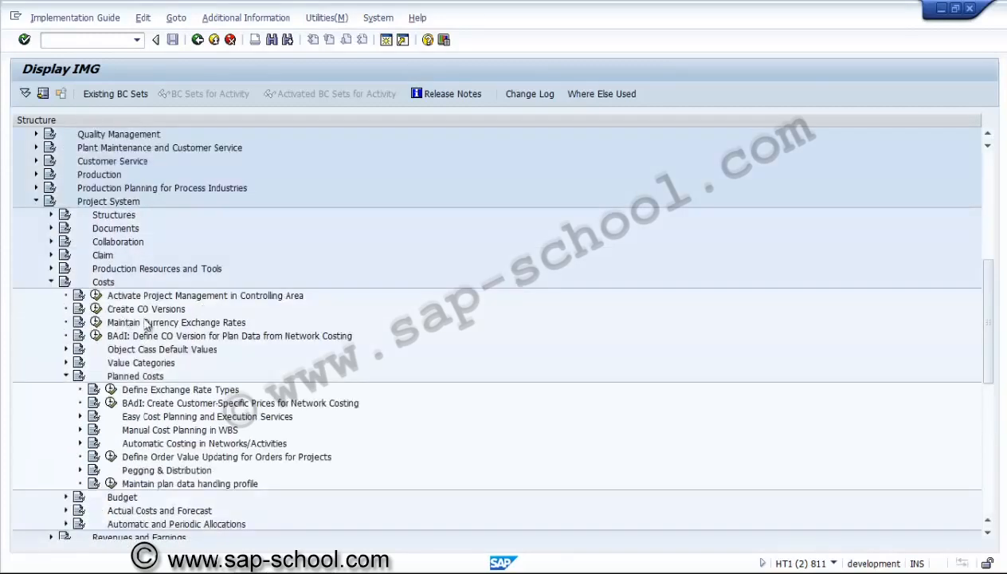
click(67, 378)
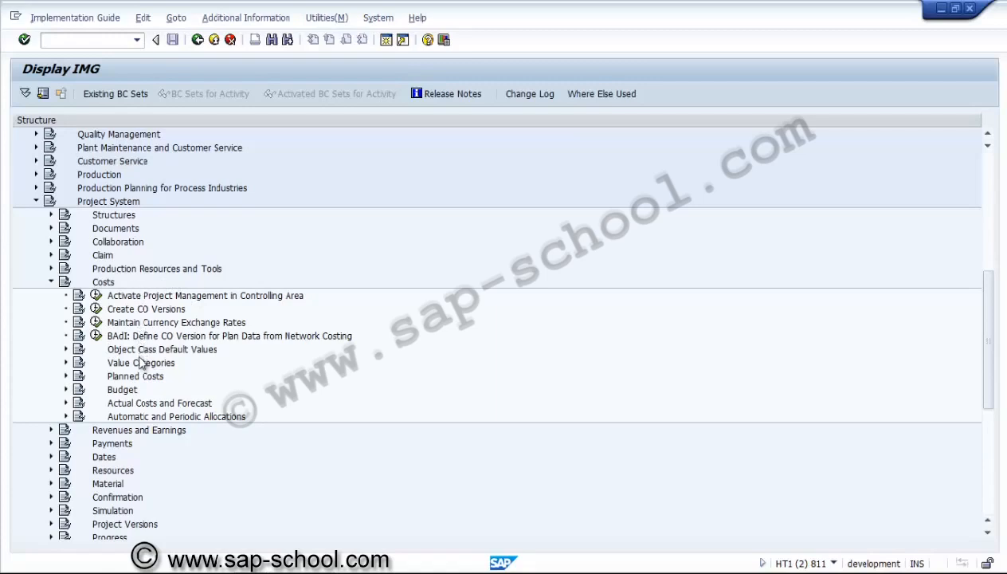
click(124, 310)
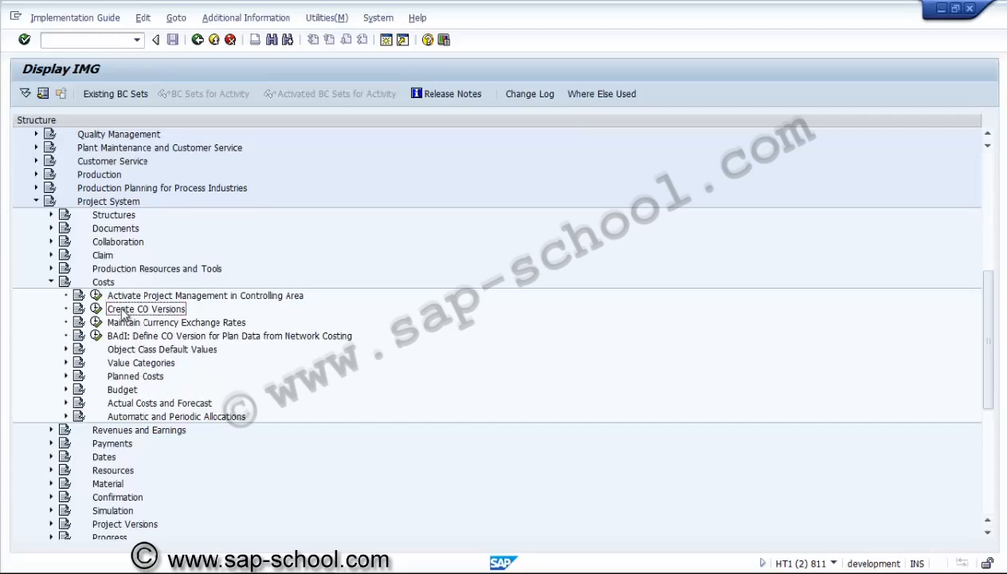
click(95, 308)
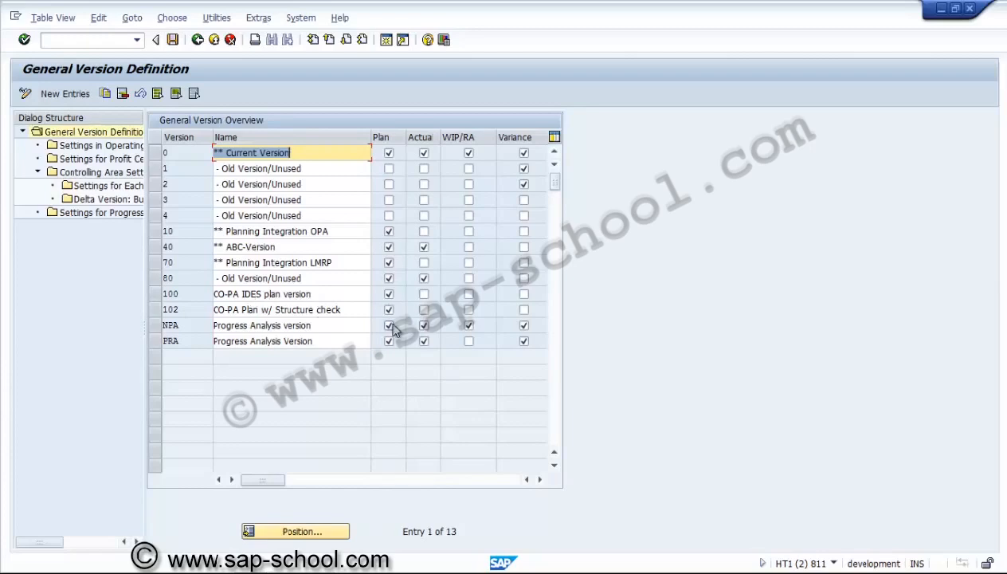
Clear the Plan indicator for version NPA and save the change under an existing customizing request from the own requests
click(389, 326)
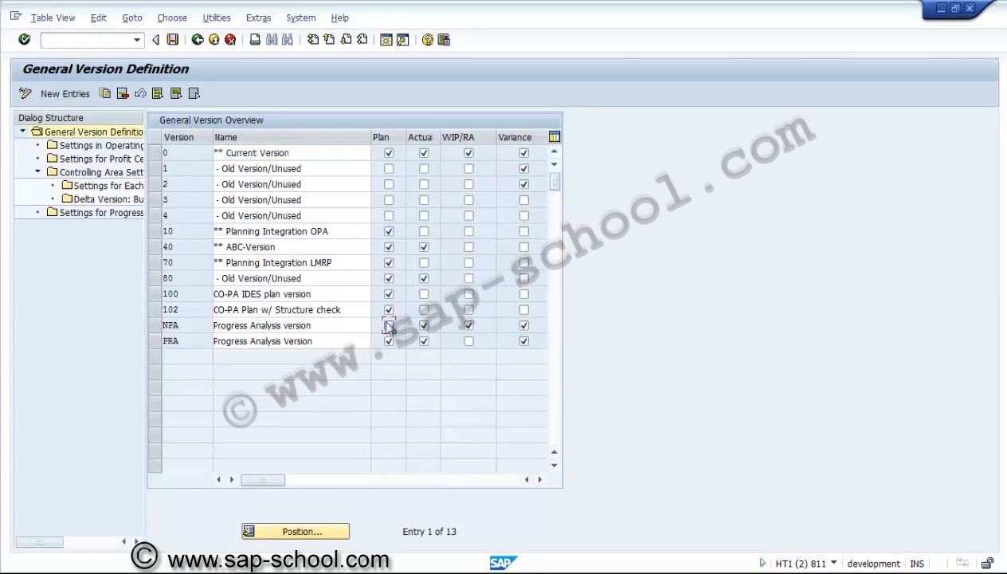
click(174, 41)
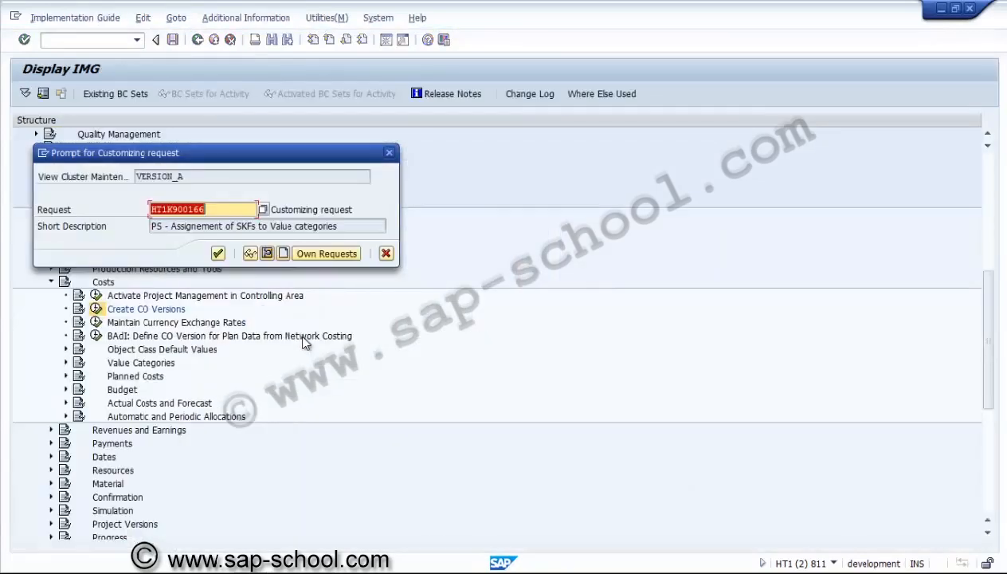
click(310, 255)
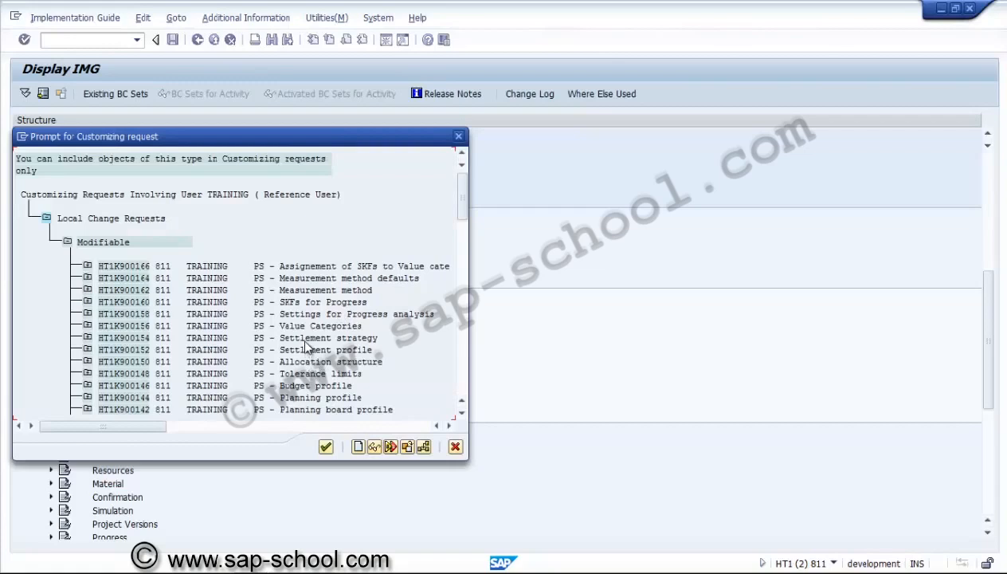
click(304, 340)
scroll(463, 413, down, 5)
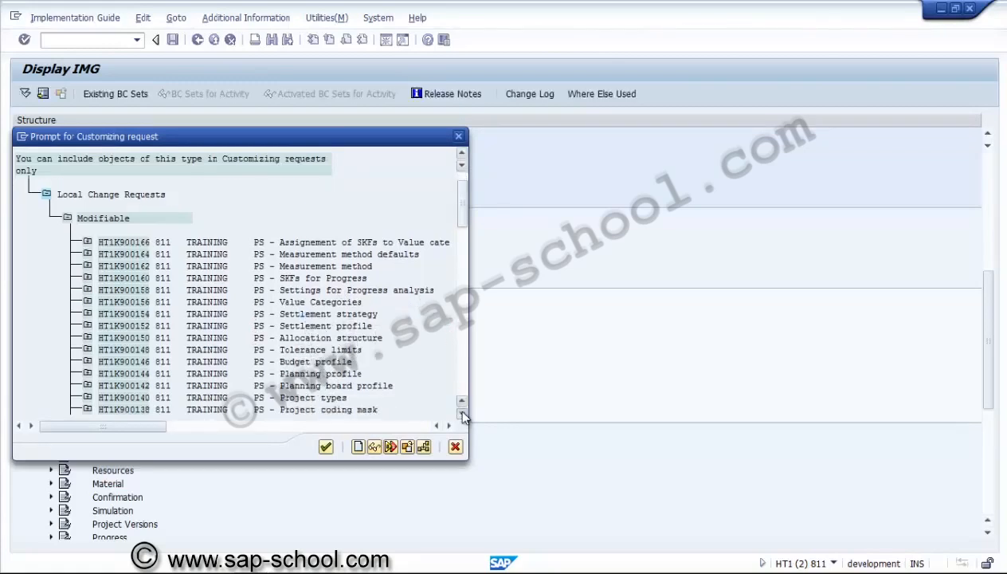
scroll(457, 407, down, 2)
scroll(457, 406, down, 1)
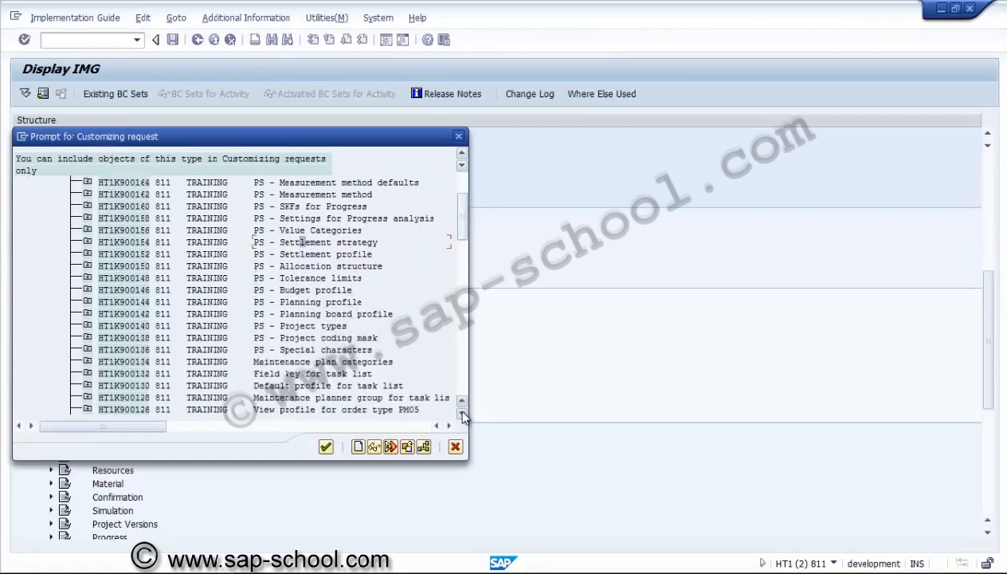
click(349, 317)
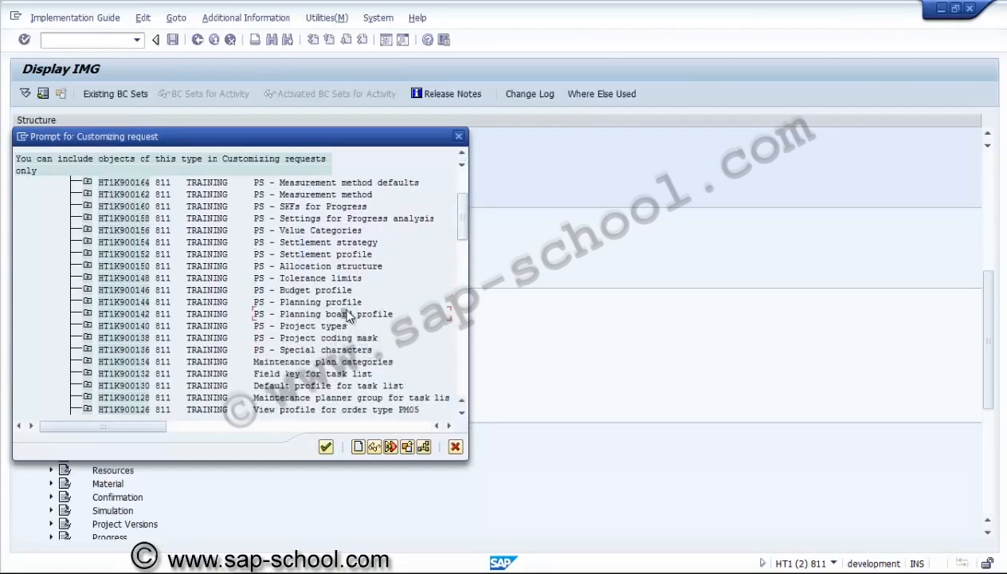
click(335, 220)
double_click(330, 205)
click(218, 254)
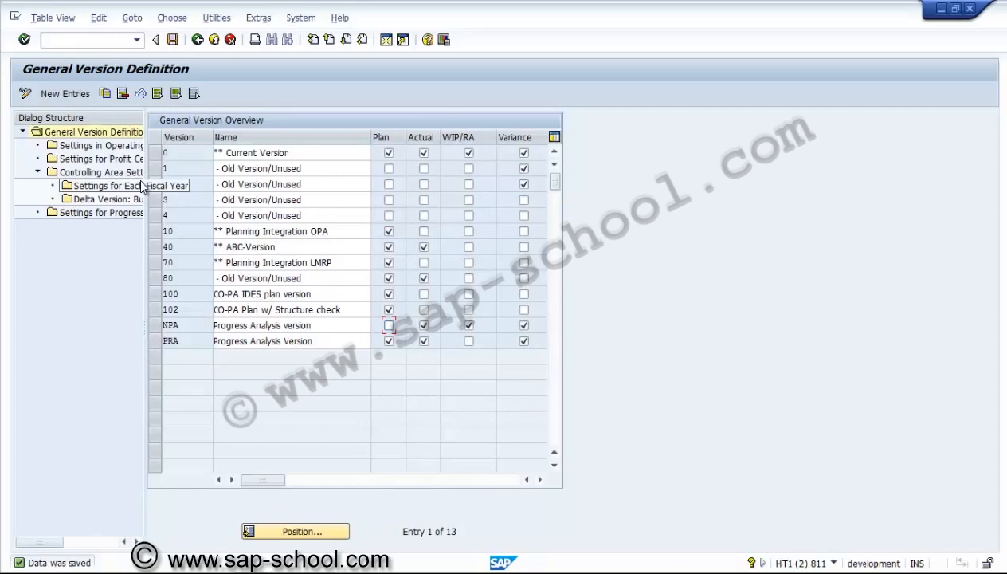
Add a new CO version NBD named "Budget Version" with the Plan indicator enabled
click(65, 94)
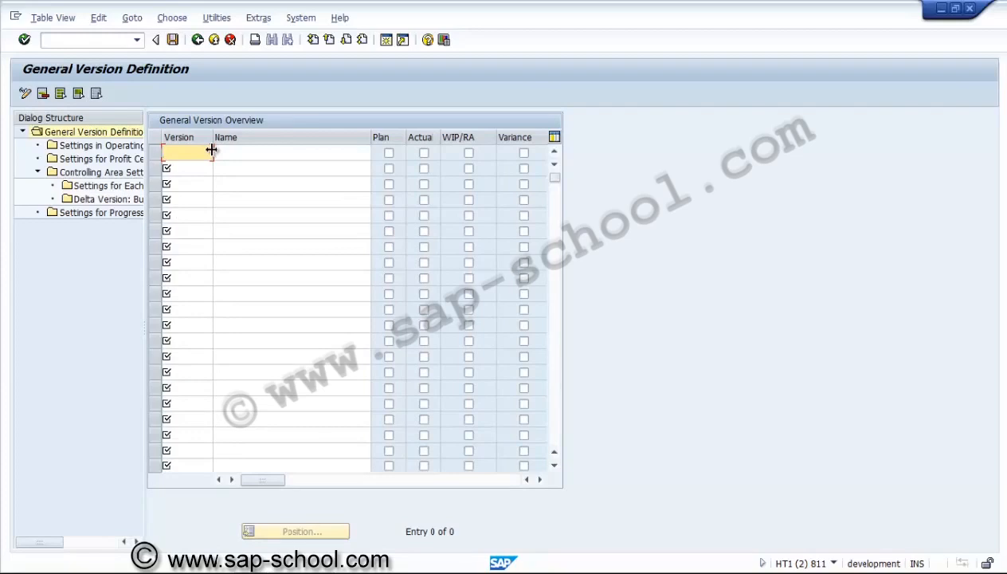
text(NBD)
key(Tab)
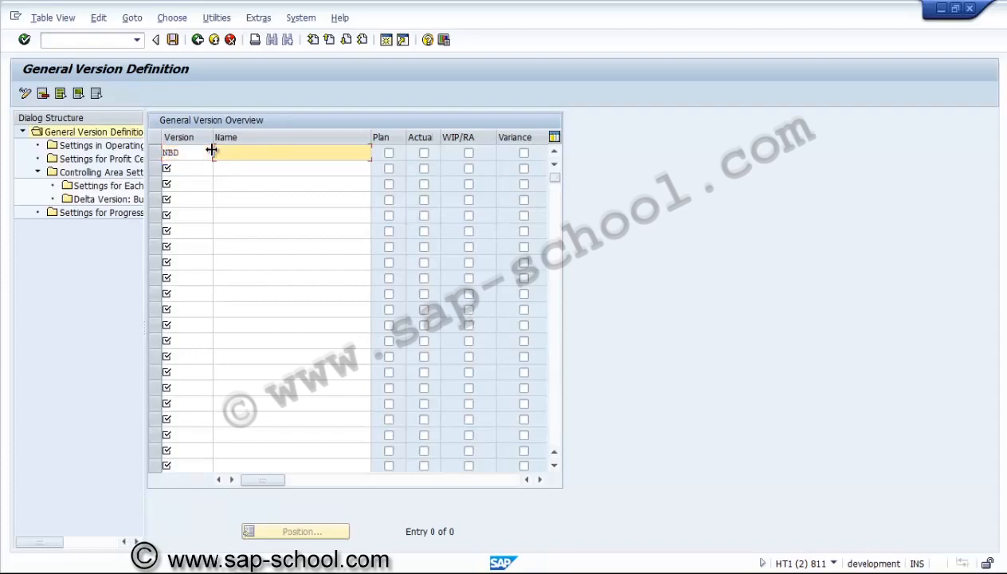
text(Budget Version)
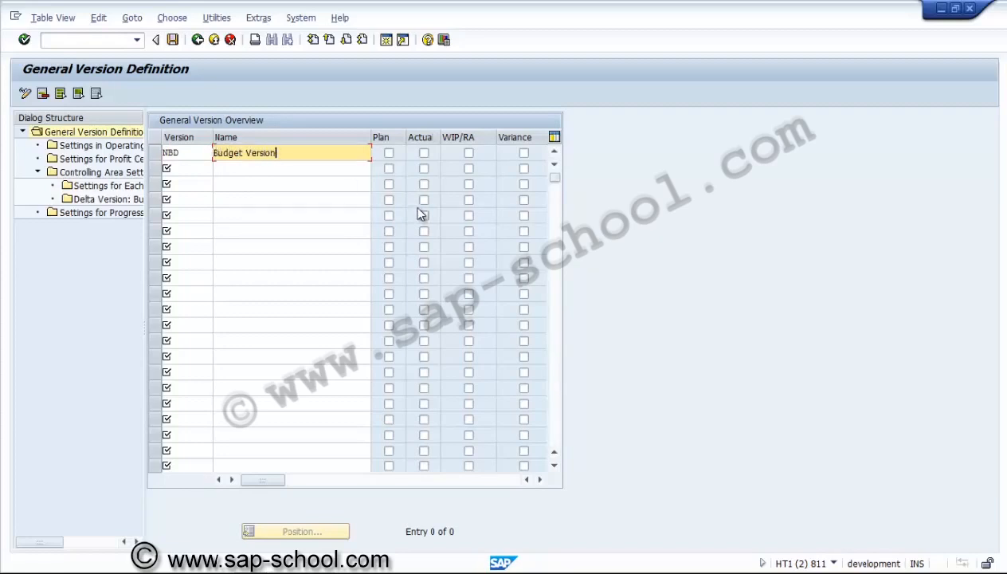
click(388, 153)
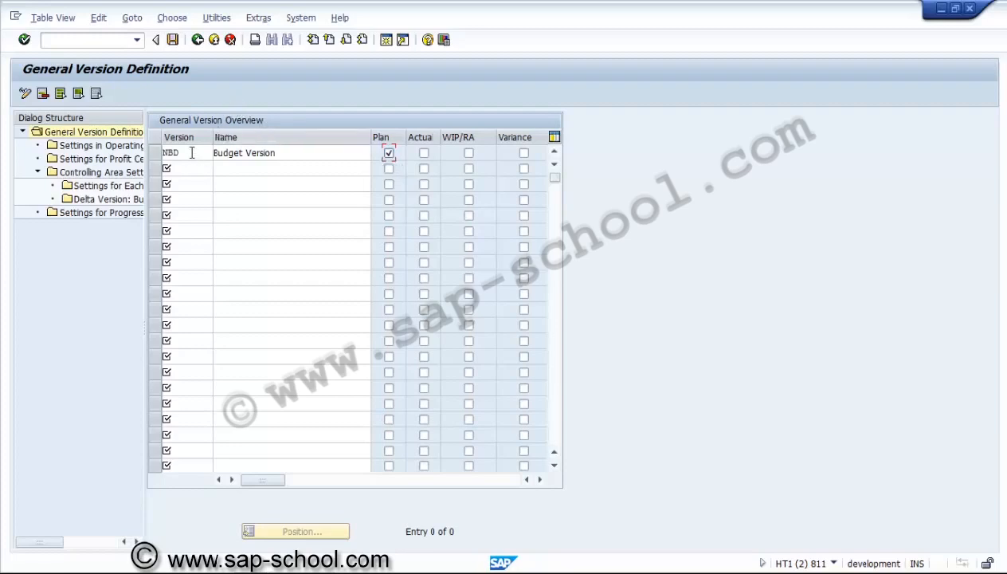
Try to open the fiscal-year settings of version NBD for controlling area US01
click(155, 159)
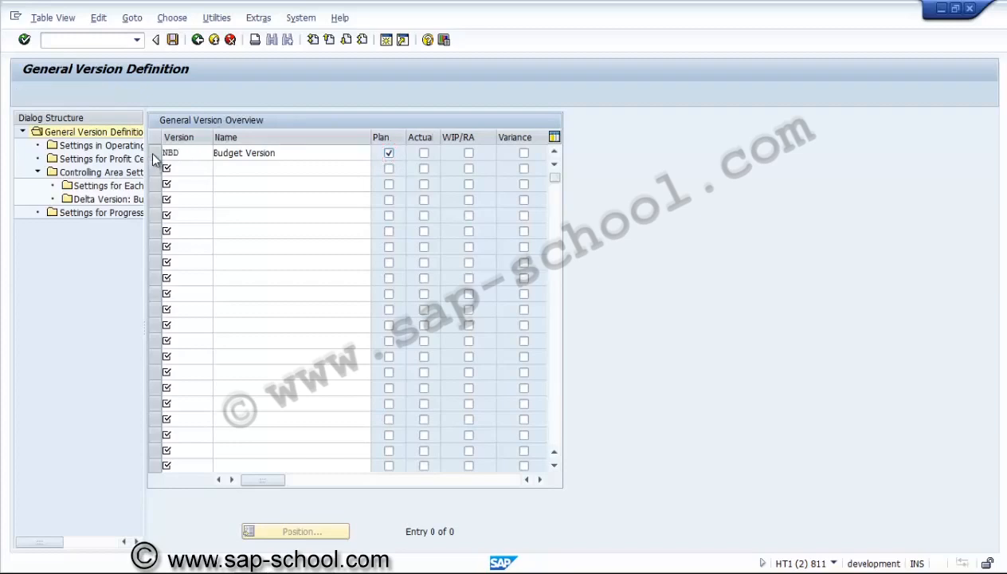
click(156, 158)
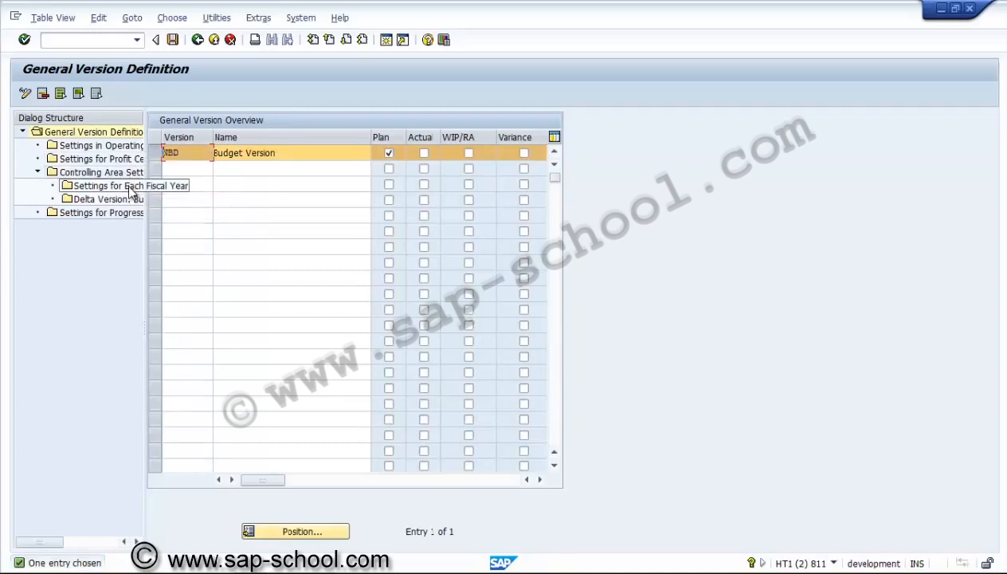
double_click(128, 184)
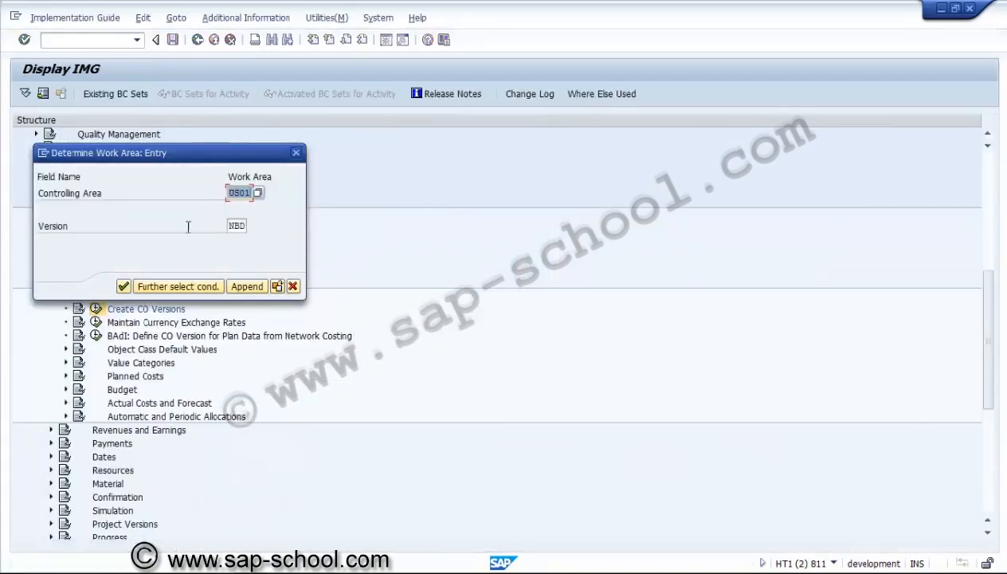
click(123, 287)
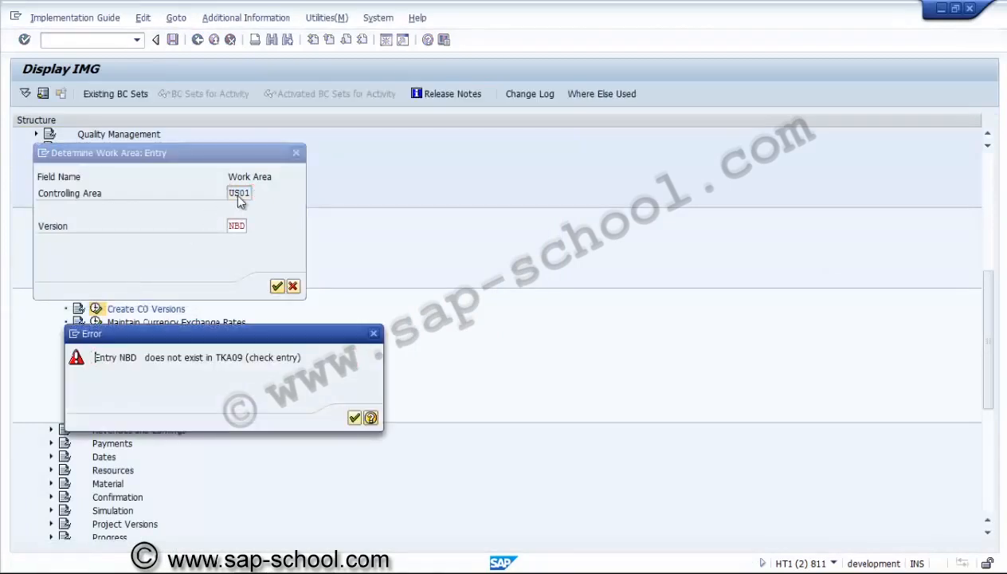
key(Return)
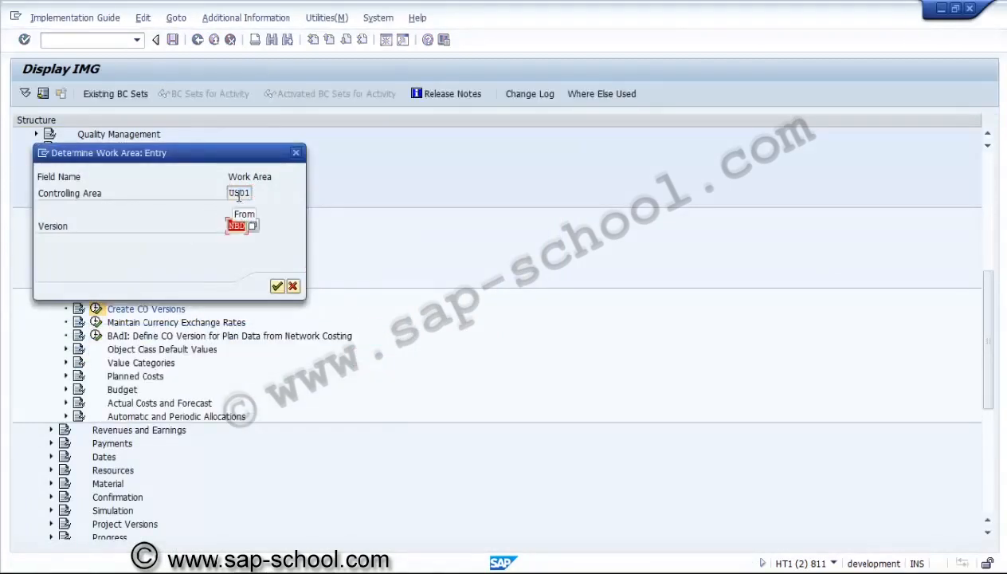
click(278, 287)
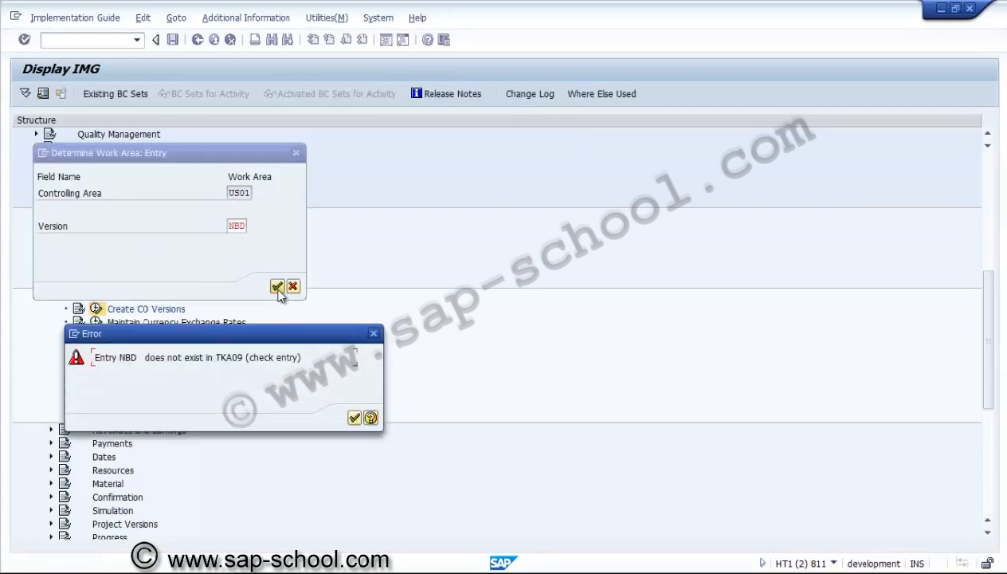
click(355, 418)
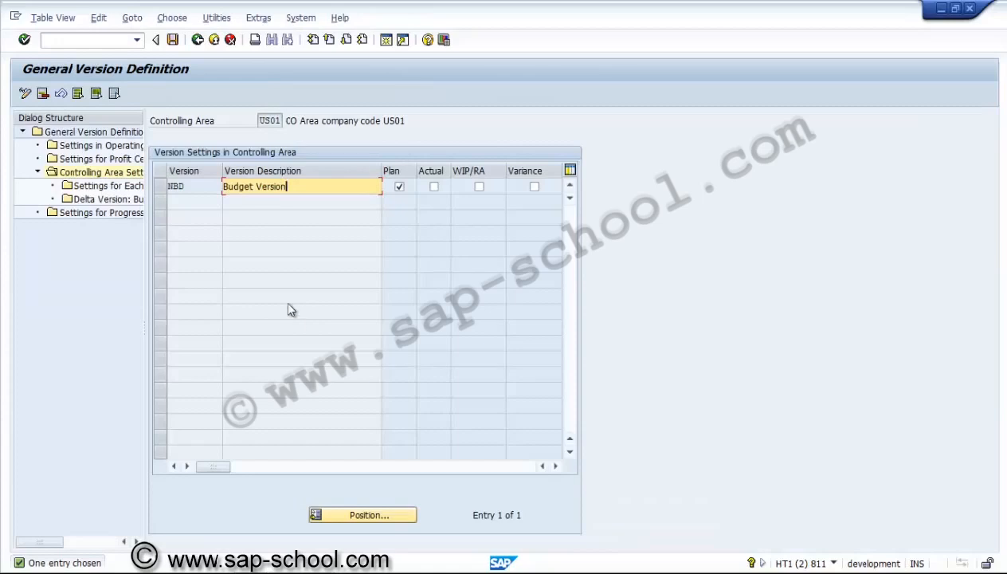
Create a fiscal-year settings entry for version NBD in 2014, with Integrated Planning and Copying Allowed enabled
click(162, 186)
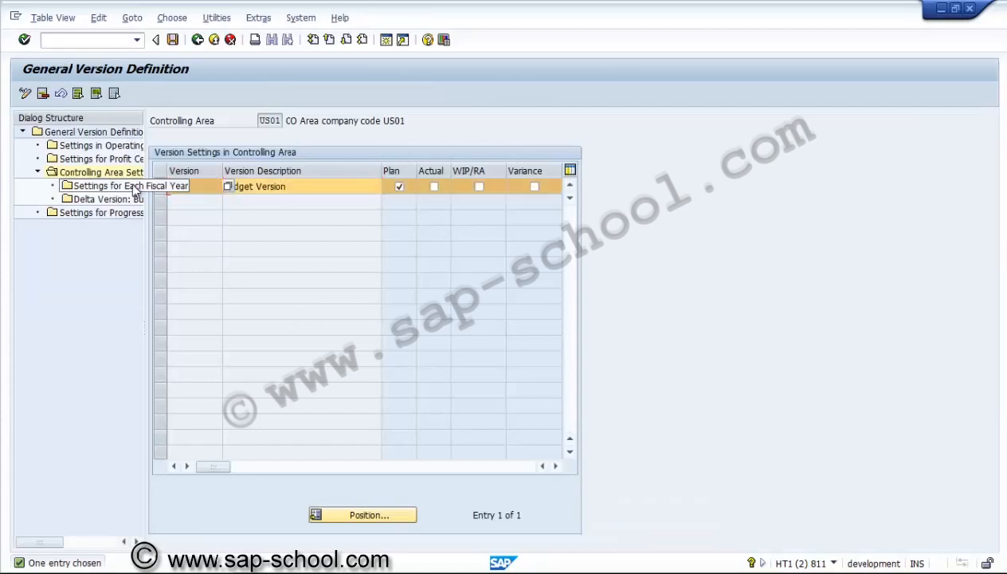
double_click(104, 186)
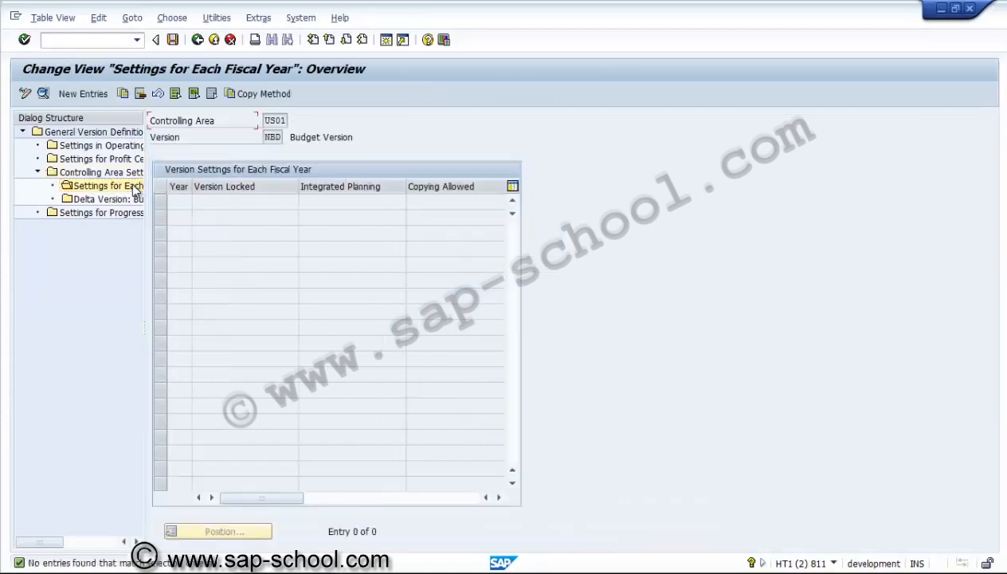
click(83, 93)
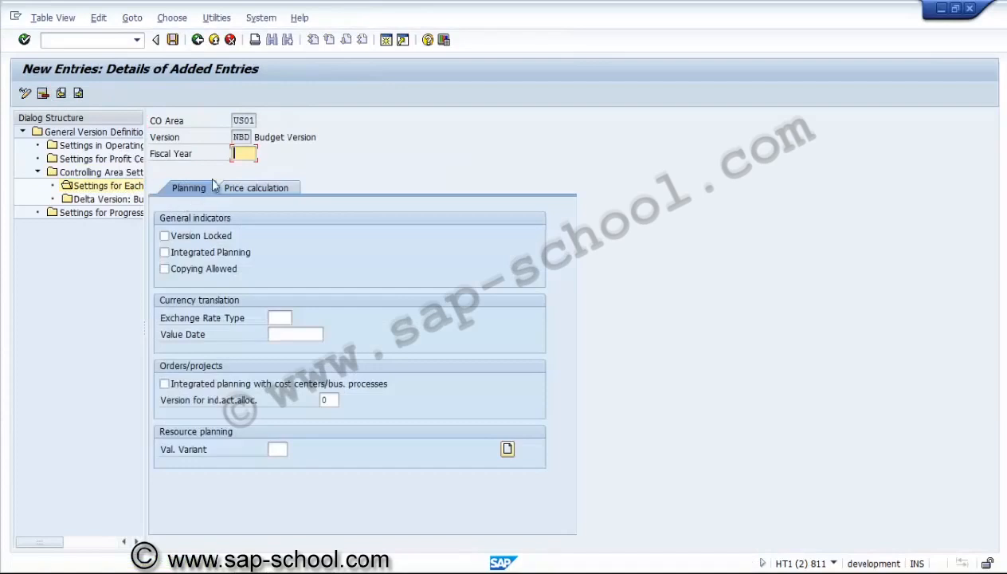
text(2014)
click(202, 256)
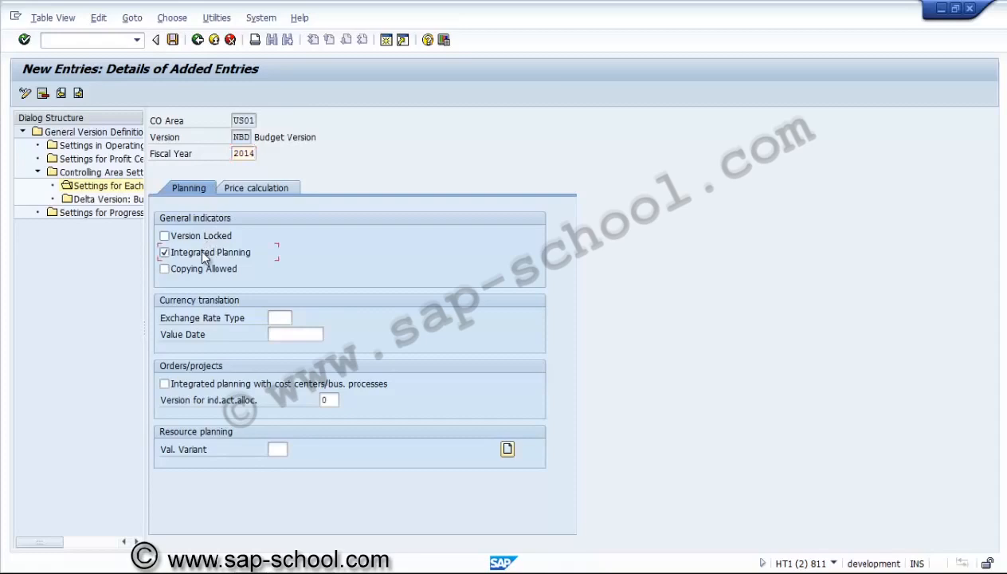
click(199, 271)
Set the 2014 entry's exchange rate type to M, value date to 01.01.2014 and resource planning valuation variant to 100
click(274, 318)
text(M)
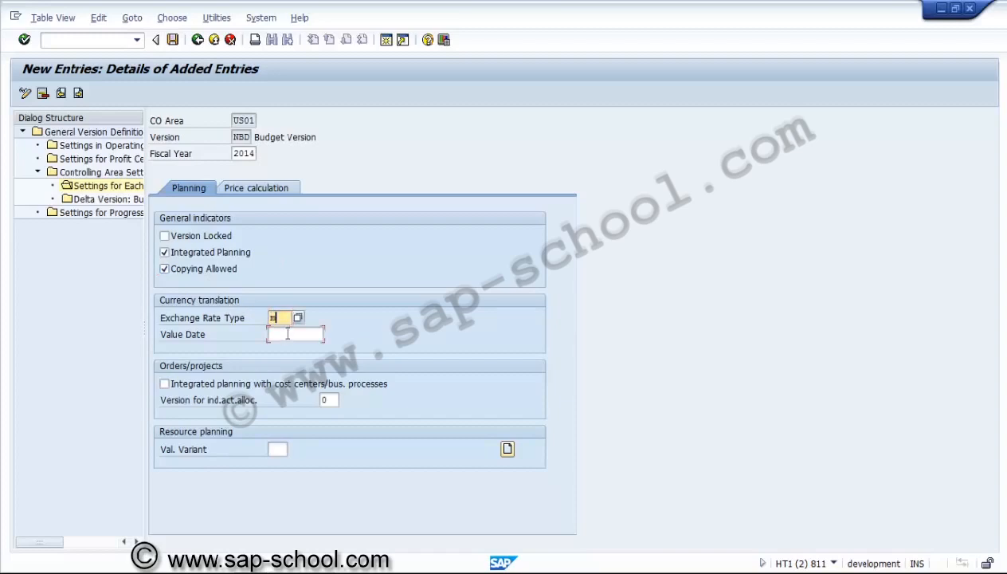
click(288, 334)
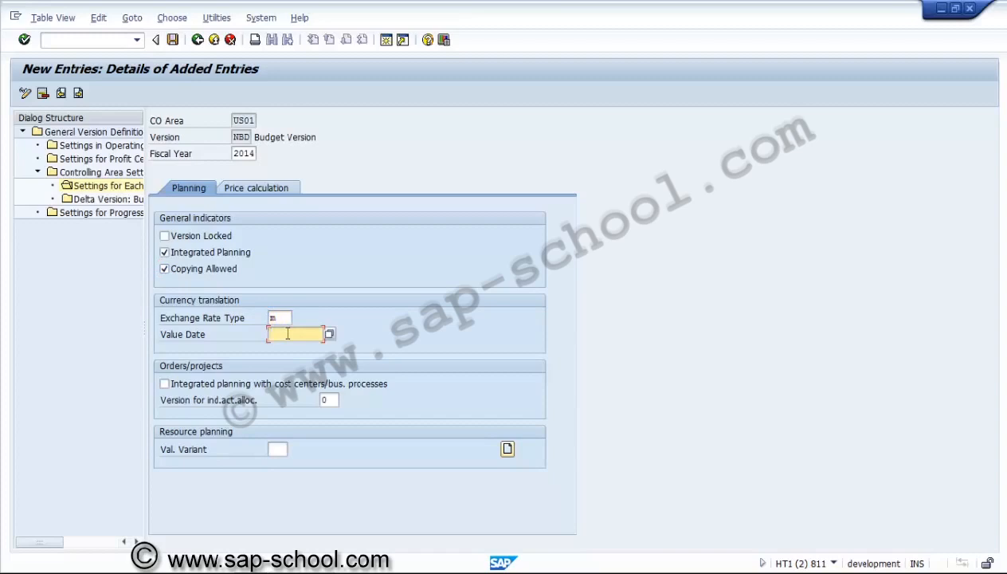
text(01.01.2014)
click(281, 451)
text(100)
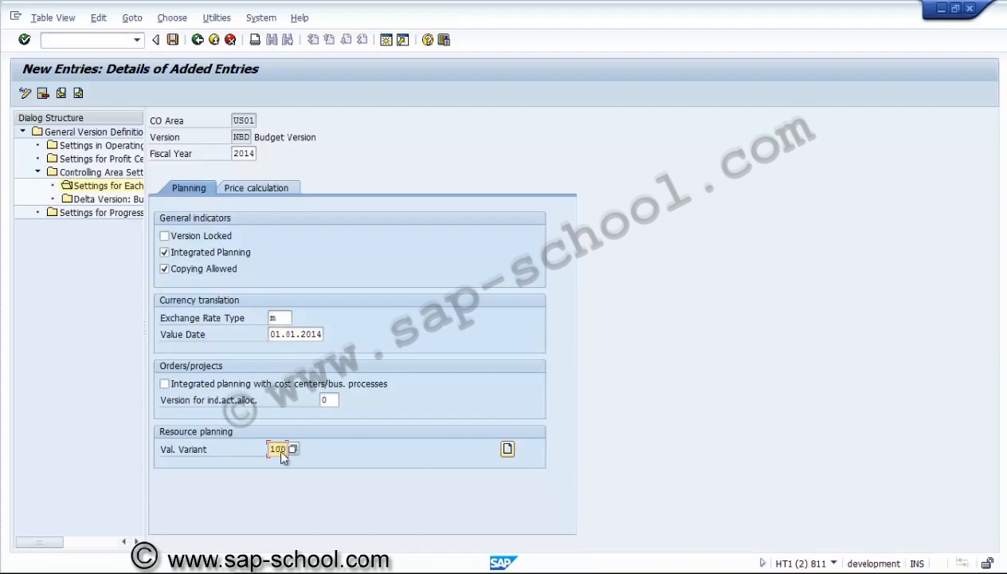
key(Return)
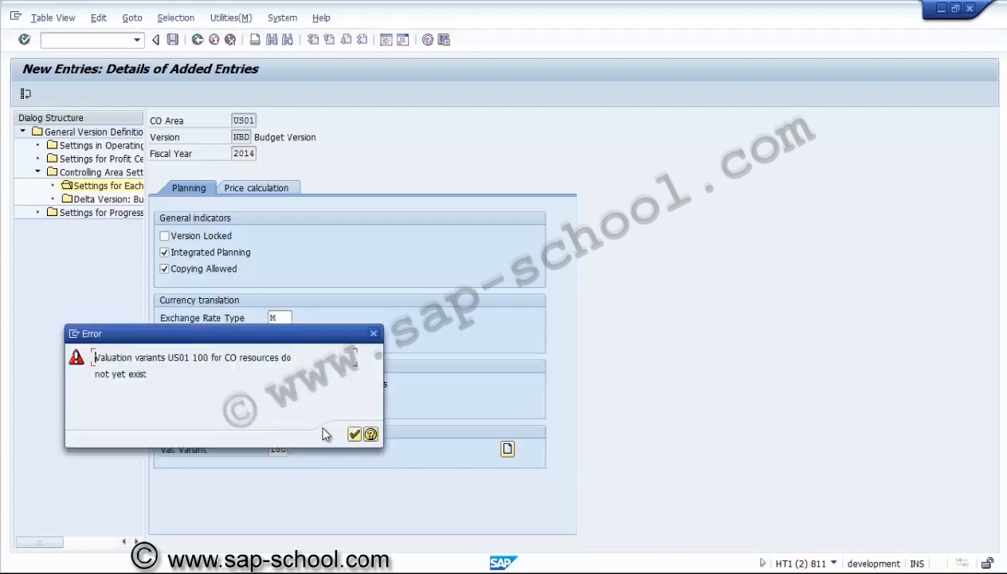
click(354, 435)
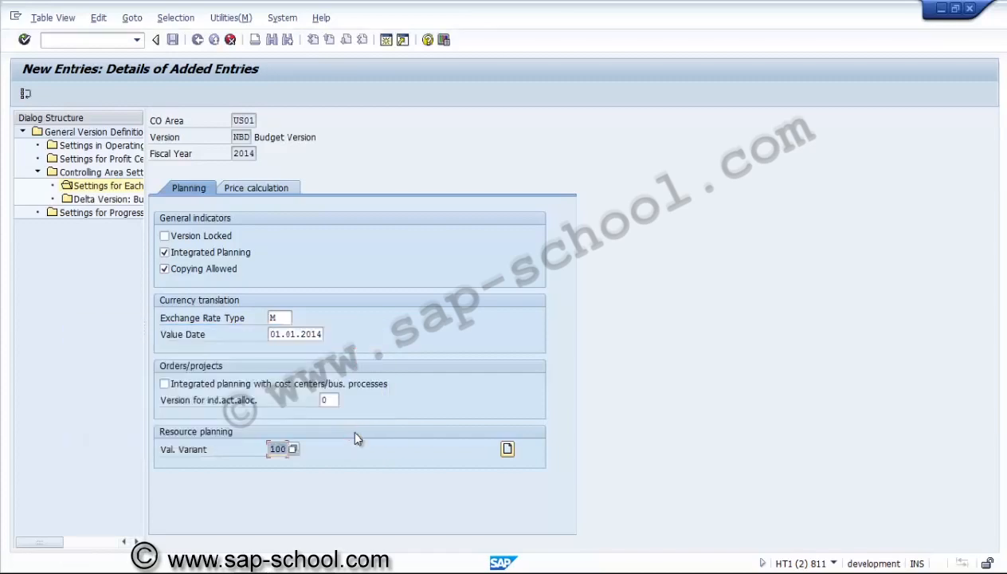
Create valuation variant 100 "Resource planning" for controlling area US01, save it under the proposed customizing request and return to the 2014 entry
click(508, 449)
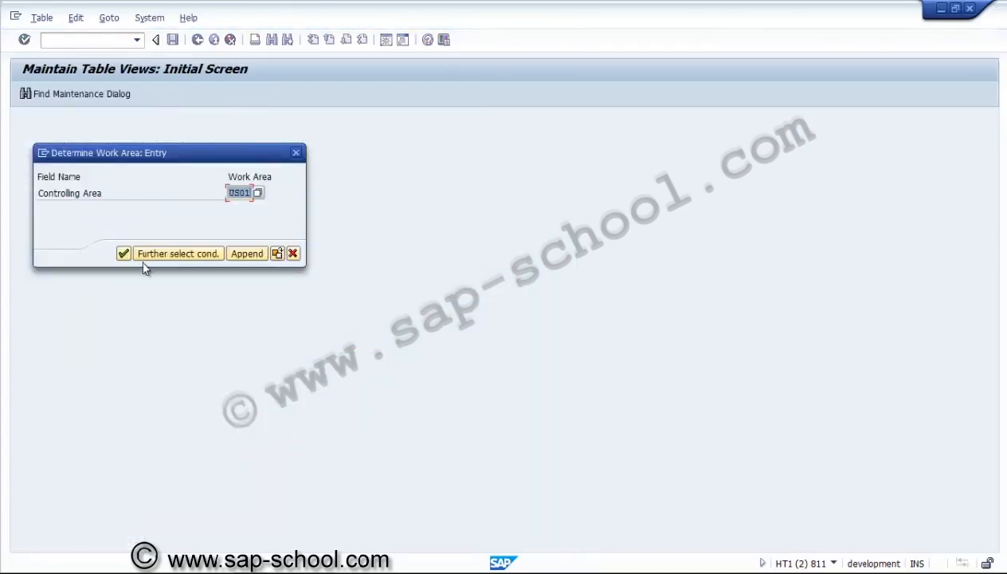
click(124, 252)
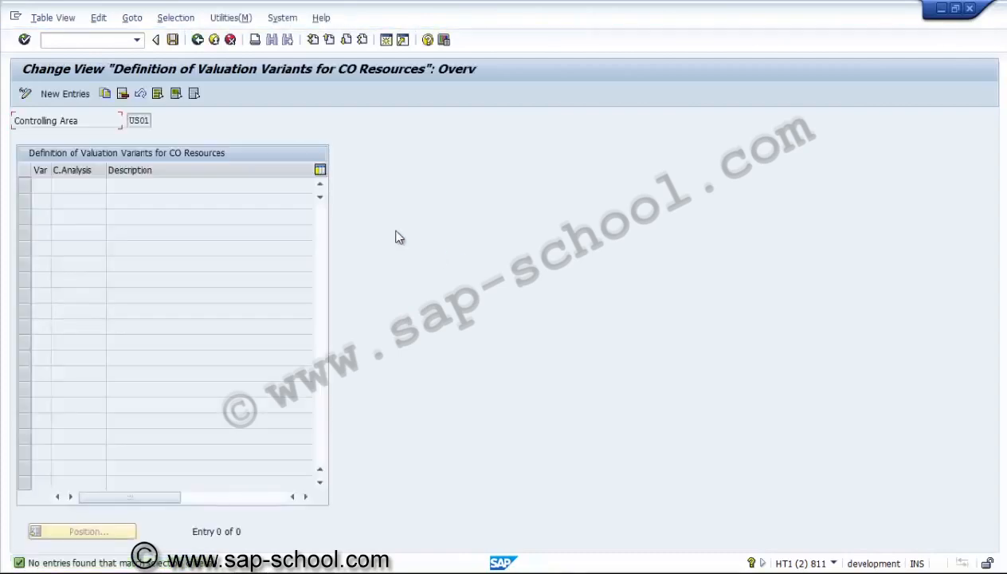
click(65, 94)
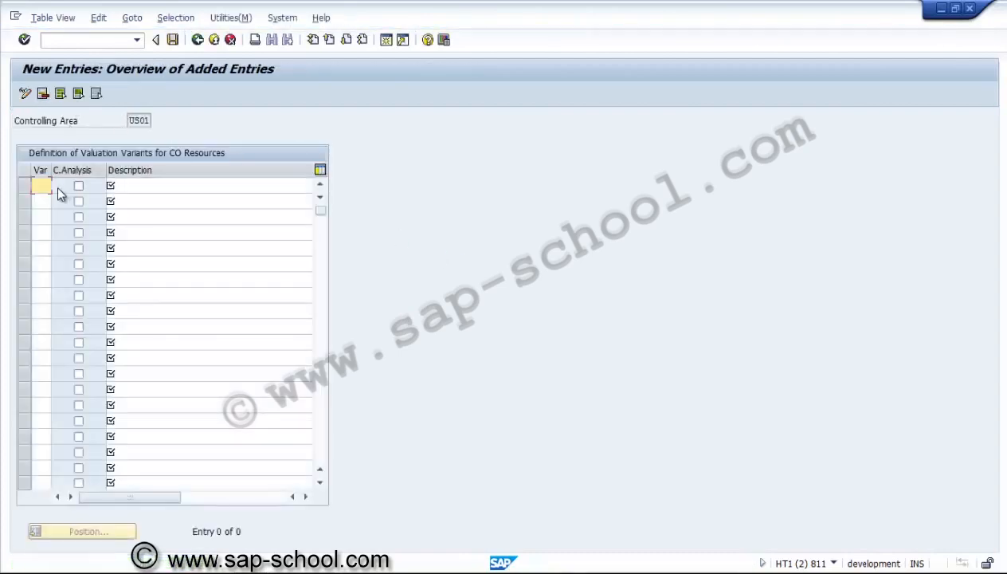
text(100)
click(145, 182)
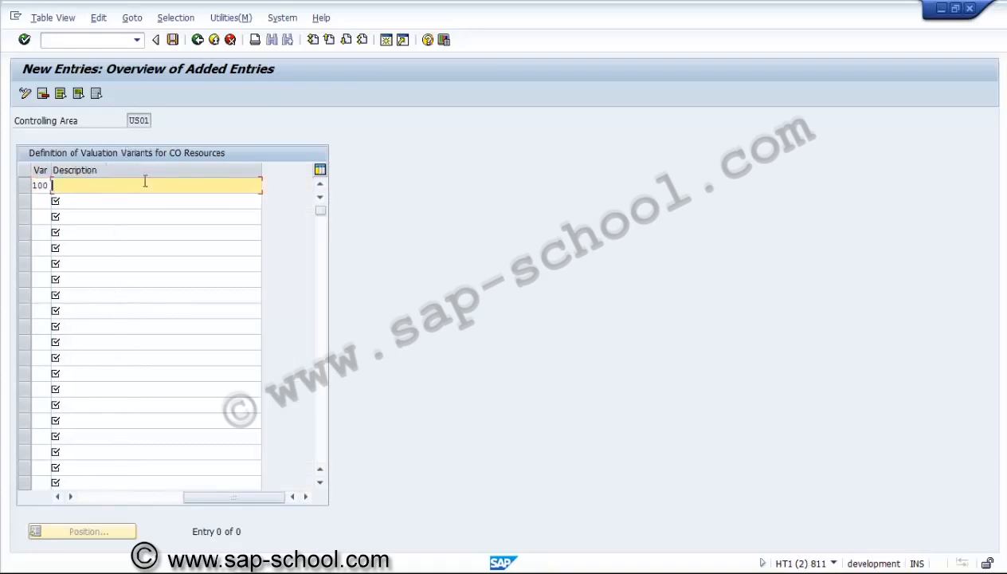
text(Resource planning)
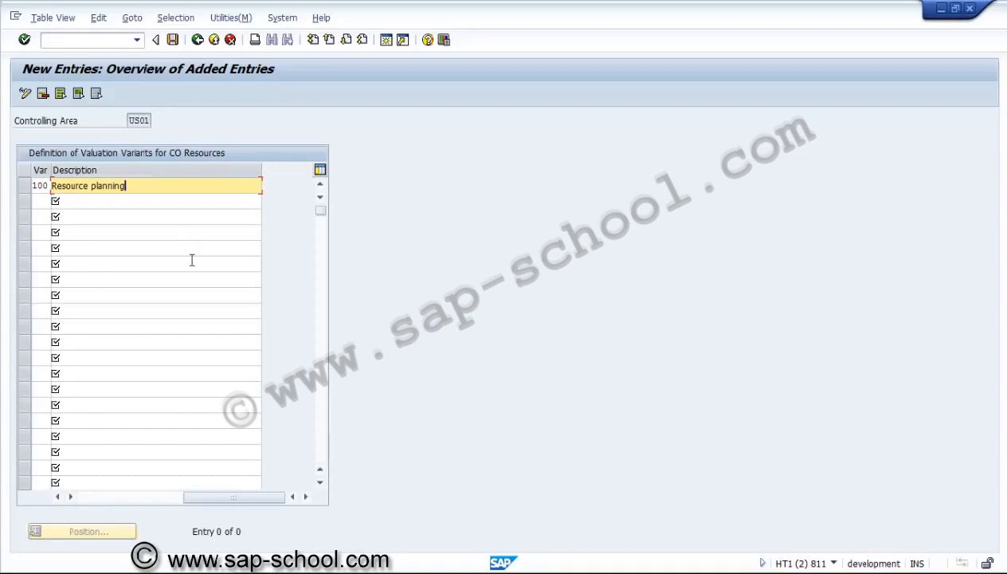
click(116, 497)
click(172, 40)
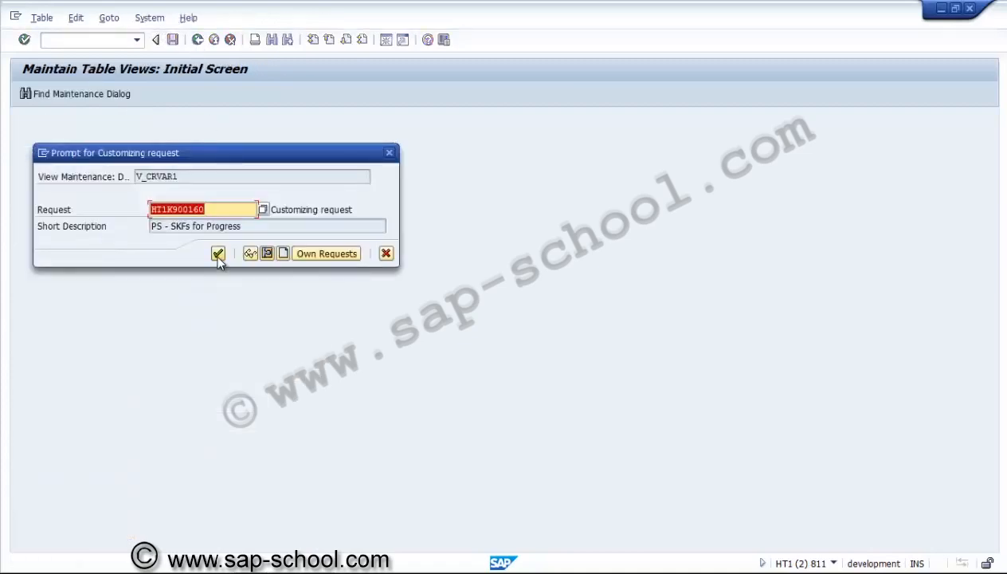
click(218, 253)
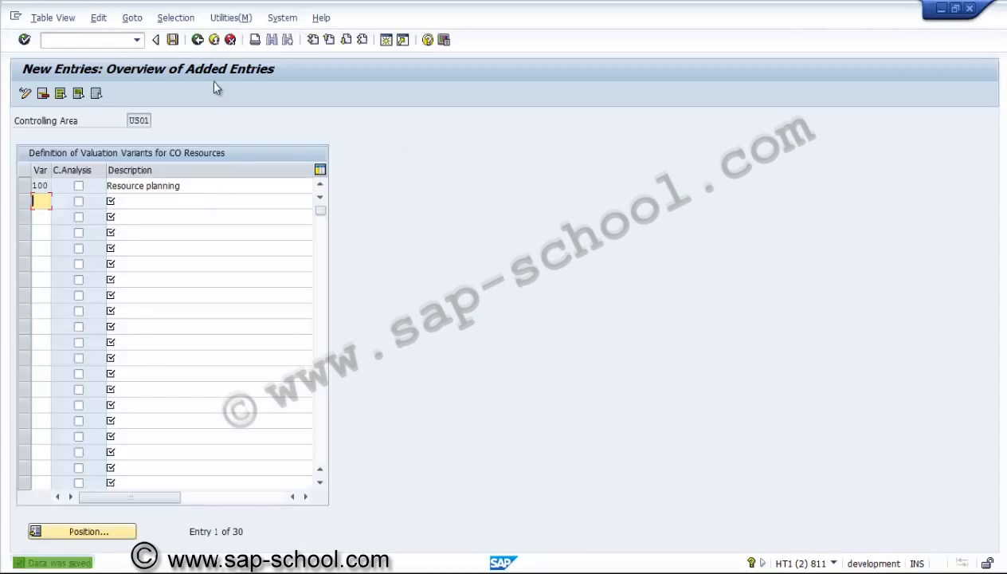
click(198, 40)
click(197, 40)
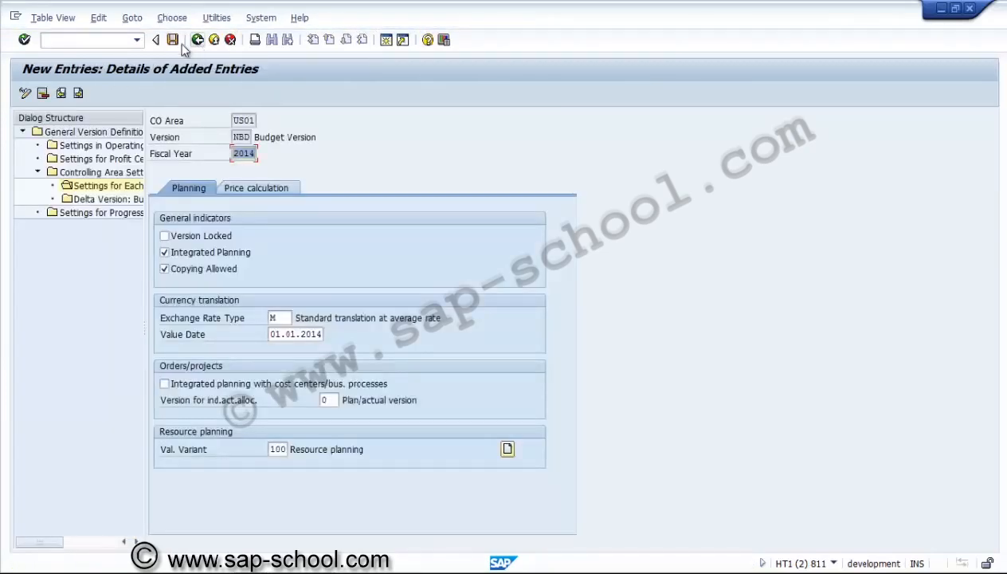
Save the 2014 settings of version NBD and return to the overview of all general versions
click(172, 40)
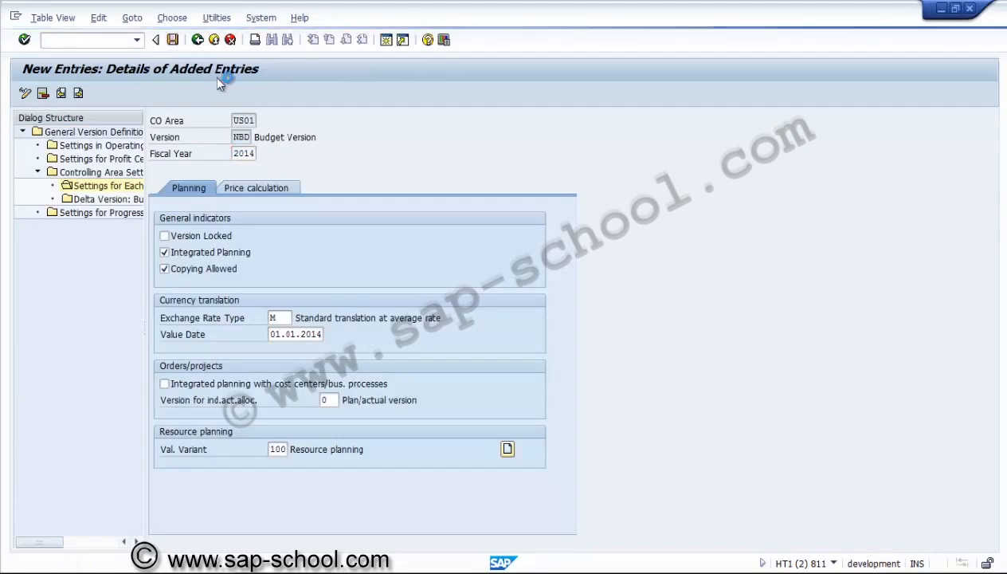
click(198, 40)
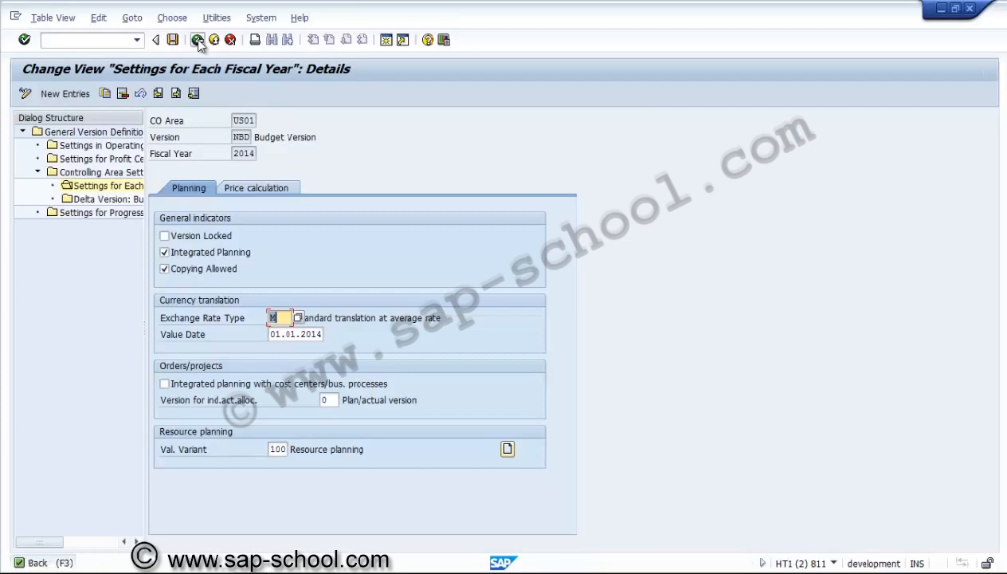
click(197, 40)
click(198, 40)
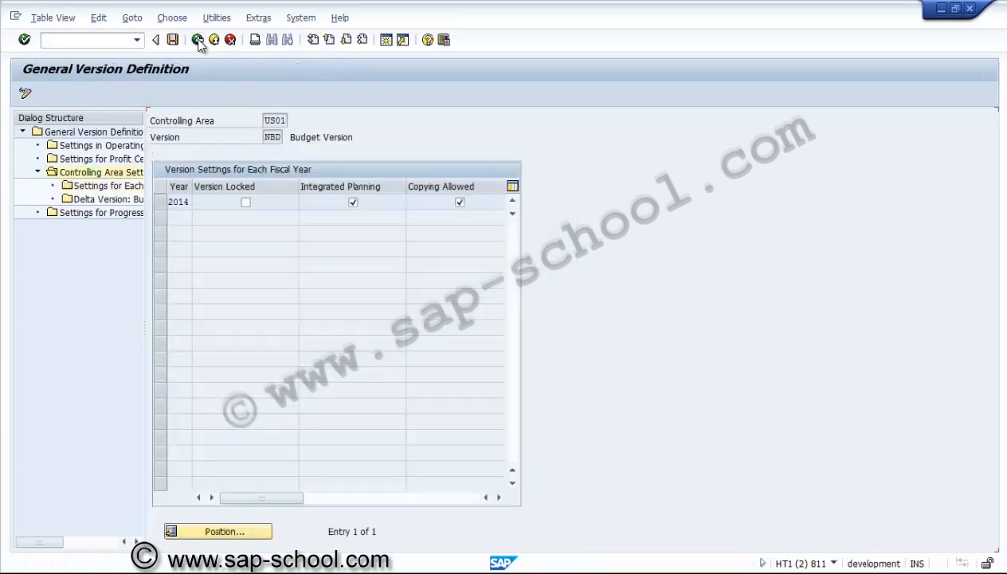
click(199, 41)
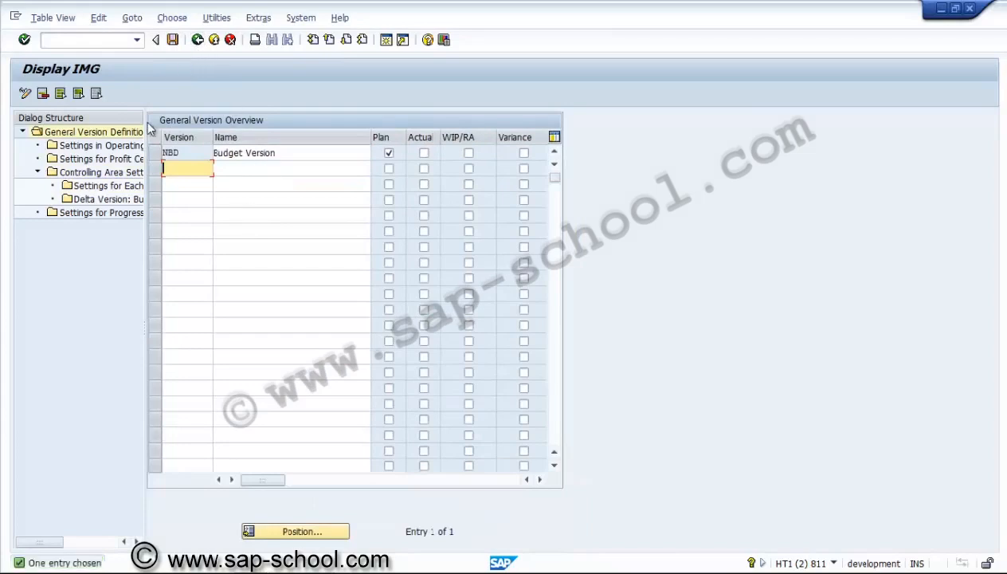
double_click(128, 132)
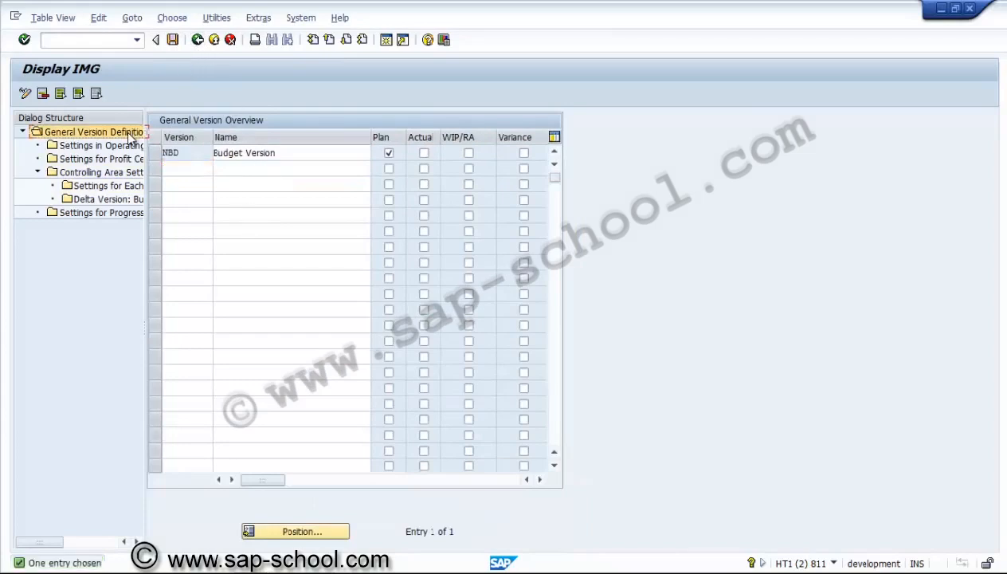
click(199, 41)
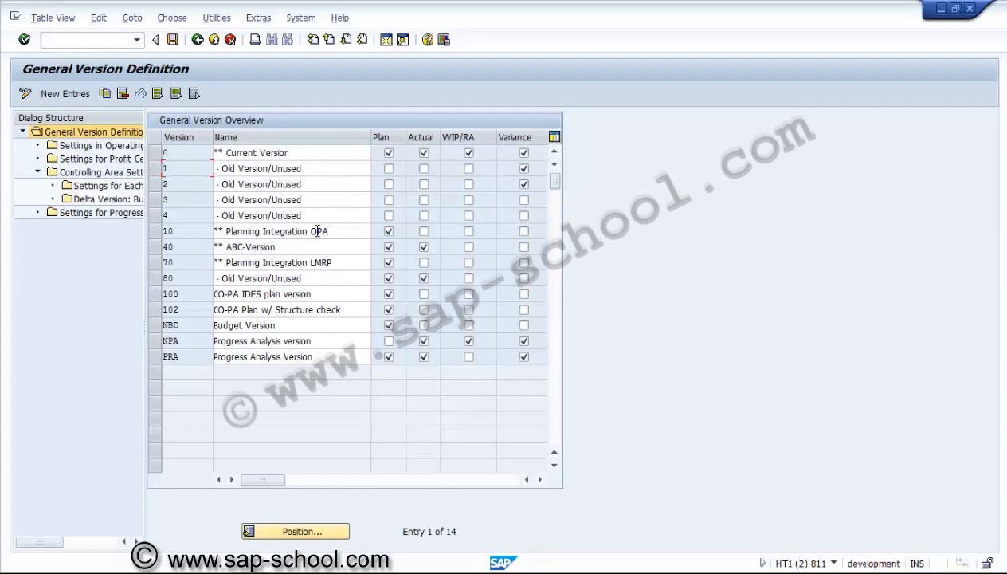
Review the fiscal-year settings of version 0 in controlling area US01 and return to the version overview
click(156, 152)
click(119, 185)
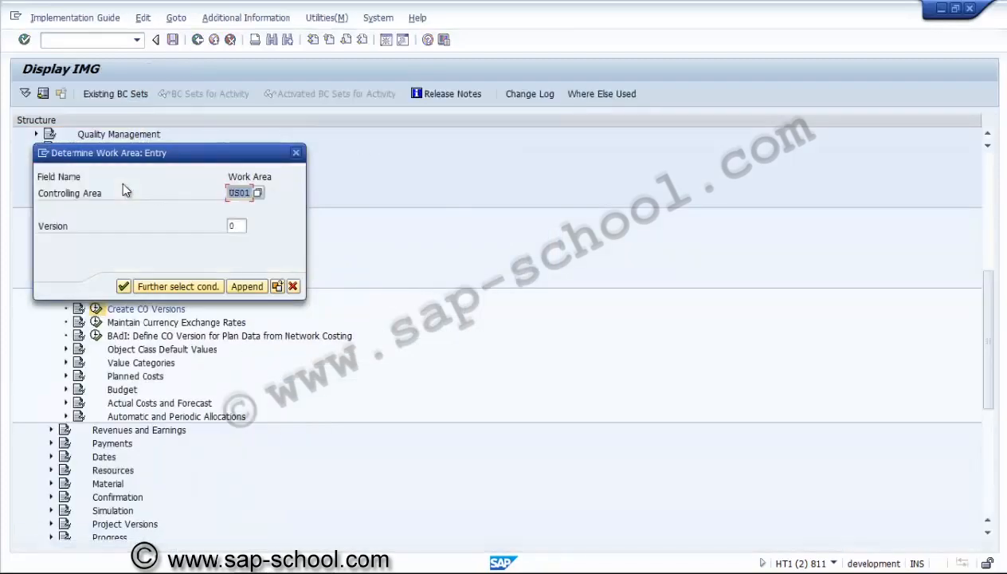
text(US01)
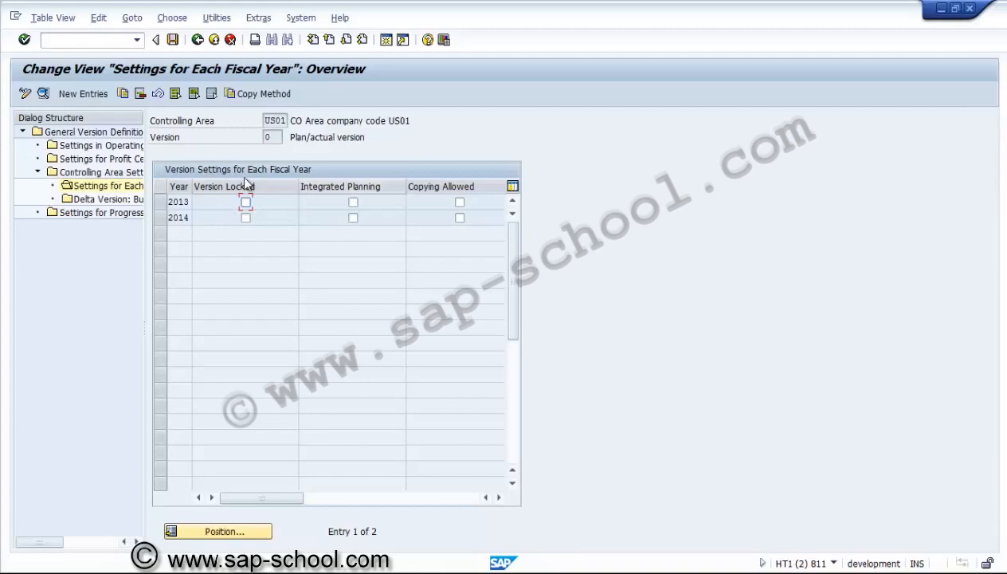
click(198, 40)
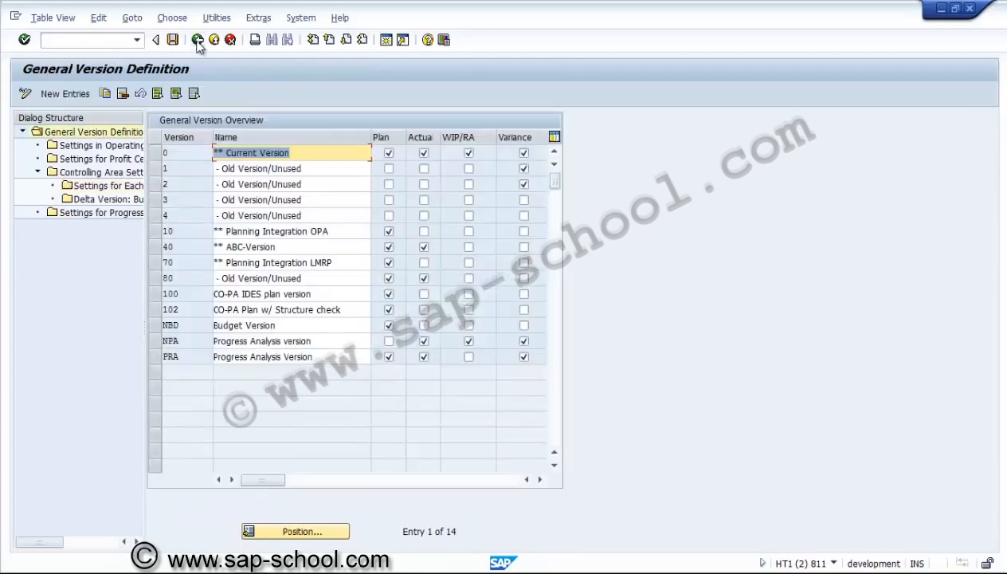
Try to open the fiscal-year settings for versions 1, 2, 10, 40, 70, 80, 100, 102, NPA and PRA together
click(155, 168)
click(156, 184)
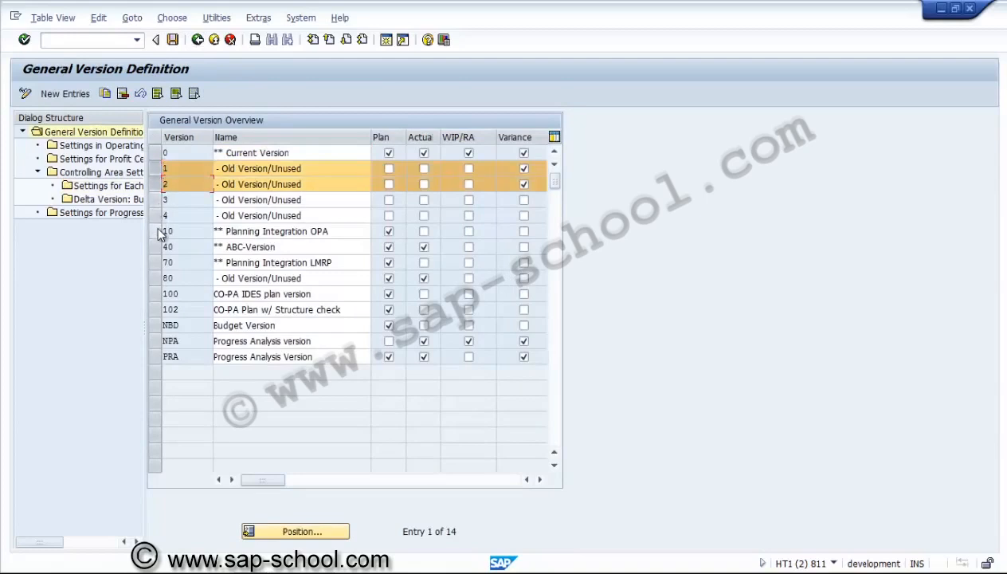
click(156, 231)
click(156, 247)
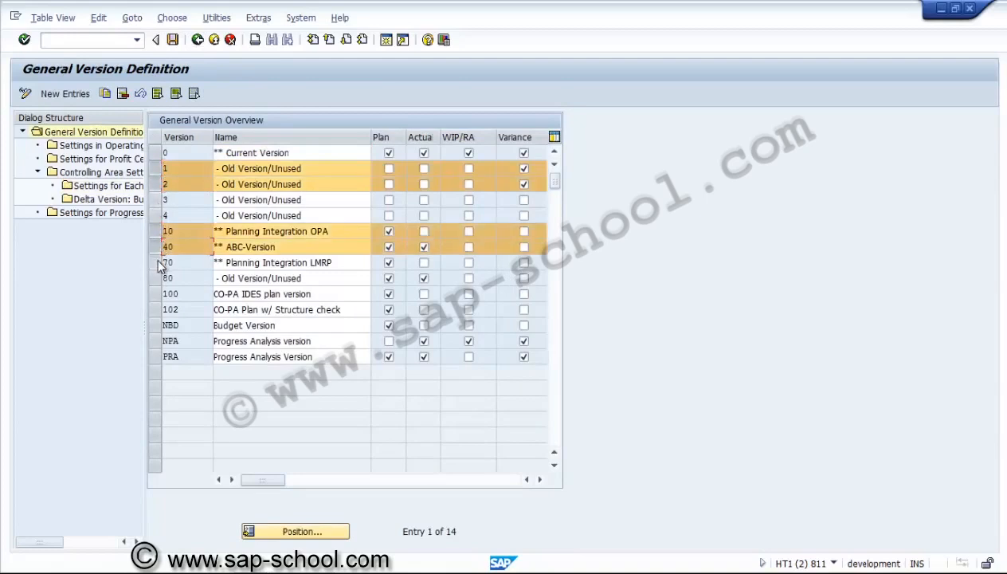
click(156, 260)
click(156, 278)
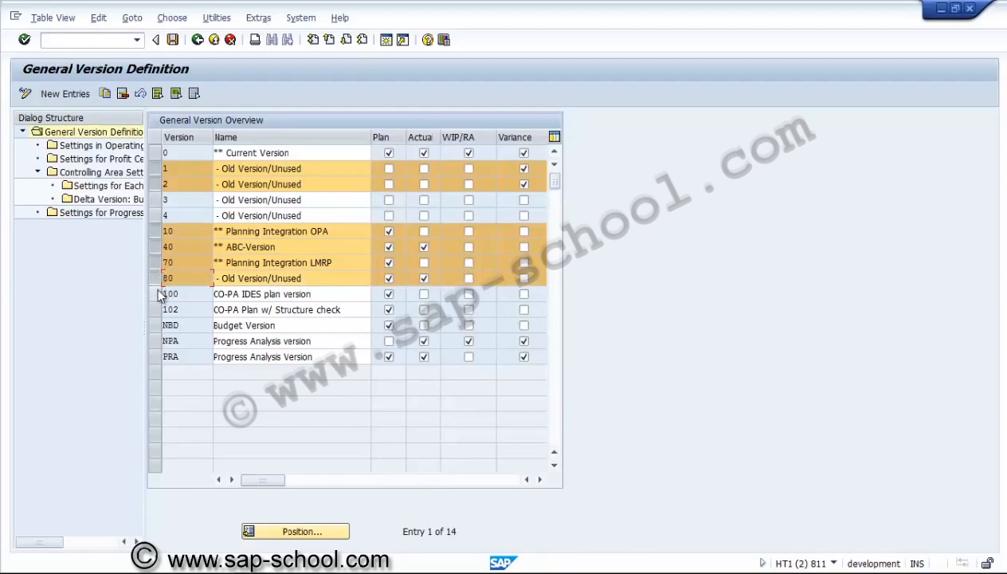
click(156, 294)
click(156, 309)
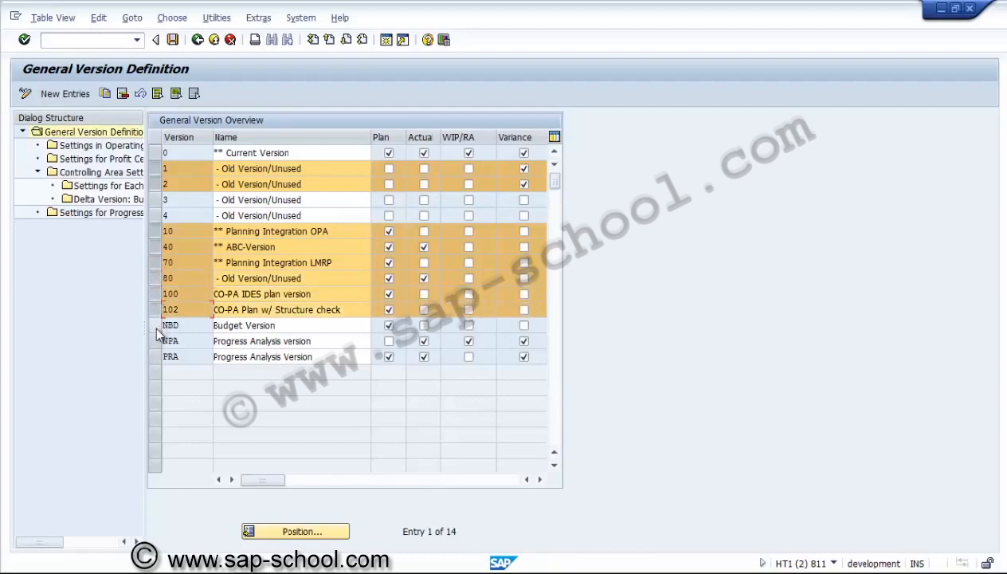
click(156, 341)
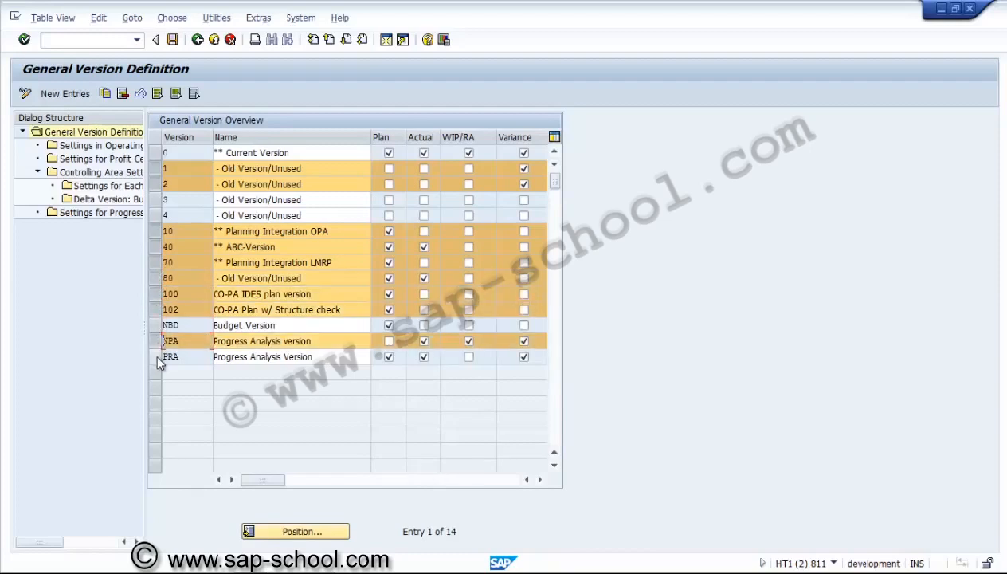
click(156, 356)
double_click(122, 187)
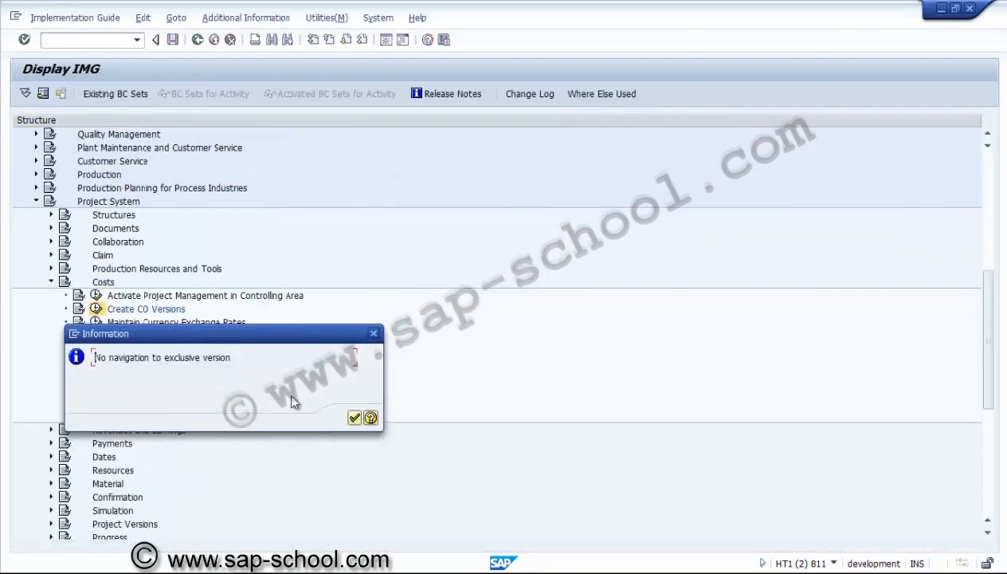
click(353, 418)
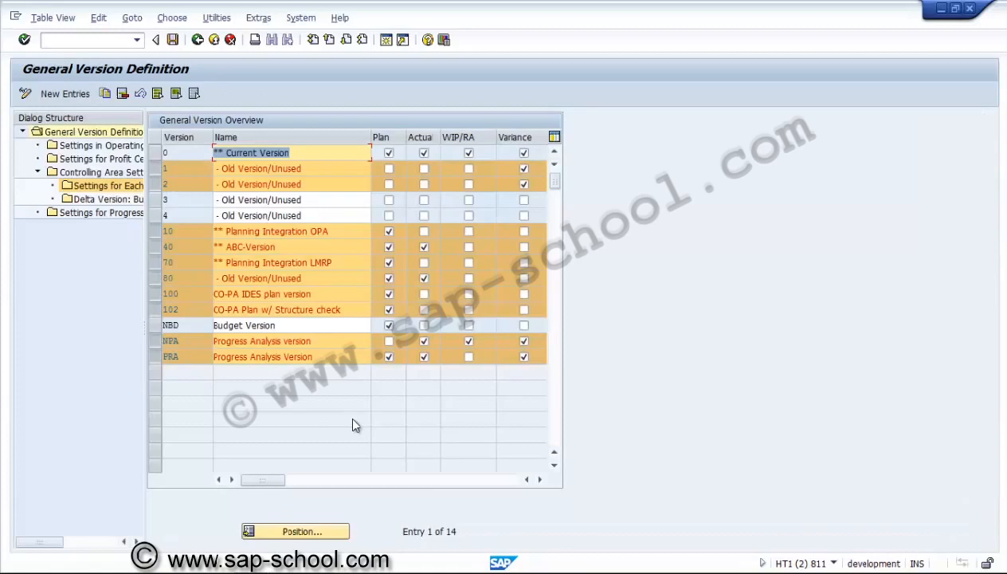
Deselect all the marked versions in the general version overview and save it
click(156, 170)
click(156, 185)
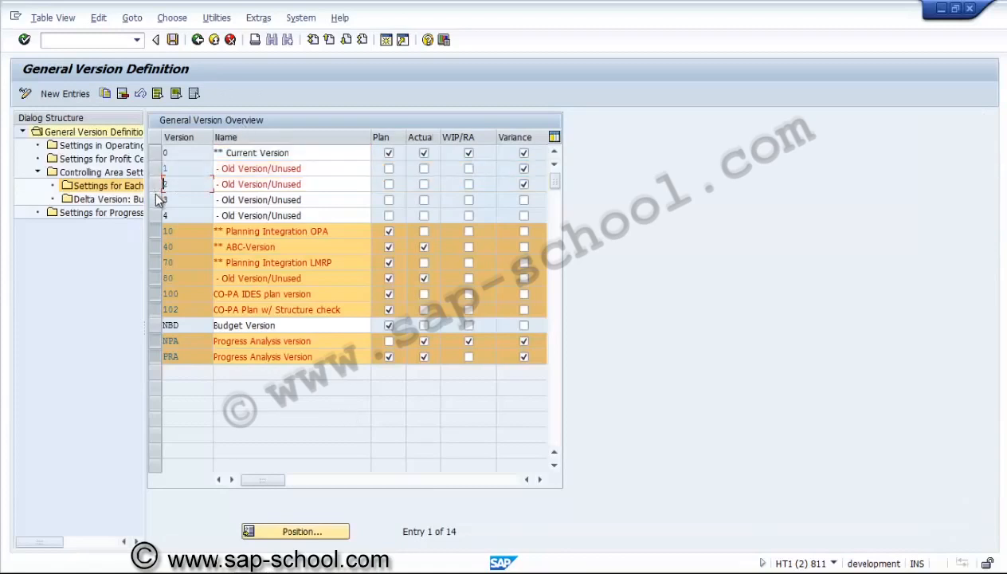
click(155, 231)
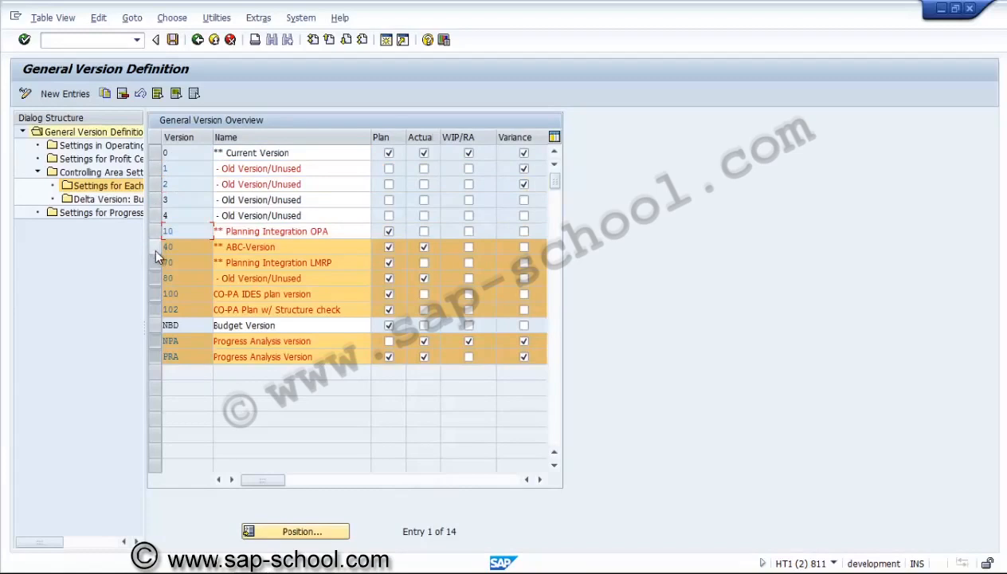
click(154, 247)
click(154, 262)
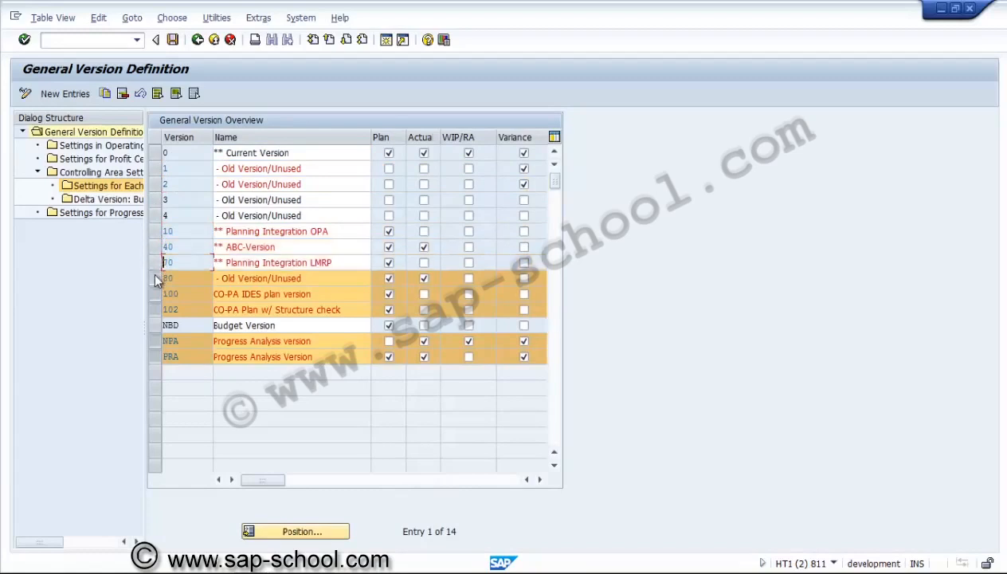
click(155, 278)
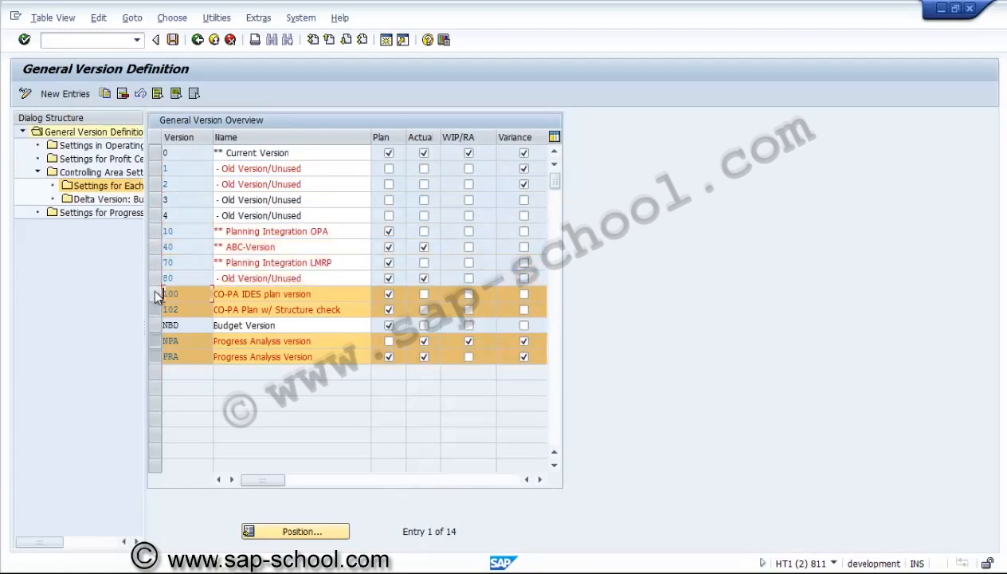
click(156, 294)
click(153, 310)
click(155, 342)
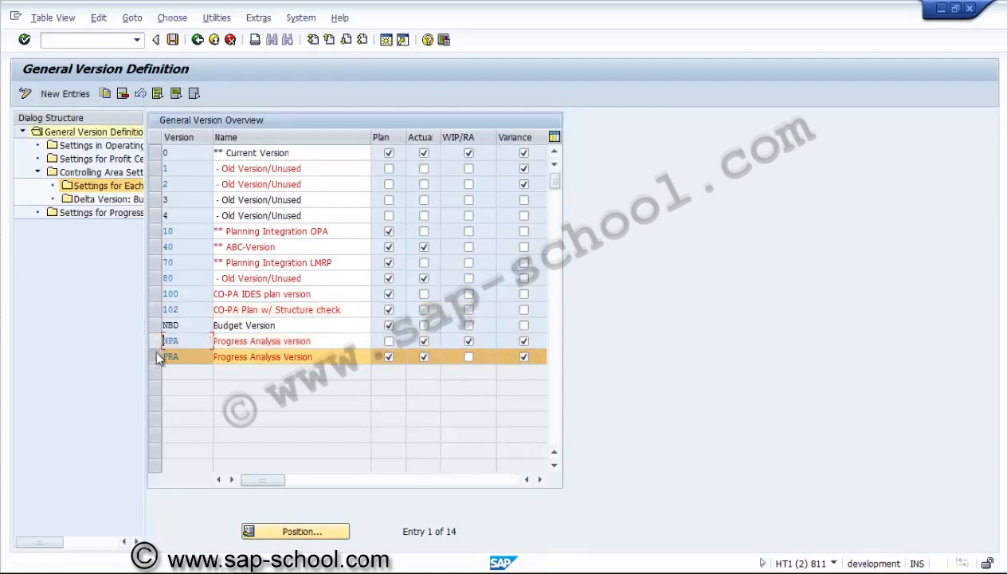
click(155, 356)
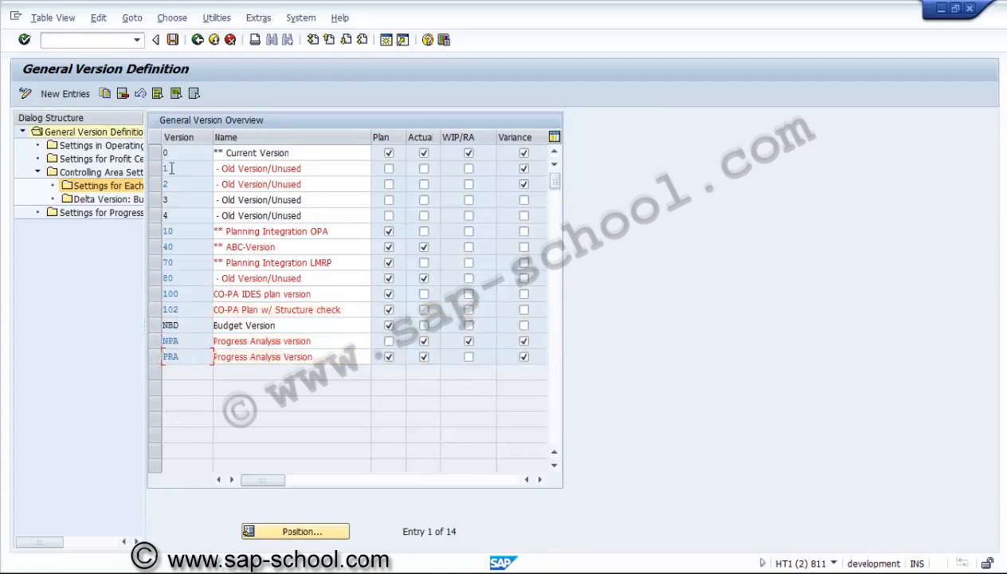
click(173, 42)
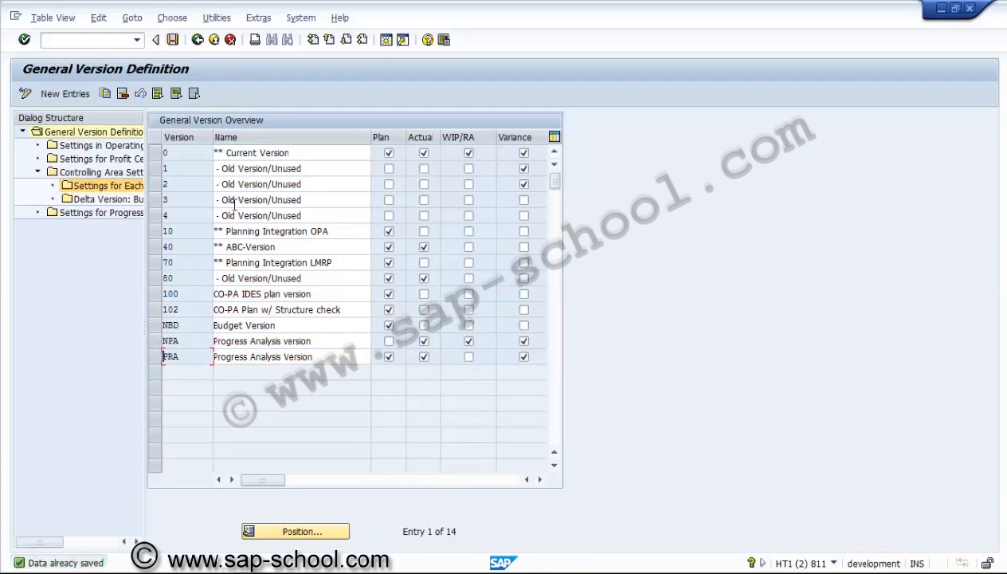
Leave the general version definition and collapse the Costs and Project System nodes in the IMG structure
click(388, 341)
click(388, 341)
click(423, 341)
click(199, 42)
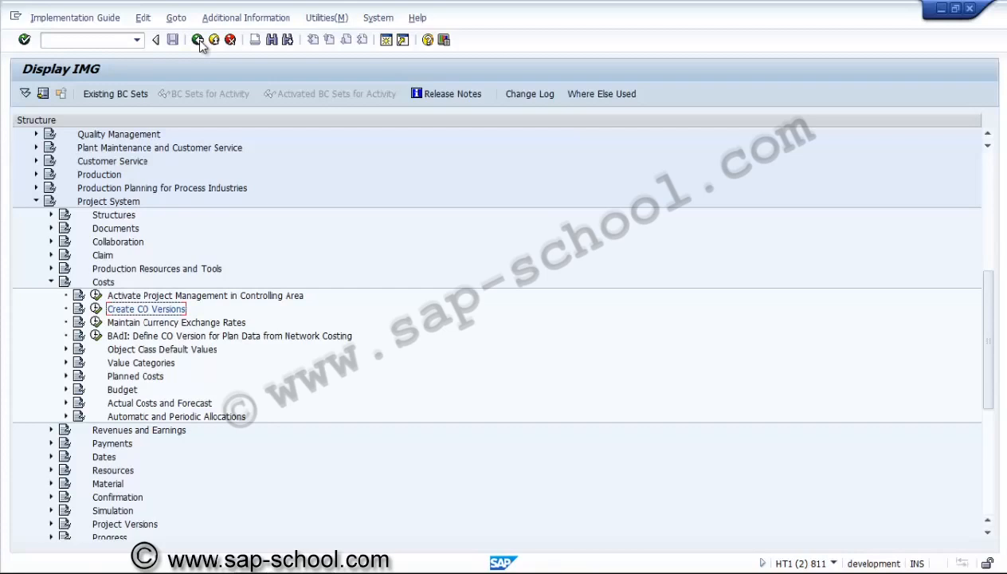
click(51, 282)
click(36, 202)
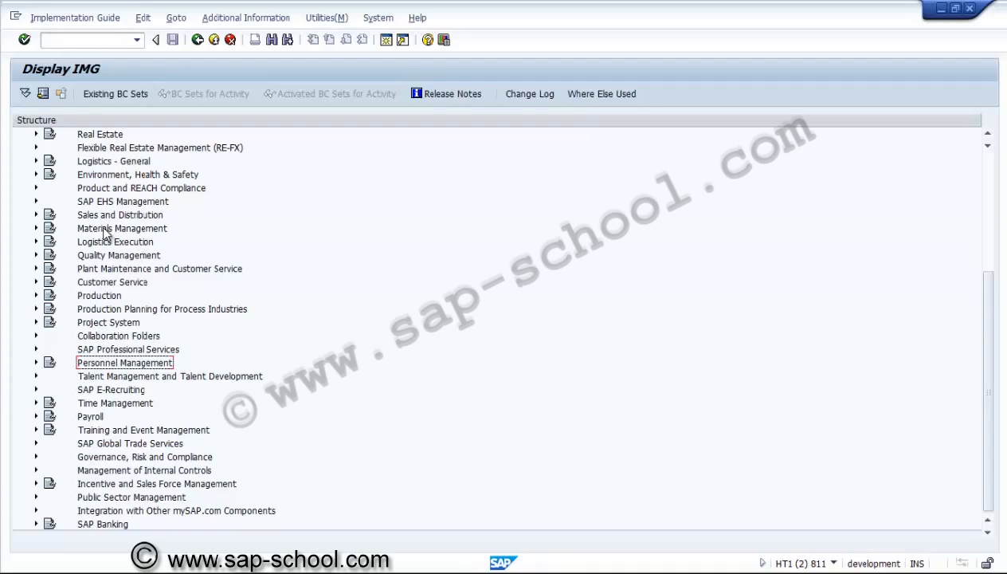
Expand Investment Management down to Projects as Investment Measures, Master Data, Assets under Construction in the IMG structure
click(105, 189)
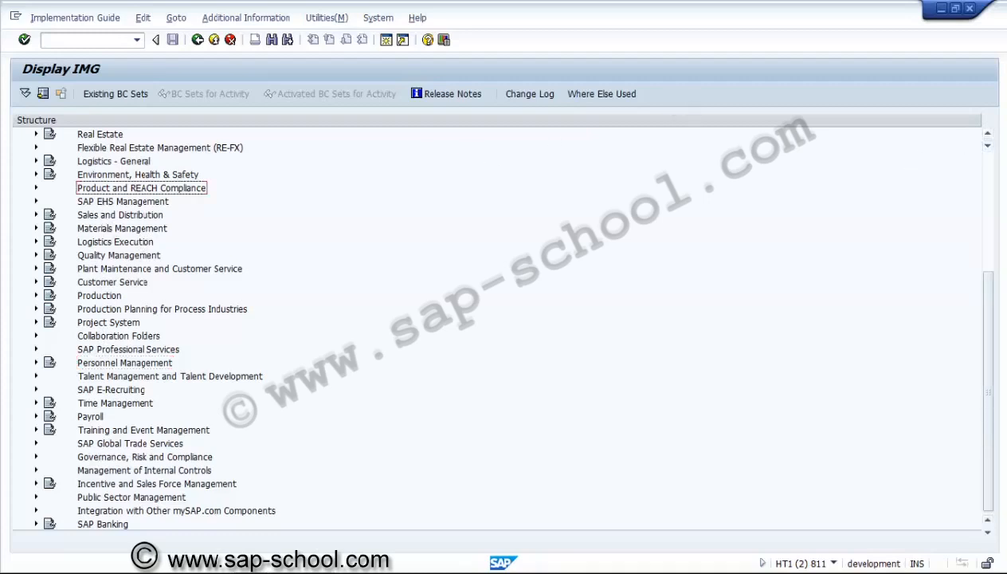
click(989, 135)
click(989, 134)
click(989, 135)
click(990, 135)
click(990, 135)
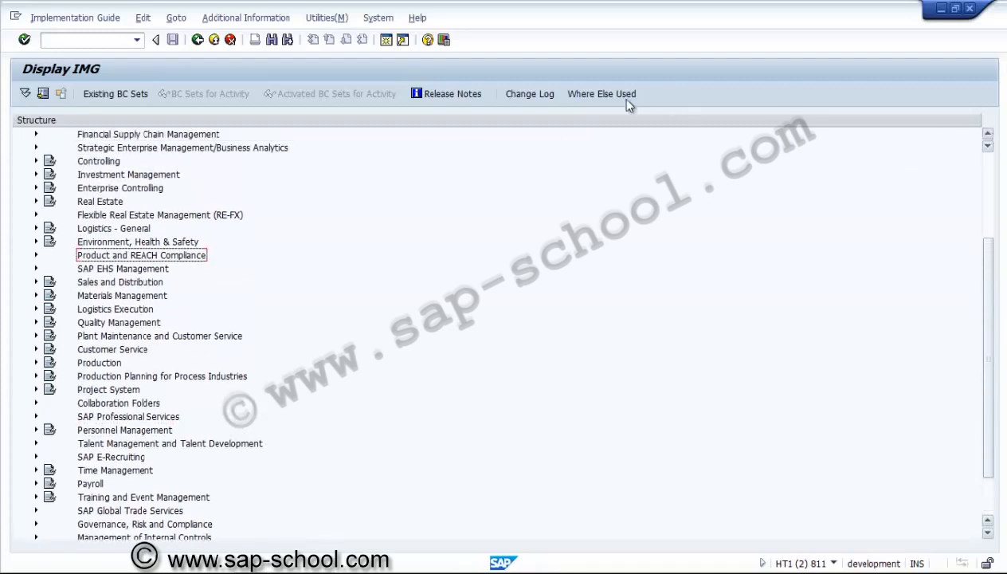
click(35, 176)
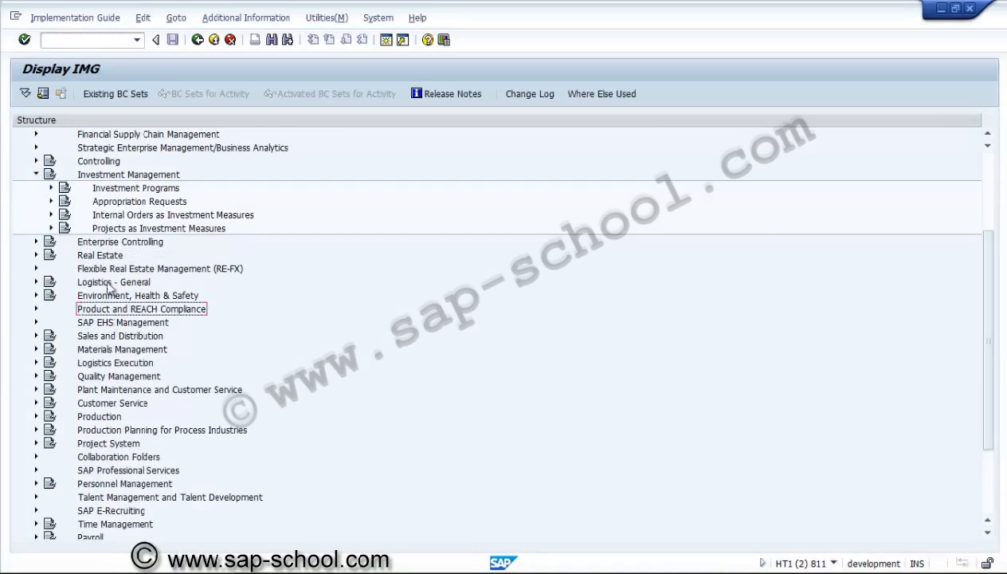
click(104, 231)
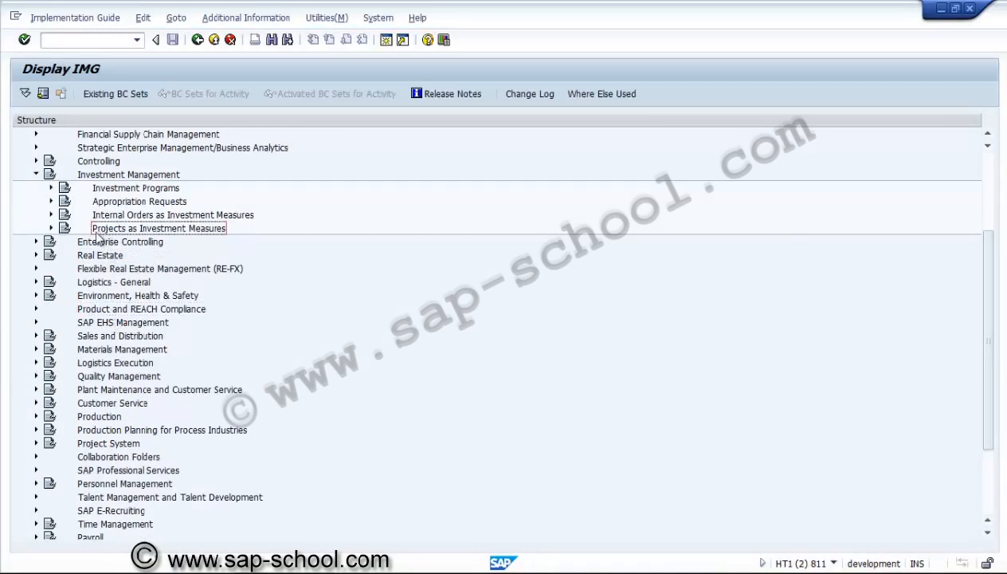
click(52, 228)
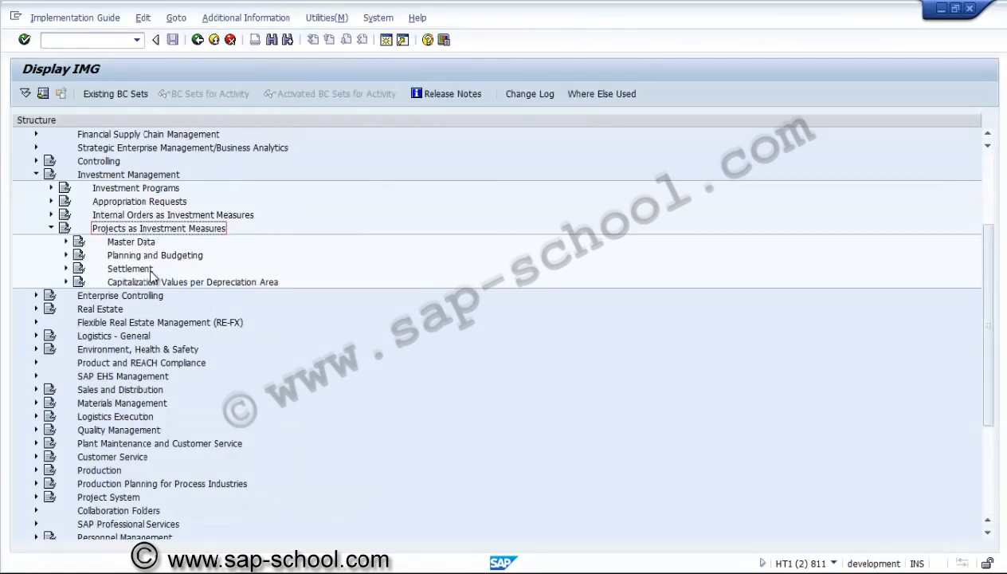
click(66, 242)
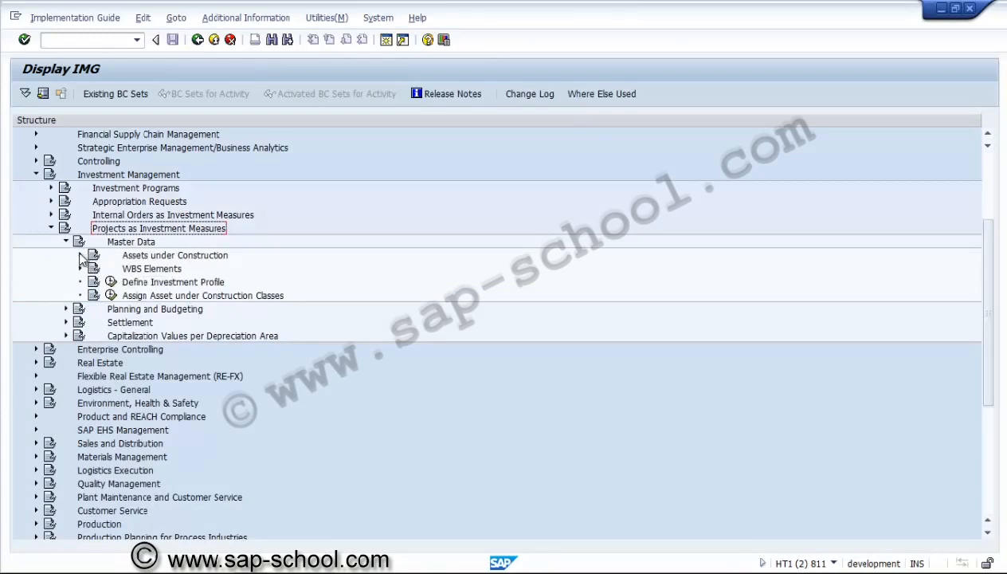
click(80, 255)
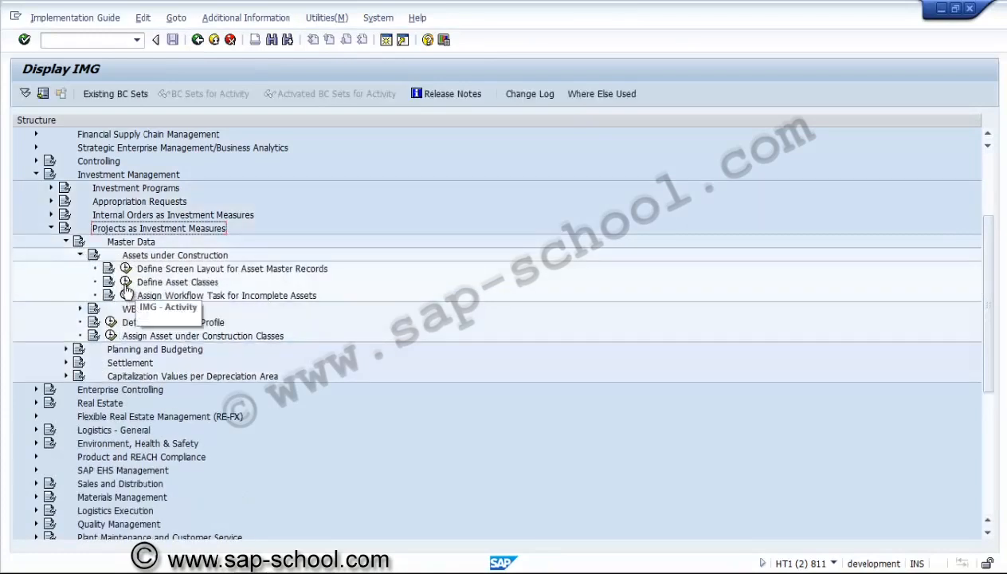
Start the Define Asset Classes activity and open the details of asset class 1, Assets under construction
click(126, 282)
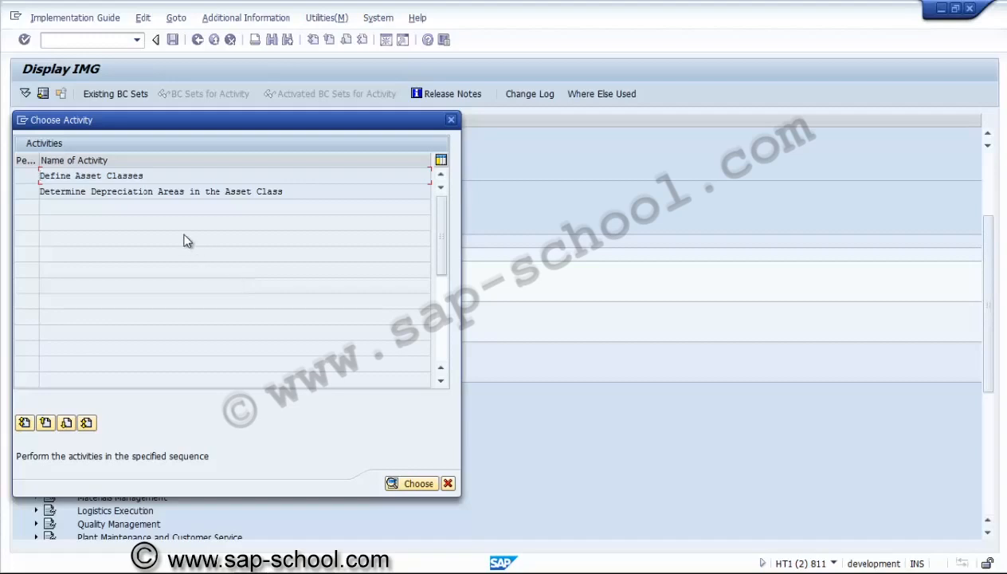
click(124, 177)
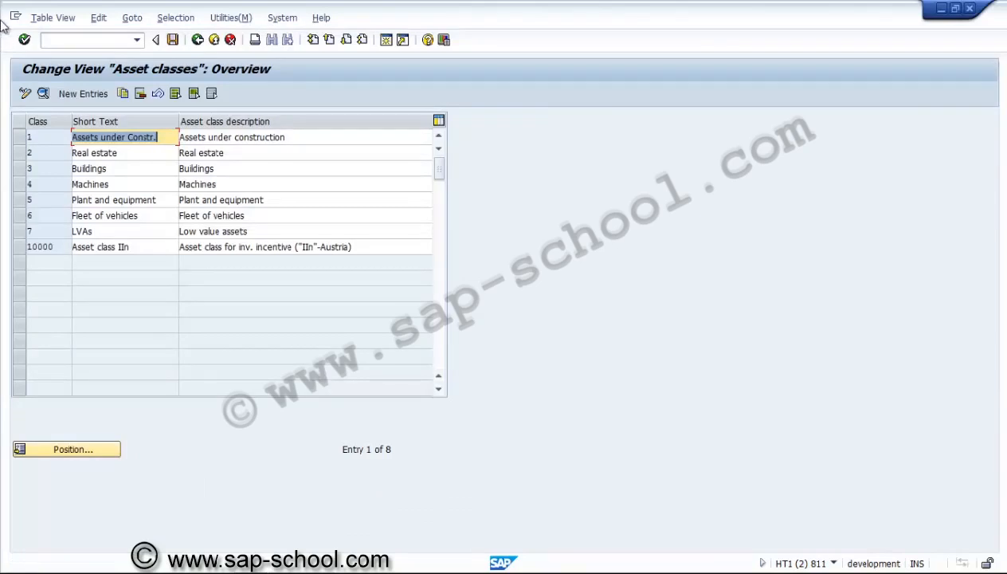
click(21, 137)
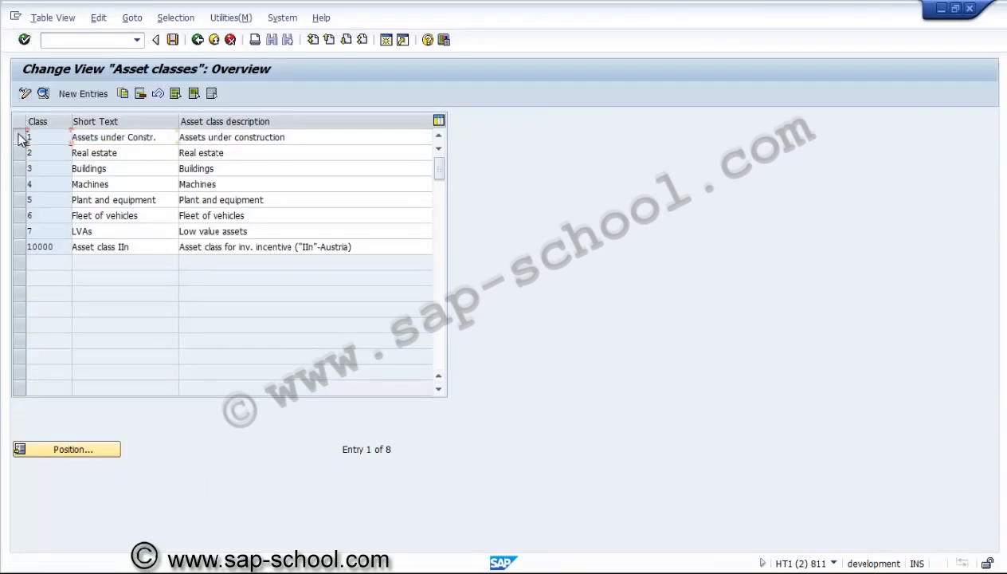
click(43, 92)
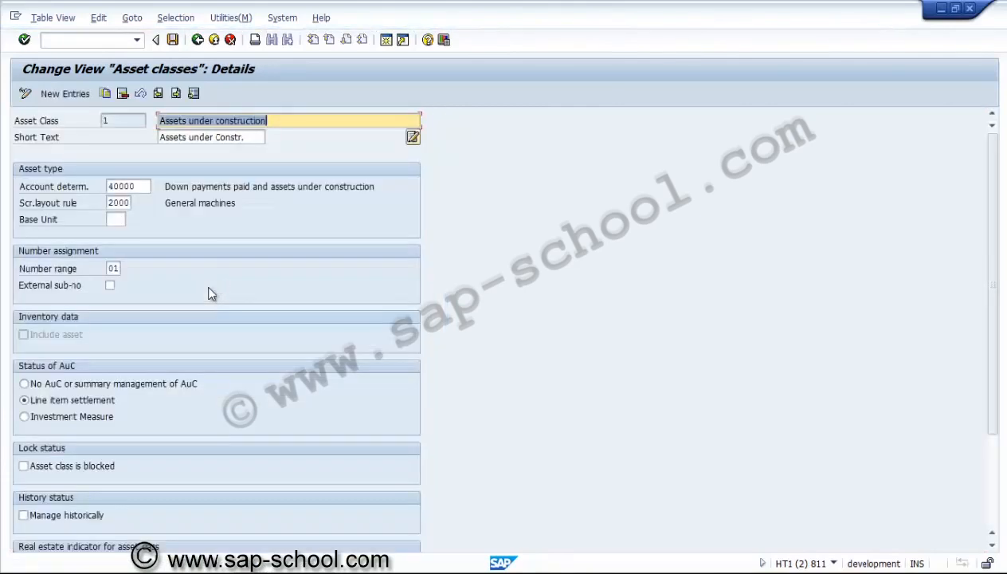
Review asset class 1's account determination, screen layout rule, number range and AuC status, and return to the asset class overview
click(128, 187)
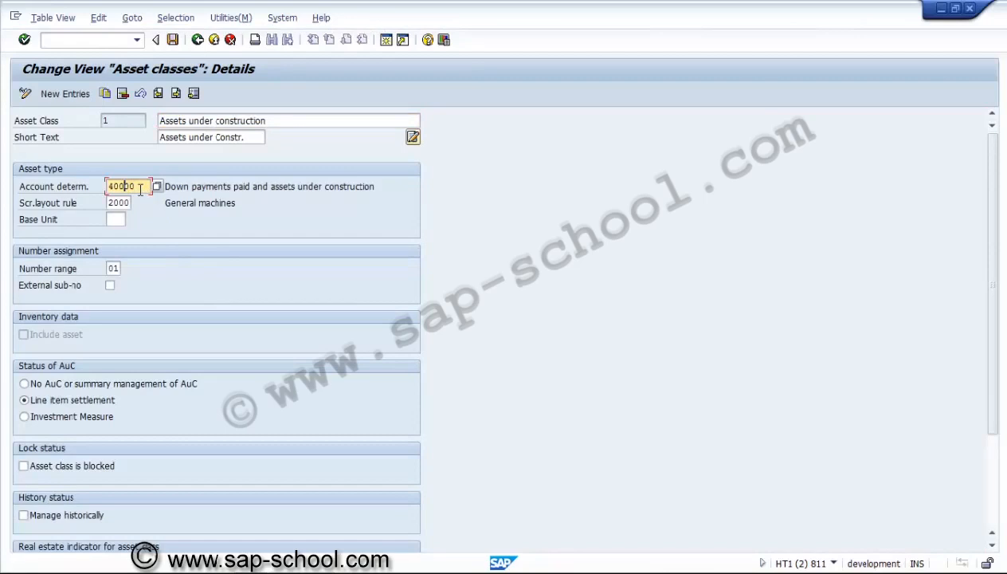
click(141, 188)
click(128, 203)
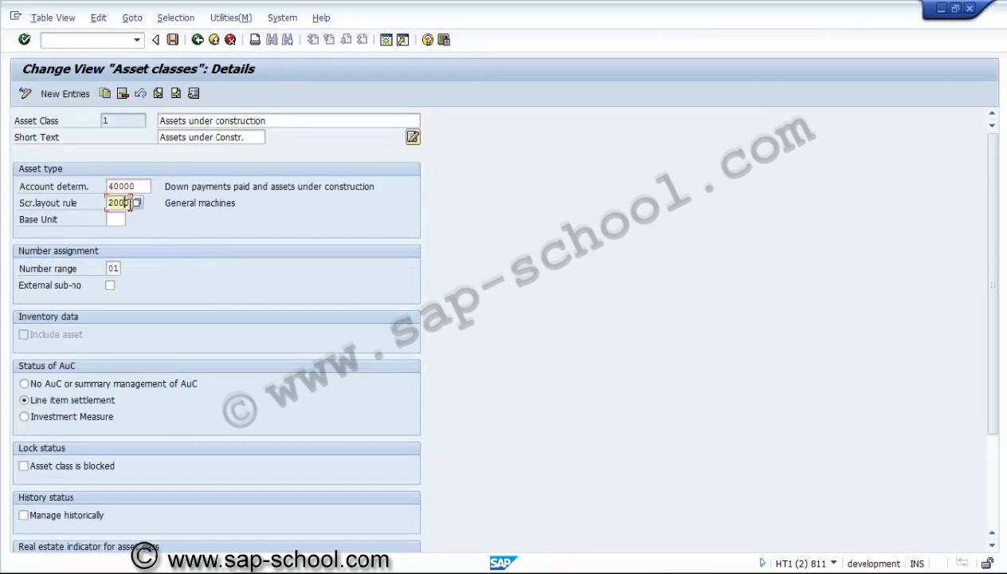
click(115, 267)
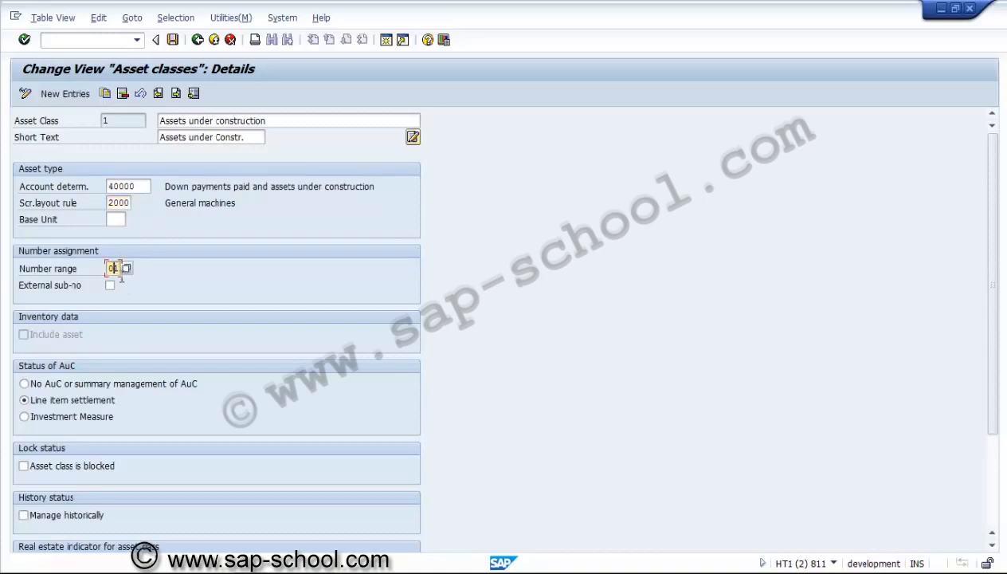
click(112, 406)
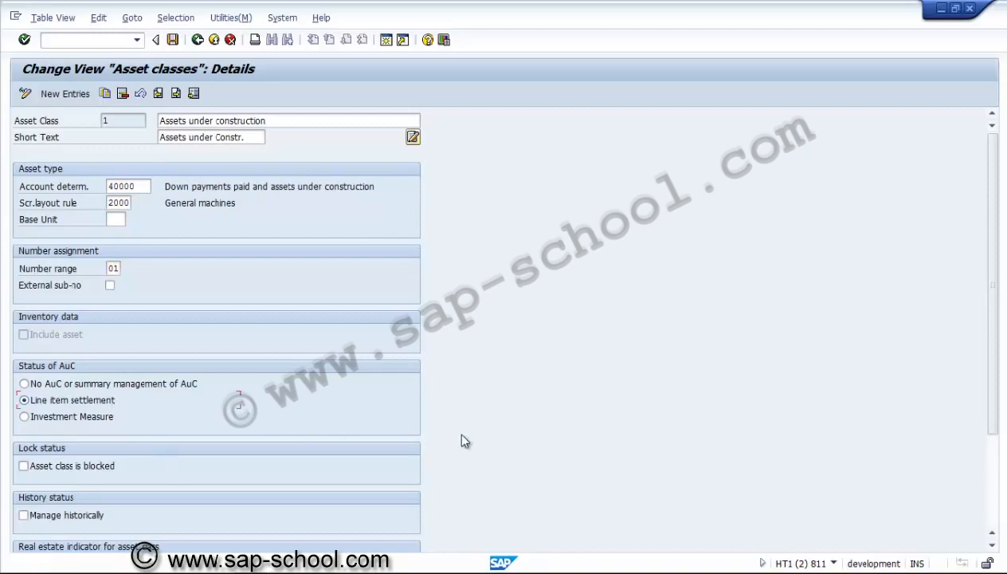
click(993, 478)
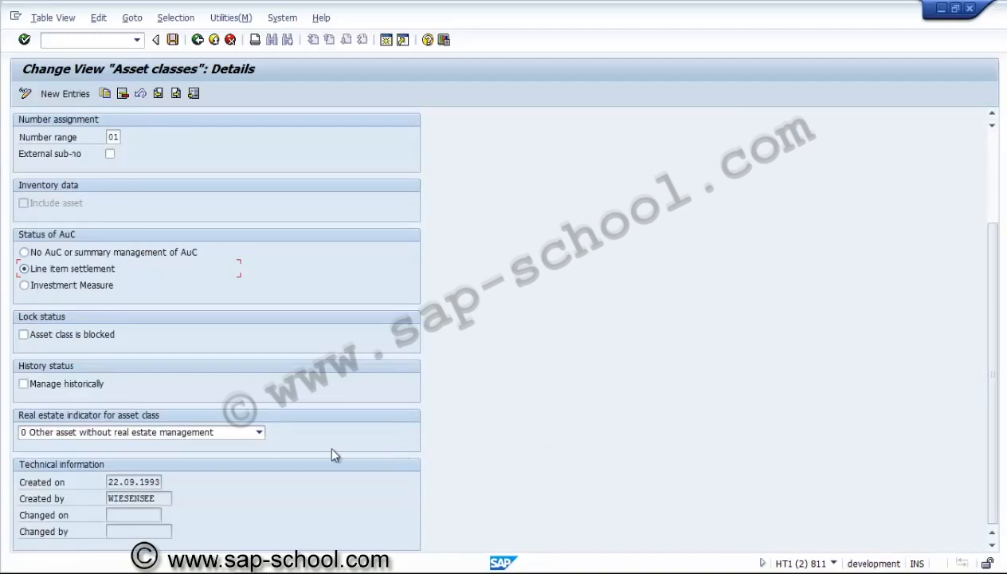
click(992, 149)
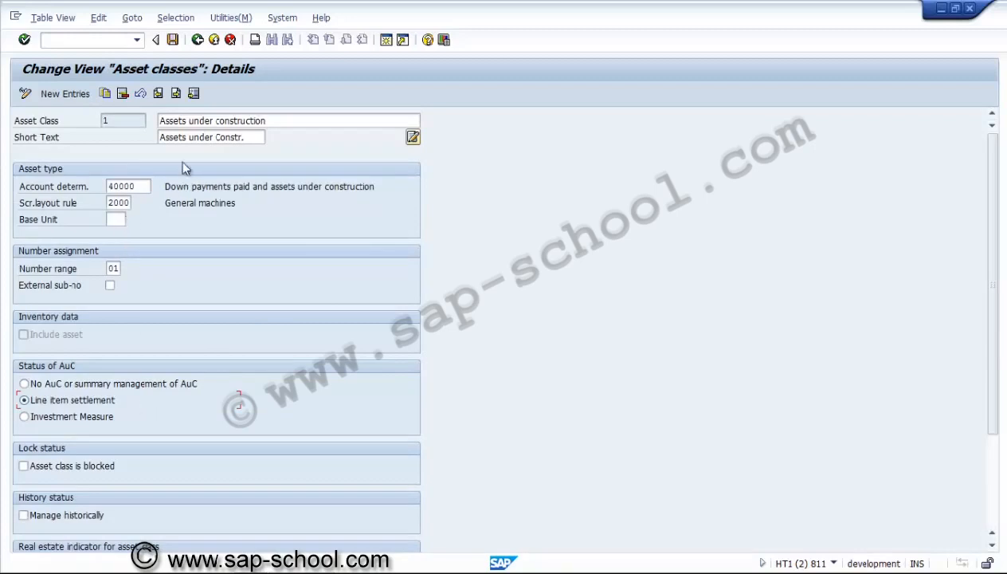
click(200, 46)
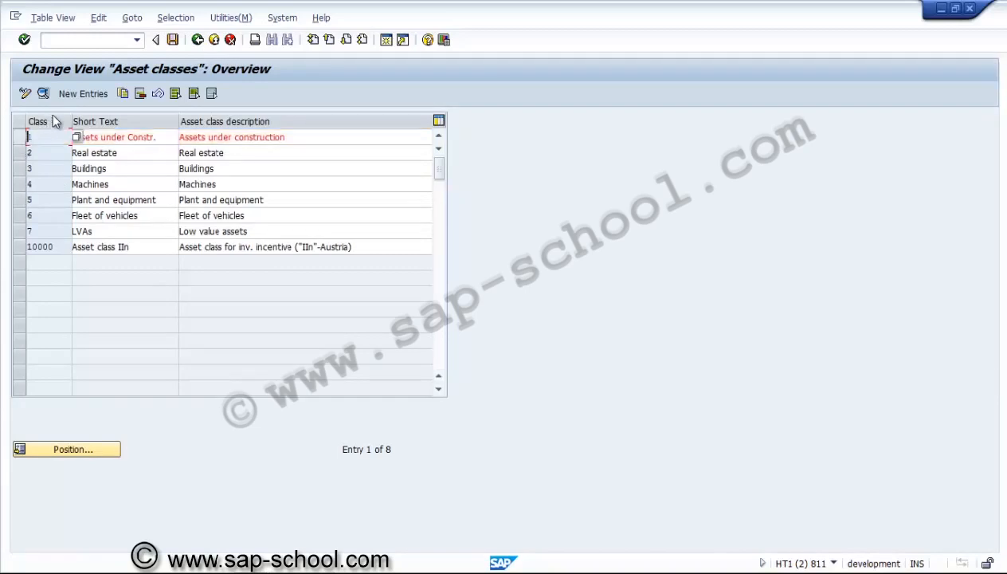
Copy asset class 1, Assets under construction, to a new asset class ZUSAC
click(123, 95)
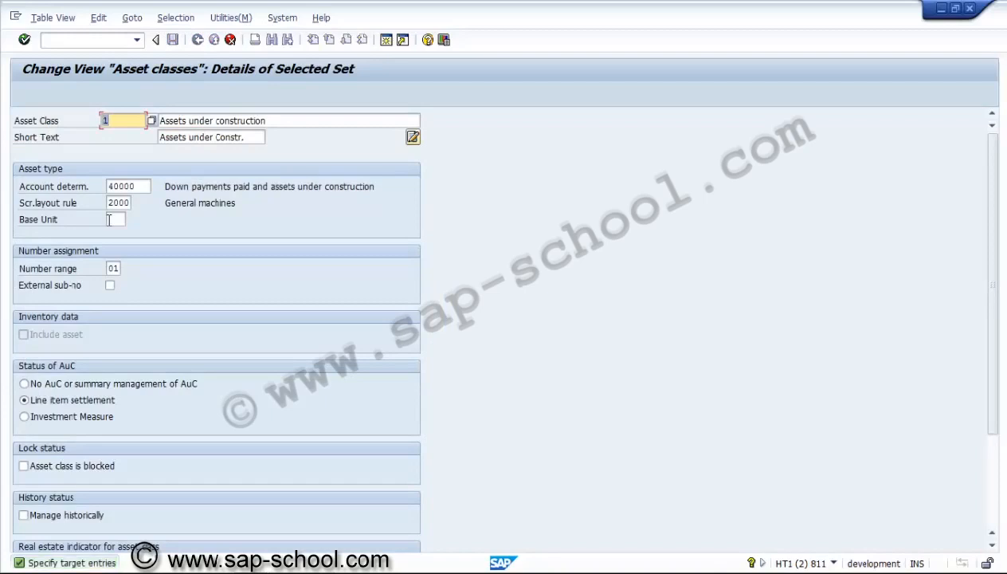
text(ass)
key(BackSpace)
key(BackSpace)
key(BackSpace)
text(ZUSA)
Describe the new class as "Assets under construction for US01", set its AuC status to Investment Measure and accept the copy
click(286, 121)
text(F)
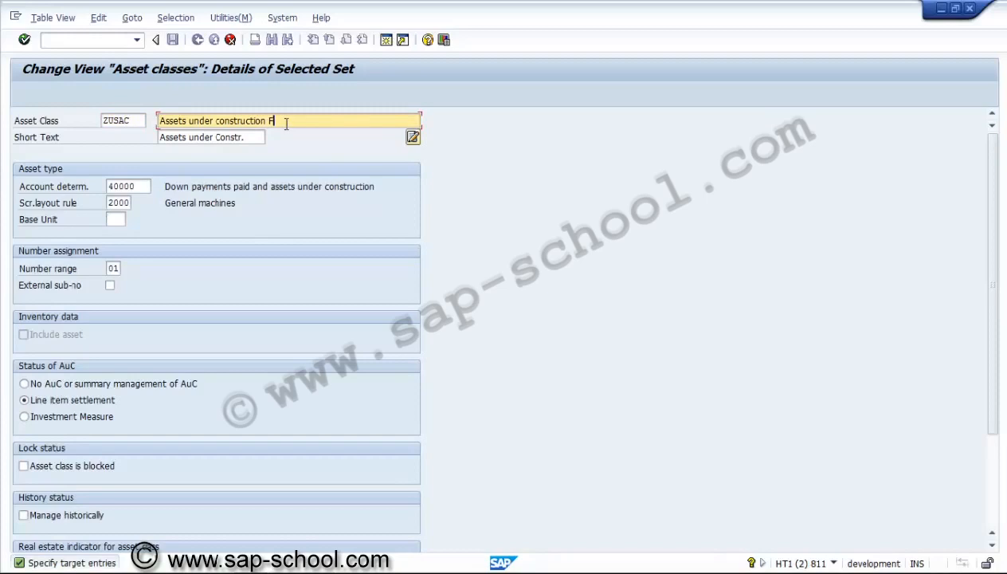
text(OR)
key(BackSpace)
key(BackSpace)
key(BackSpace)
text(for US01)
click(59, 413)
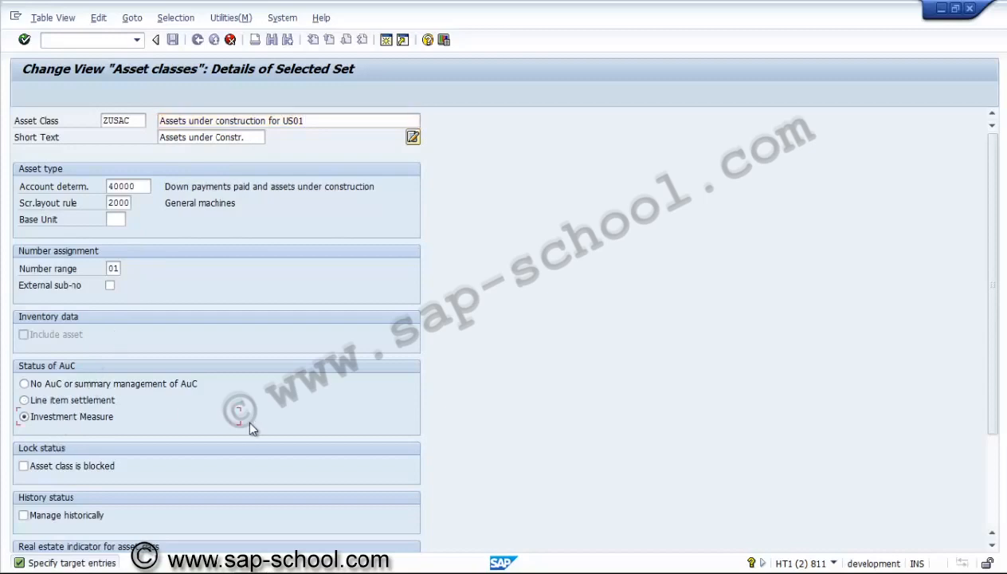
key(Return)
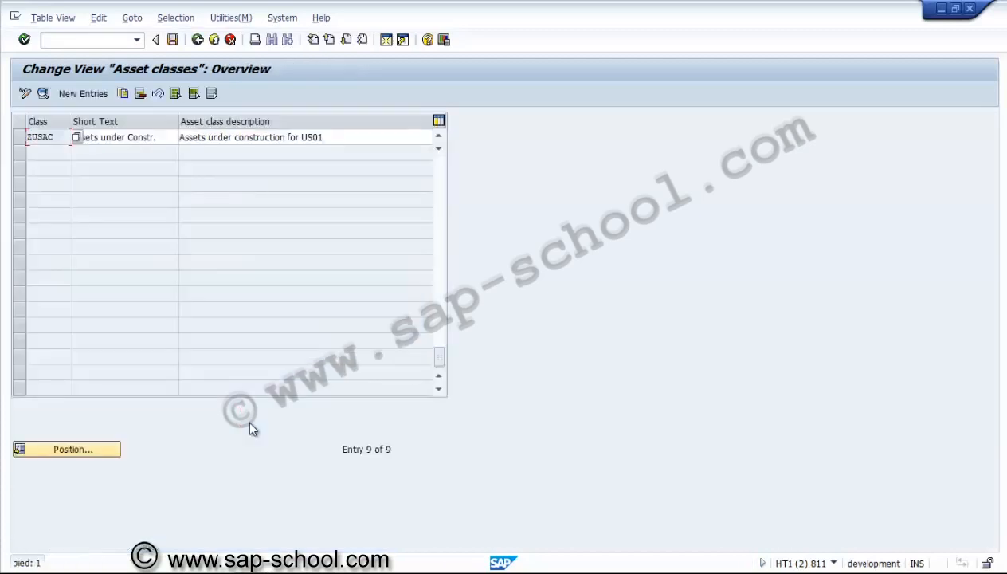
Save the asset class in a new customizing request described as "PS - Asset class for AUC"
click(174, 44)
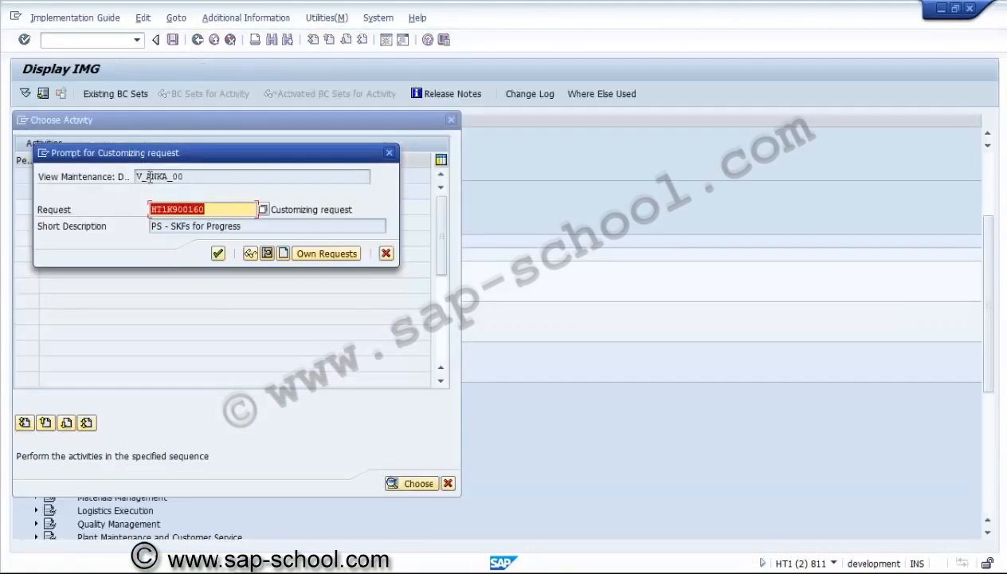
click(283, 253)
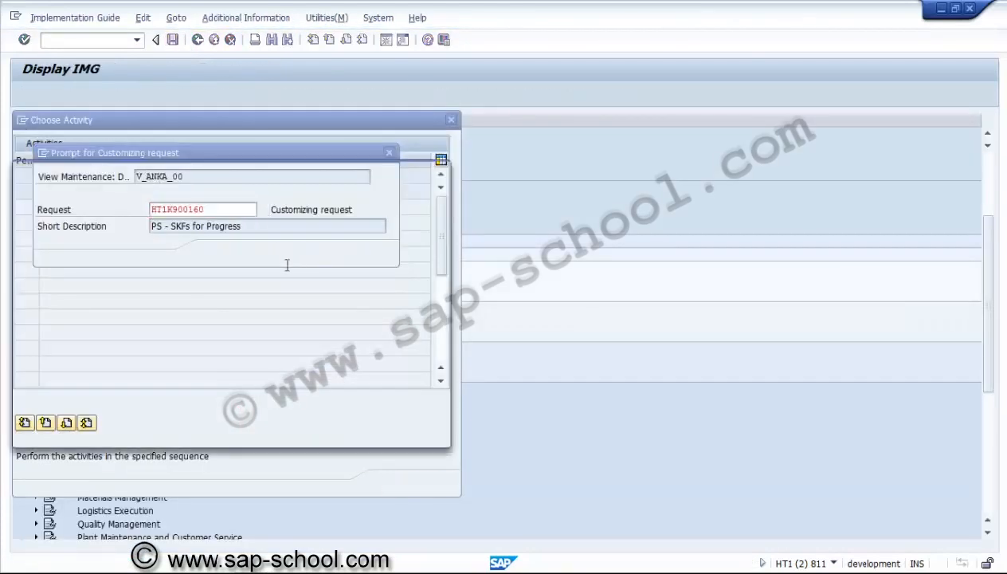
text(A)
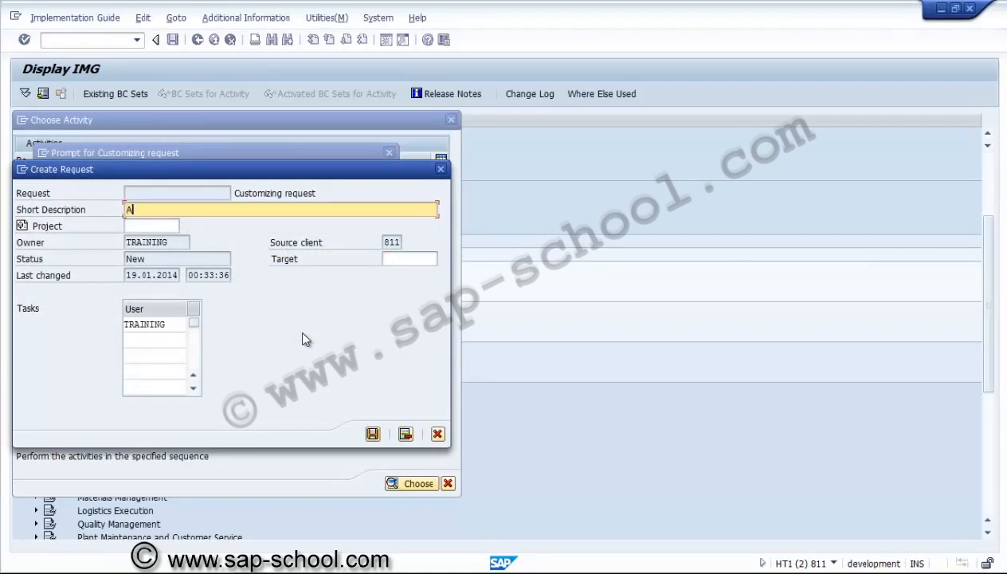
text(PS )
text(- Asse)
text(t)
text( classes)
key(BackSpace)
key(BackSpace)
text(for AUC)
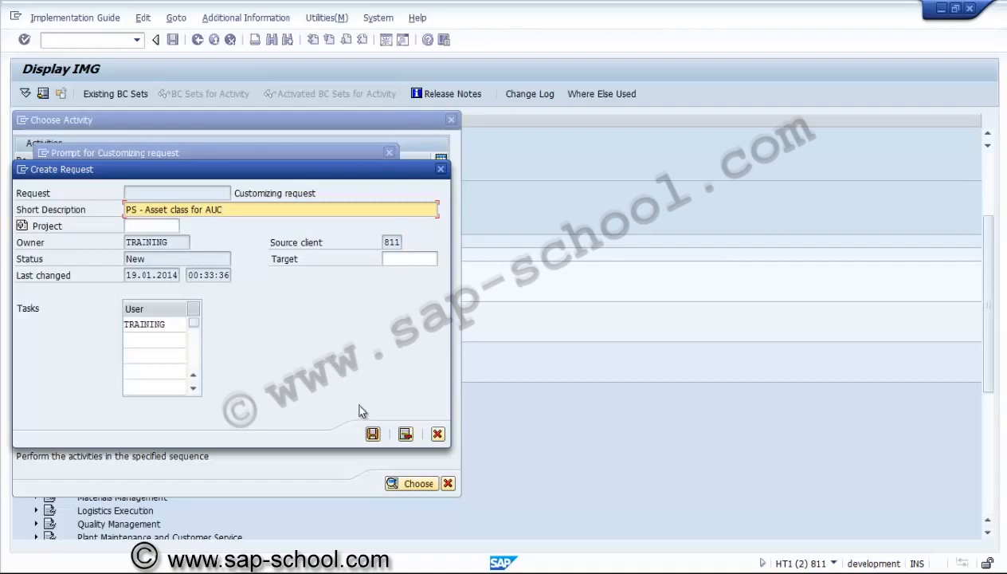
click(372, 433)
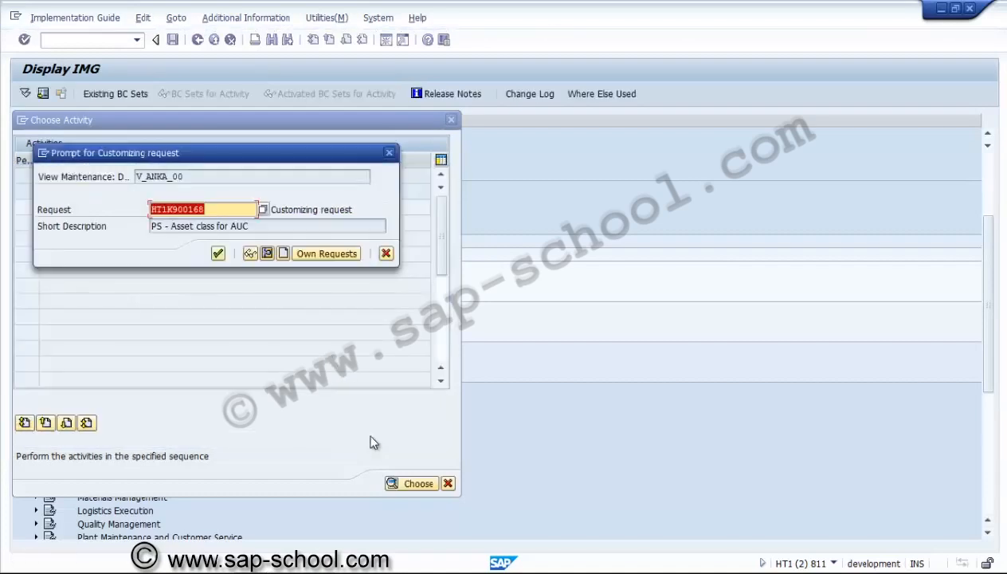
click(217, 253)
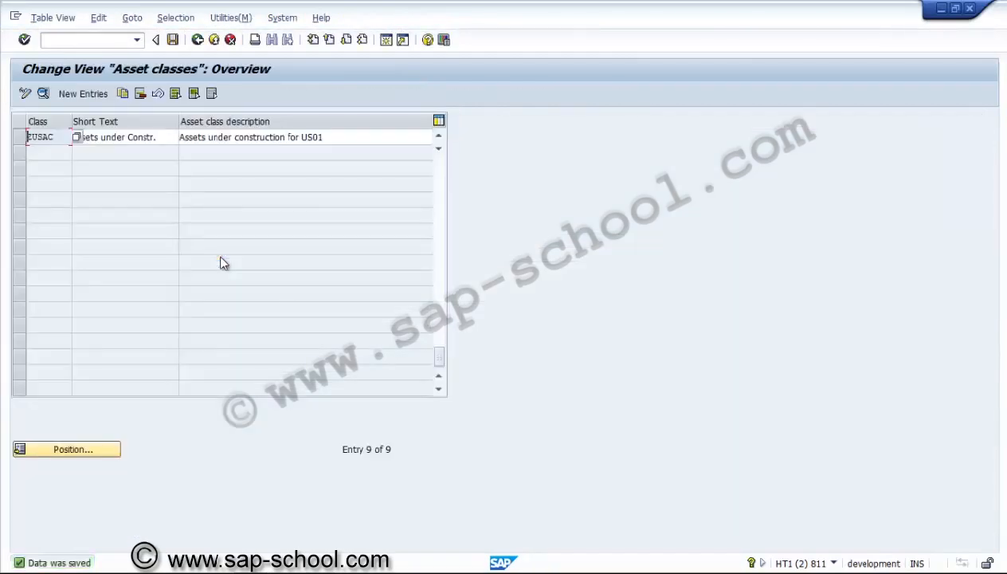
Leave the asset class overview and start Determine Depreciation Areas in the Asset Class with chart of depreciation 1US
click(135, 213)
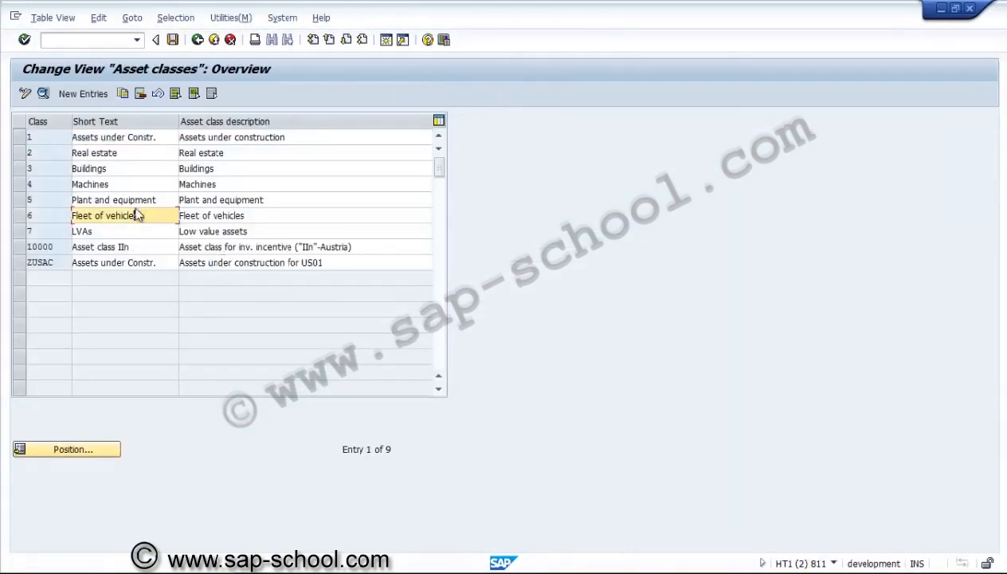
click(197, 41)
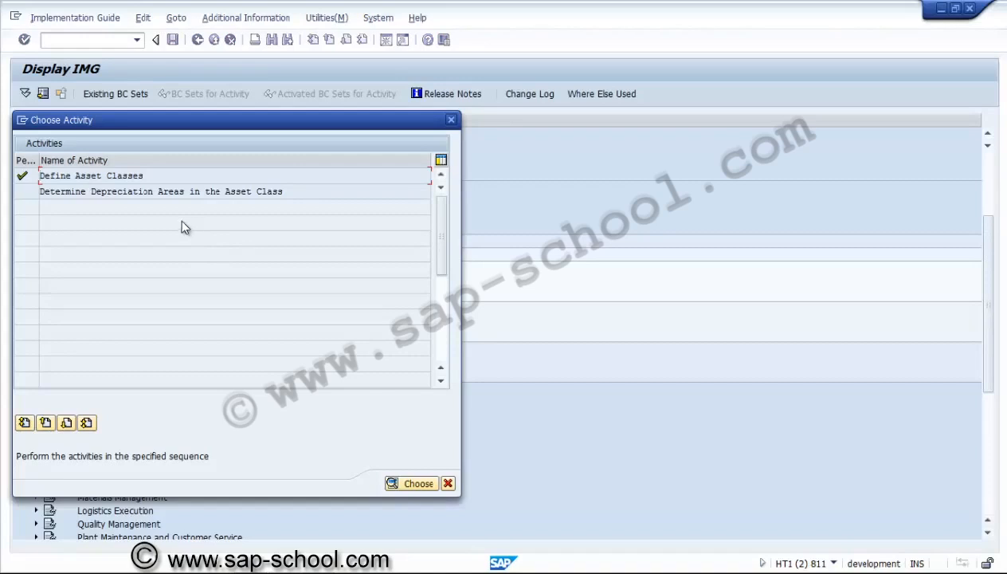
double_click(167, 191)
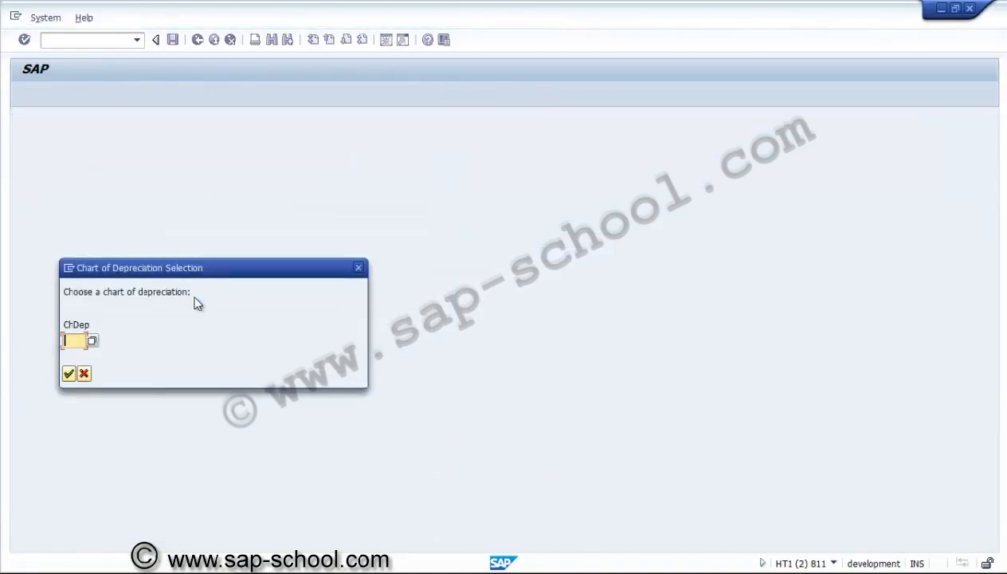
click(93, 341)
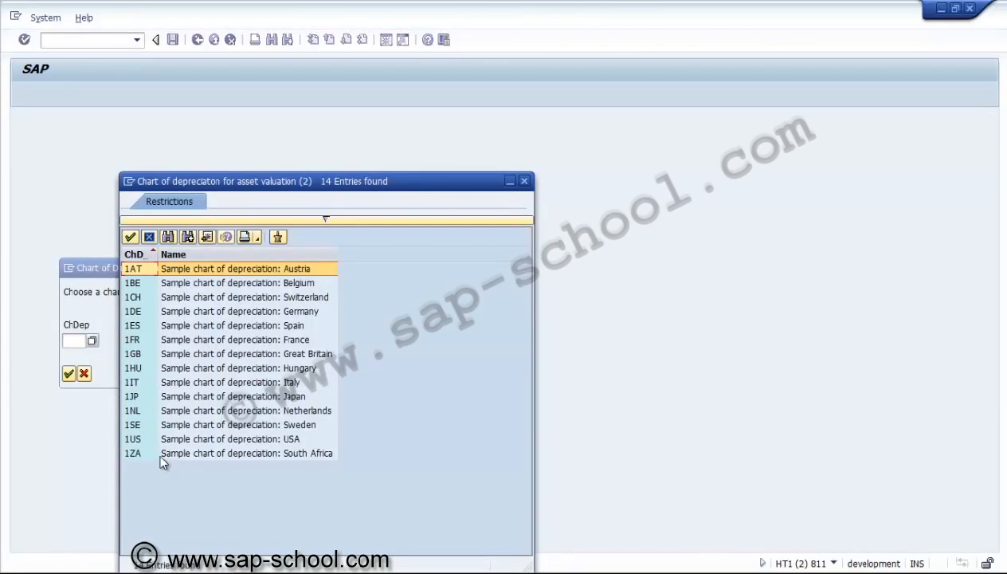
double_click(207, 440)
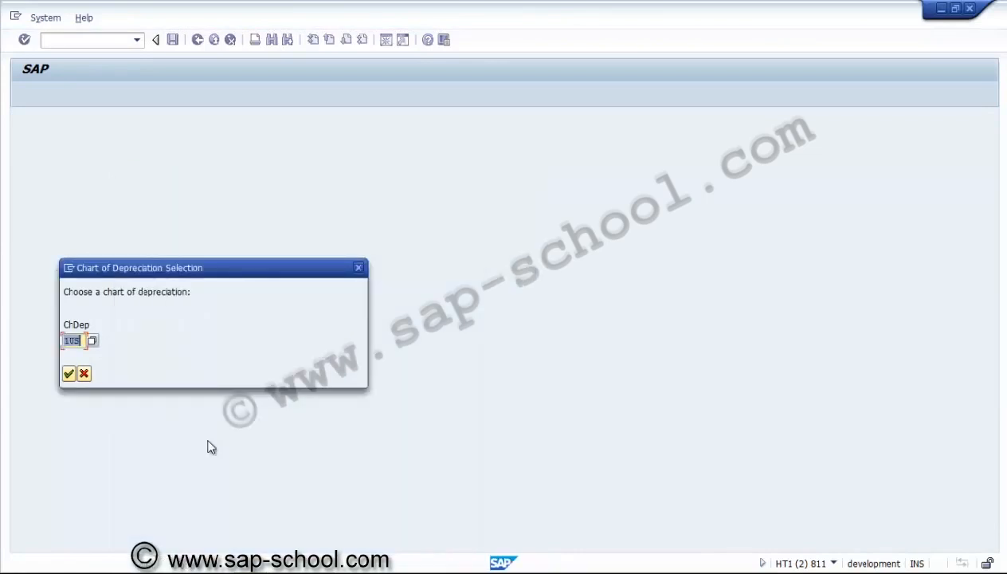
key(Return)
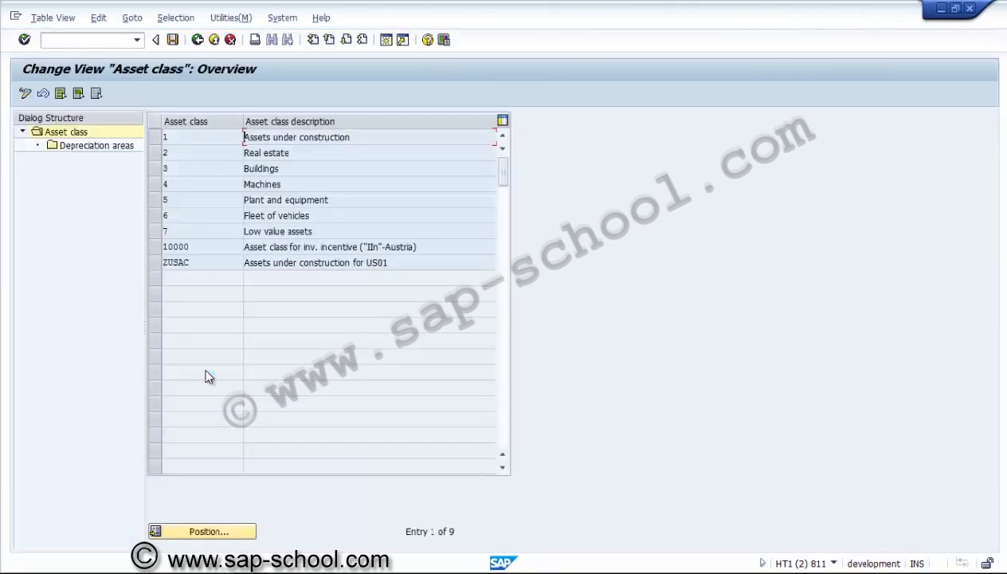
Review the depreciation areas of asset class 1 and return to the asset class overview
click(154, 137)
click(118, 152)
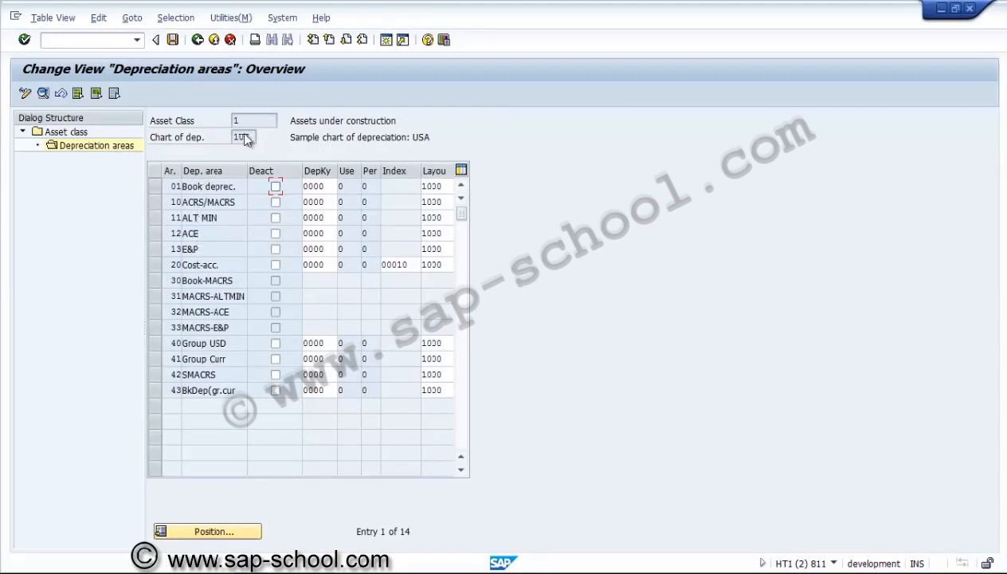
click(198, 39)
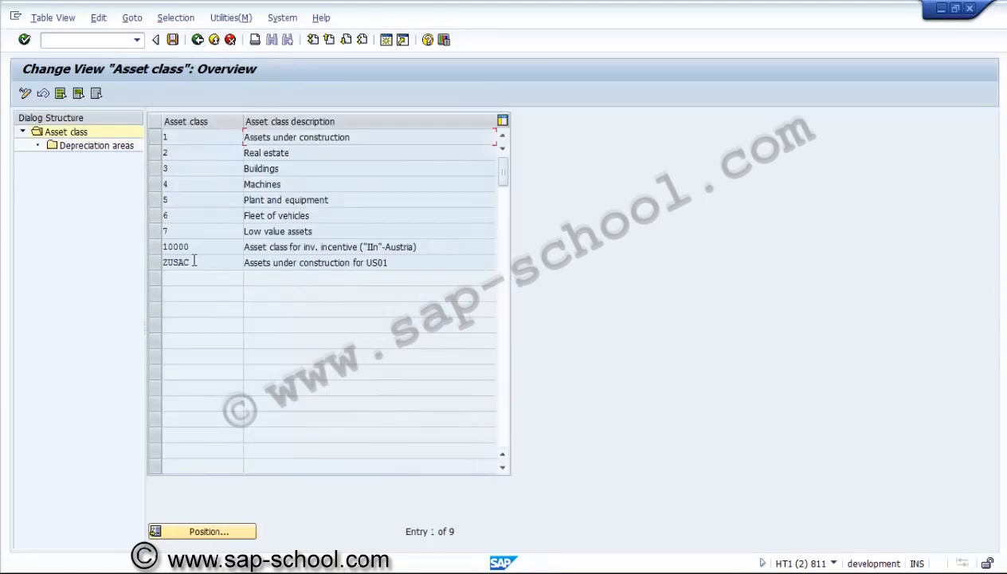
Open the depreciation areas of asset class ZUSAC, save them and exit to the IMG structure
click(153, 262)
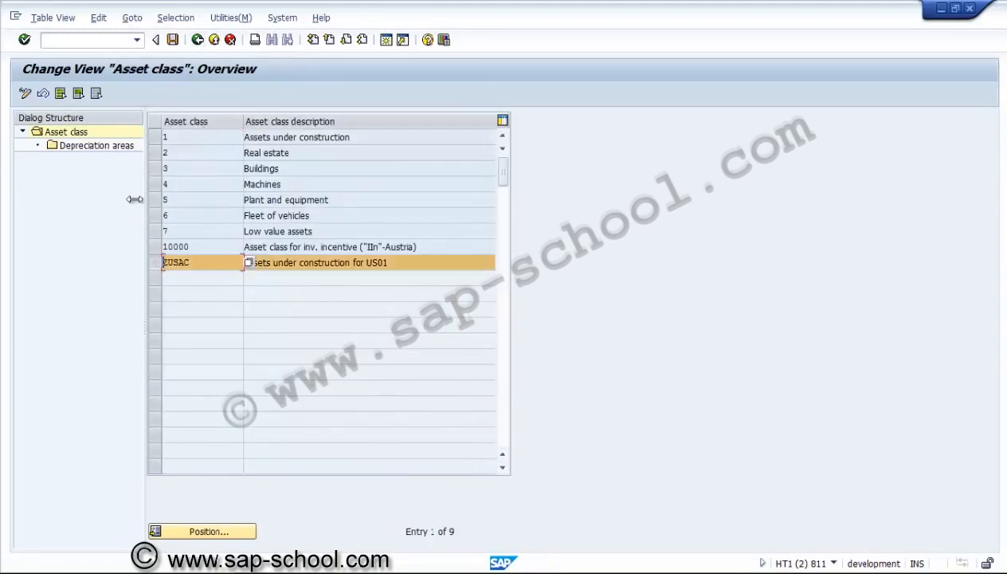
double_click(123, 151)
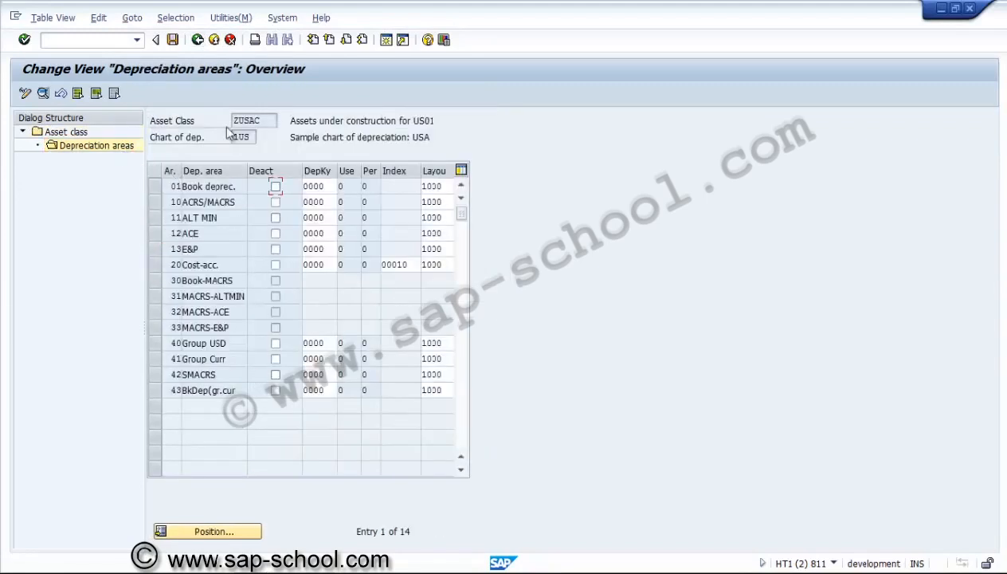
click(173, 40)
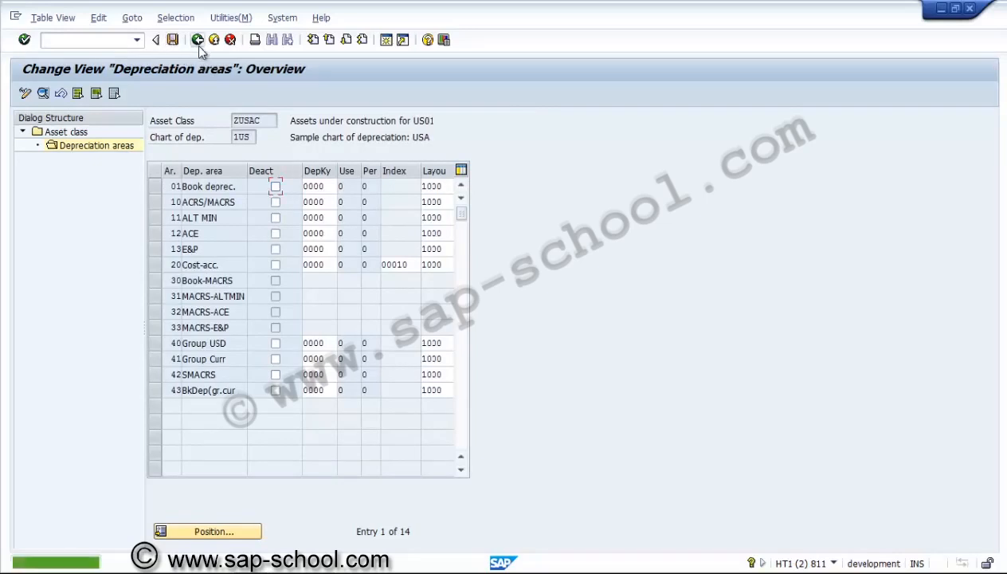
click(197, 44)
click(198, 44)
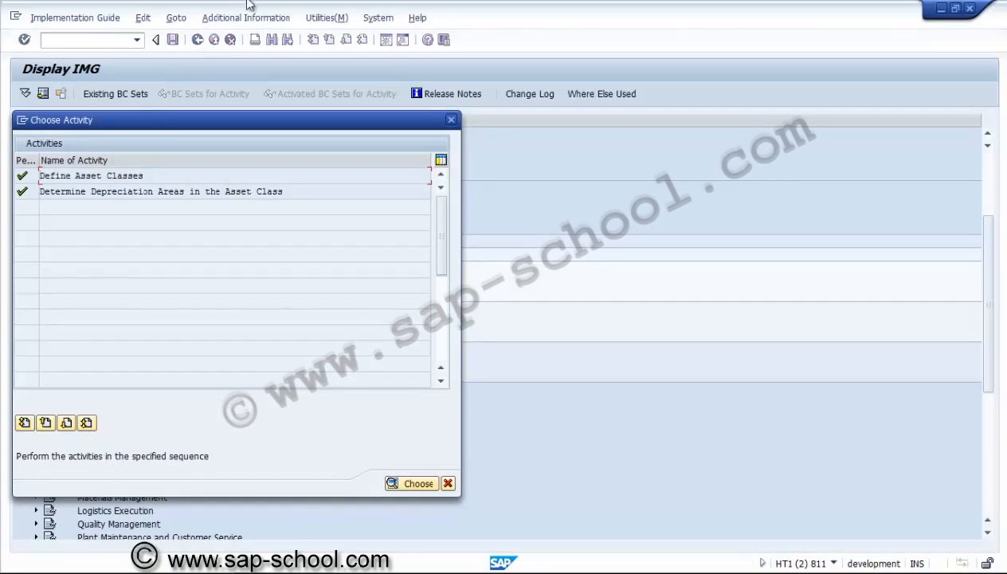
click(447, 482)
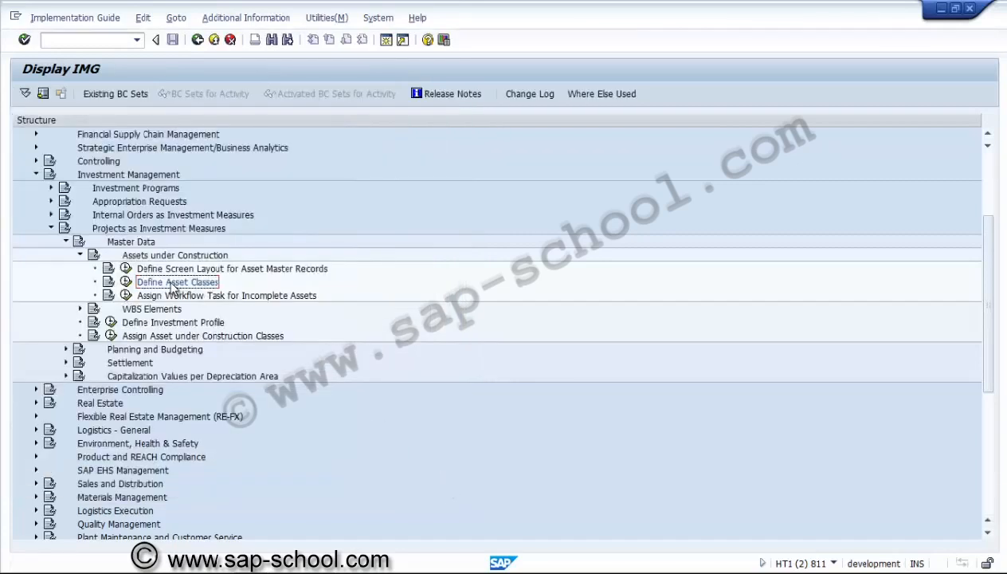
Collapse the Master Data node and expand Financial Accounting, Asset Accounting, Organizational Structures, Asset Classes in the IMG structure
click(66, 242)
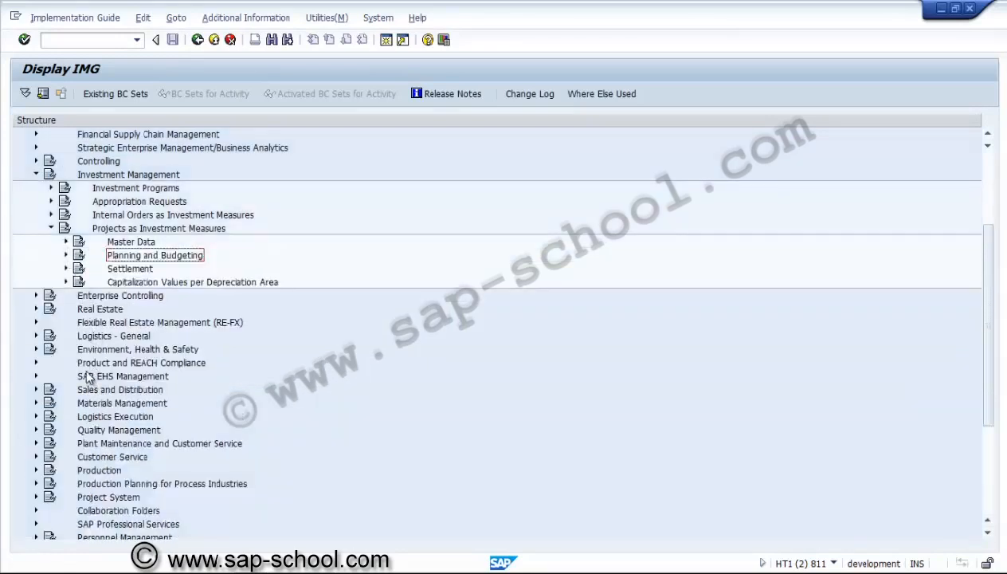
click(987, 167)
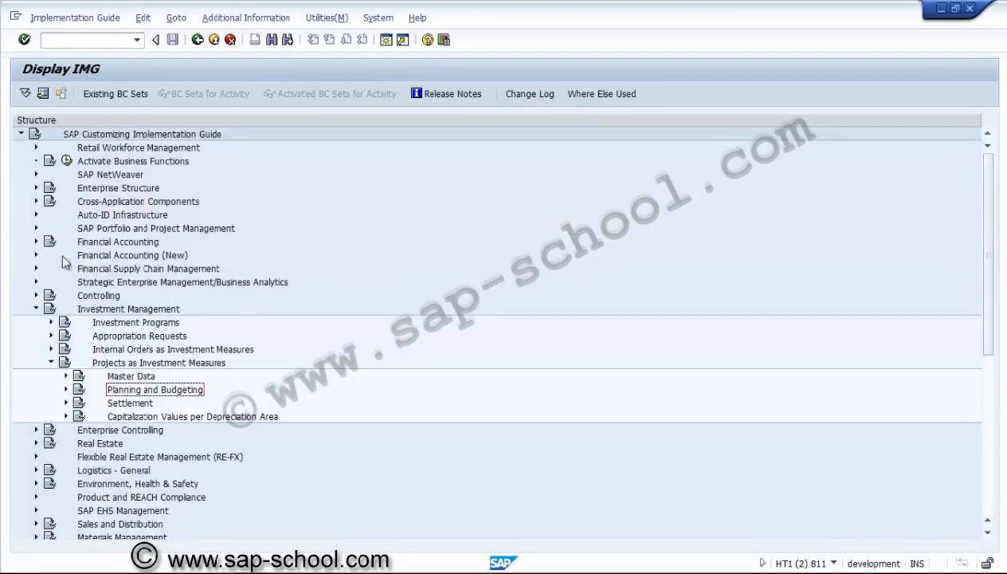
click(36, 242)
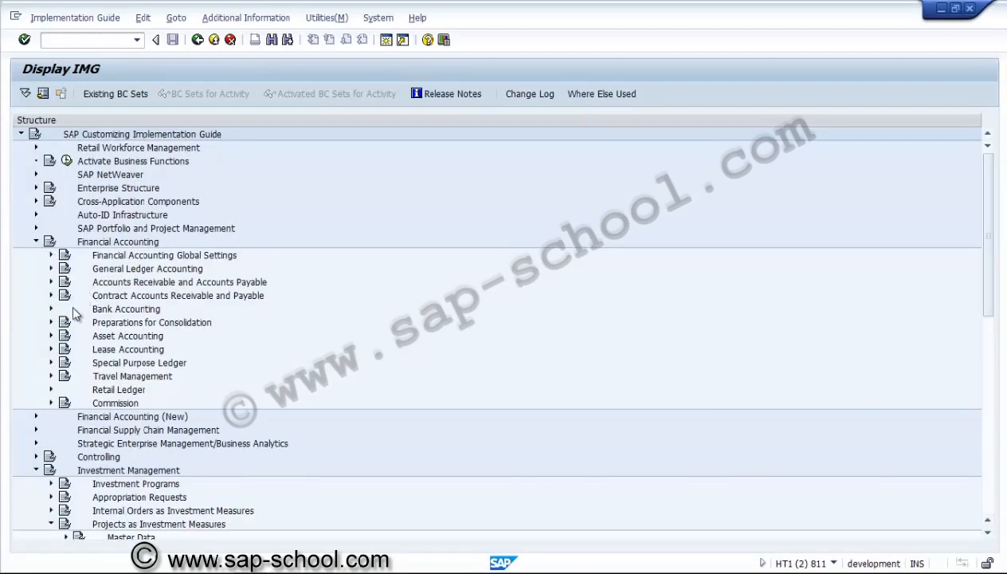
click(51, 336)
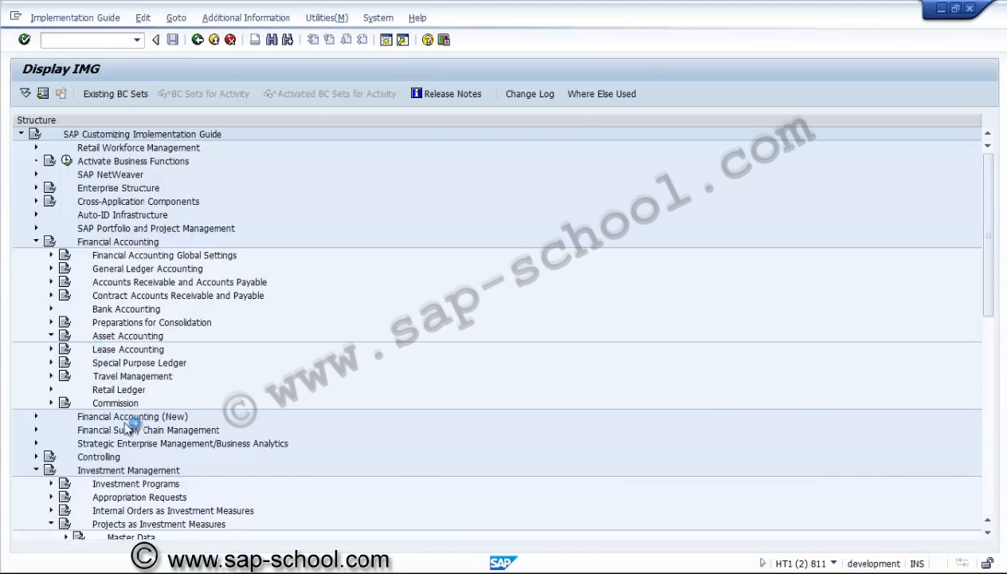
click(113, 365)
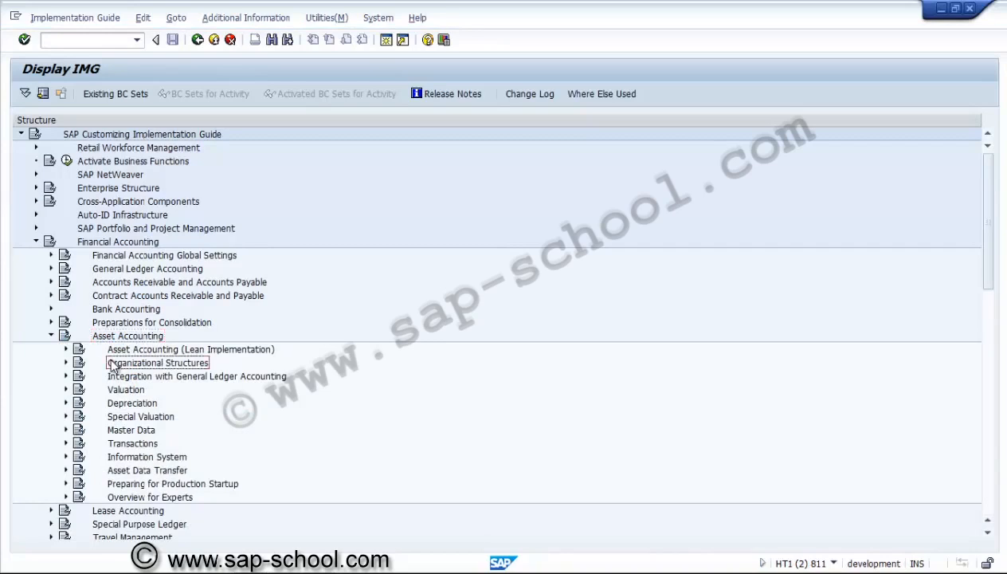
click(67, 364)
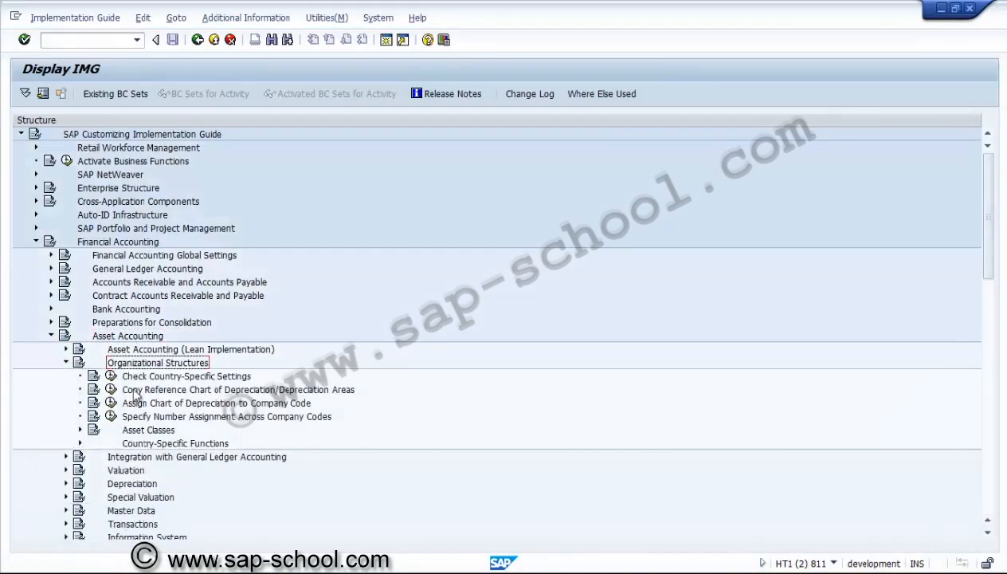
click(80, 430)
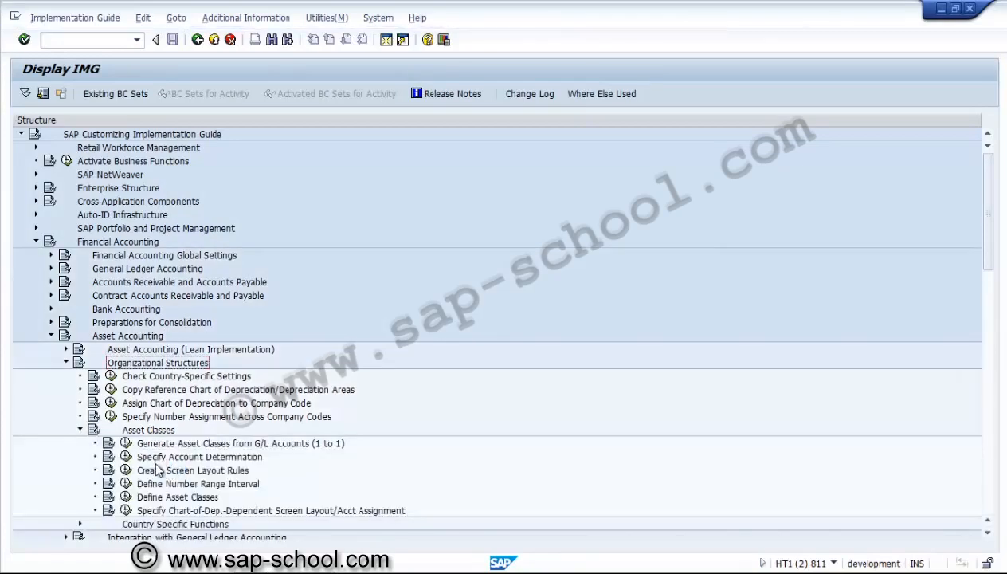
Open the chart-of-depreciation-dependent data of asset class ZUSAC through Specify Chart-of-Dep.-Dependent Screen Layout/Acct Assignment
click(164, 512)
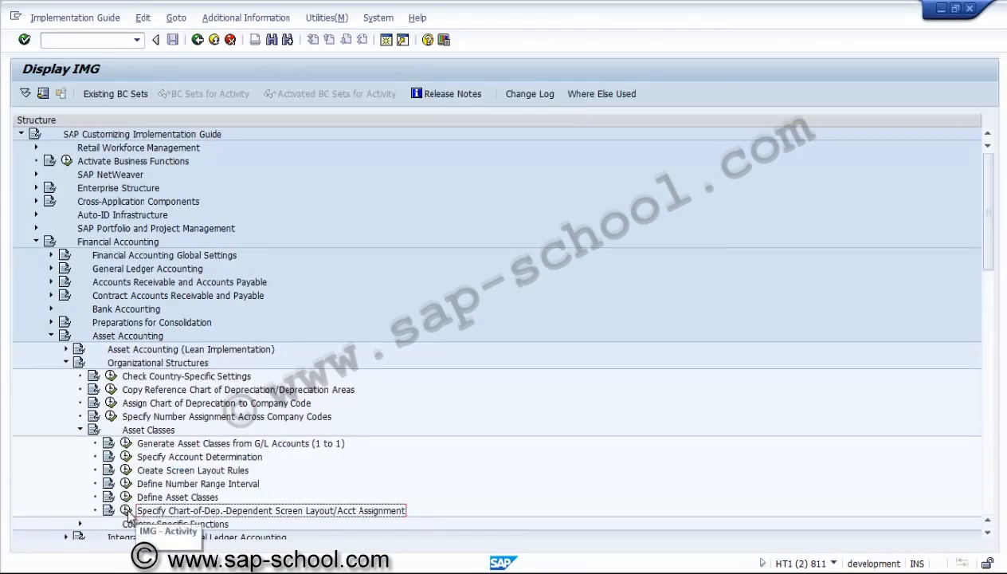
click(127, 512)
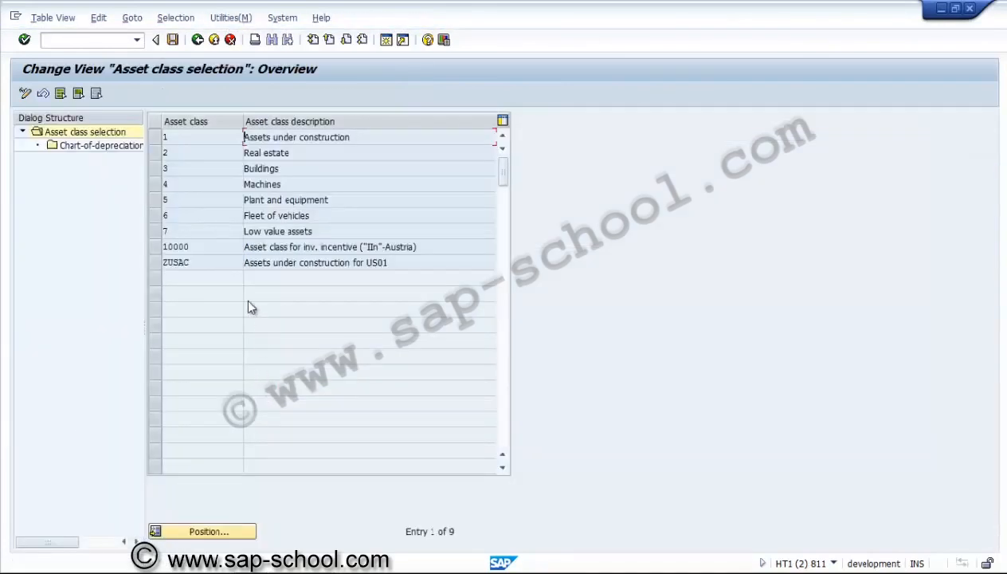
click(188, 260)
click(155, 263)
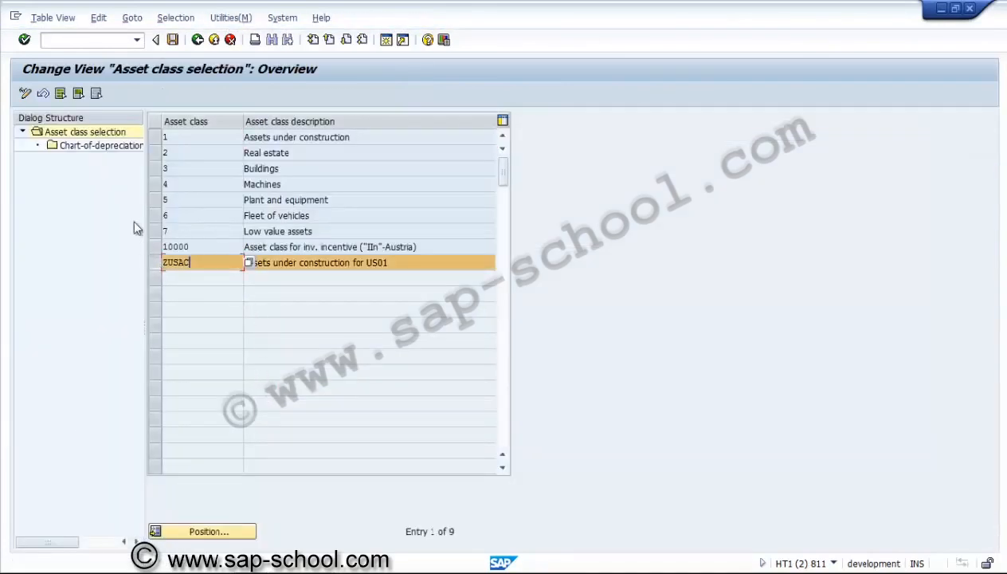
double_click(103, 146)
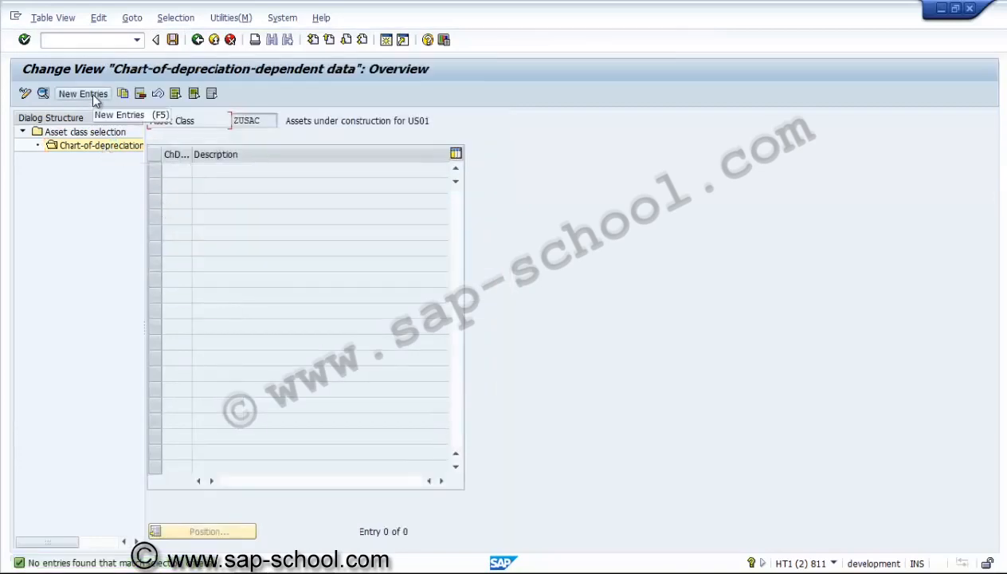
Create a new entry for asset class ZUSAC with chart of depreciation 1US
click(92, 94)
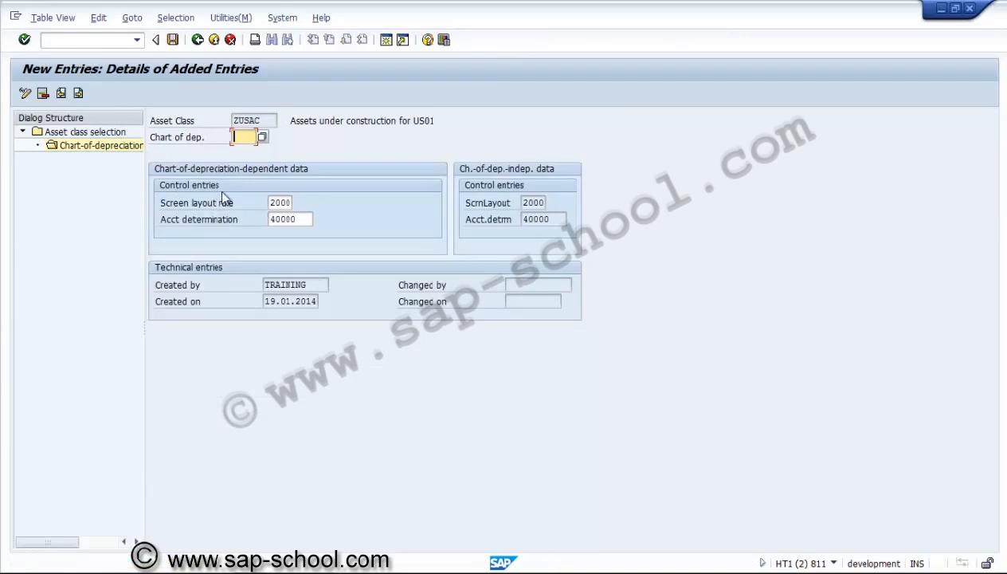
click(263, 138)
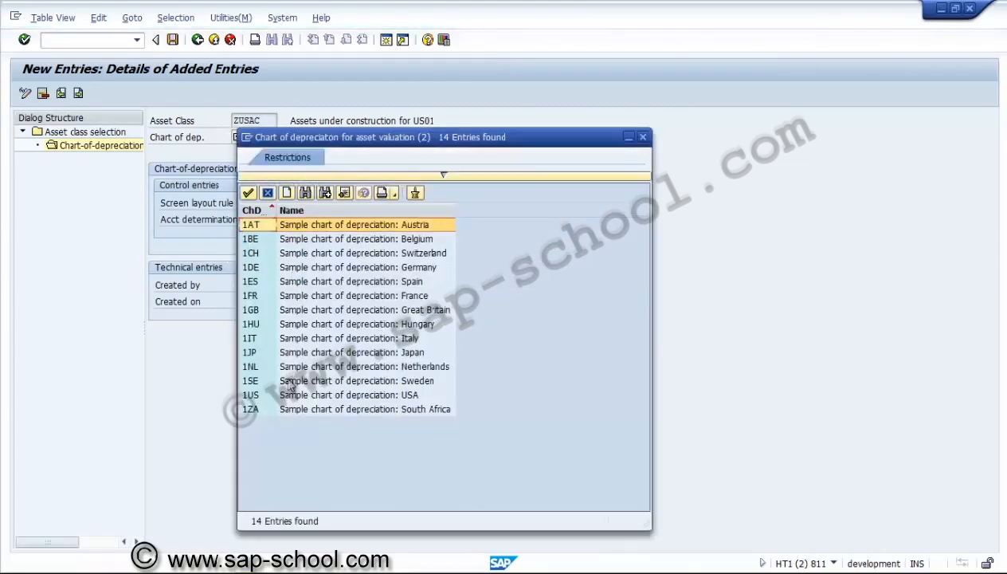
double_click(257, 395)
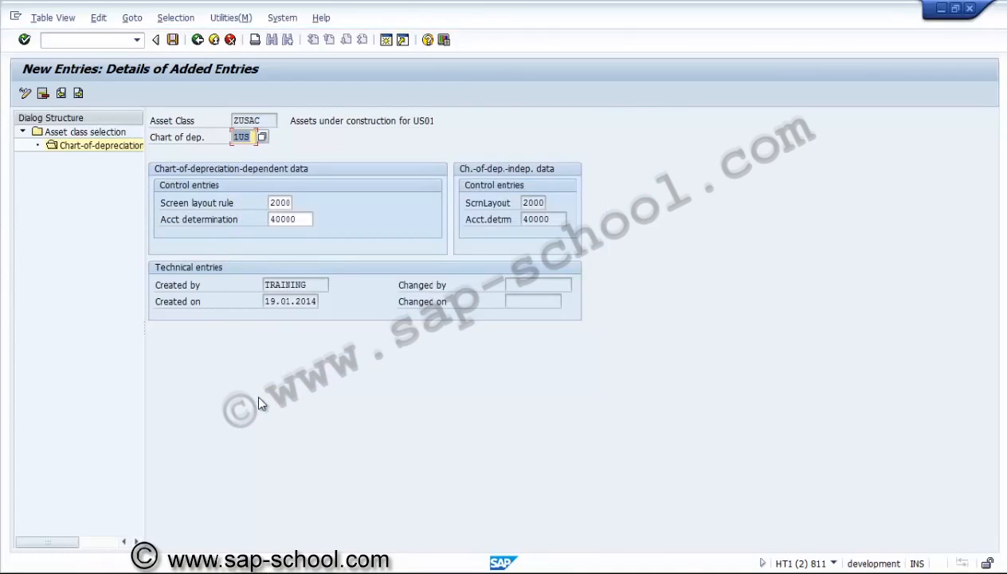
key(Return)
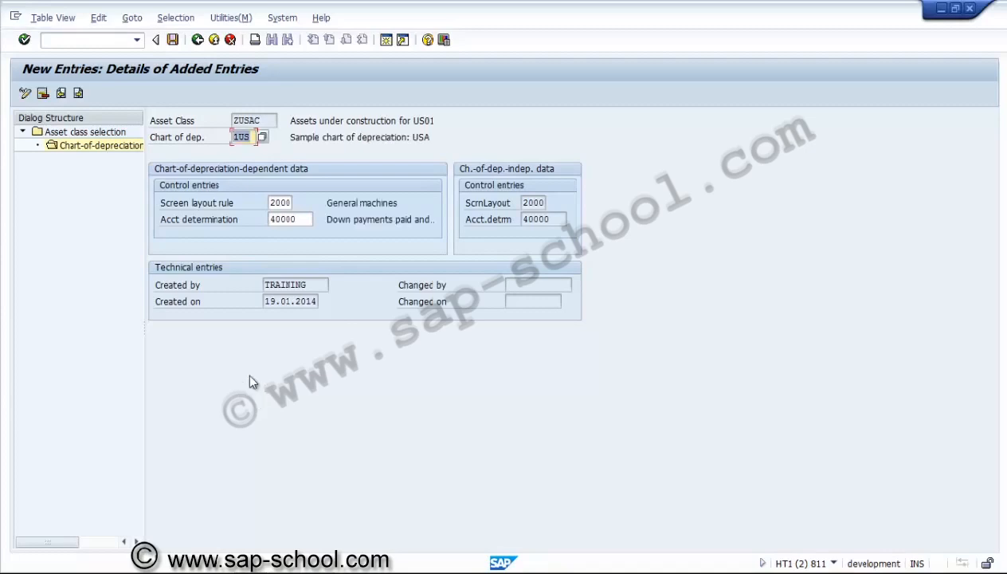
Save the entry in a new customizing request described as "PS - Assign thedepreciation type to Asset class"
click(173, 40)
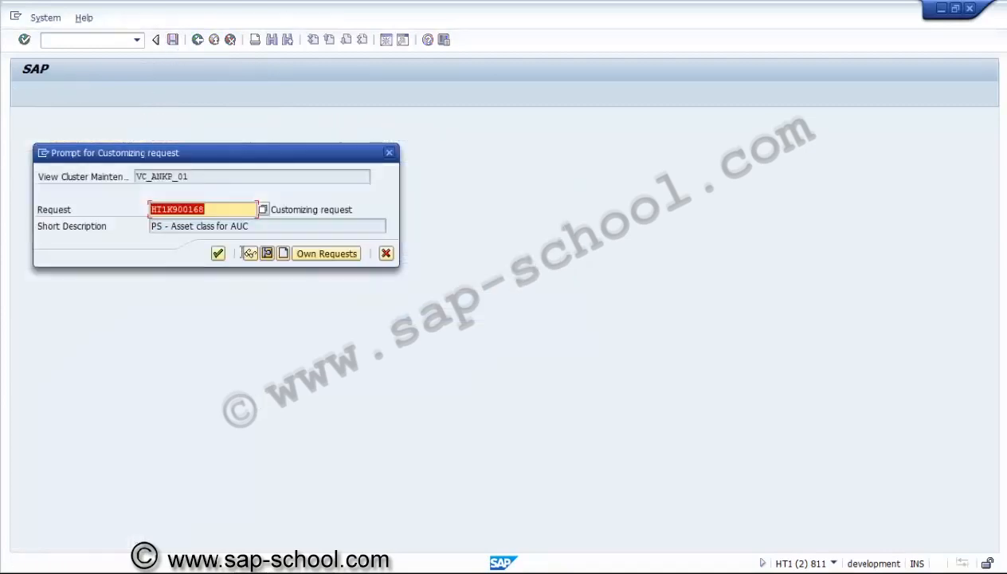
click(283, 254)
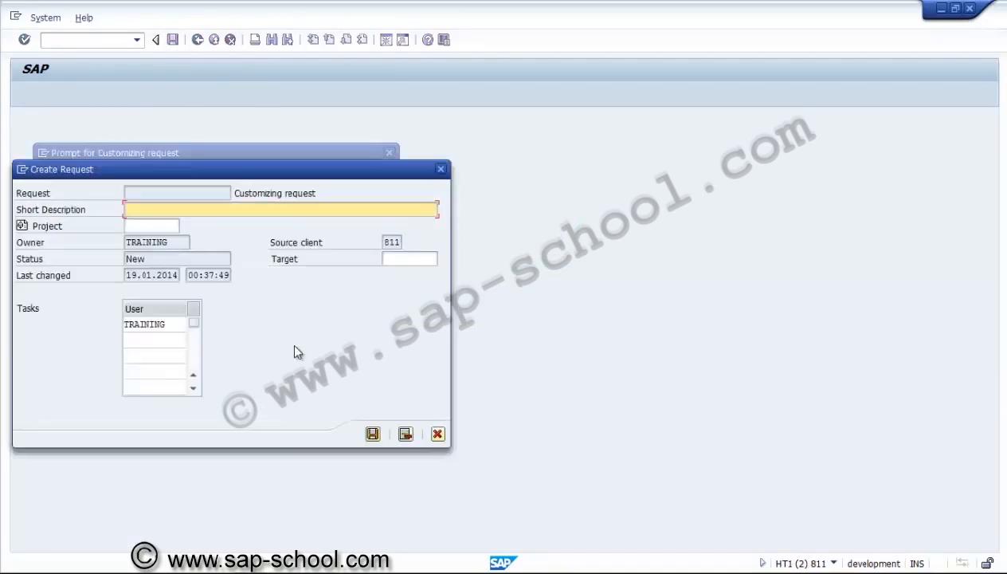
text(PS - Assign thedepre)
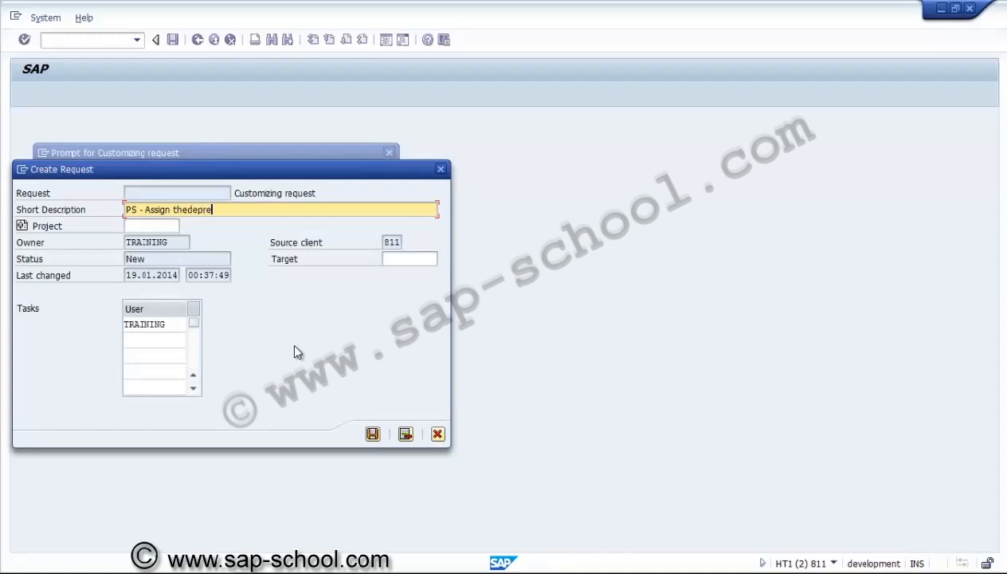
text(cation type to Asset class)
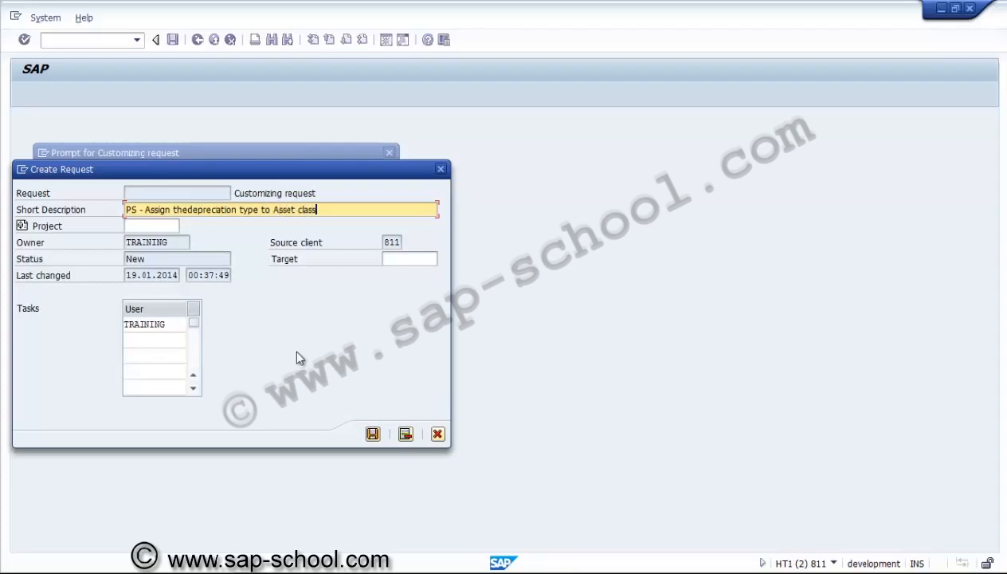
click(372, 434)
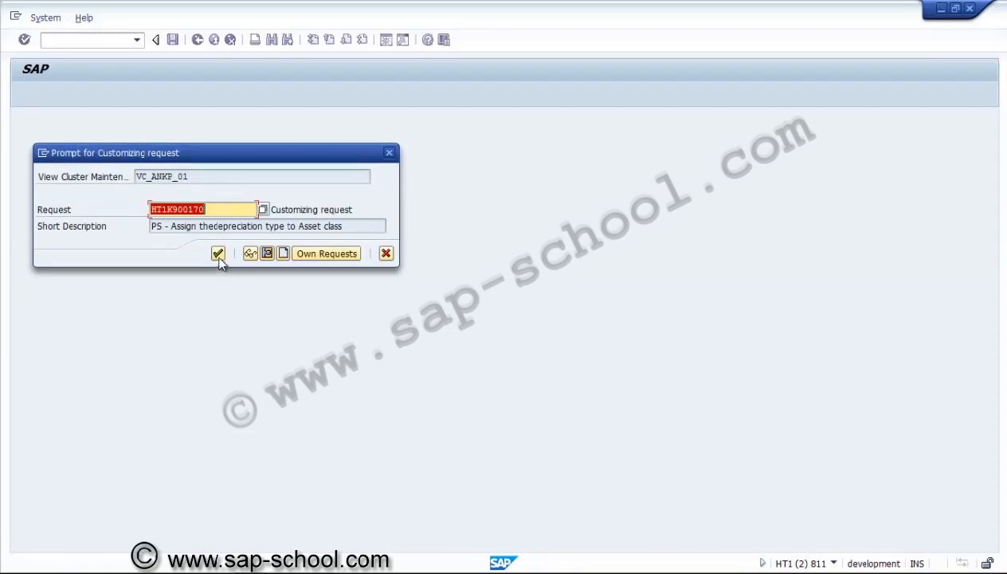
click(218, 255)
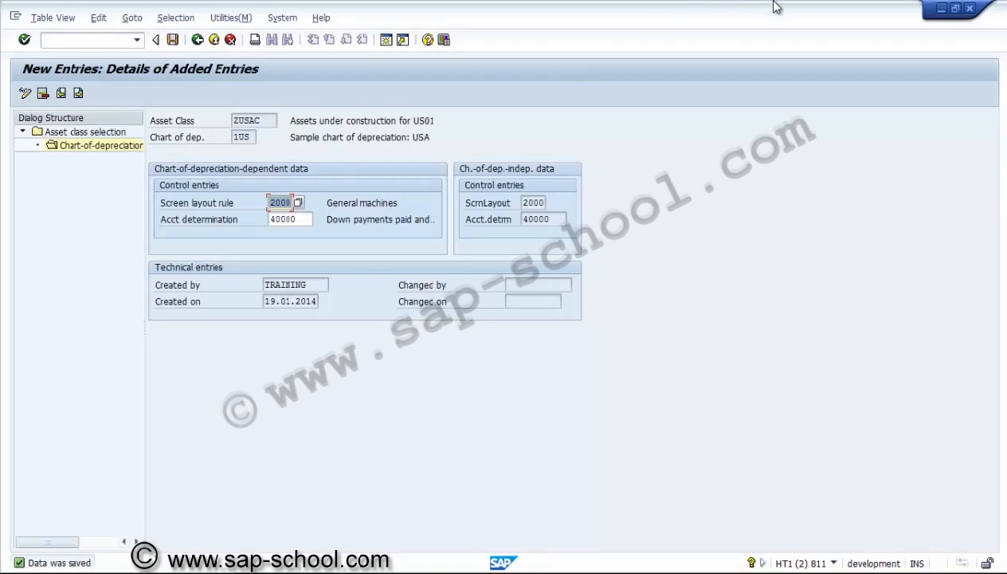
Close the asset class maintenance session and switch to the SAP Easy Access session
click(970, 8)
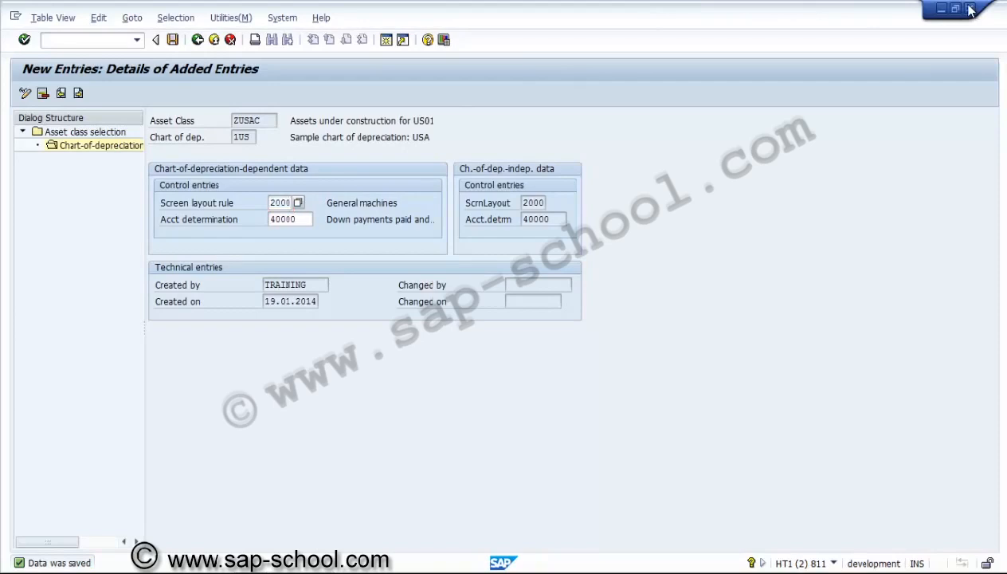
click(624, 231)
mouse_move(303, 571)
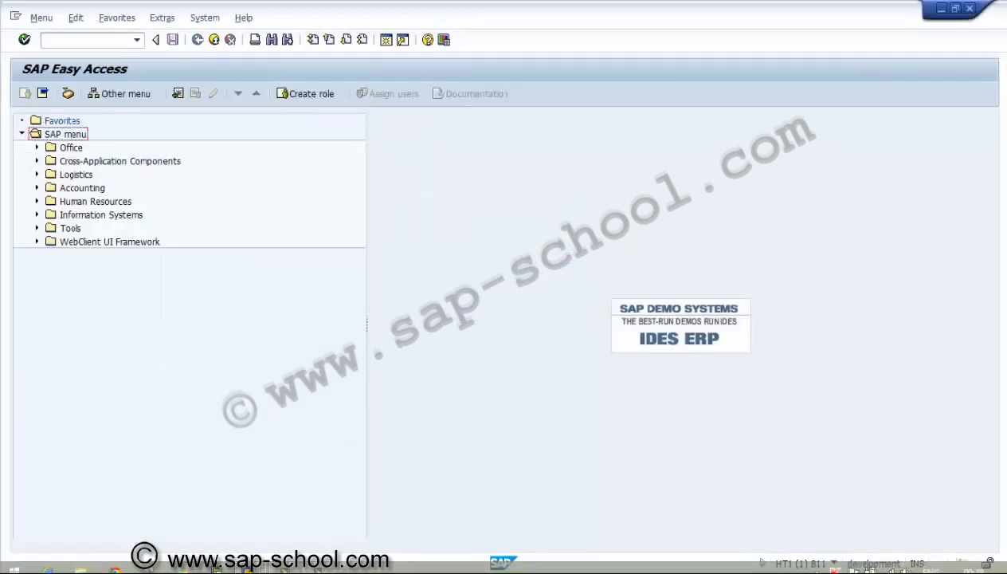
mouse_move(253, 560)
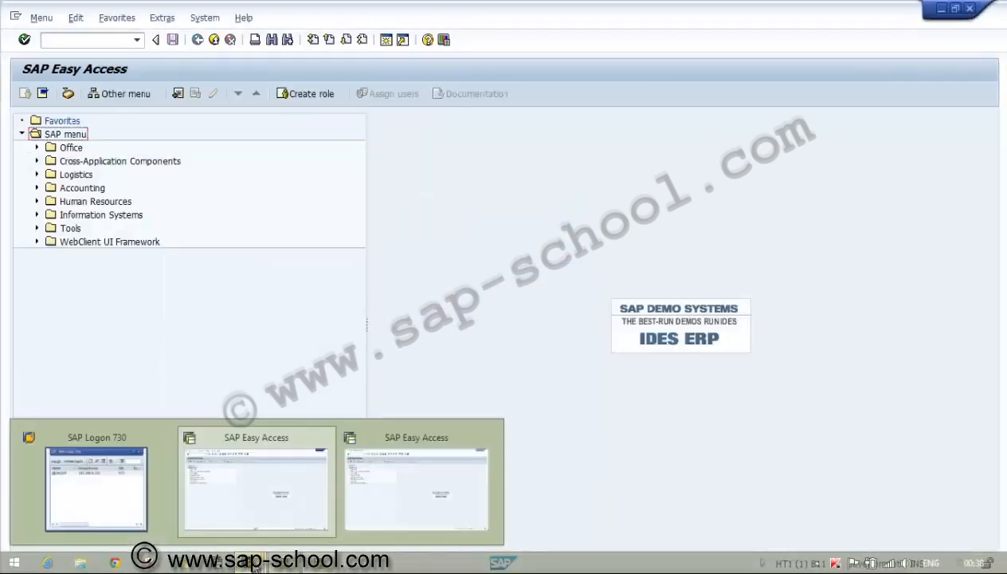
click(257, 522)
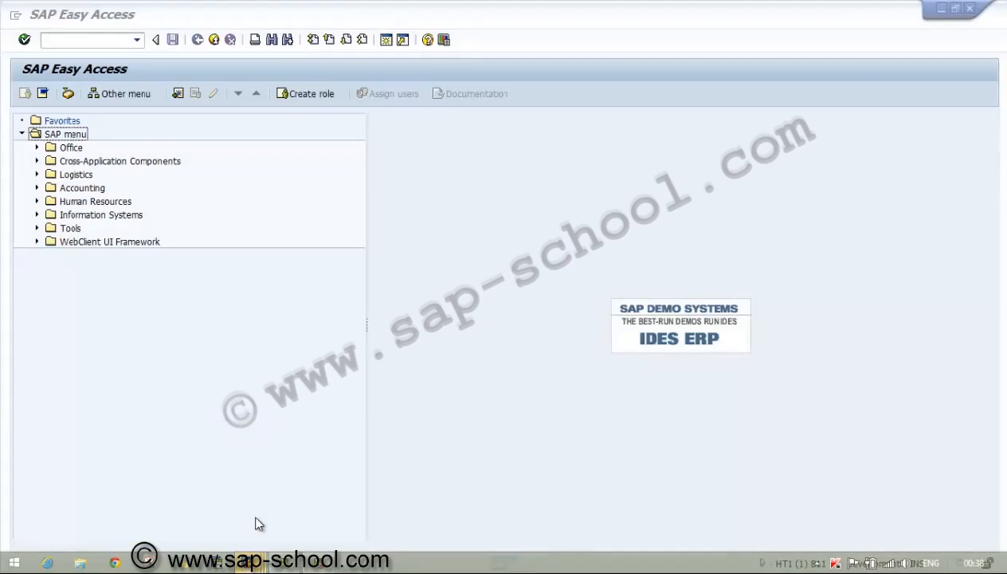
Run transaction spro and display the SAP Reference IMG
click(90, 41)
text(spro)
key(Return)
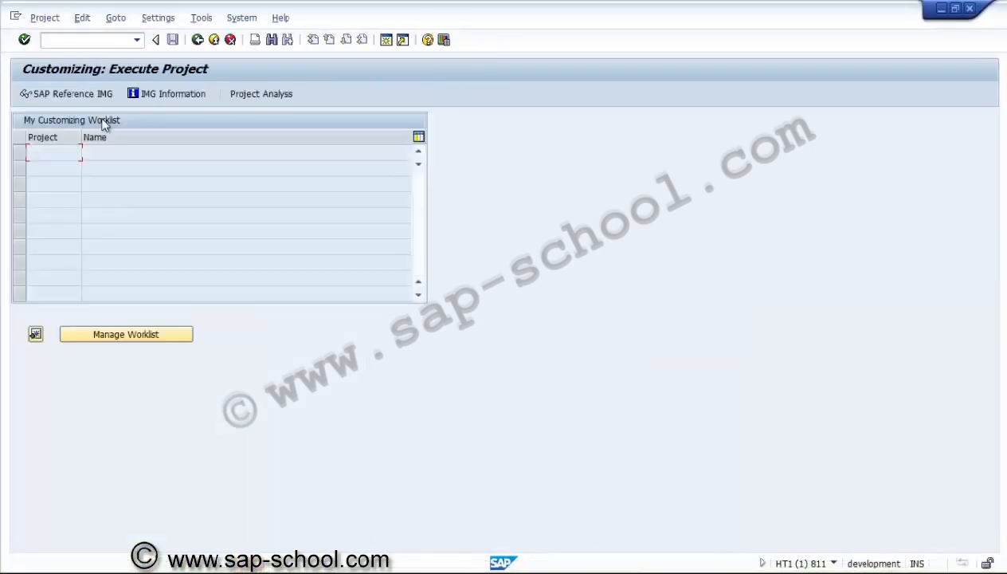
click(71, 94)
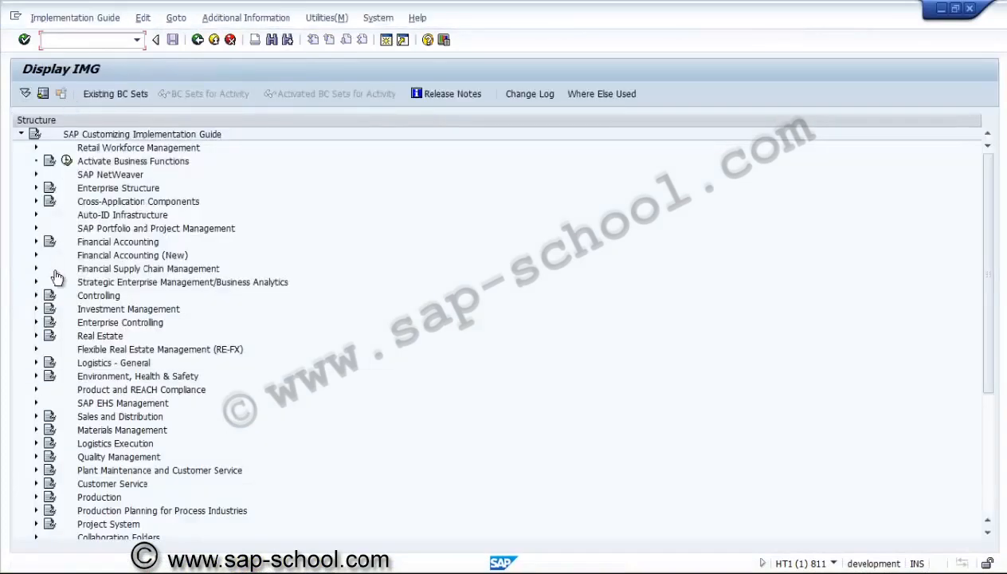
Expand Investment Management, Projects as Investment Measures, Master Data and open investment profile 000001 through the Define Investment Profile activity
click(35, 309)
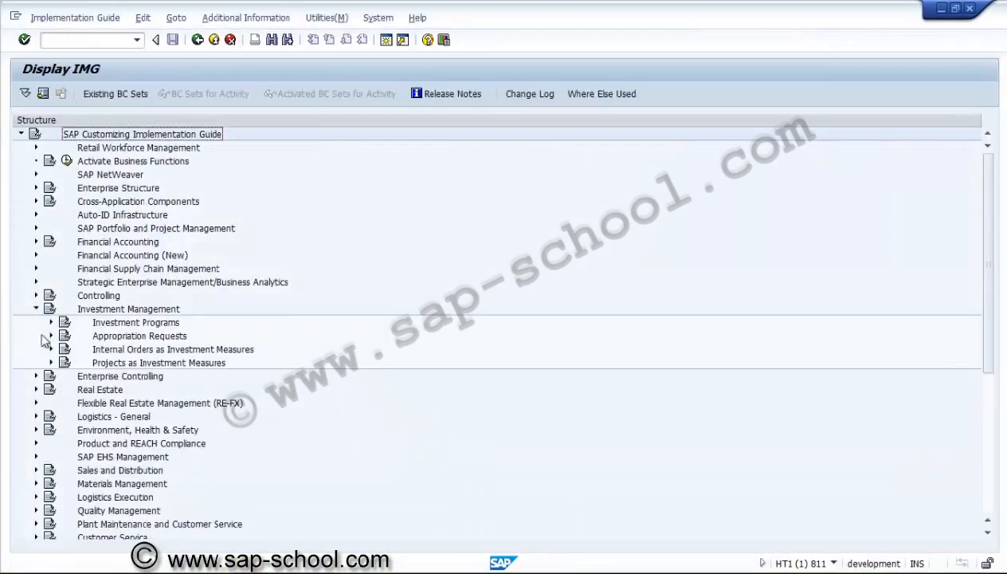
click(51, 363)
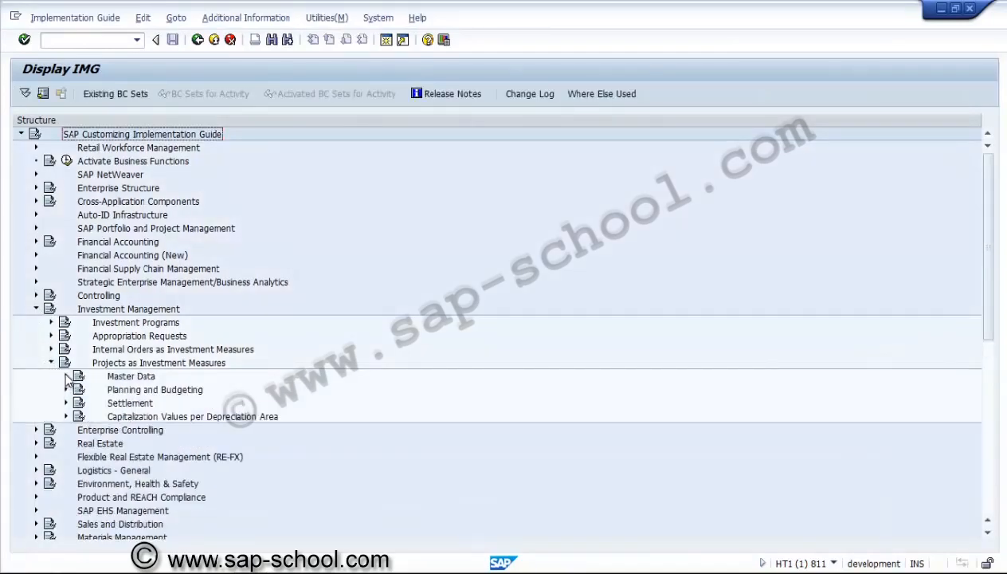
click(66, 377)
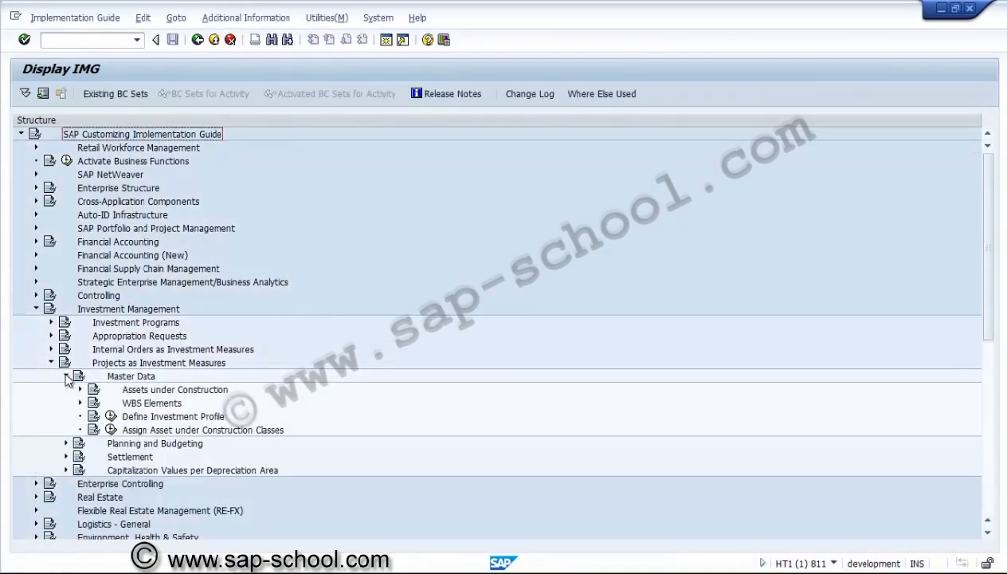
click(111, 416)
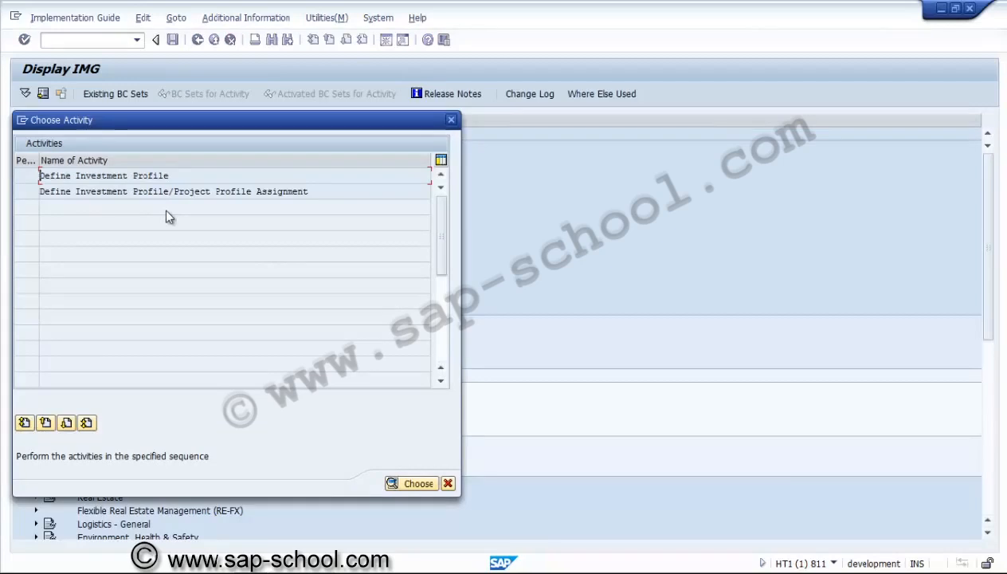
double_click(120, 177)
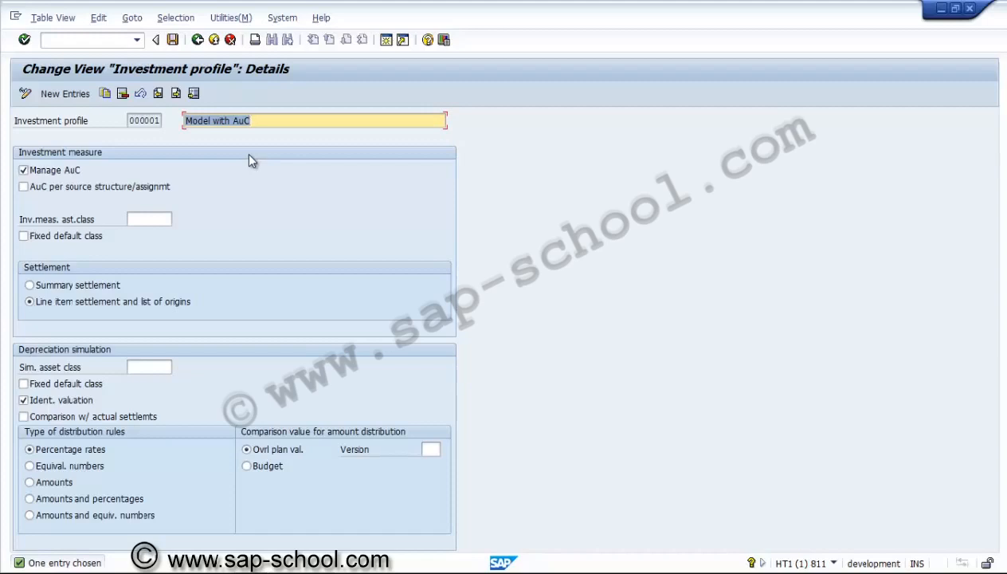
Copy investment profile 000001 and name the copy ZUSI01
click(107, 94)
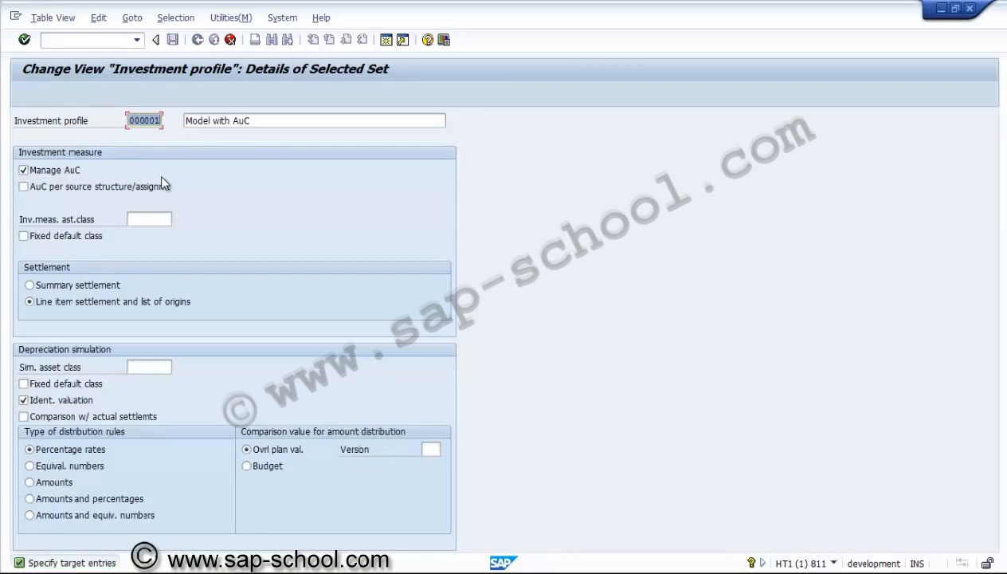
text(Z0)
text(S)
text(I)
text(0)
text(1)
Change the description of profile ZUSI01 to "Investment profile for AuC"
click(233, 119)
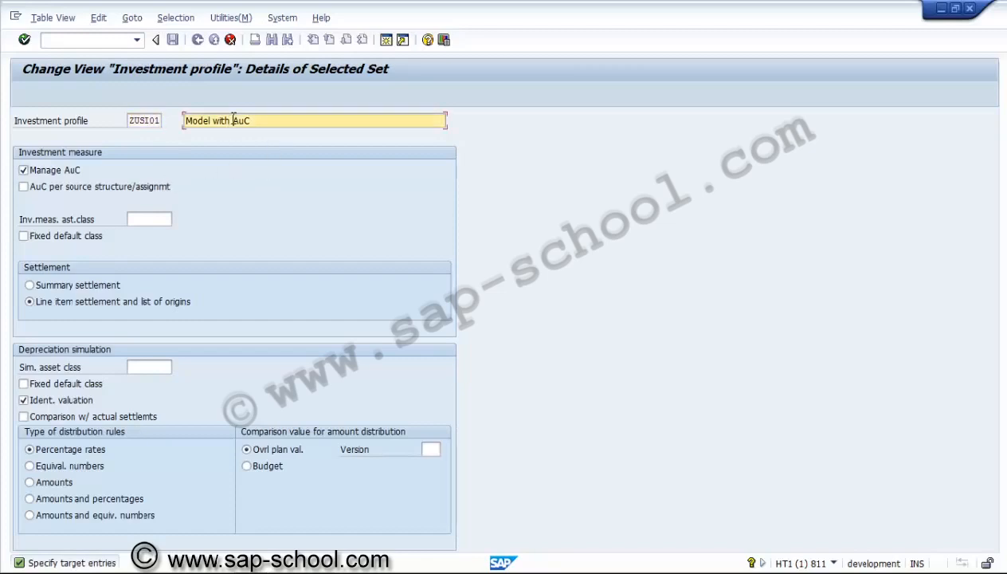
key(BackSpace)
key(BackSpace)
key(BackSpace)
key(BackSpace)
key(BackSpace)
key(BackSpace)
key(BackSpace)
key(BackSpace)
key(BackSpace)
key(BackSpace)
key(BackSpace)
text(in)
key(BackSpace)
key(BackSpace)
text(iN)
key(BackSpace)
key(BackSpace)
key(Return)
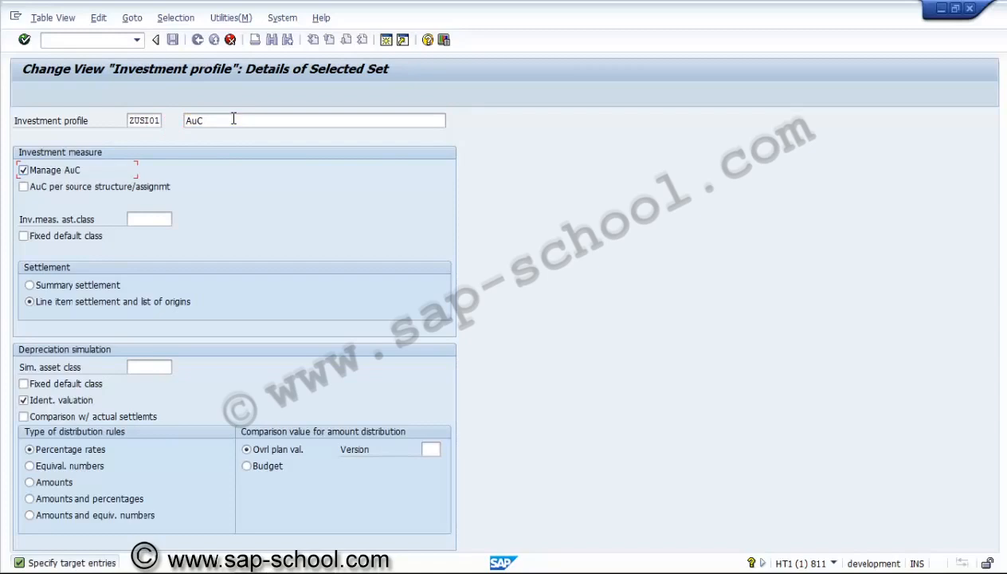
click(186, 119)
text(Inv)
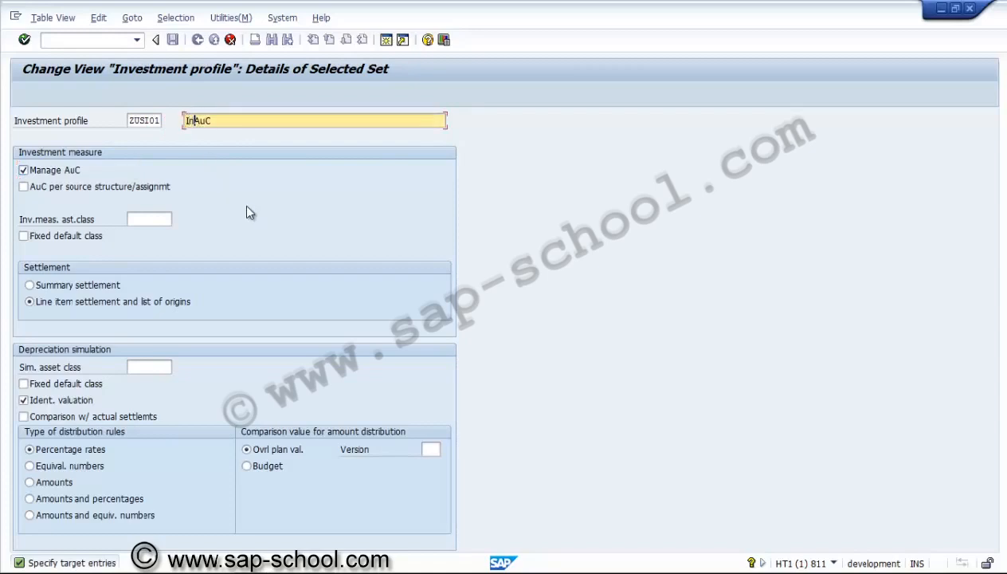
text(estment profile )
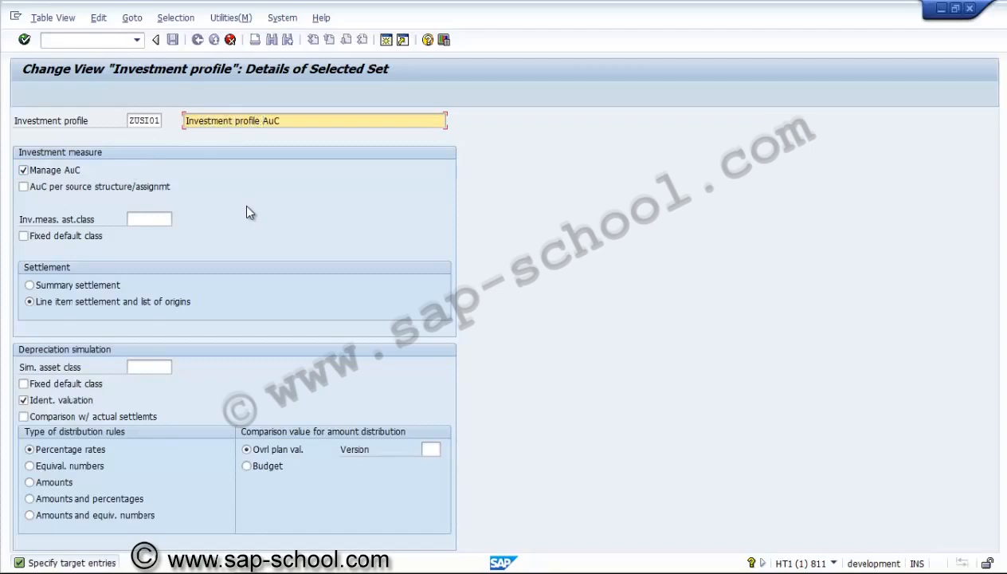
text(for)
Set the investment measure asset class of profile ZUSI01 to ZUSAC, Assets under construction for US01
click(146, 219)
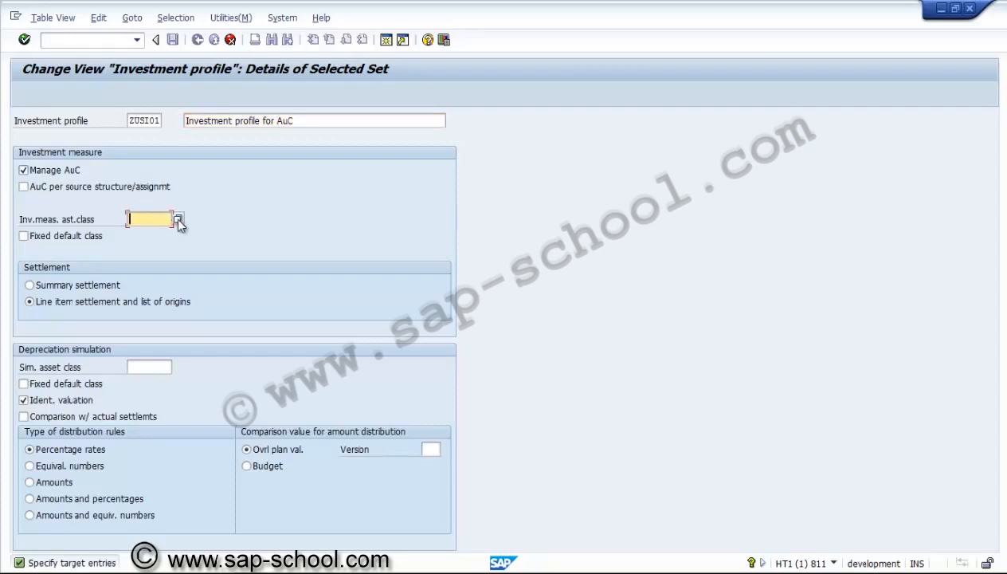
click(176, 218)
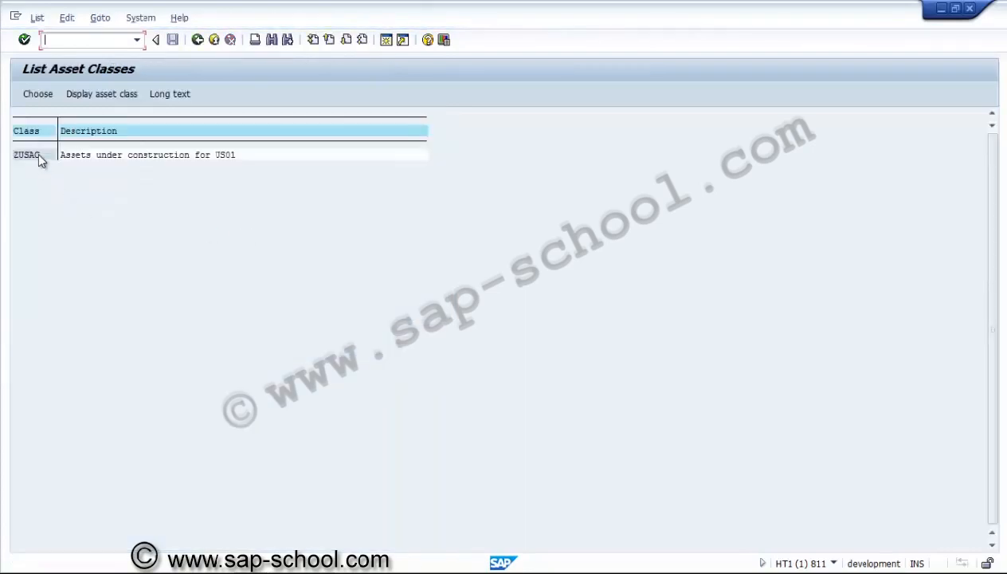
double_click(37, 154)
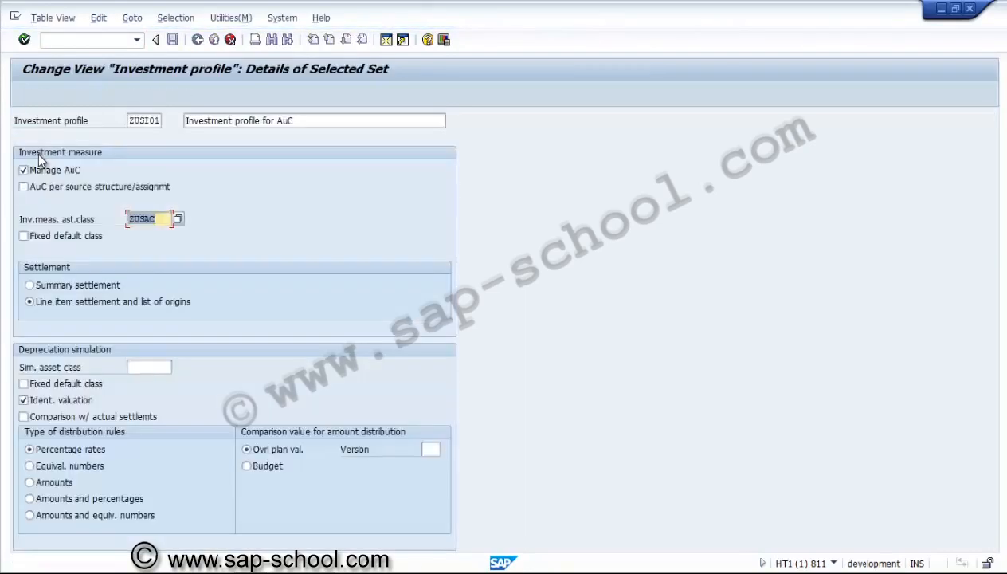
click(166, 219)
key(Return)
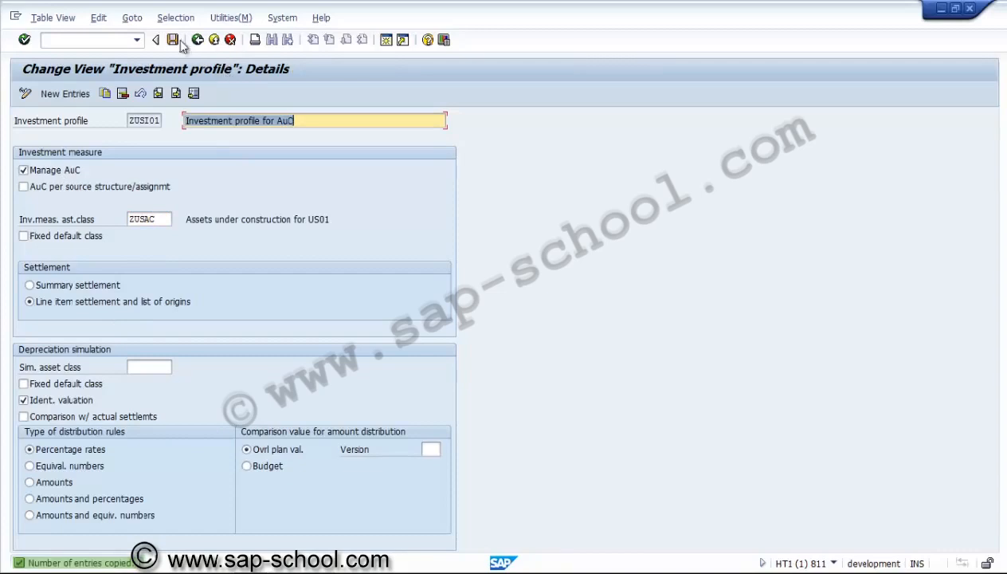
Save profile ZUSI01 under a new customizing request described "PS - Investment profile" and return to the IMG structure
click(173, 40)
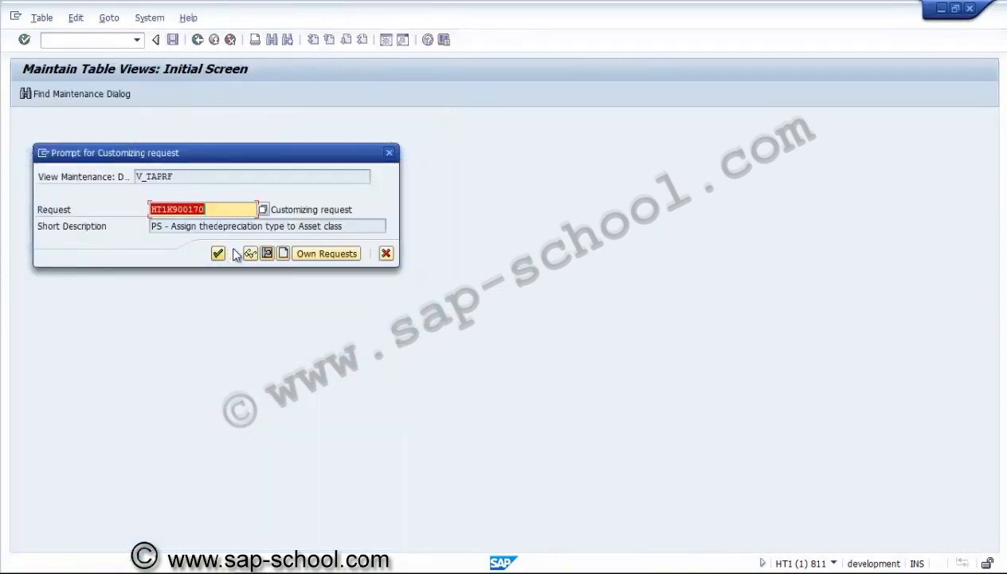
click(283, 253)
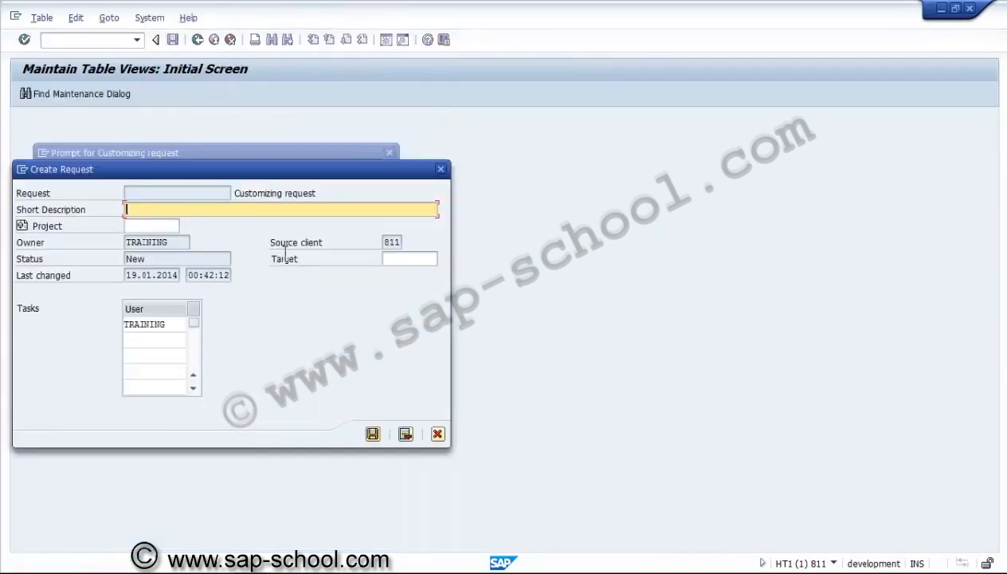
text(PS - Investment profile)
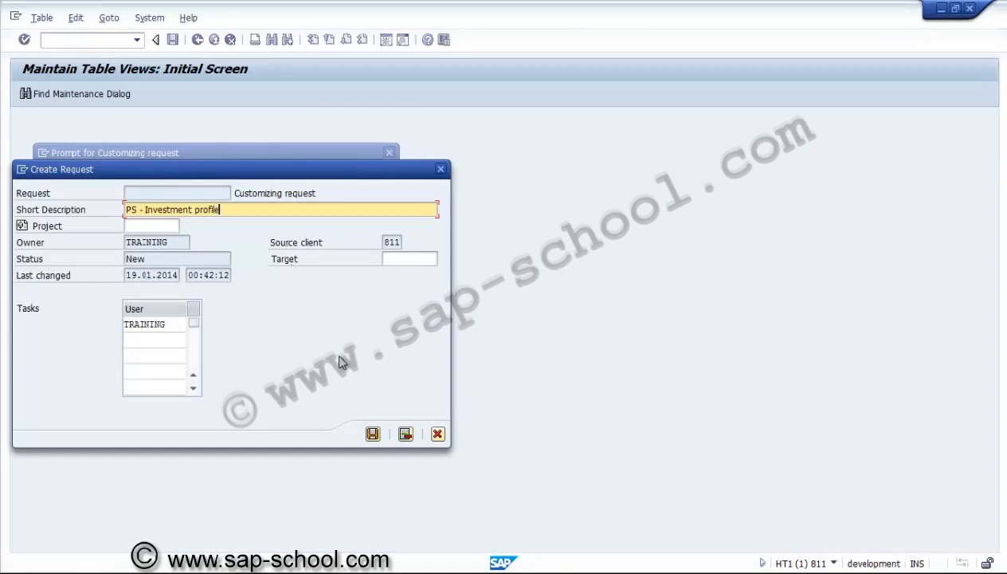
click(371, 433)
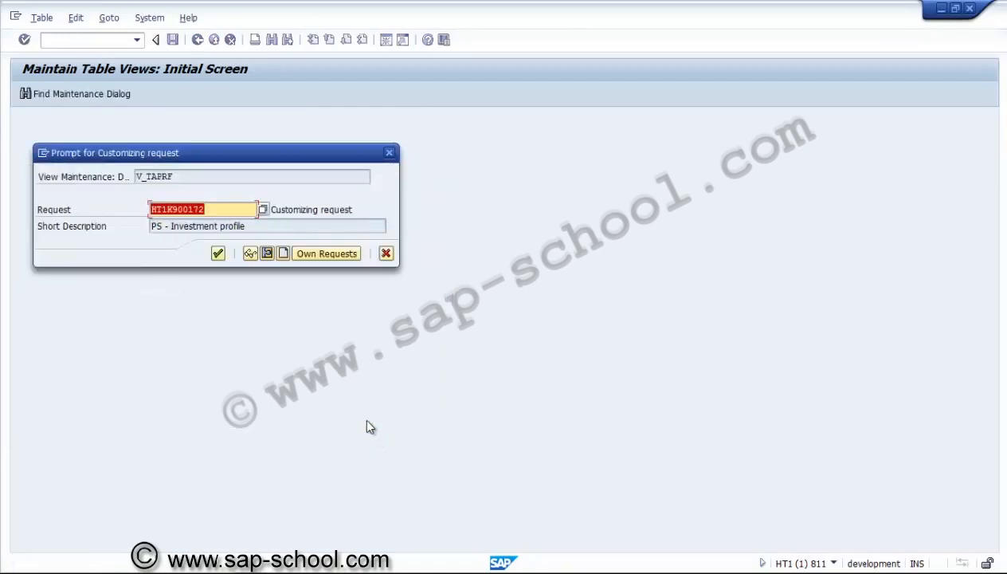
click(218, 253)
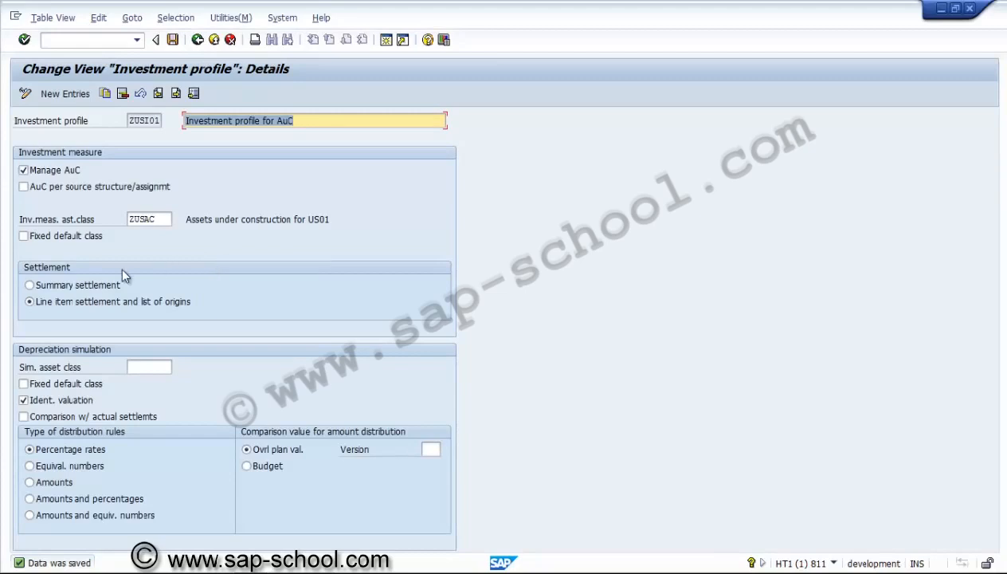
click(172, 46)
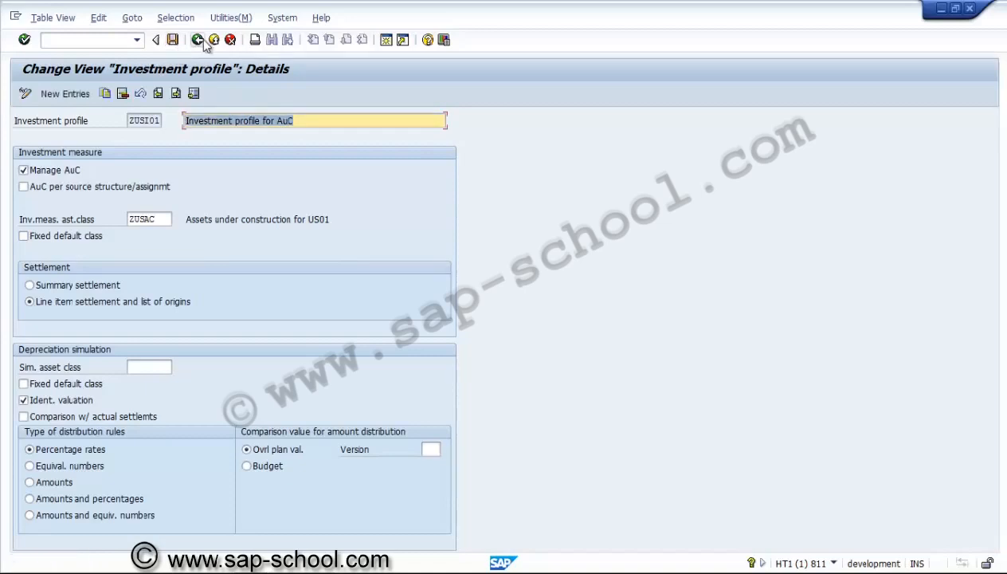
click(199, 40)
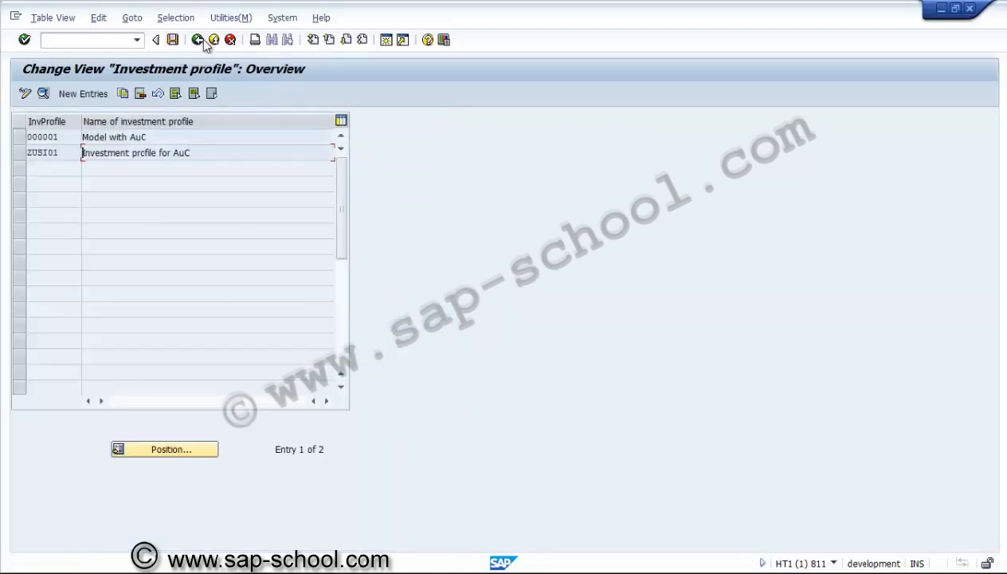
click(197, 42)
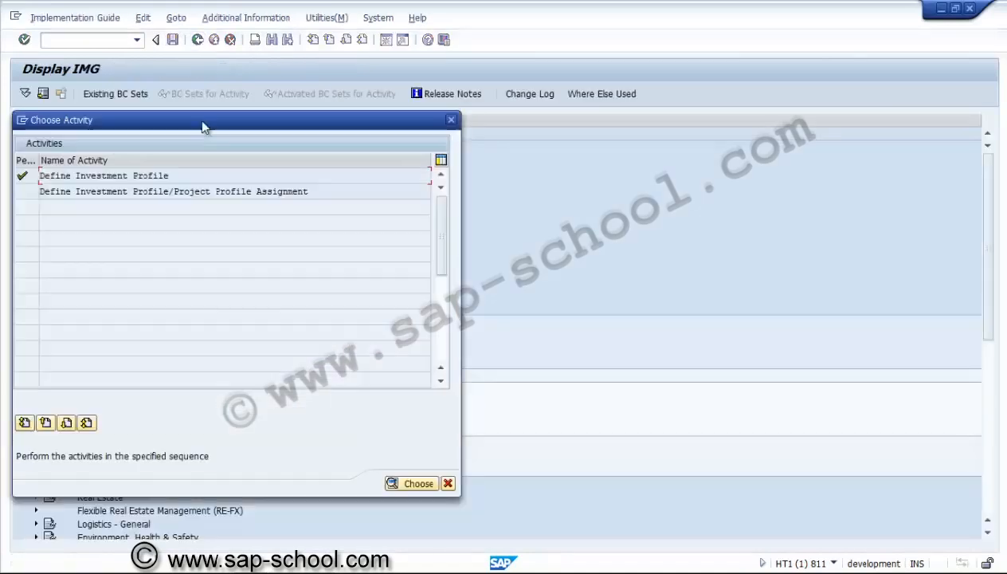
click(448, 484)
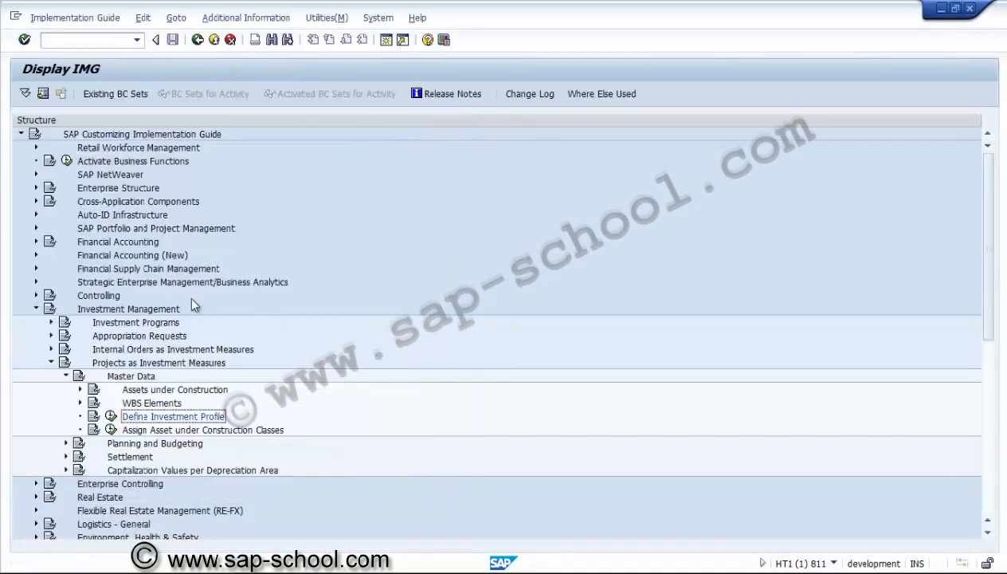
Expand Financial Accounting, Asset Accounting, Transactions, Capitalization of Assets under Construction and open Allow Transfer Transaction Types for Asset Classes
click(36, 242)
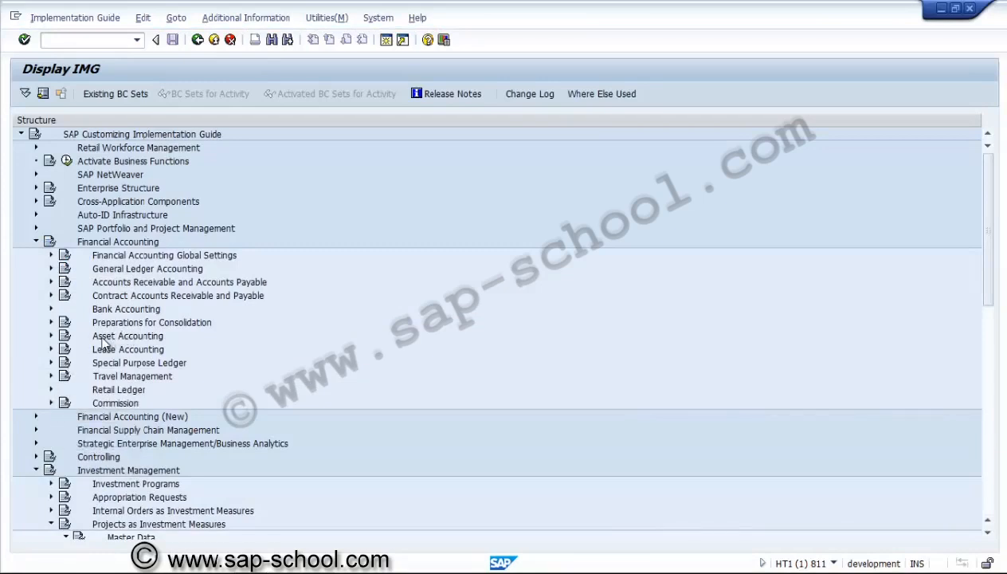
click(51, 336)
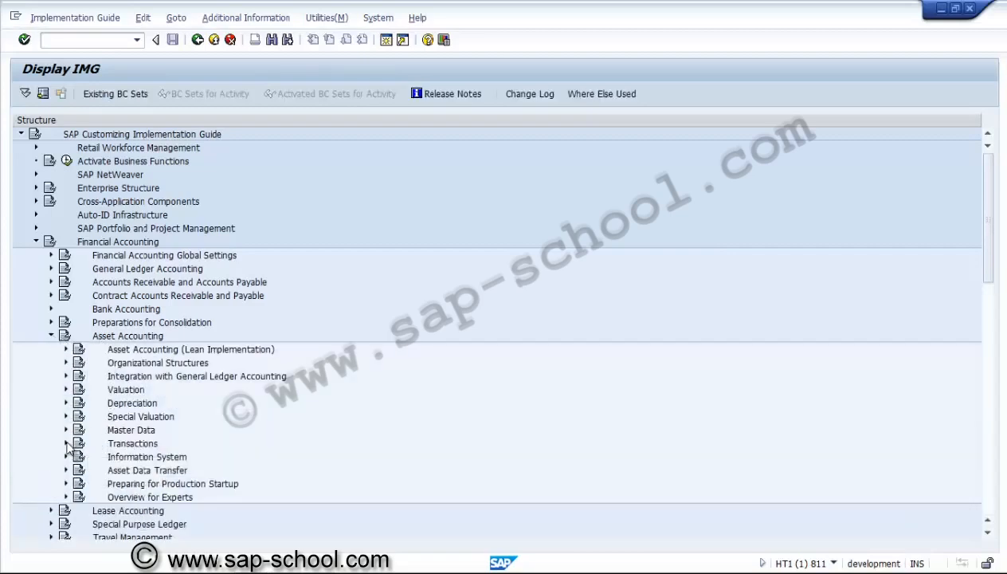
click(66, 444)
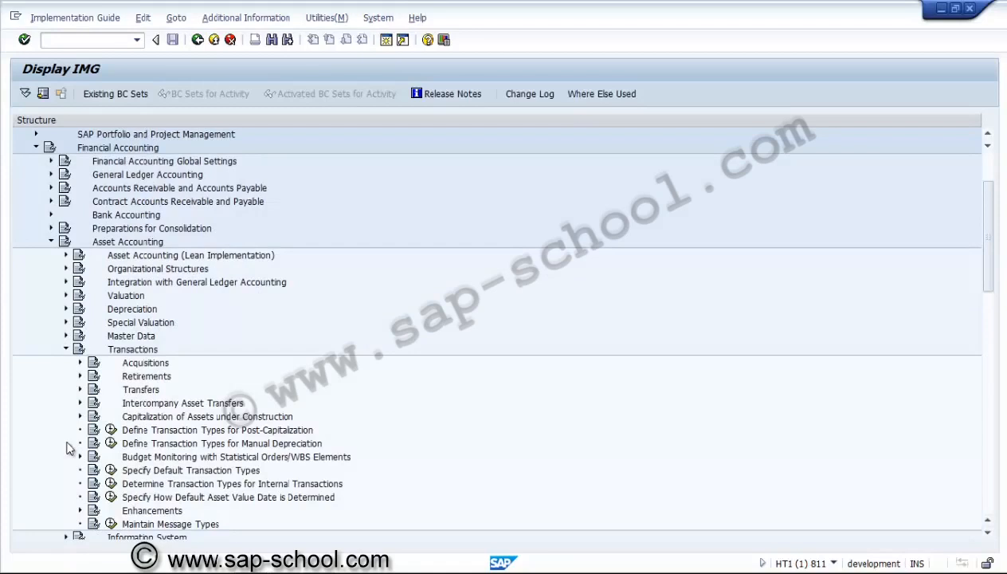
click(150, 419)
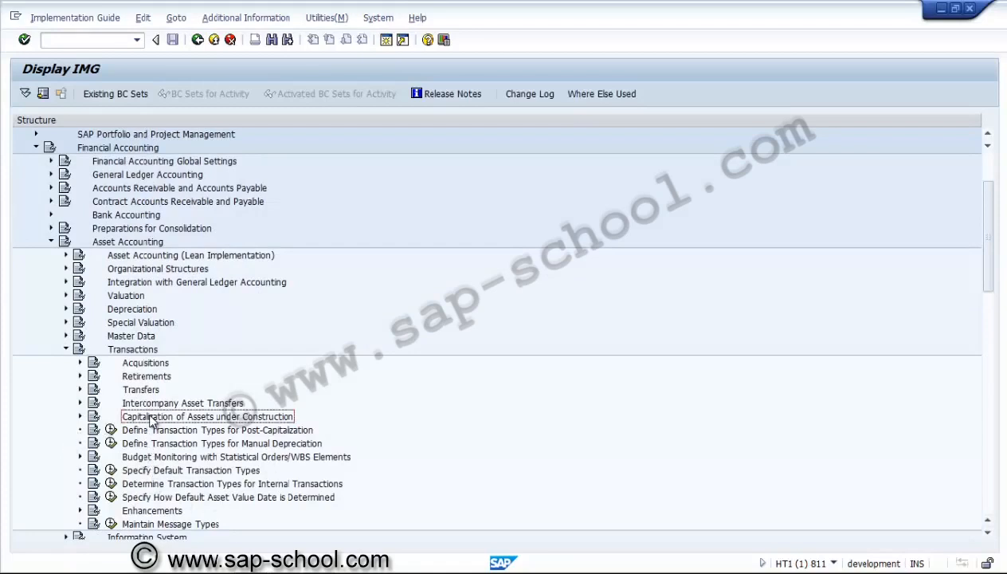
click(81, 417)
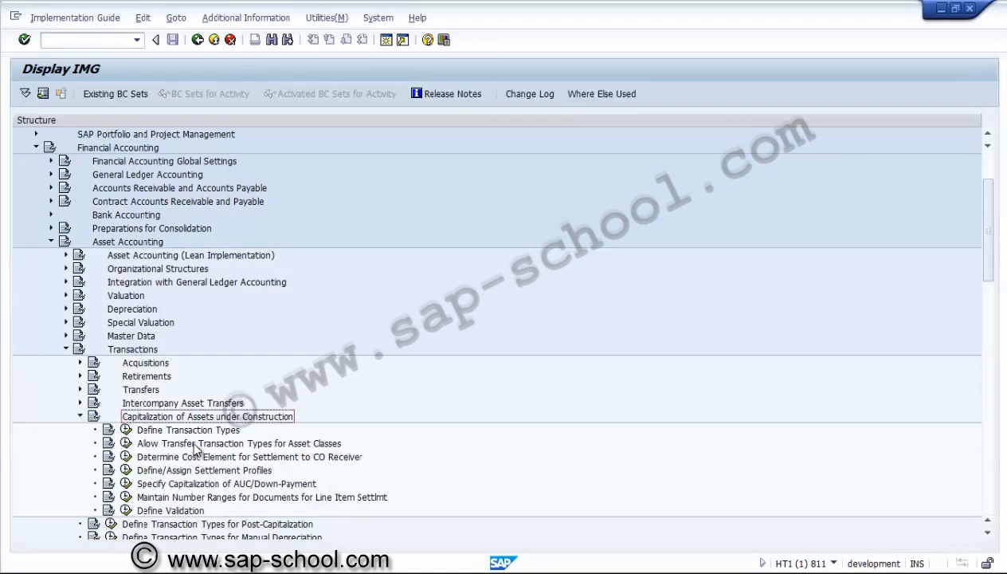
click(126, 443)
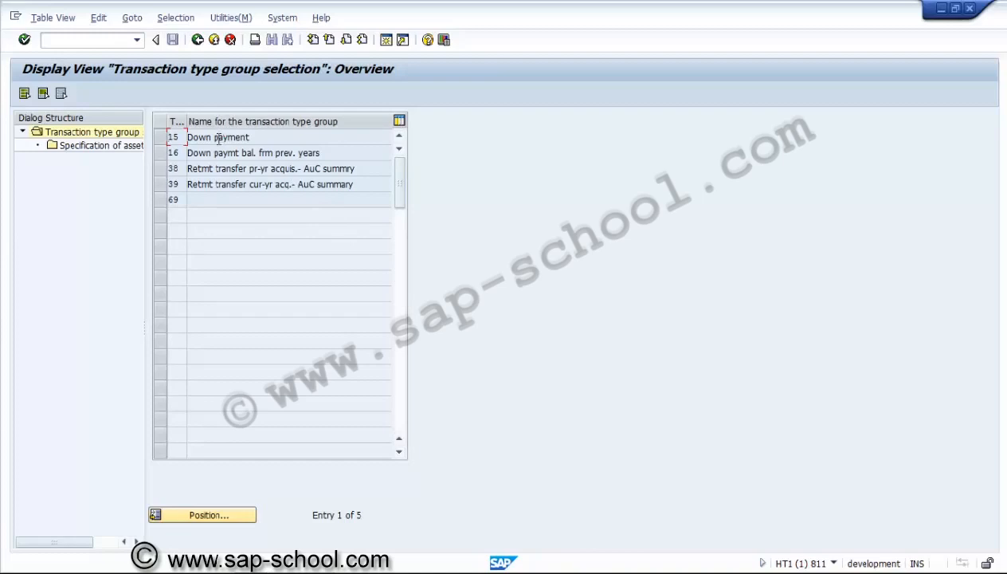
Add asset class ZUSAC to the asset class specification of transaction type group 15, Down payment, and leave the entry
click(159, 139)
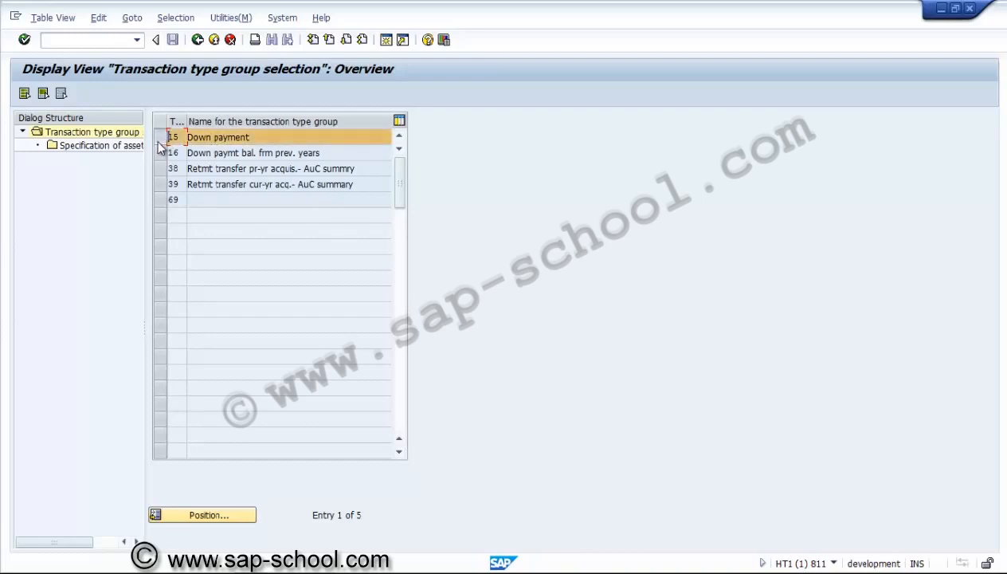
double_click(117, 147)
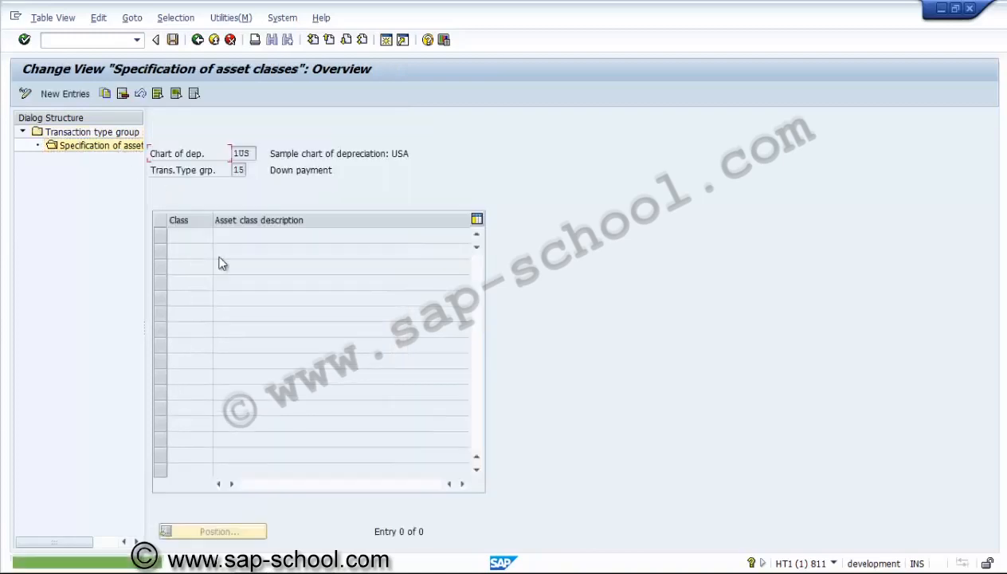
click(65, 94)
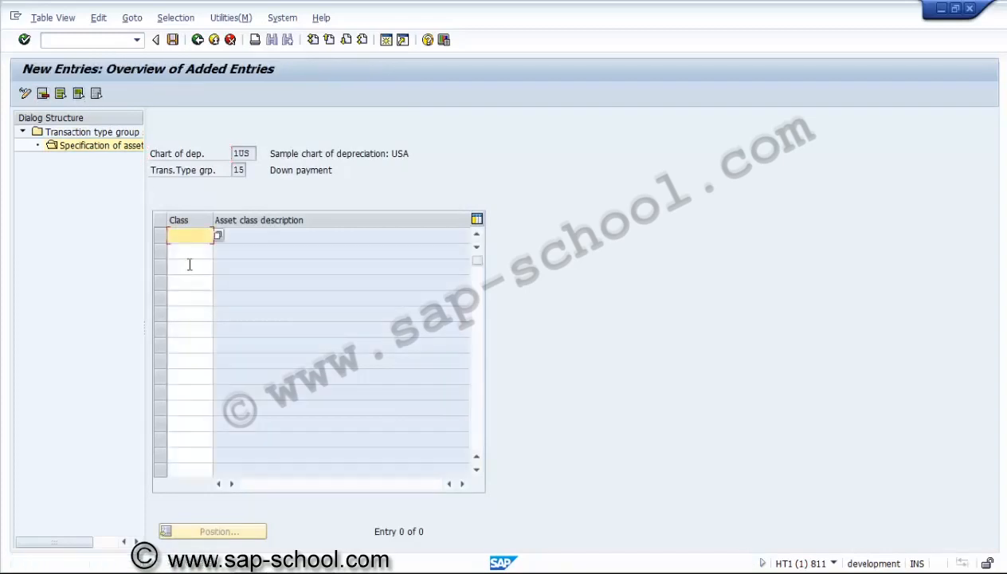
click(219, 237)
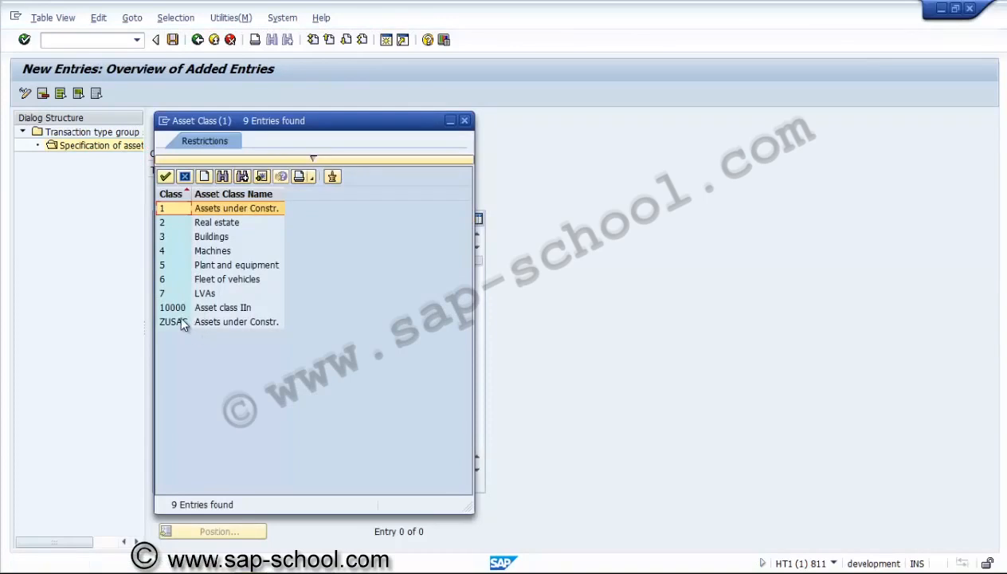
double_click(180, 321)
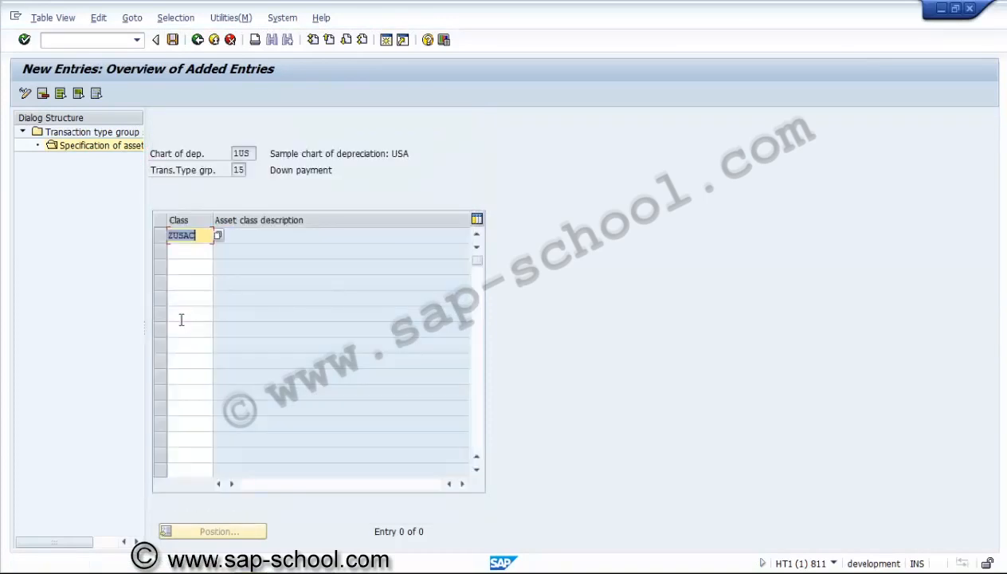
key(Return)
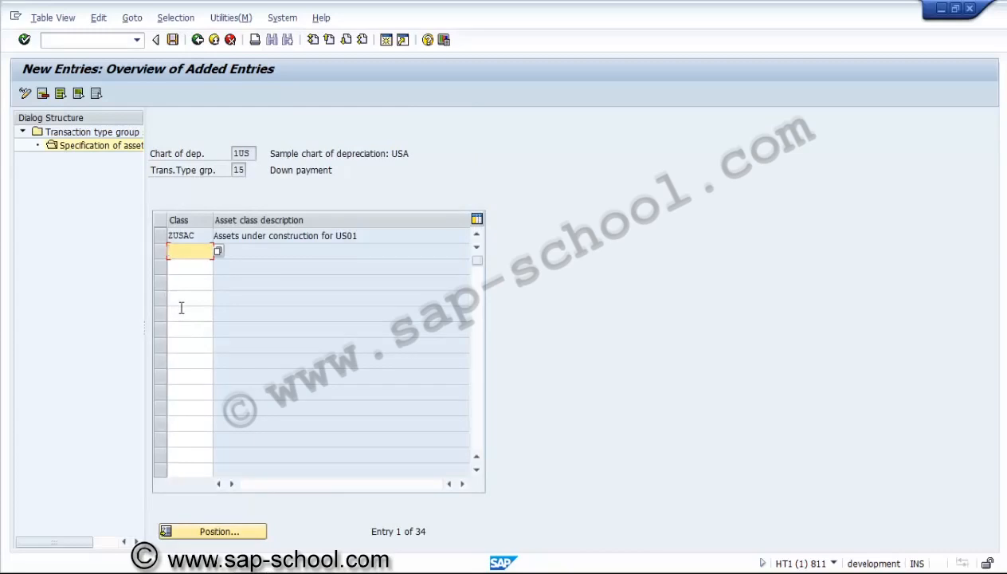
click(197, 40)
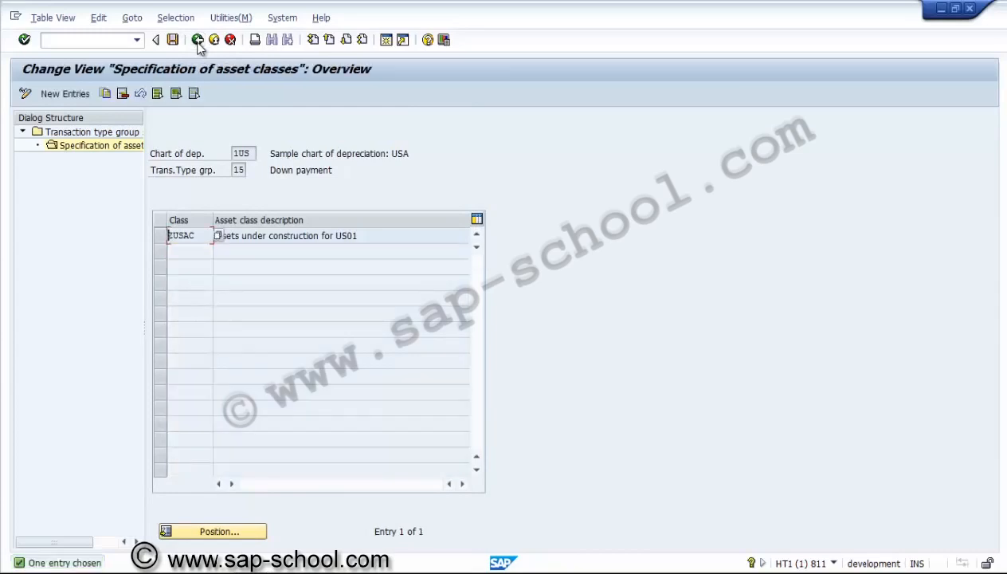
click(199, 45)
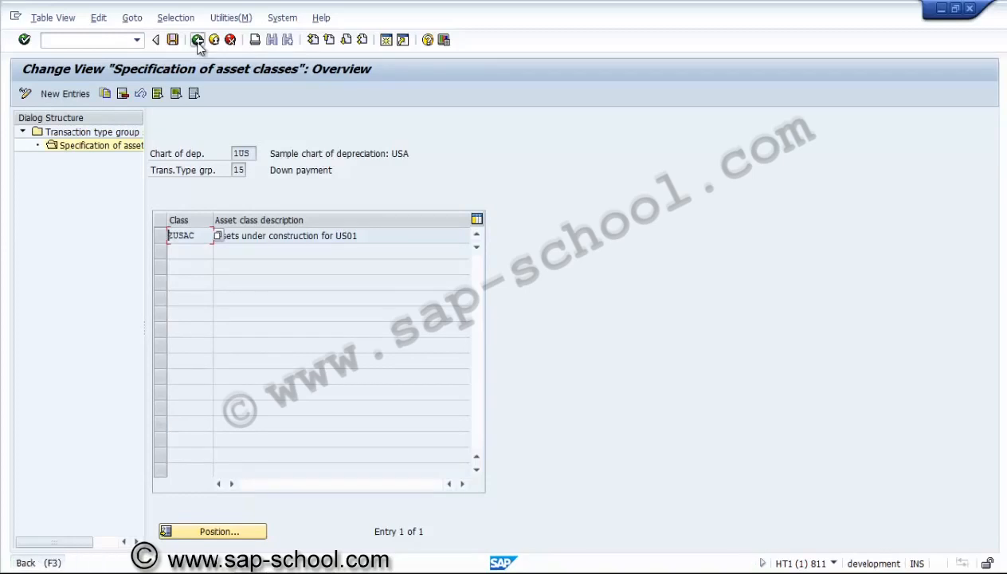
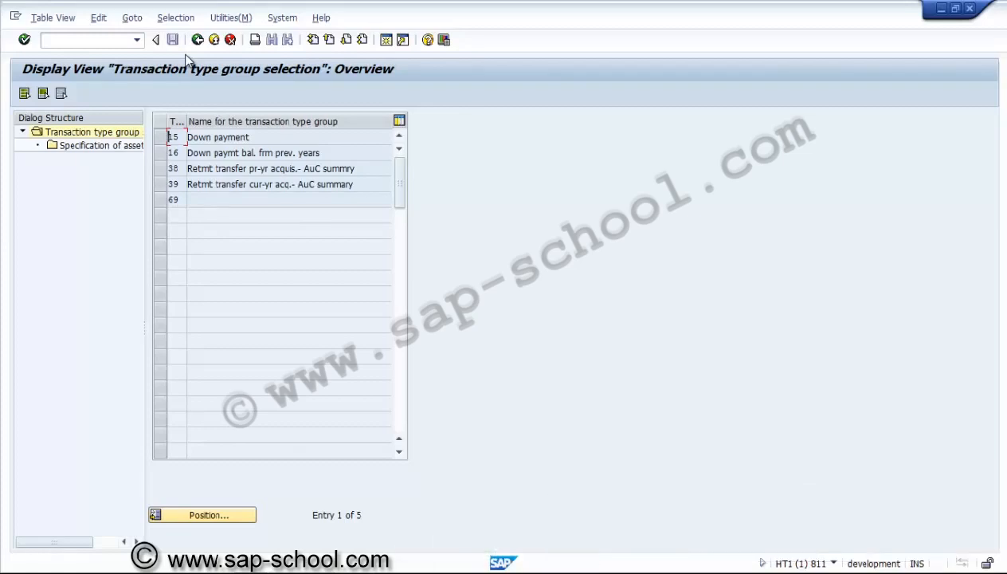
Leave the transaction type group view, saving its changes, and start creating a new customizing request for them
click(200, 41)
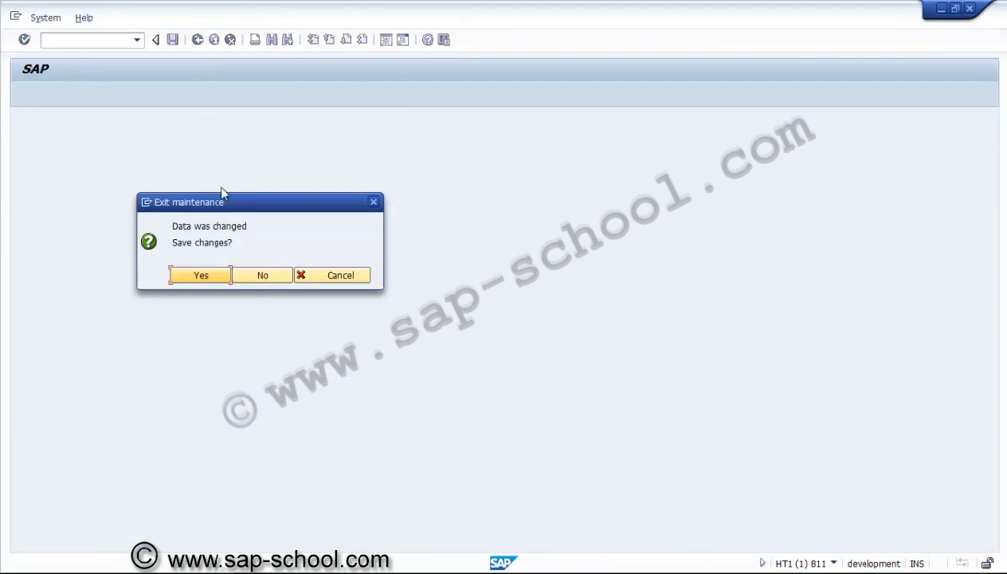
click(215, 279)
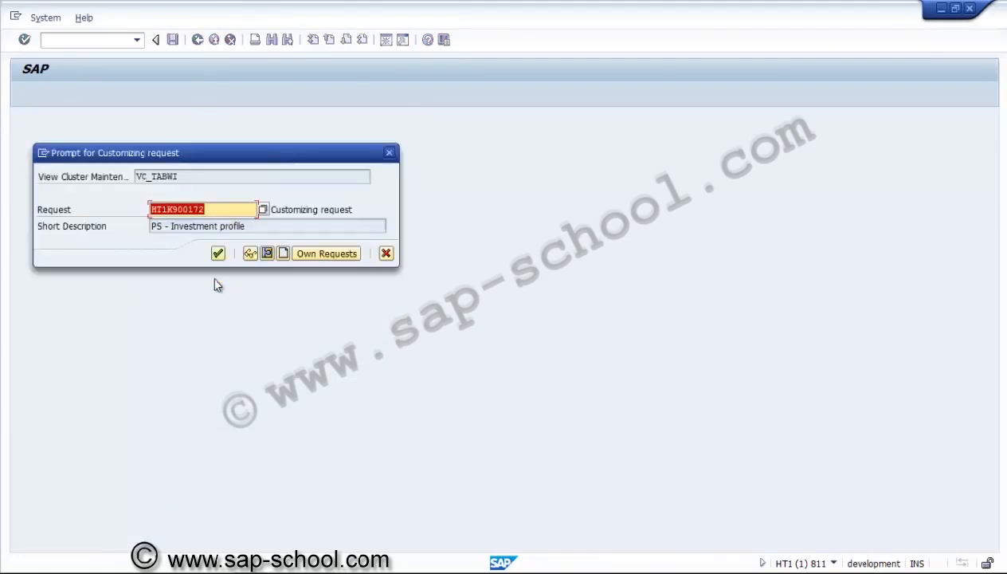
click(281, 254)
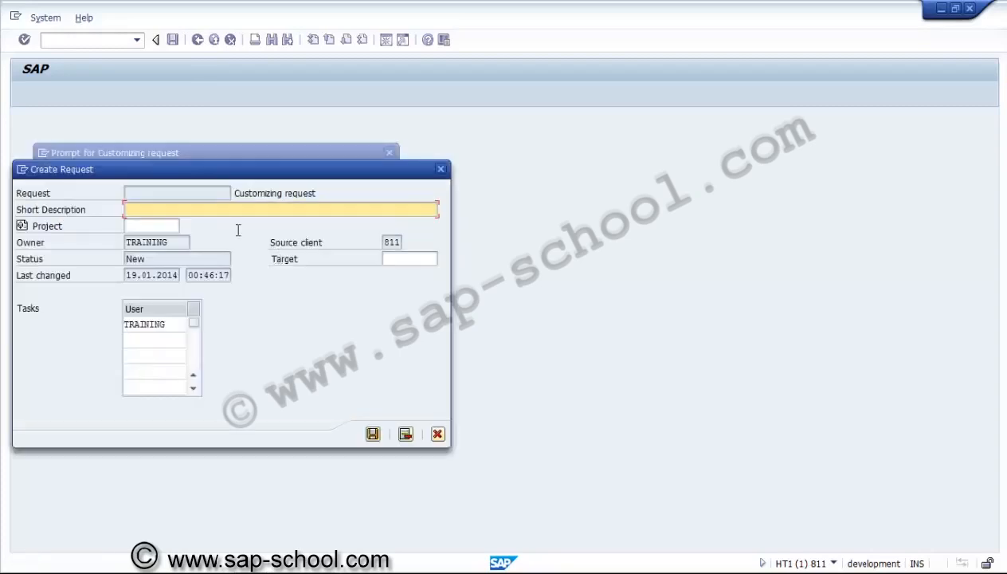
Create the request with short description "PS - Transaction types allowed for AUC captilisation" and record the saved changes in it
text(PS-)
key(BackSpace)
text(-)
text( Trans)
text(action typ)
text(ese)
key(BackSpace)
key(BackSpace)
text(s all)
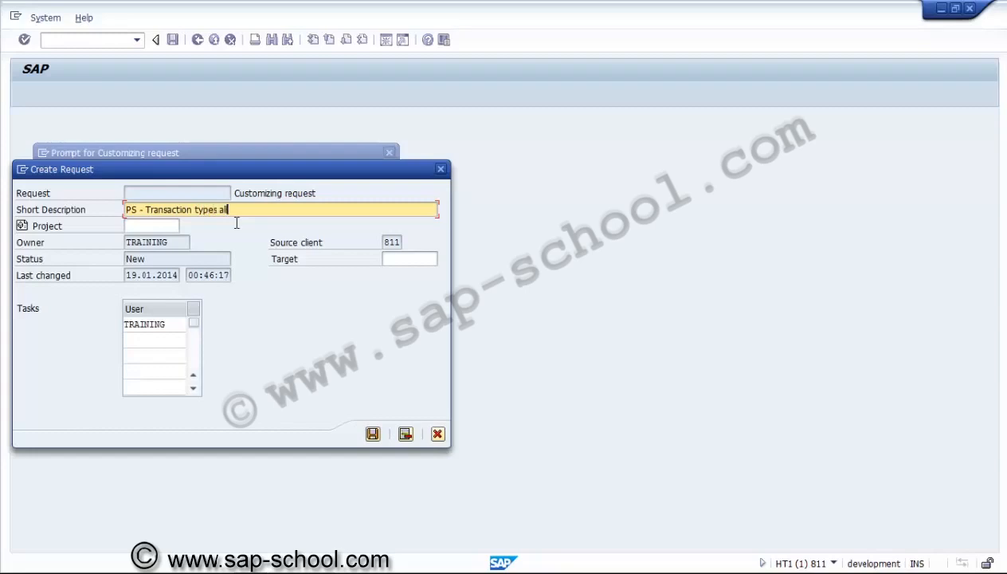
text(owed for AUC captilisation)
click(372, 434)
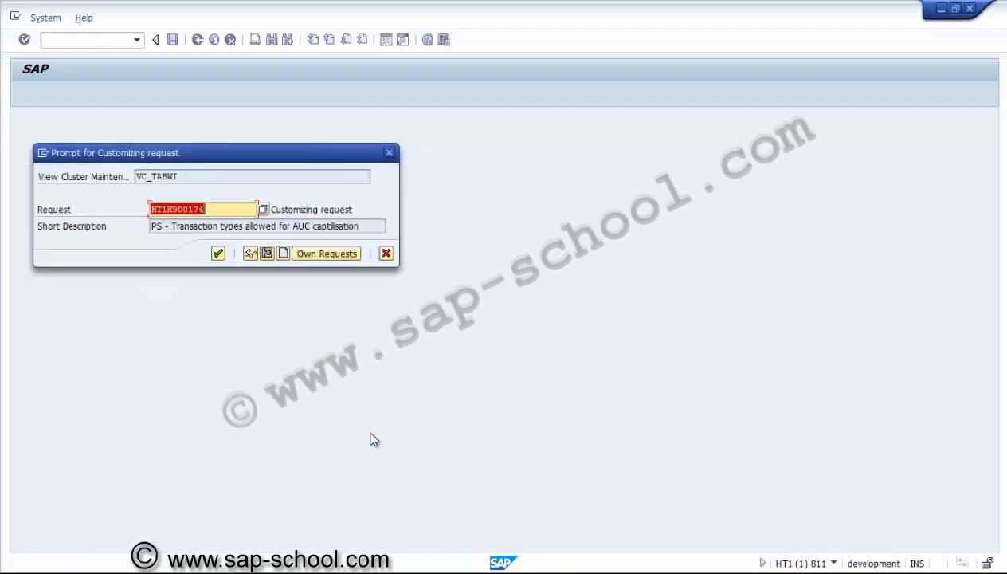
click(218, 253)
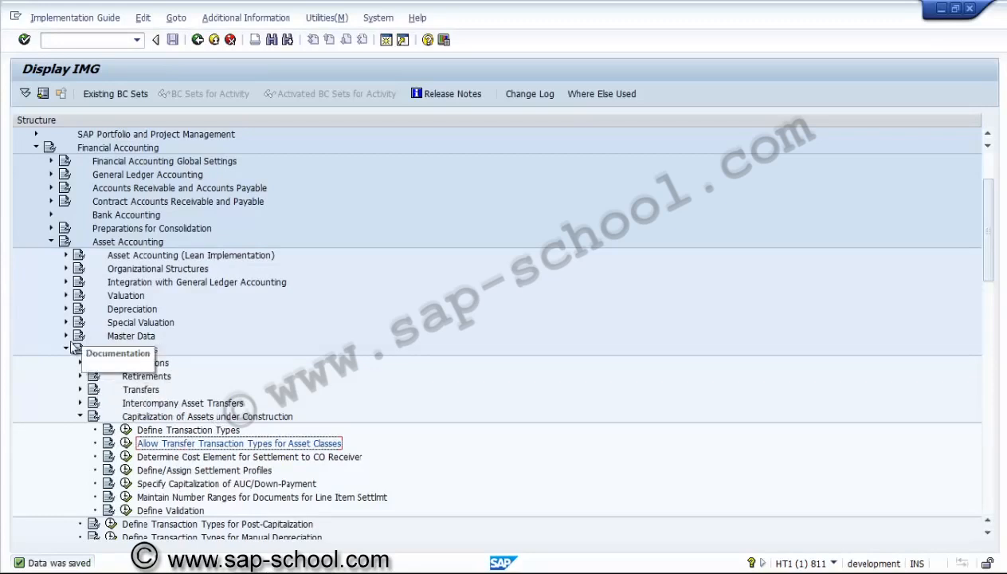
Examine the details of sort version 0001 in the Asset Accounting activity Define Sort Versions for Asset Reports, returning to the IMG structure
click(66, 349)
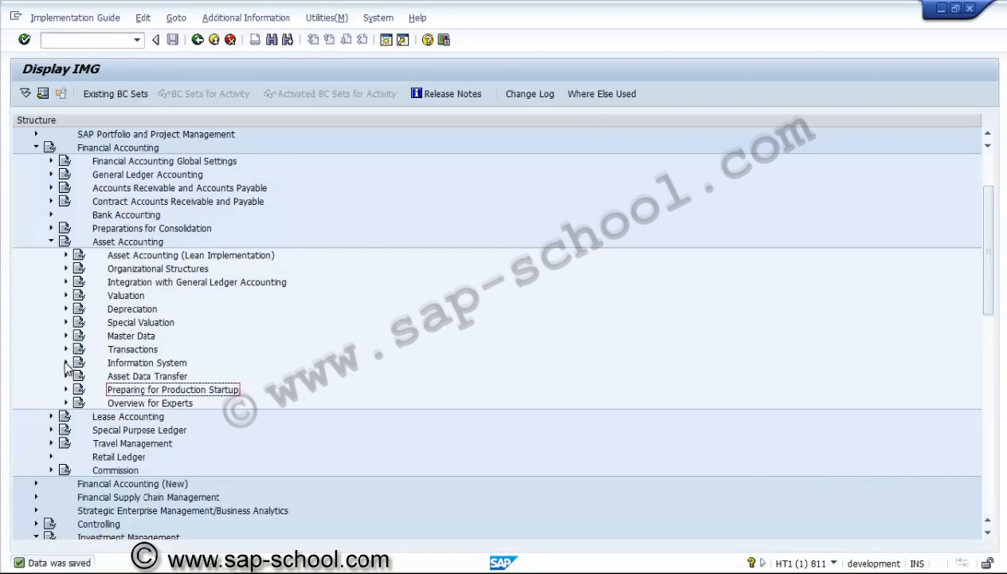
click(66, 364)
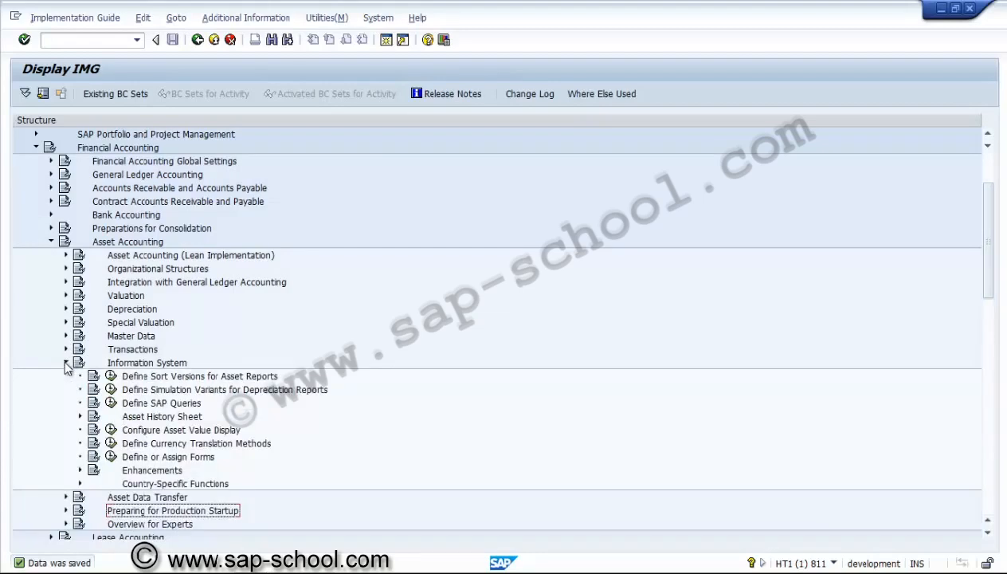
click(111, 376)
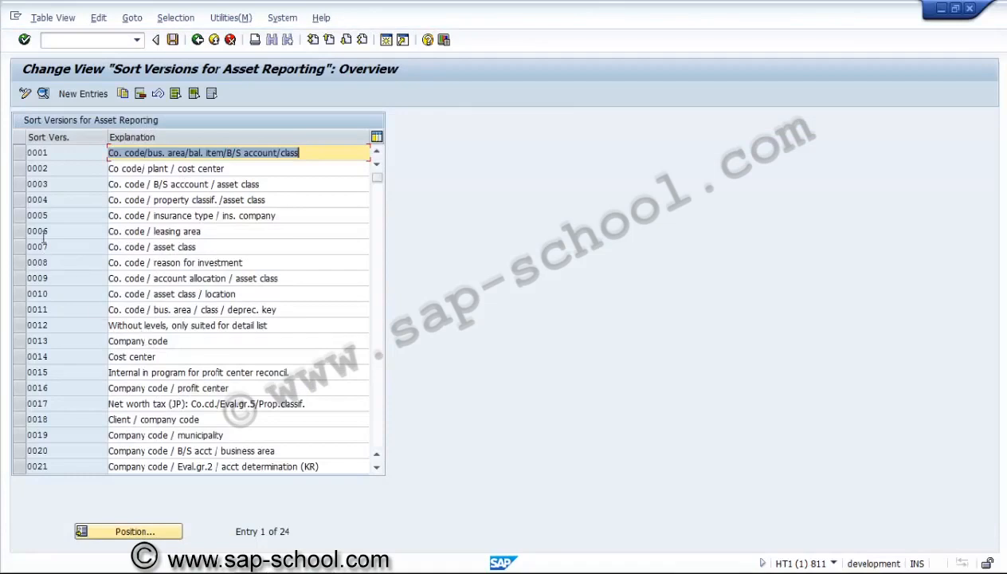
click(17, 153)
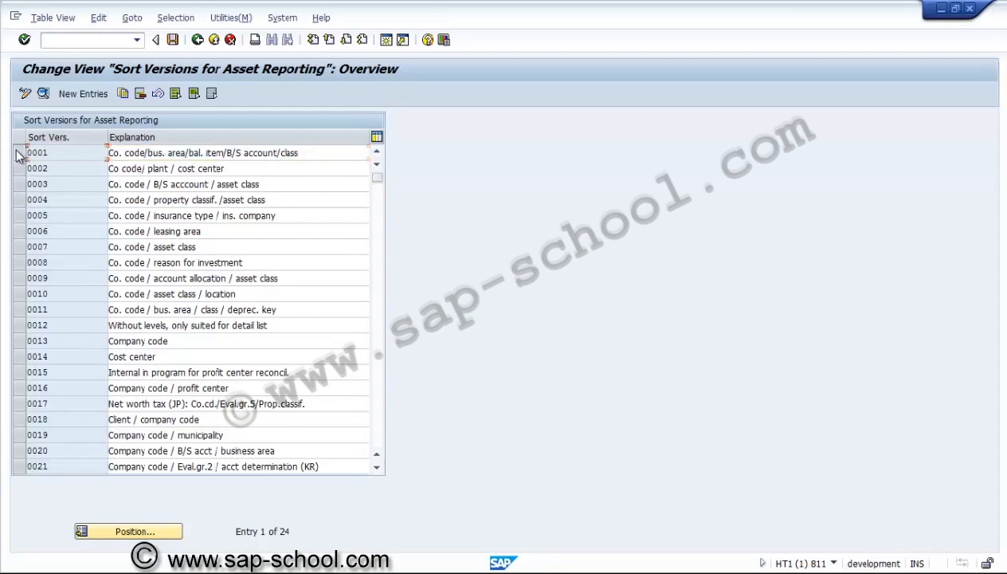
click(44, 94)
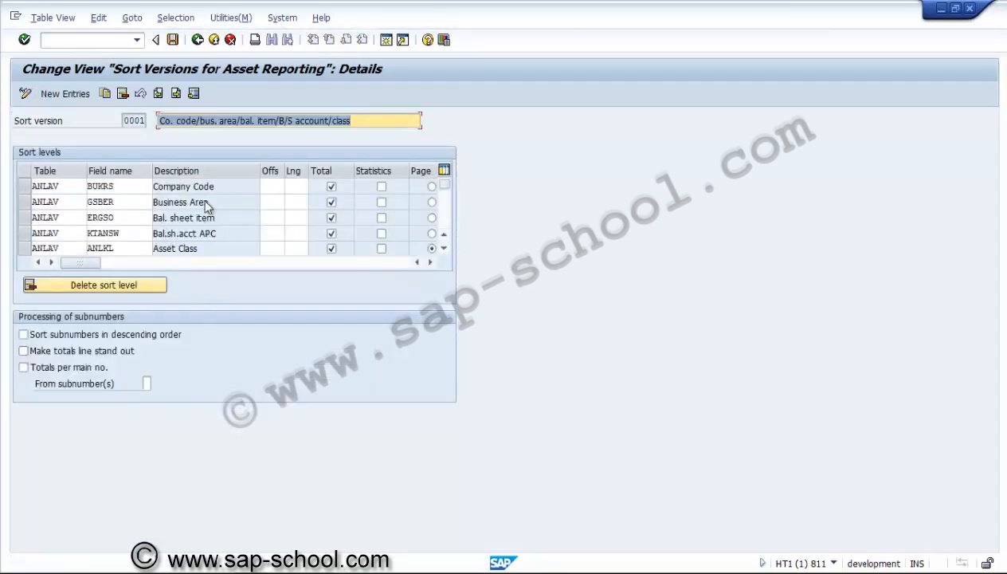
click(197, 40)
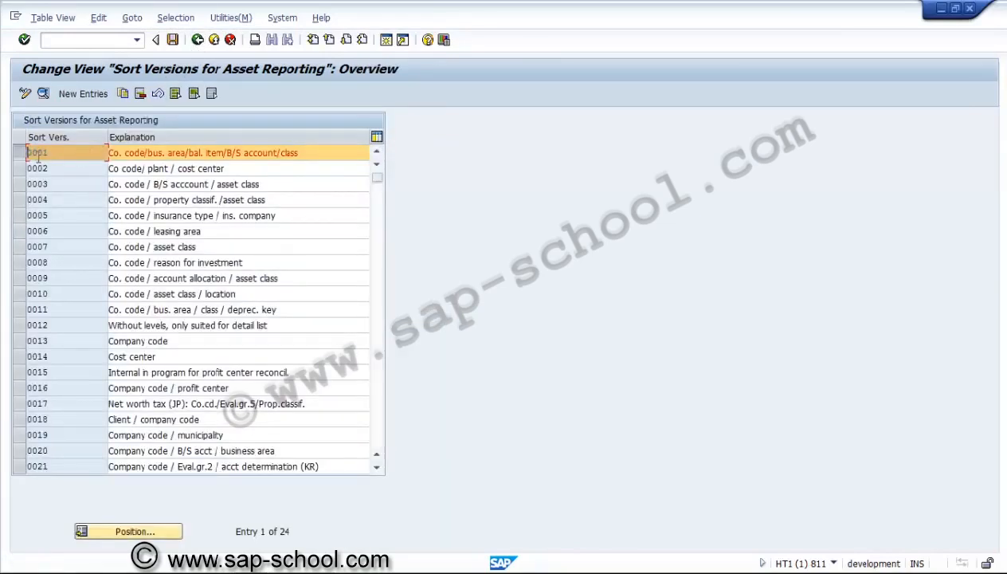
click(197, 40)
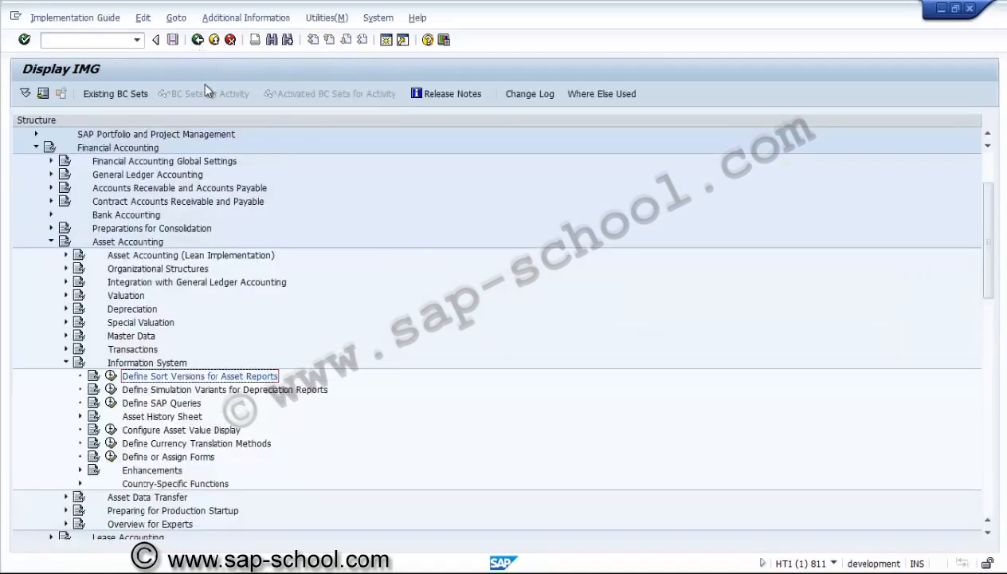
Collapse the Asset Accounting and Investment Management branches and open Stipulate Simulation Profiles in the Simulation node of Project System
click(51, 241)
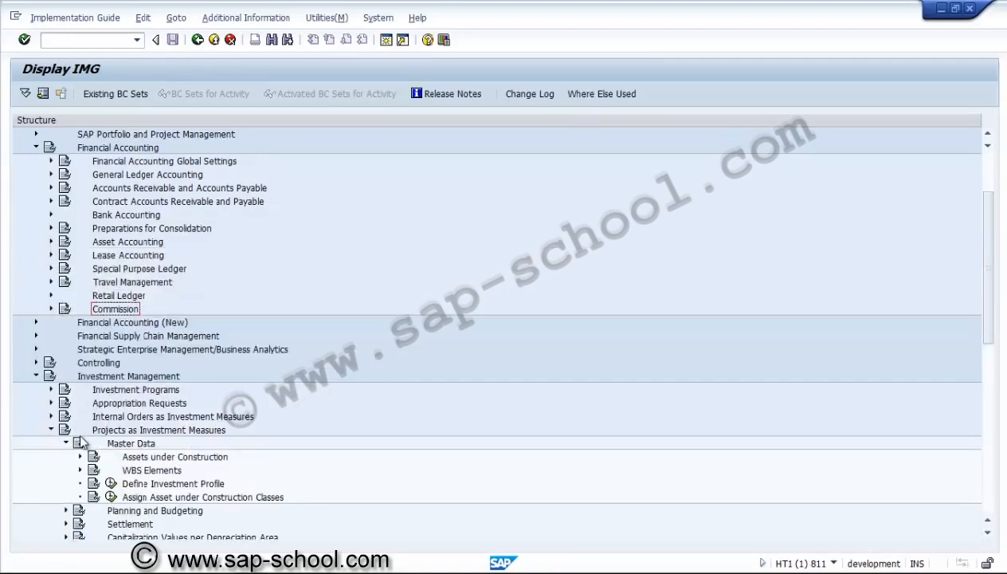
click(36, 375)
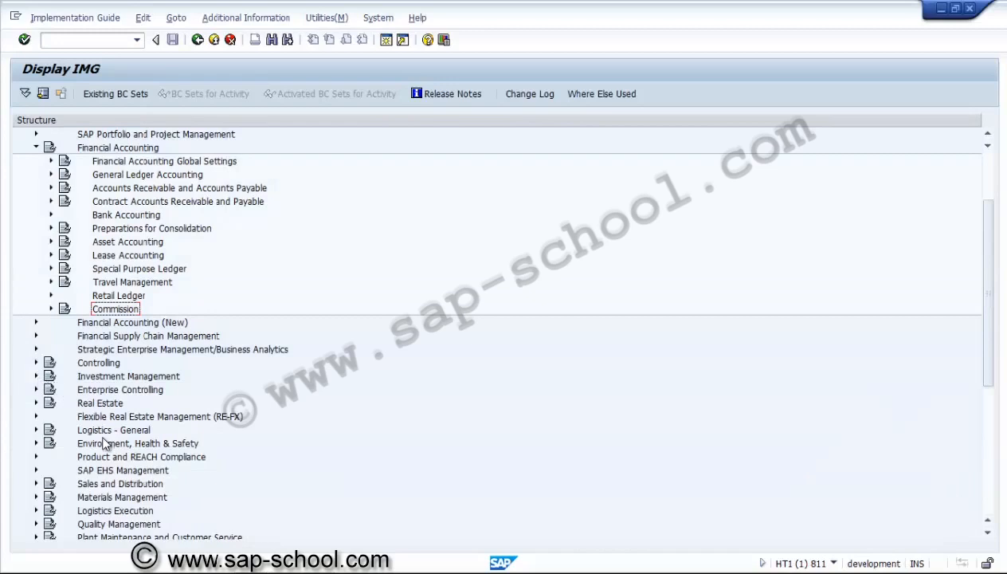
click(101, 486)
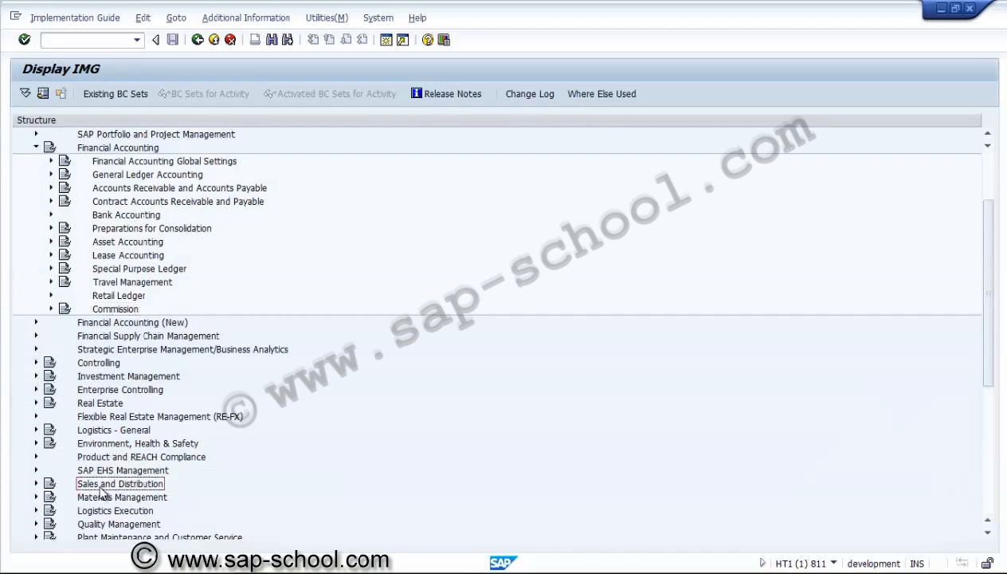
key(Down)
key(Down)
key(Down)
key(Down)
key(Down)
key(Down)
key(Down)
key(Down)
key(Down)
key(Down)
key(Down)
key(Down)
key(Down)
key(Down)
key(Down)
key(Down)
key(Down)
key(Down)
key(Down)
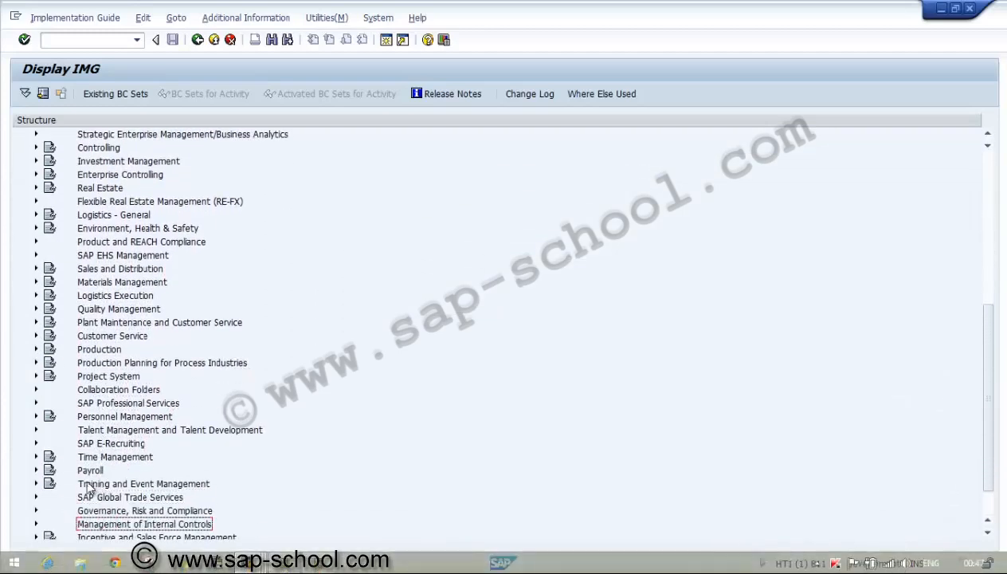
click(36, 376)
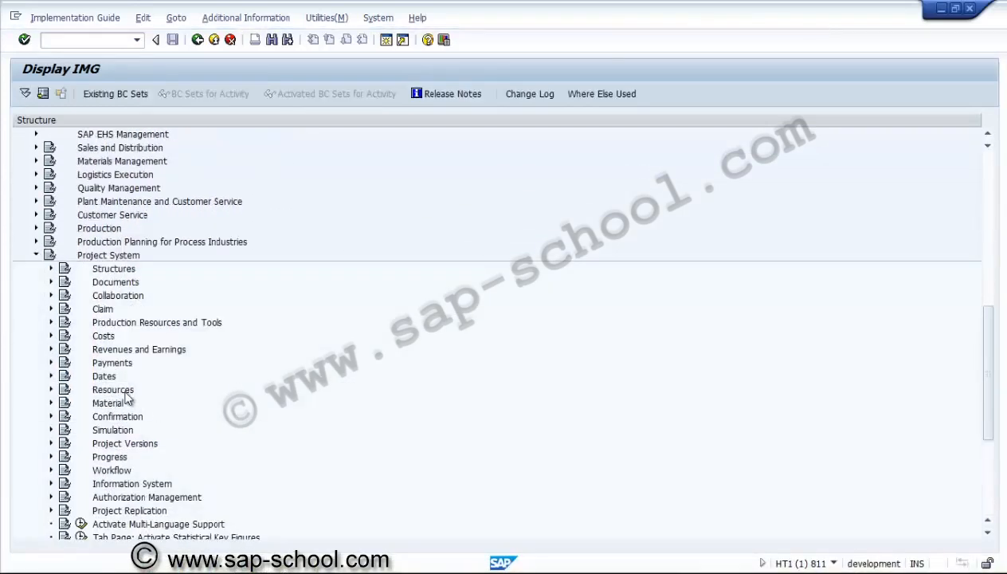
click(113, 435)
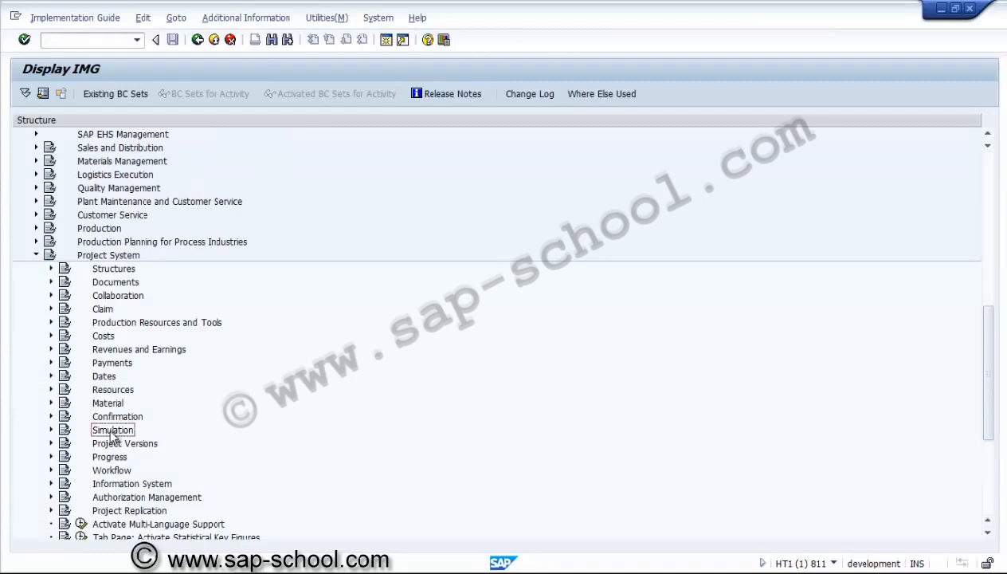
click(51, 430)
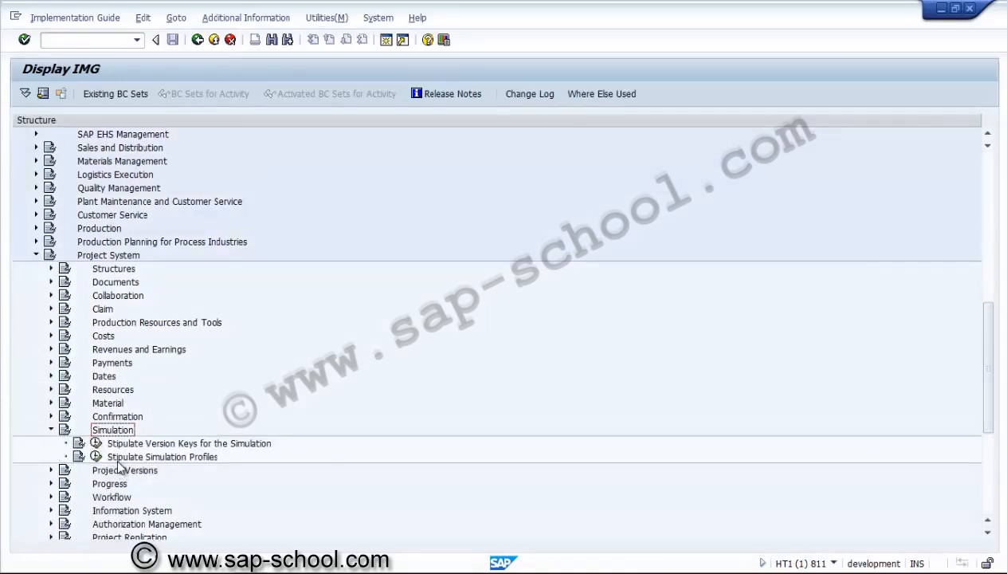
click(95, 457)
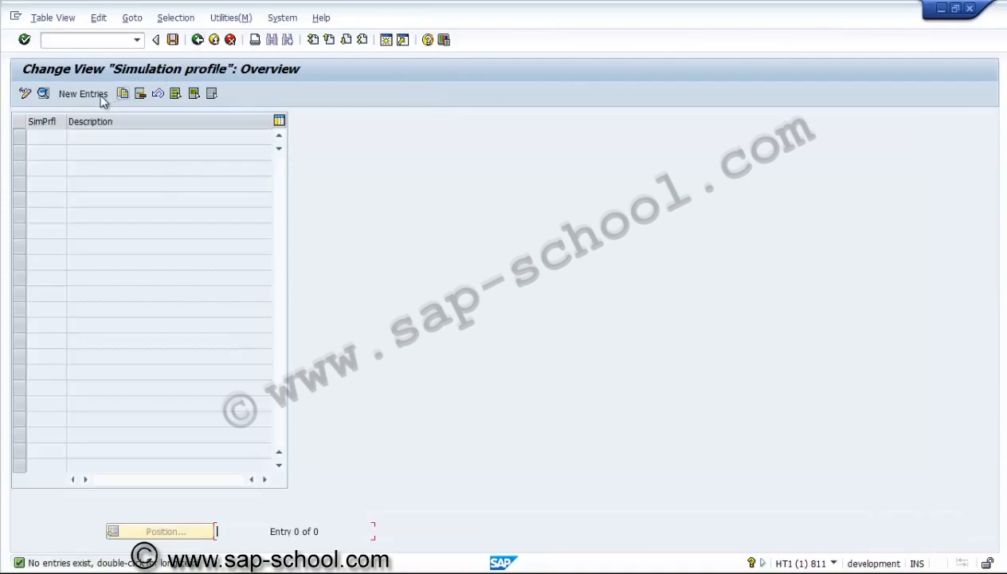
Create a new simulation profile ZUSS001 with the description "Simulation version"
click(64, 94)
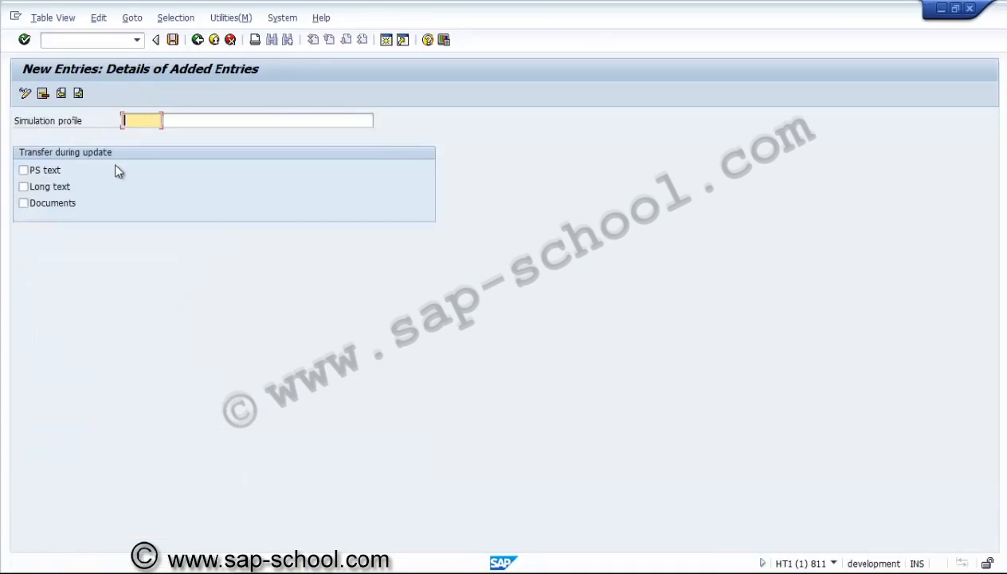
text(z)
key(BackSpace)
text(ZUSS001)
key(Tab)
text(sIM)
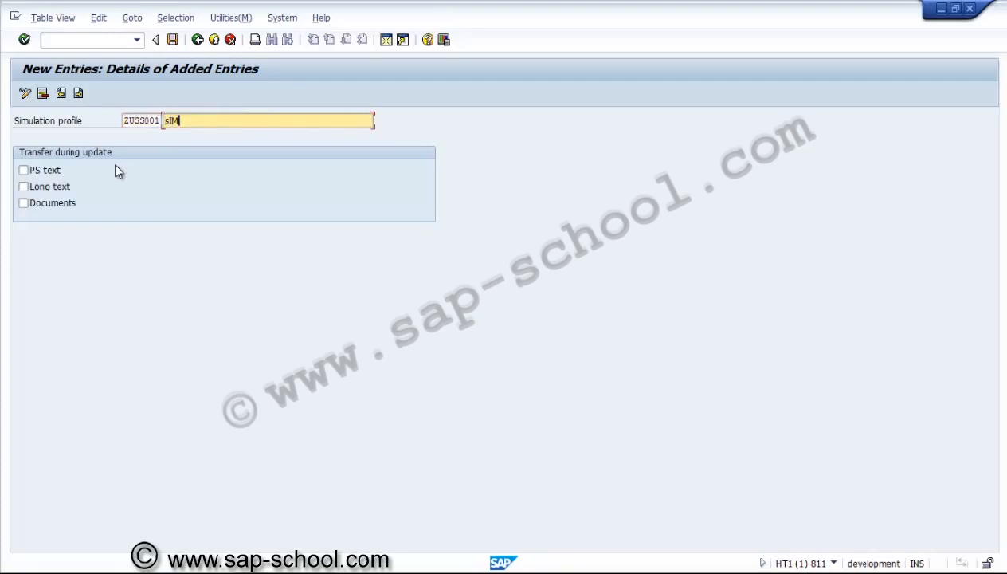
text(UL)
key(BackSpace)
key(BackSpace)
key(BackSpace)
key(BackSpace)
key(BackSpace)
text(Simulation version)
Enable transfer of PS text and long text during update, leaving Documents off, and save the simulation profile
click(59, 172)
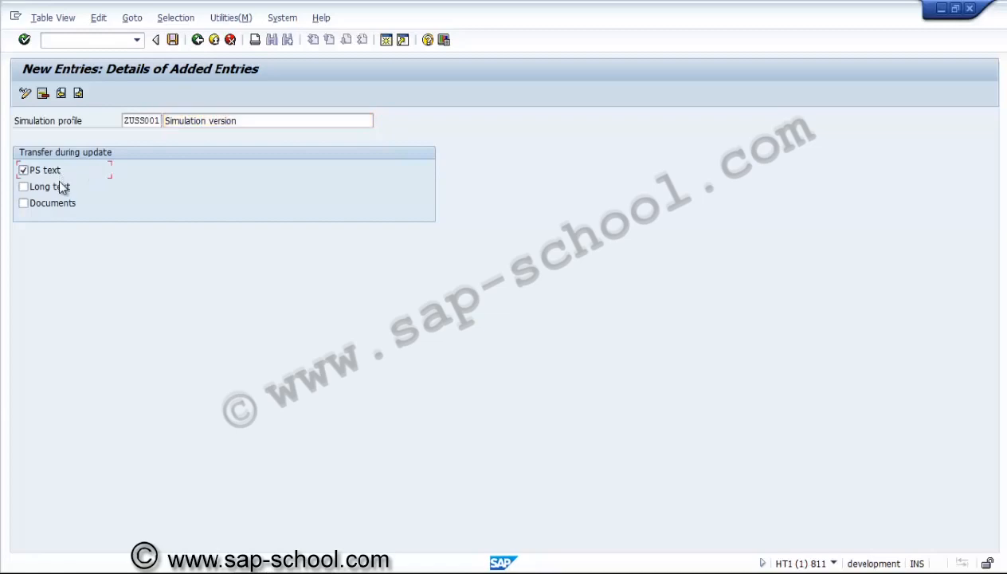
click(62, 186)
click(59, 204)
click(69, 205)
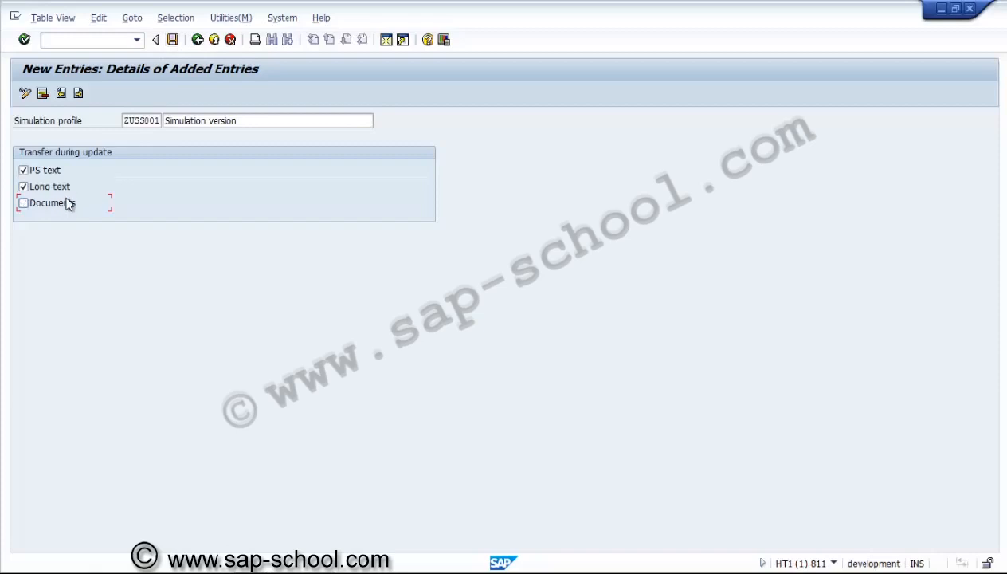
click(173, 40)
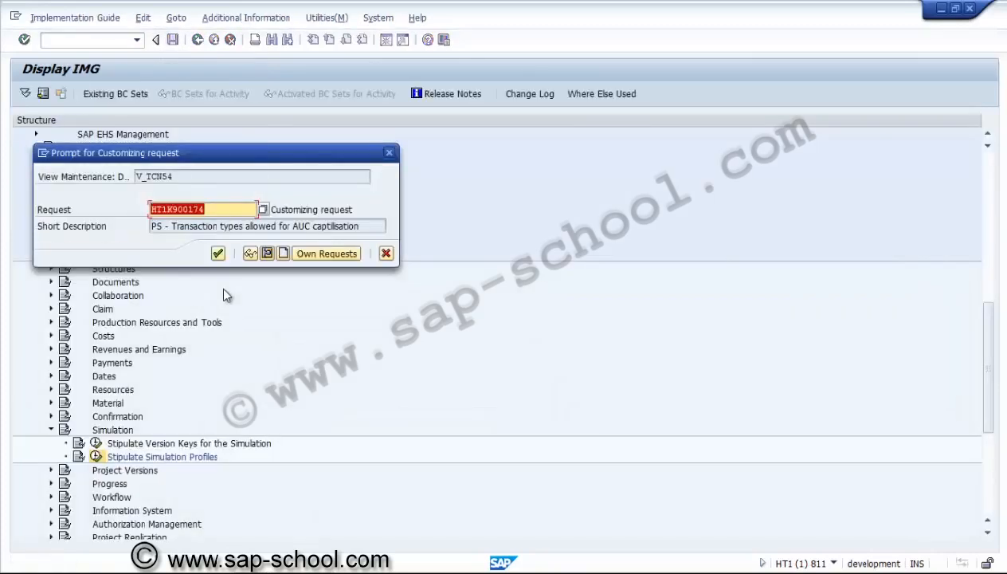
Create a customizing request described as "PS - Simulation version" and record the simulation profile in it
click(267, 252)
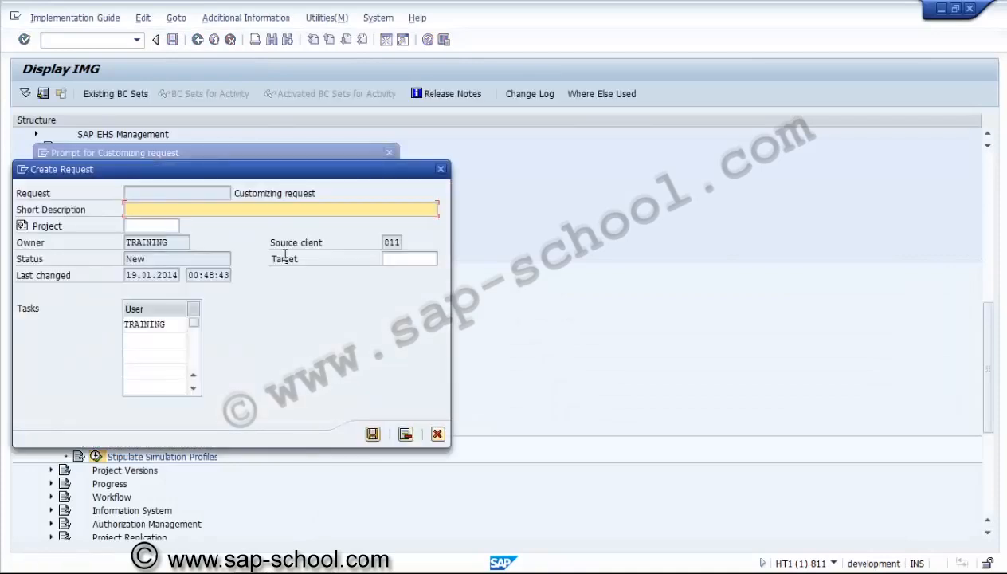
text(PS - Simulation version)
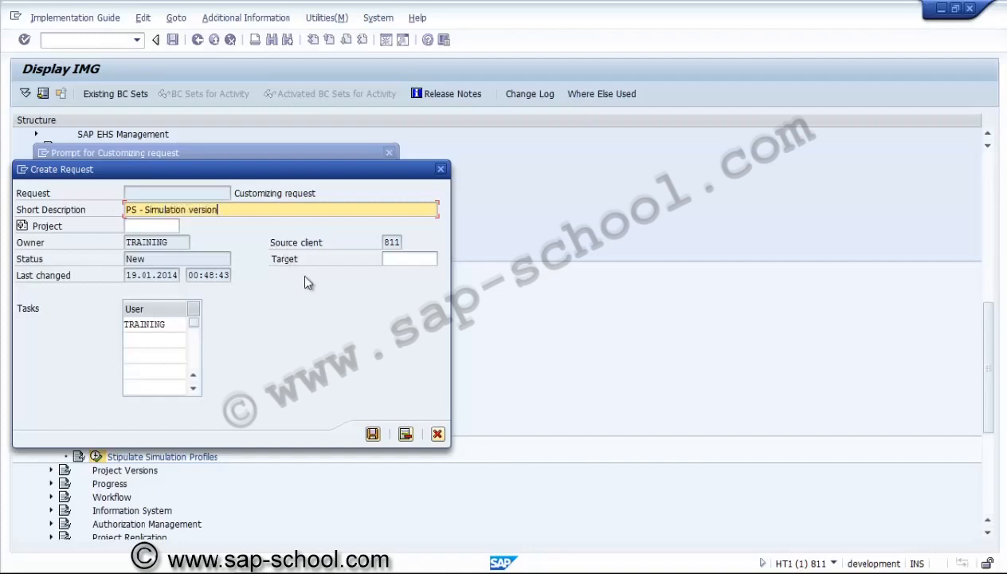
click(373, 434)
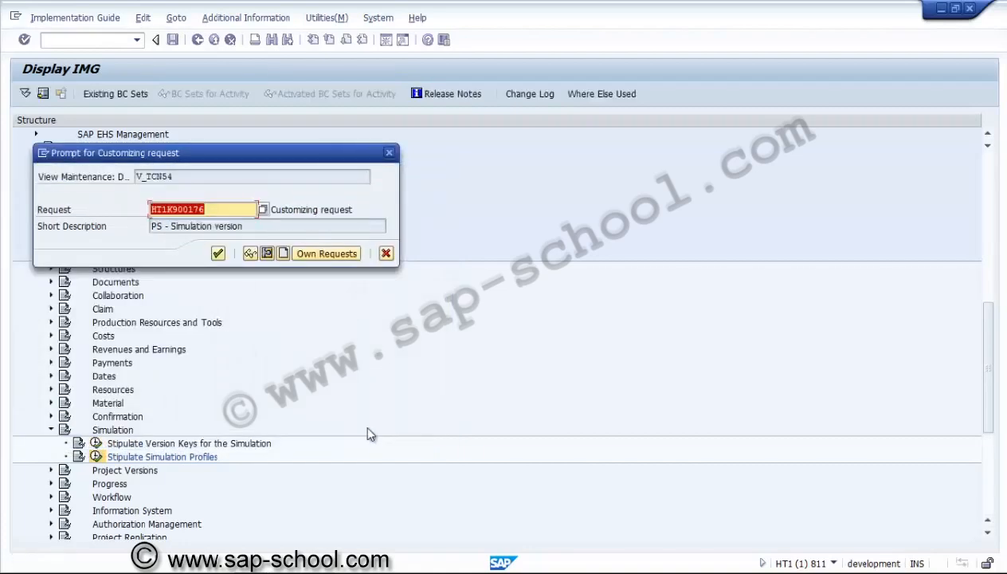
click(219, 253)
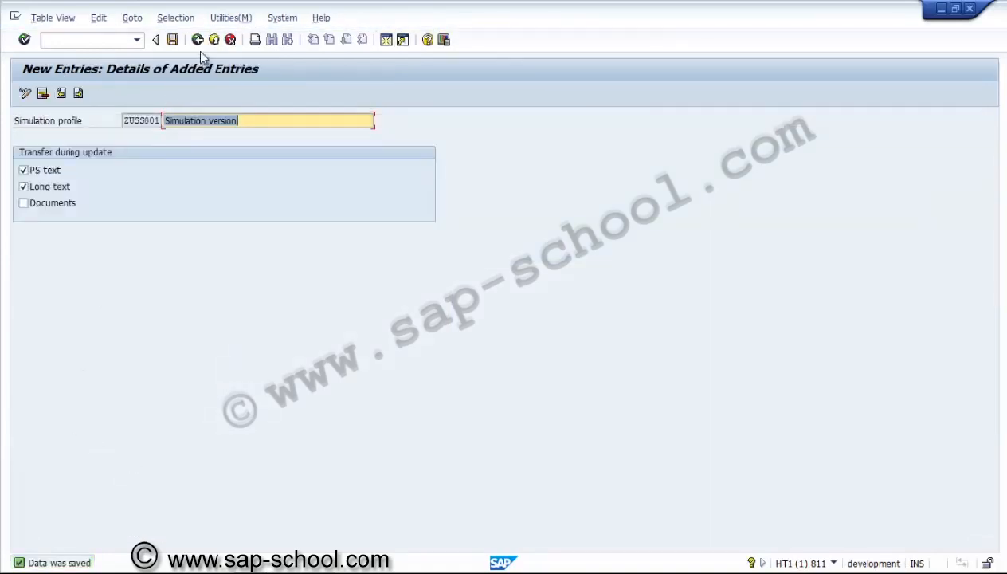
Return to the IMG structure and collapse the Simulation node of Project System
click(197, 39)
click(197, 39)
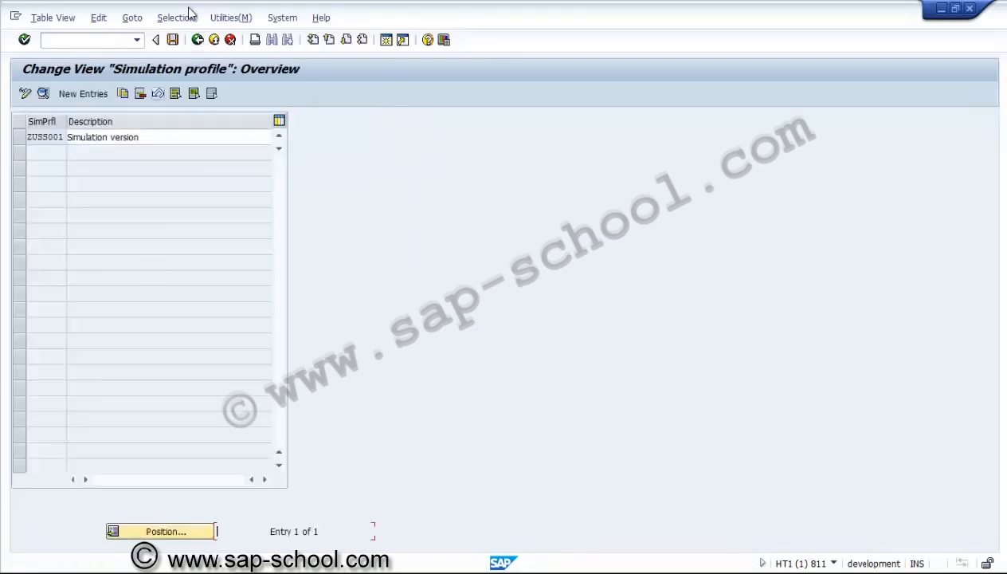
click(197, 40)
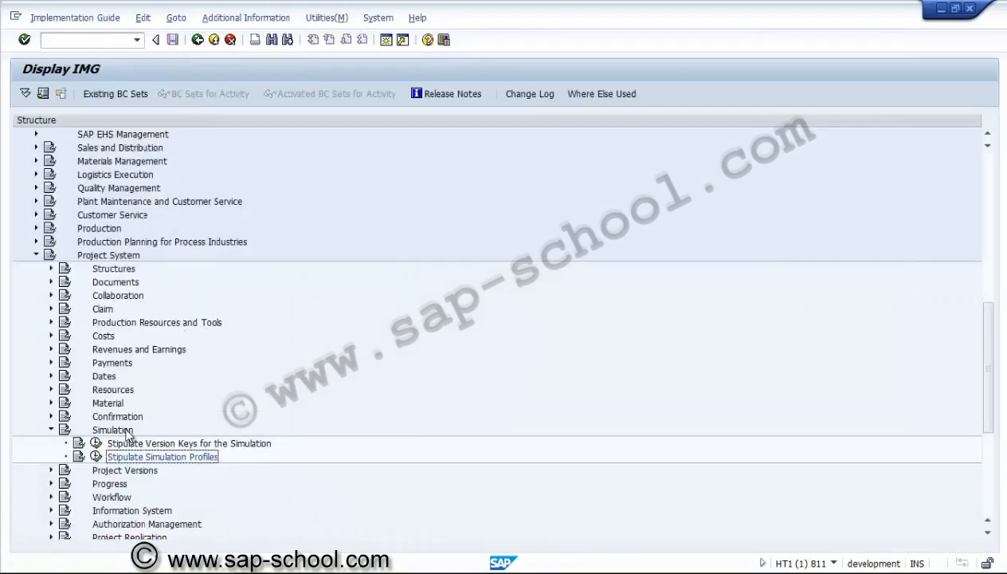
click(51, 429)
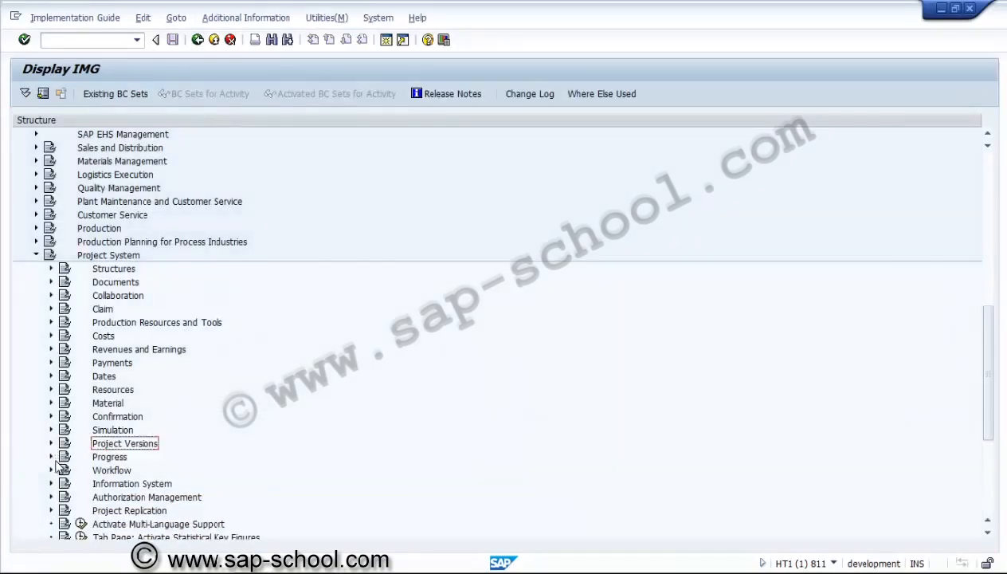
Review the project version profile 0000001 and its system status details, then return to the IMG structure and collapse Project Versions
click(51, 443)
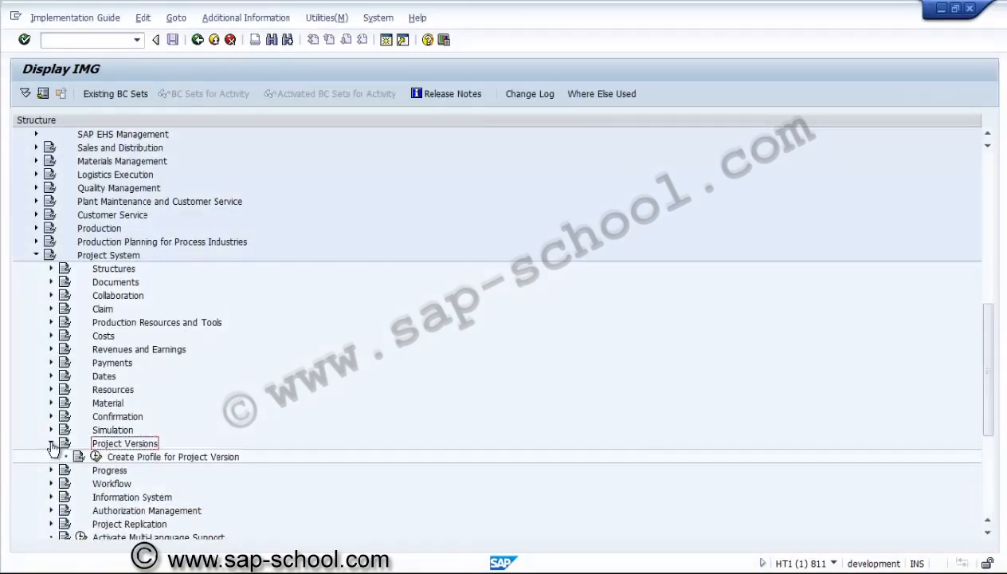
click(95, 457)
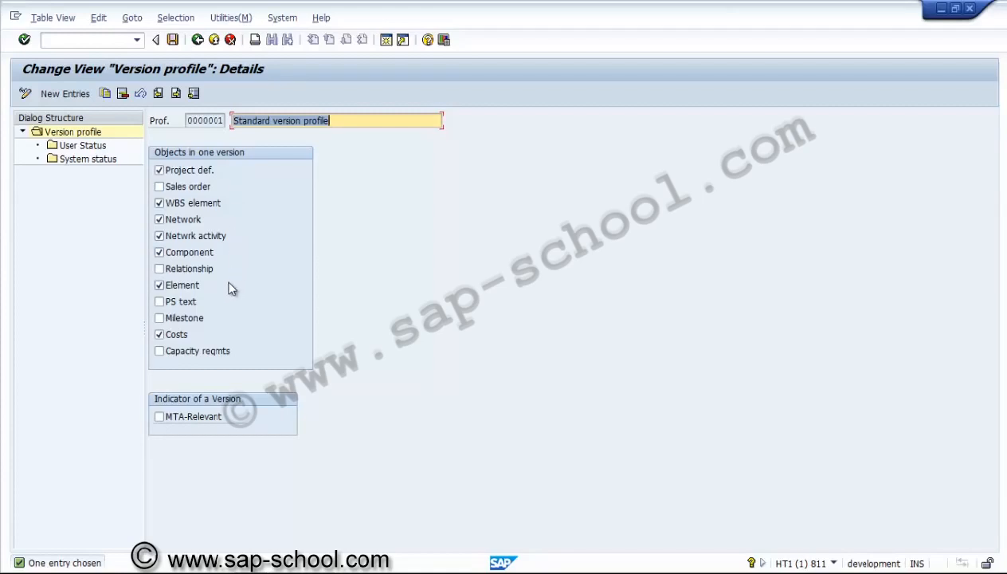
click(89, 148)
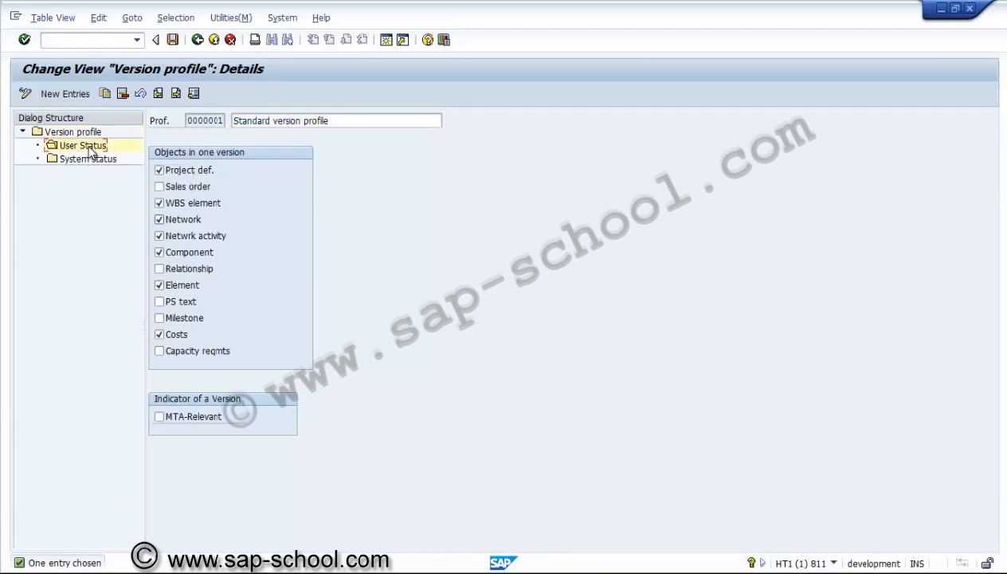
double_click(87, 159)
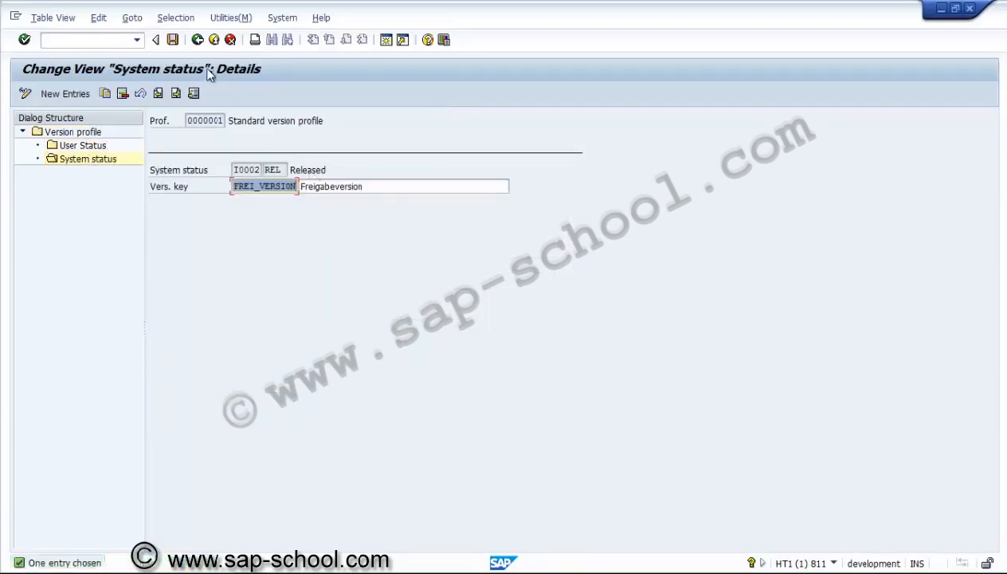
click(196, 40)
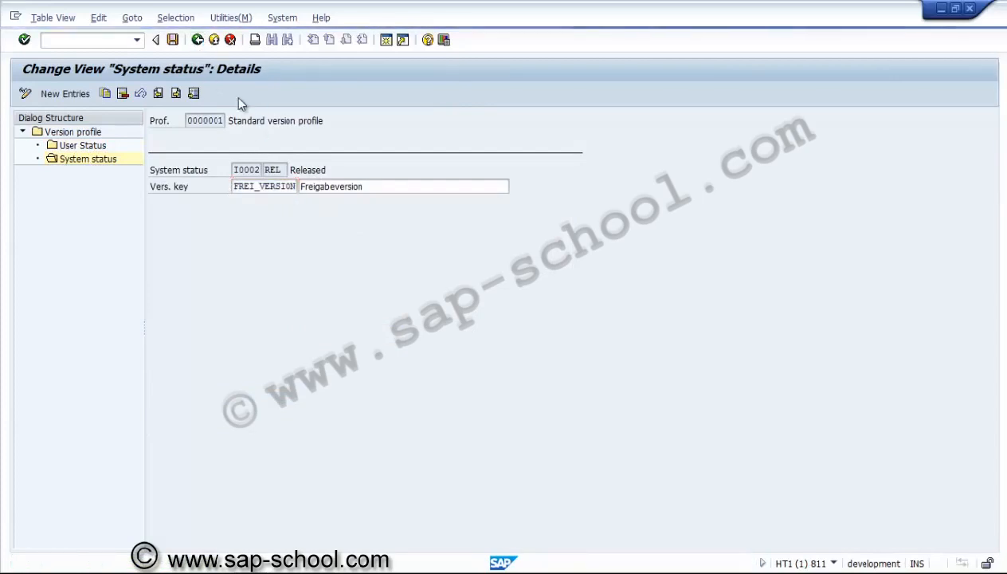
click(201, 45)
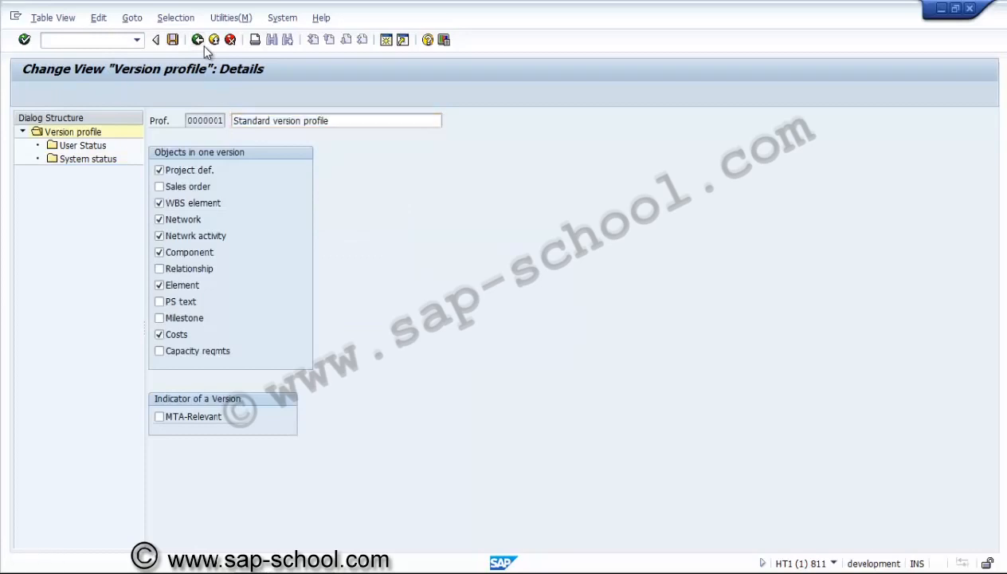
click(202, 46)
click(203, 46)
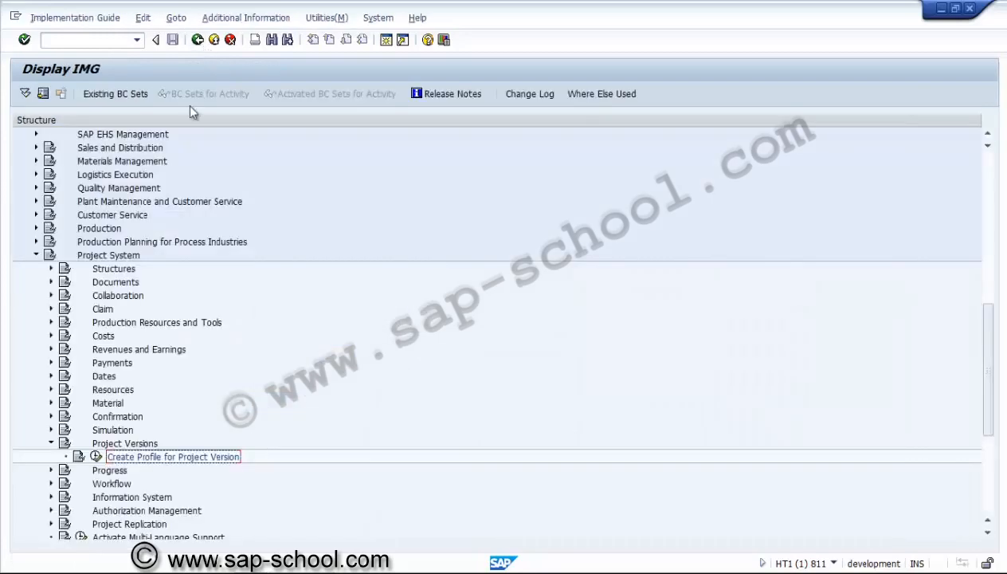
click(50, 443)
Open the Create Project Profile activity for the Work Breakdown Structure under Operative Structures
click(51, 268)
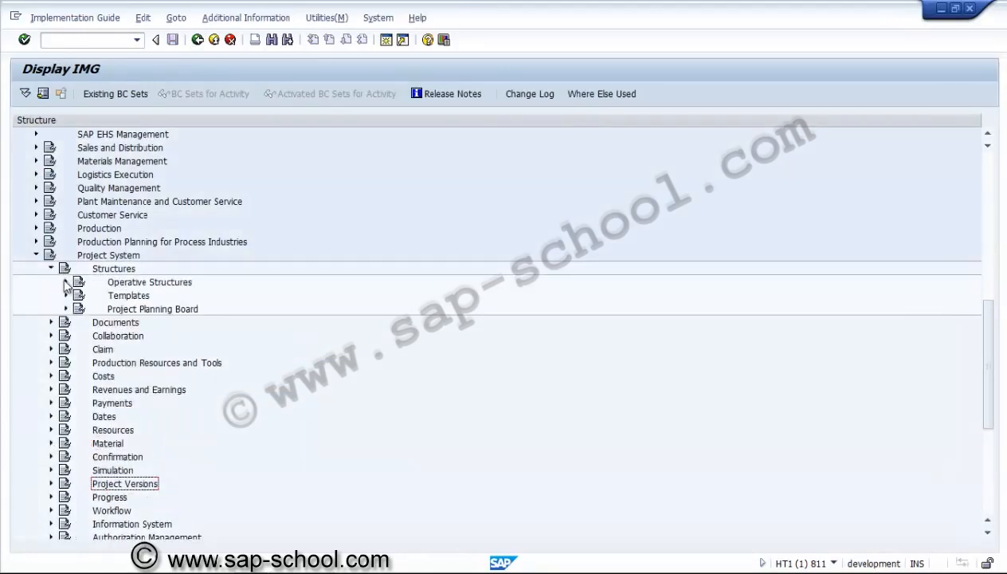
click(65, 282)
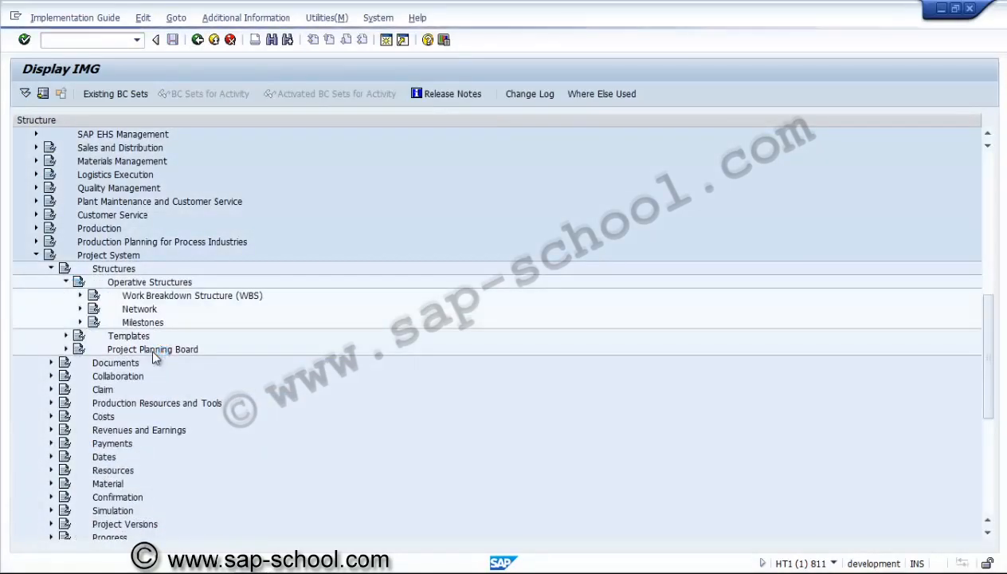
click(80, 295)
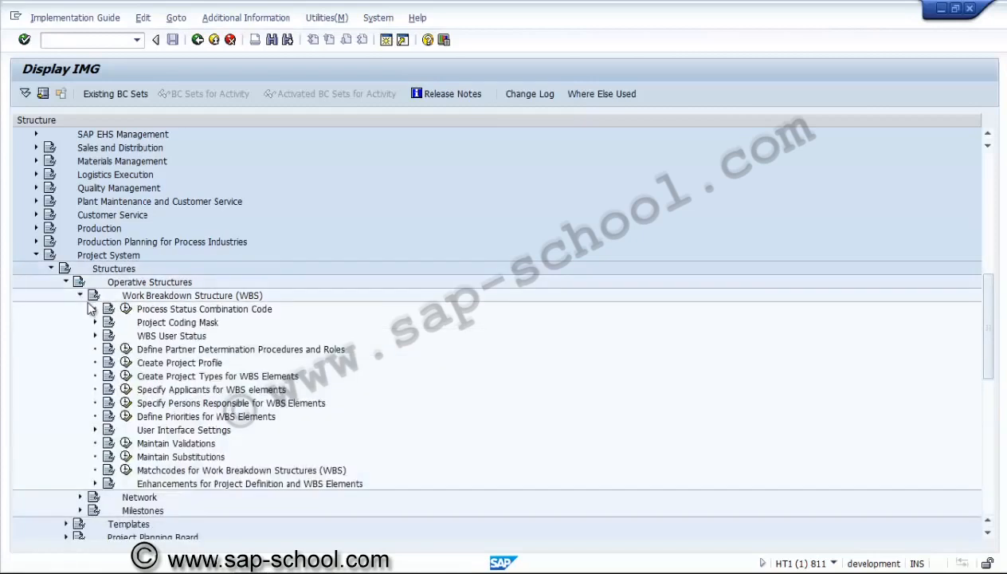
click(126, 363)
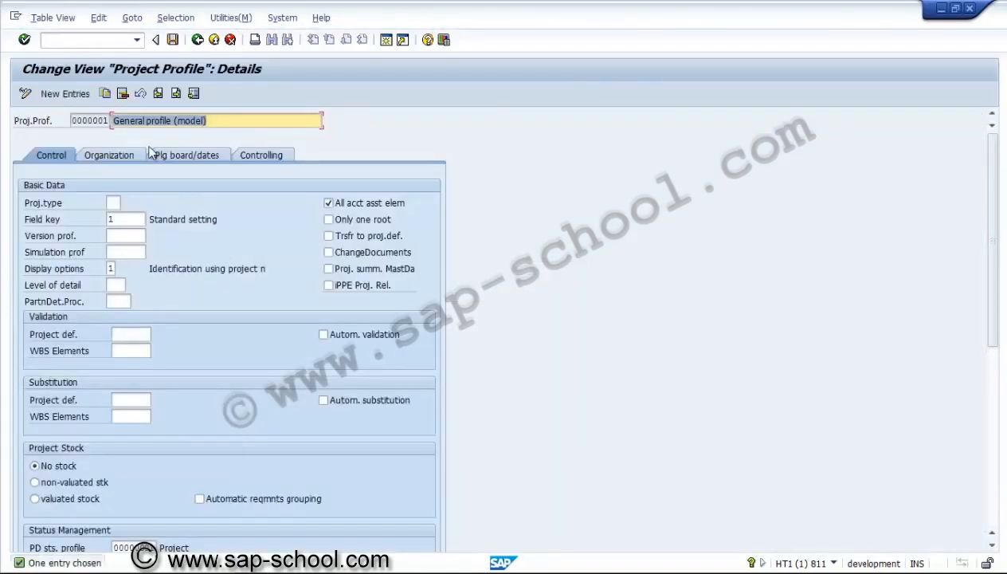
Copy the general project profile 0000001 to a new project profile with the key ZUS3000
click(104, 93)
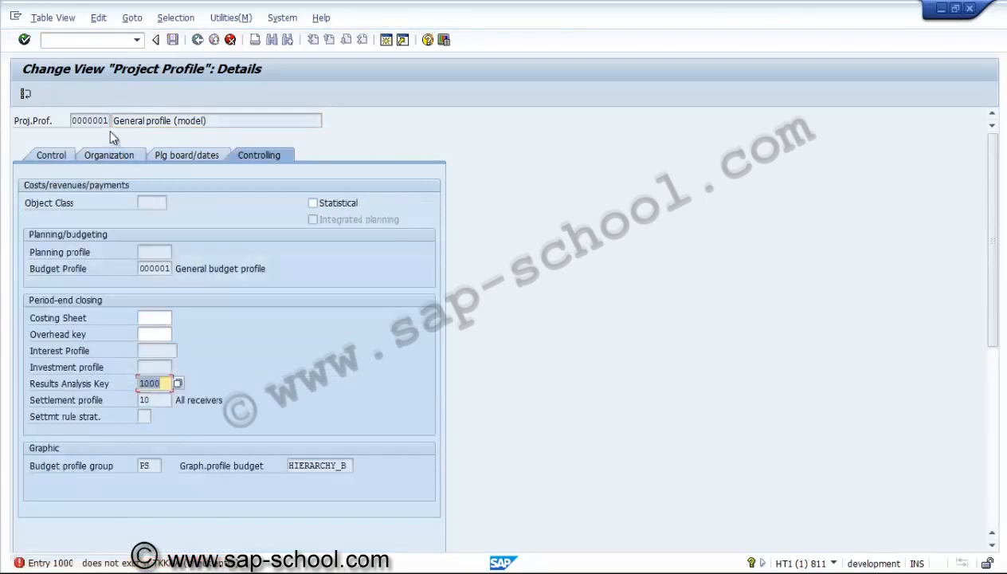
click(229, 40)
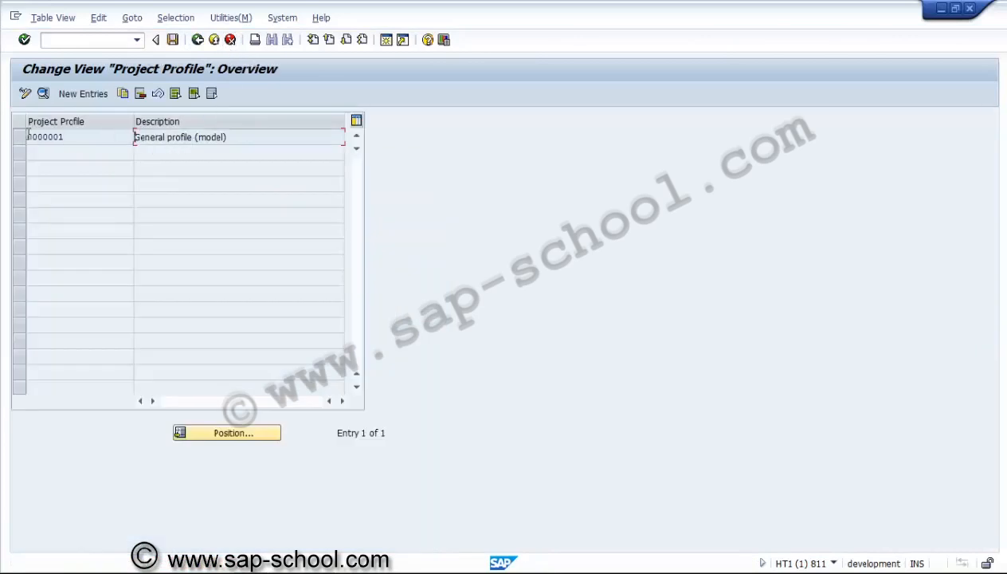
click(20, 136)
click(123, 95)
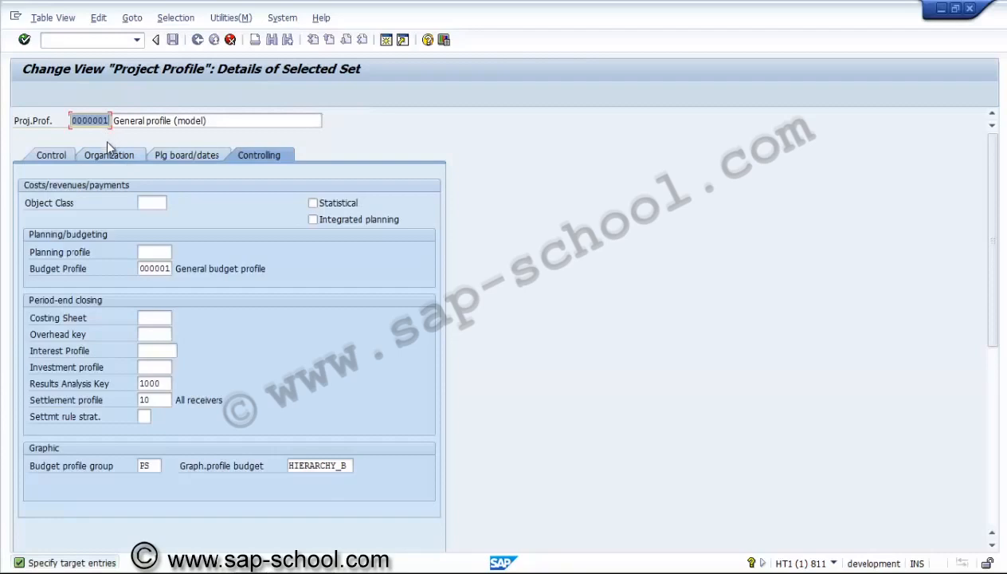
text(Z)
text(Z)
click(208, 120)
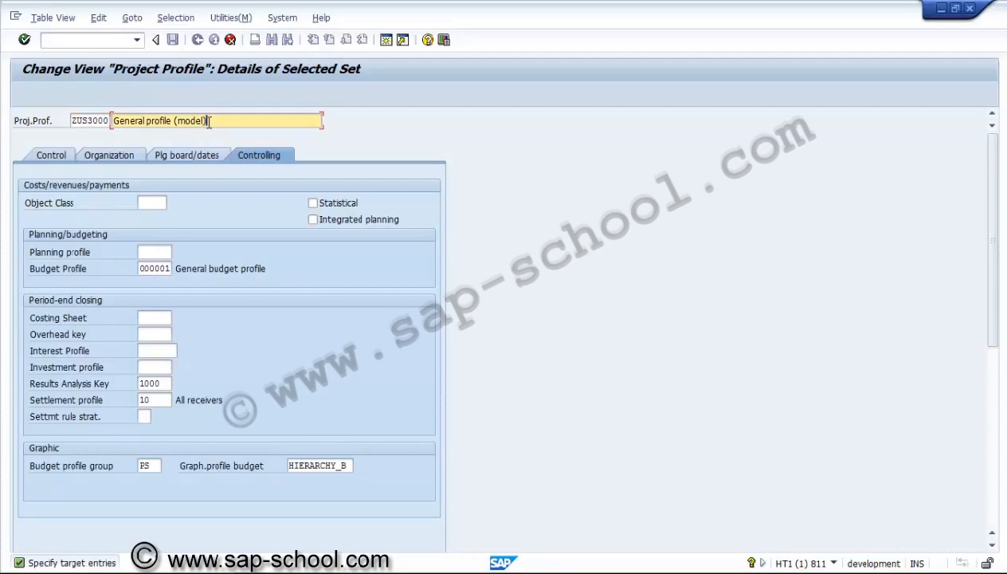
key(shift+Left)
key(shift+Left)
key(shift+Left)
key(shift+Left)
key(shift+Left)
key(shift+Left)
key(shift+Left)
key(shift+Left)
key(shift+Left)
key(shift+Left)
key(shift+Left)
key(shift+Left)
key(shift+Left)
key(shift+Left)
key(shift+Left)
key(shift+Left)
key(shift+Left)
key(shift+Left)
key(shift+Left)
key(shift+Left)
text(p)
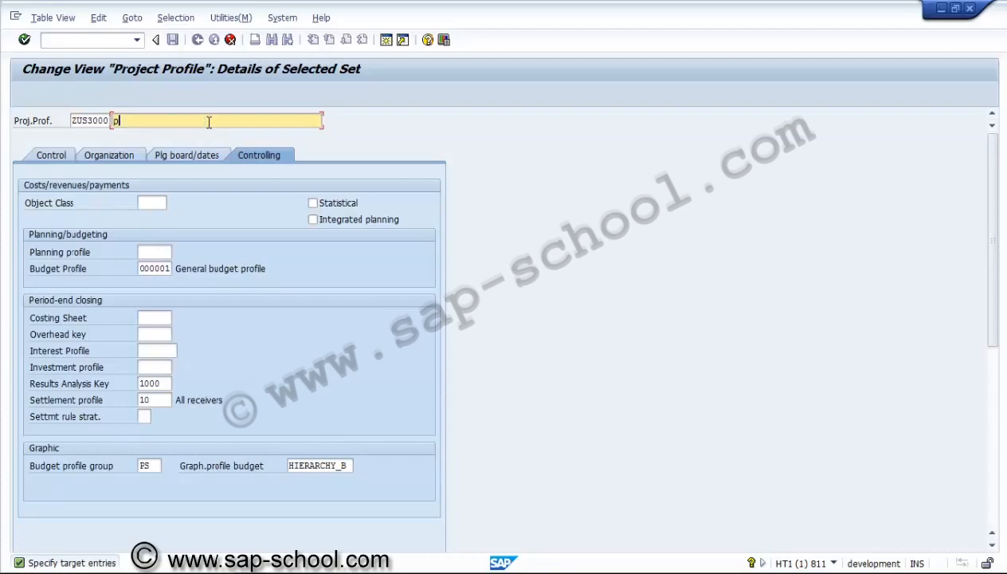
text(ROJECT PROFILE)
key(BackSpace)
Set the new project profile's description to "Project profile for US/3000"
key(shift+Left)
key(shift+Left)
key(shift+Left)
key(shift+Left)
key(shift+Left)
key(shift+Left)
key(shift+Left)
key(shift+Left)
key(shift+Left)
key(shift+Left)
key(shift+Left)
key(shift+Left)
key(shift+Left)
key(shift+Left)
key(shift+Left)
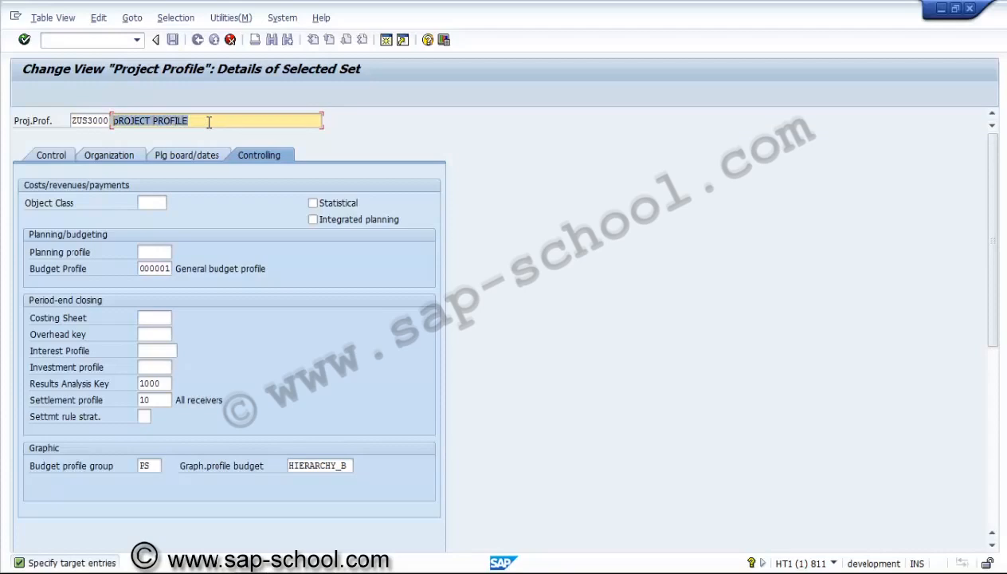
text(Project)
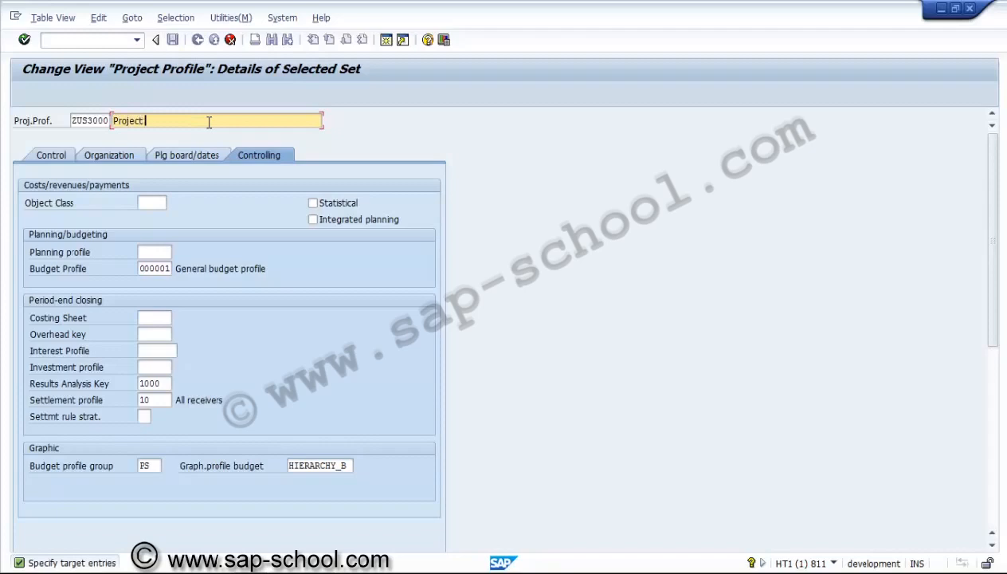
text( profile for US/3000)
Set the project type in the profile's control data to 20, Expansion / diversification
click(74, 157)
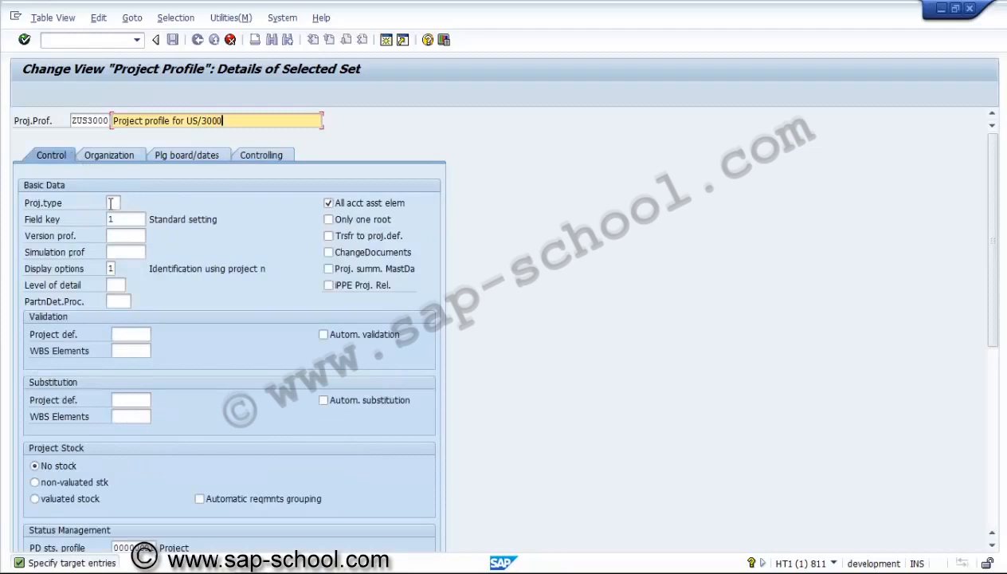
click(114, 202)
click(127, 203)
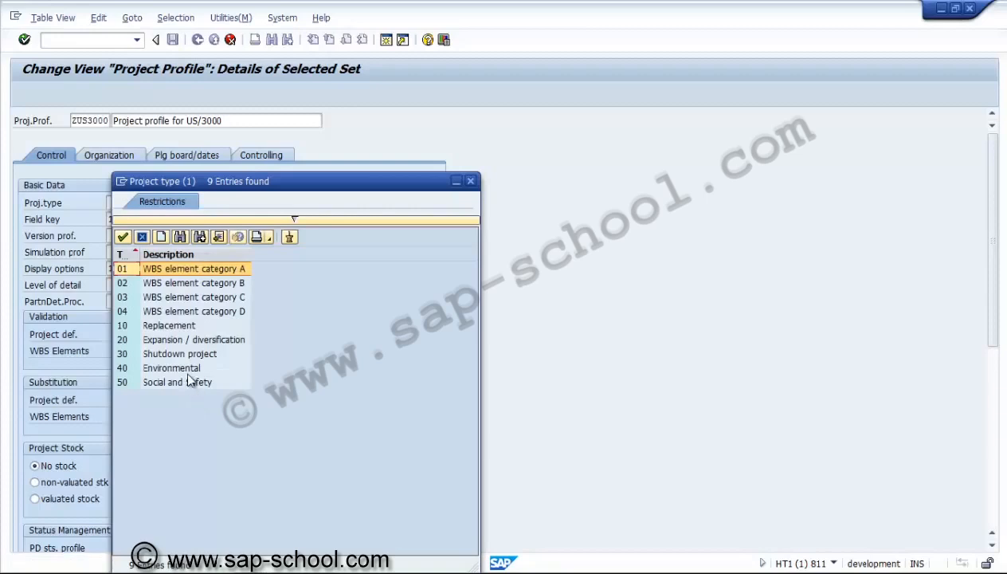
double_click(163, 339)
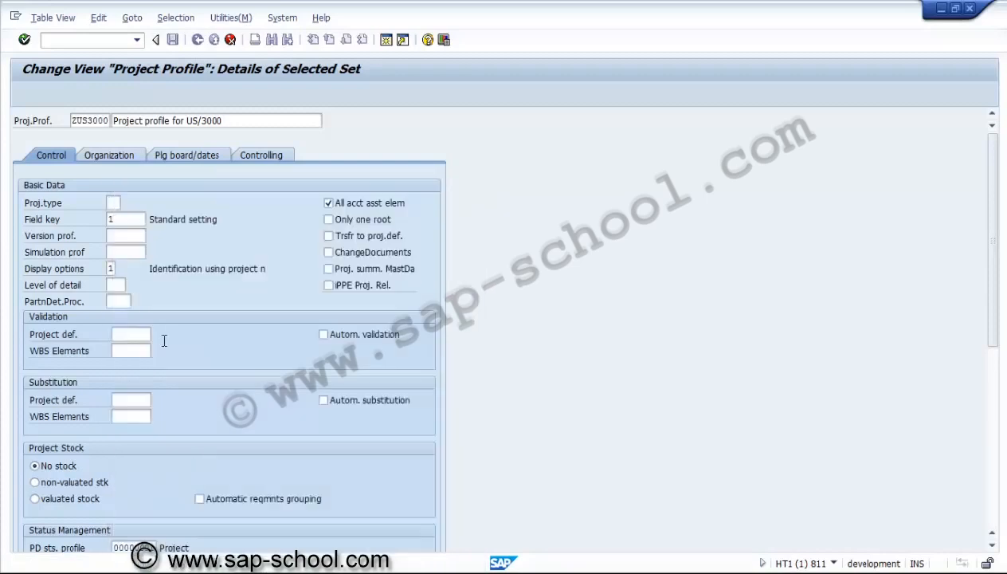
Assign version profile 0000001 and simulation profile ZUSS001 to the project profile
click(132, 220)
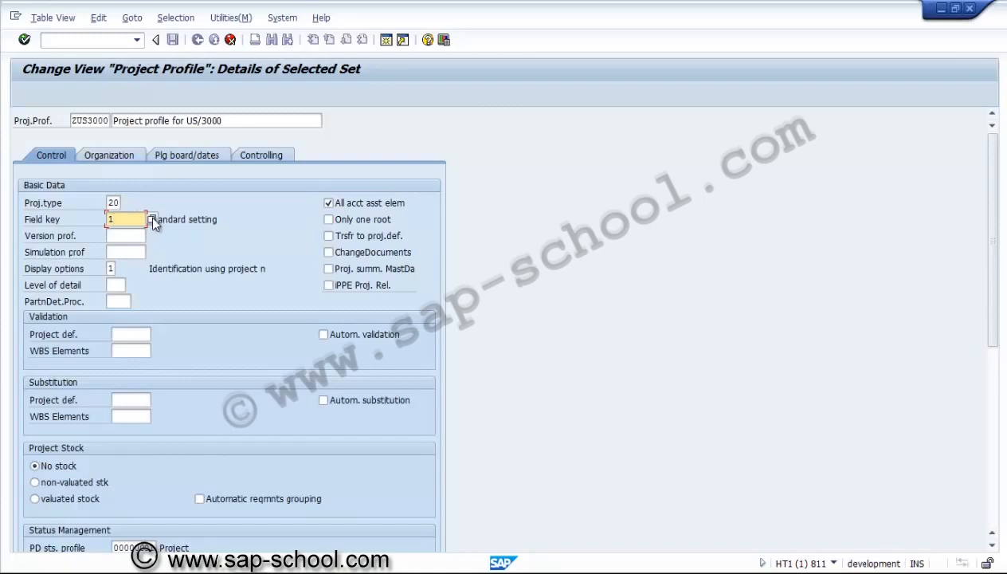
click(136, 232)
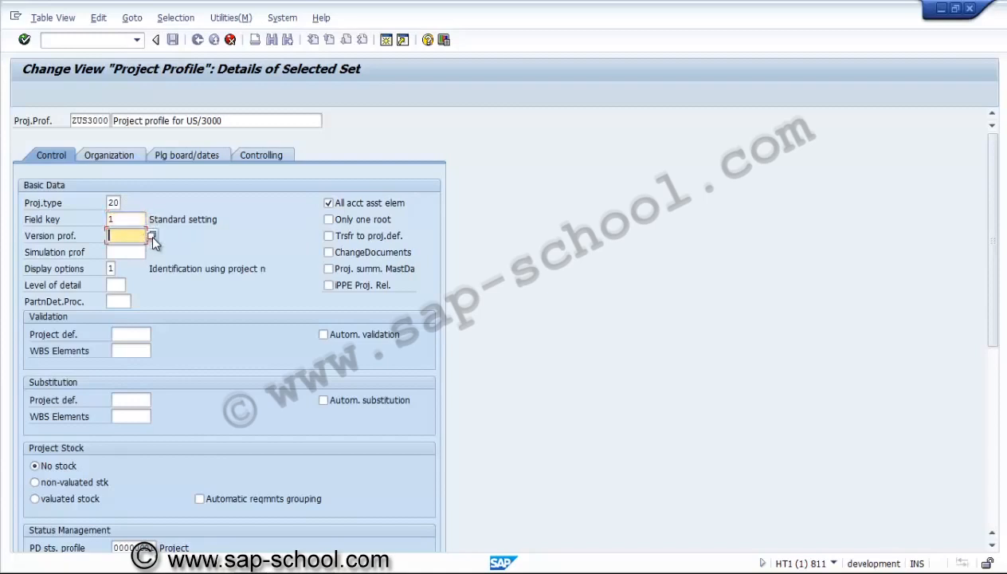
click(152, 235)
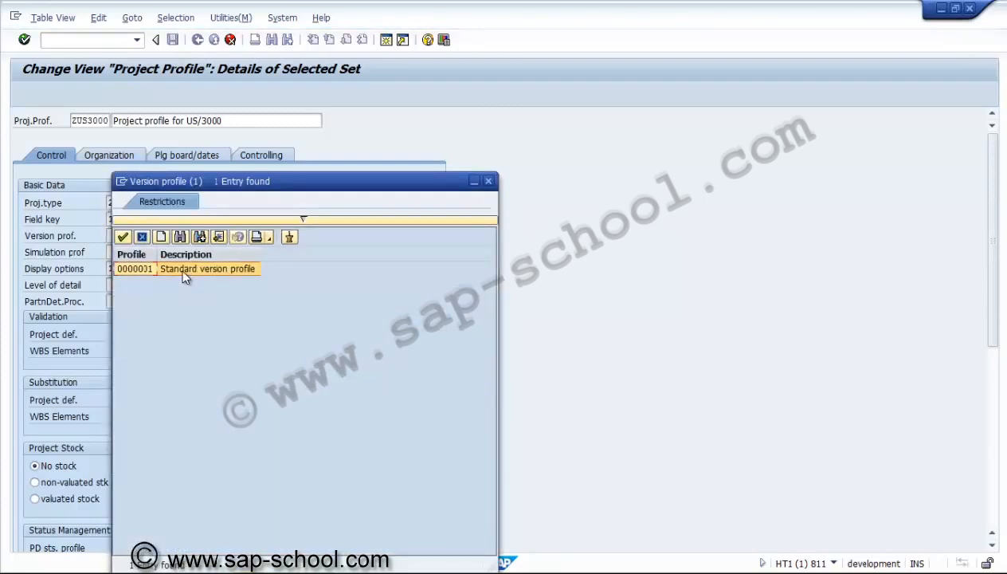
double_click(183, 269)
click(150, 253)
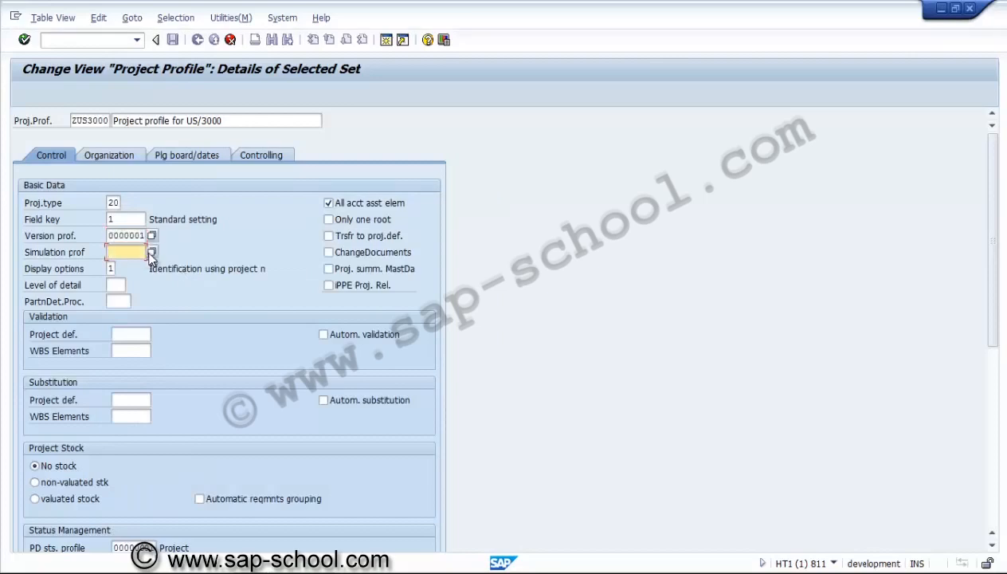
click(151, 253)
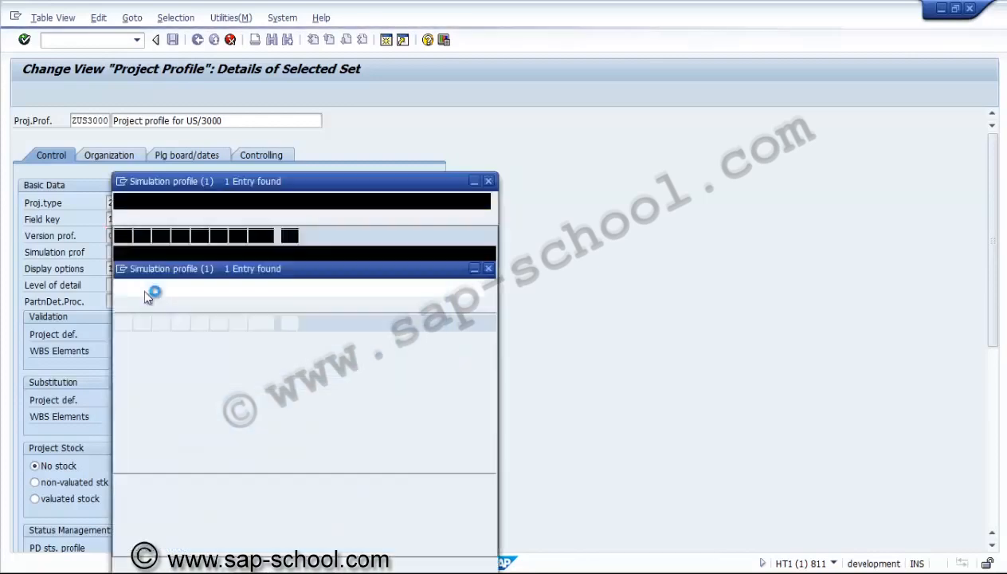
double_click(147, 271)
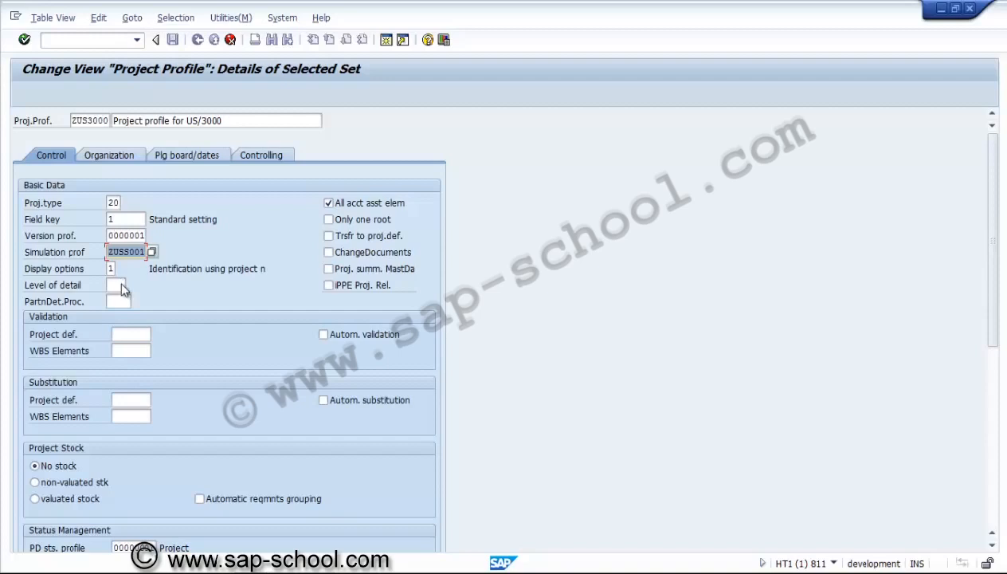
Enable Only one root, ChangeDocuments and Proj. summ. MastDa, and disable All acct asst elem for the project profile
click(328, 219)
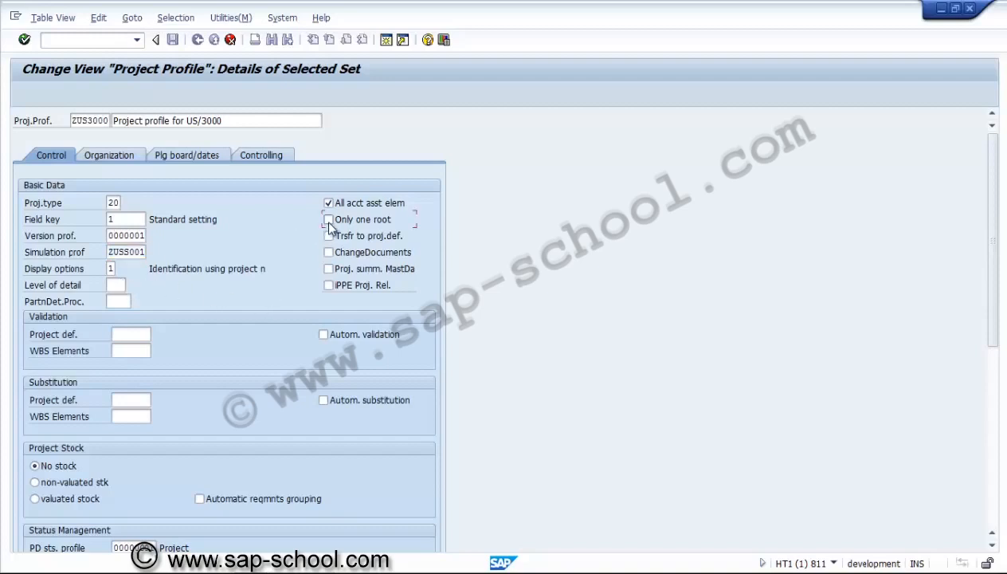
click(328, 203)
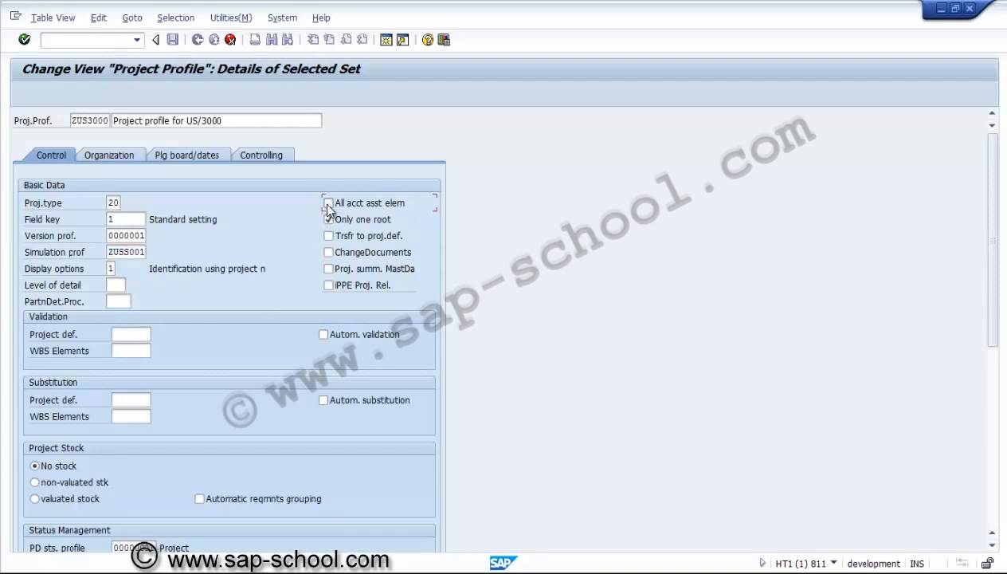
click(330, 253)
click(330, 271)
Set the display option to 1, Identification using project number, and the level of detail to 99
click(111, 269)
text(1)
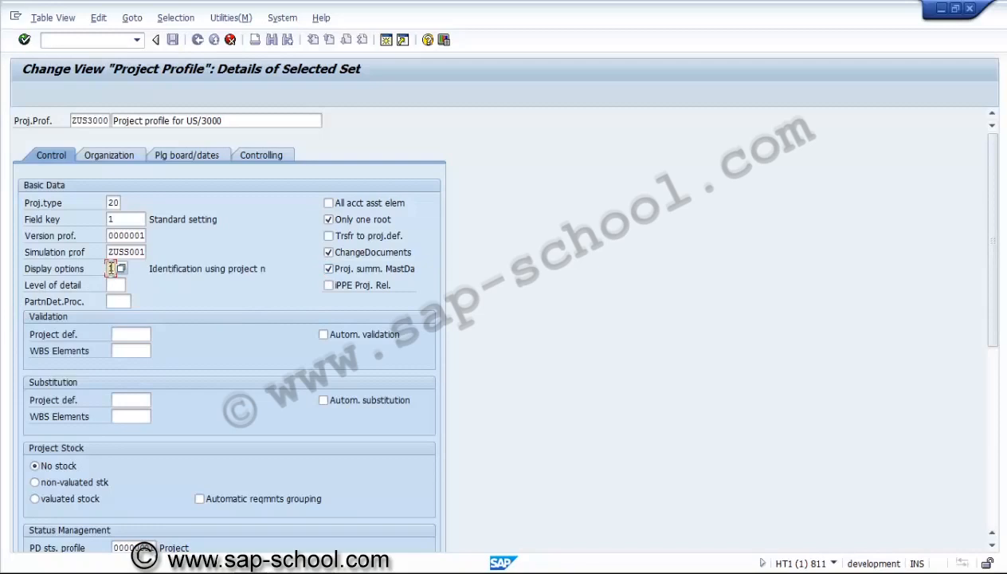
click(121, 268)
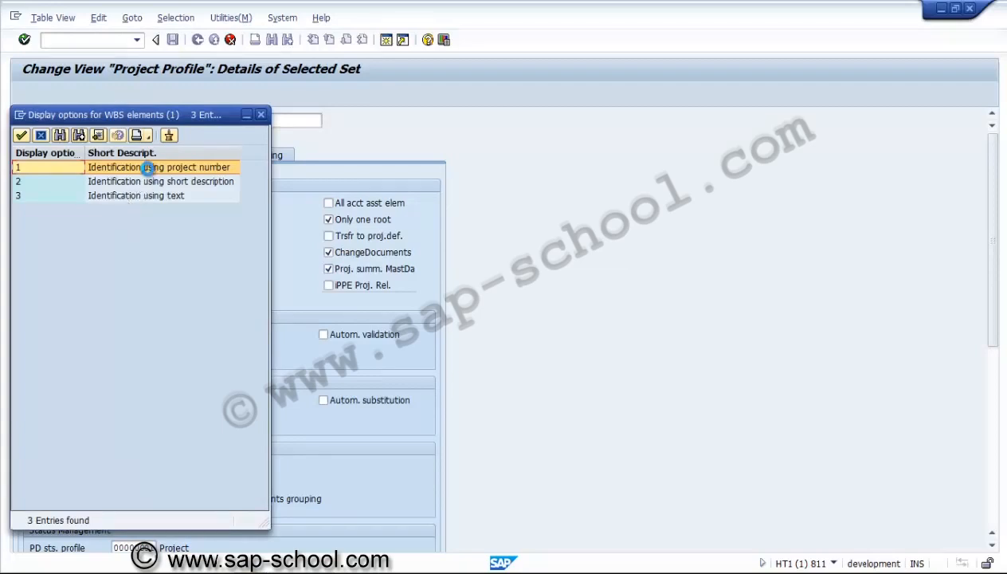
double_click(148, 167)
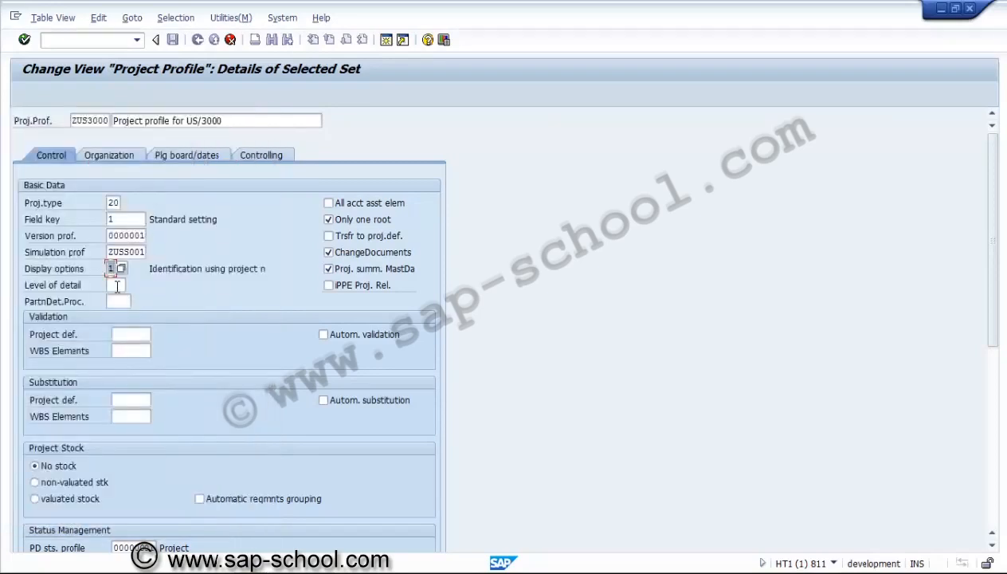
click(117, 286)
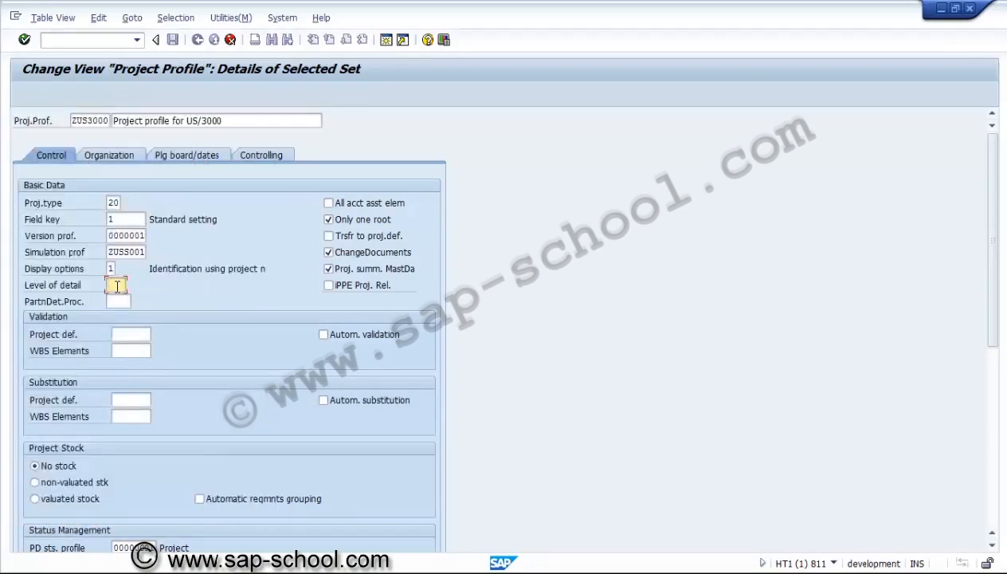
text(99)
Leave the validation and substitution fields empty and set the project stock to valuated stock
click(134, 335)
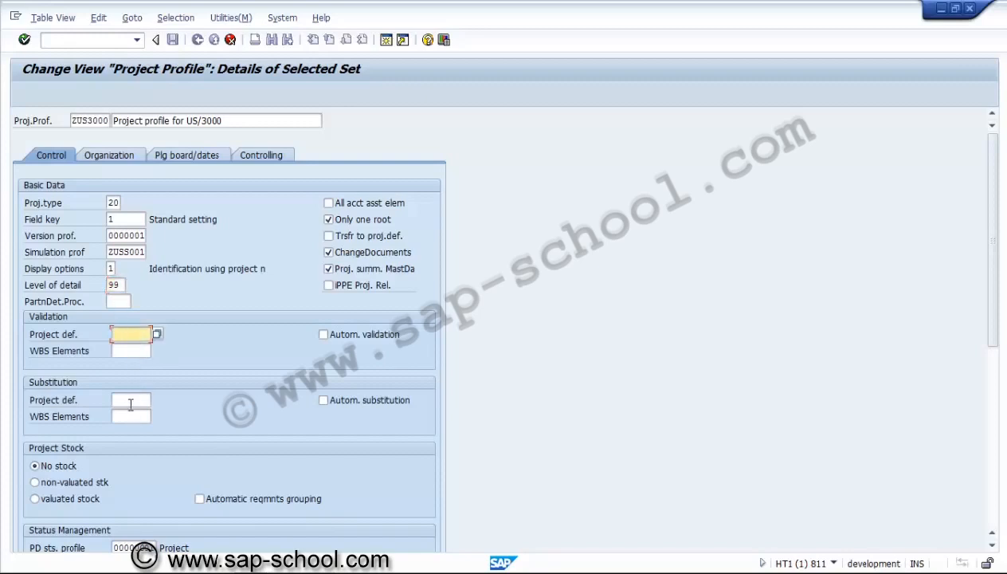
click(131, 402)
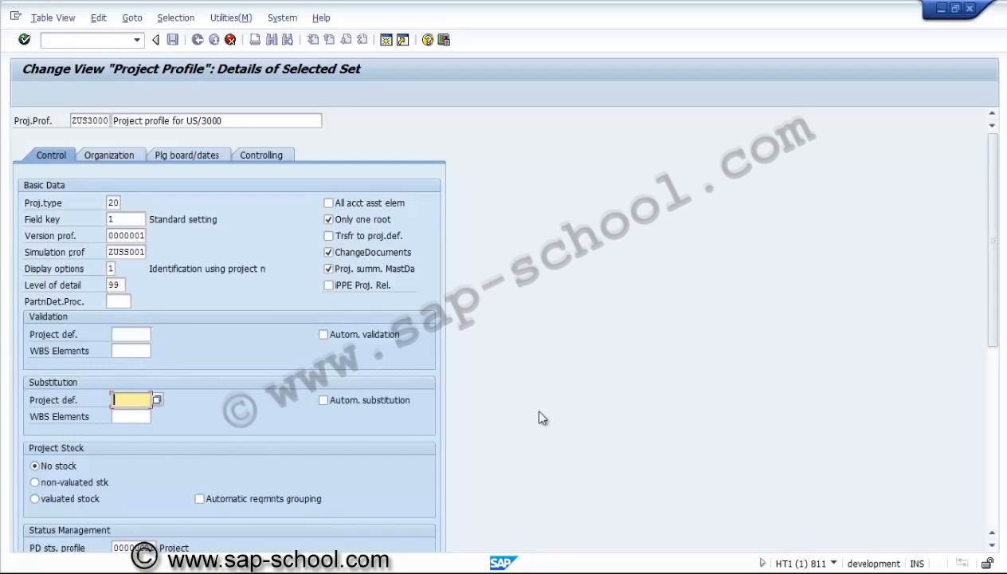
click(46, 494)
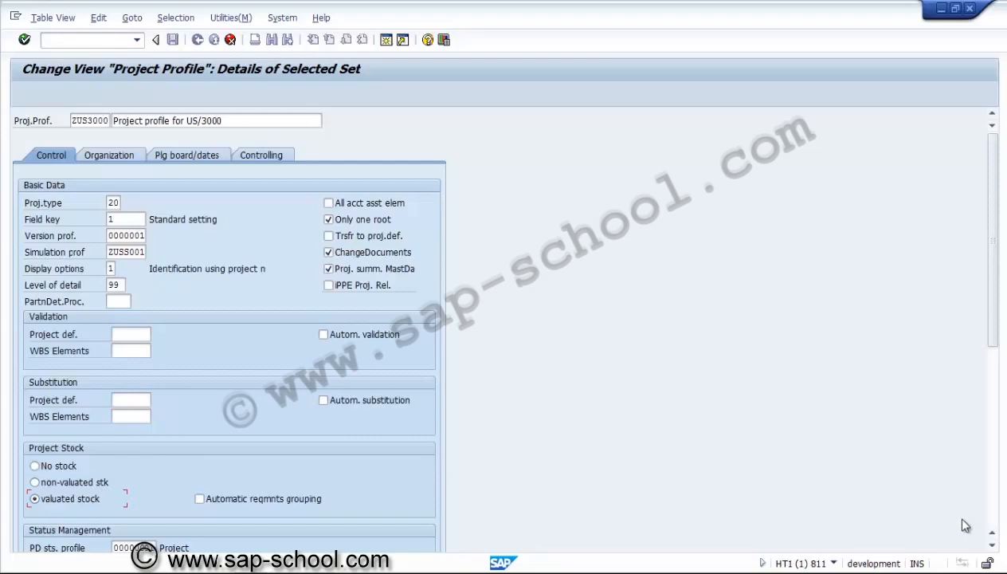
Review the status management profiles, graphic, project summarization and sales pricing settings in the project profile's control data
click(992, 548)
click(992, 548)
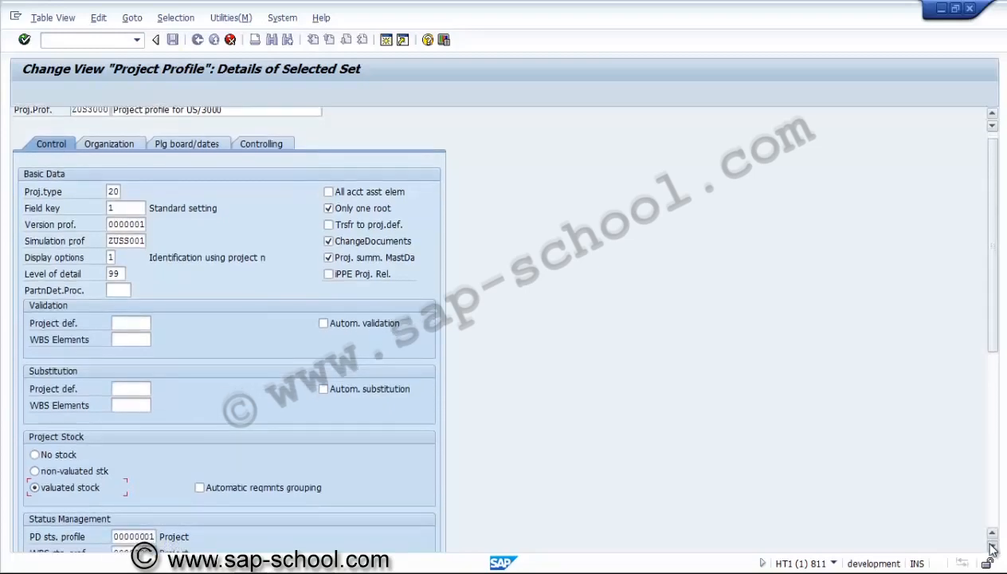
click(992, 548)
click(992, 549)
click(992, 549)
click(992, 548)
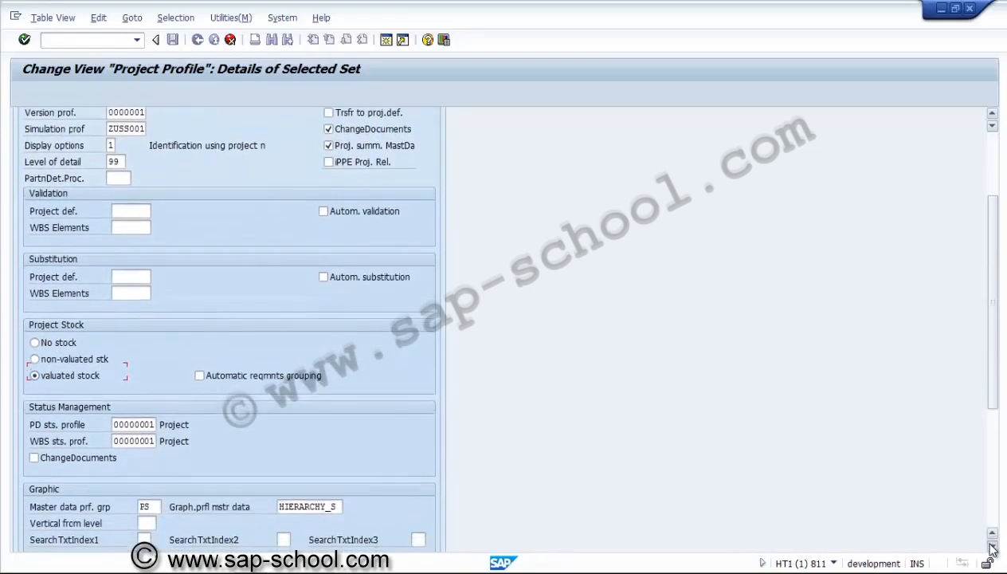
click(992, 548)
click(992, 548)
click(992, 548)
click(992, 549)
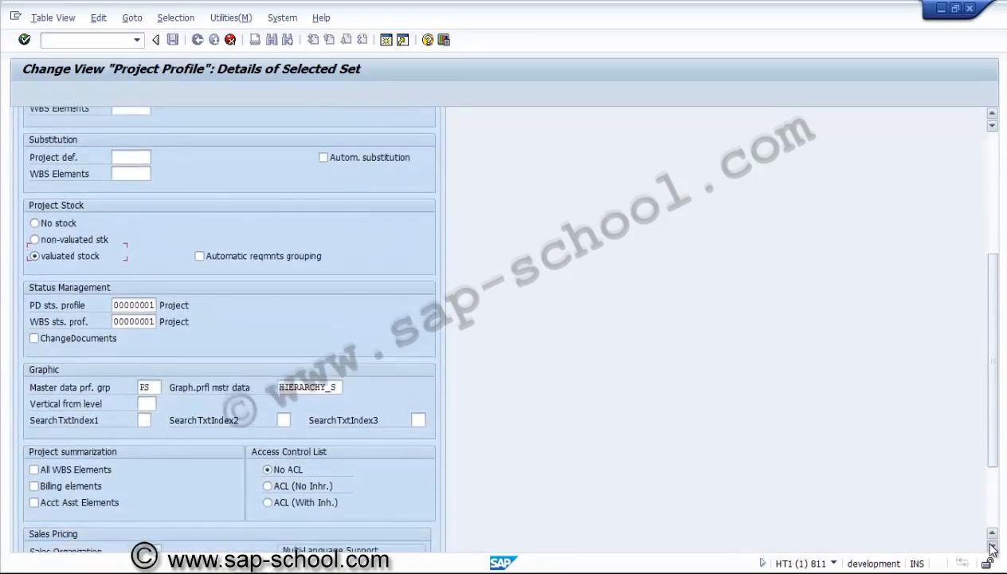
click(992, 548)
click(992, 548)
click(993, 548)
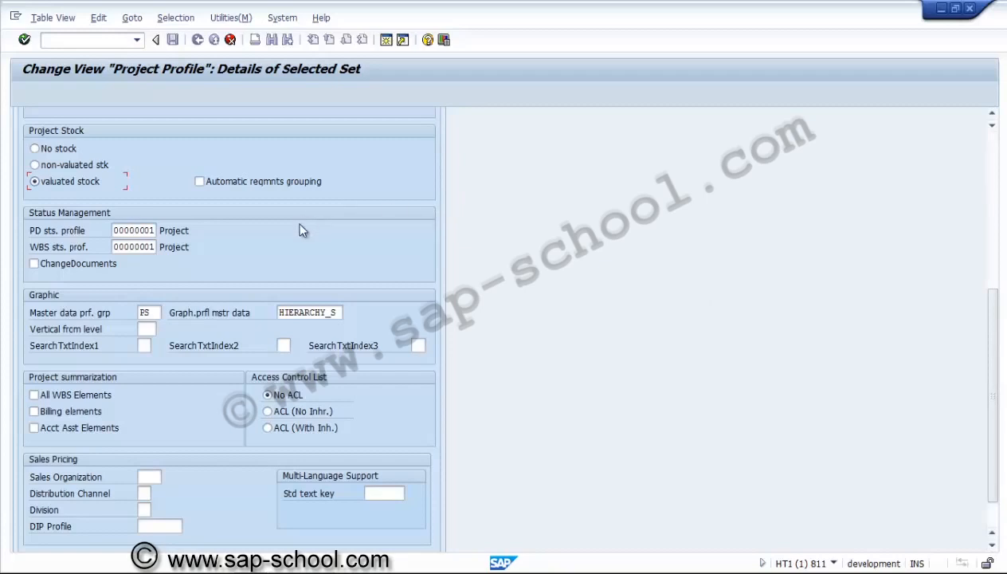
click(149, 230)
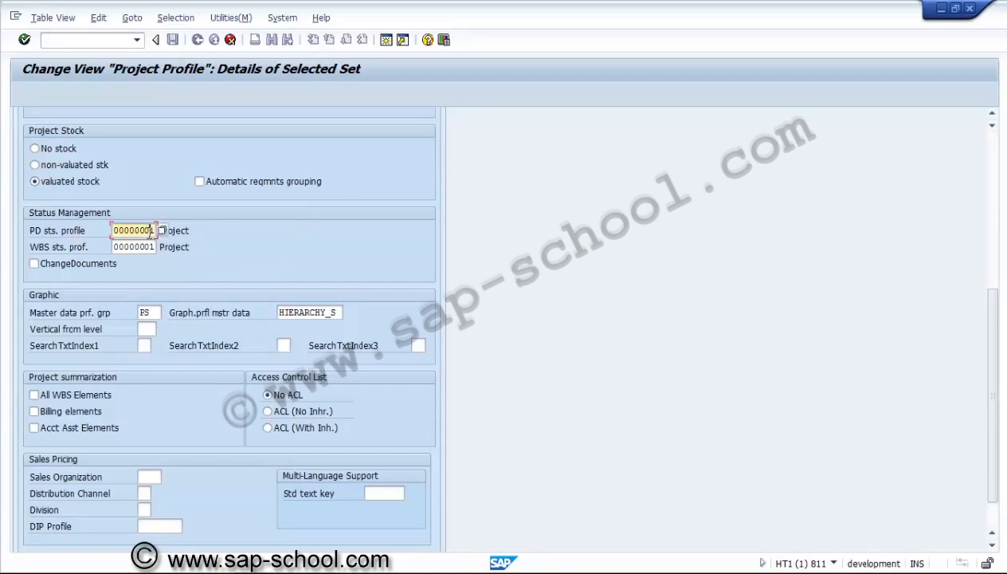
click(147, 247)
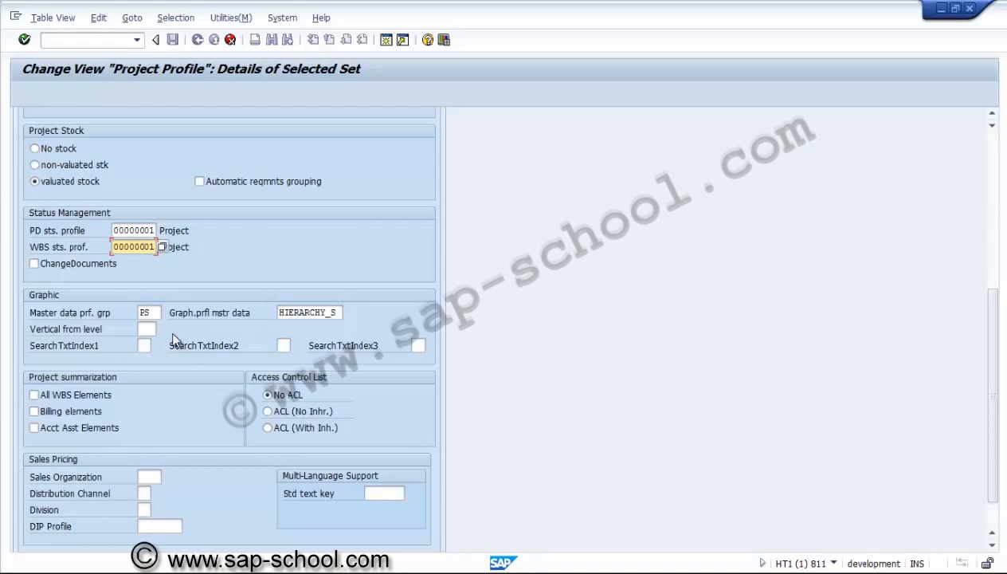
click(993, 152)
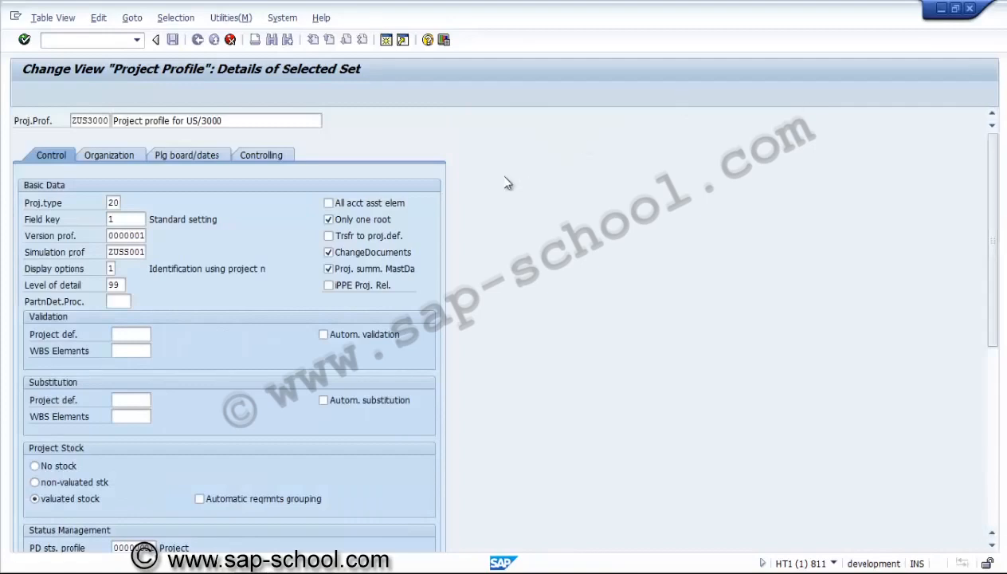
Set the project profile's controlling area to US01 and its company code to 3000, IDES US INC
click(140, 156)
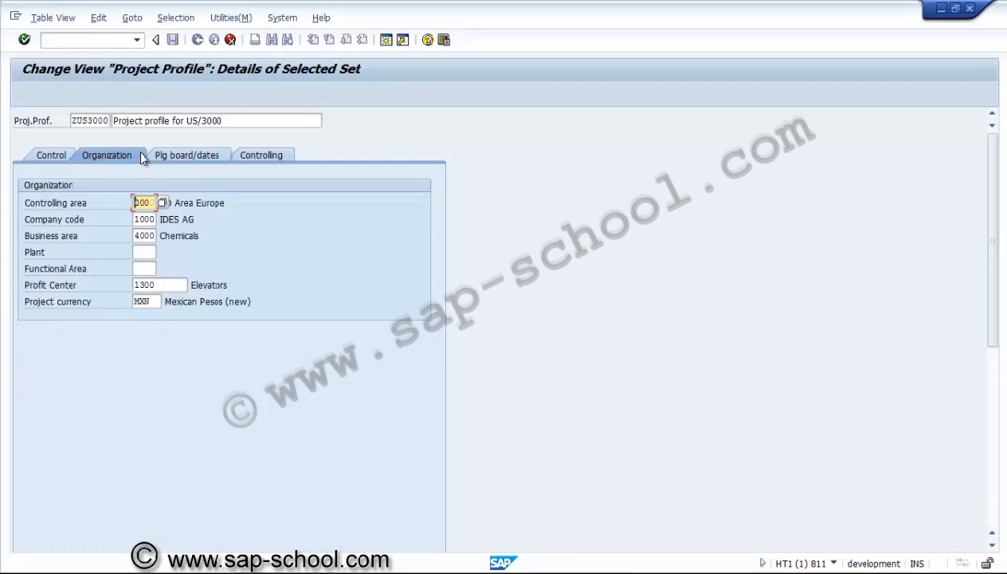
key(Delete)
text(us01)
key(Tab)
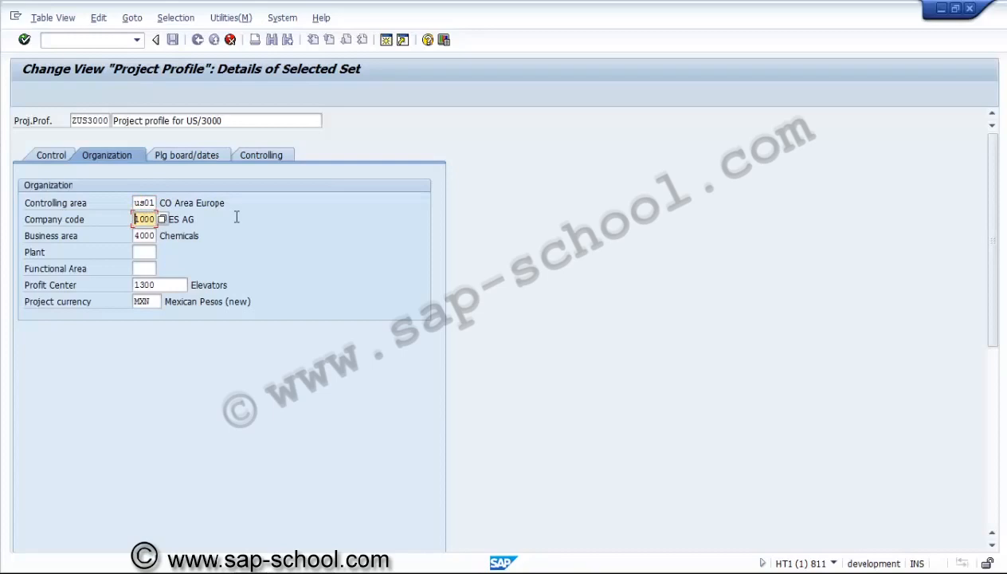
key(Return)
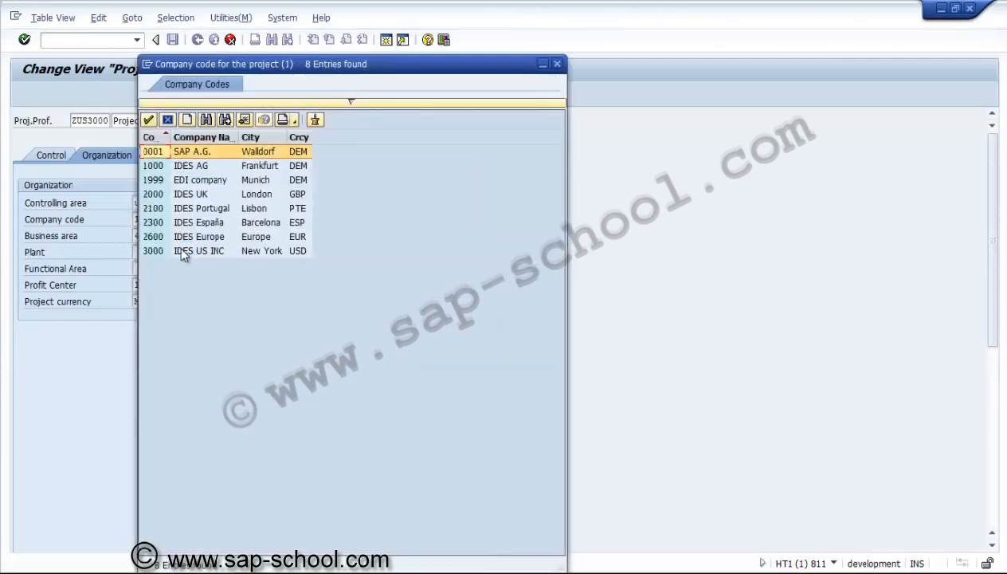
double_click(160, 252)
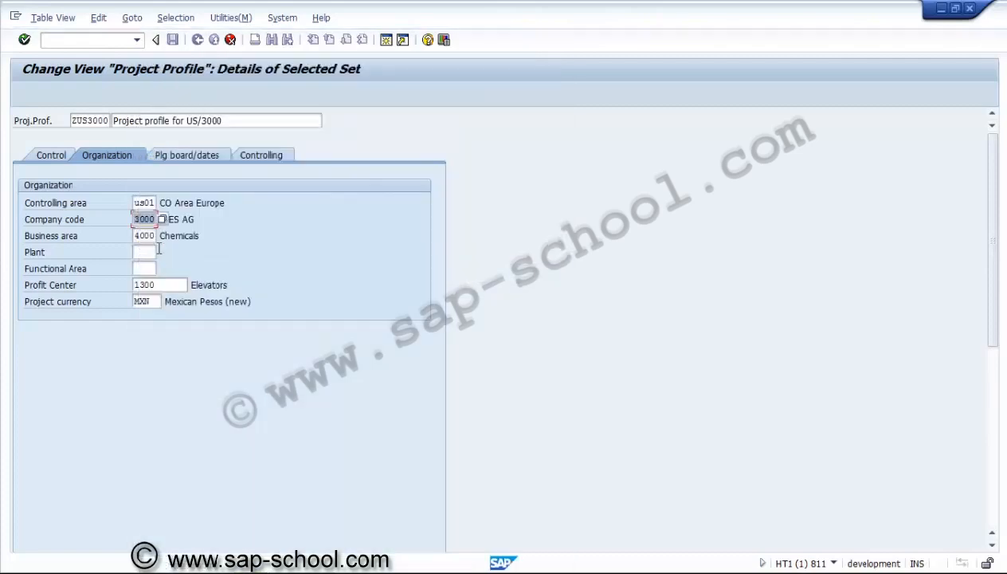
Set the business area to 3000, Automotive, and the plant to 3000, New York, in the organization data
click(150, 236)
click(163, 237)
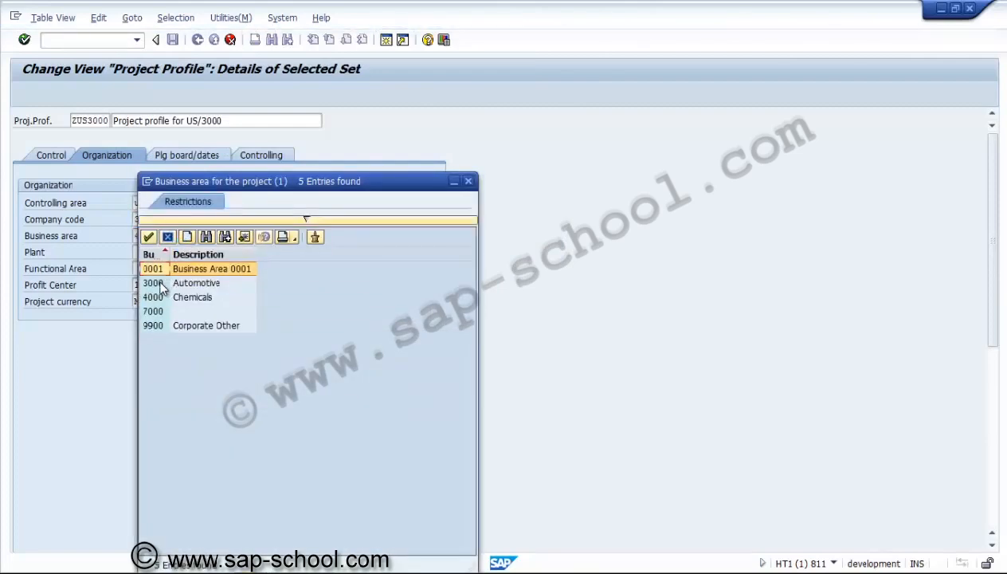
click(161, 284)
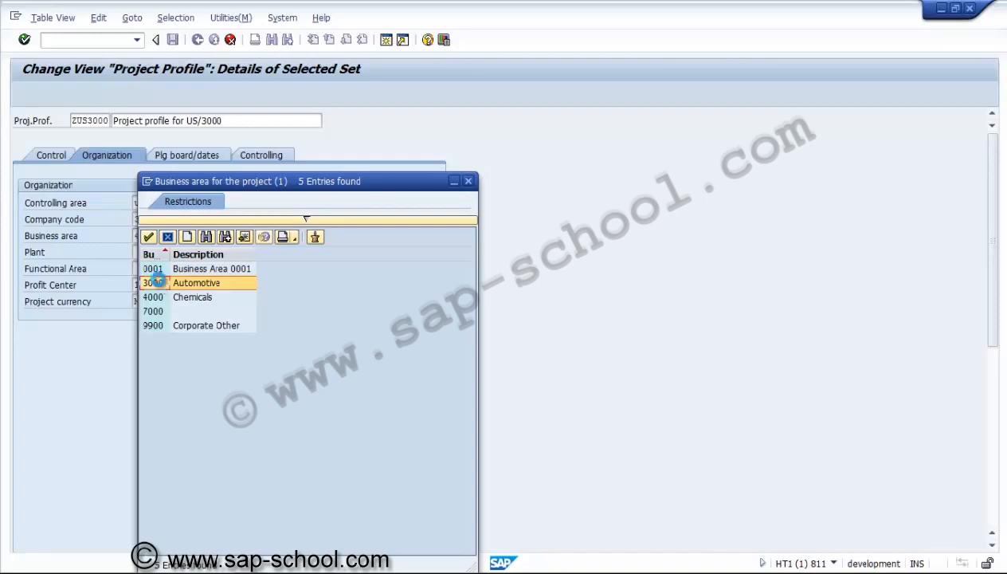
double_click(160, 282)
click(146, 252)
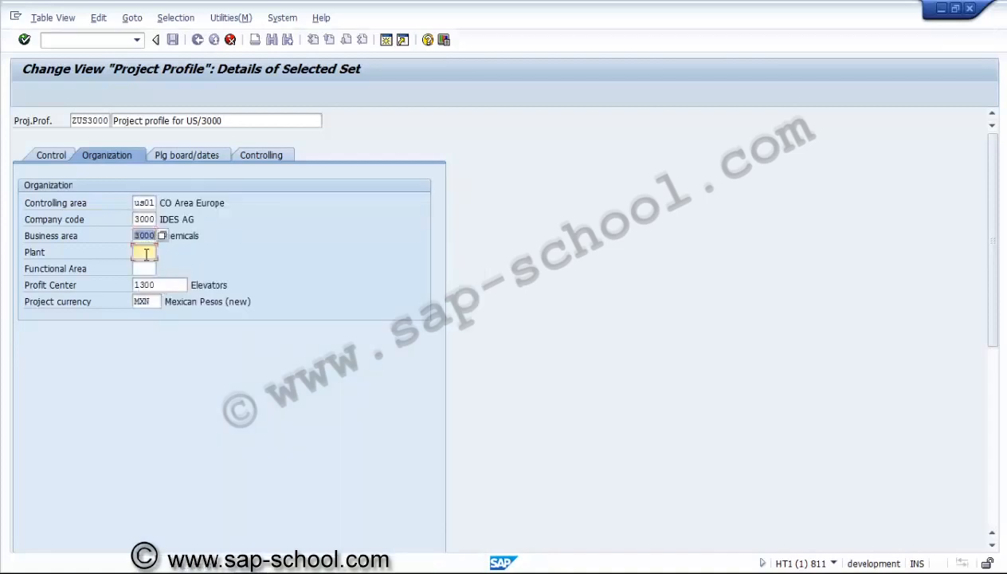
text(3000)
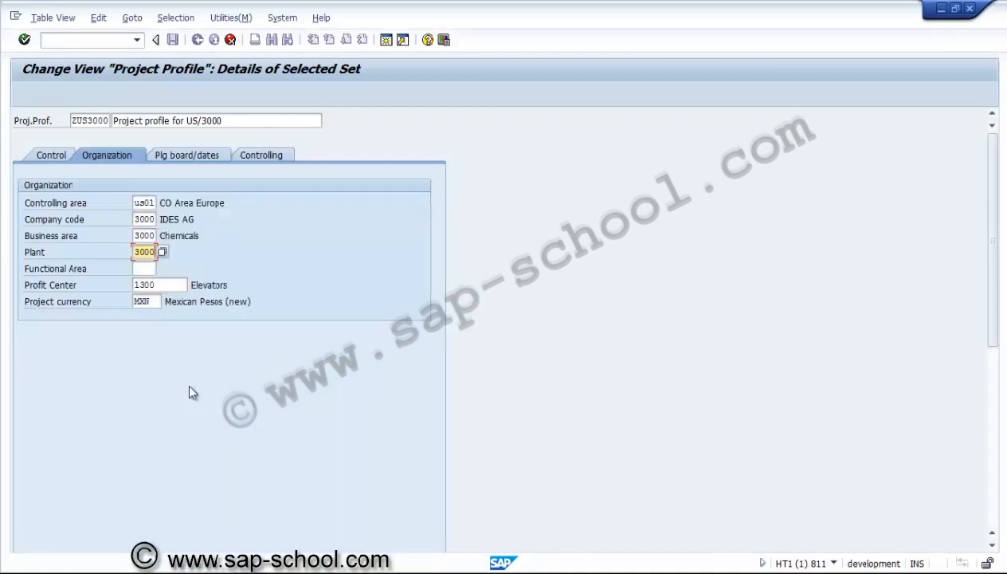
key(Return)
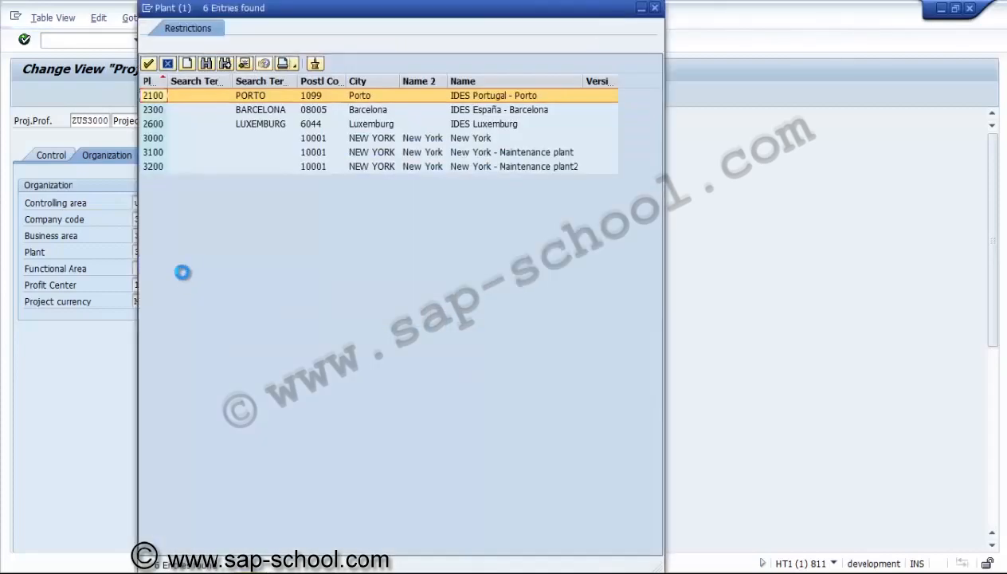
click(155, 139)
double_click(156, 138)
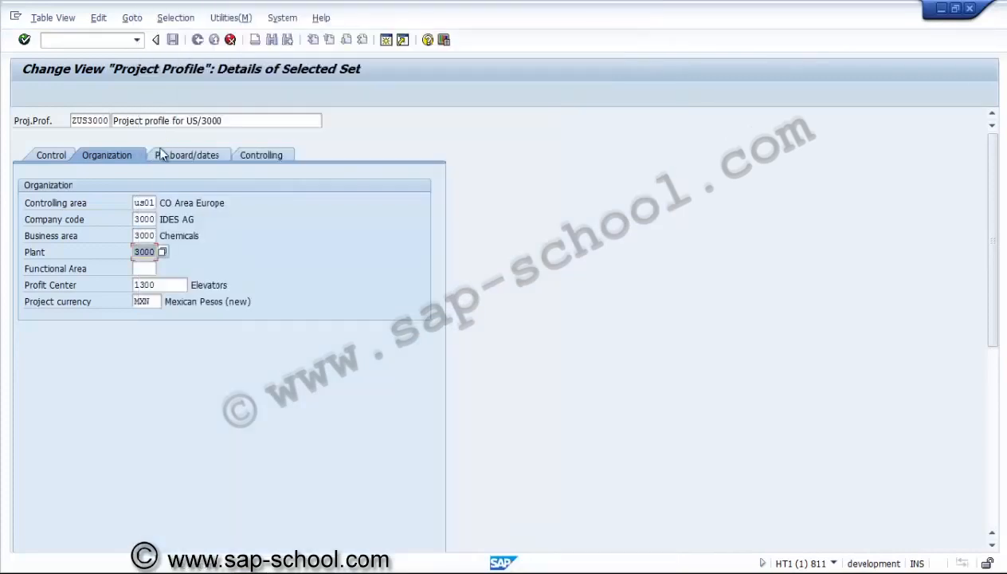
Set the profit center to 1400 and the project currency to USD in the organization data
click(171, 284)
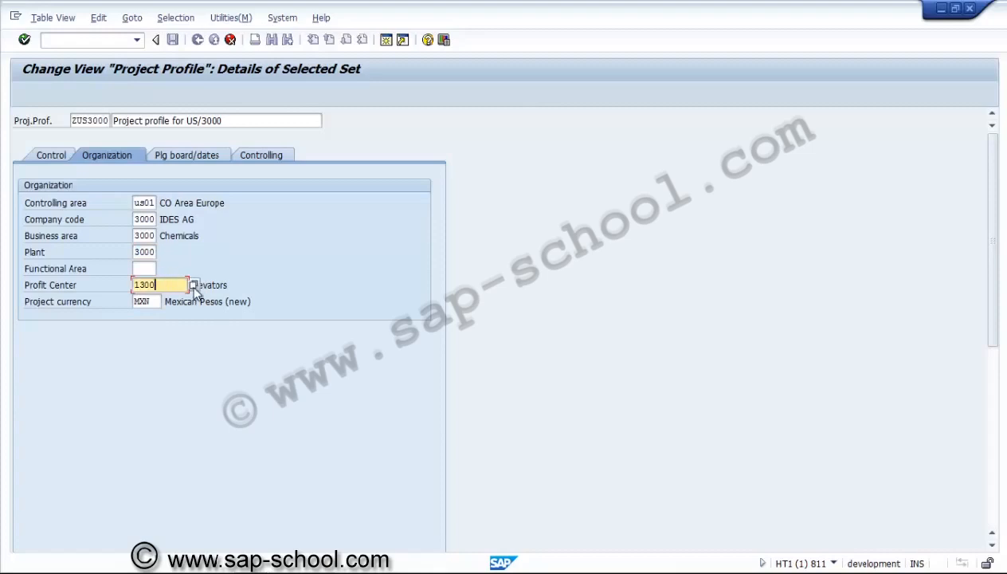
click(193, 285)
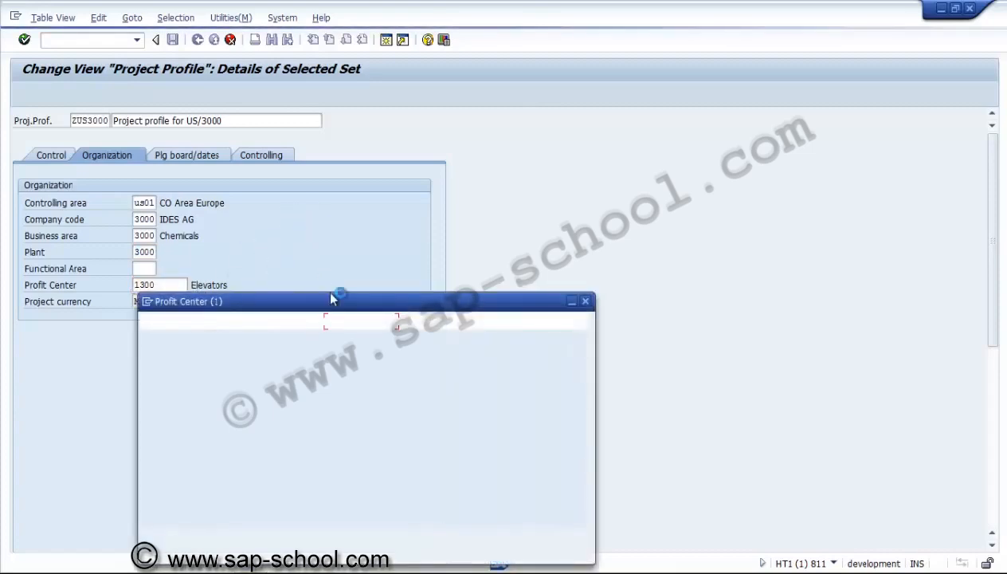
key(Return)
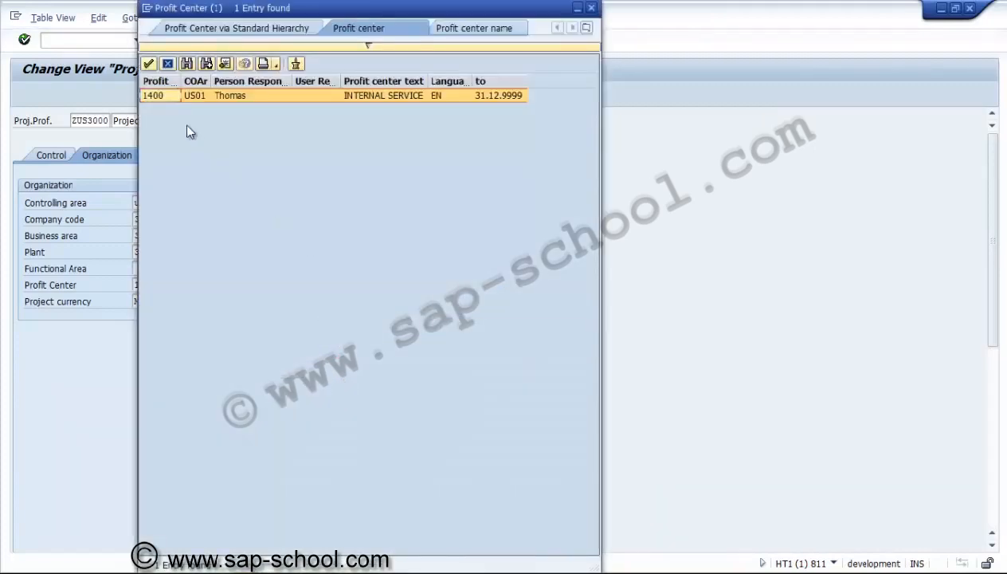
double_click(158, 94)
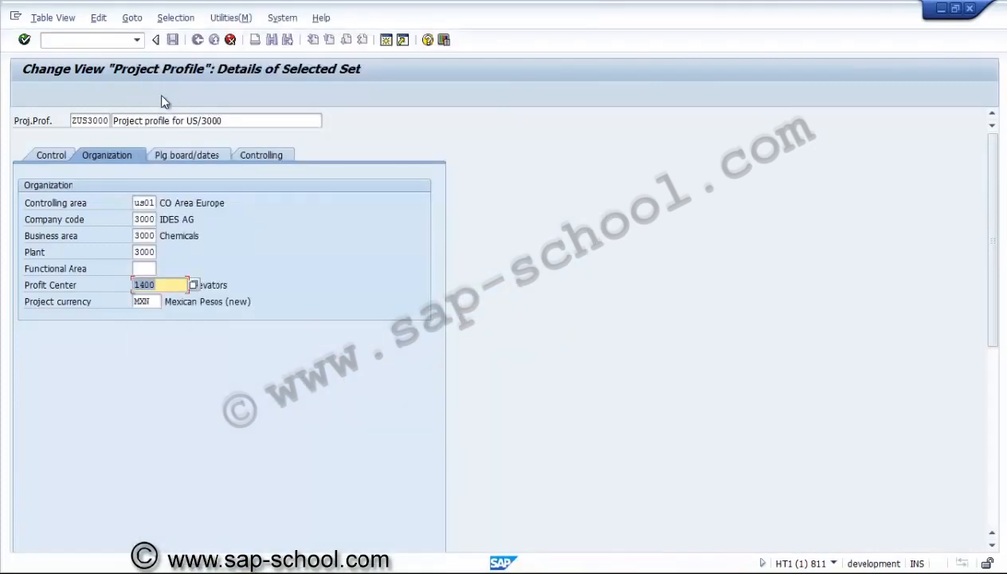
click(159, 301)
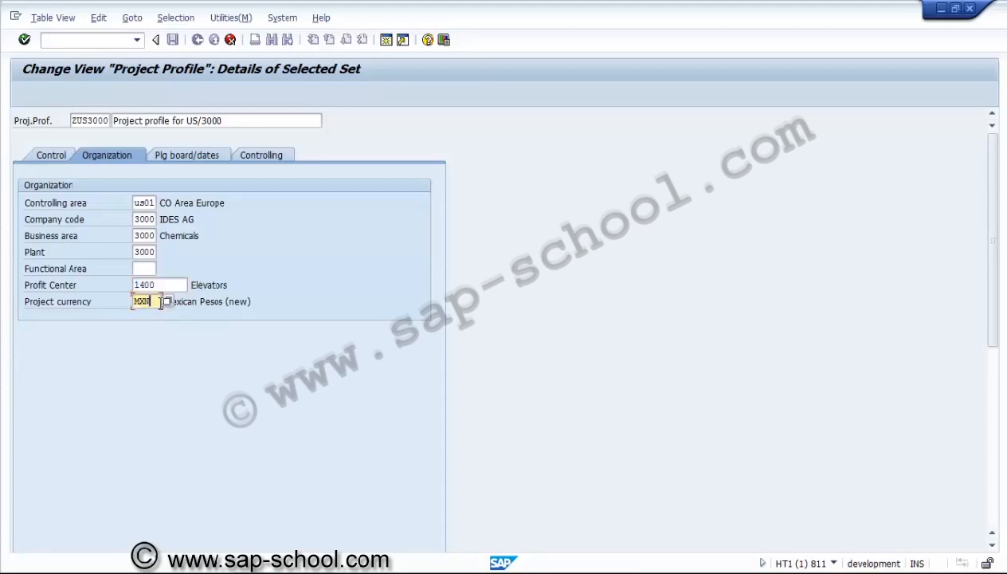
key(BackSpace)
key(BackSpace)
key(BackSpace)
text(usd)
key(Return)
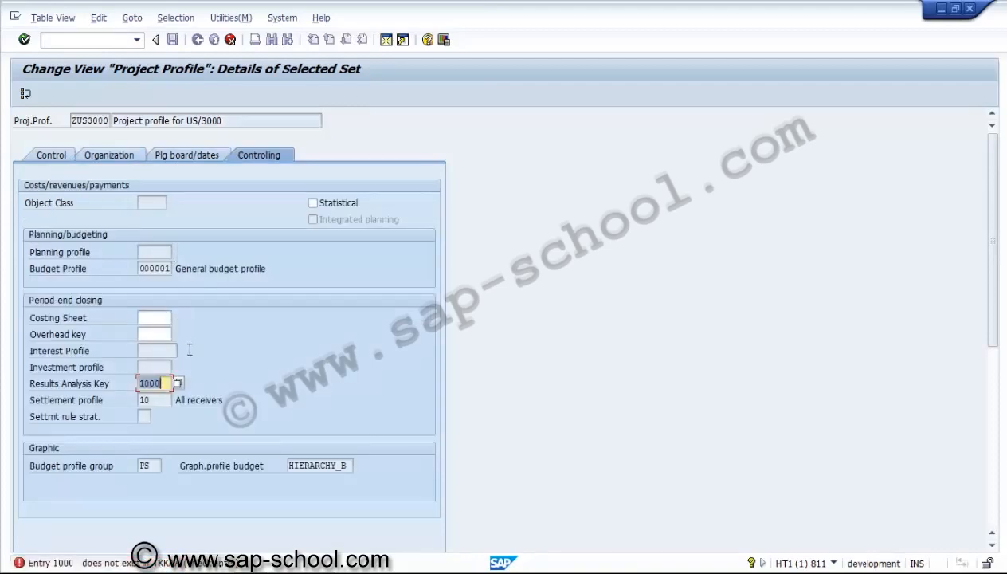
Set the results analysis key to AUFT, Results analysis for project/order, and accept the project profile entries
click(183, 152)
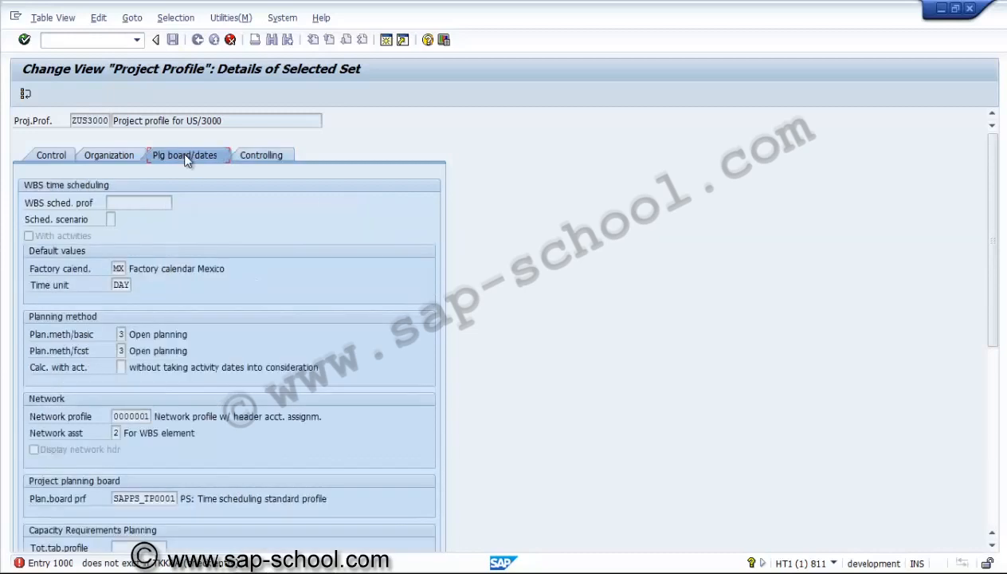
click(265, 157)
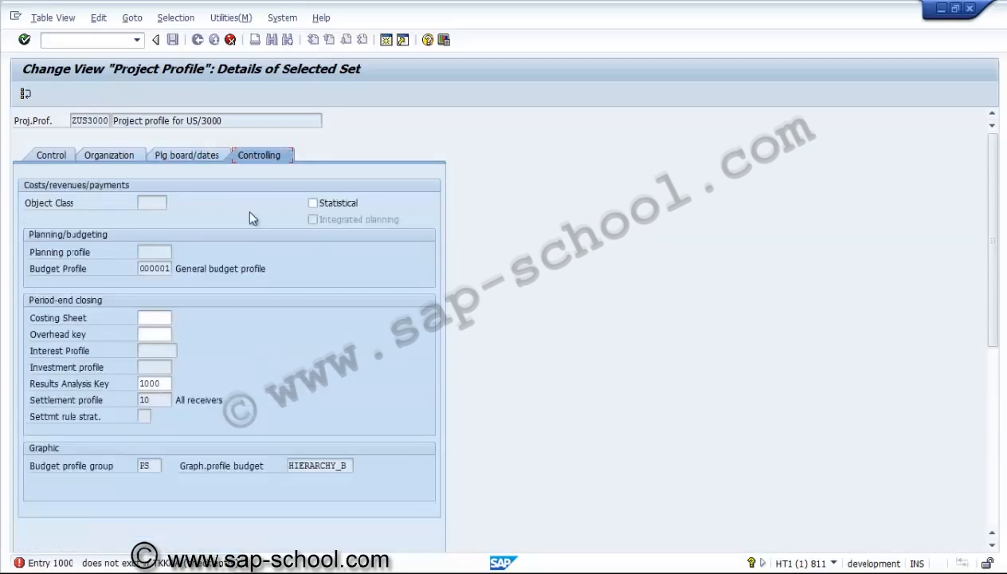
click(167, 382)
click(180, 385)
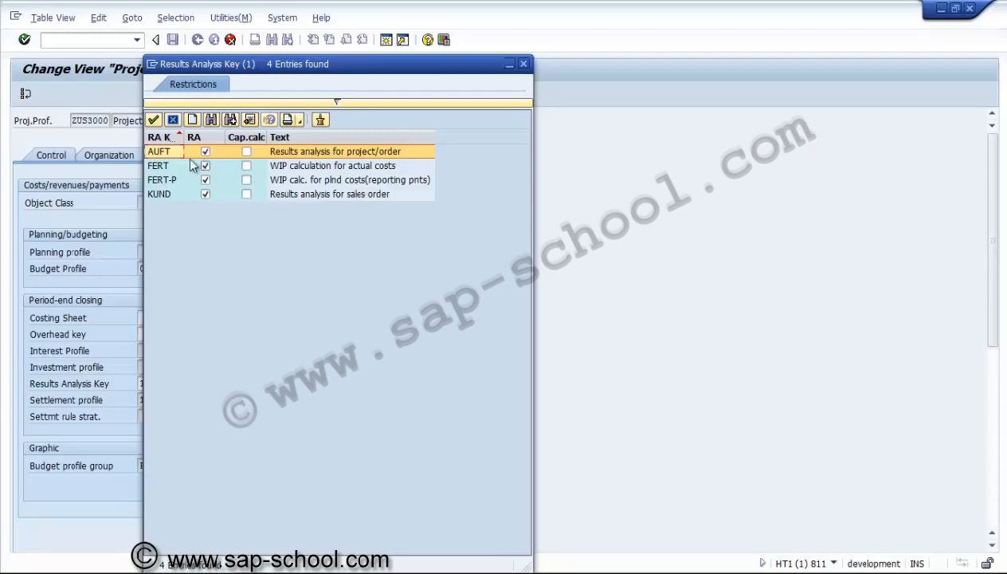
double_click(167, 153)
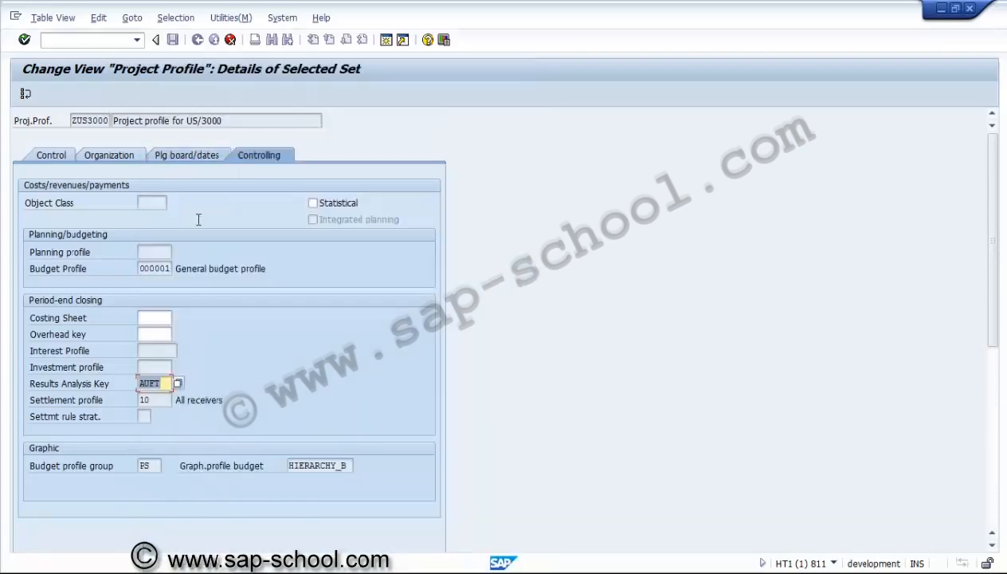
key(Return)
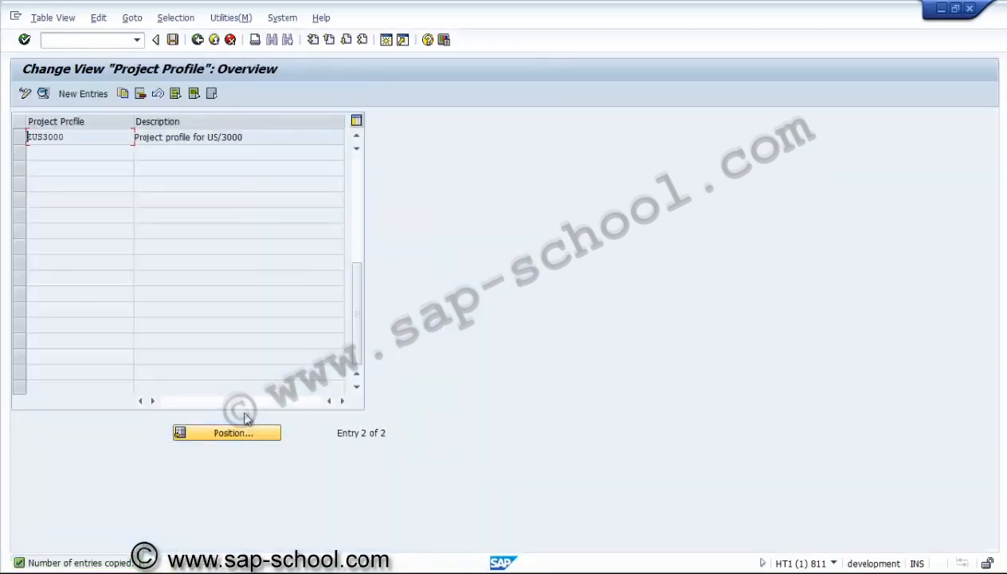
Reopen the details of project profile ZUS3000 and check its organization assignments
click(19, 137)
click(43, 94)
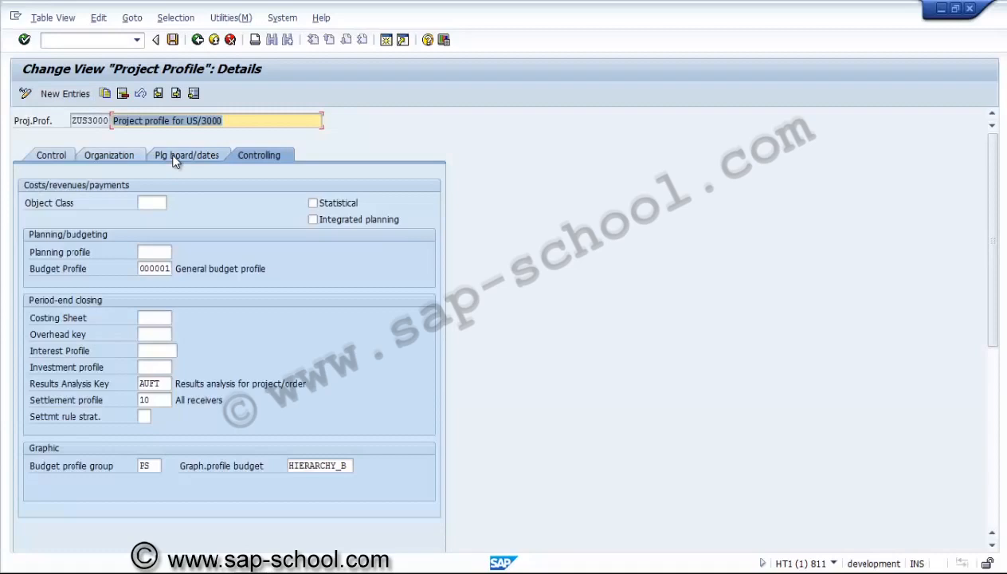
click(129, 151)
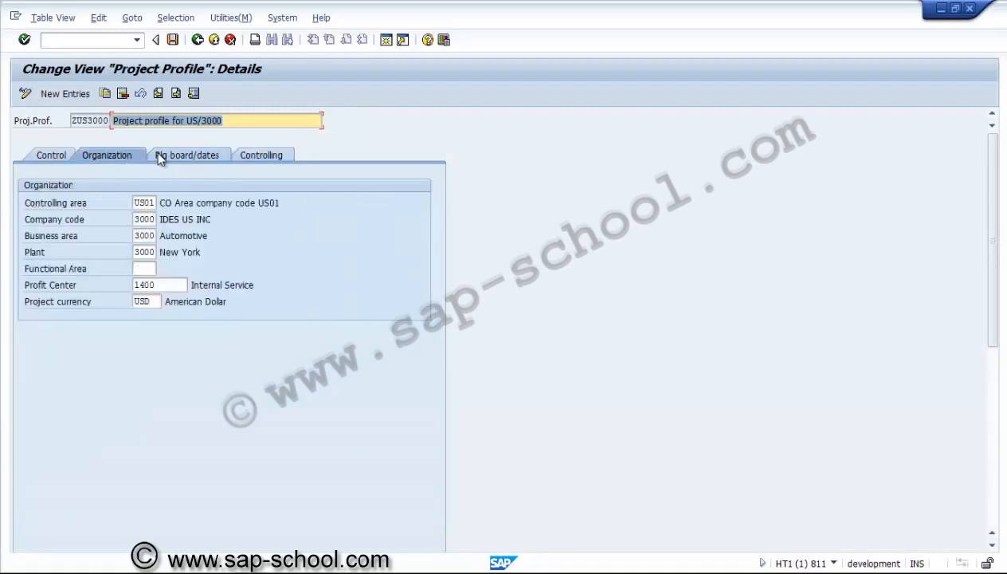
click(161, 157)
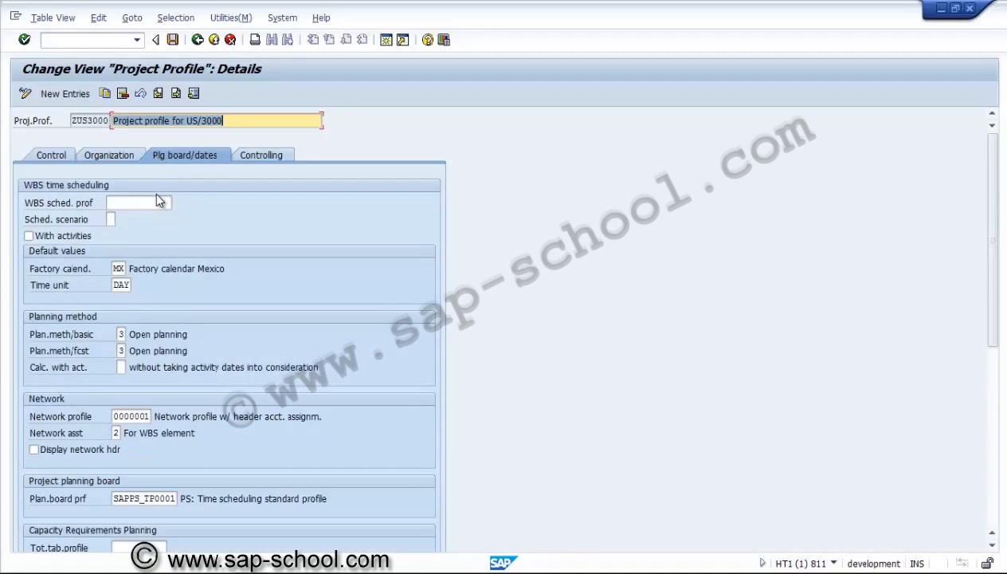
click(155, 202)
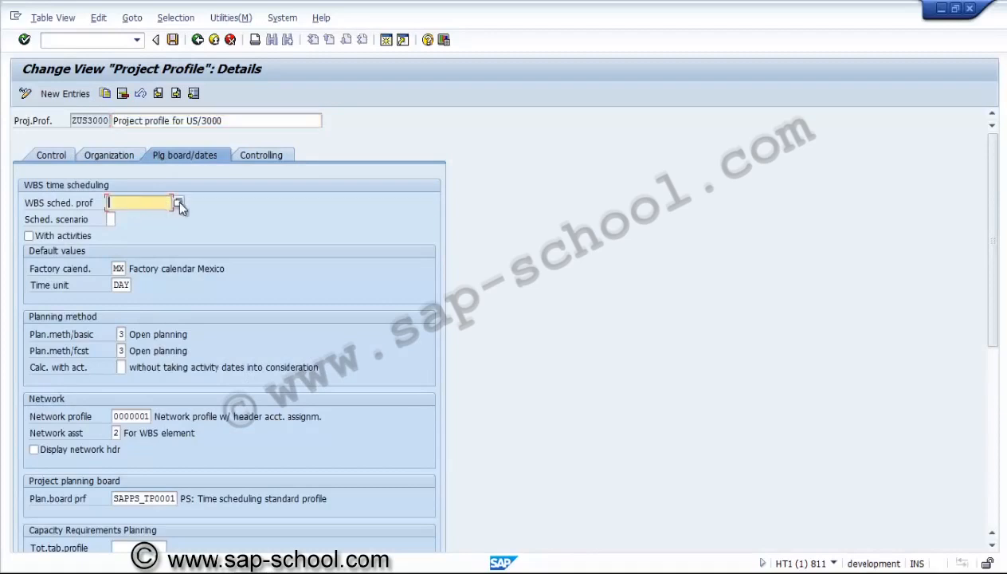
click(177, 201)
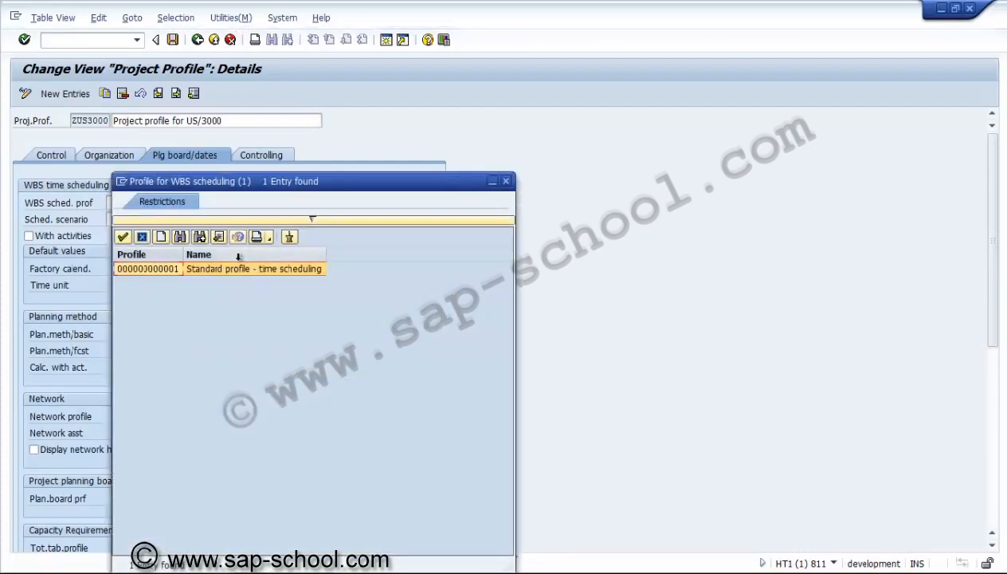
double_click(163, 272)
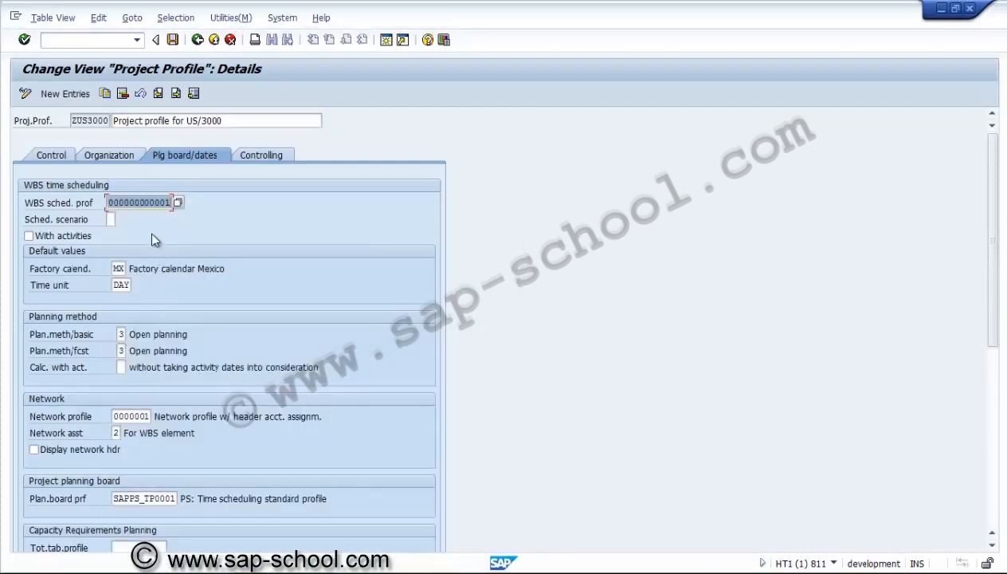
Set the default factory calendar of the project profile to US, Factory calendar US standard
click(118, 268)
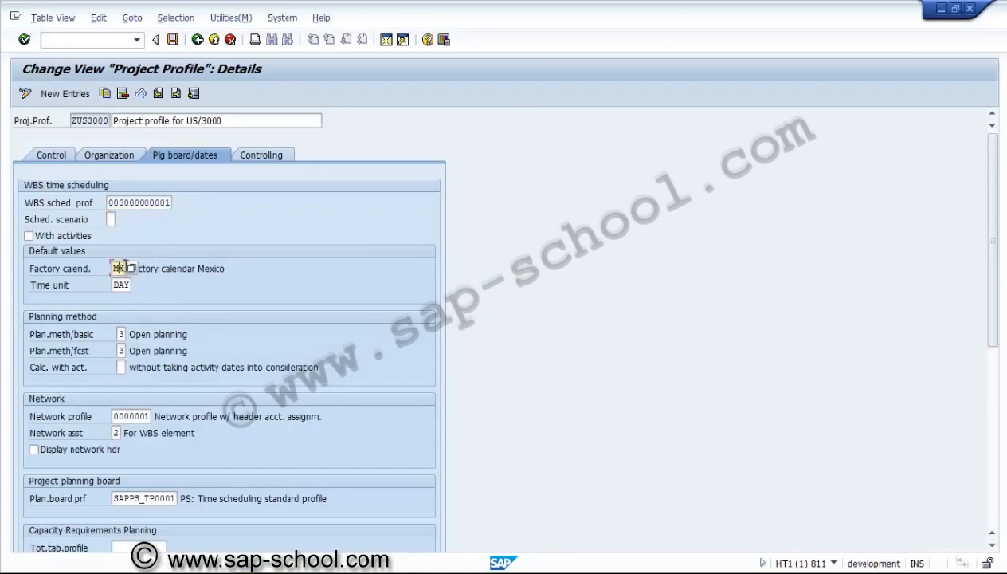
click(133, 269)
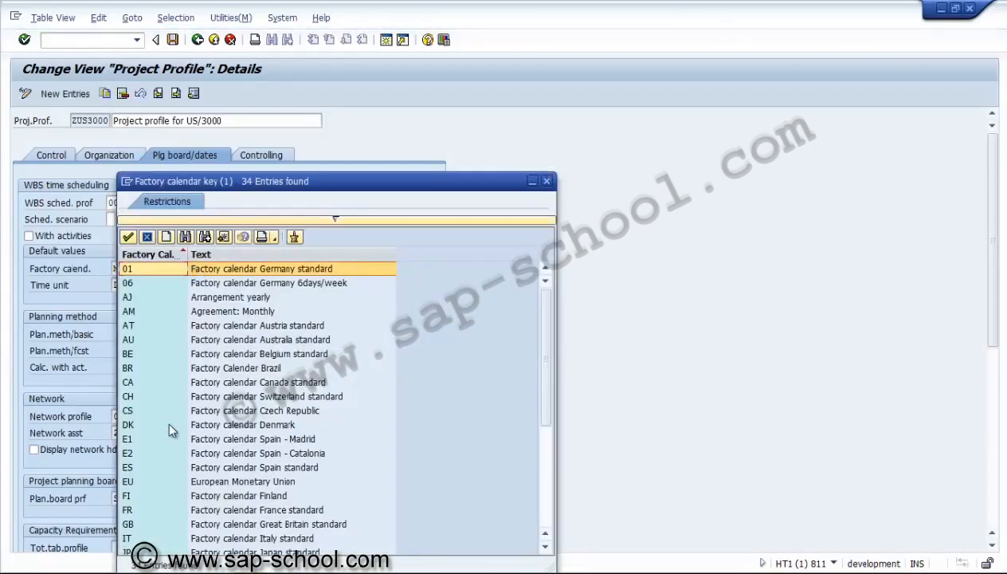
click(164, 439)
key(Down)
key(Down)
key(Down)
key(Down)
key(Down)
key(Down)
key(Down)
key(Down)
key(Down)
key(Down)
key(Down)
key(Down)
key(Down)
key(Down)
key(Down)
key(Down)
key(Down)
key(Down)
key(Down)
key(Down)
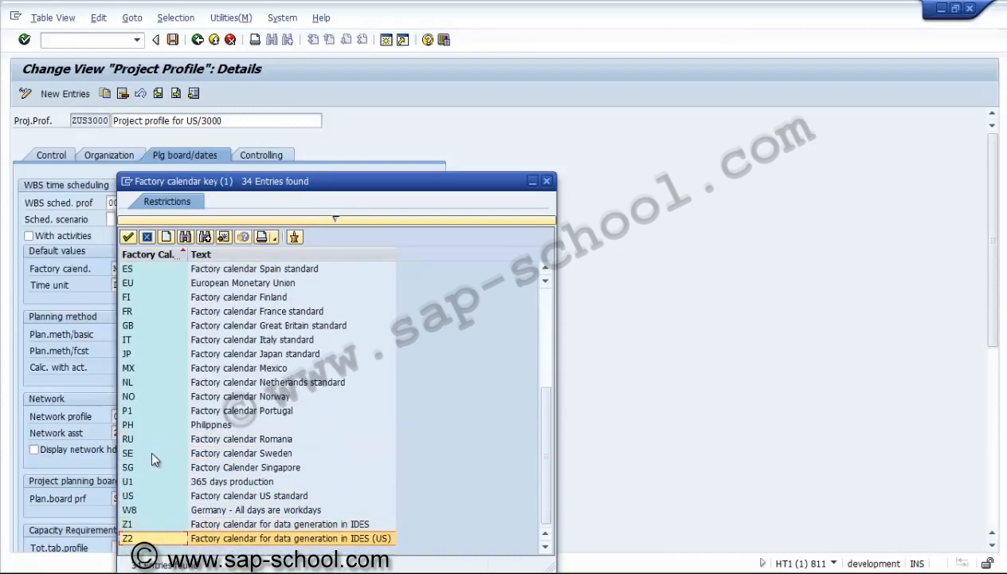
double_click(133, 495)
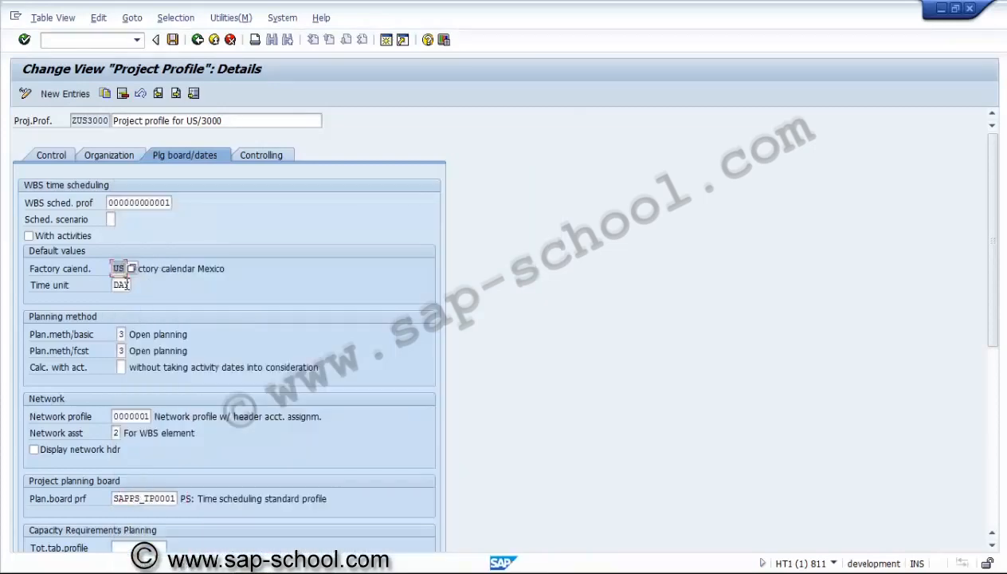
click(123, 285)
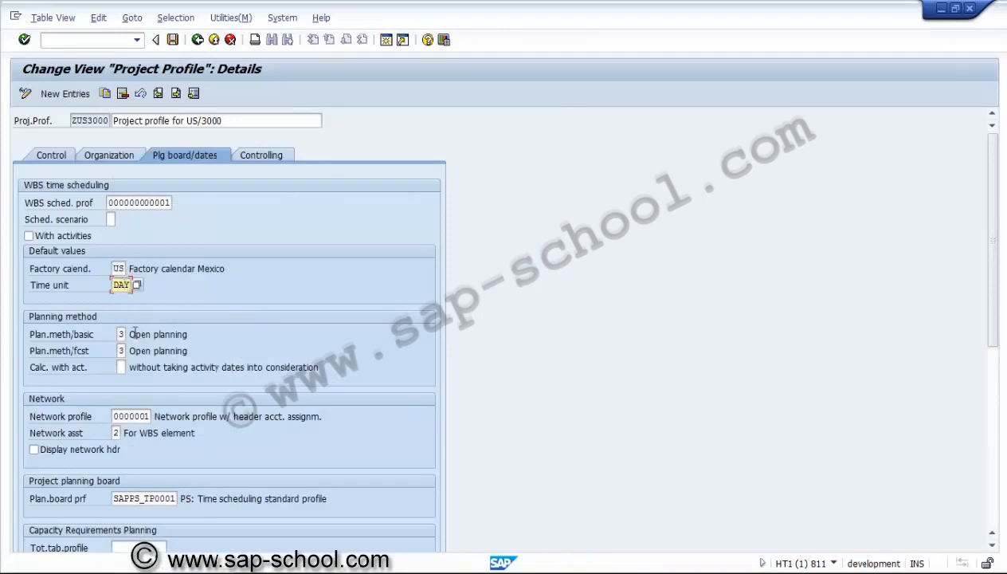
Set the planning methods for both basic and forecast dates to 2, Bottom-up (taking dates of higher-level WBS into account)
click(124, 334)
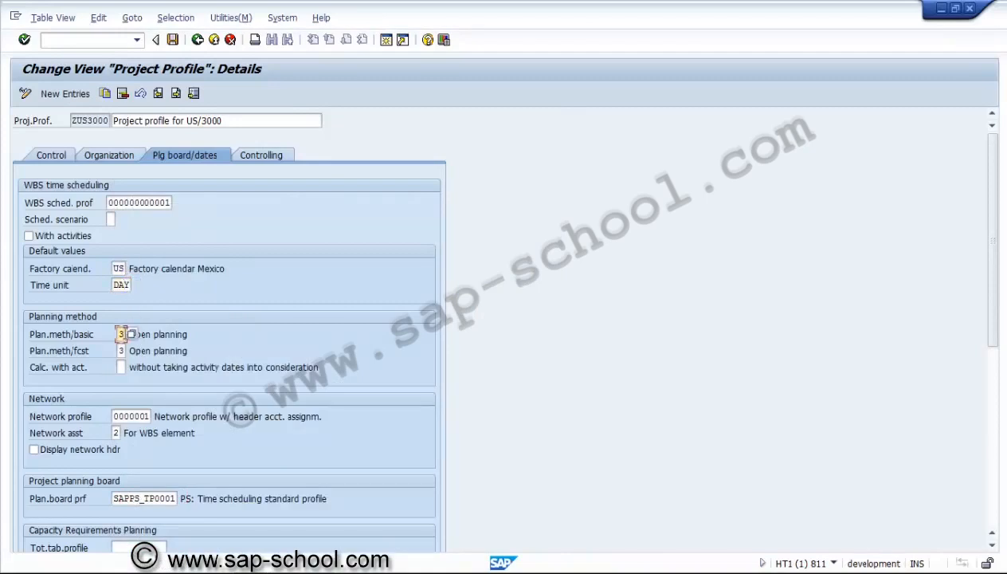
click(131, 335)
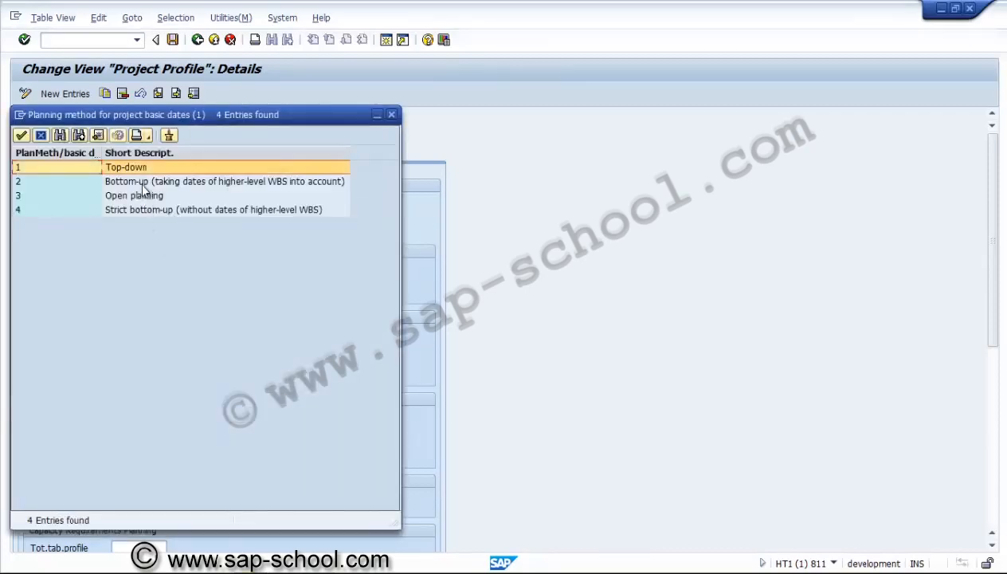
double_click(139, 182)
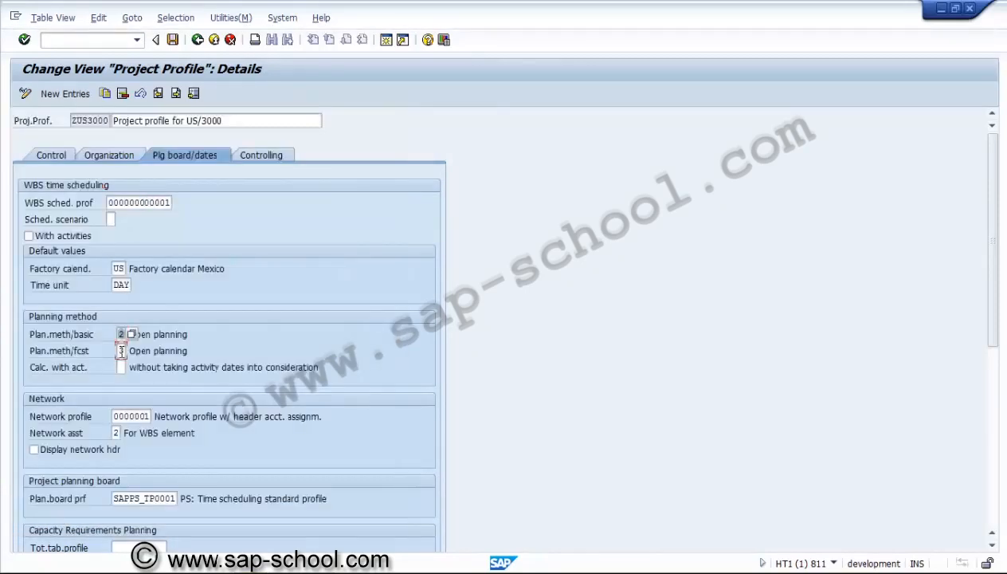
click(121, 350)
click(132, 351)
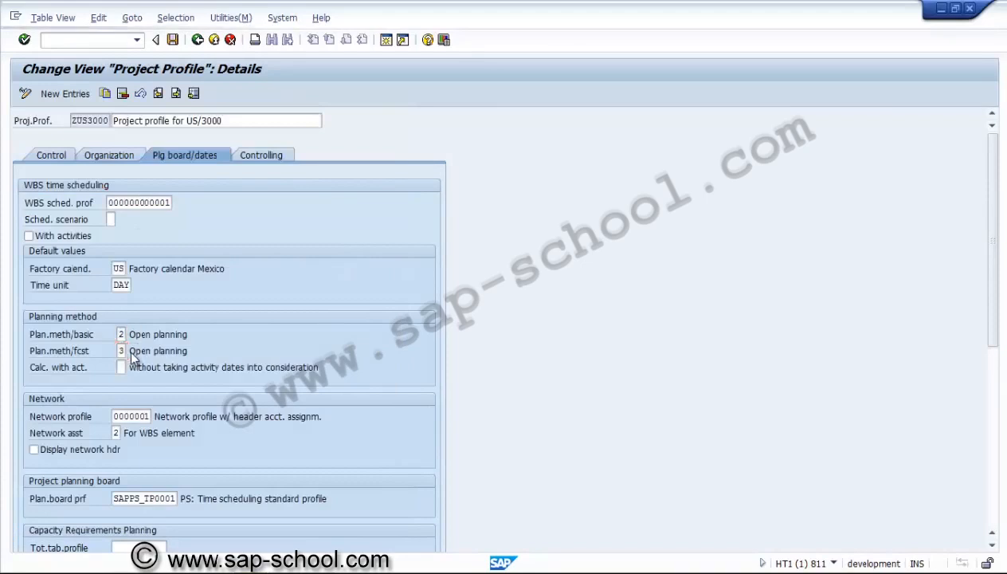
double_click(123, 183)
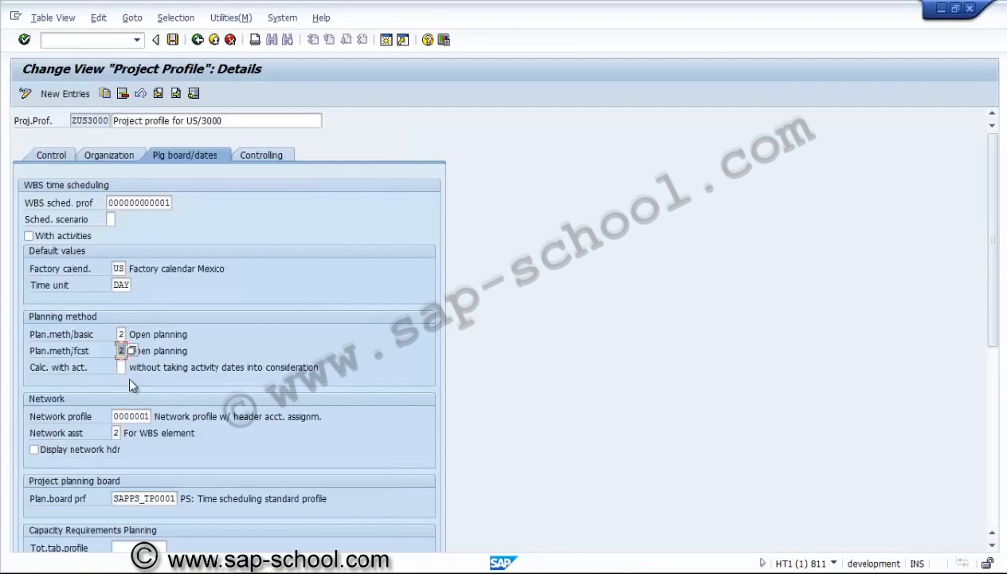
Set the calculation with activities indicator to 1, taking activity dates into consideration
click(122, 372)
click(130, 370)
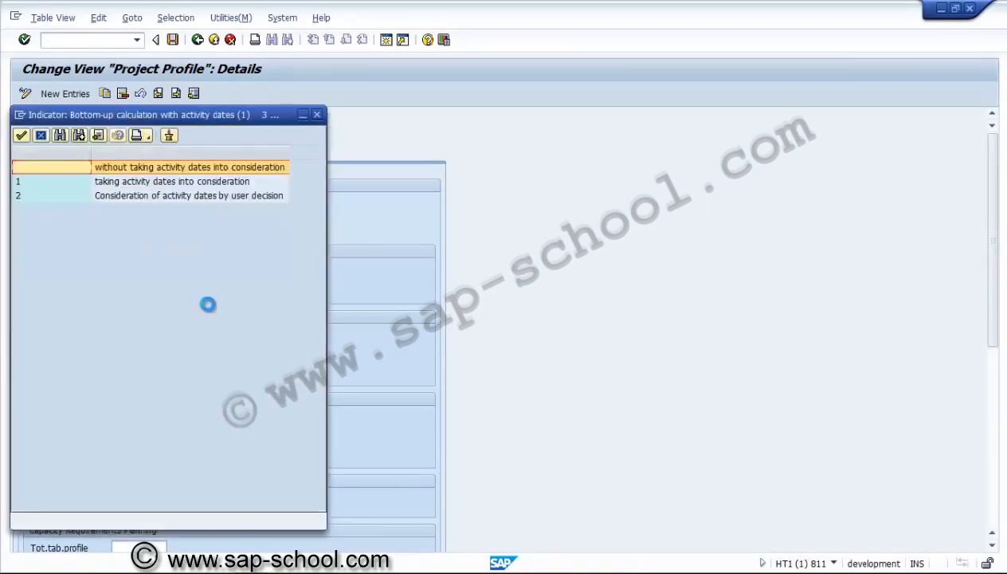
double_click(162, 184)
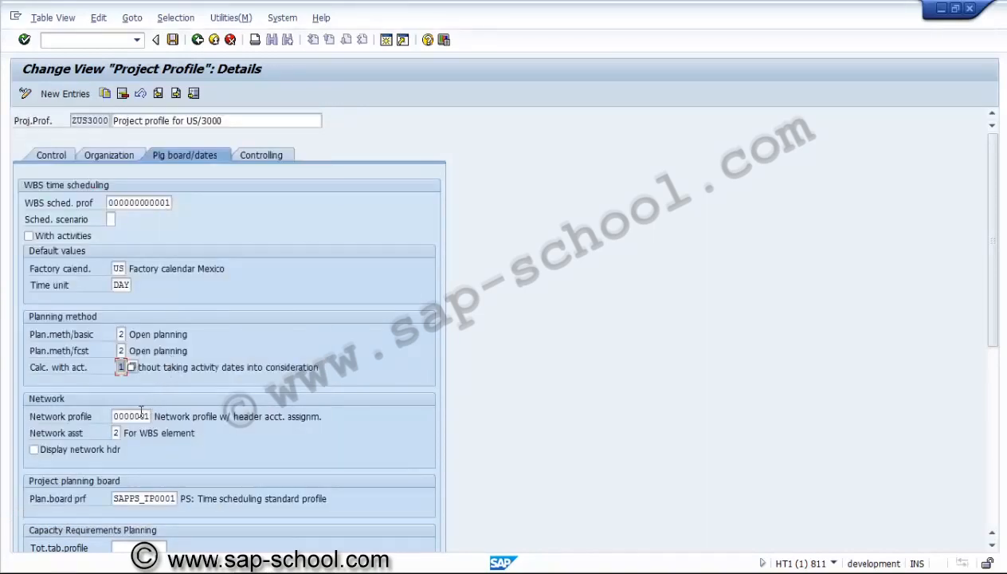
Review the network profile assignment and the profiles available for the project planning board
click(141, 411)
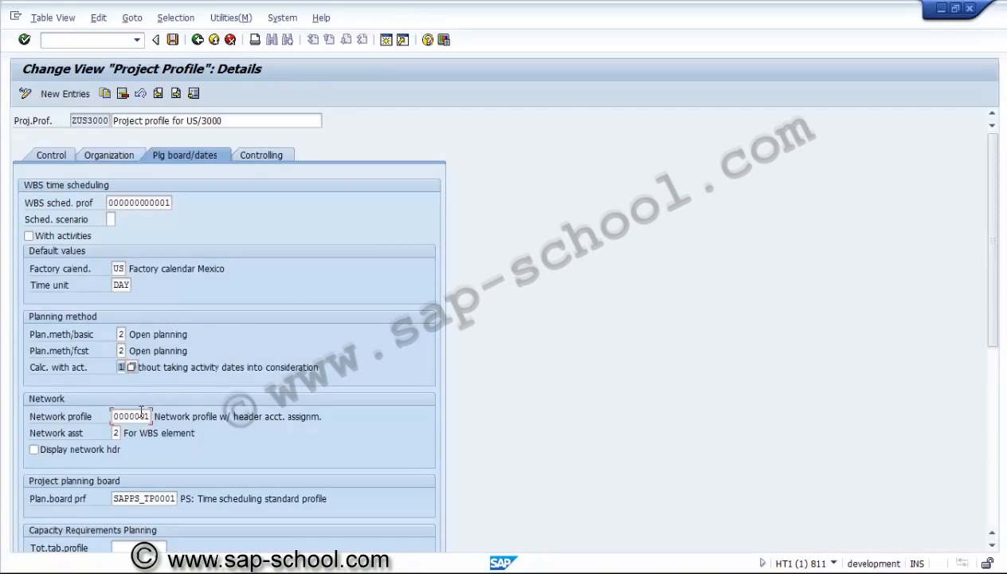
click(993, 546)
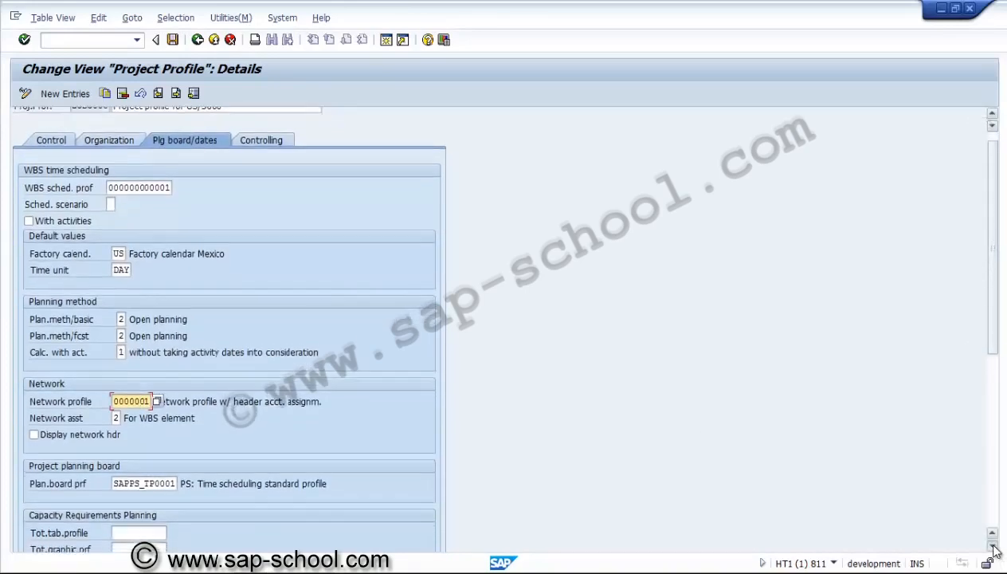
drag(993, 546, 993, 545)
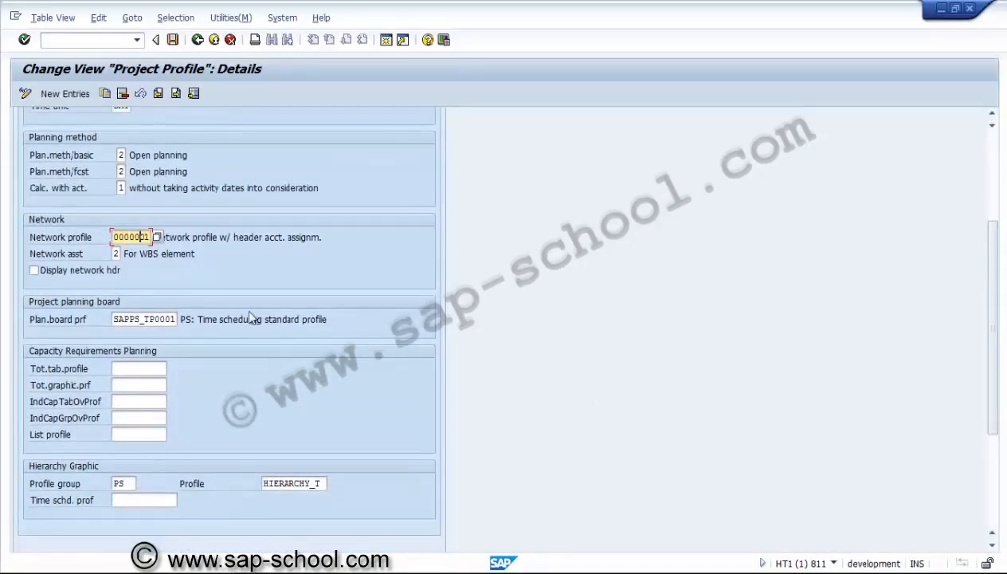
click(142, 318)
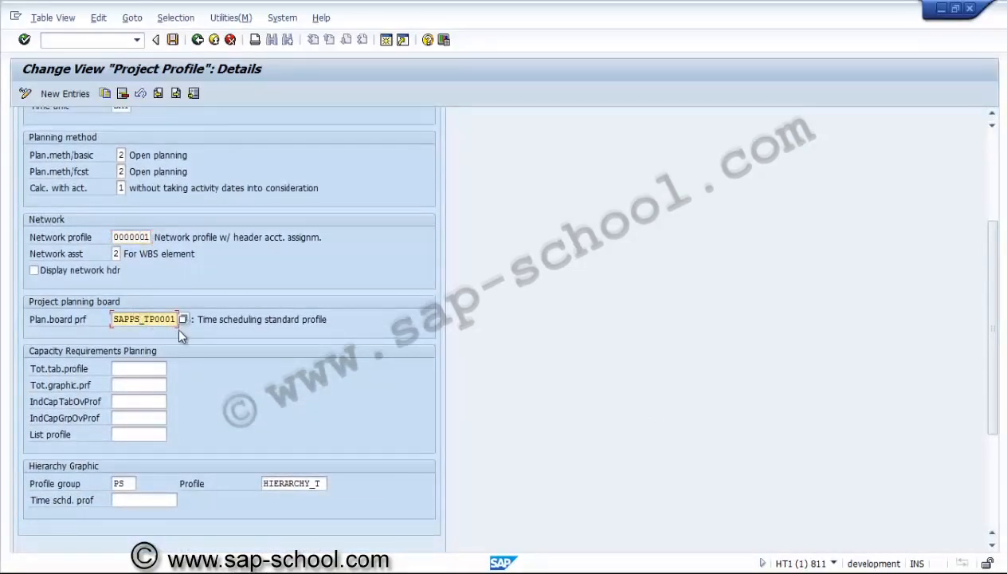
key(F4)
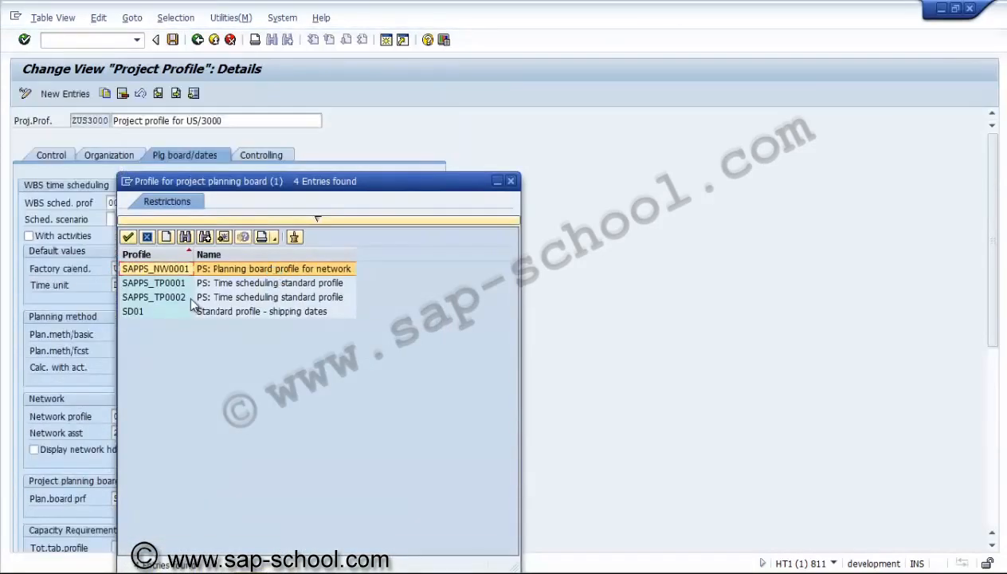
click(511, 181)
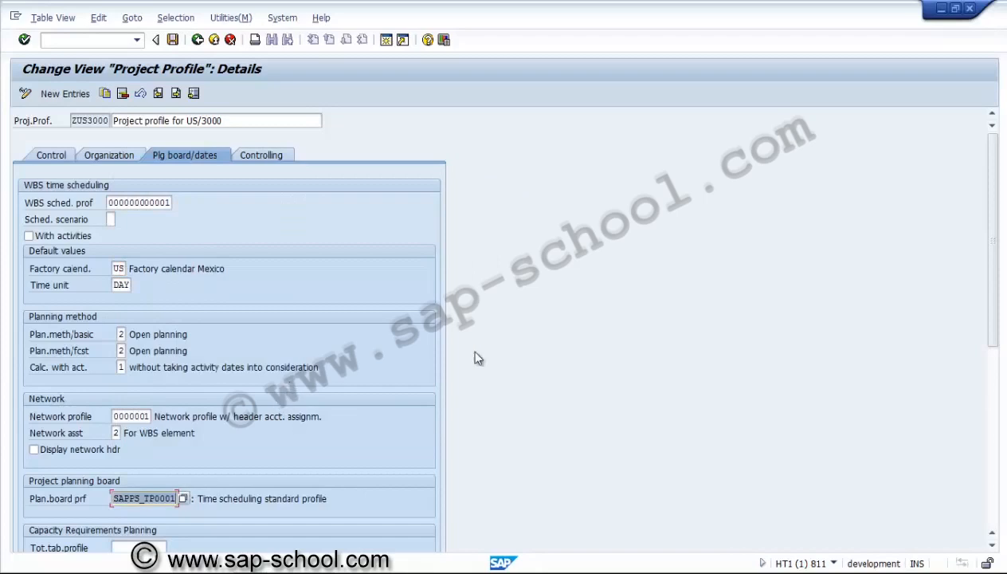
Assign SAPPS_G000, PS: Cap.level.project system week (tab.), as the total tabular profile for capacity requirements planning
click(994, 491)
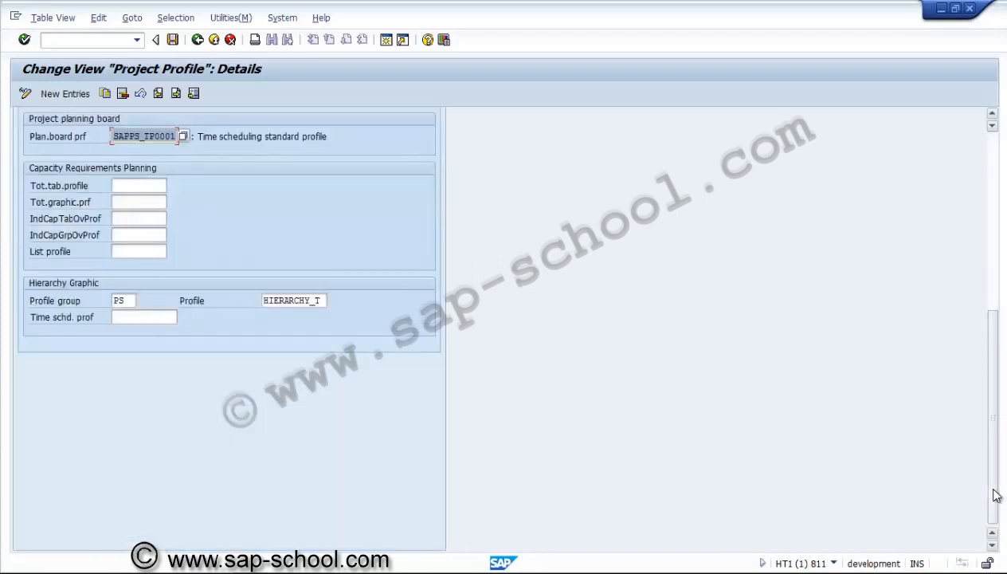
click(139, 186)
click(171, 187)
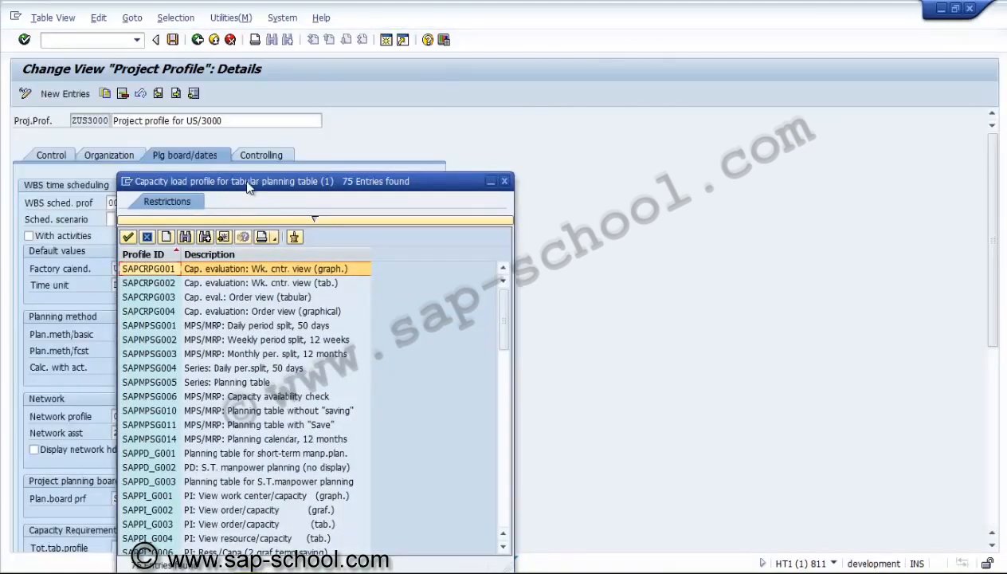
drag(263, 180, 395, 8)
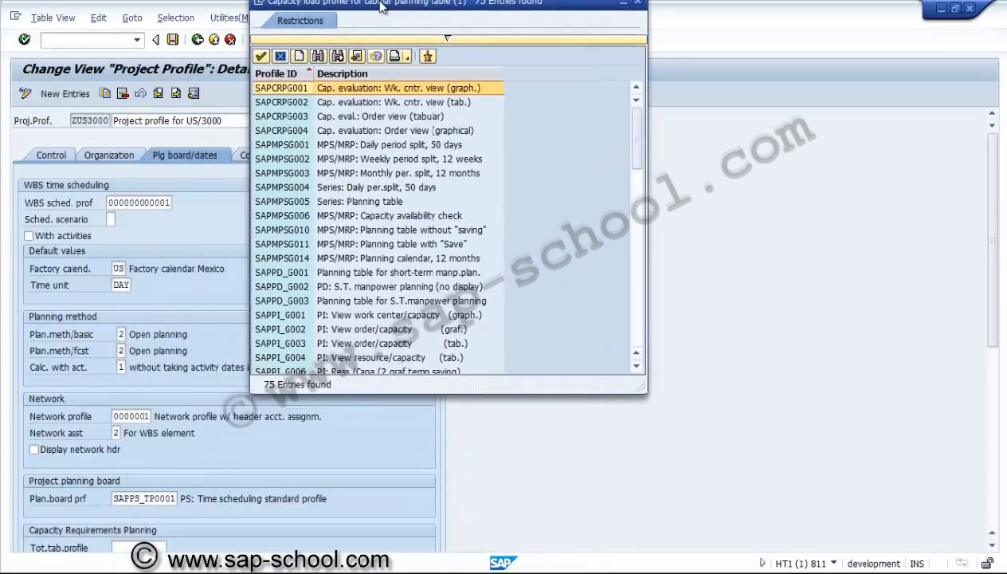
click(300, 268)
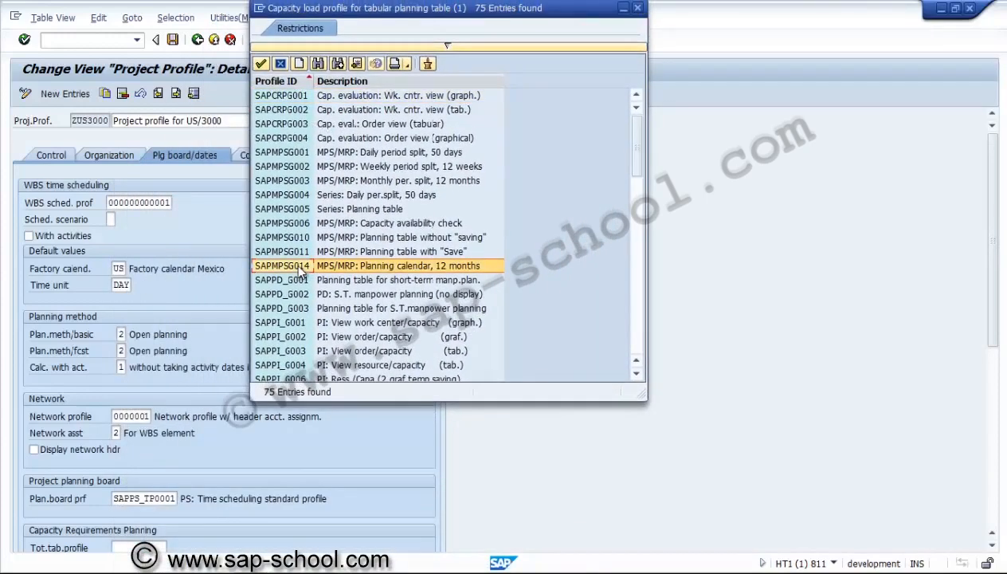
key(Down)
key(Down)
key(Down)
key(Down)
key(Down)
key(Down)
key(Down)
key(Down)
key(Down)
key(Up)
key(Up)
key(Up)
key(Up)
key(Up)
key(Up)
key(Up)
key(Up)
key(Up)
key(Up)
key(Up)
key(Up)
key(Up)
key(Up)
key(Up)
key(Up)
key(Up)
key(Up)
key(Up)
key(Up)
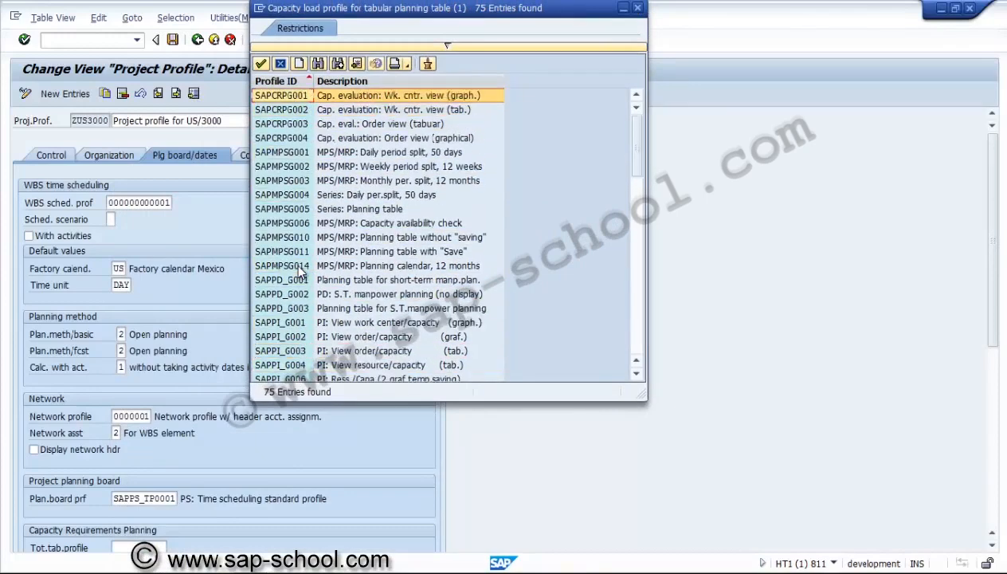
click(296, 168)
click(302, 155)
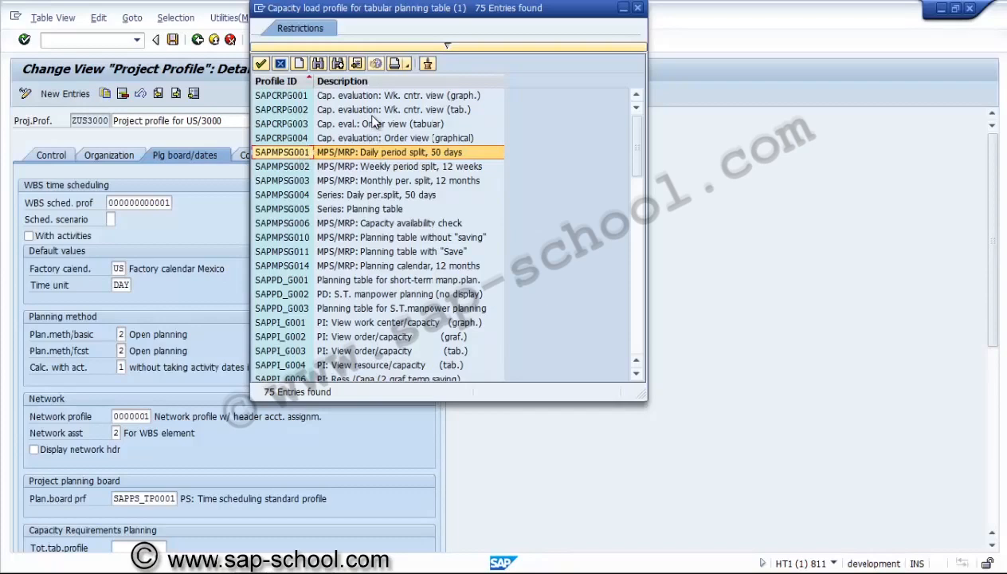
key(Down)
key(Down)
key(Down)
key(Down)
key(Down)
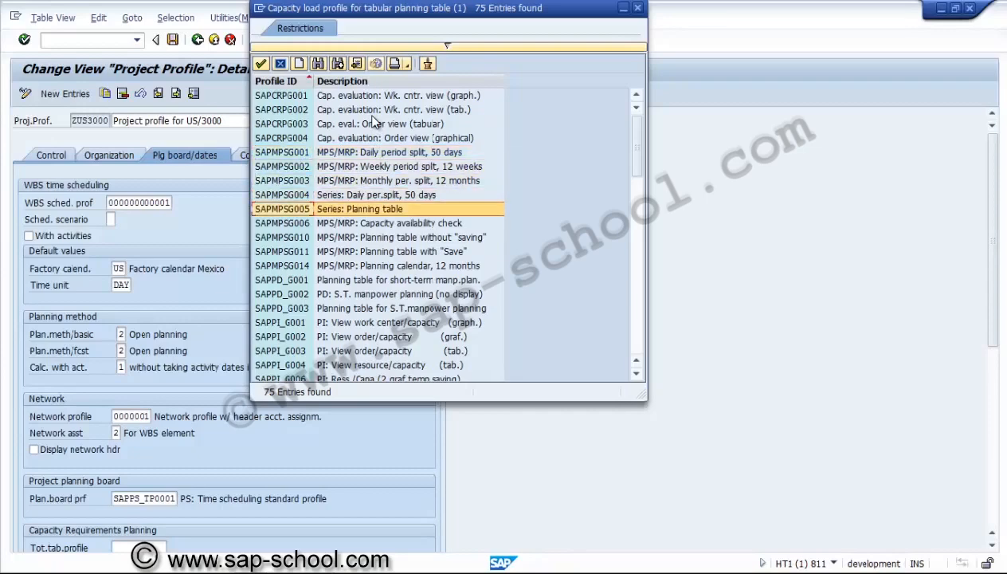
key(Down)
key(Down)
key(Down)
key(Down)
key(Down)
key(Down)
key(Down)
key(Down)
key(Down)
key(Down)
key(Down)
key(Down)
key(Down)
key(Down)
key(Down)
key(Down)
key(Down)
key(Down)
key(Down)
key(Down)
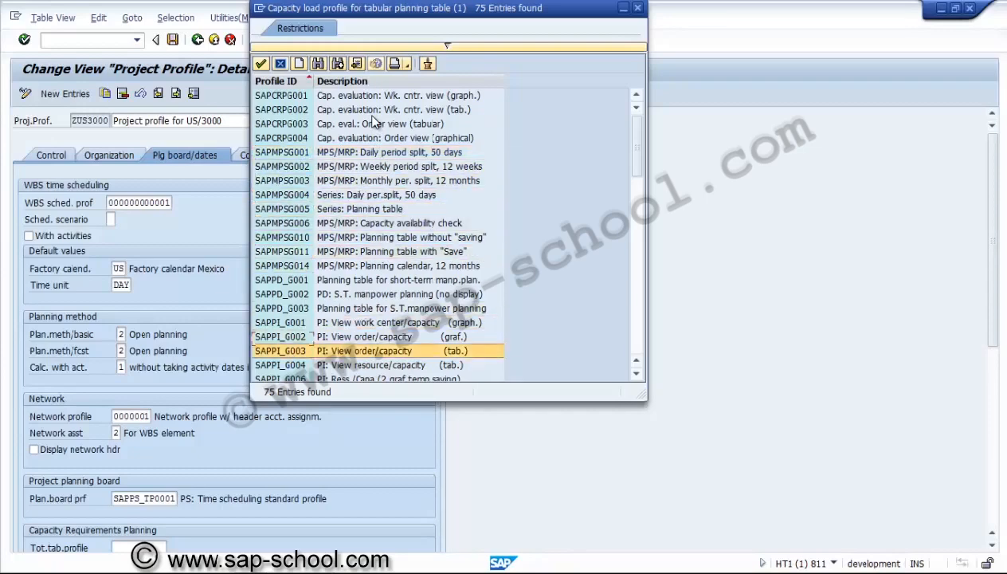
key(Down)
key(Down)
key(Down)
key(Down)
key(Down)
key(Down)
key(Up)
key(Up)
key(Up)
key(Up)
key(Up)
key(Up)
key(Up)
key(Up)
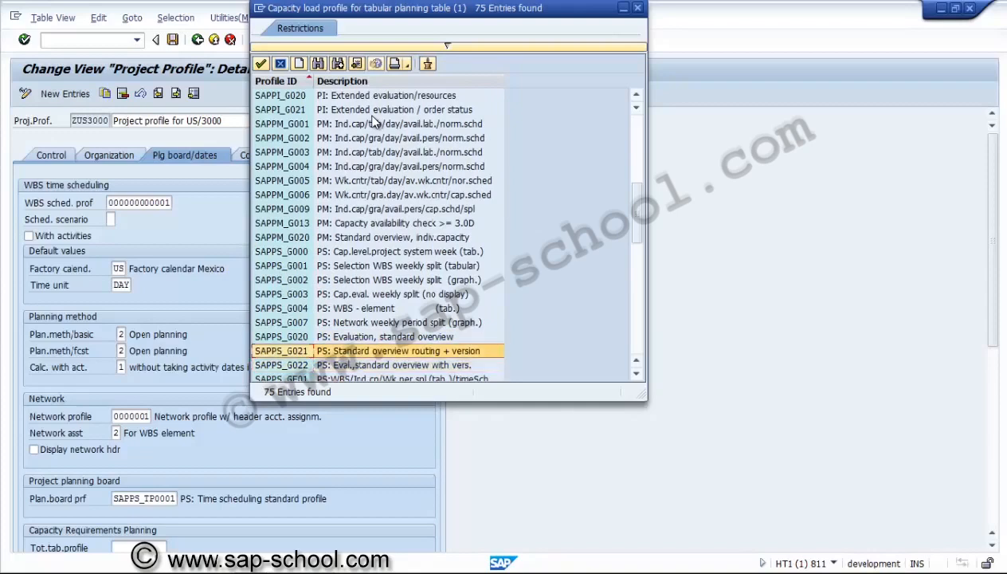
double_click(399, 251)
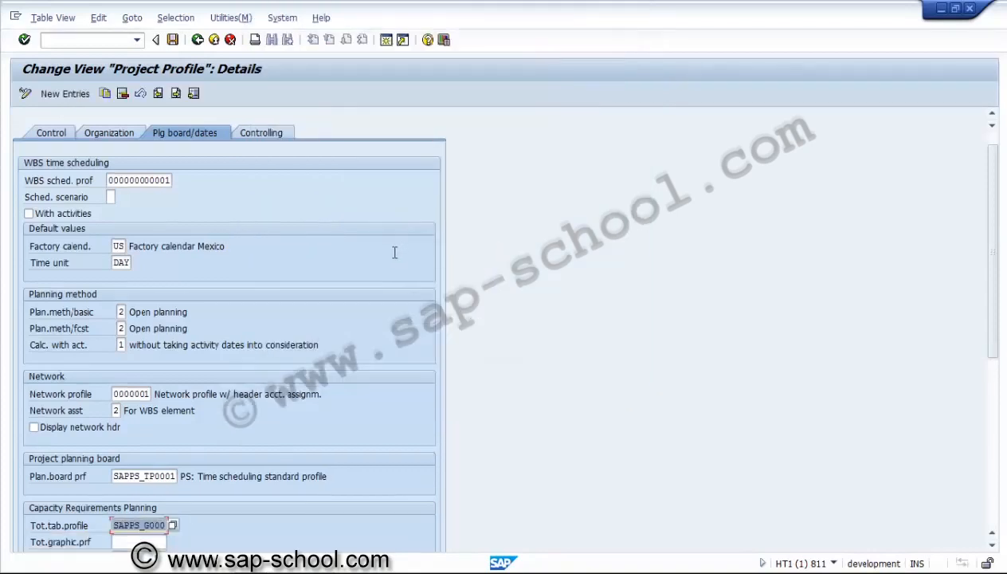
Assign SAPPS_GG00, PS: Cap.lev.proj.sys.week (2 scrn.graf), as the total graphic profile for capacity requirements planning
key(Tab)
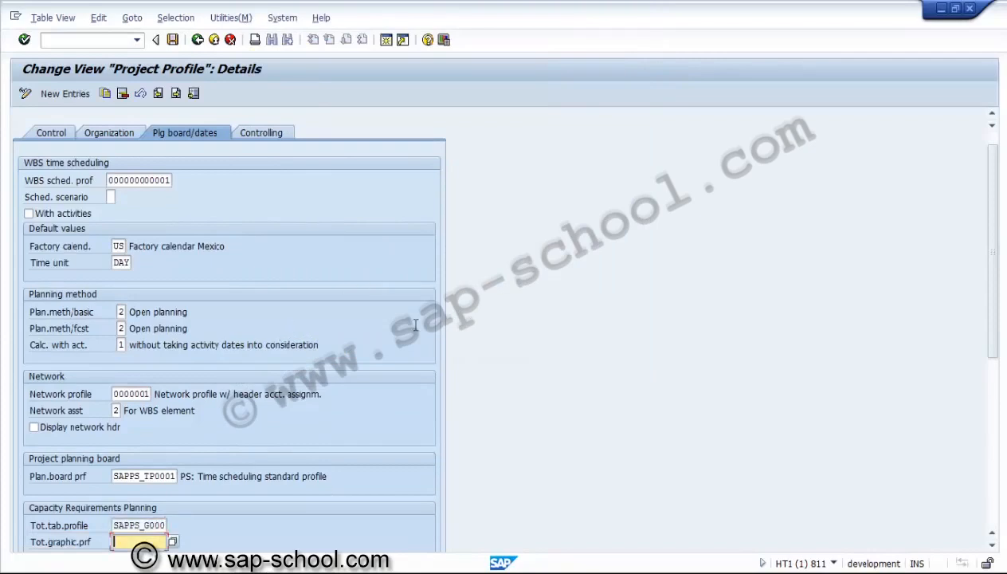
key(Tab)
key(Tab)
key(Tab)
key(Tab)
key(Tab)
key(Tab)
key(Tab)
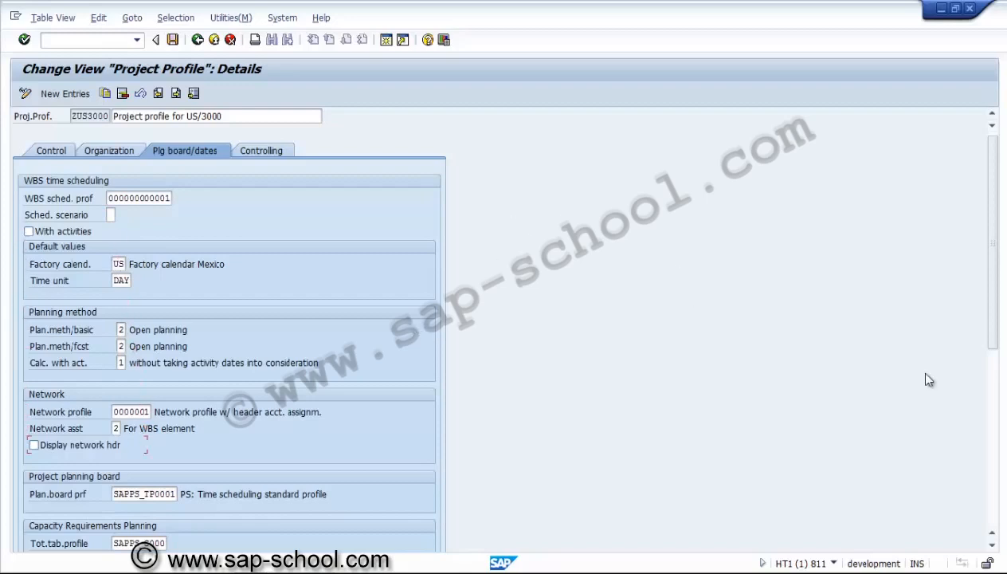
click(994, 468)
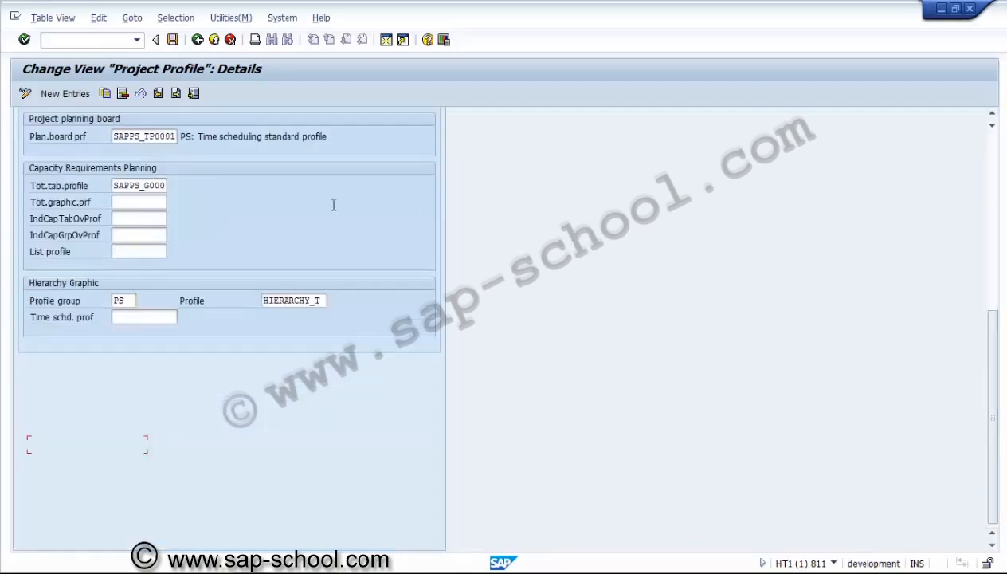
click(147, 203)
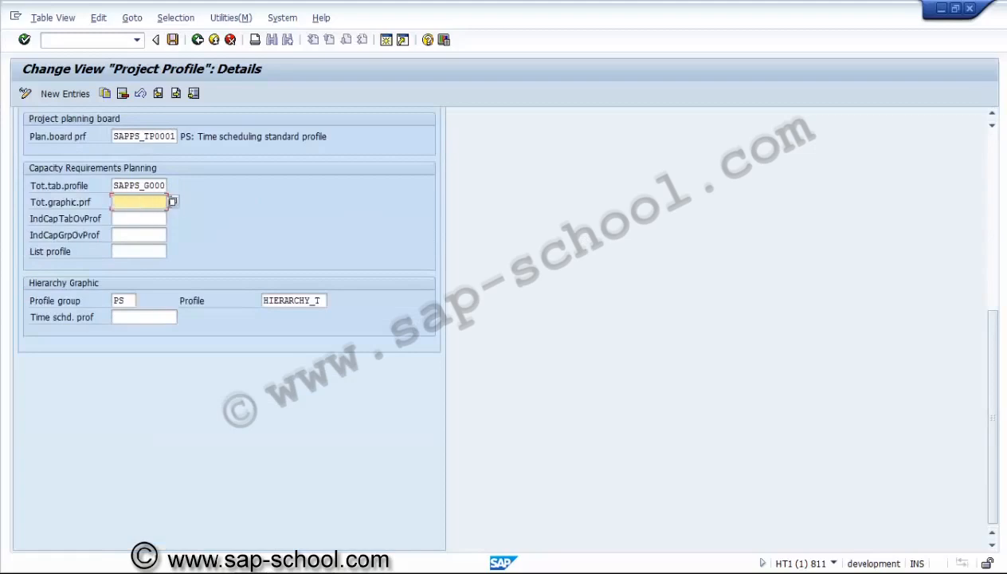
click(173, 203)
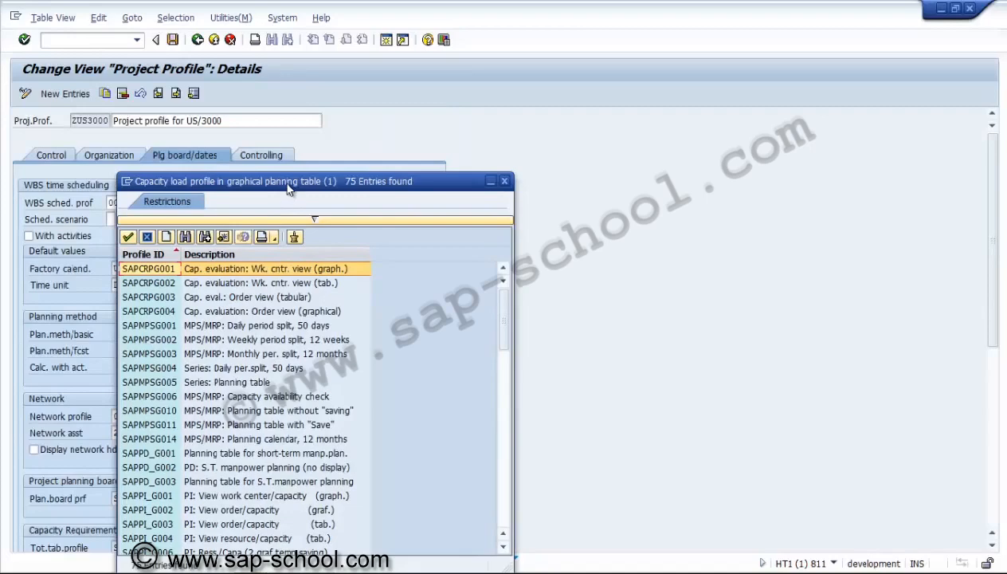
drag(289, 186, 304, 63)
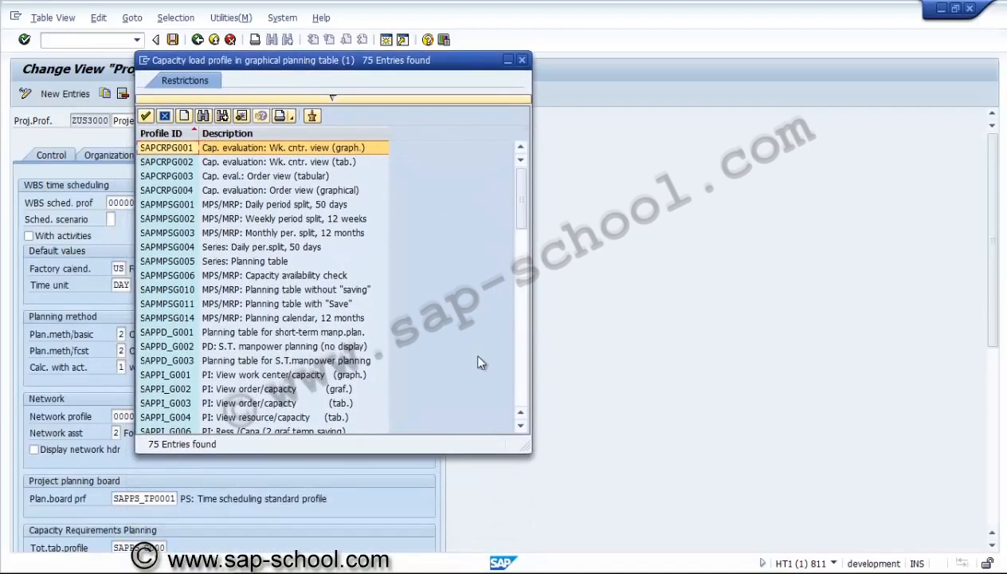
click(513, 375)
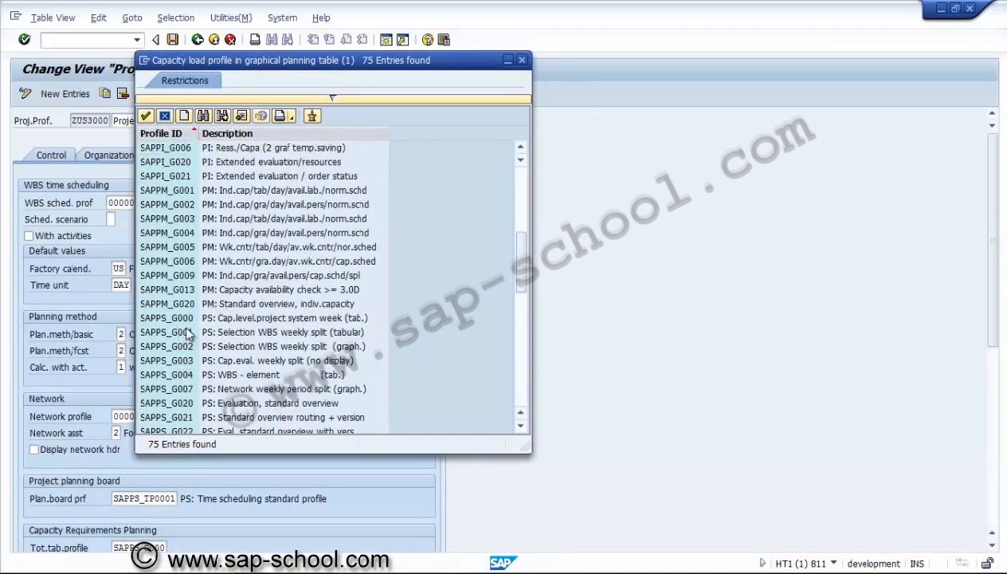
click(184, 319)
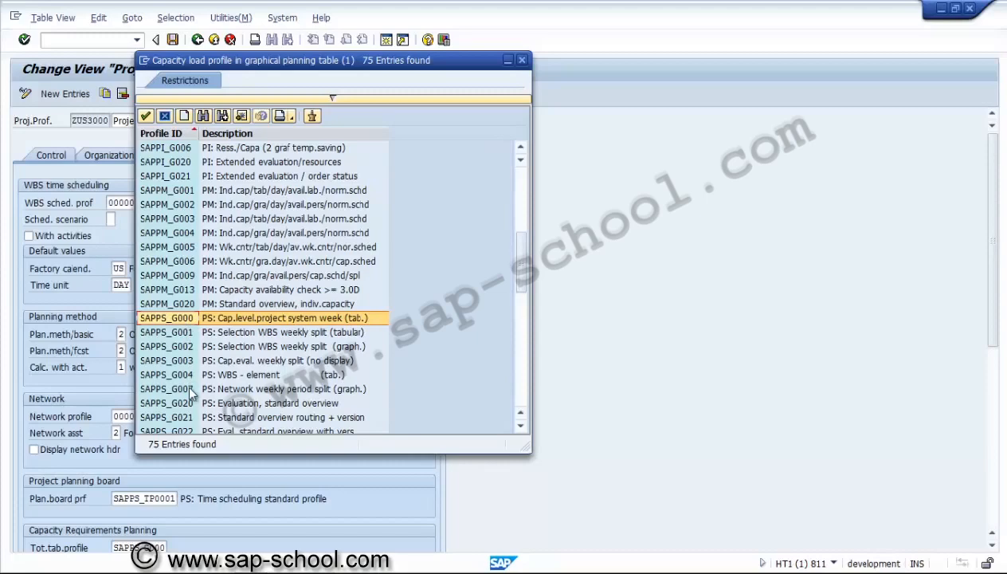
key(Down)
key(Down)
key(Down)
key(Down)
key(Down)
key(Down)
key(Down)
key(Down)
key(Down)
key(Down)
key(Down)
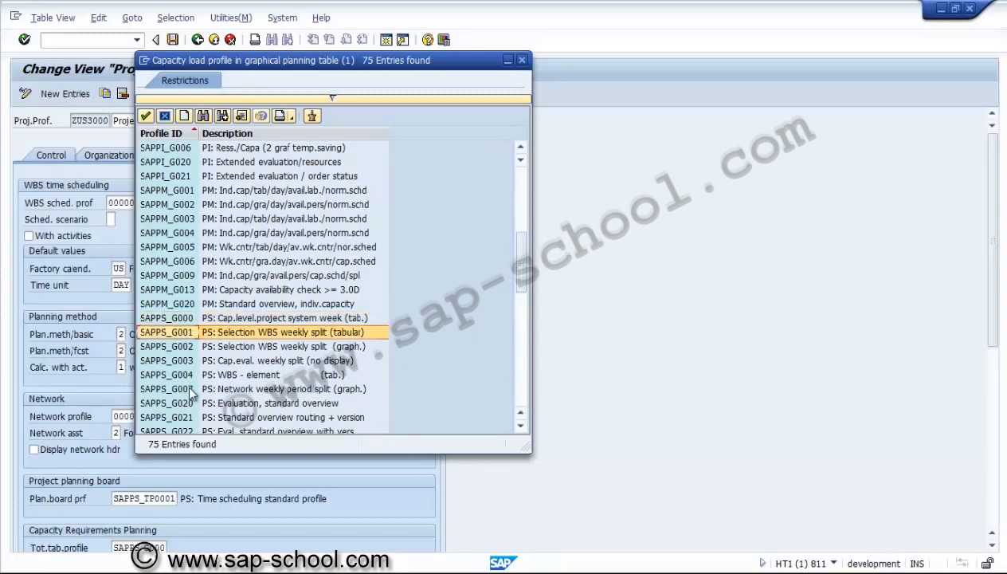
key(Down)
key(Down)
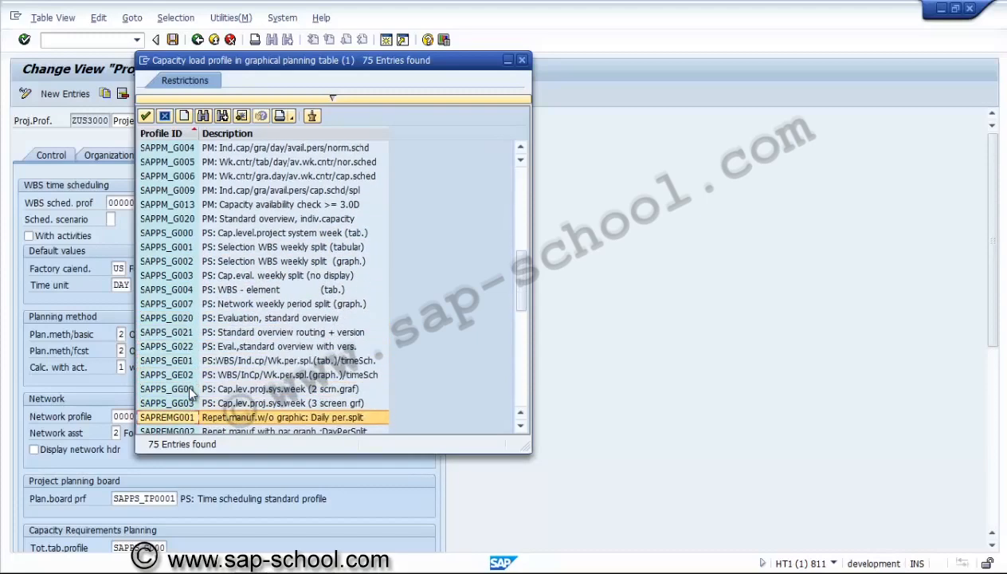
click(257, 389)
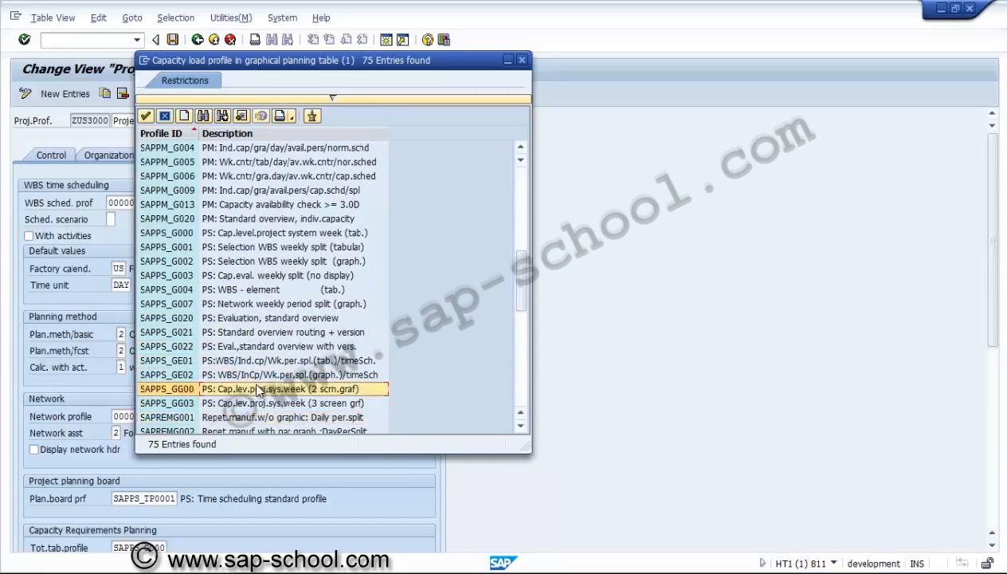
double_click(249, 390)
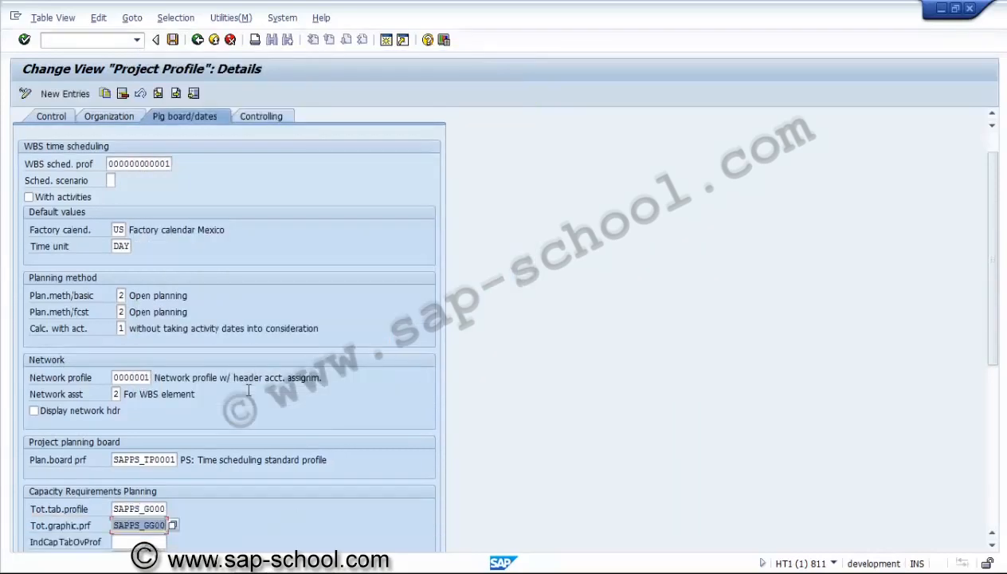
Assign SAPPS_GE01, the tabular WBS individual capacity profile with weekly split, as the individual capacity tabular overall profile
click(991, 526)
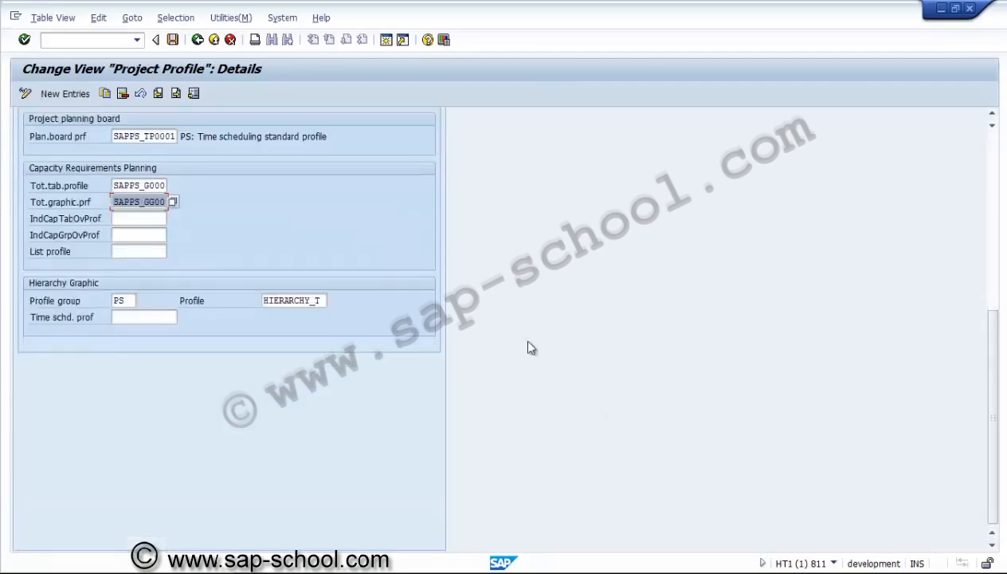
click(148, 218)
click(173, 219)
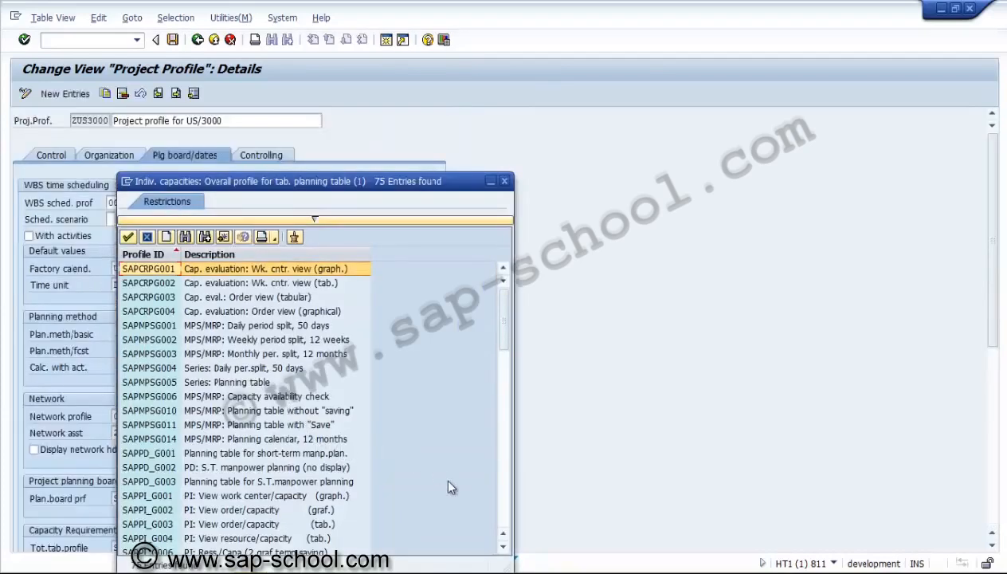
click(504, 499)
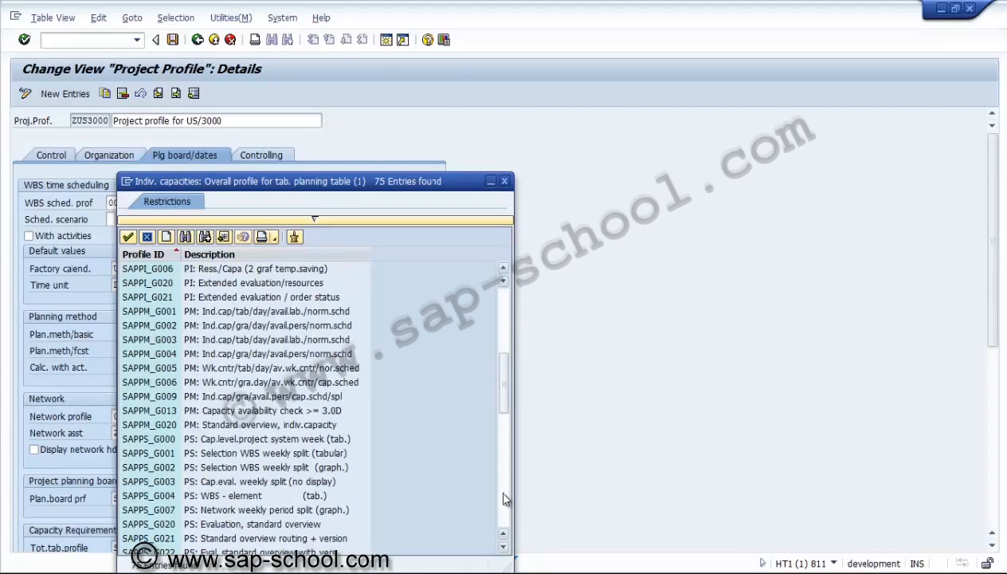
click(503, 547)
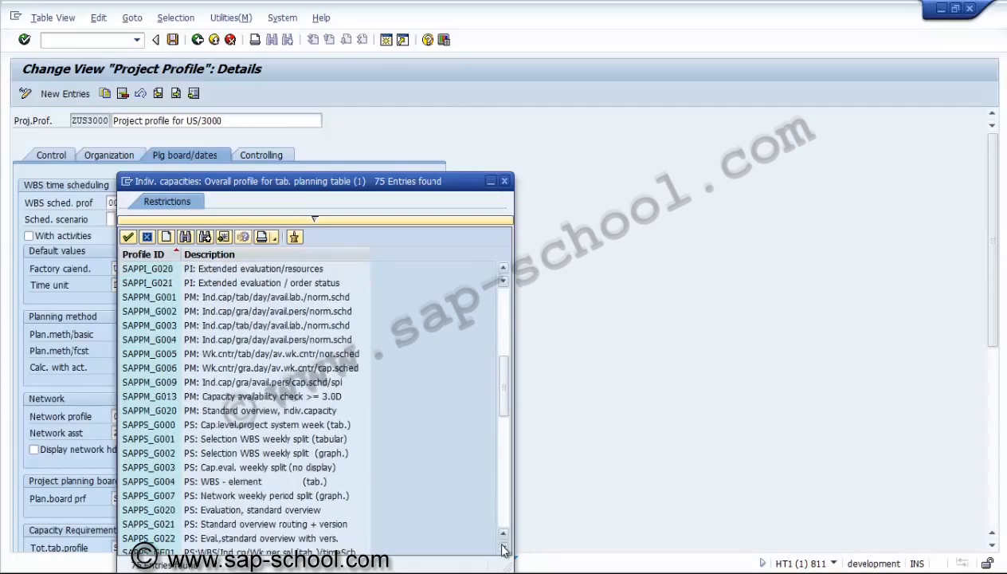
click(503, 547)
click(503, 547)
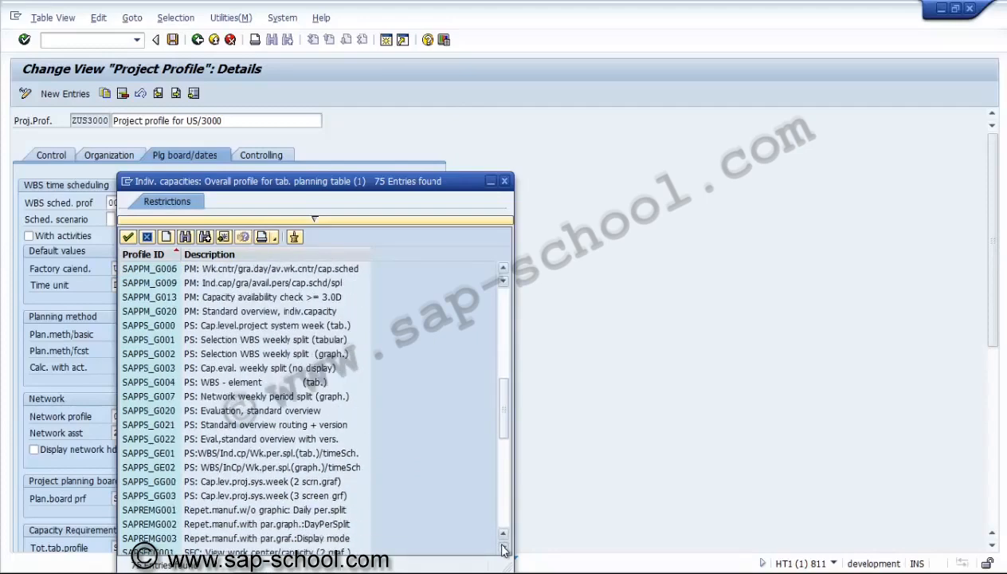
click(503, 547)
click(195, 425)
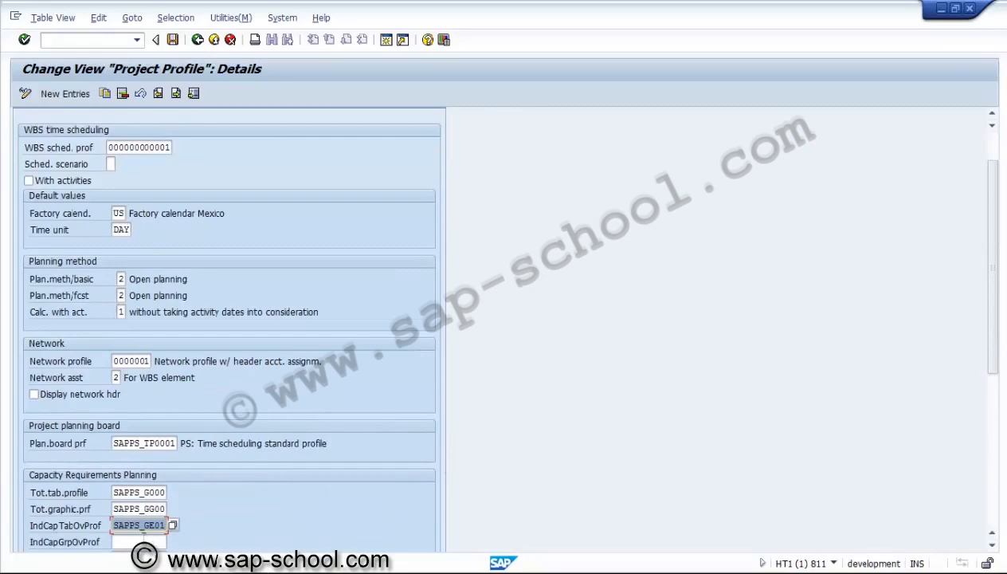
Assign SAPPS_GE02, the graphical WBS individual capacity profile with weekly split, as the individual capacity graphic overall profile
click(146, 541)
click(172, 543)
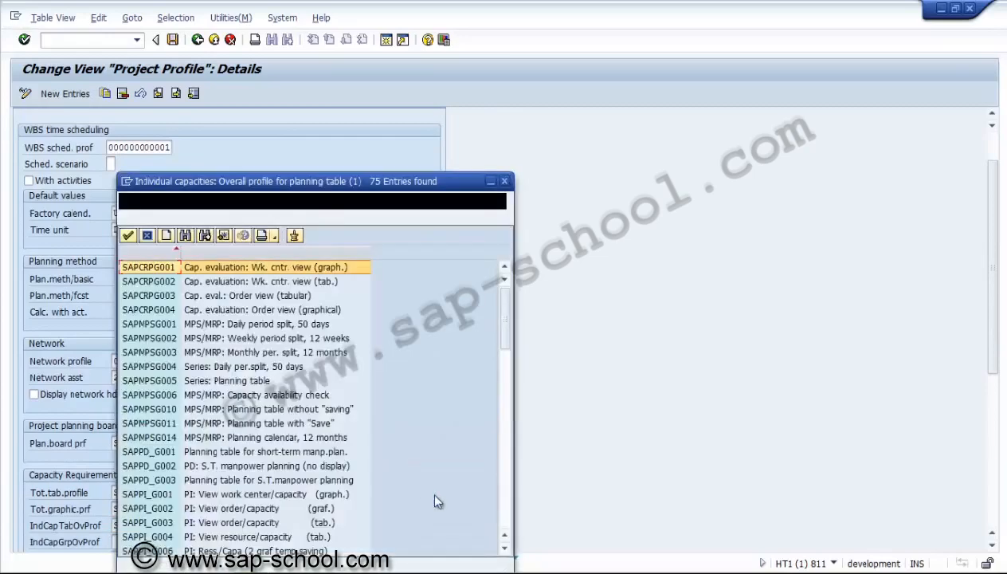
click(504, 505)
click(504, 505)
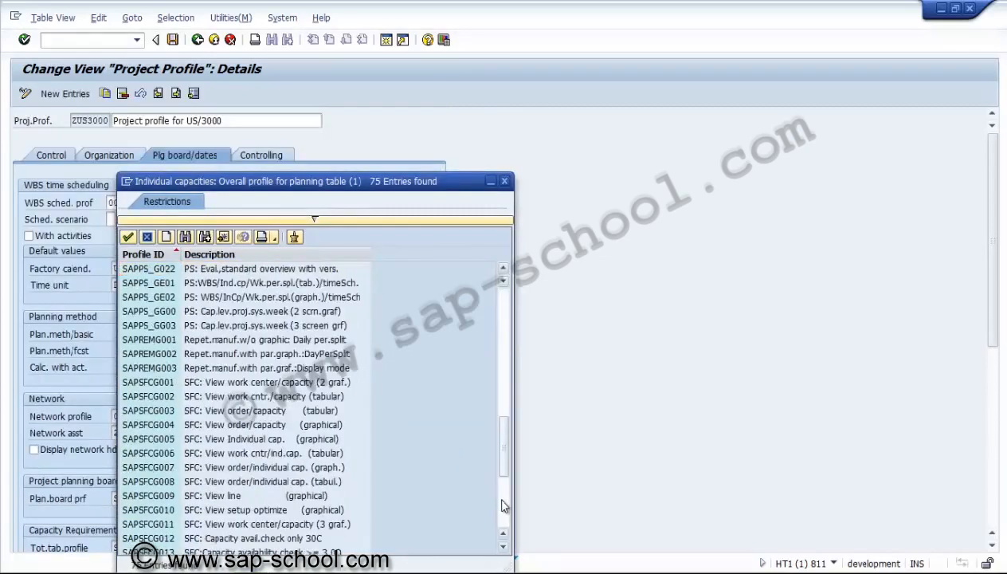
double_click(195, 297)
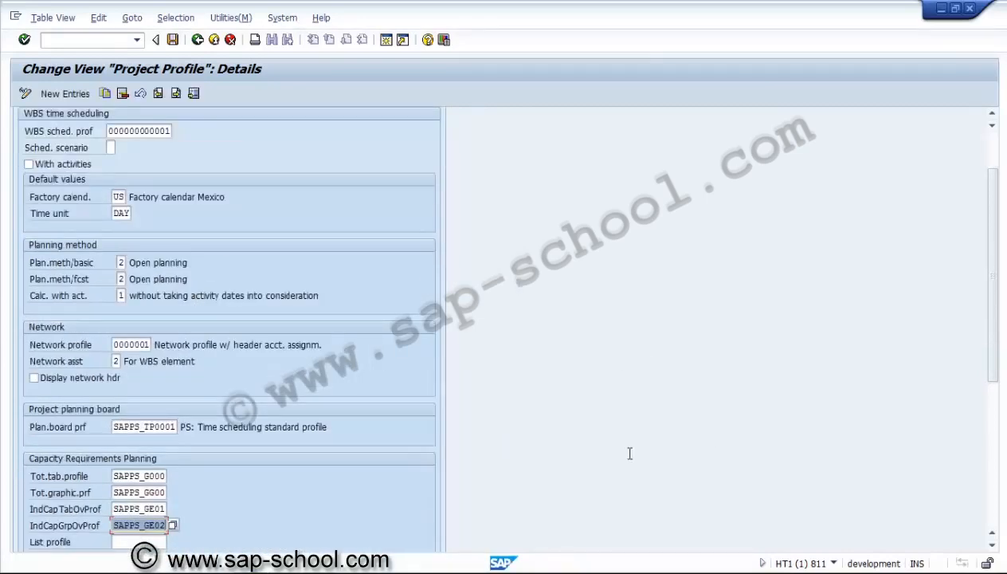
Assign SAPPS_G020, PS: Evaluation, standard overview, as the list profile for capacity evaluations
click(151, 542)
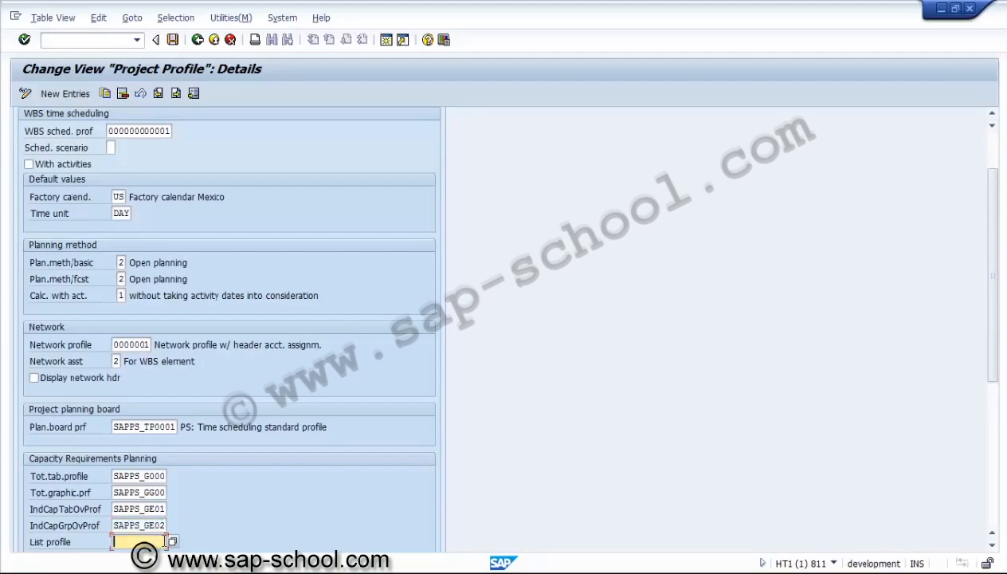
click(172, 541)
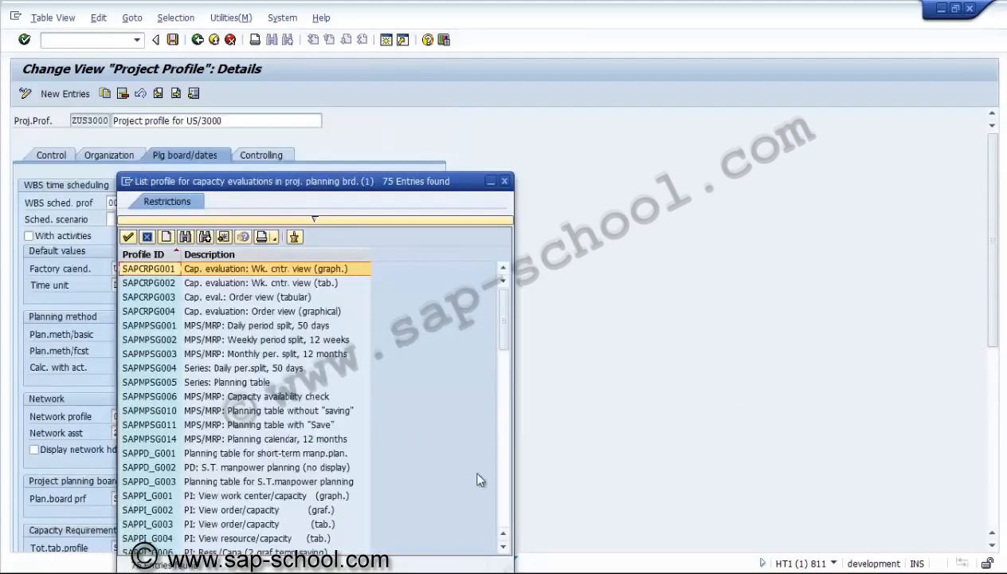
click(501, 506)
click(503, 509)
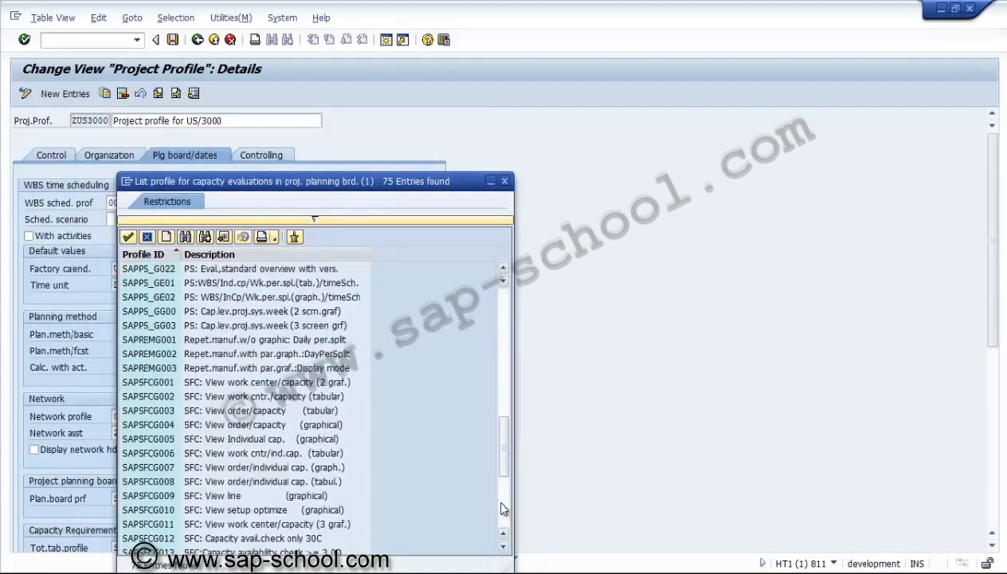
click(168, 328)
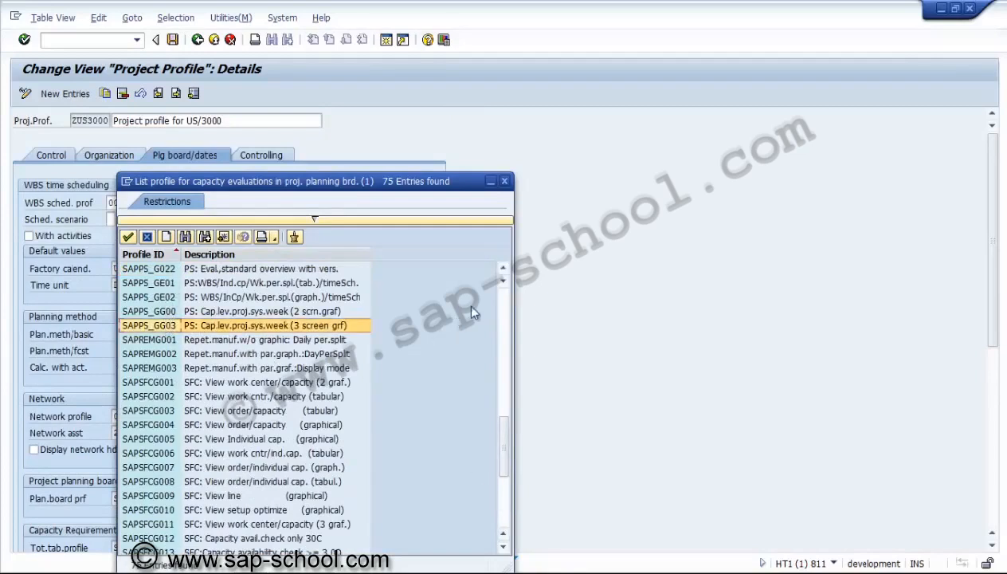
click(504, 271)
click(503, 271)
click(504, 271)
click(504, 271)
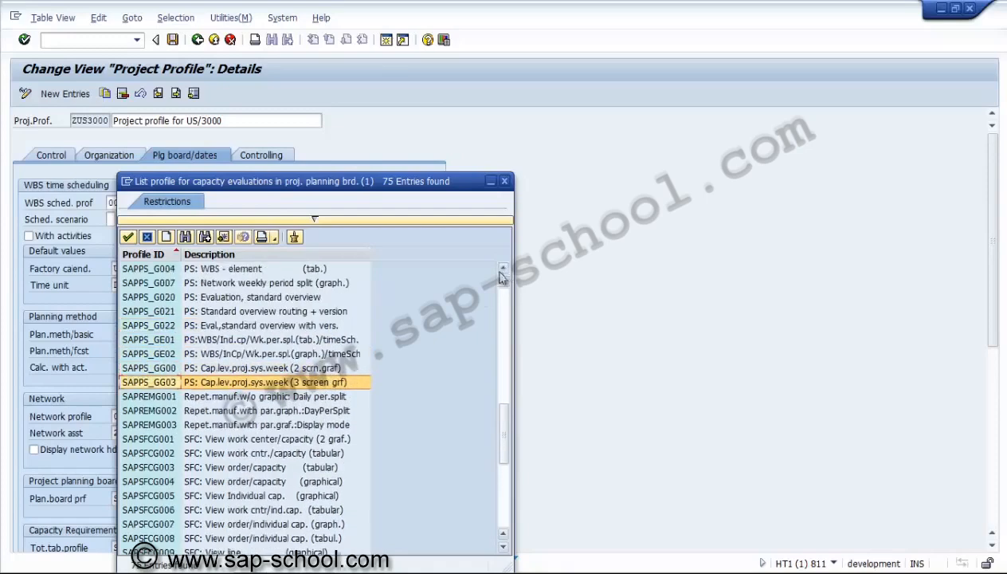
double_click(281, 297)
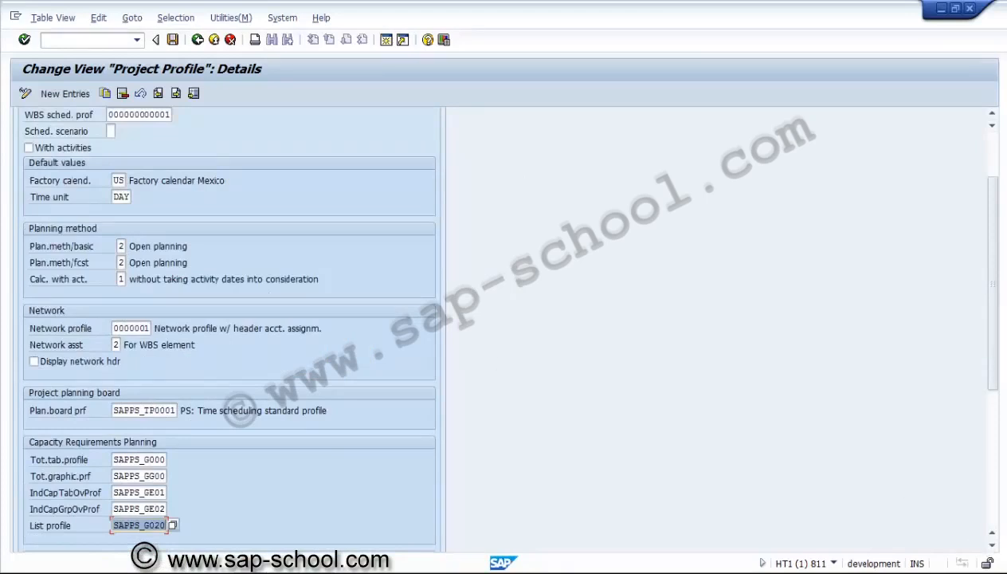
click(992, 490)
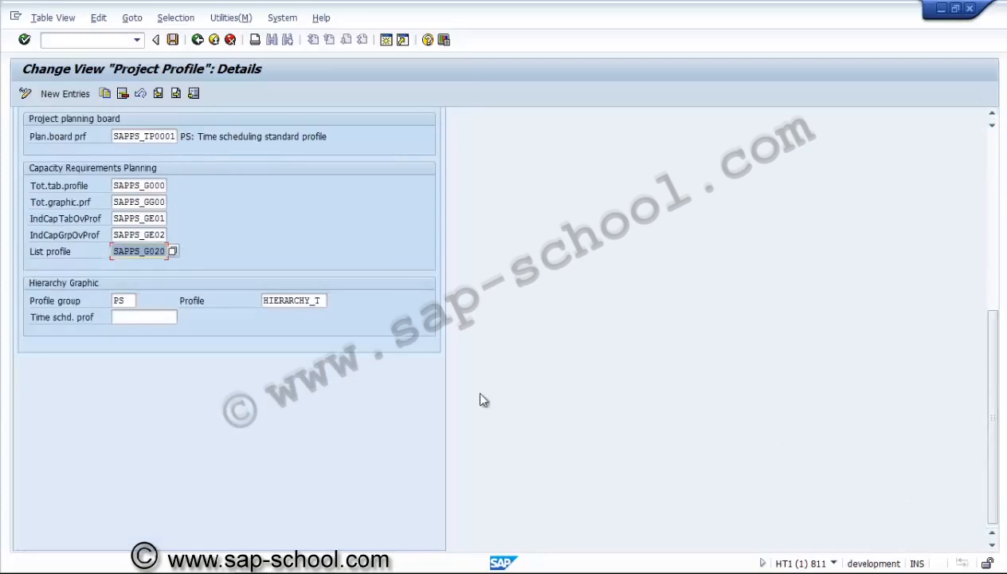
click(133, 301)
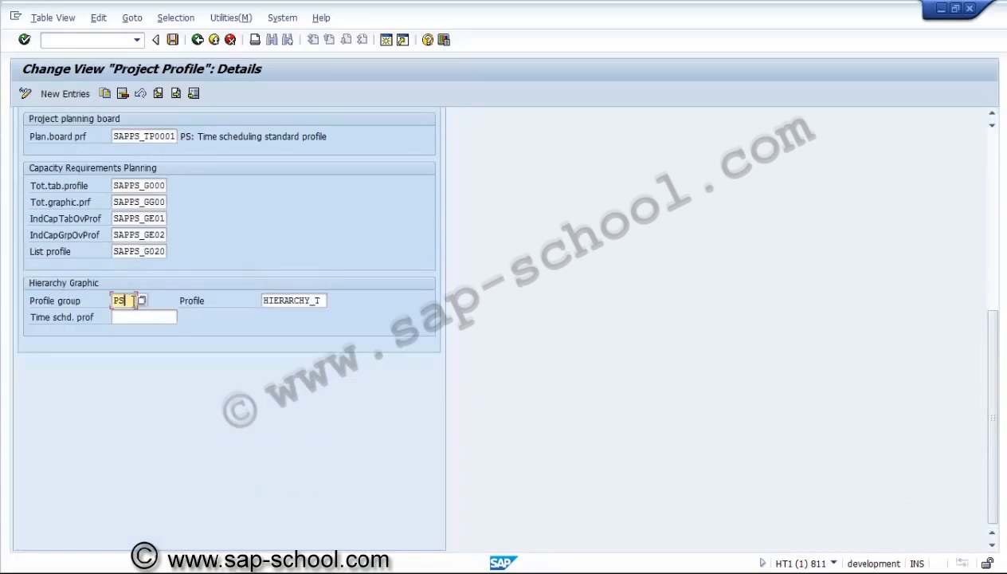
click(139, 318)
click(182, 318)
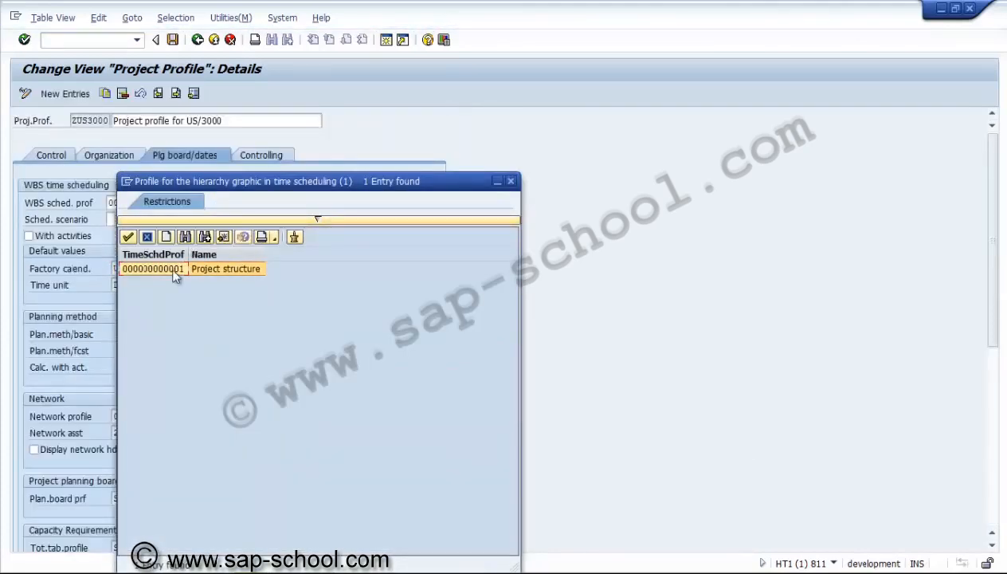
double_click(176, 272)
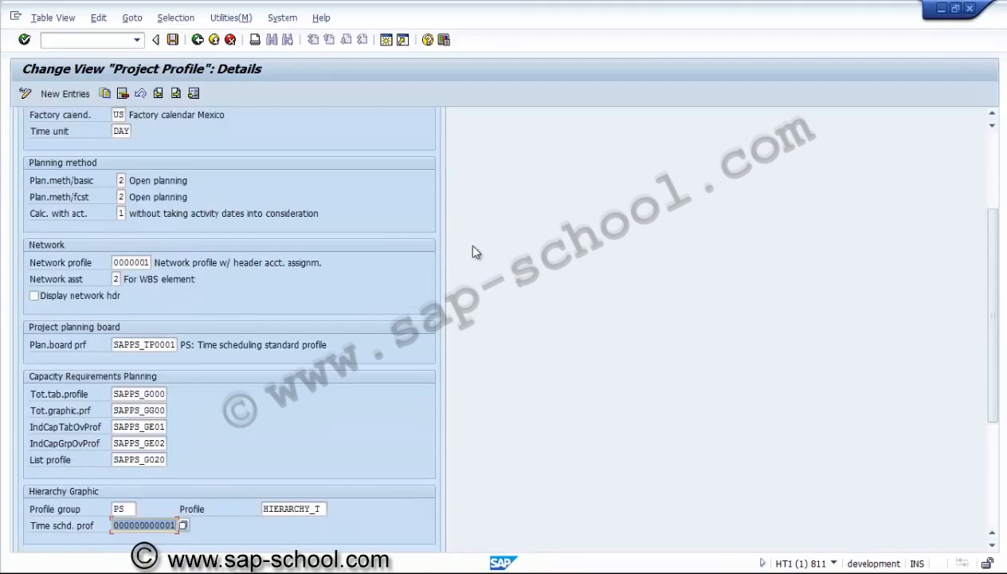
Set the object class in the project profile's controlling settings to INVST, Investment
scroll(269, 169, up, 3)
click(273, 158)
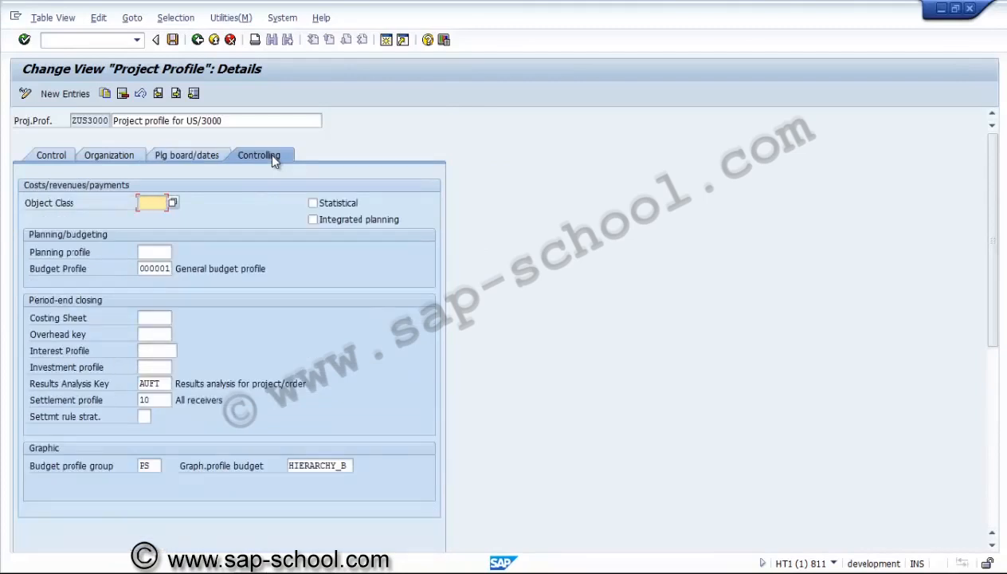
click(171, 202)
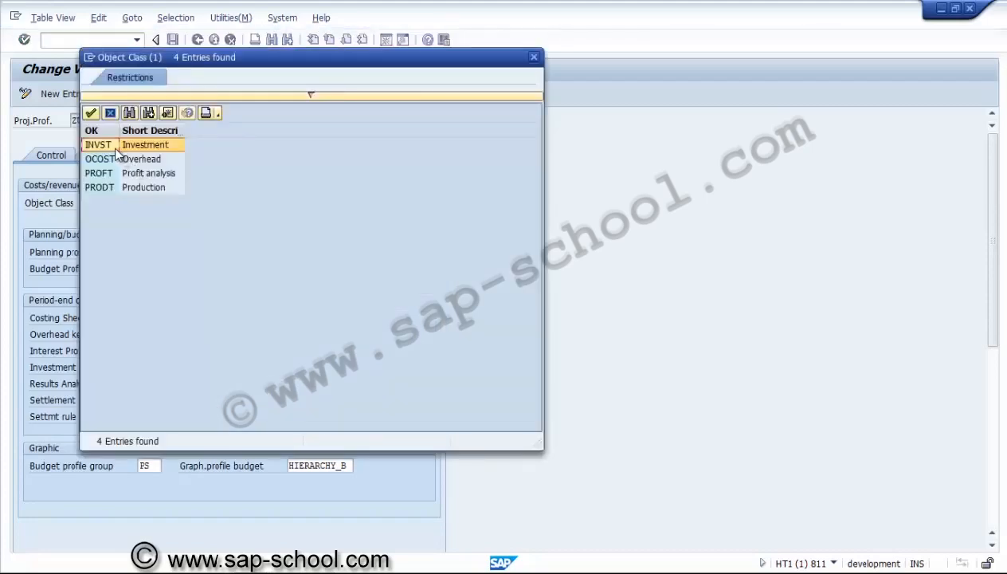
double_click(115, 148)
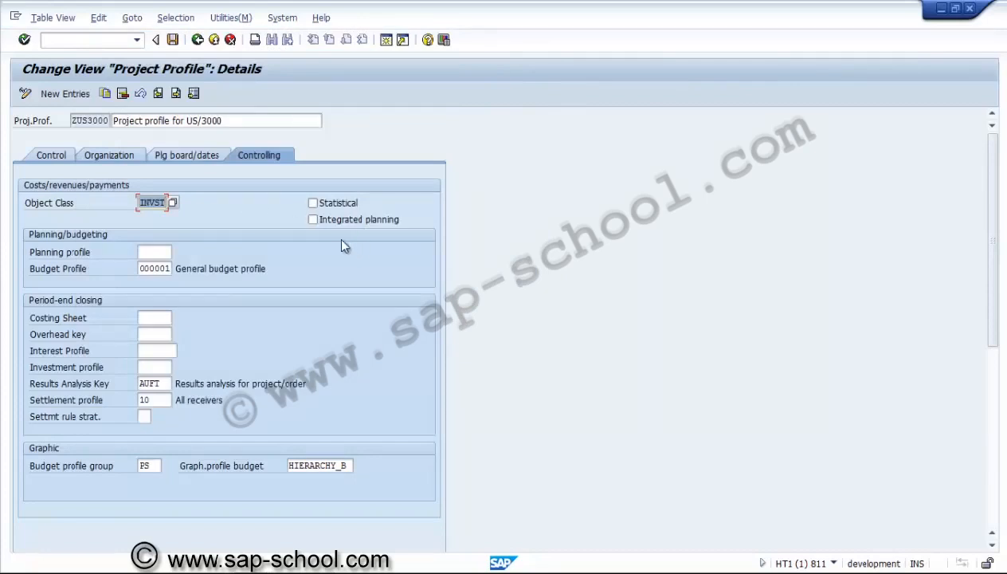
Assign ZPSUS1 as both the planning profile and the budget profile in the project profile's controlling settings
click(163, 252)
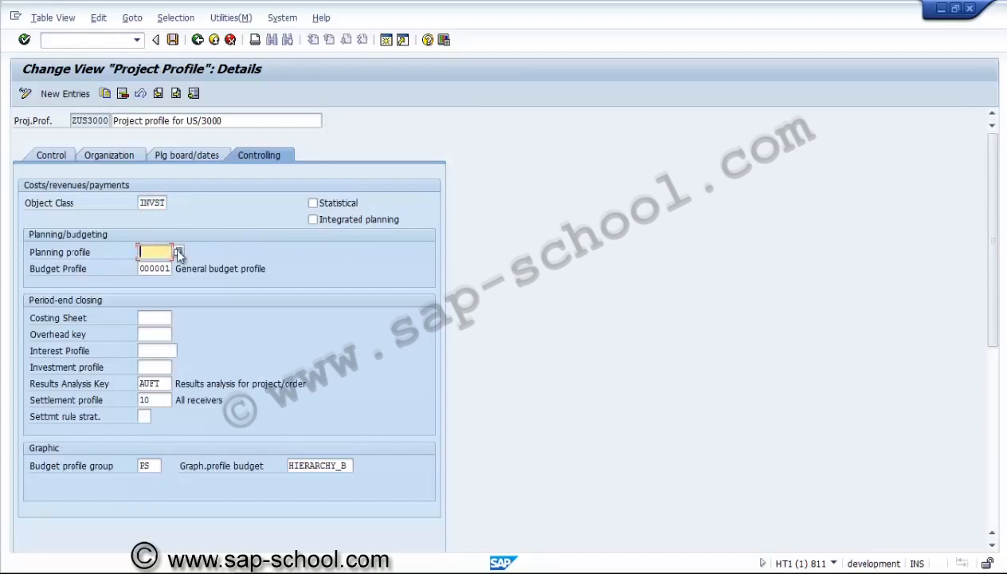
click(178, 252)
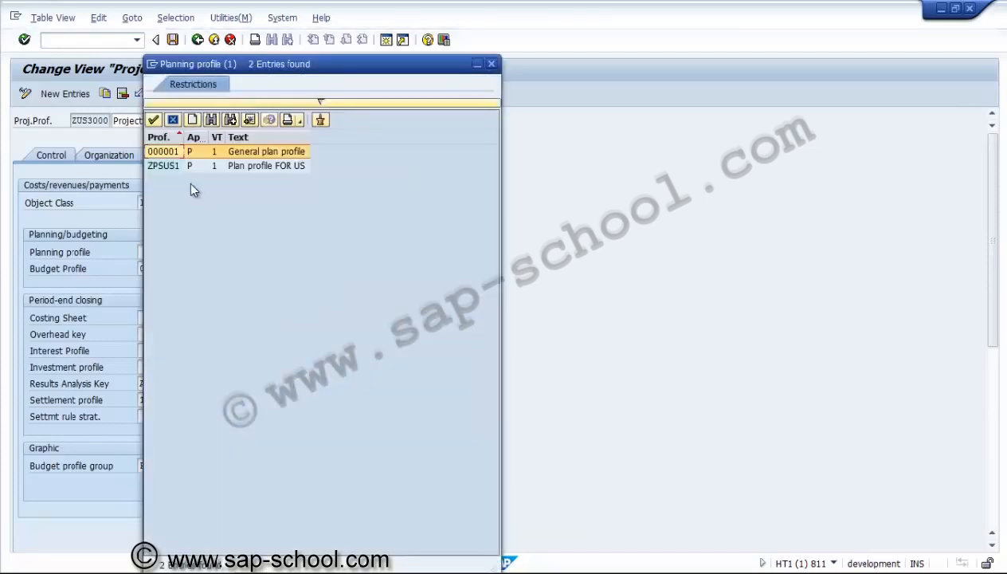
double_click(172, 167)
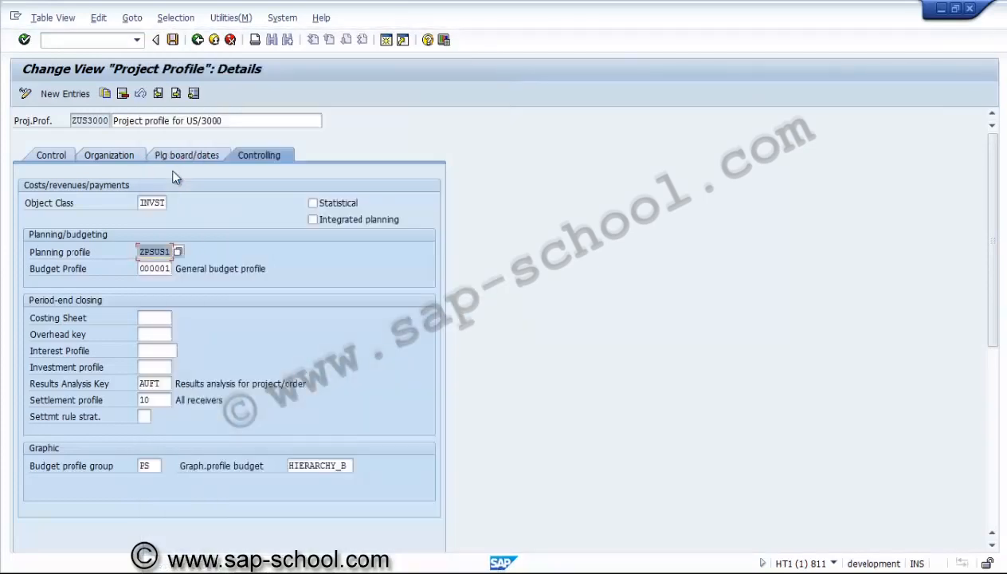
click(163, 269)
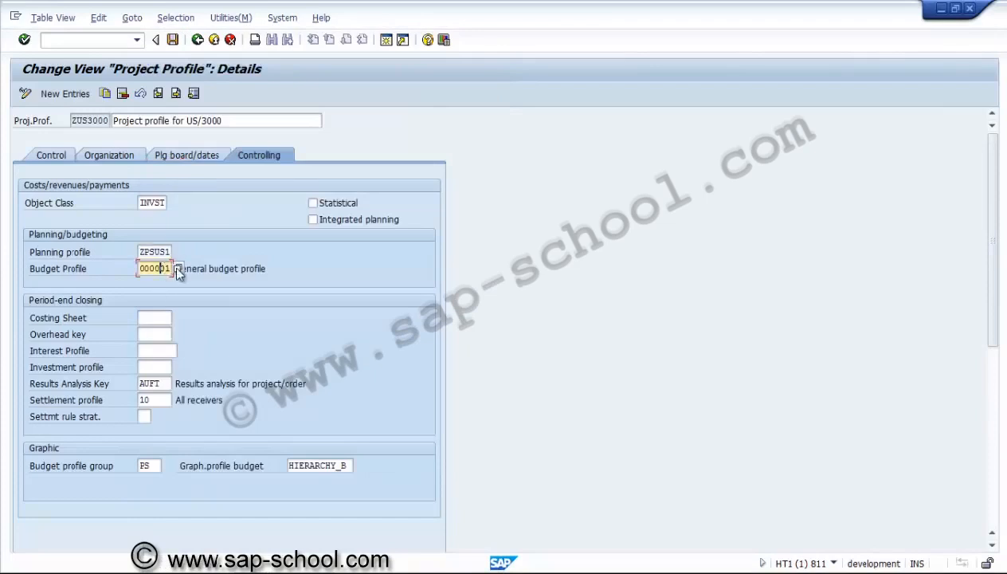
click(176, 267)
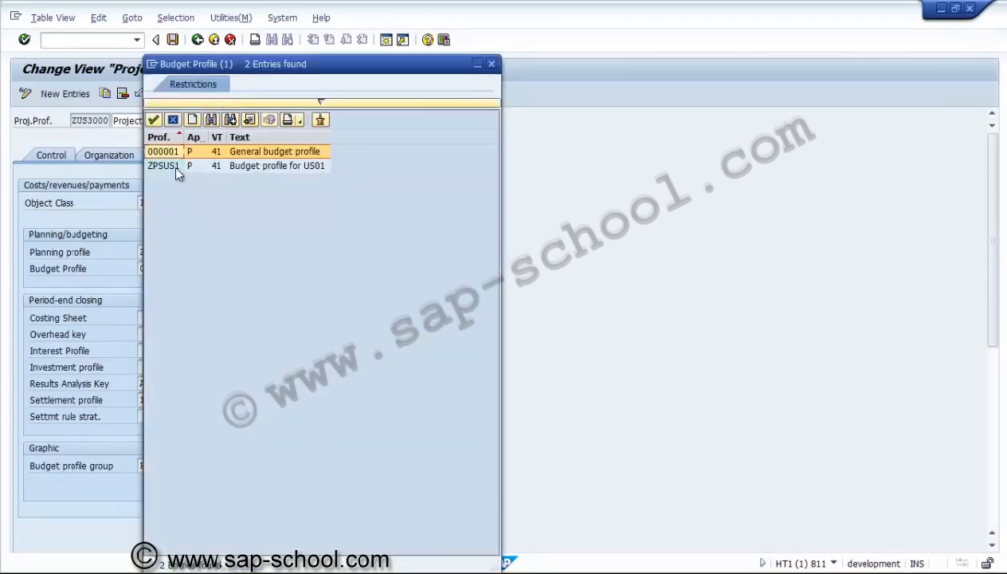
double_click(172, 163)
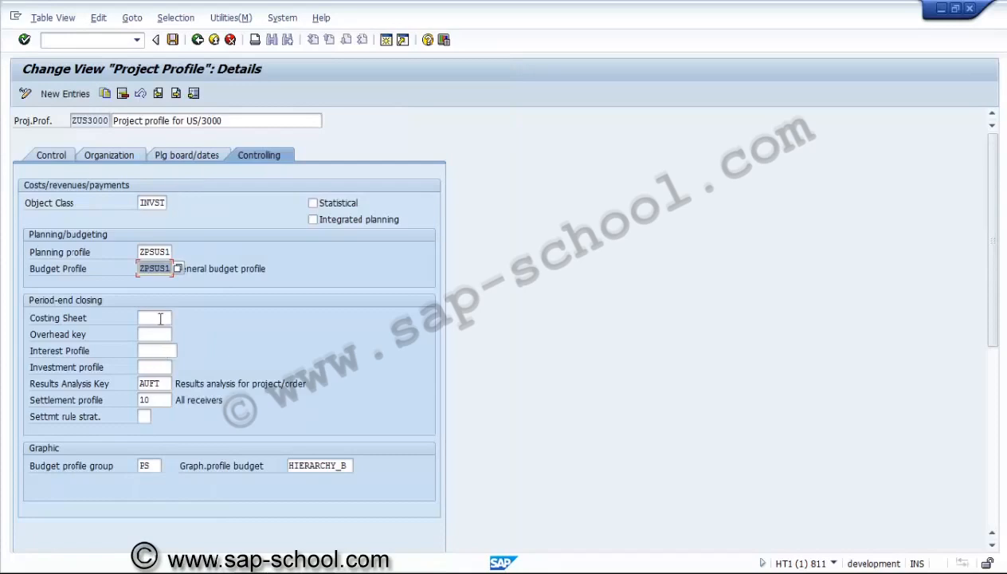
Set the investment profile to ZUSI01, Investment profile for AuC, and clear the results analysis key
click(155, 367)
click(178, 367)
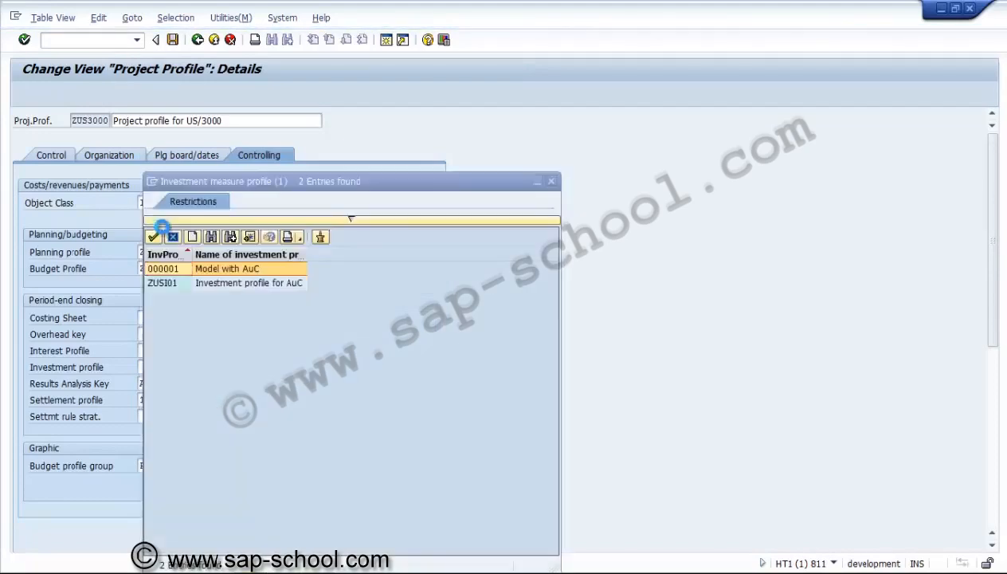
double_click(173, 283)
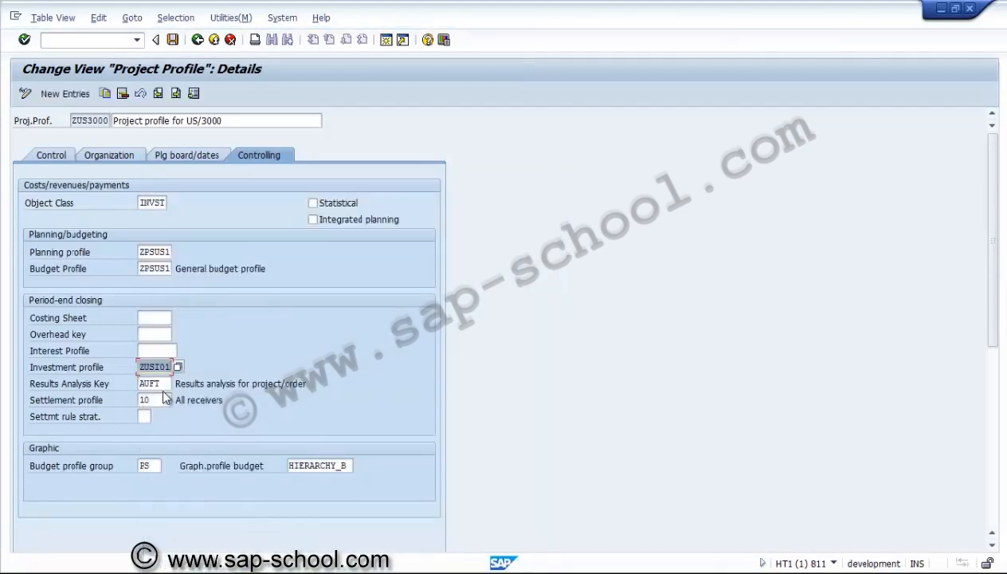
click(163, 383)
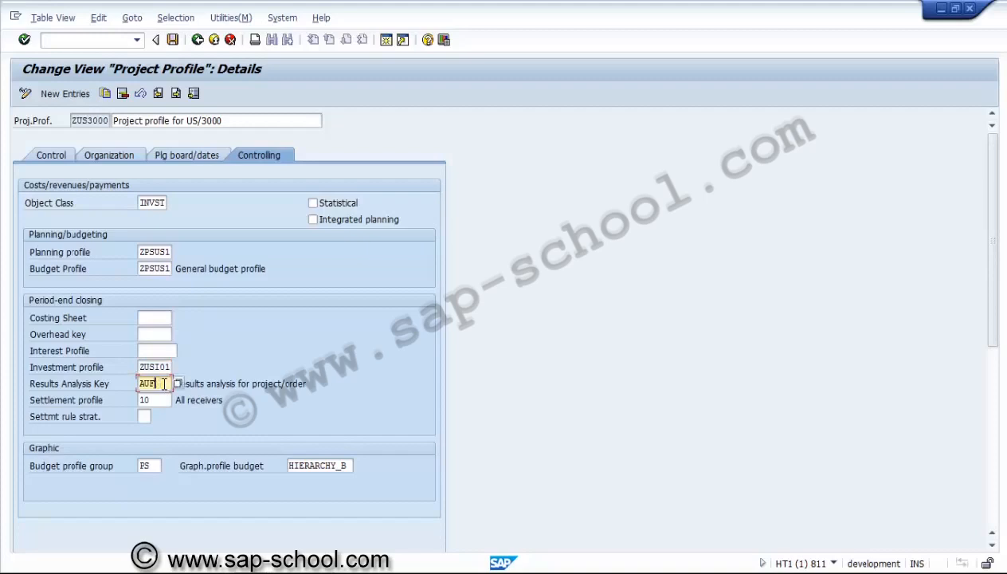
key(Delete)
Set the settlement profile to ZPSAUC, Settlement assets under const., and the settlement rule strategy to 01
click(163, 401)
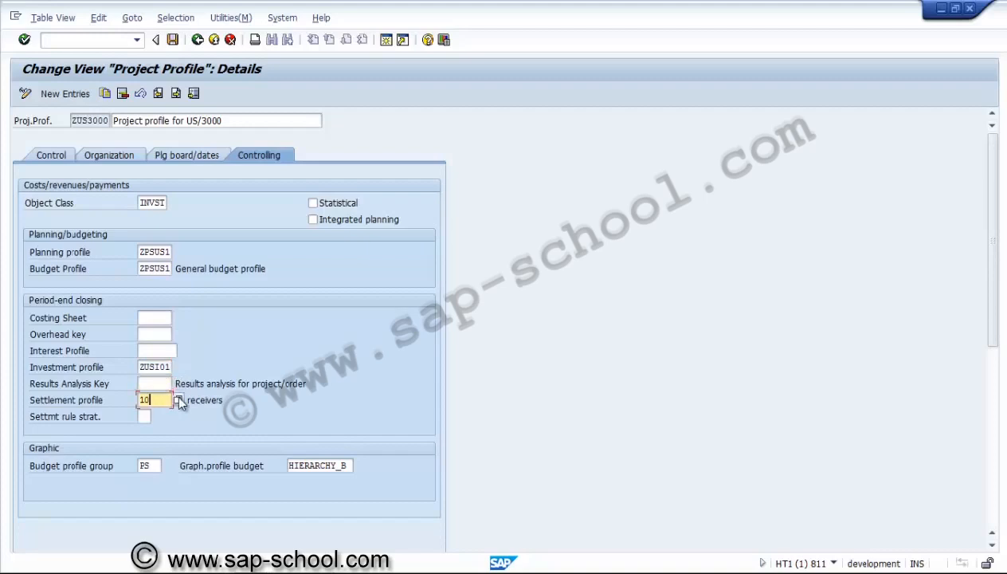
click(177, 401)
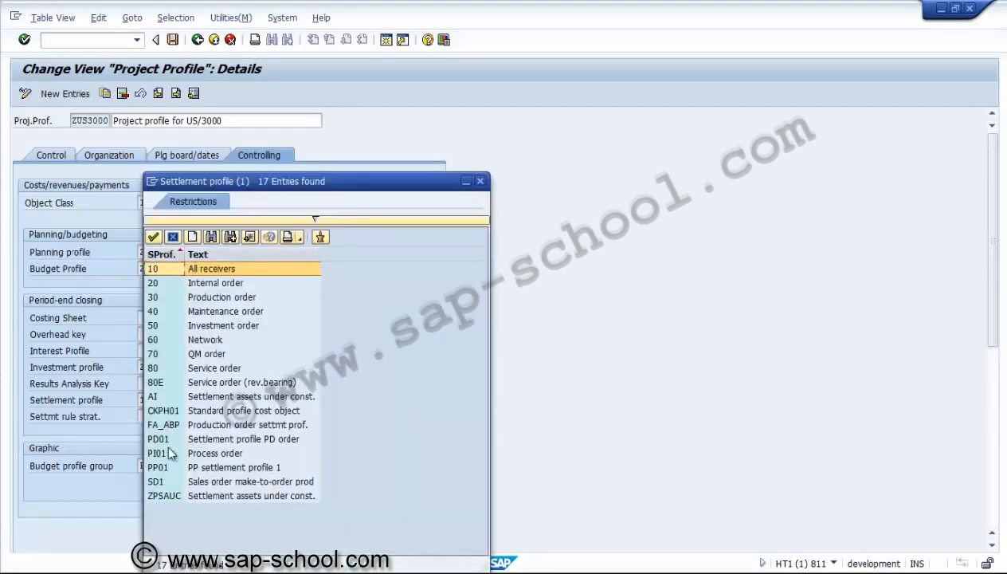
double_click(163, 495)
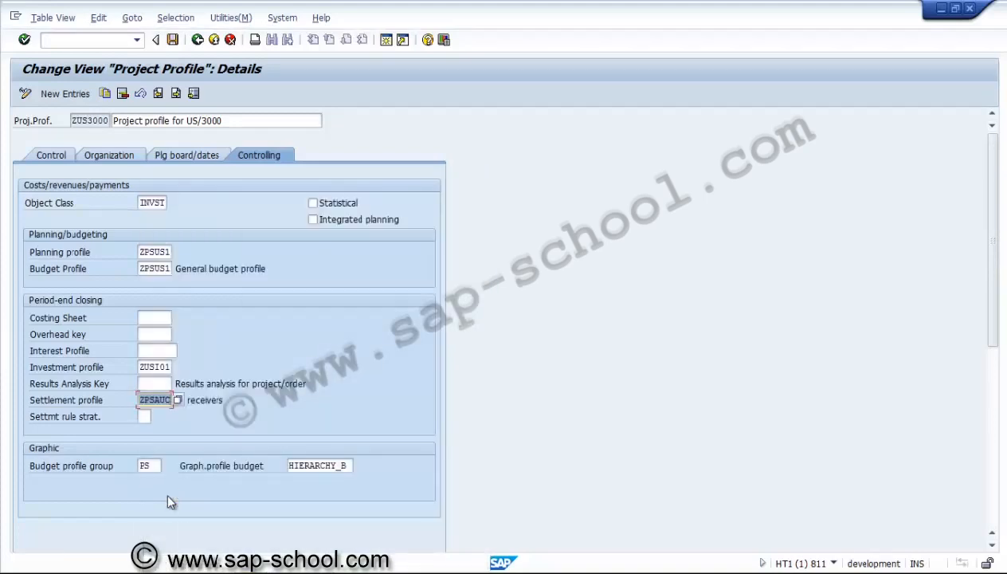
click(146, 417)
click(158, 417)
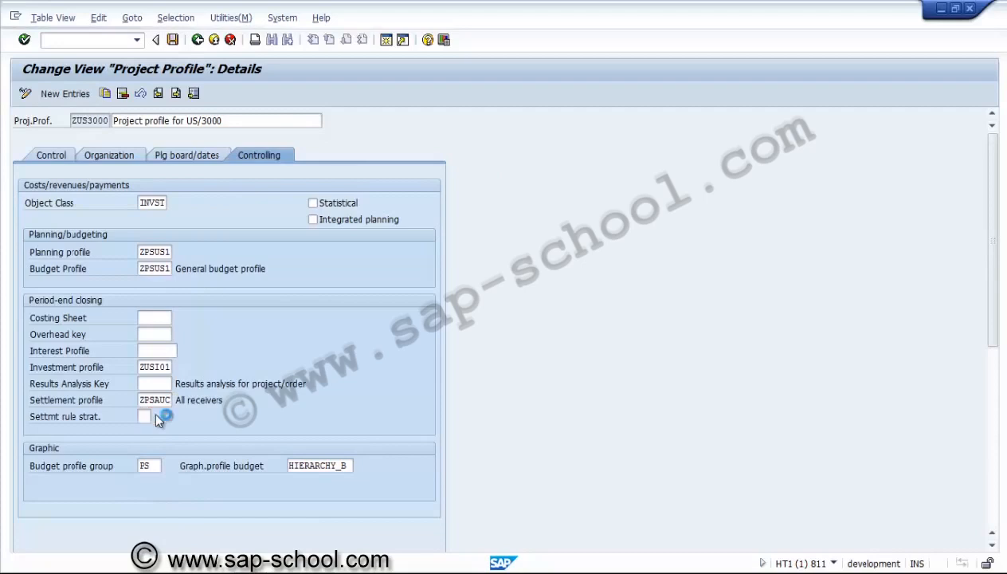
double_click(167, 271)
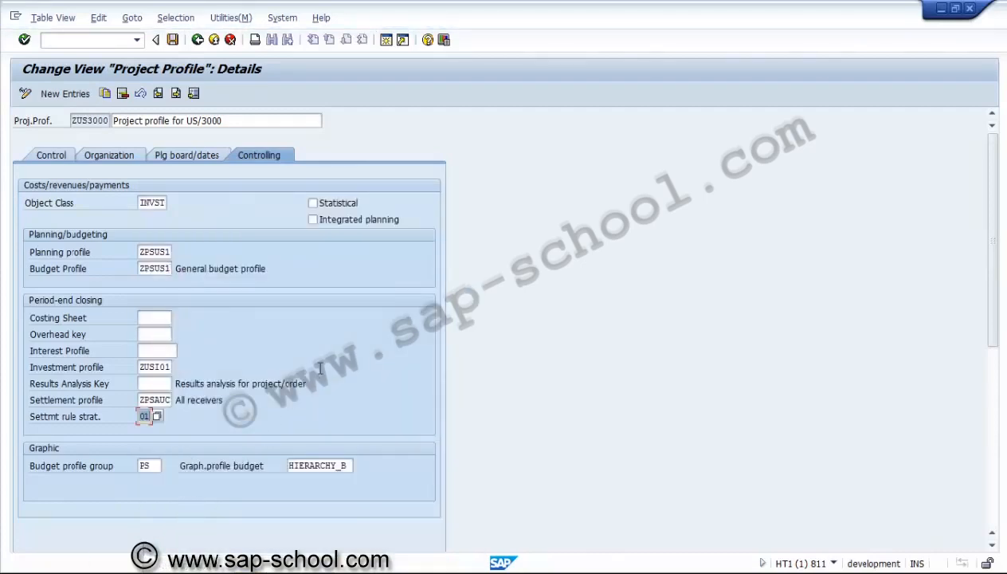
key(Return)
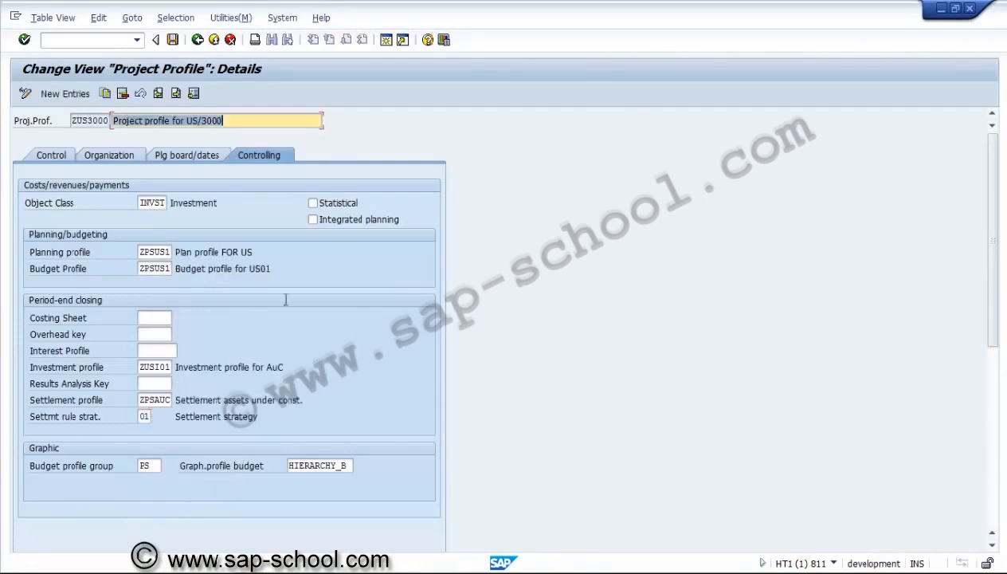
Save project profile ZUS3000 in a new customizing request with the short description "PS - Project profile"
click(173, 42)
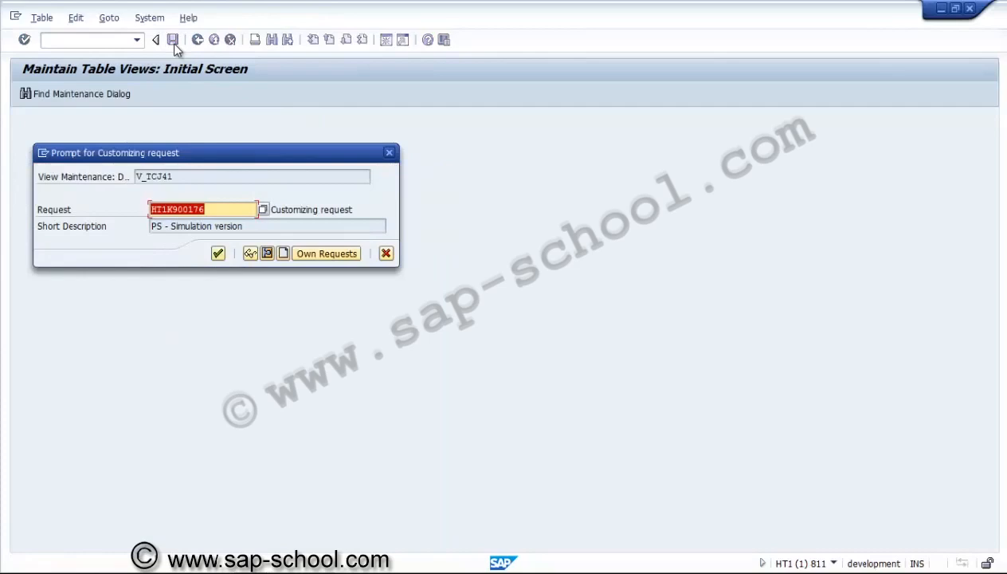
click(284, 254)
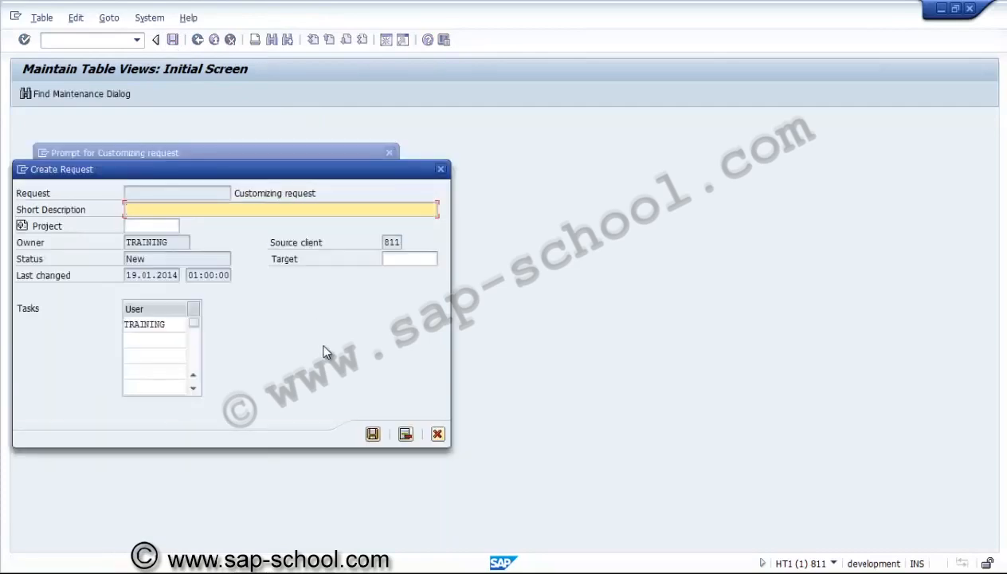
text(PS - Project profile)
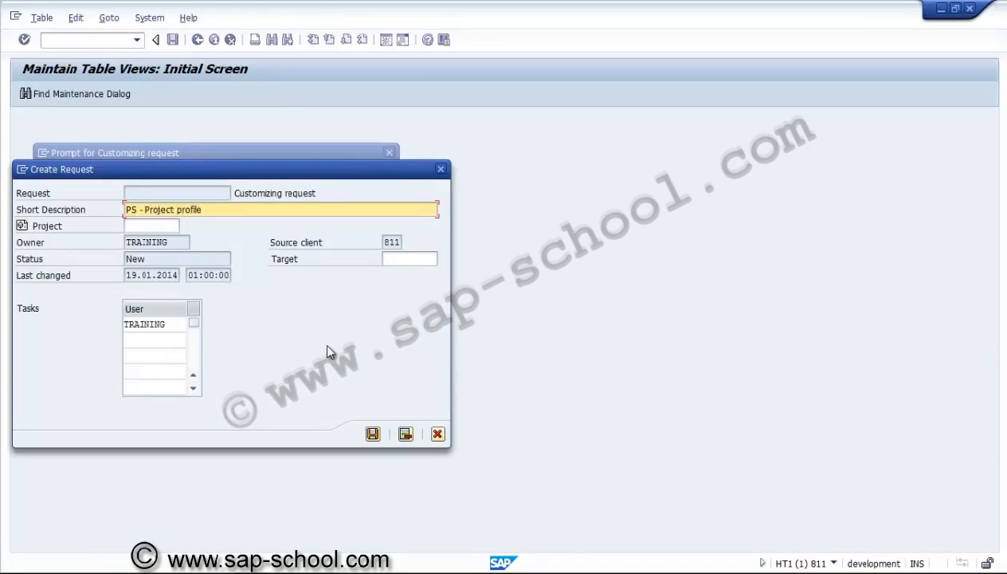
click(373, 434)
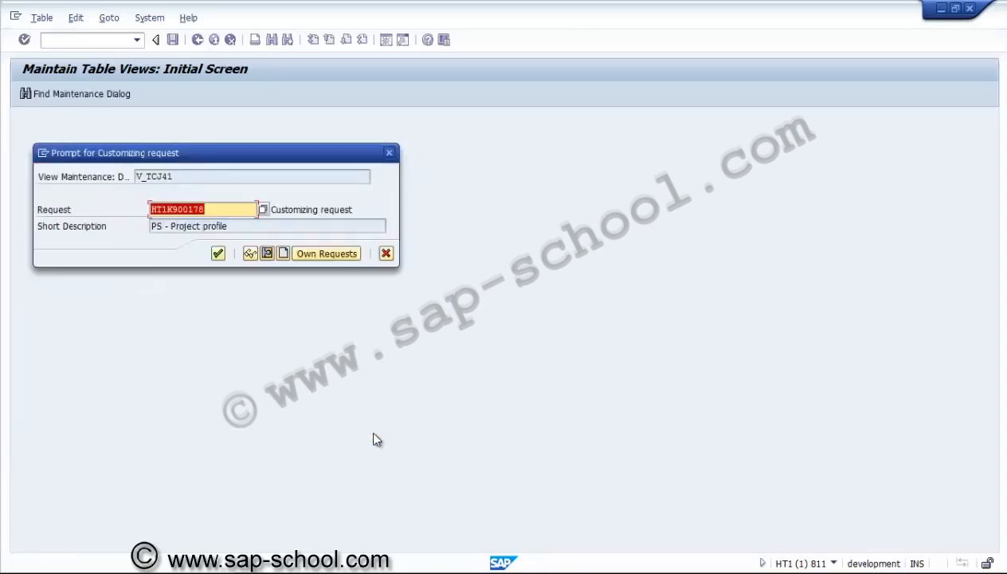
click(217, 254)
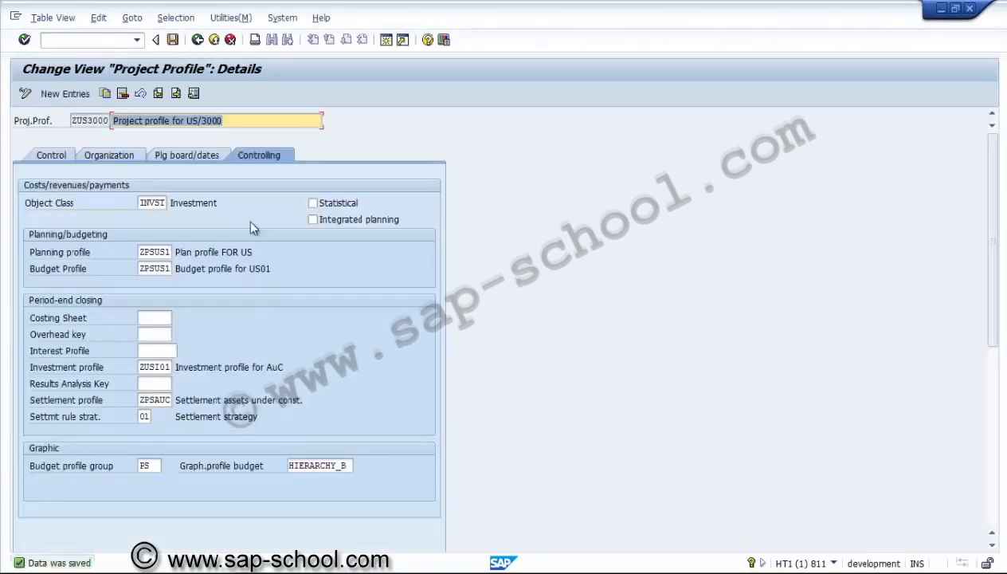
Save the project profile again from its control settings and return to the IMG structure
click(69, 155)
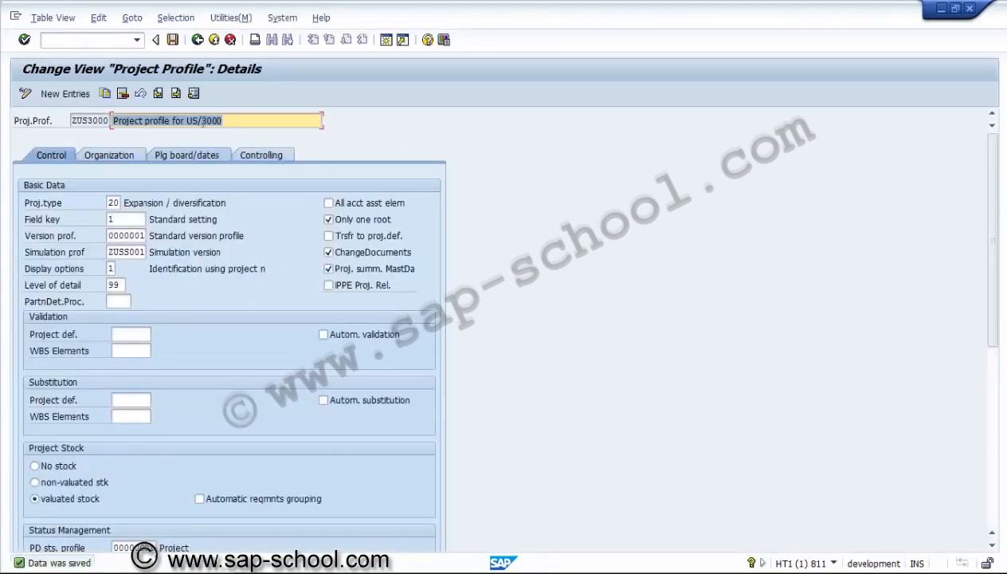
click(172, 39)
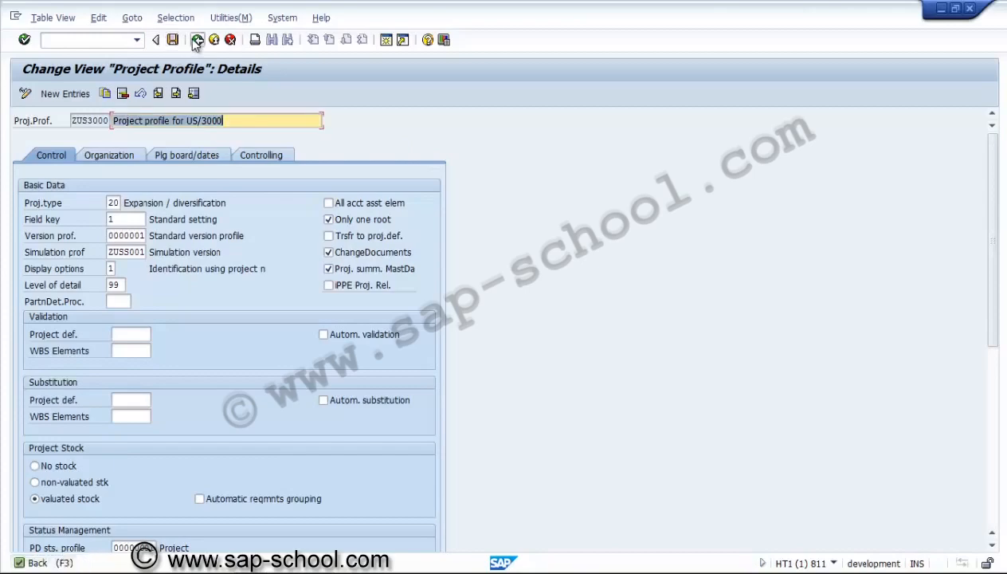
click(197, 40)
click(200, 46)
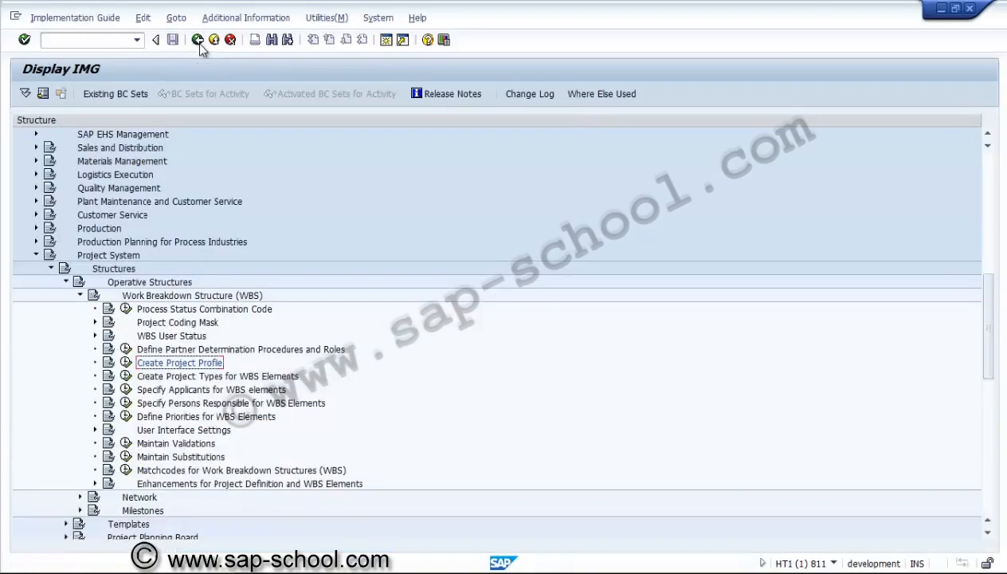
Collapse the Project System node in the IMG and exit customizing to the SAP Easy Access menu
click(36, 256)
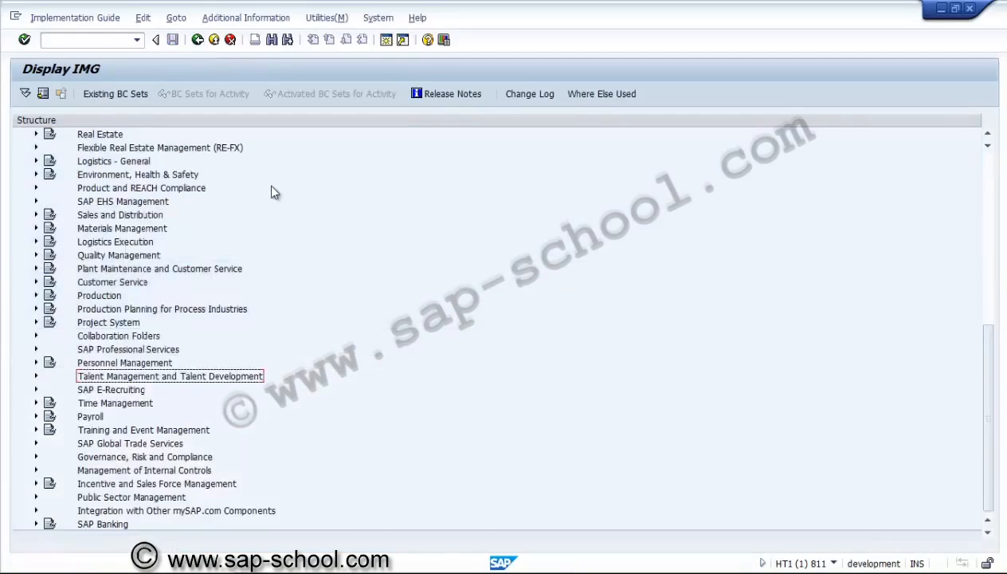
click(213, 45)
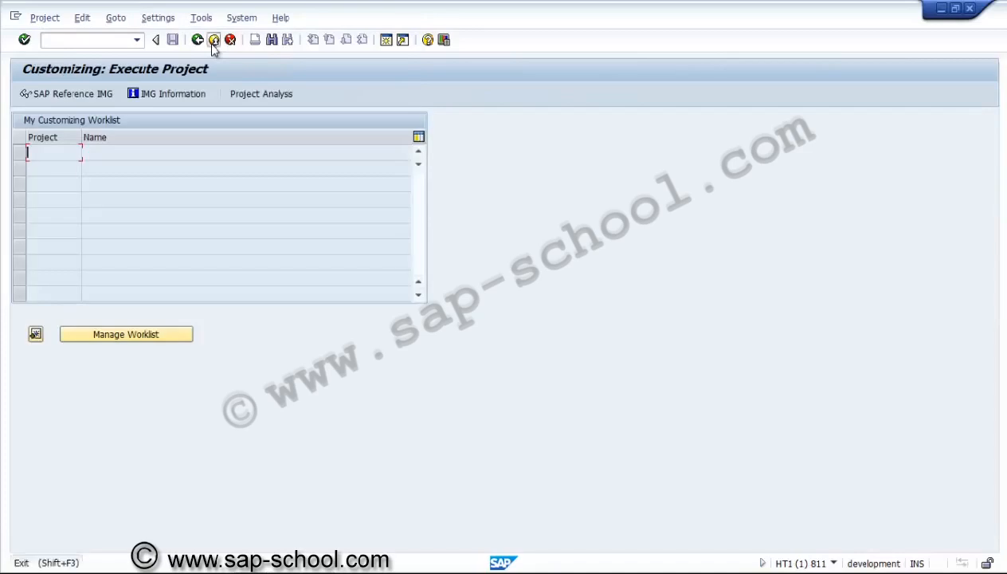
click(213, 41)
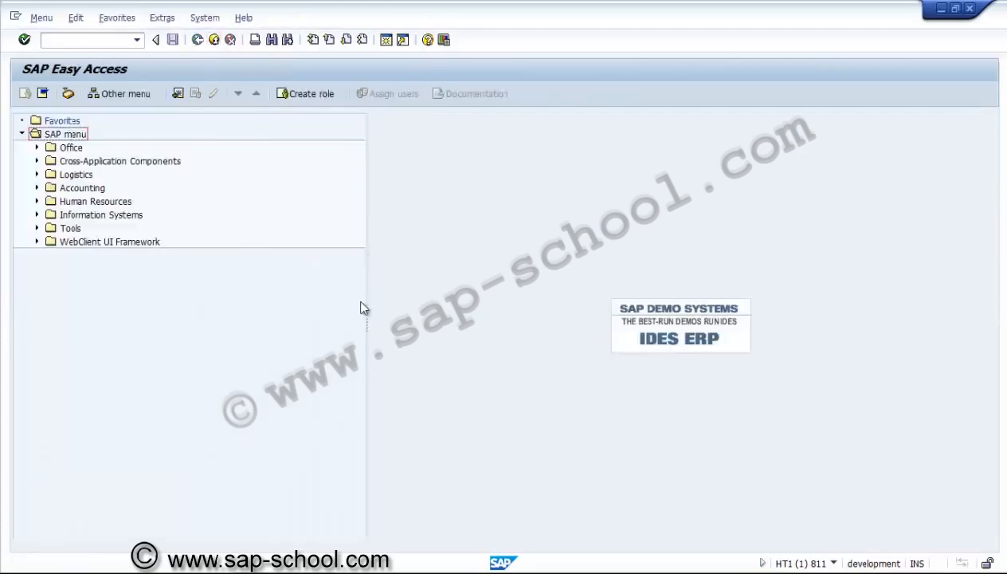